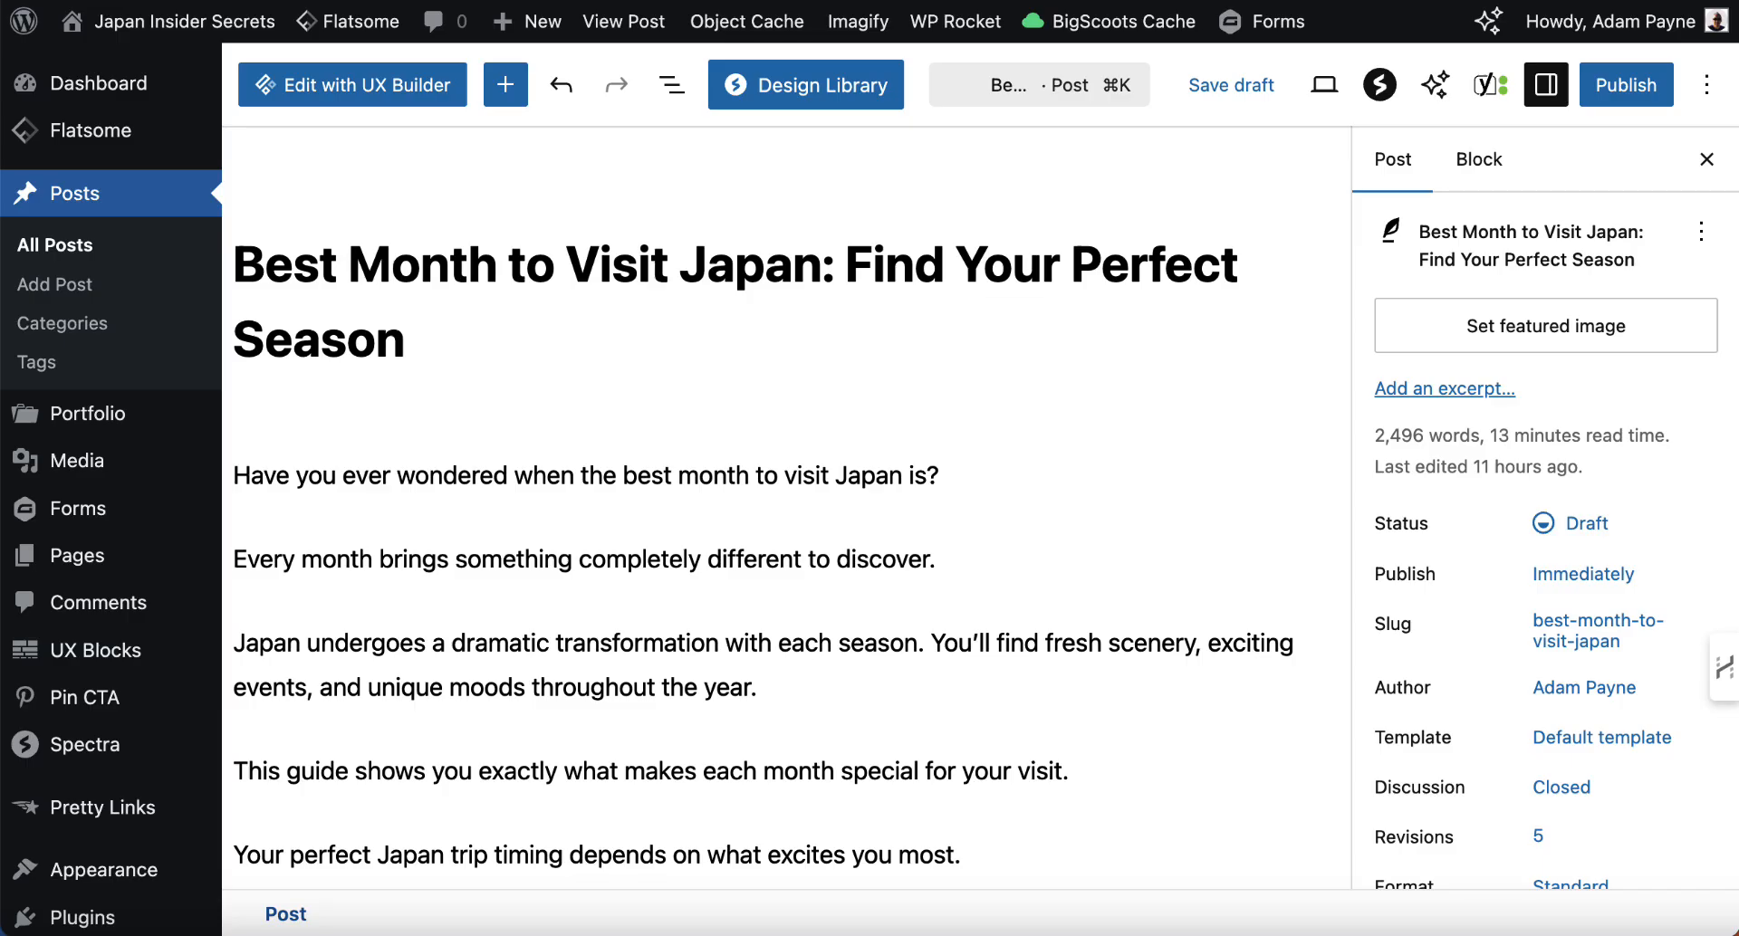
- Review the draft post "Best Month to Visit Japan: Find Your Perfect Season" through its January and February sections
{"action": "scroll", "coordinate": [1214, 639], "scroll_direction": "down", "scroll_amount": 7}
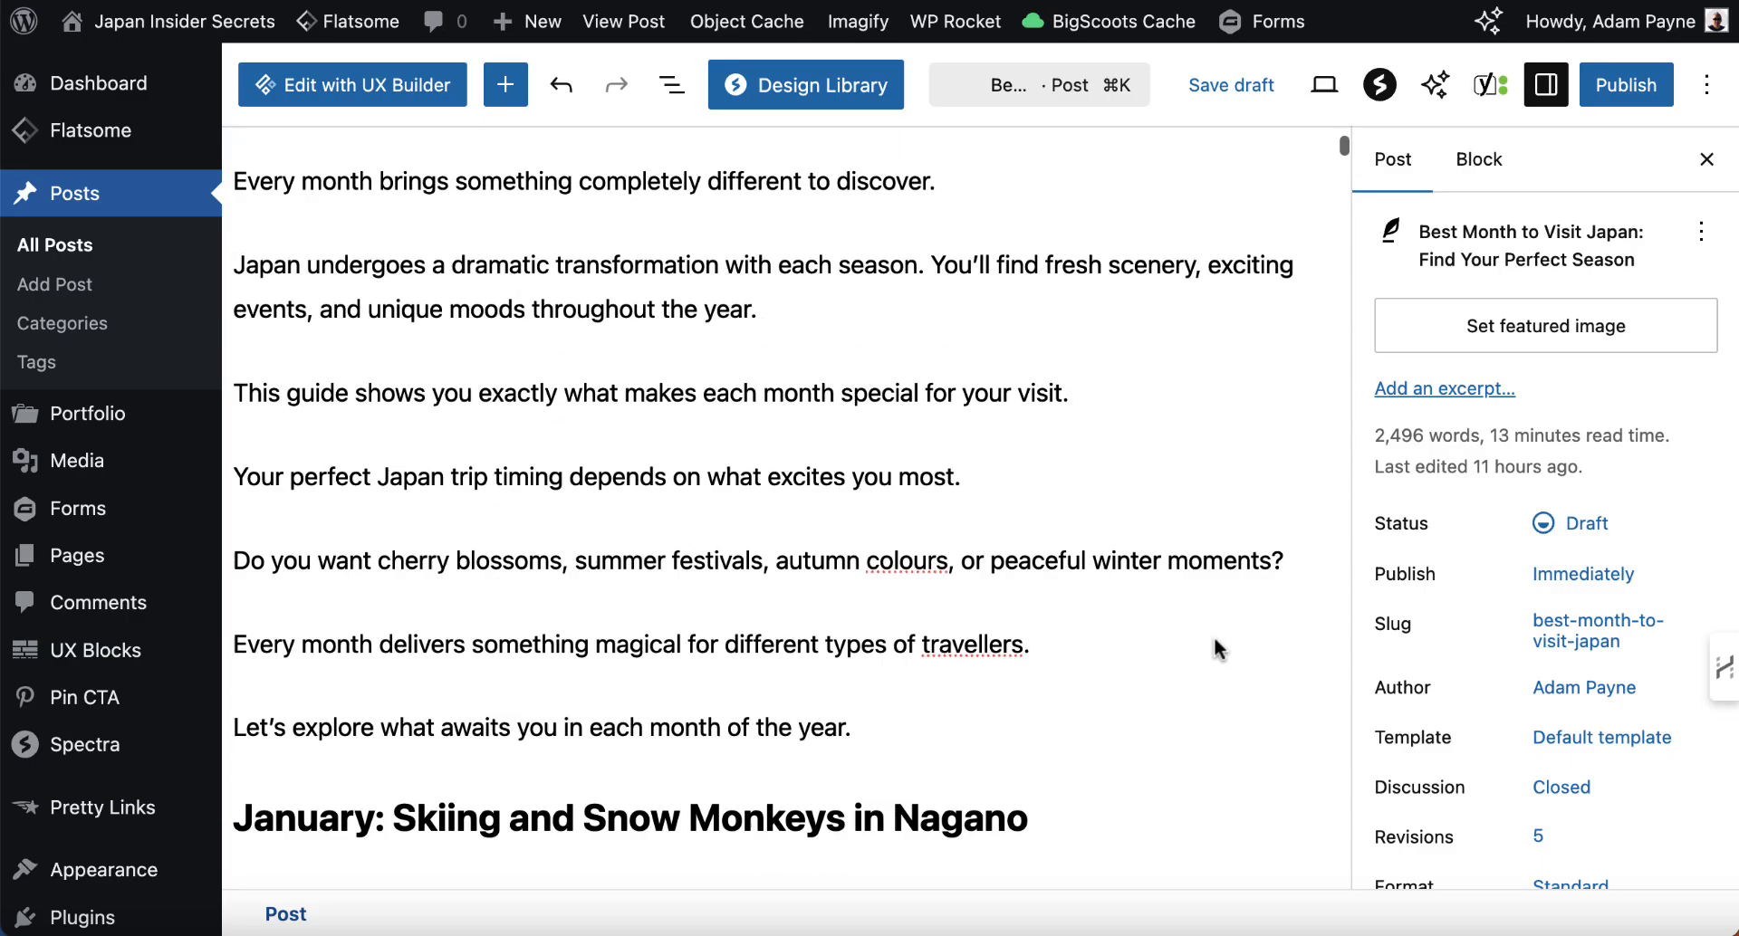
{"action": "scroll", "coordinate": [1214, 639], "scroll_direction": "down", "scroll_amount": 9}
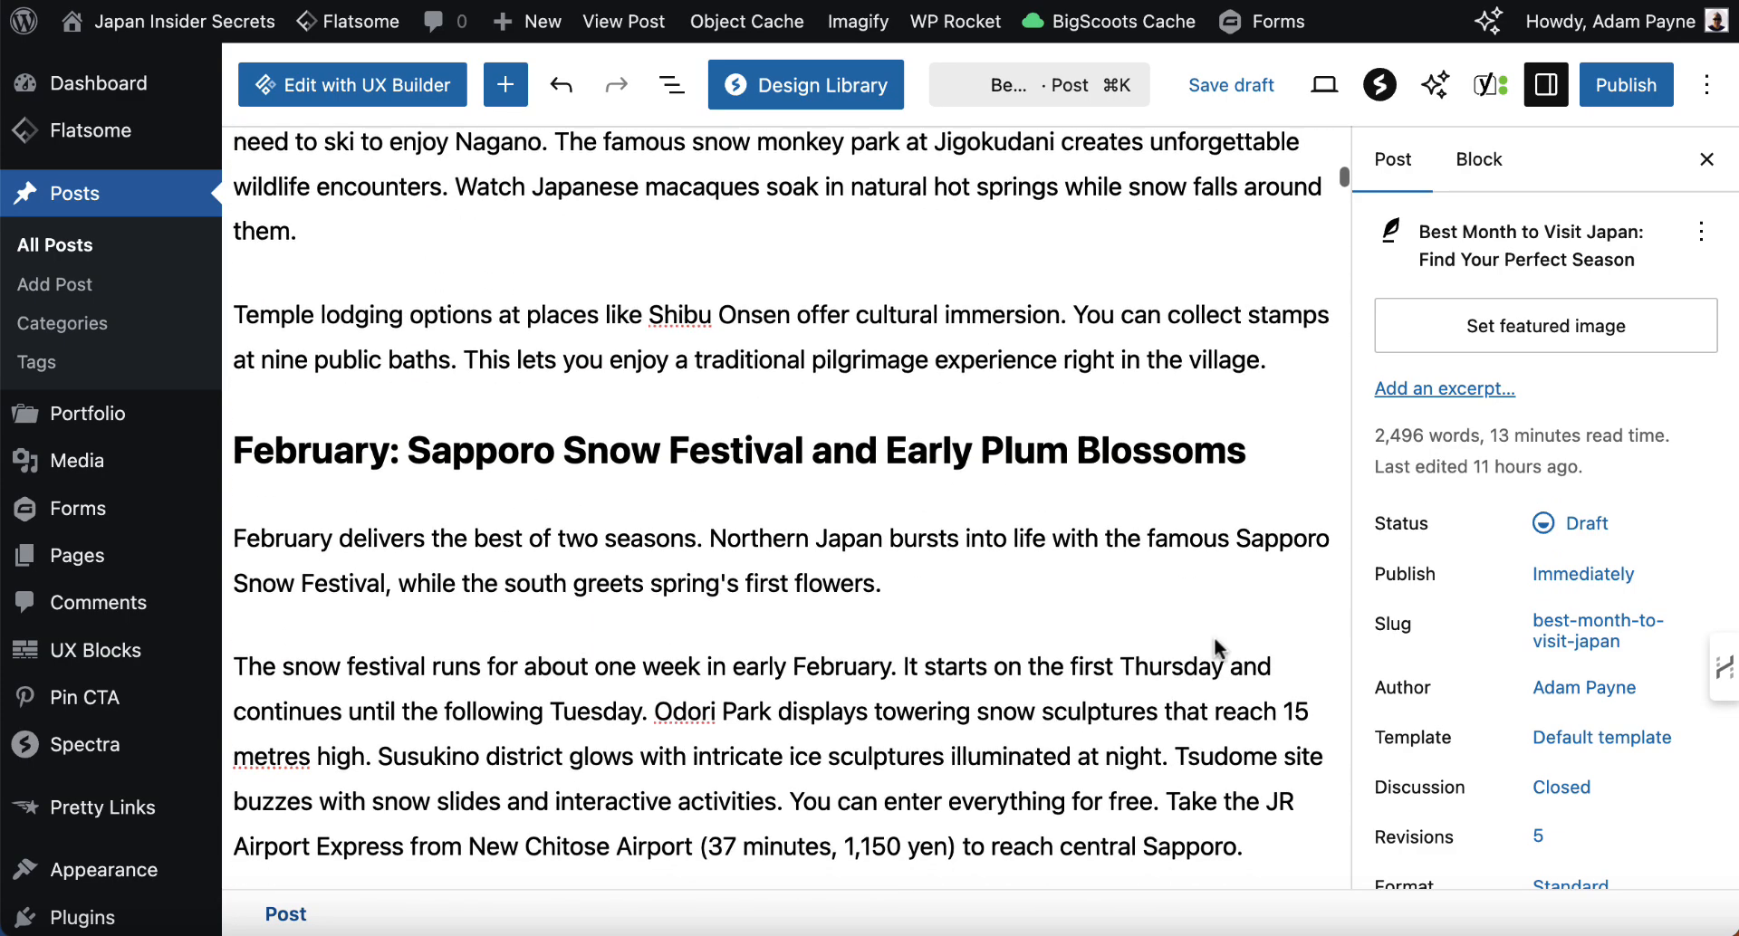
{"action": "scroll", "coordinate": [522, 525], "scroll_direction": "down", "scroll_amount": 7}
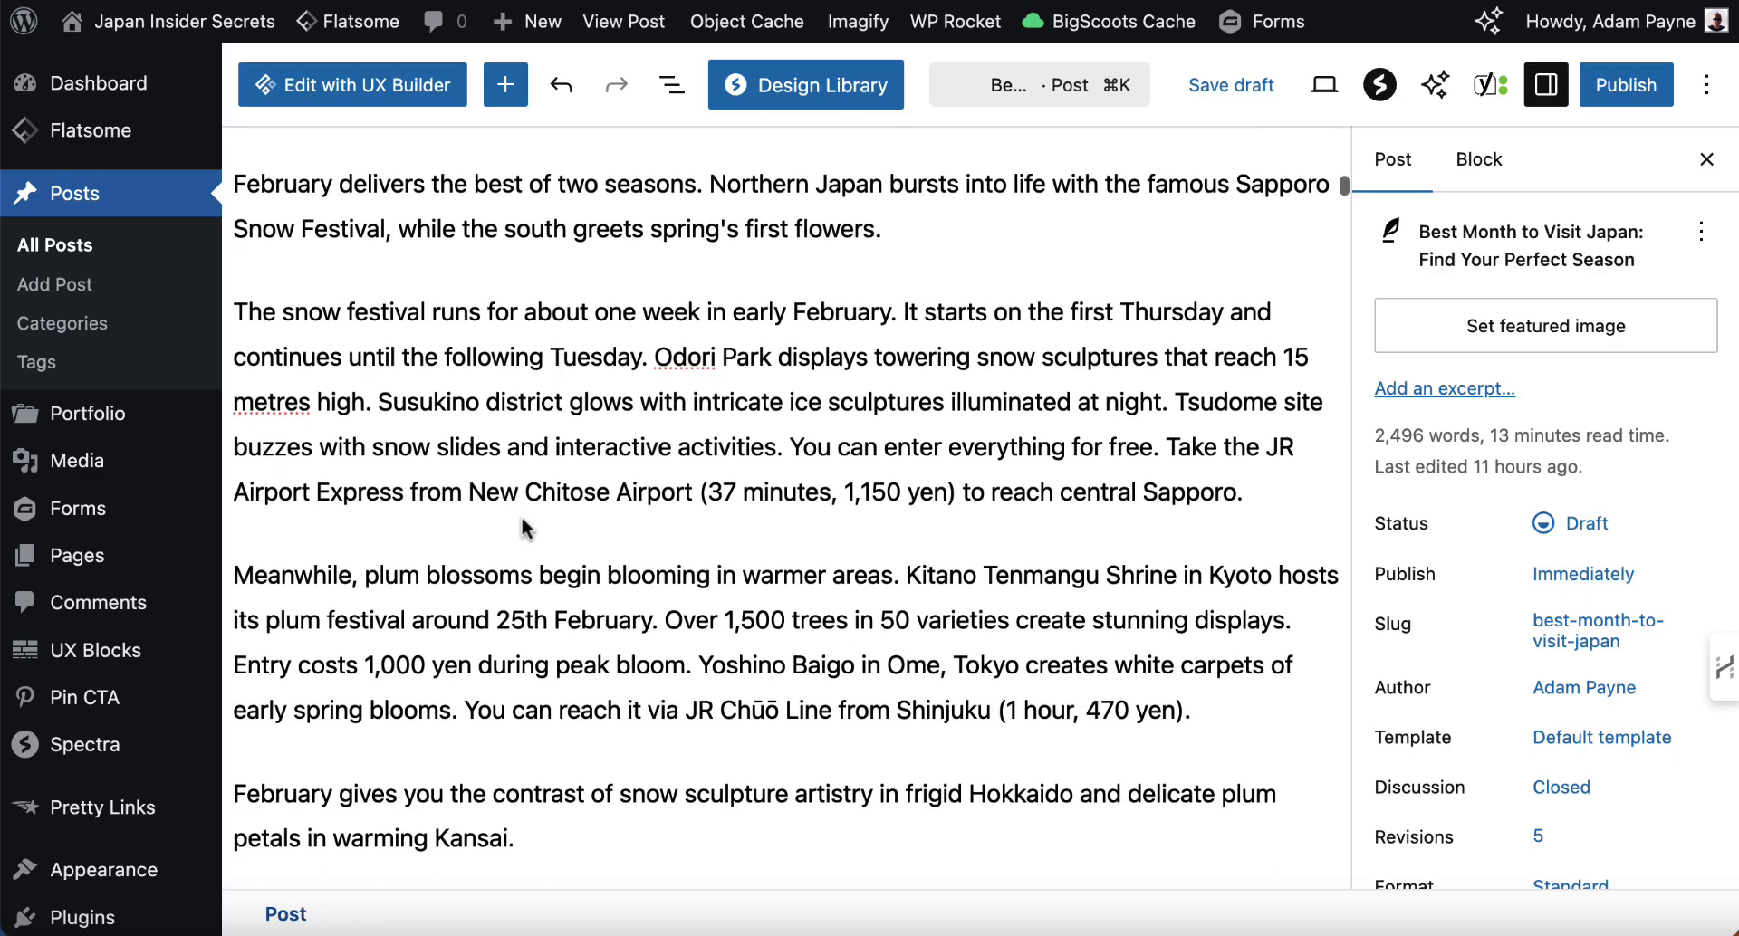
{"action": "scroll", "coordinate": [521, 520], "scroll_direction": "up", "scroll_amount": 20}
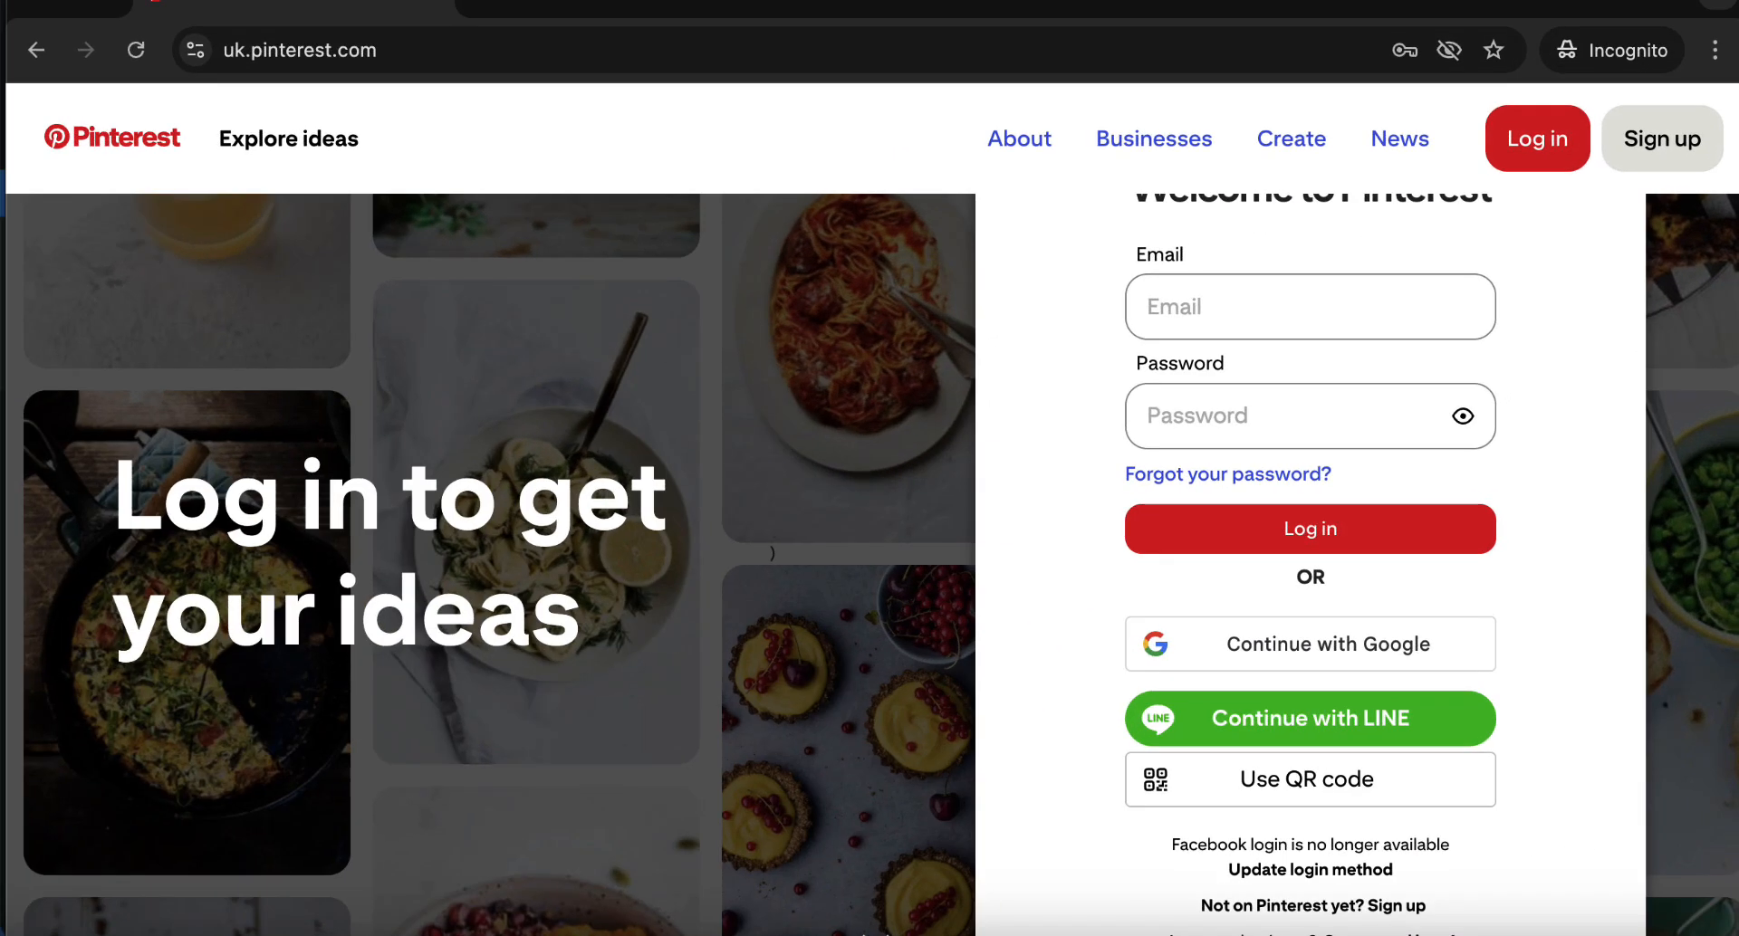
- Switch to Pinterest and search its explore page for "best time to visit japan"
{"action": "left_click", "coordinate": [275, 141]}
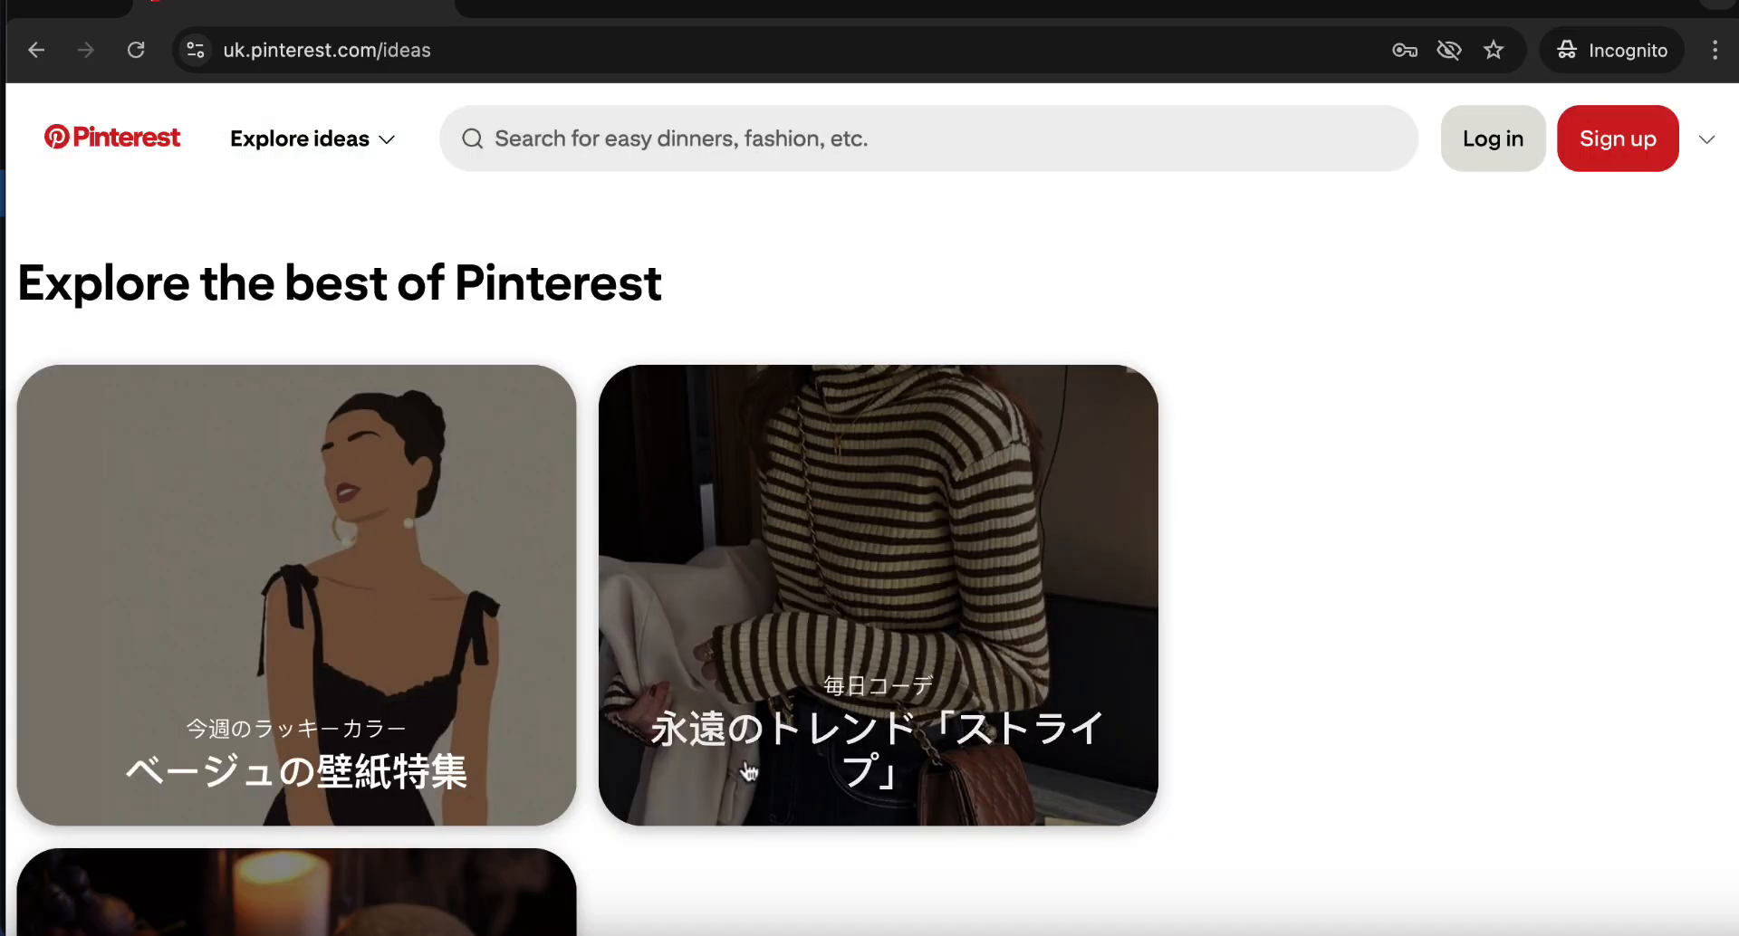
{"action": "left_click", "coordinate": [771, 140]}
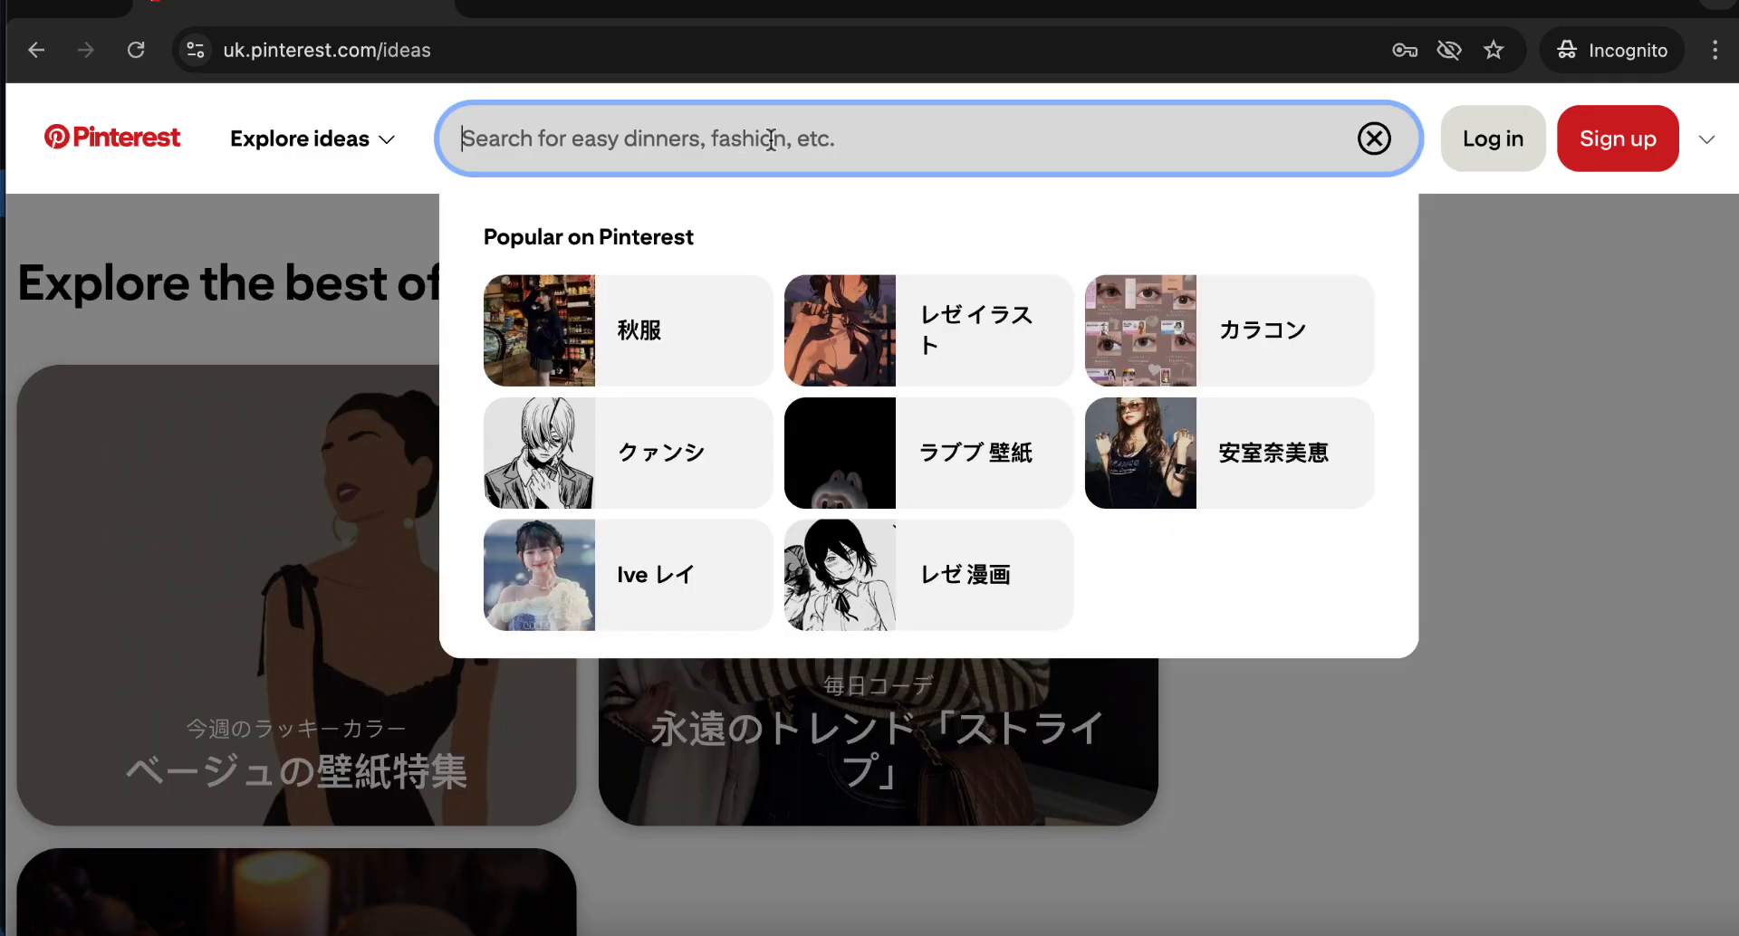
{"action": "type", "text": "best time "}
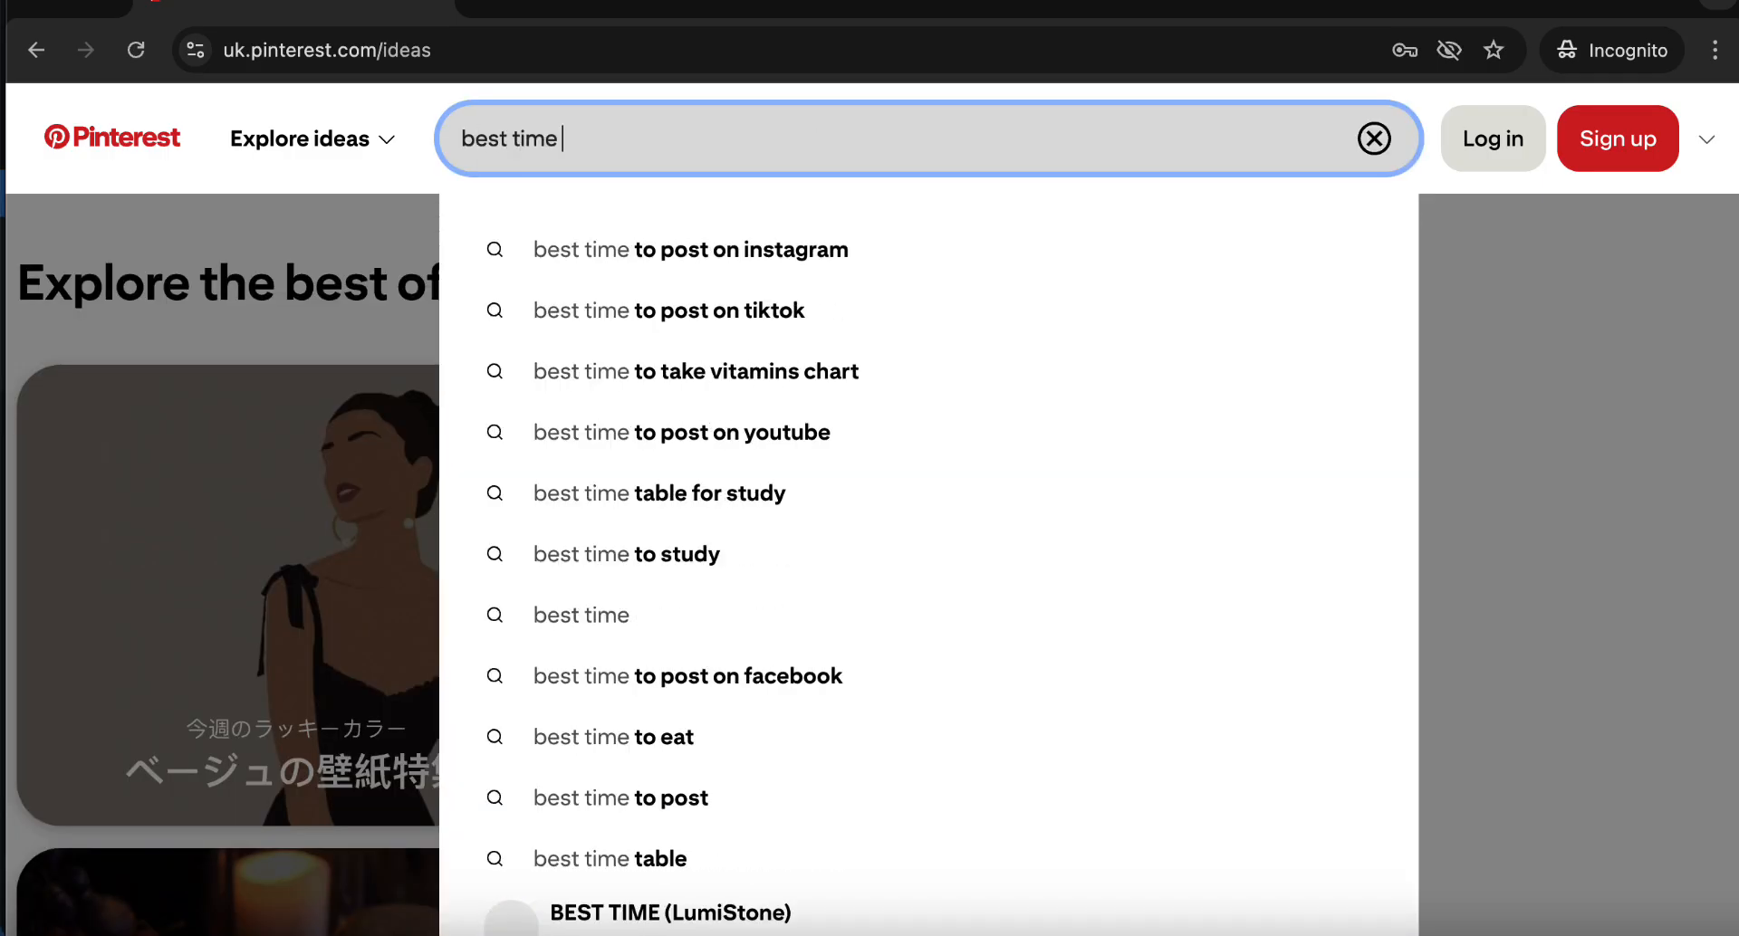
{"action": "type", "text": "to visit"}
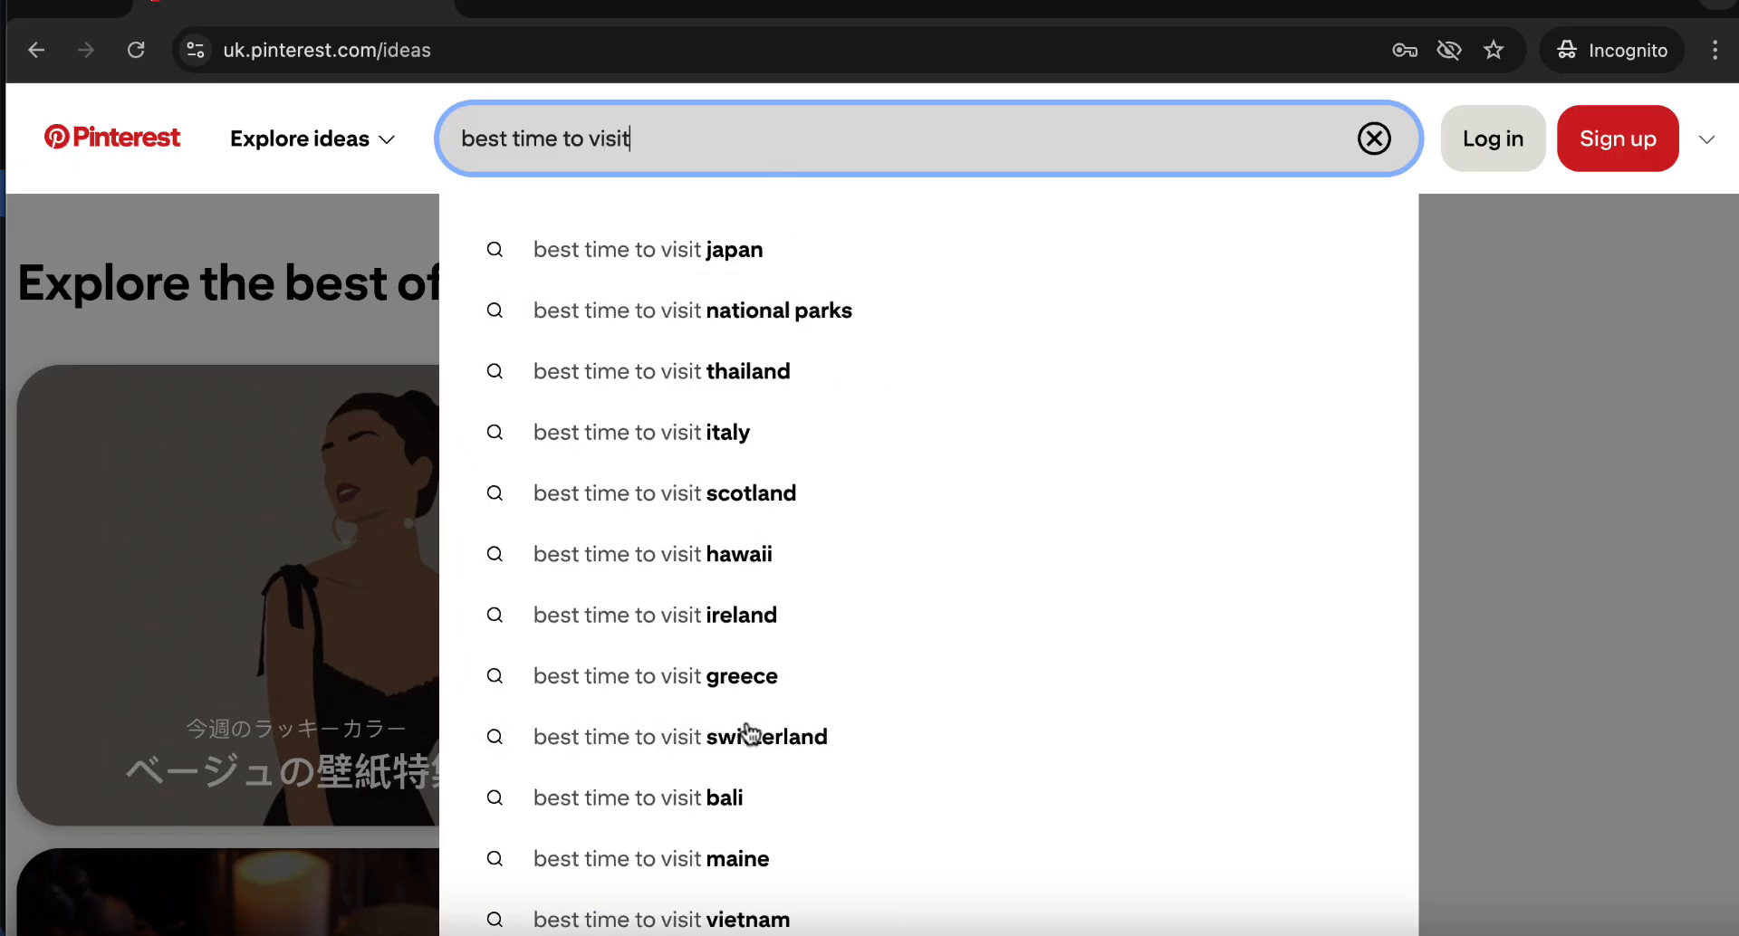
{"action": "left_click", "coordinate": [730, 262]}
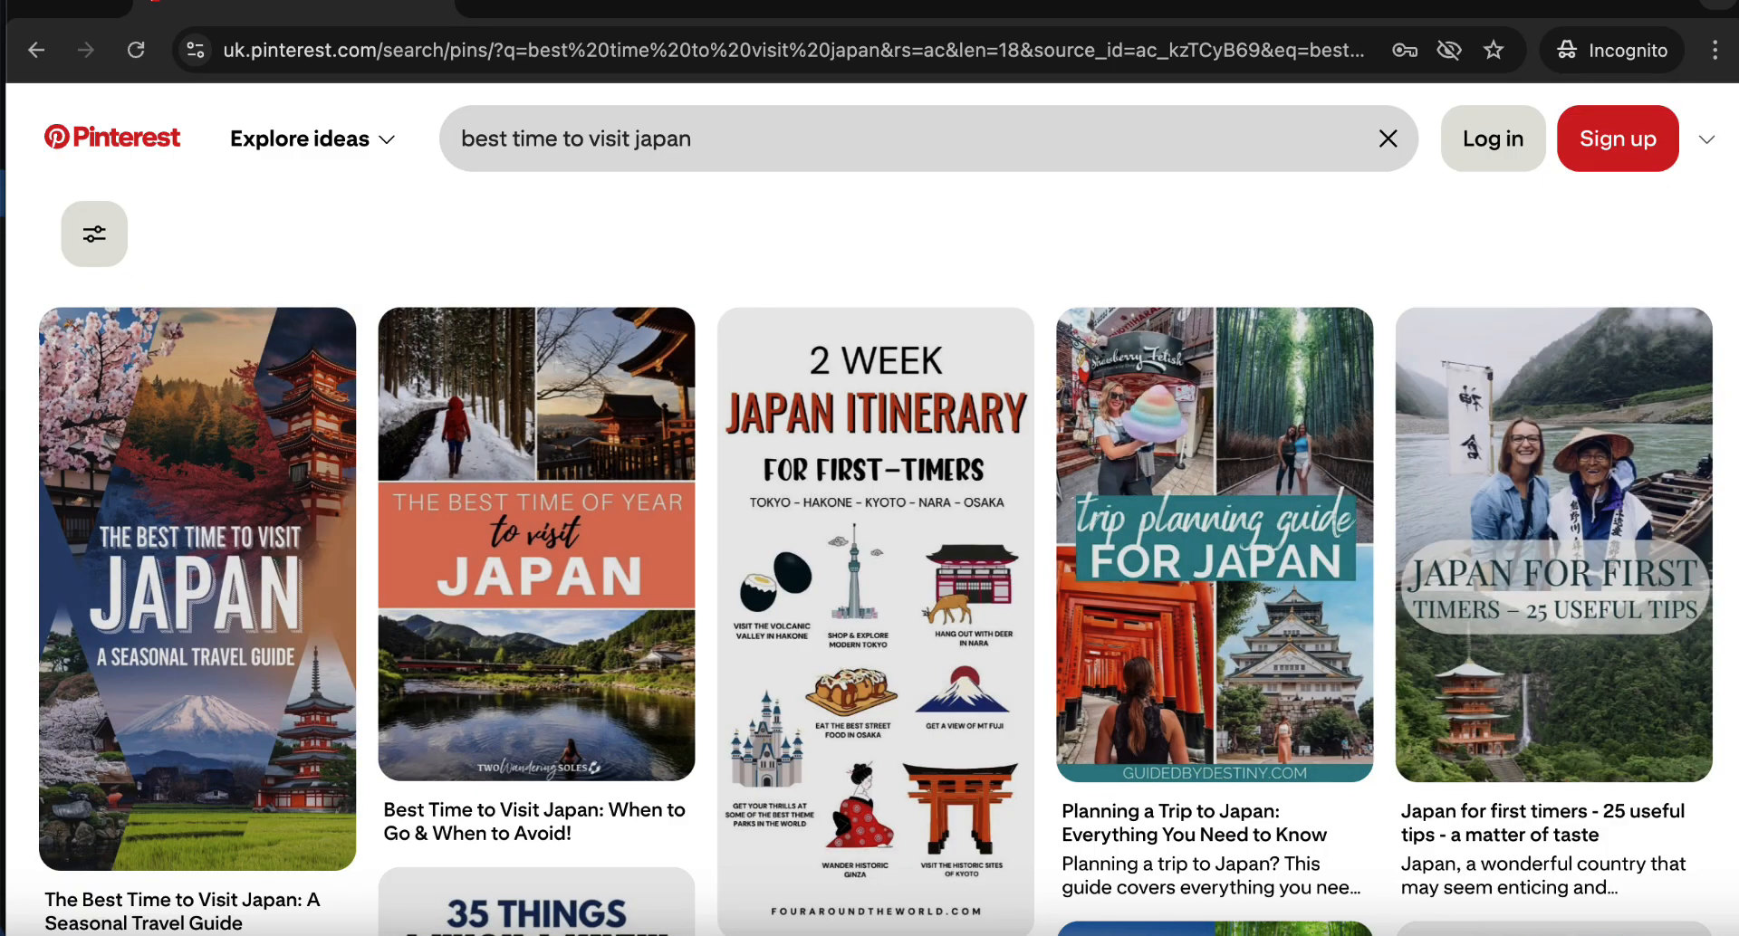
- Dismiss the sign-in prompt and examine the titles and designs of the pins about when to visit Japan
{"action": "scroll", "coordinate": [1680, 580], "scroll_direction": "down", "scroll_amount": 6}
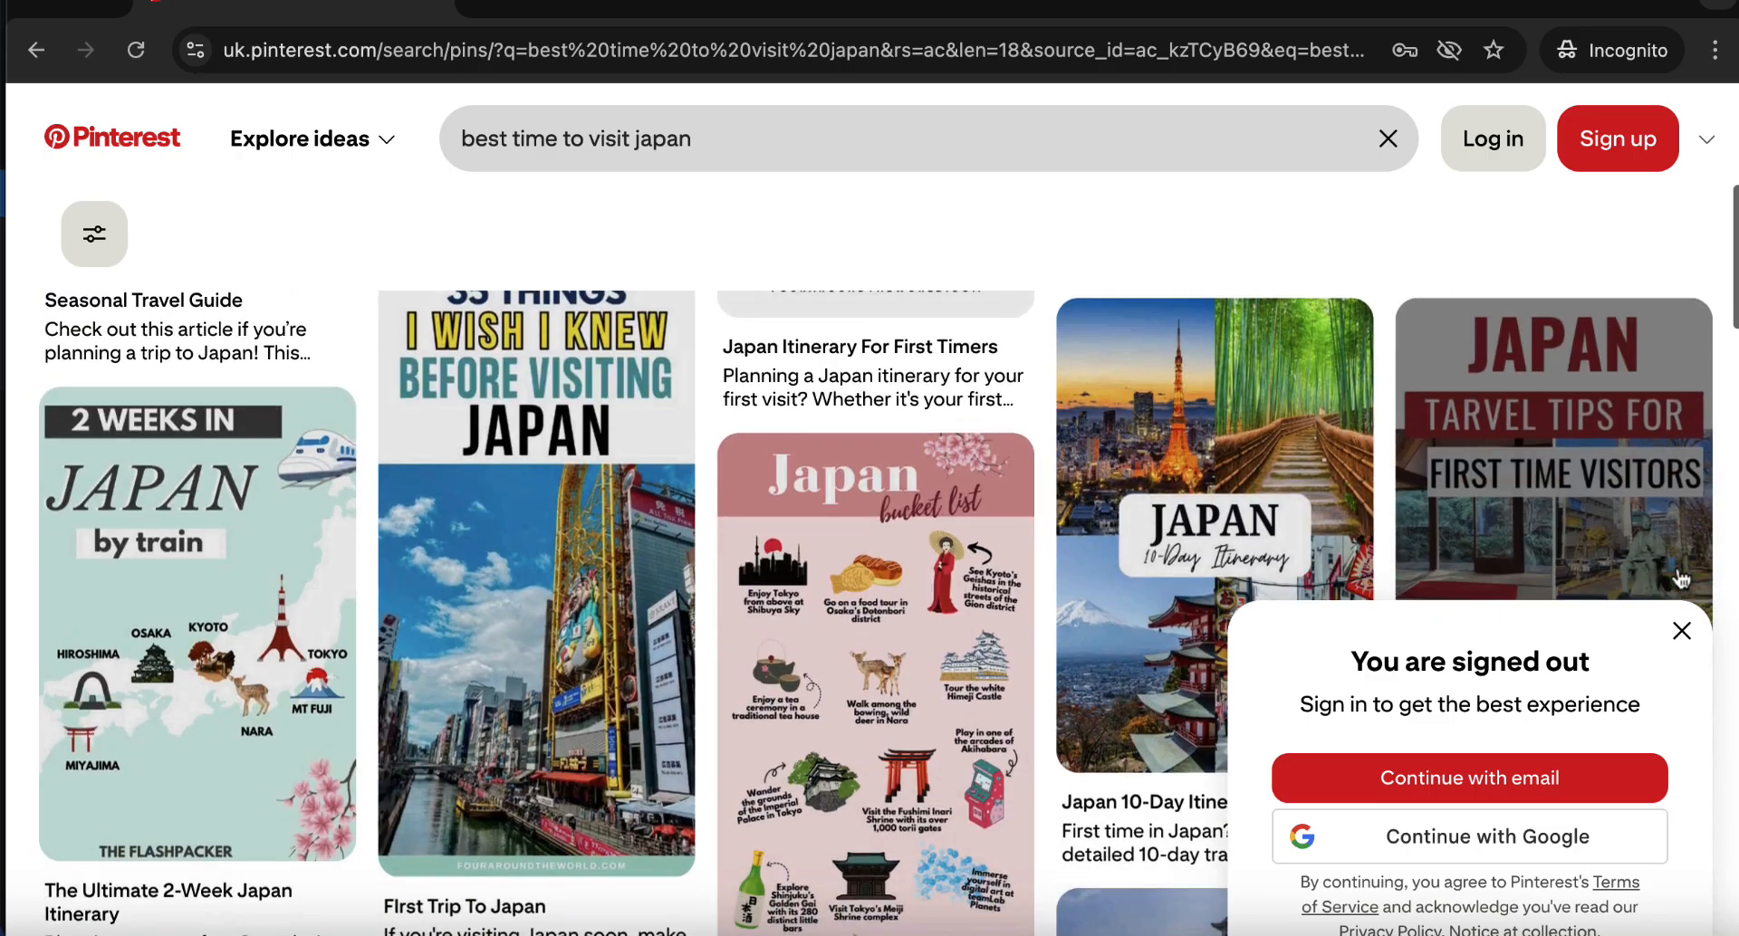
{"action": "left_click", "coordinate": [1682, 630]}
{"action": "scroll", "coordinate": [1687, 633], "scroll_direction": "down", "scroll_amount": 1}
{"action": "scroll", "coordinate": [1689, 634], "scroll_direction": "up", "scroll_amount": 1}
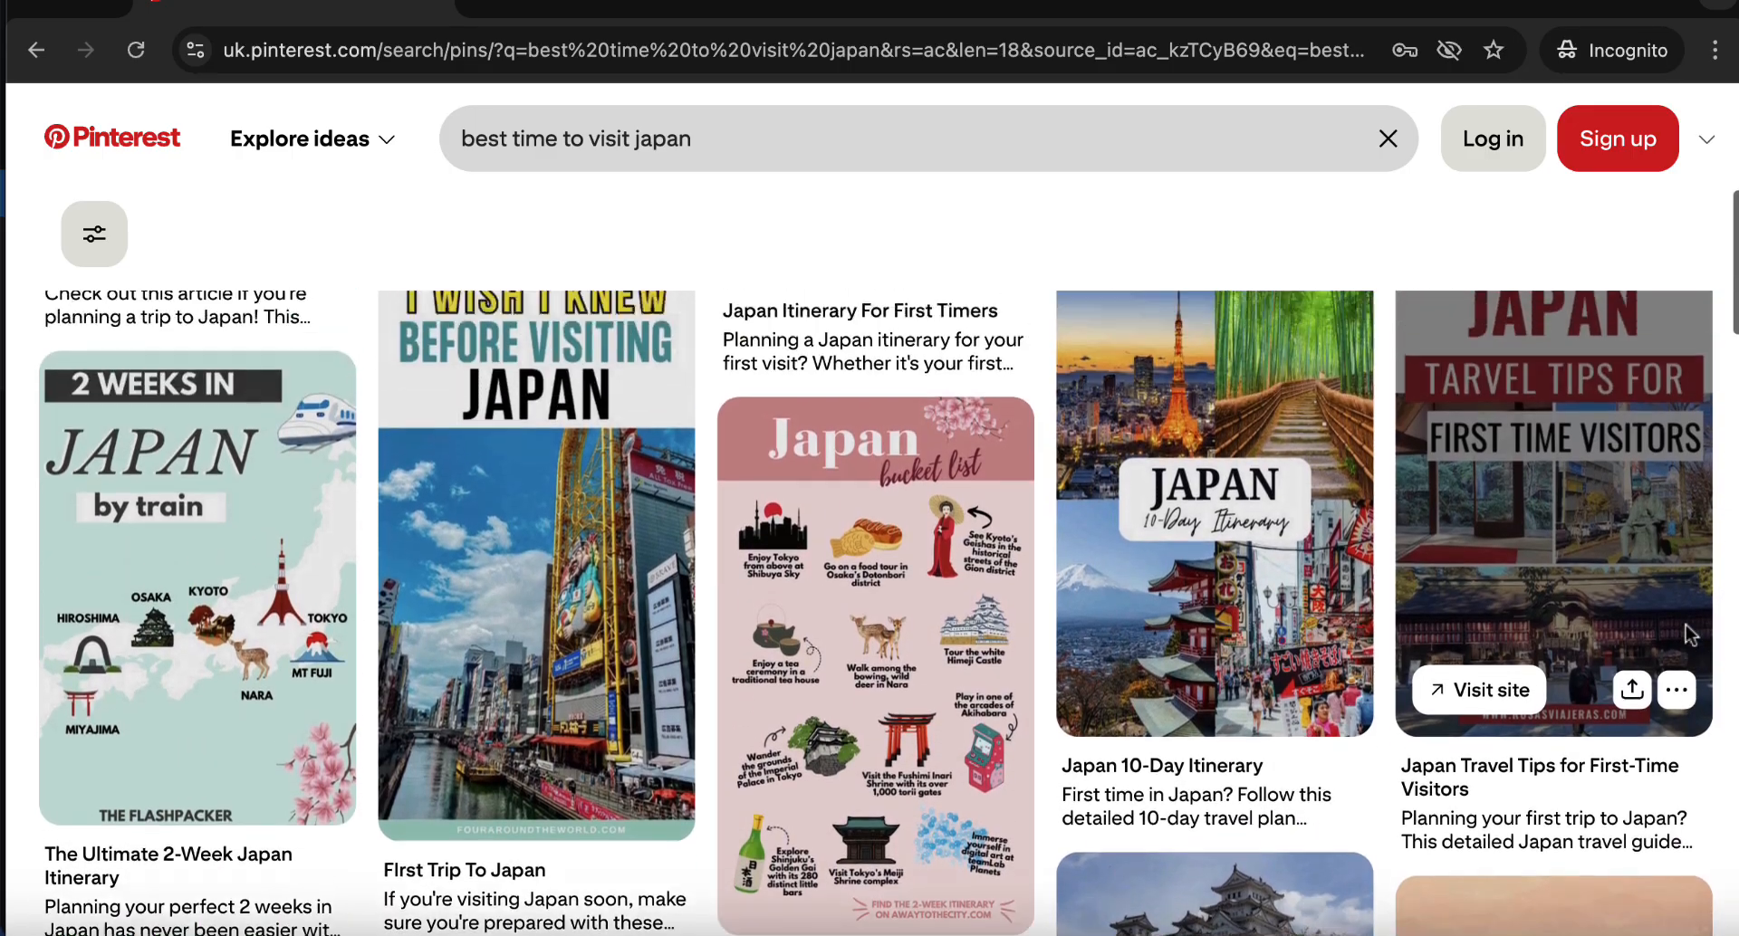
{"action": "scroll", "coordinate": [1689, 634], "scroll_direction": "down", "scroll_amount": 4}
{"action": "scroll", "coordinate": [1690, 637], "scroll_direction": "up", "scroll_amount": 2}
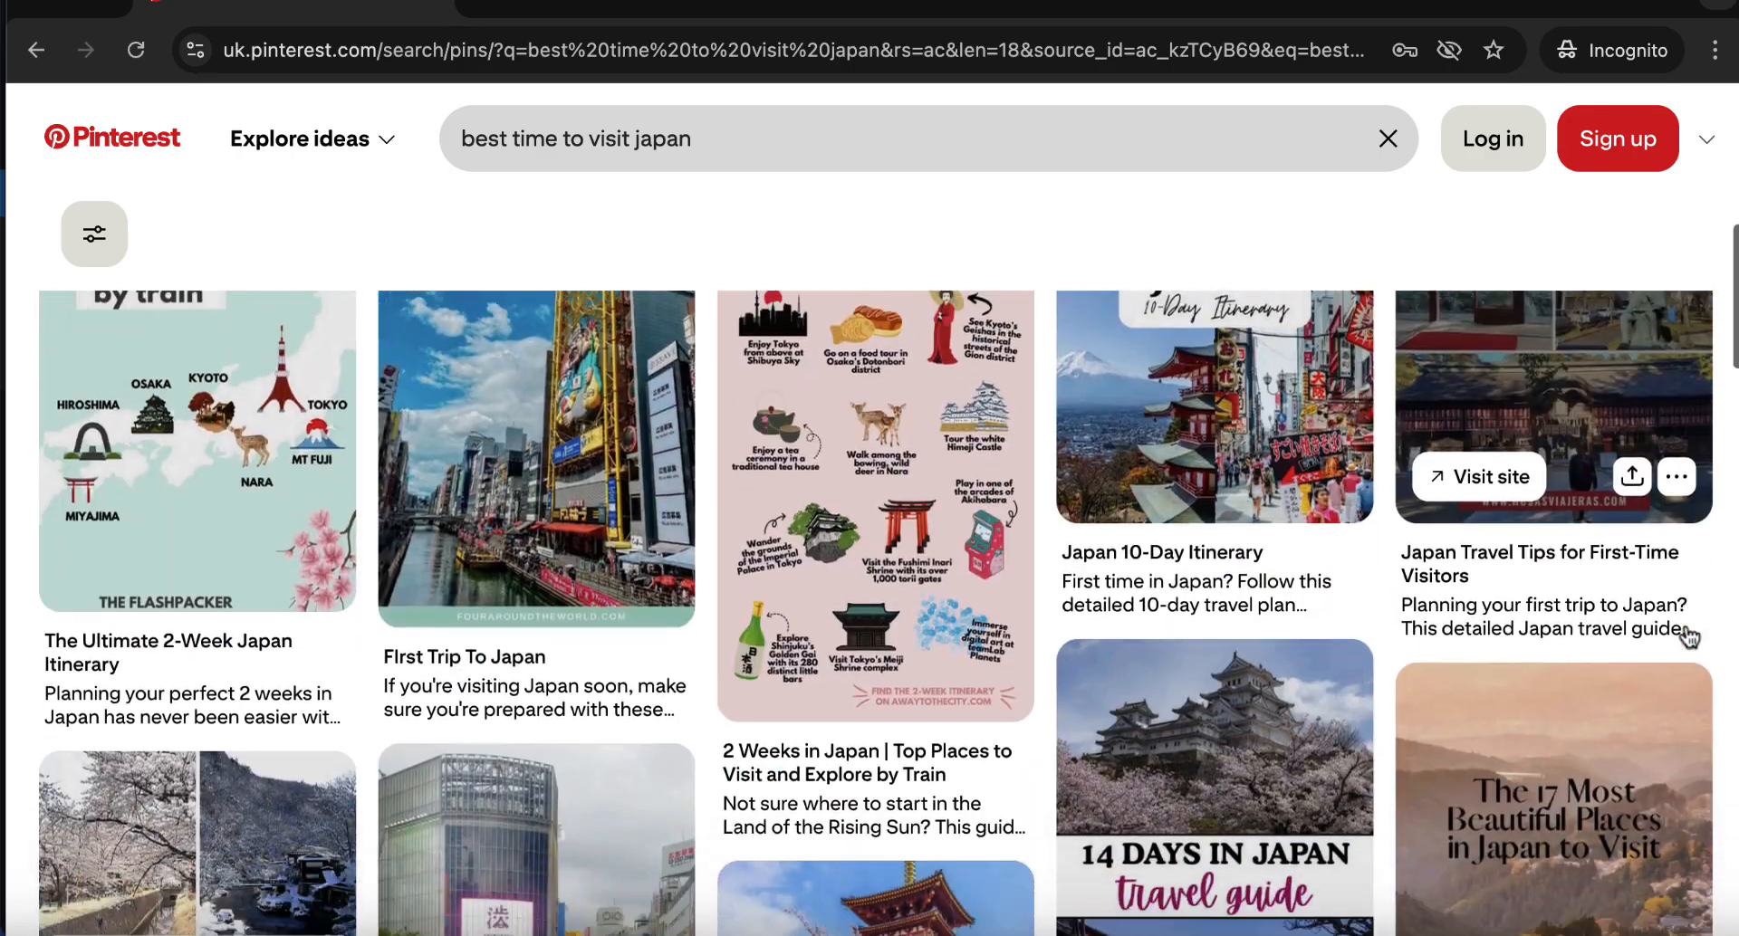
{"action": "scroll", "coordinate": [1689, 637], "scroll_direction": "down", "scroll_amount": 7}
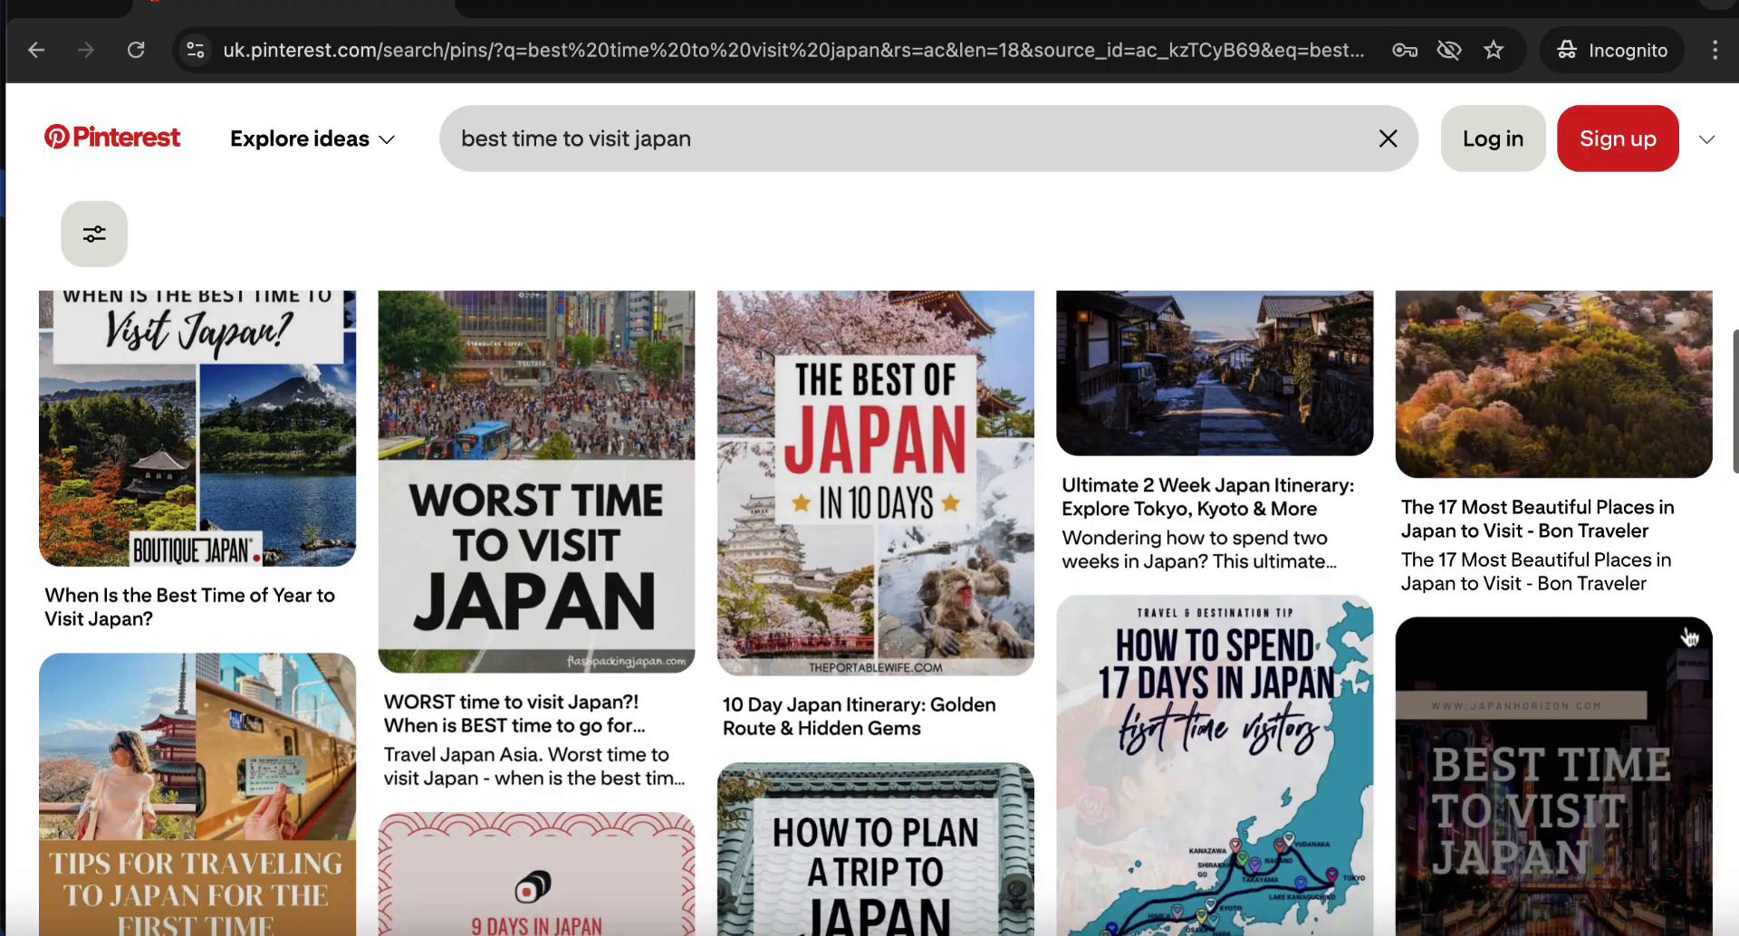
{"action": "scroll", "coordinate": [1690, 637], "scroll_direction": "up", "scroll_amount": 10}
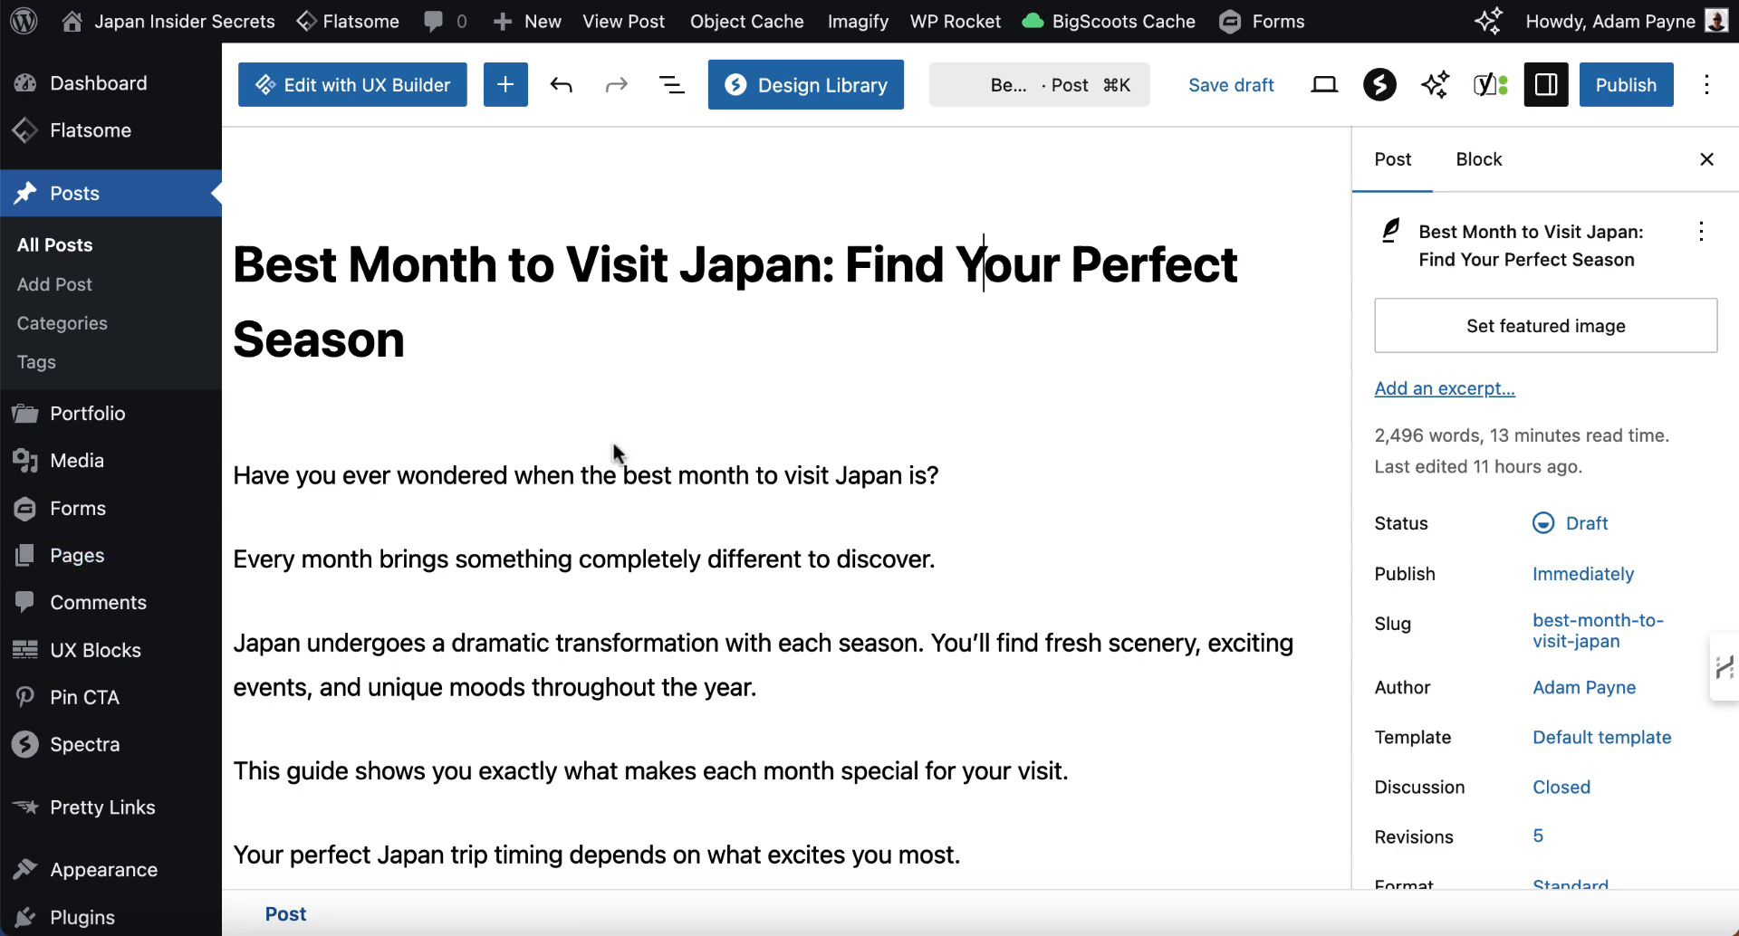
- Check the January section of the draft post in WordPress, and search Pinterest for "japan in march"
{"action": "scroll", "coordinate": [1206, 521], "scroll_direction": "down", "scroll_amount": 9}
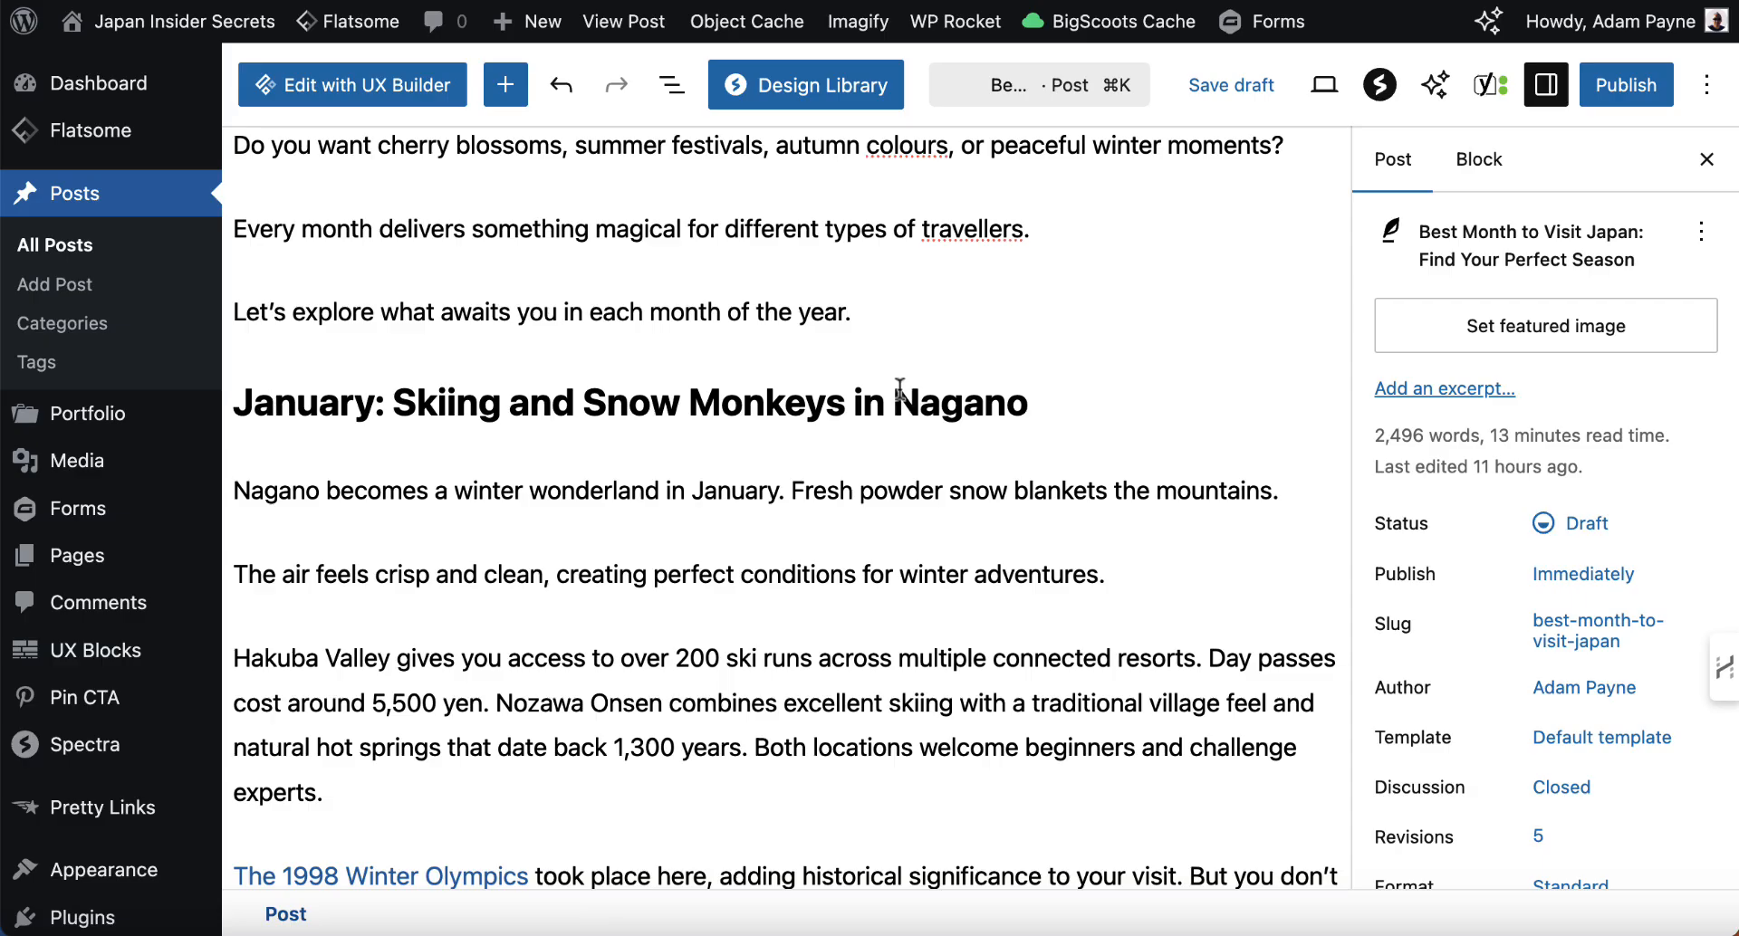
{"action": "mouse_move", "coordinate": [1079, 451]}
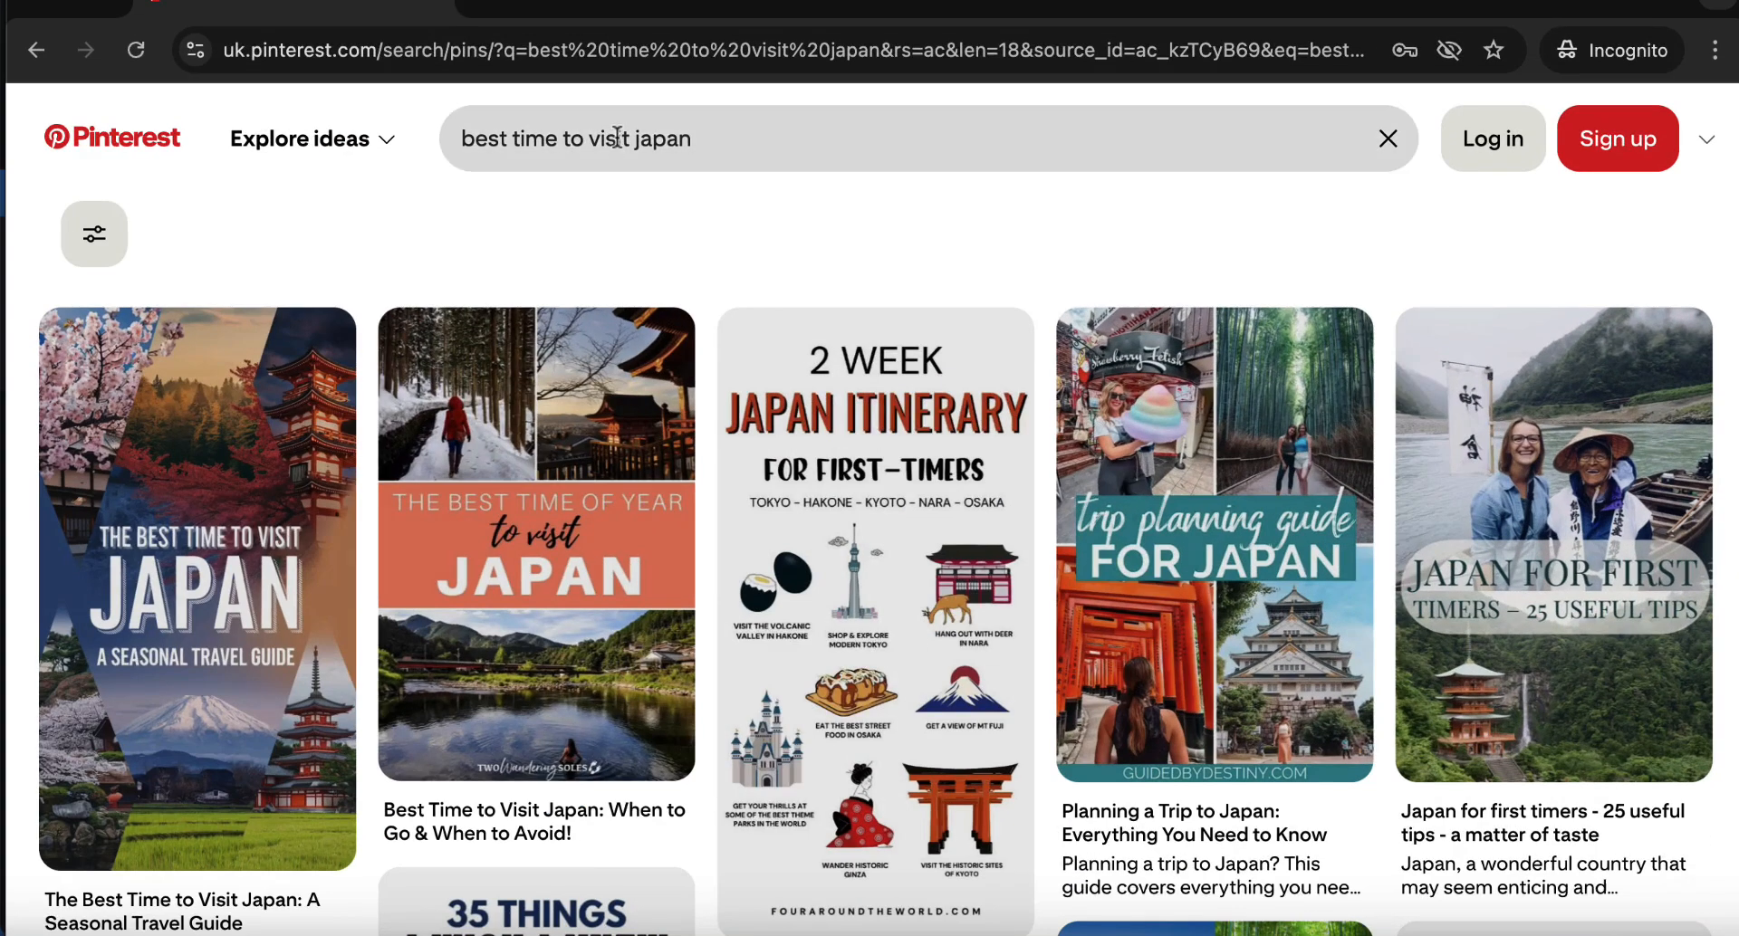
{"action": "left_click", "coordinate": [632, 138]}
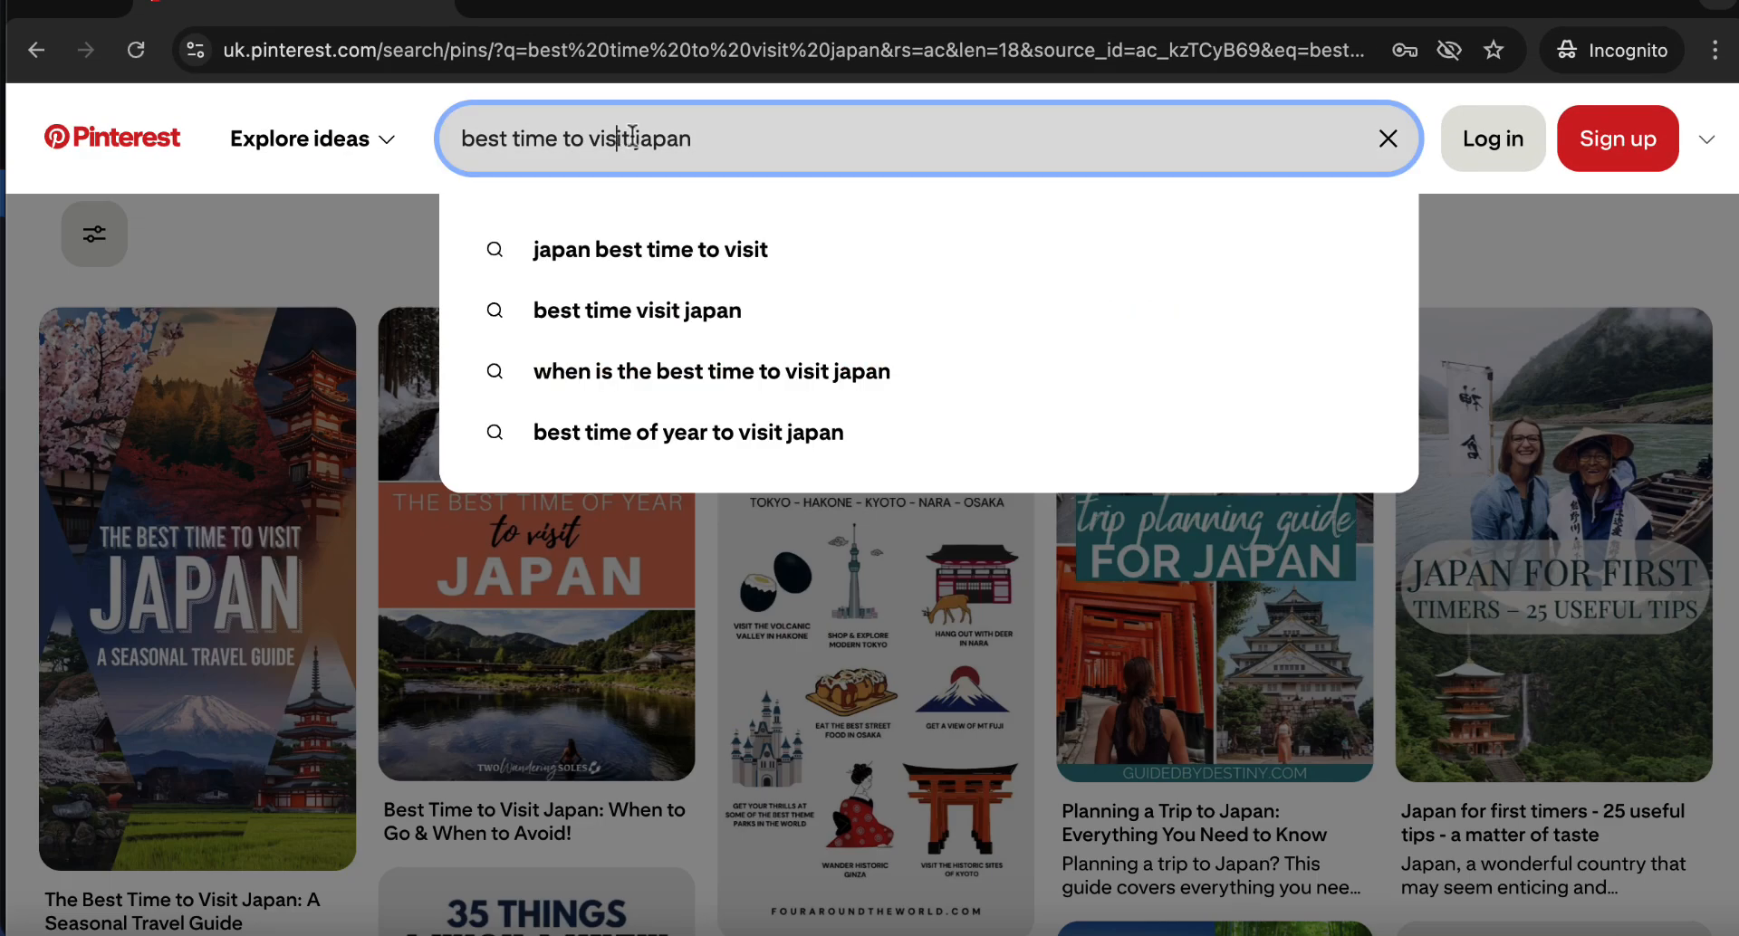
{"action": "left_click_drag", "start_coordinate": [731, 135], "coordinate": [443, 136]}
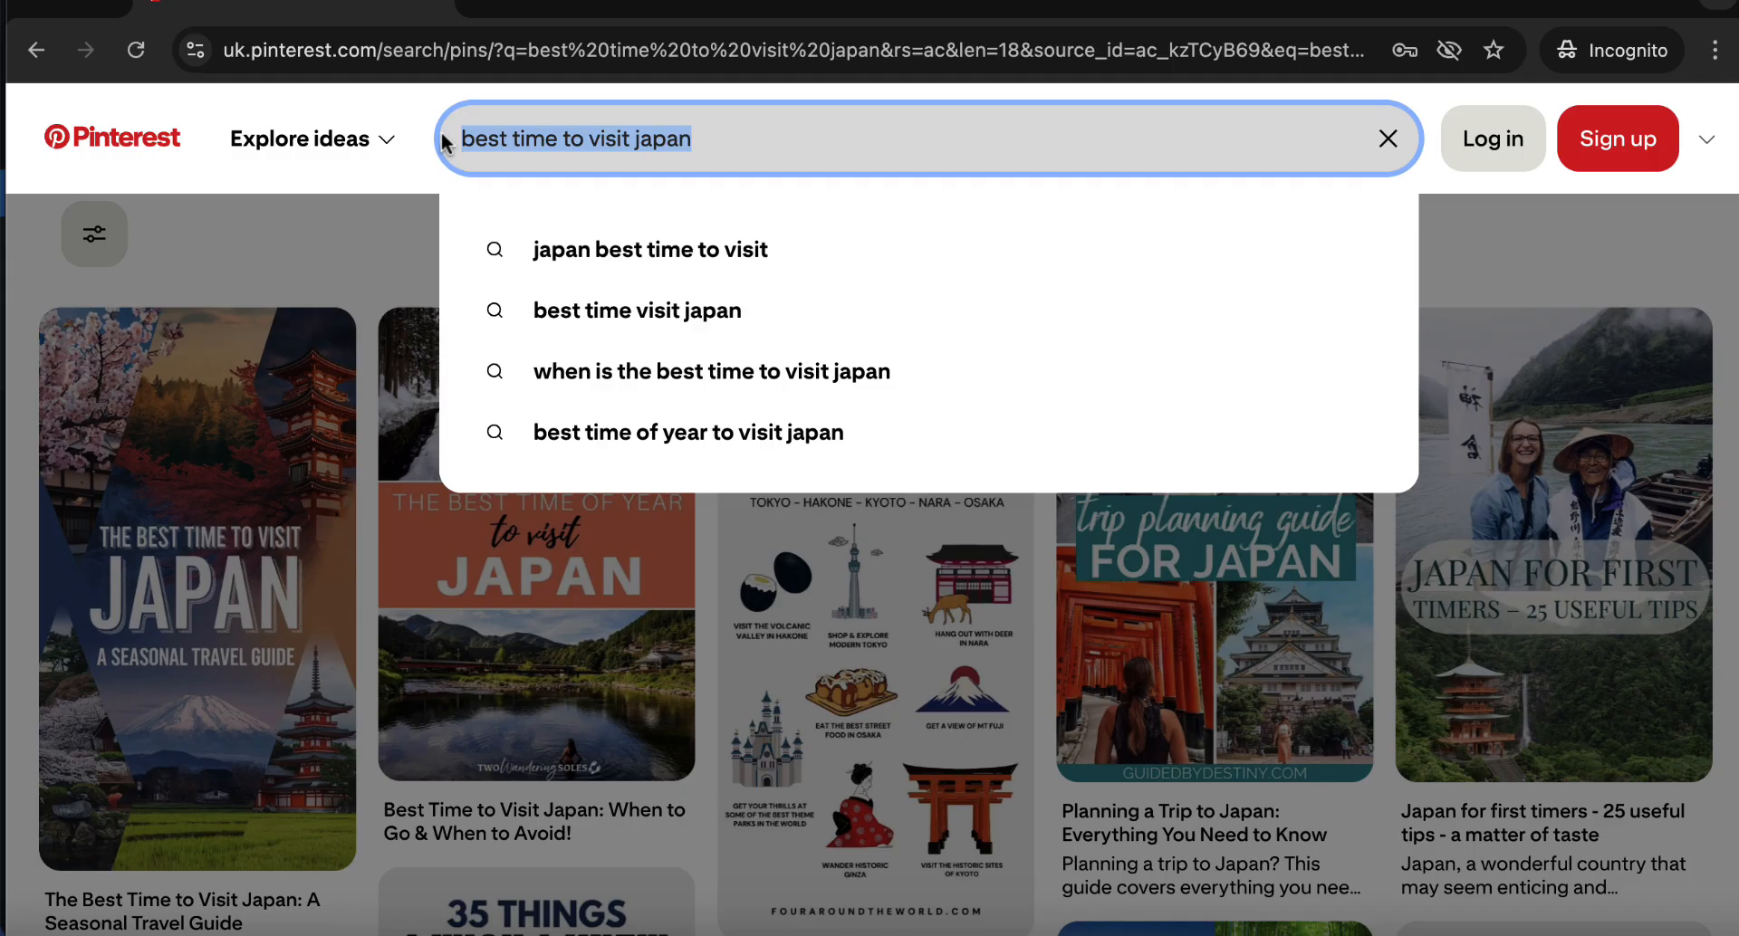
{"action": "type", "text": "Japan in"}
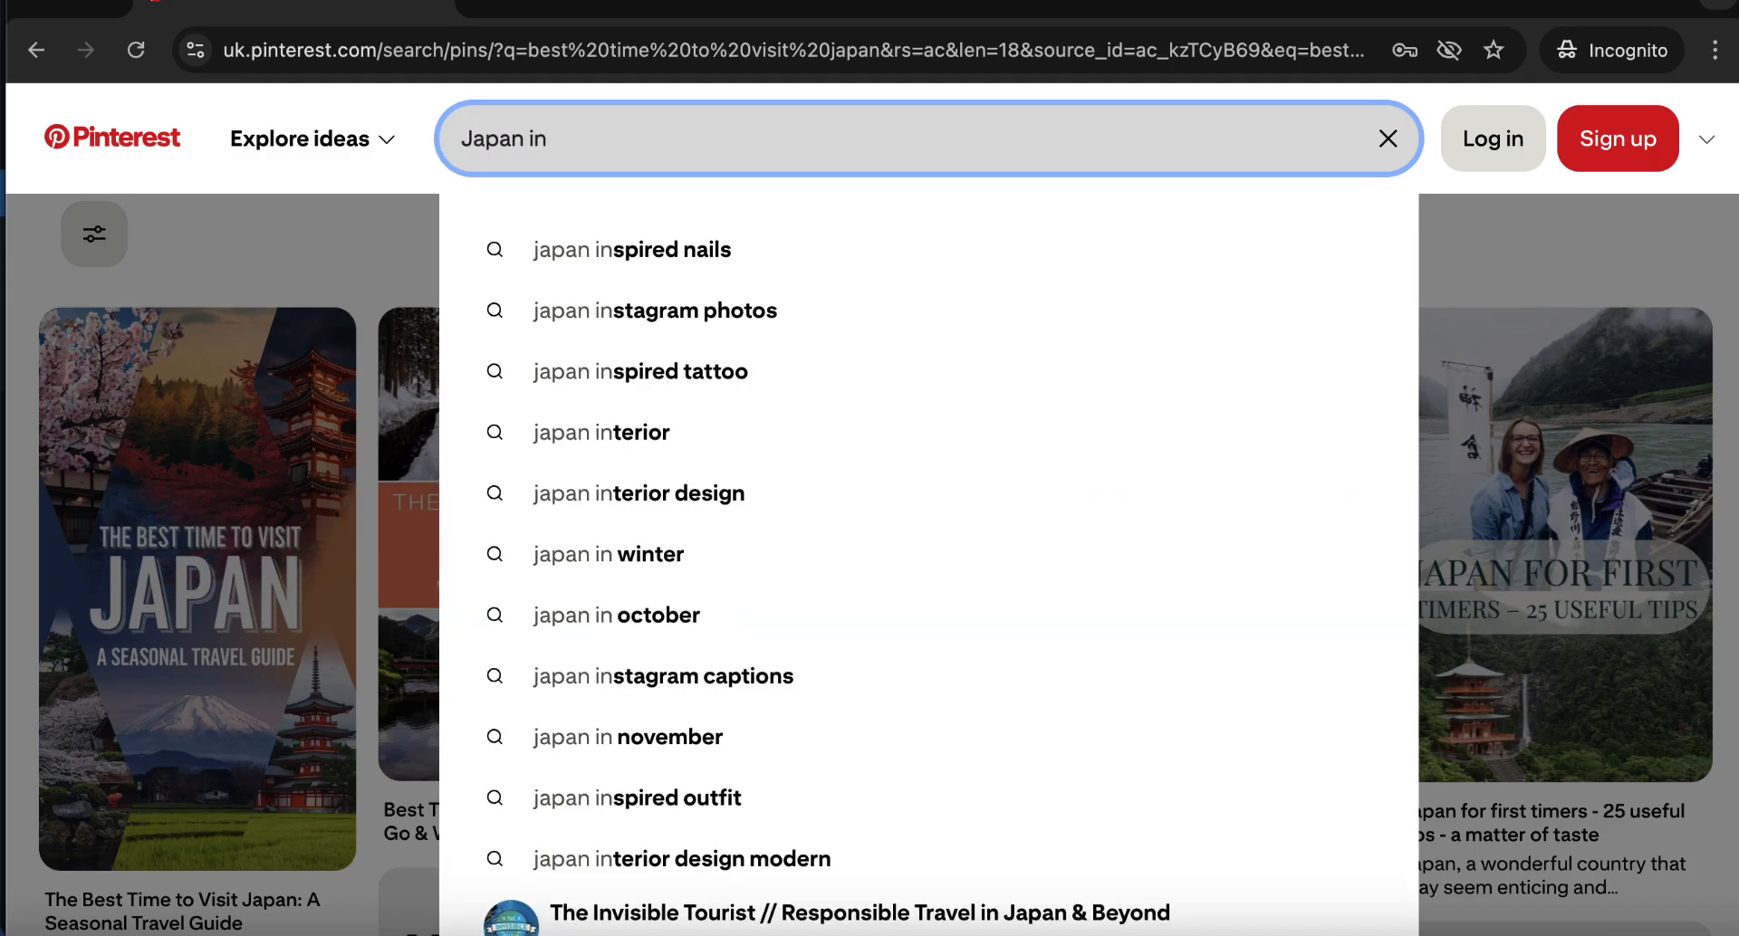
{"action": "type", "text": " M"}
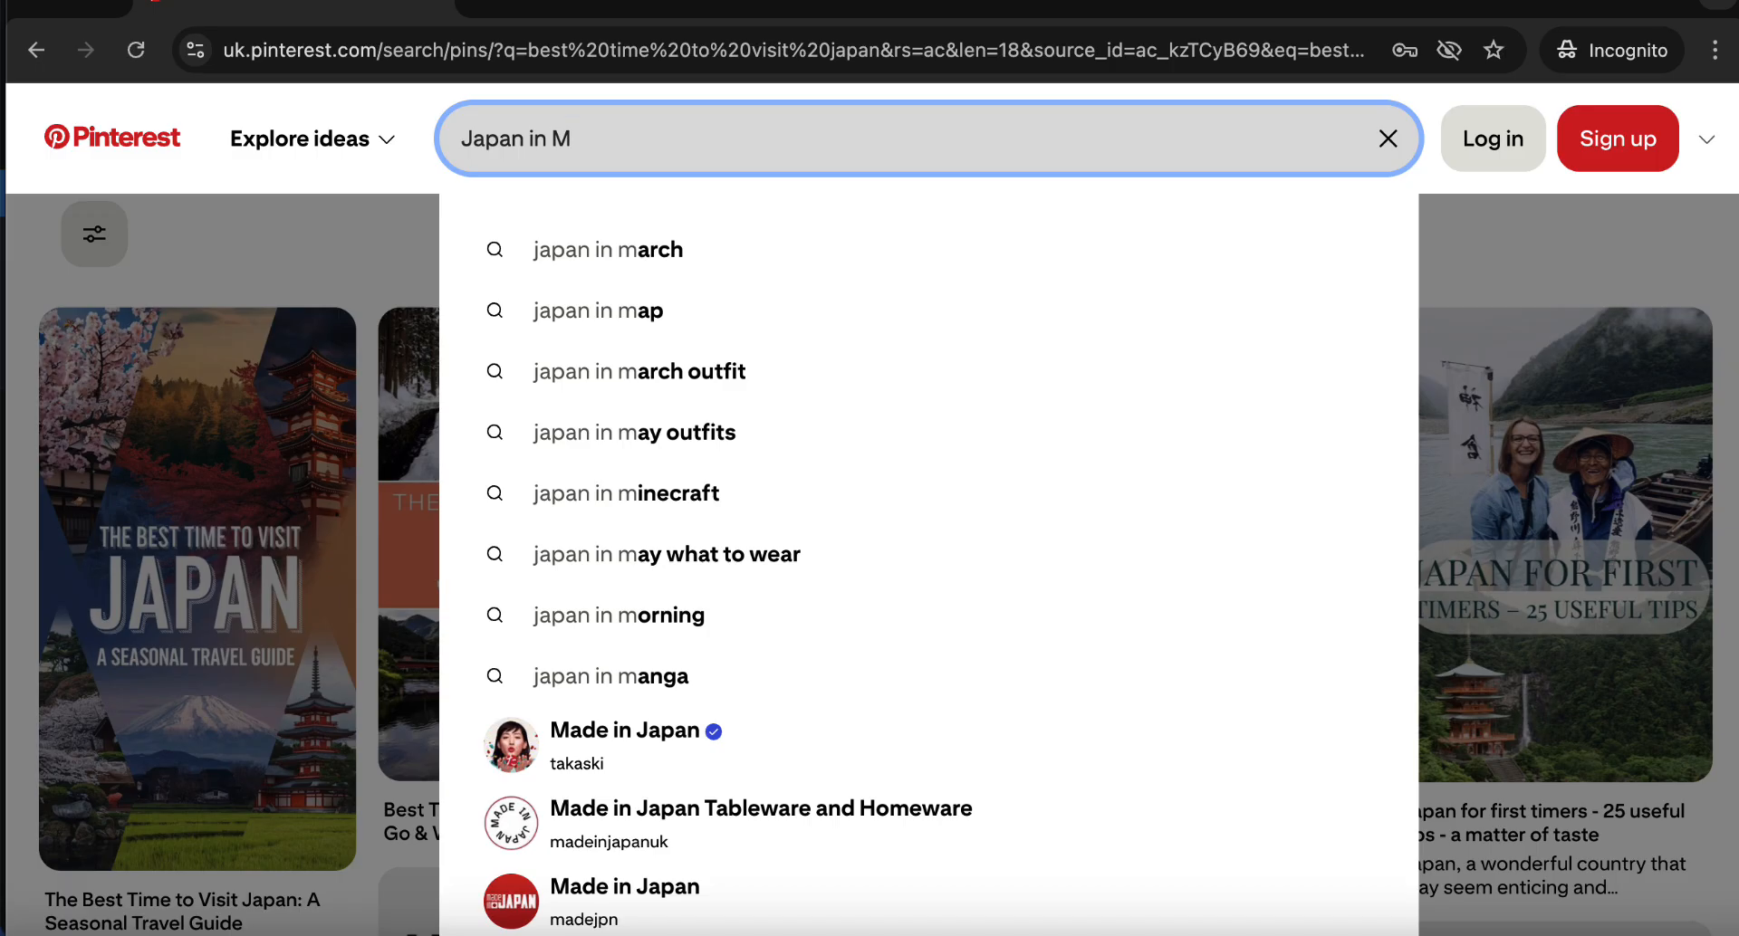
{"action": "left_click", "coordinate": [660, 258]}
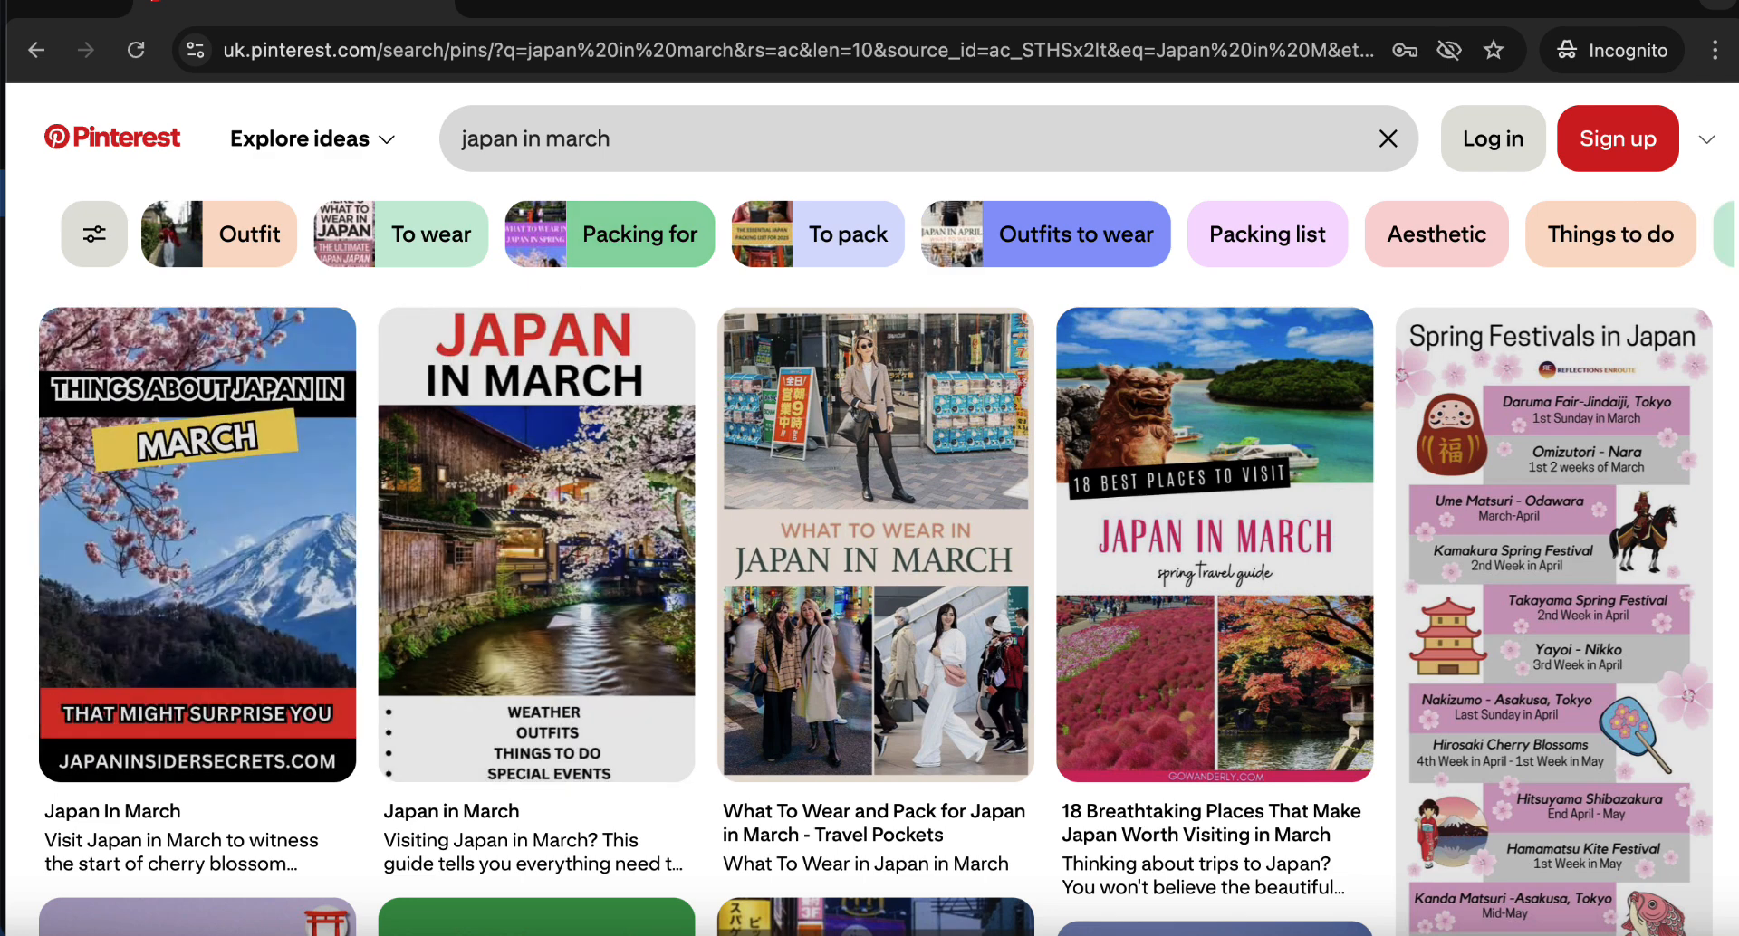
- Change the month in the Pinterest search so that it looks for "japan in May"
{"action": "left_click", "coordinate": [644, 143]}
{"action": "left_click_drag", "start_coordinate": [644, 143], "coordinate": [546, 145]}
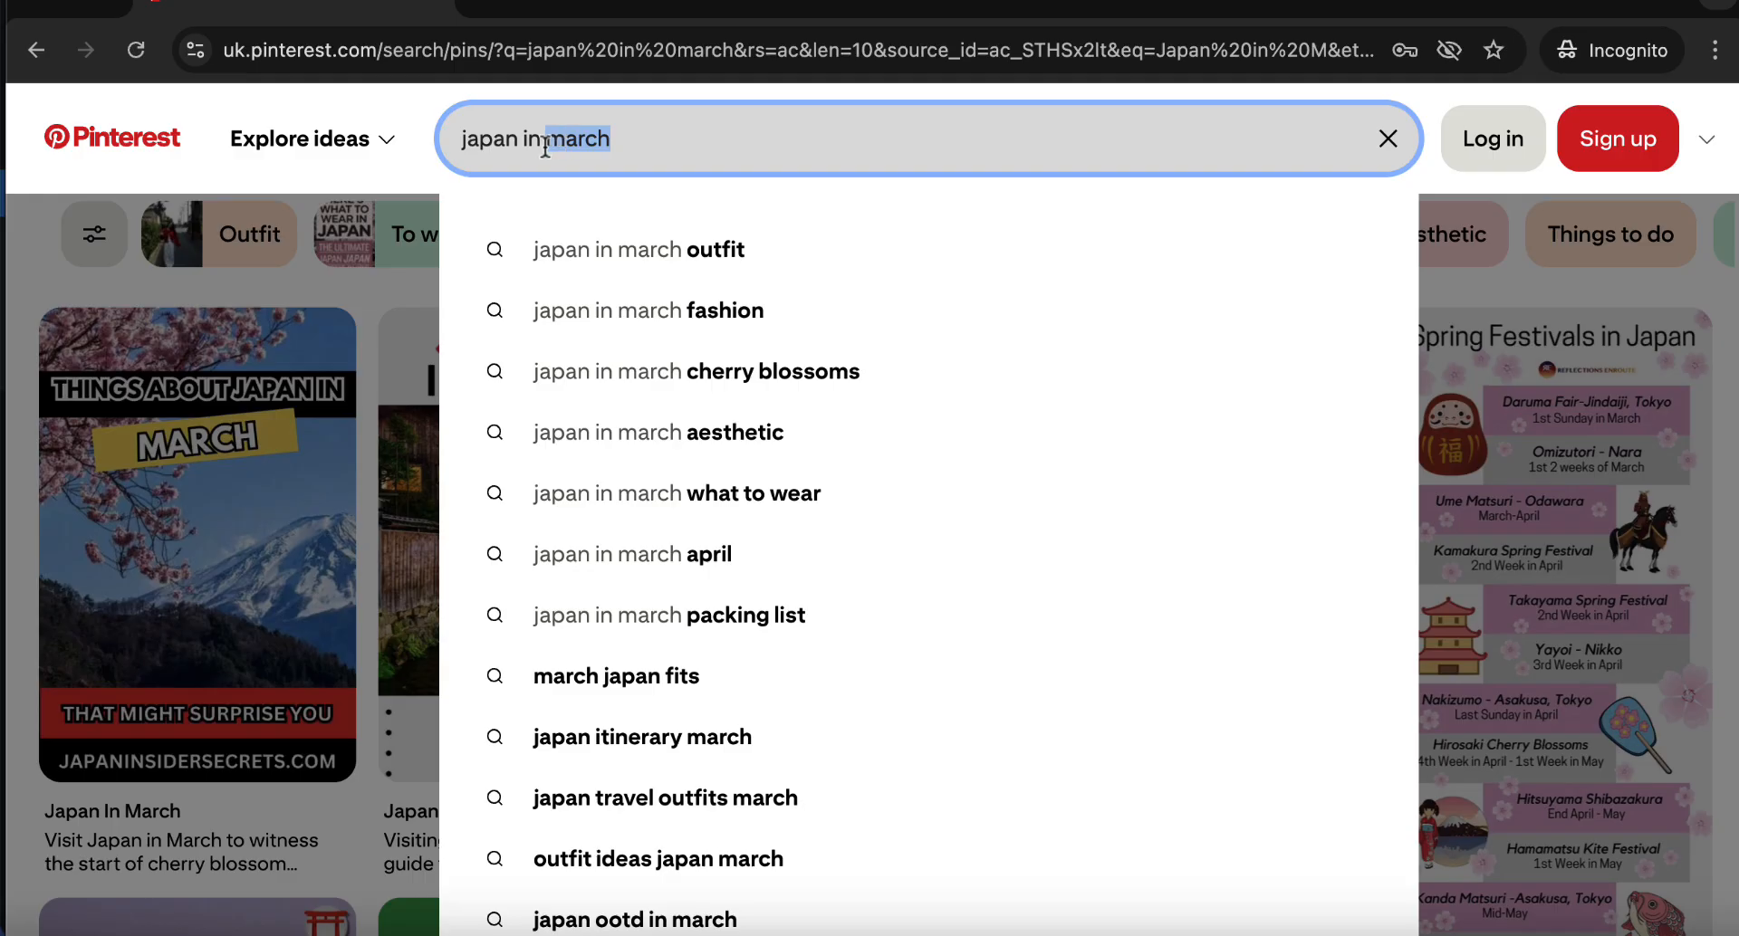
{"action": "type", "text": "May"}
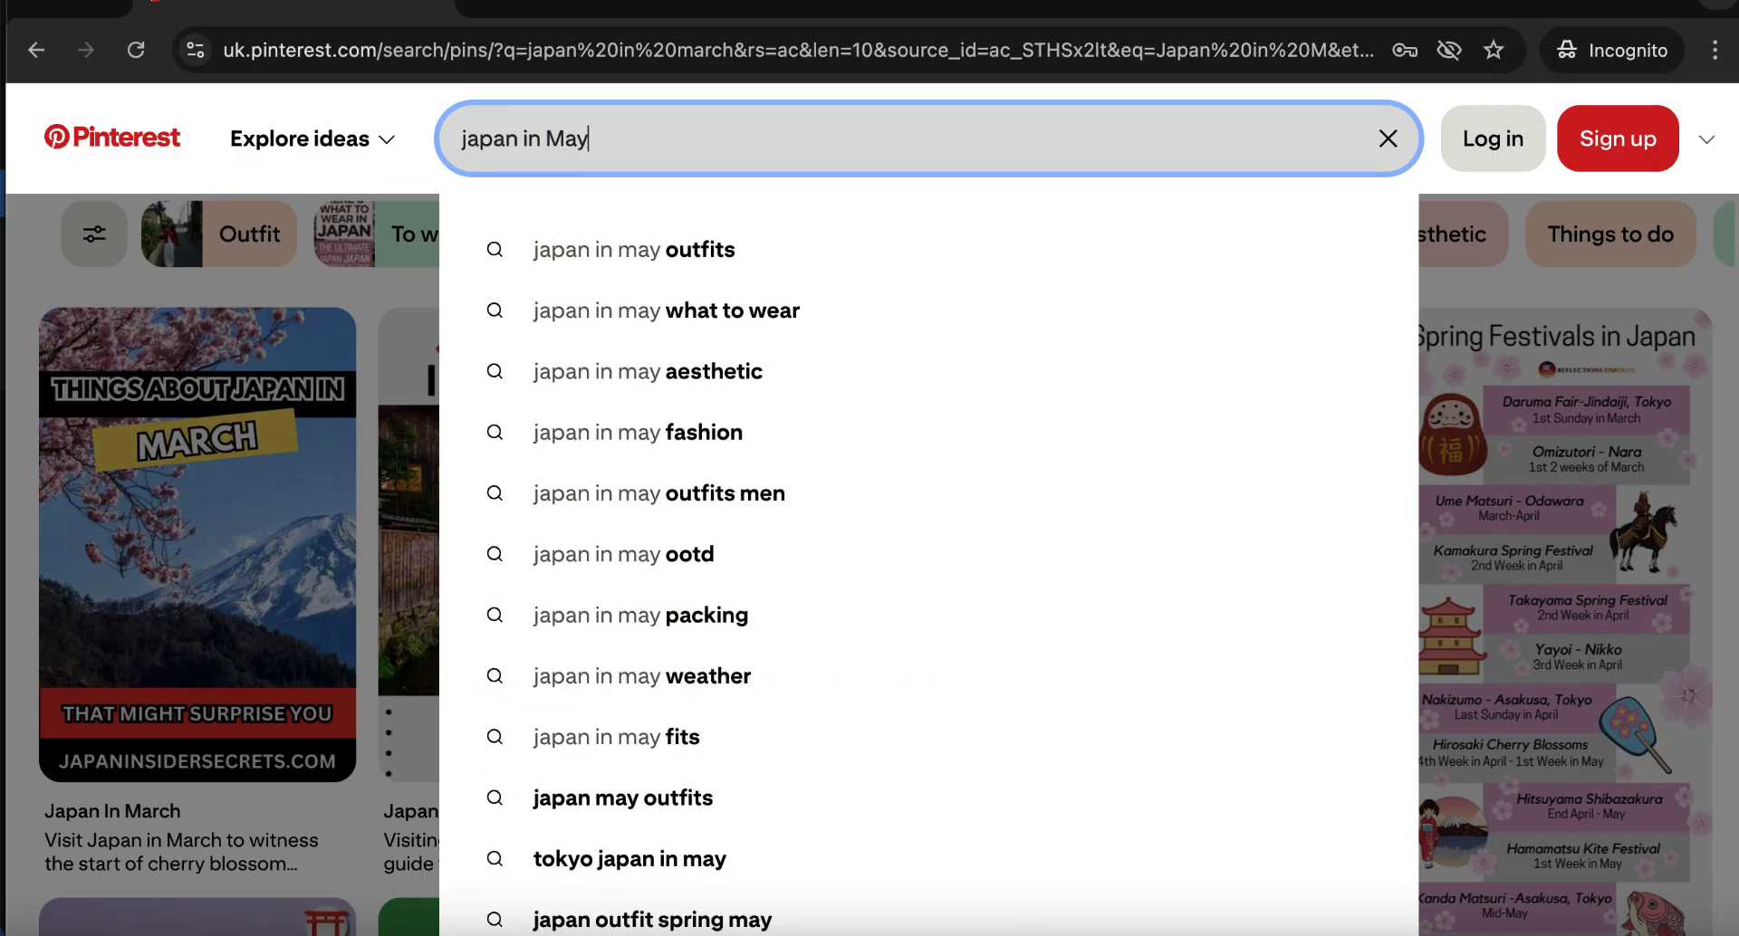
{"action": "key", "text": "Return"}
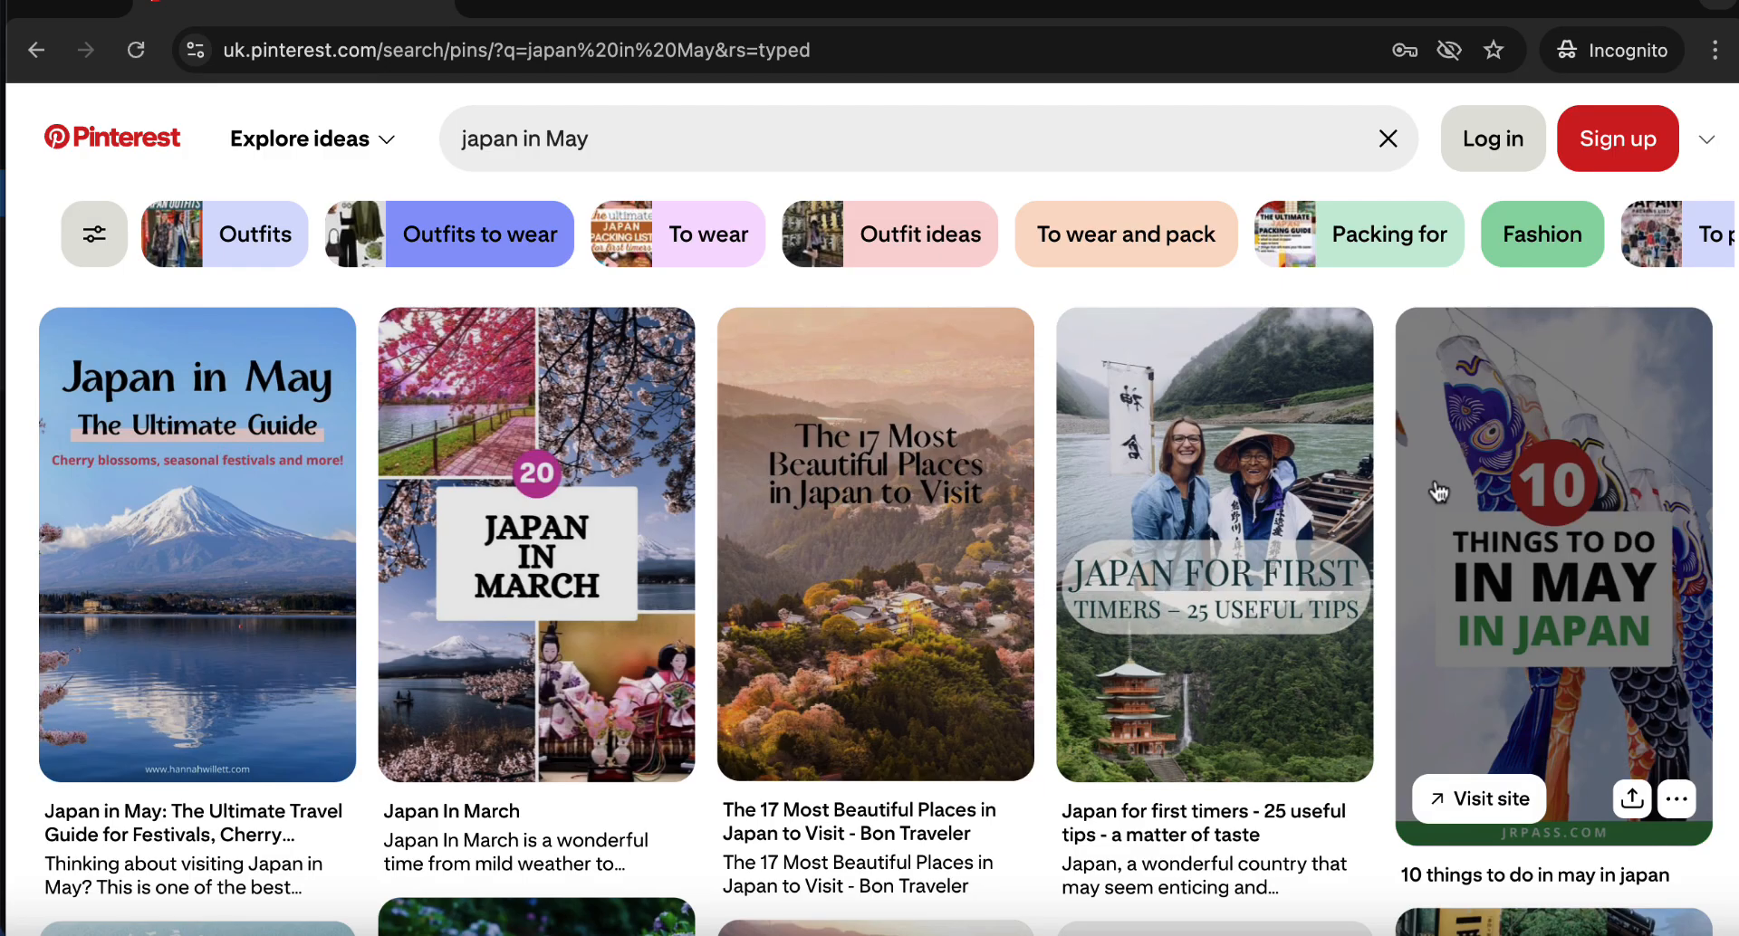
- Examine the pins found for Japan in May, comparing the months and topics used in their titles
{"action": "mouse_move", "coordinate": [538, 450]}
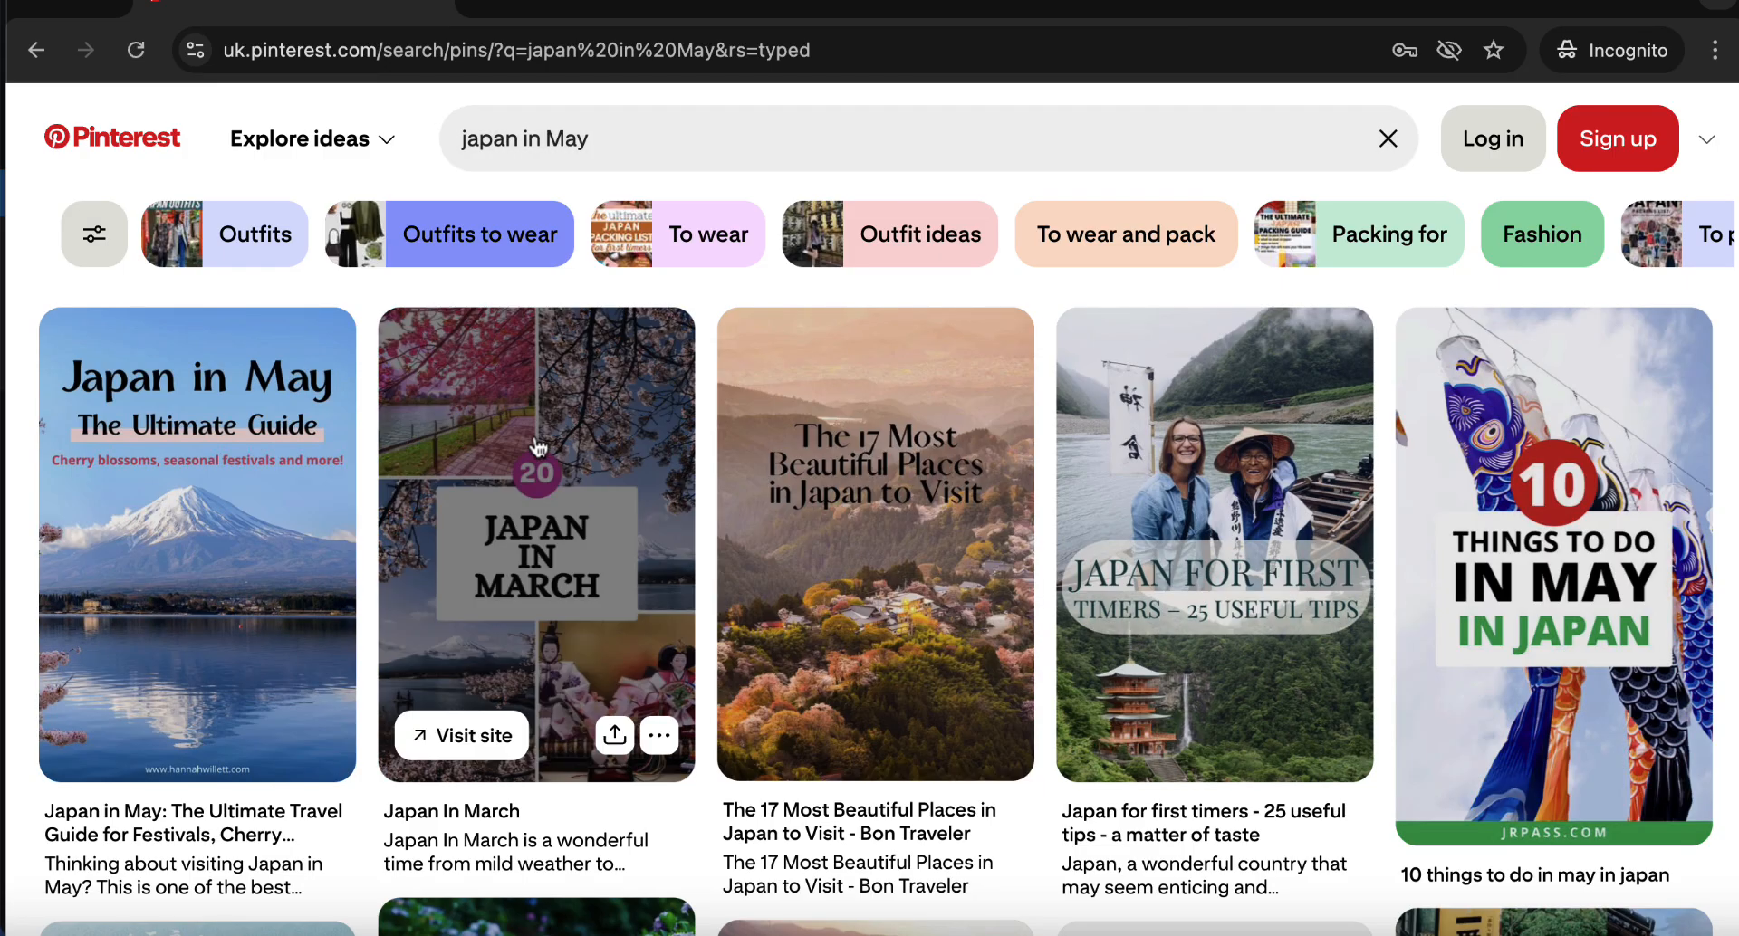
{"action": "scroll", "coordinate": [579, 511], "scroll_direction": "down", "scroll_amount": 6}
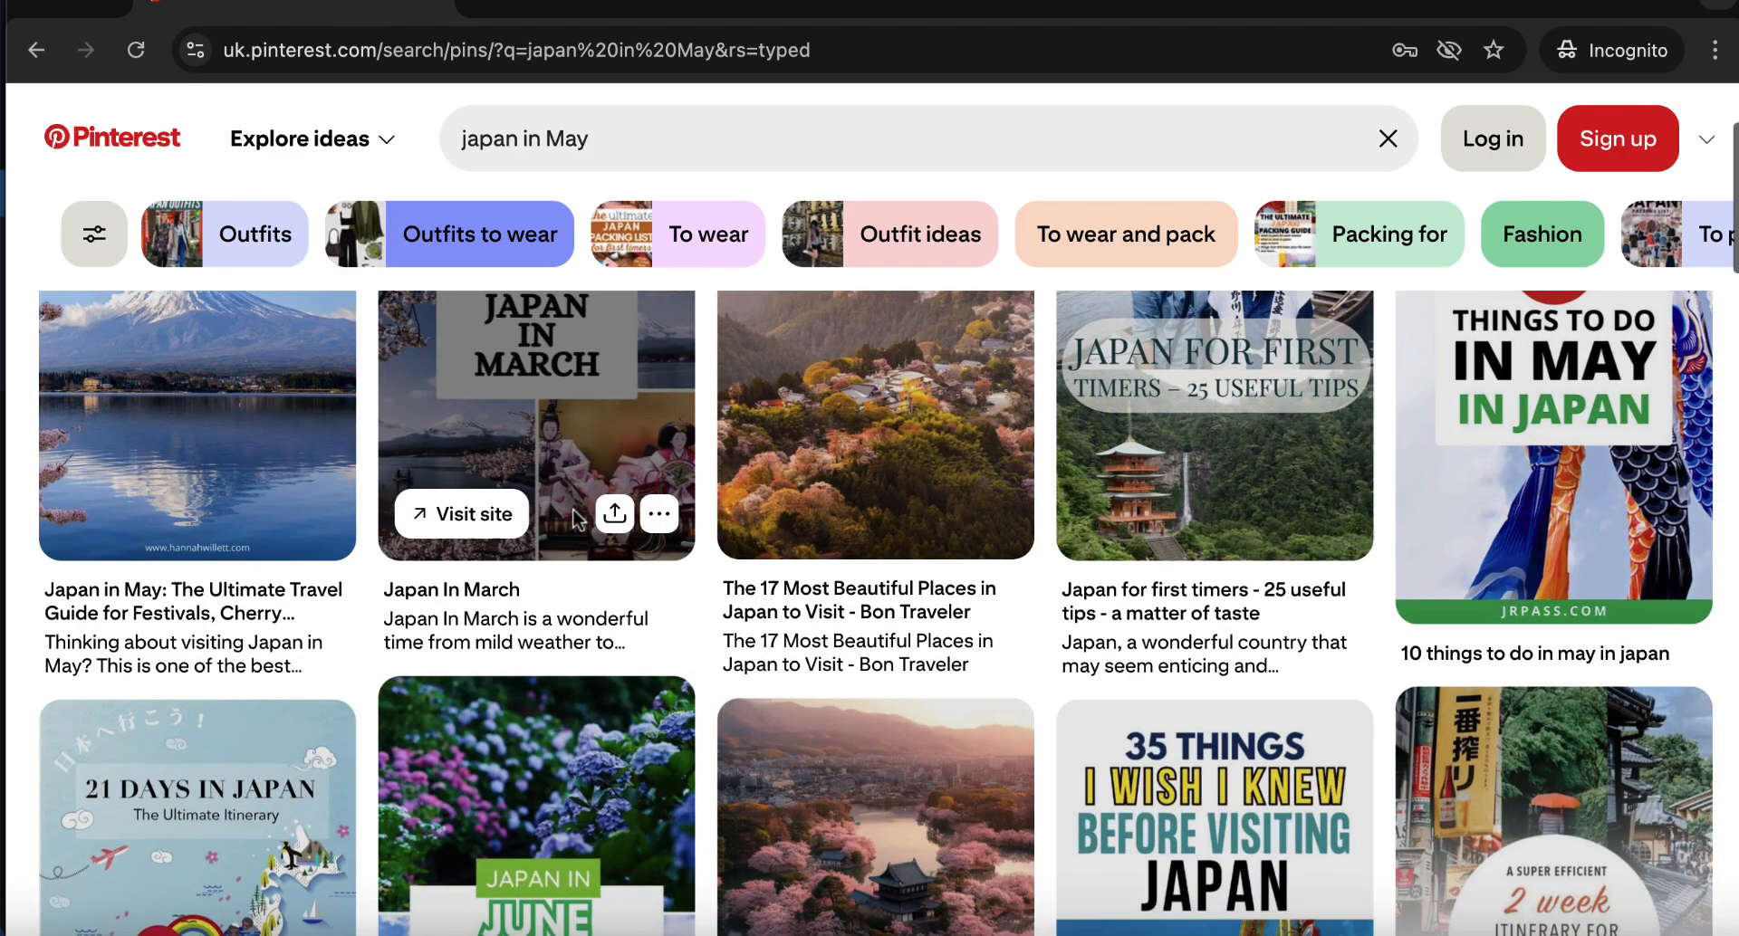
{"action": "scroll", "coordinate": [576, 522], "scroll_direction": "down", "scroll_amount": 2}
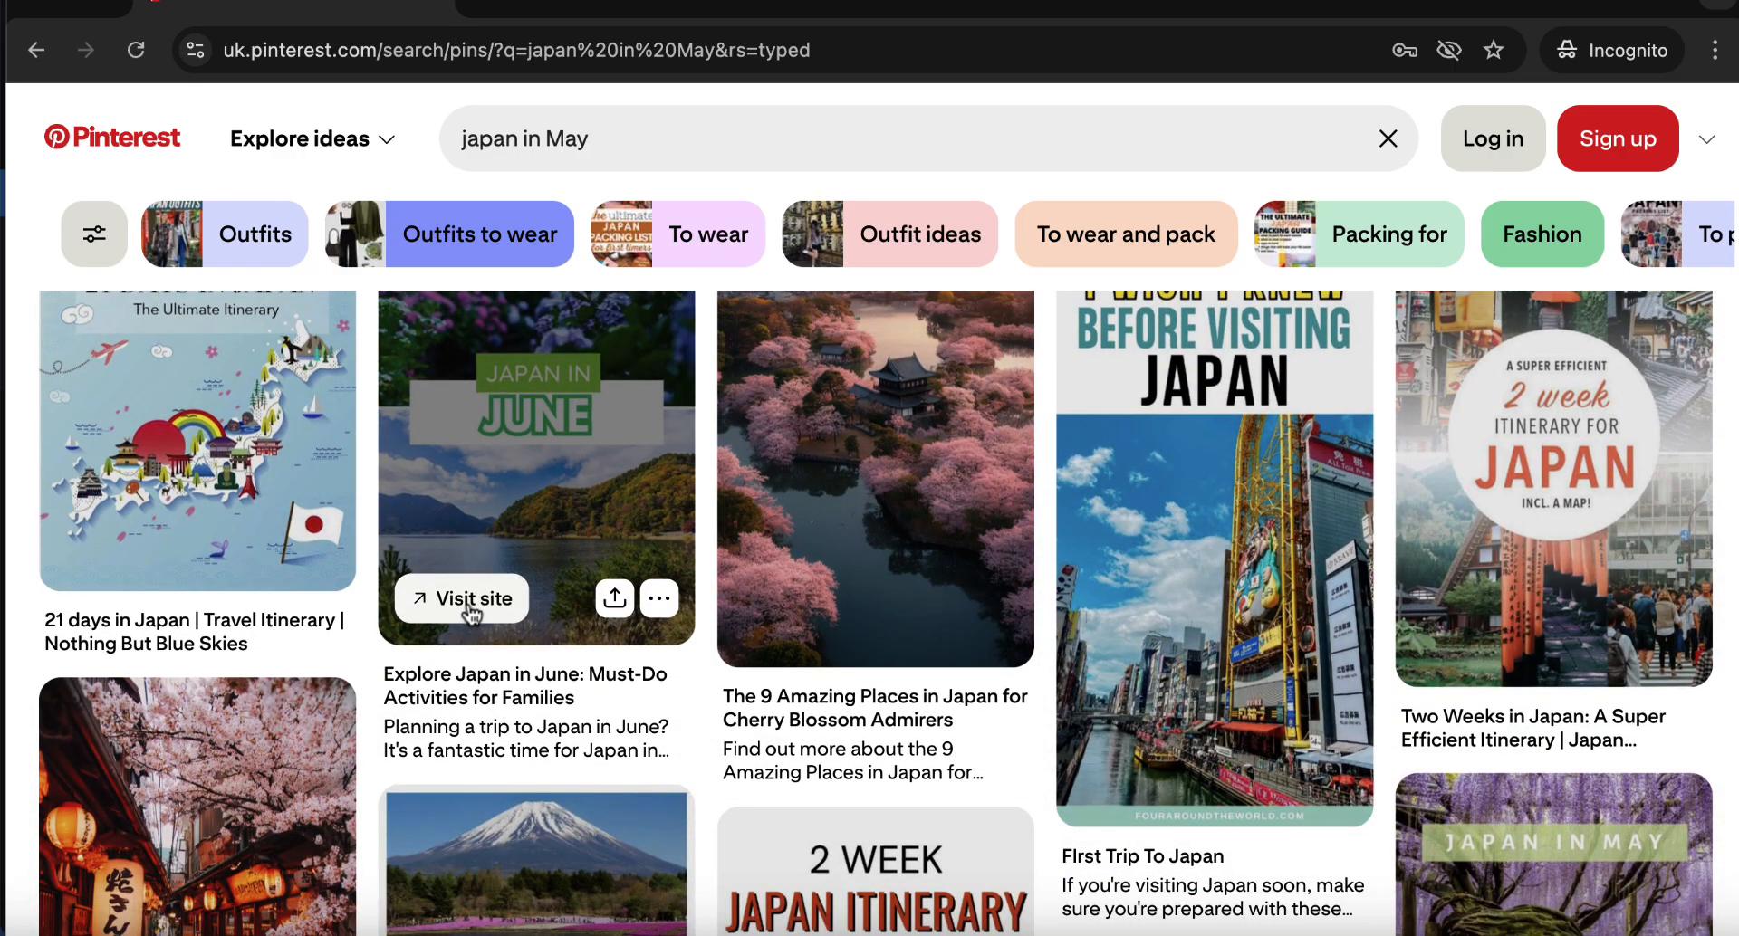
{"action": "scroll", "coordinate": [503, 587], "scroll_direction": "up", "scroll_amount": 8}
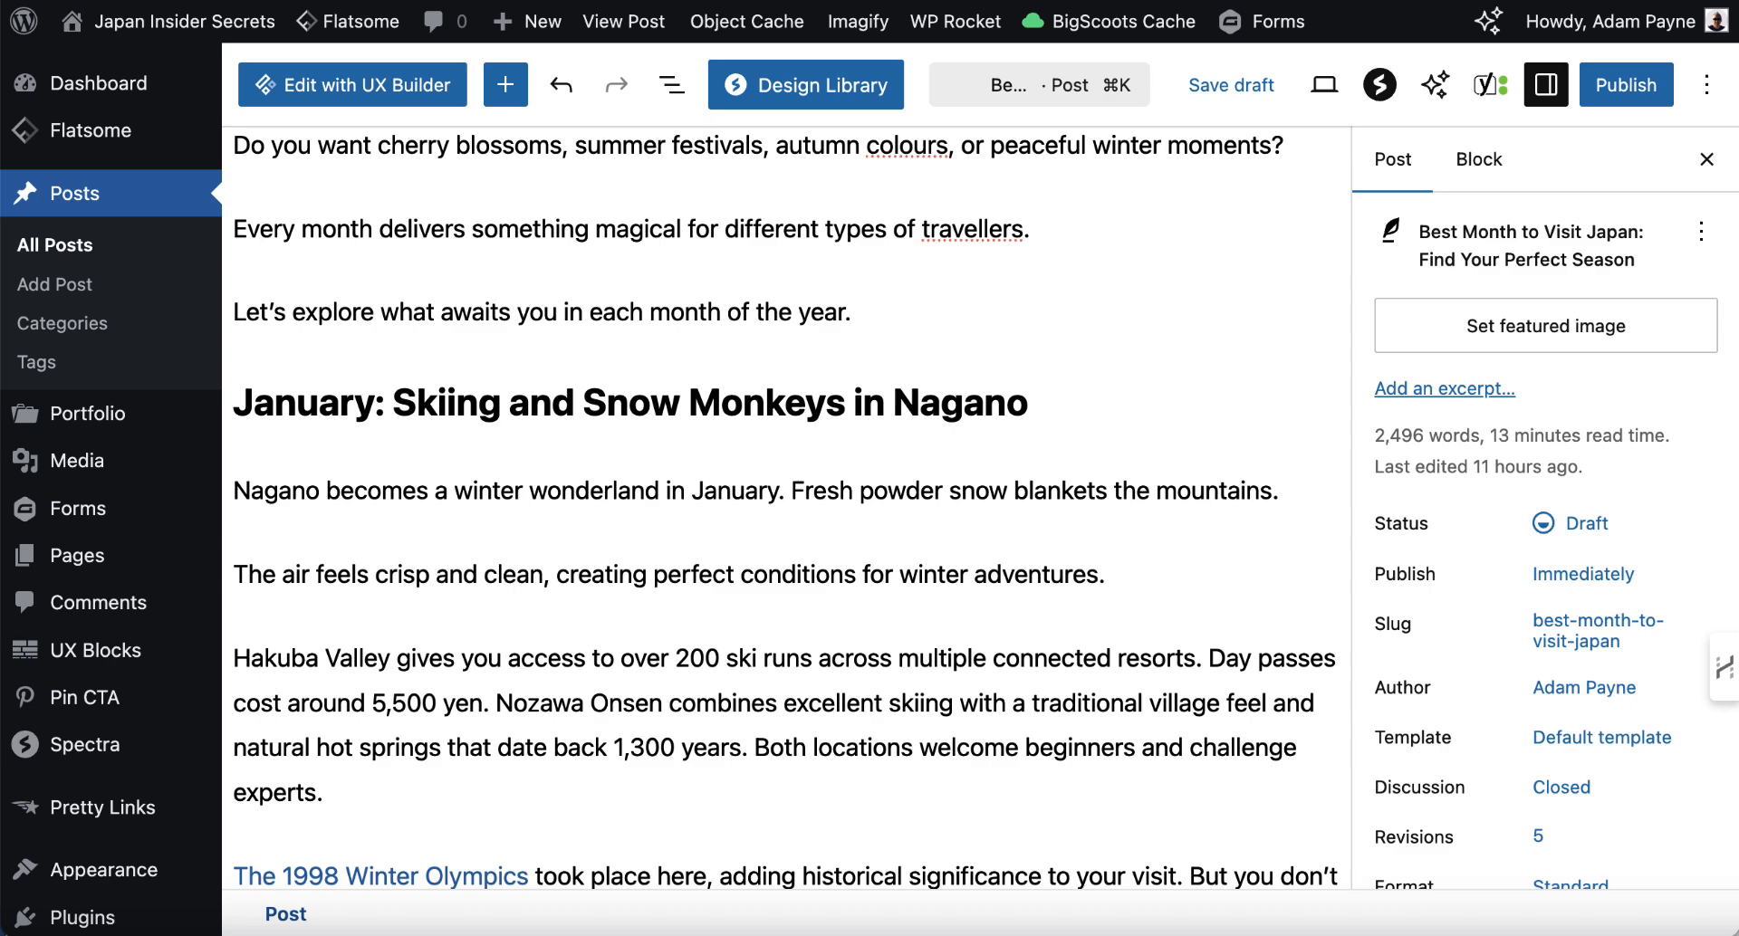
- Return to the draft post in WordPress and review its title, introduction and January and February headings
{"action": "scroll", "coordinate": [859, 348], "scroll_direction": "up", "scroll_amount": 15}
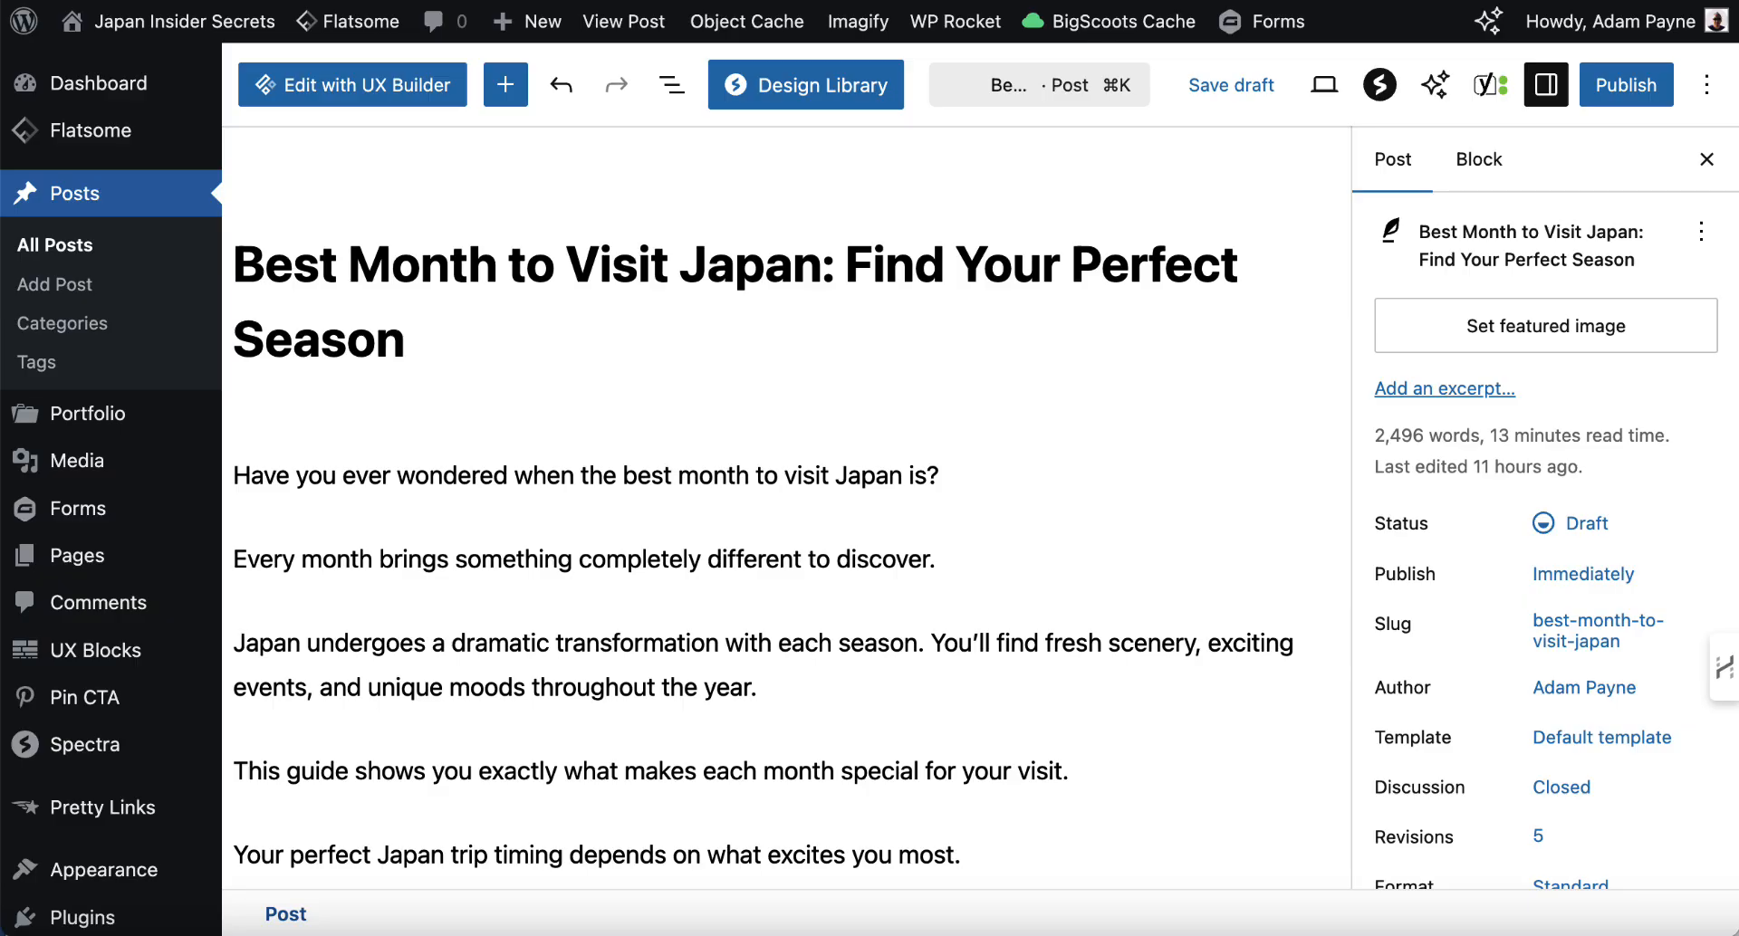
{"action": "scroll", "coordinate": [593, 511], "scroll_direction": "down", "scroll_amount": 8}
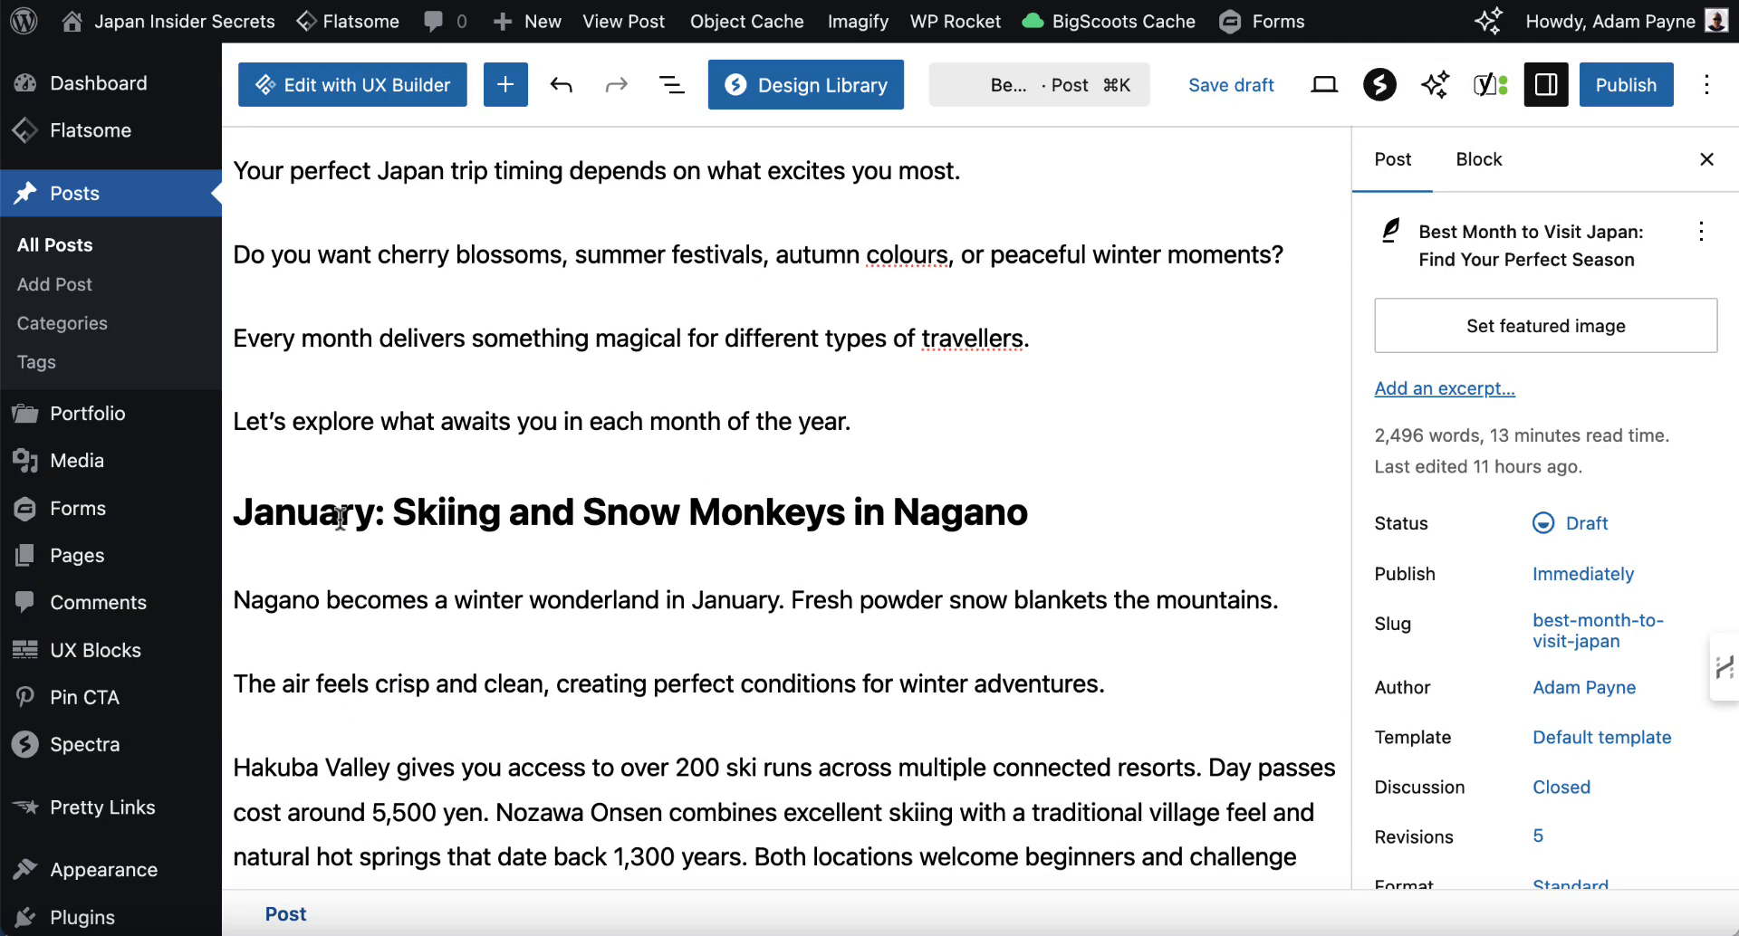
{"action": "scroll", "coordinate": [339, 518], "scroll_direction": "down", "scroll_amount": 9}
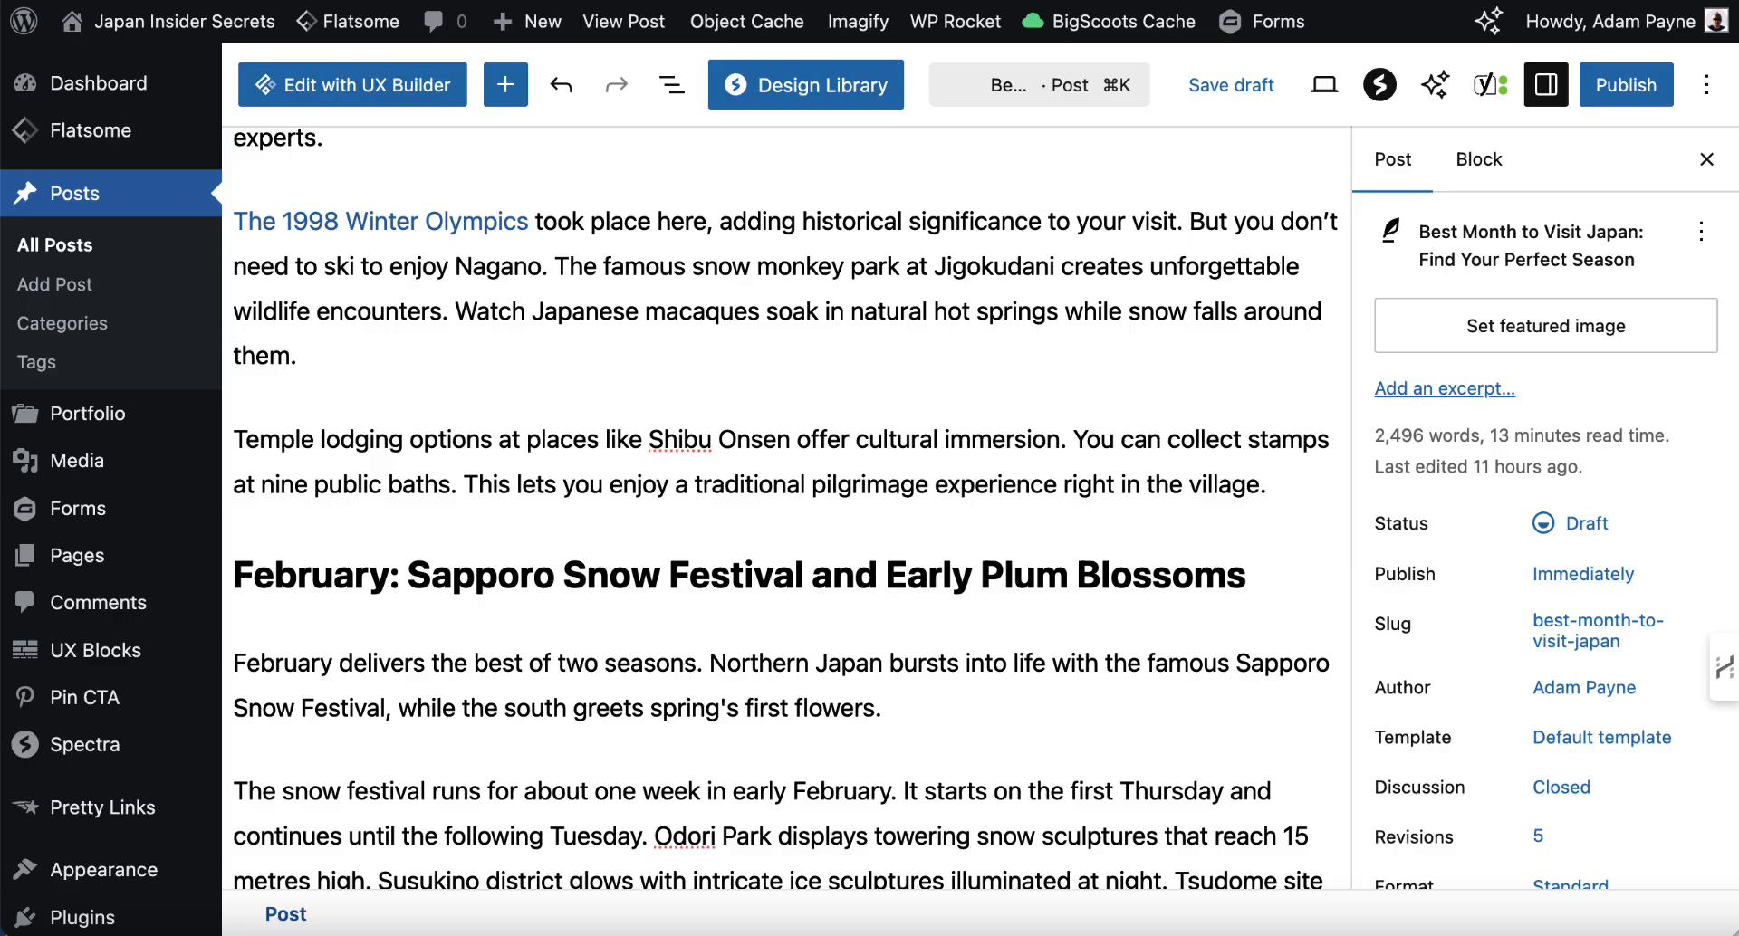
{"action": "scroll", "coordinate": [777, 324], "scroll_direction": "up", "scroll_amount": 12}
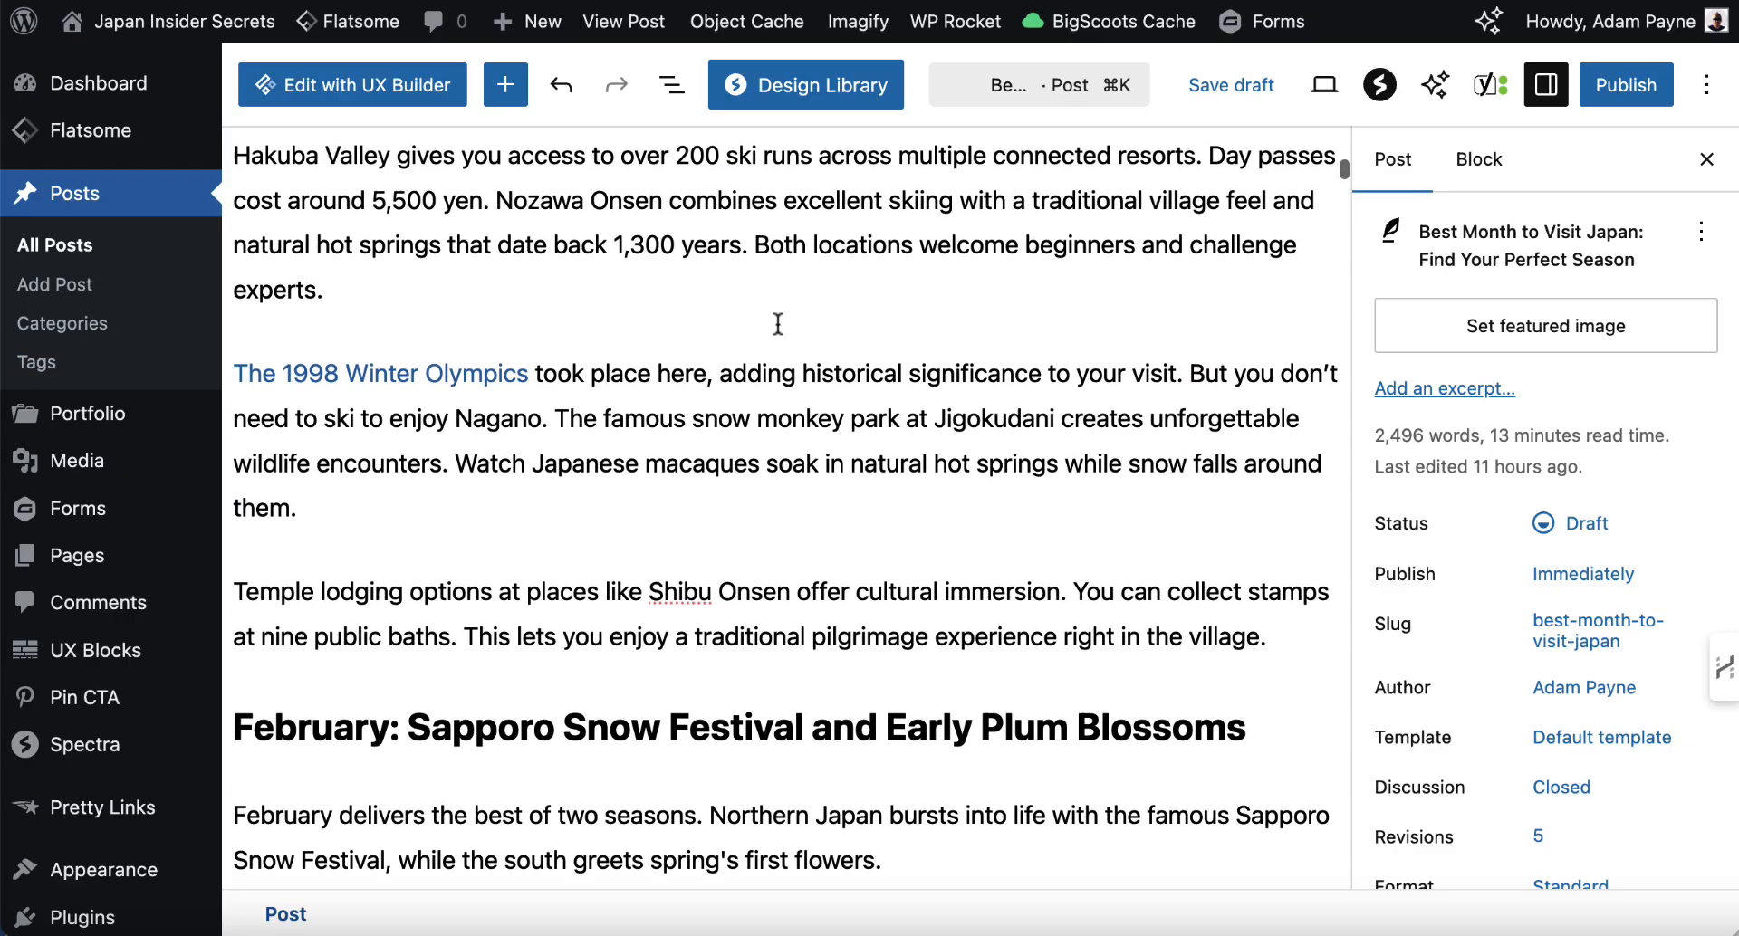
{"action": "scroll", "coordinate": [777, 323], "scroll_direction": "up", "scroll_amount": 6}
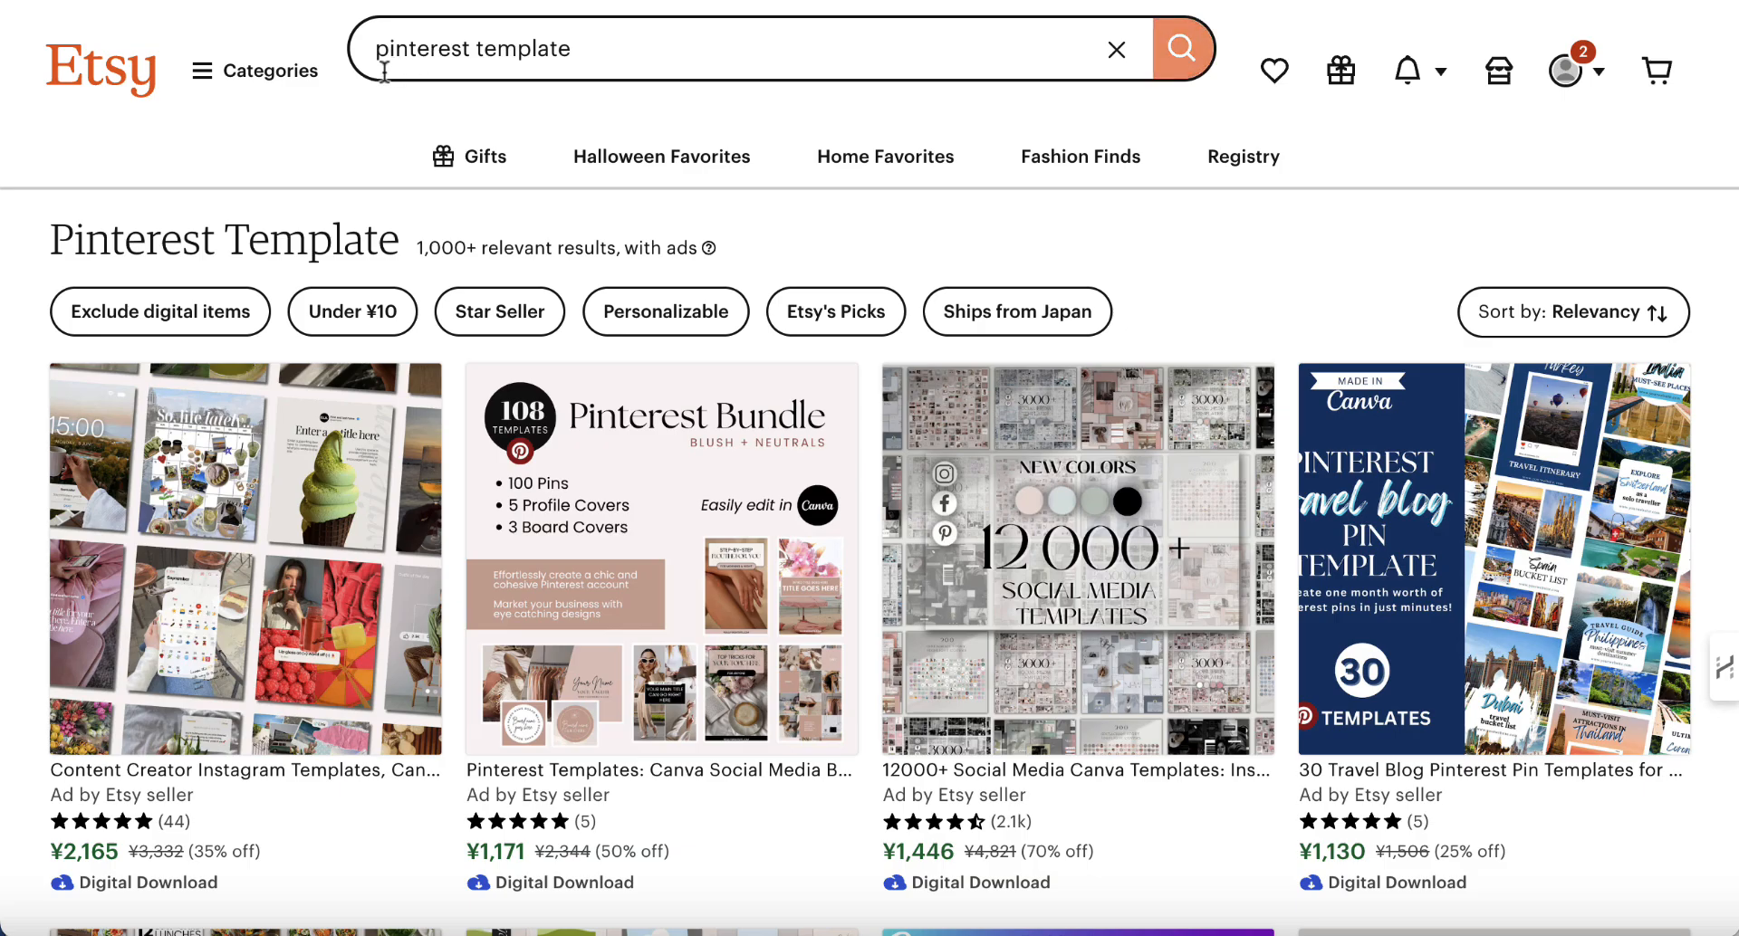
- Switch to Etsy and browse the "pinterest template" listings for editable pin designs
{"action": "scroll", "coordinate": [598, 489], "scroll_direction": "down", "scroll_amount": 9}
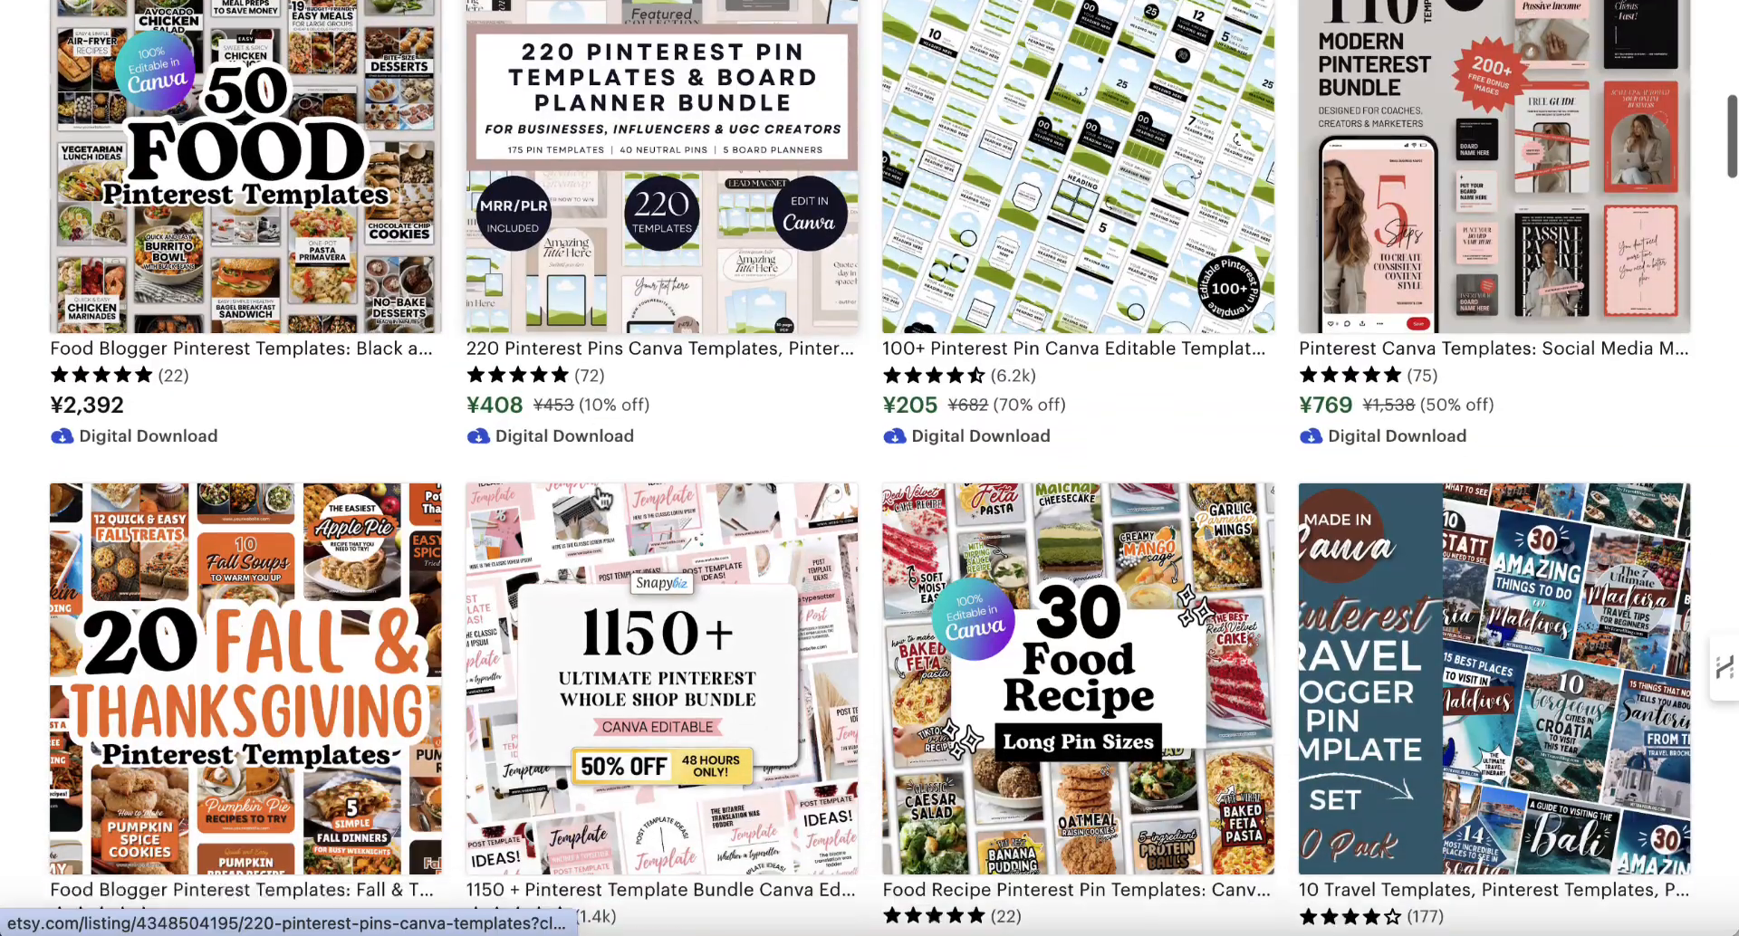
{"action": "scroll", "coordinate": [597, 496], "scroll_direction": "up", "scroll_amount": 8}
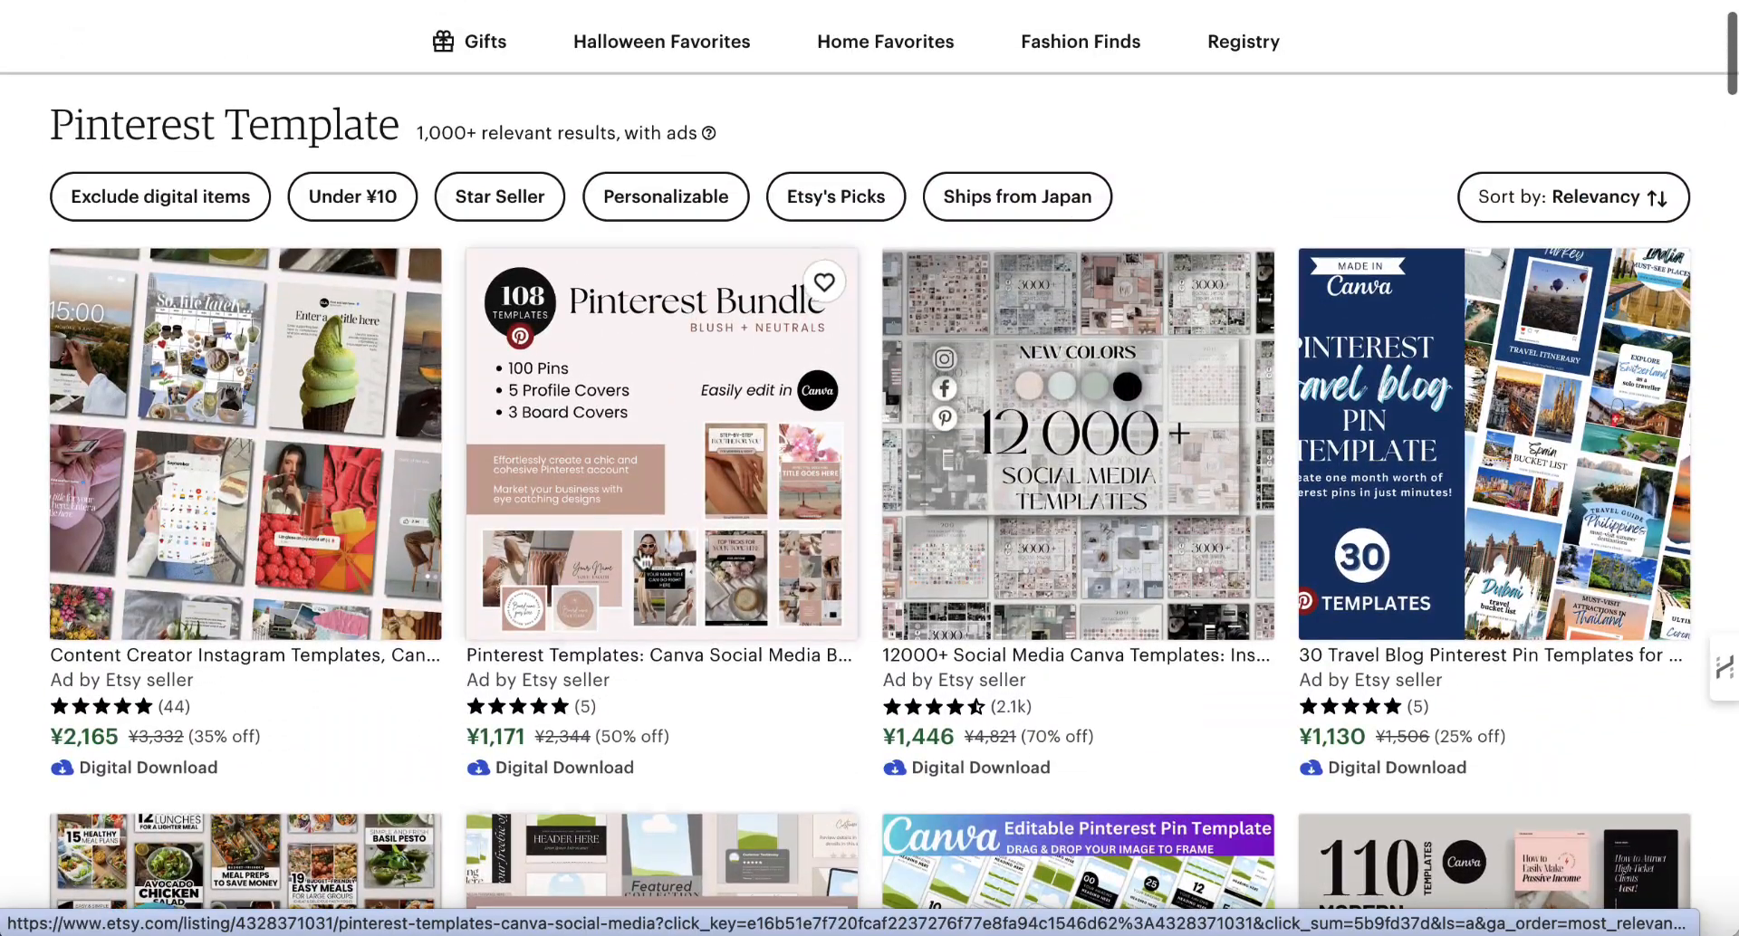
- Look through more Pinterest template listings and open the list of purchased templates awaiting review
{"action": "scroll", "coordinate": [652, 572], "scroll_direction": "down", "scroll_amount": 3}
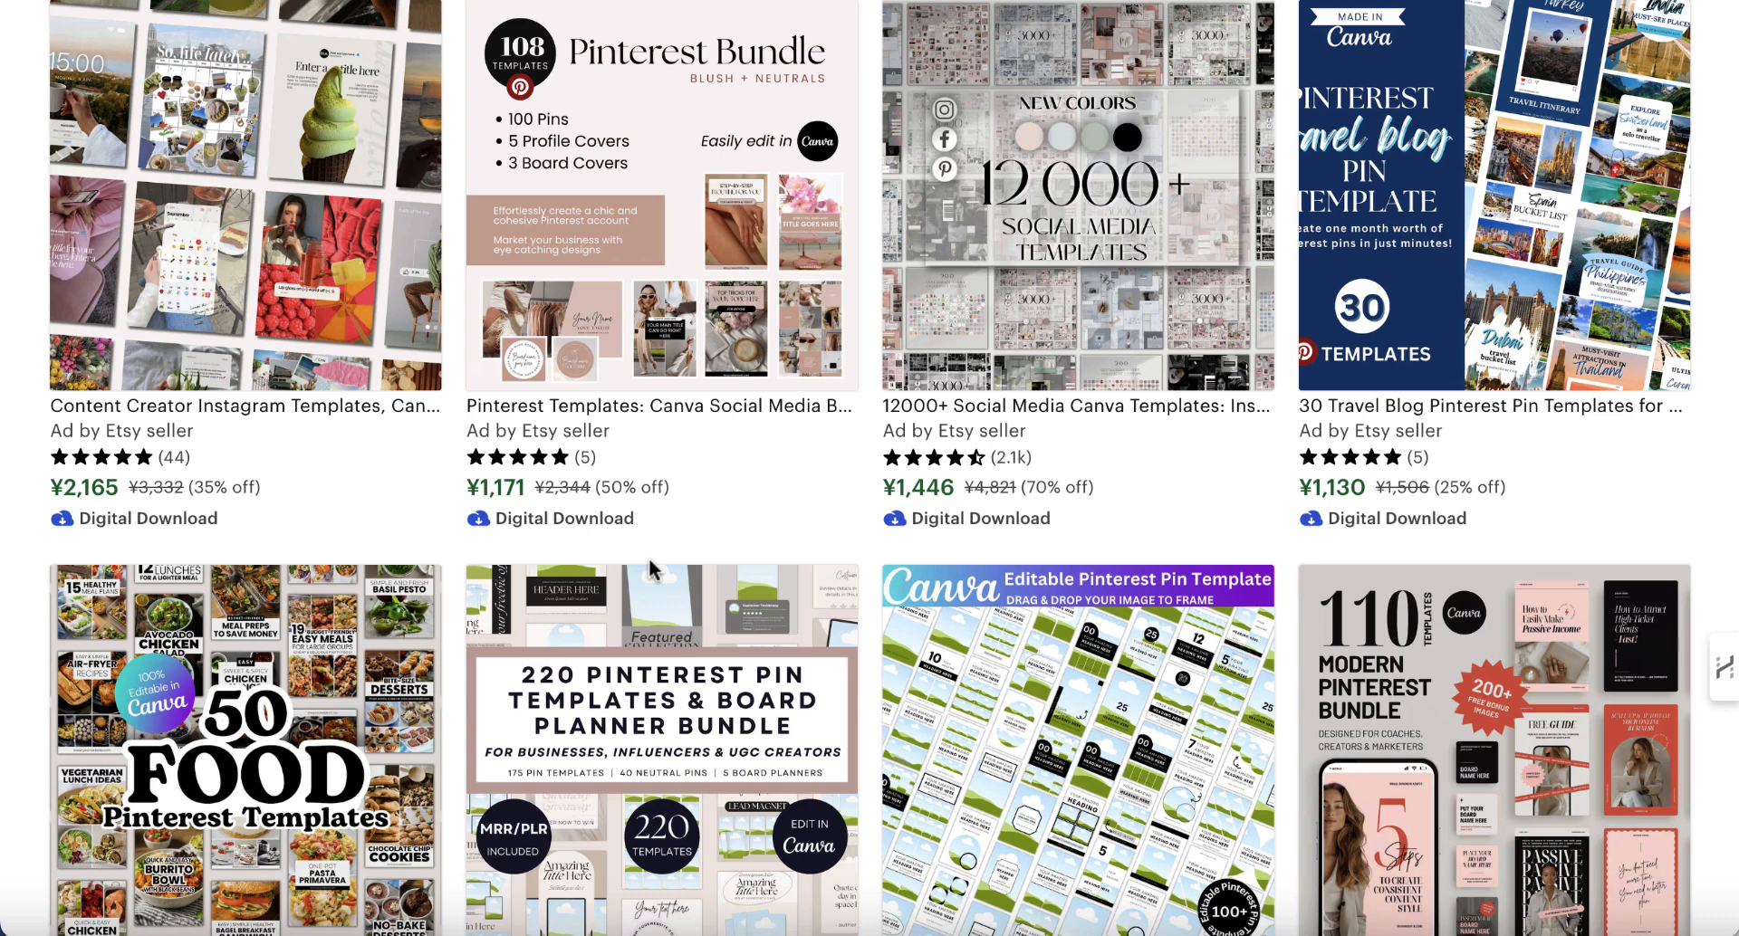
{"action": "scroll", "coordinate": [648, 558], "scroll_direction": "down", "scroll_amount": 1}
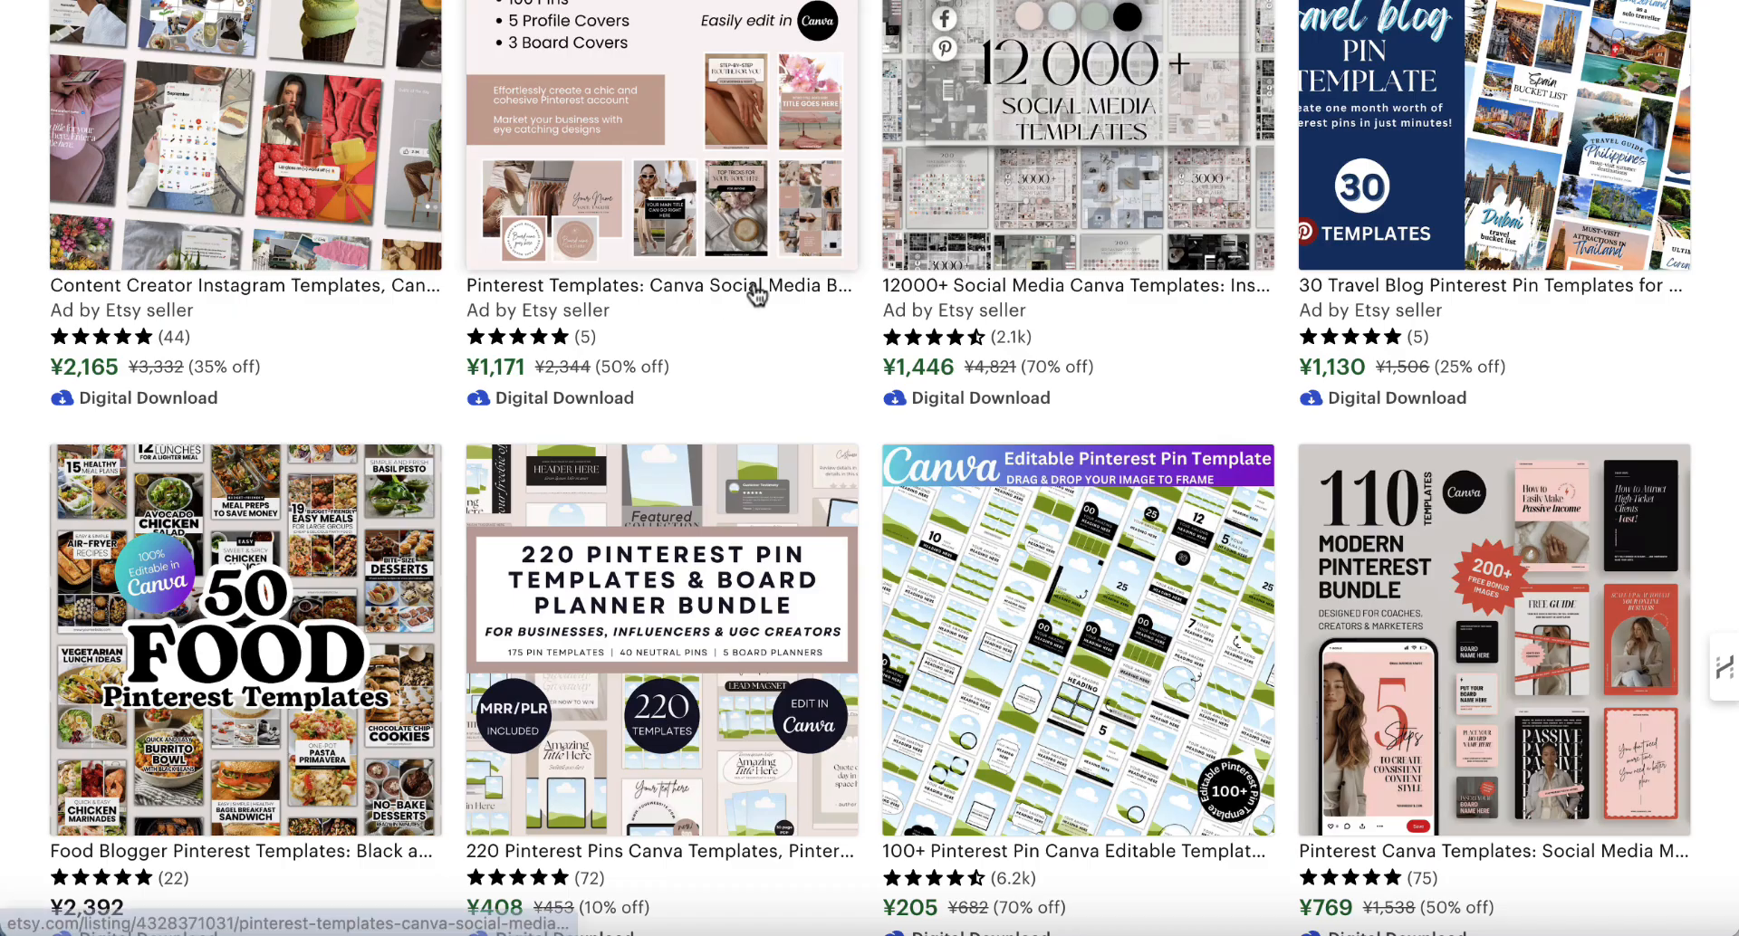
{"action": "scroll", "coordinate": [628, 477], "scroll_direction": "down", "scroll_amount": 1}
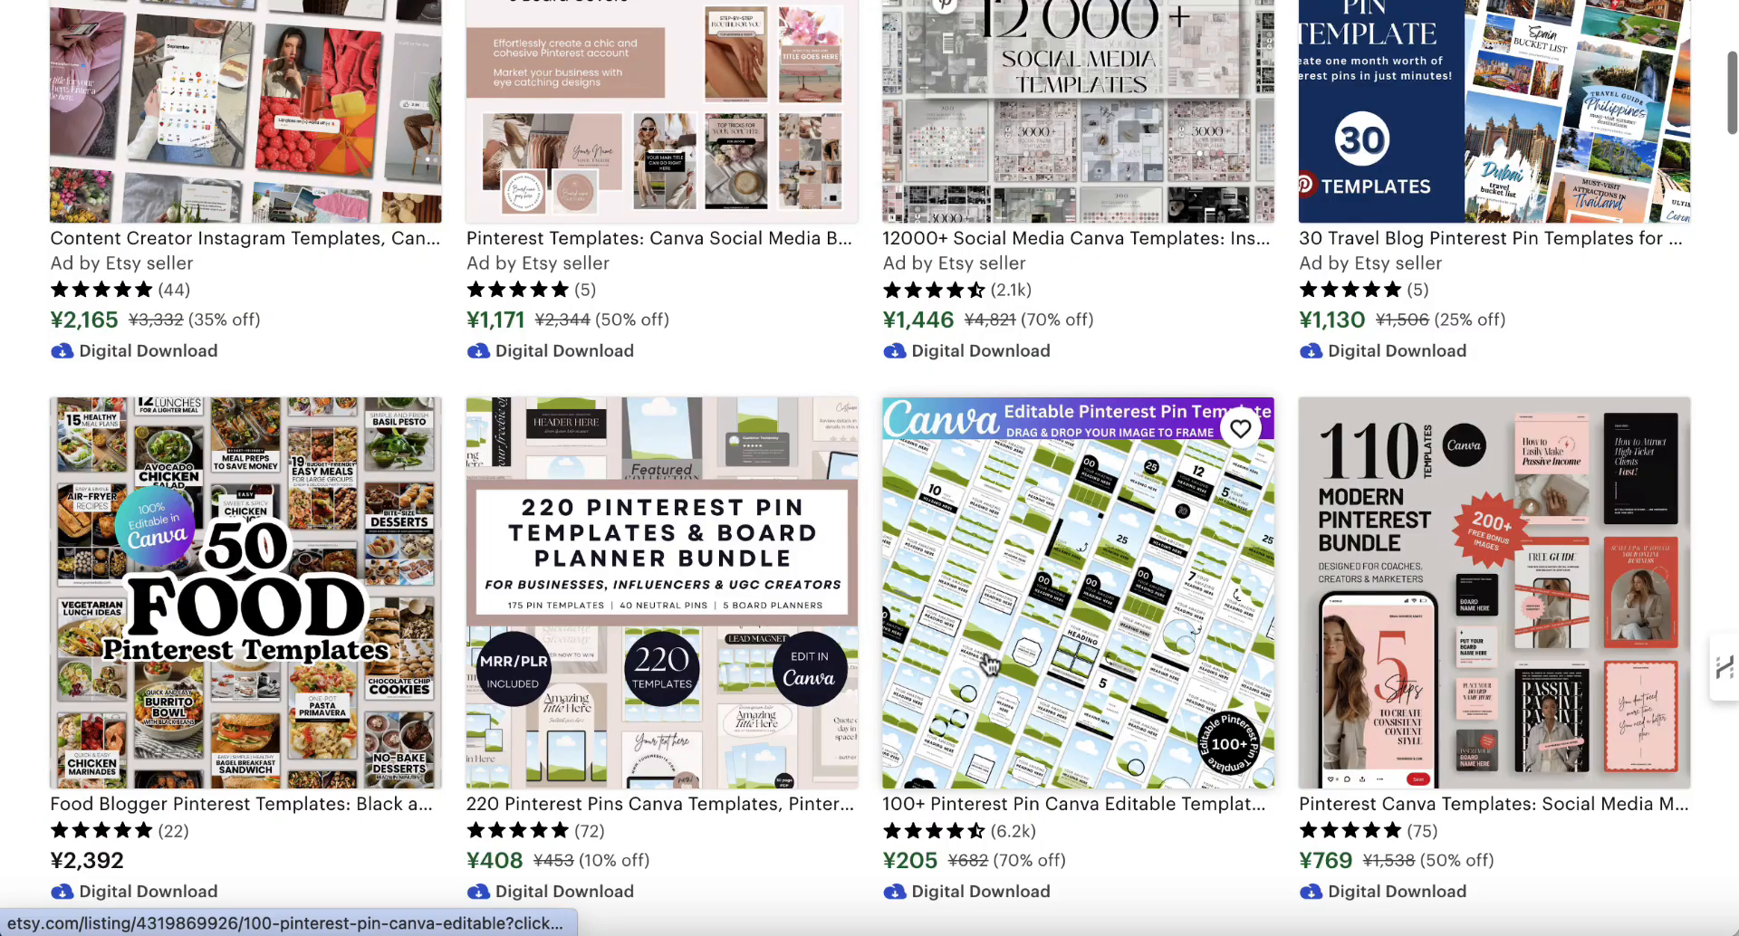
{"action": "scroll", "coordinate": [1494, 242], "scroll_direction": "up", "scroll_amount": 3}
{"action": "scroll", "coordinate": [1494, 242], "scroll_direction": "up", "scroll_amount": 3}
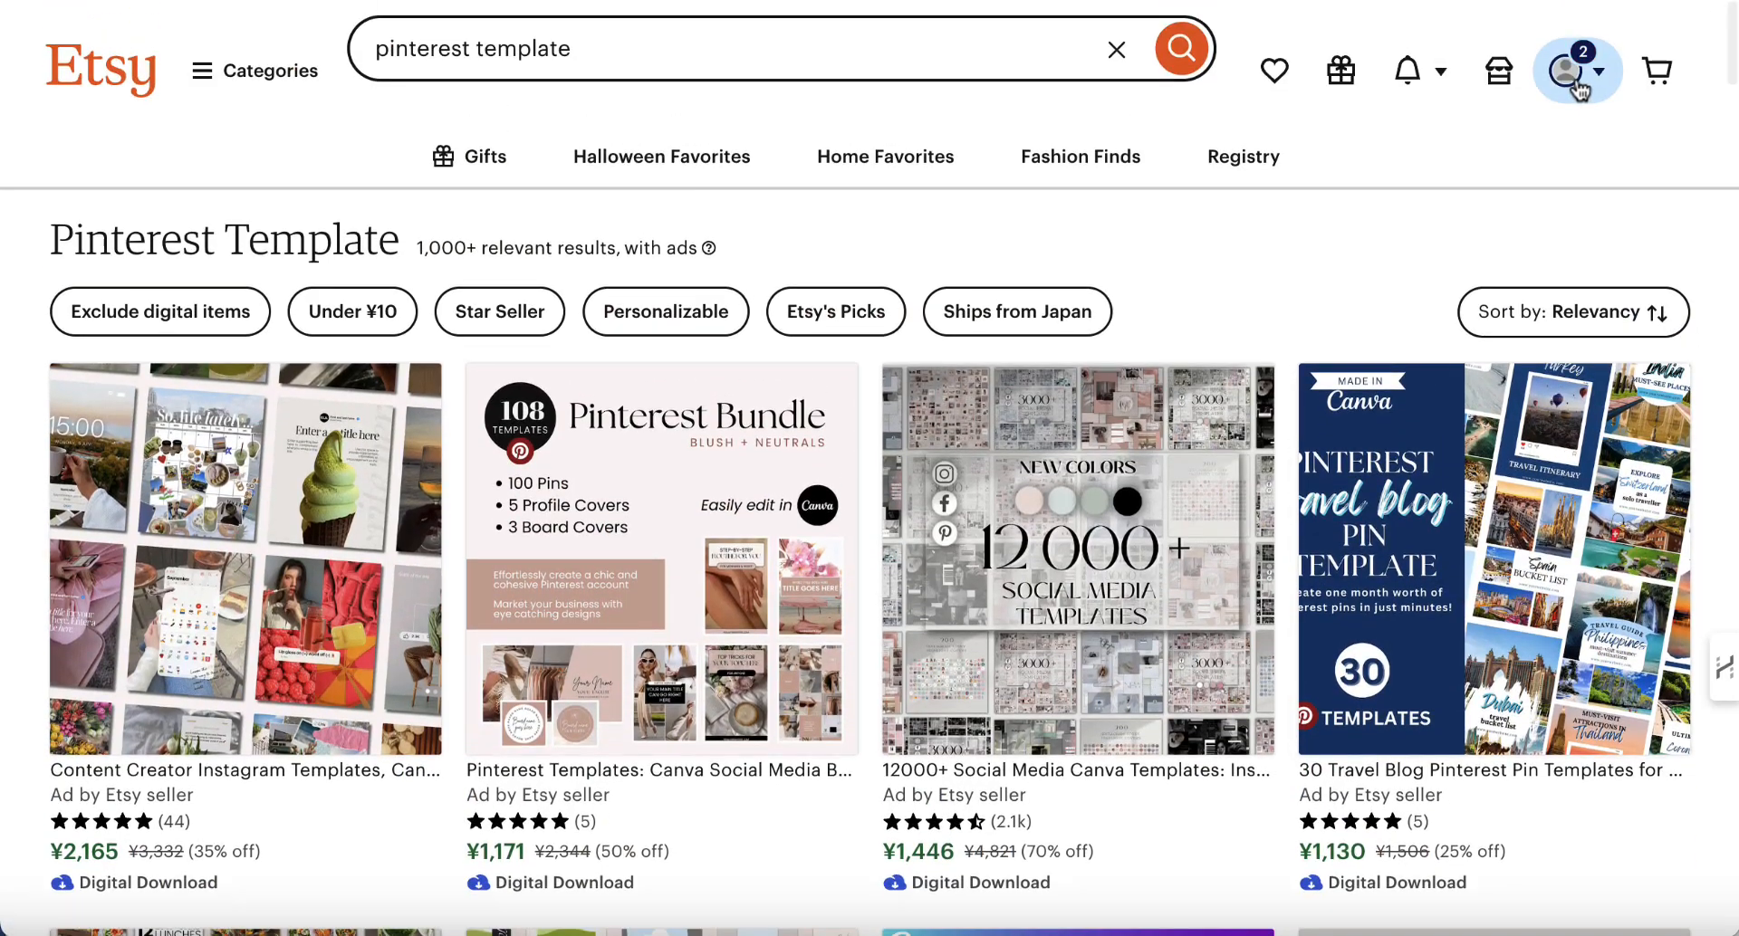
{"action": "left_click", "coordinate": [1576, 79]}
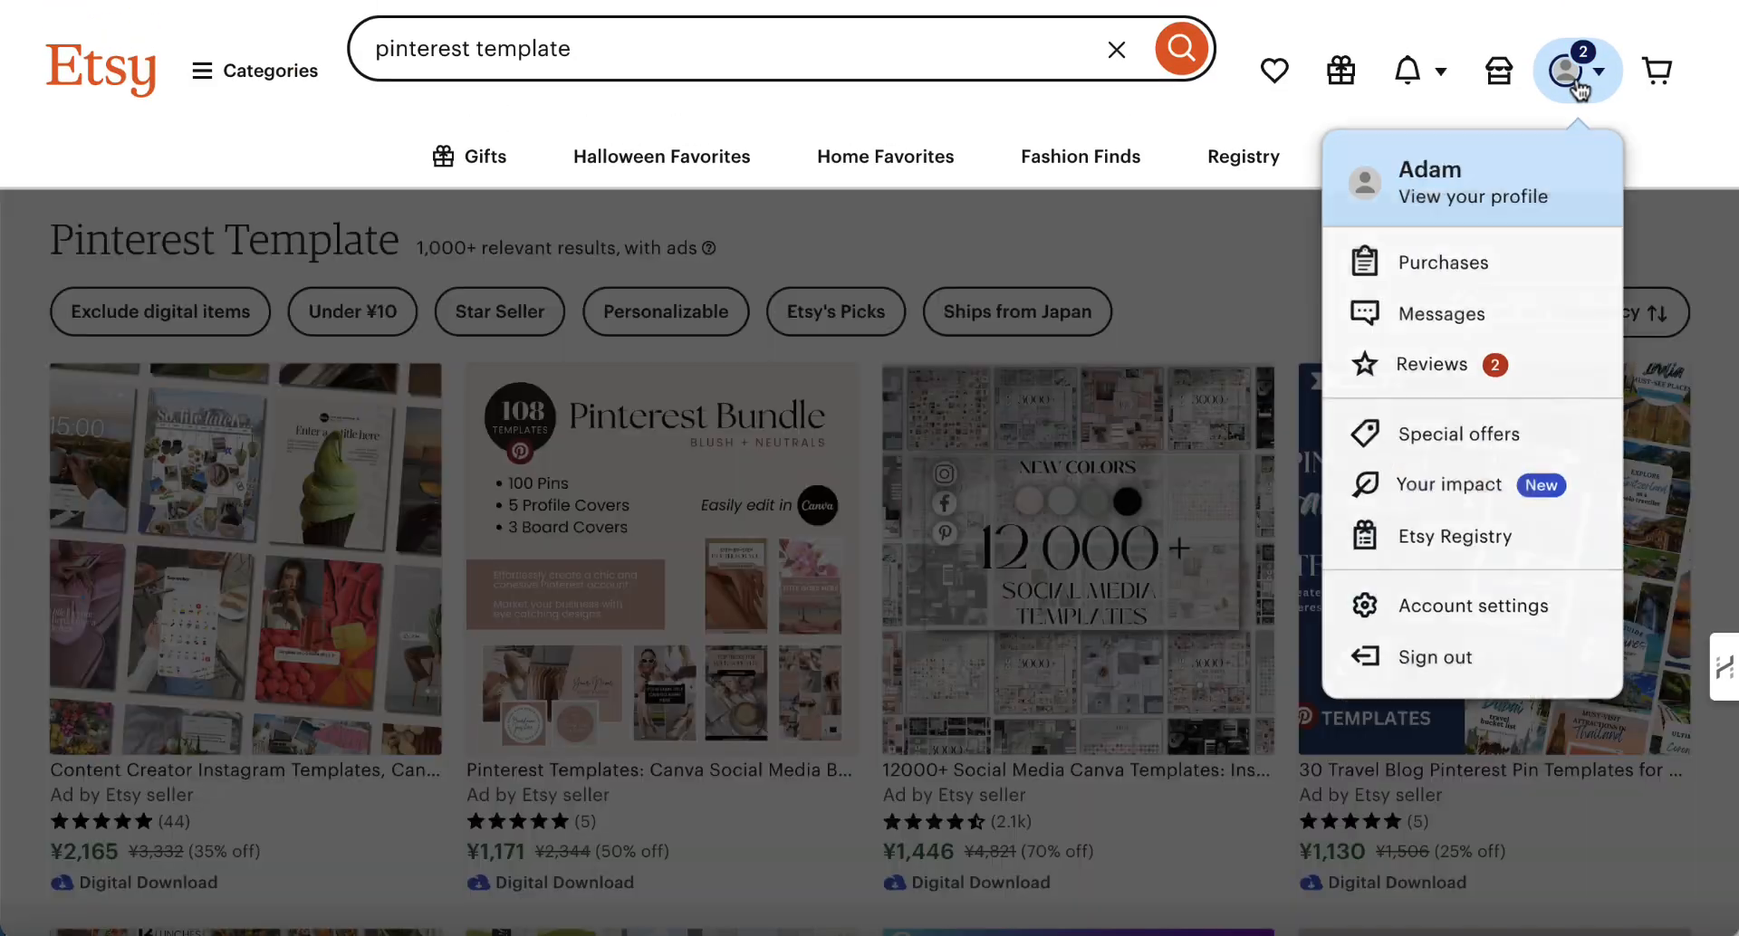
{"action": "left_click", "coordinate": [1465, 367]}
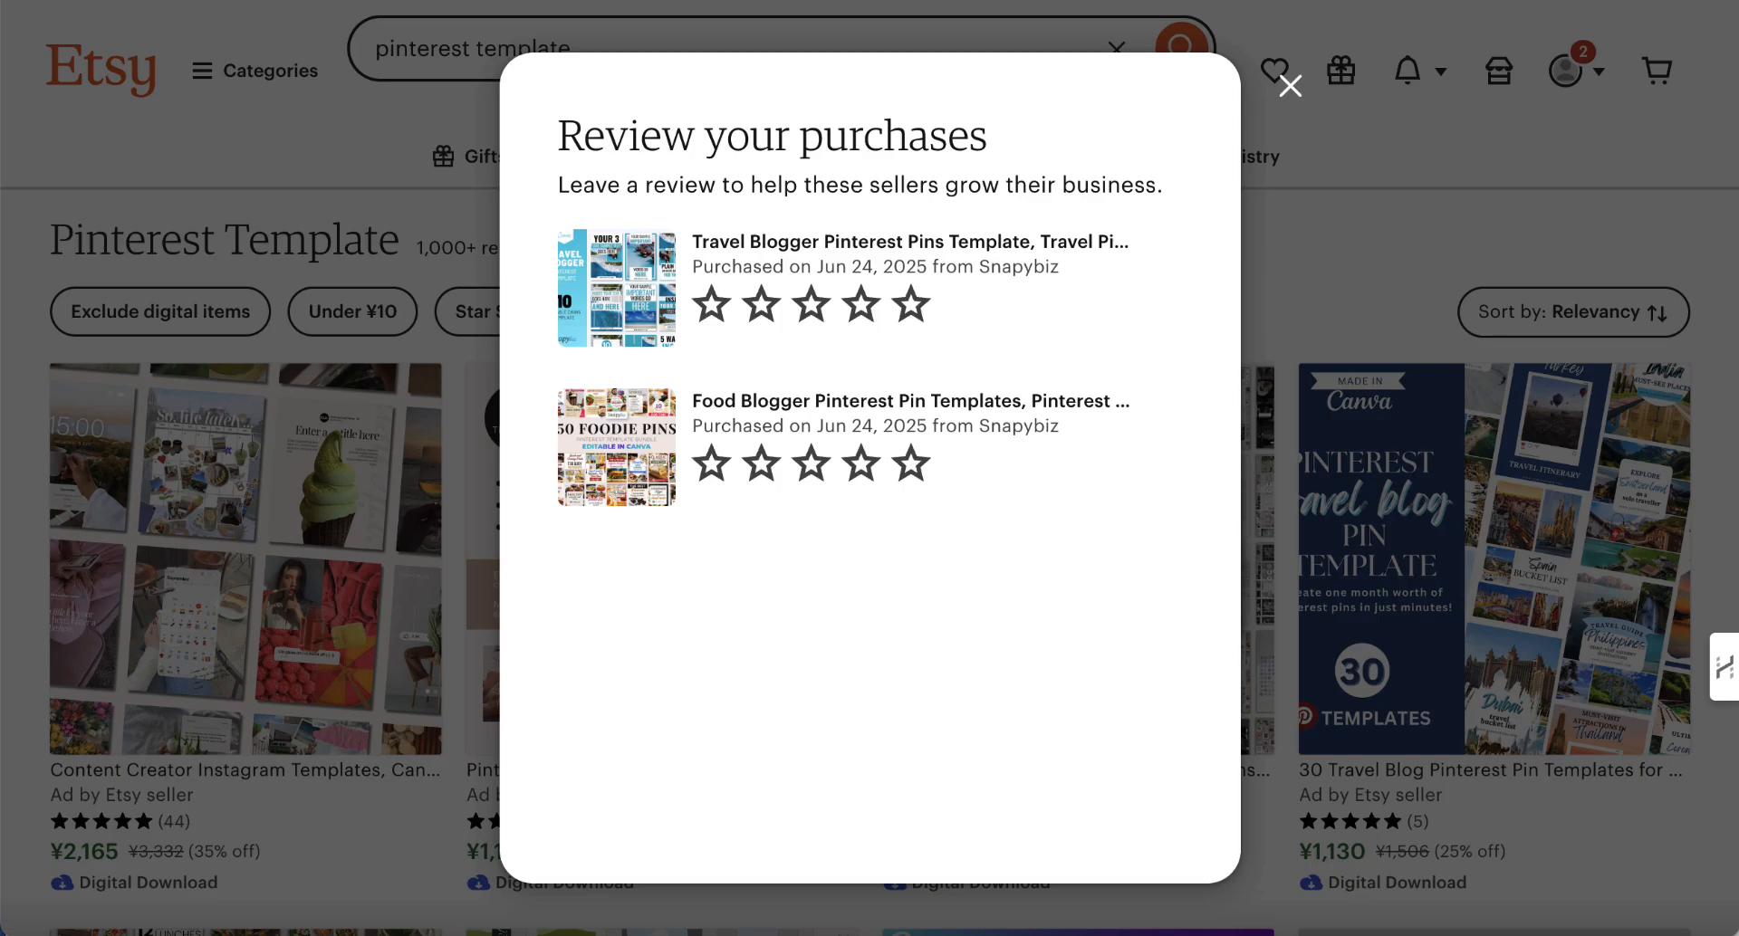
- Switch to the "Hidden Japan" design in Canva and review the existing pin designs on pages 15 to 20
{"action": "left_click", "coordinate": [616, 1]}
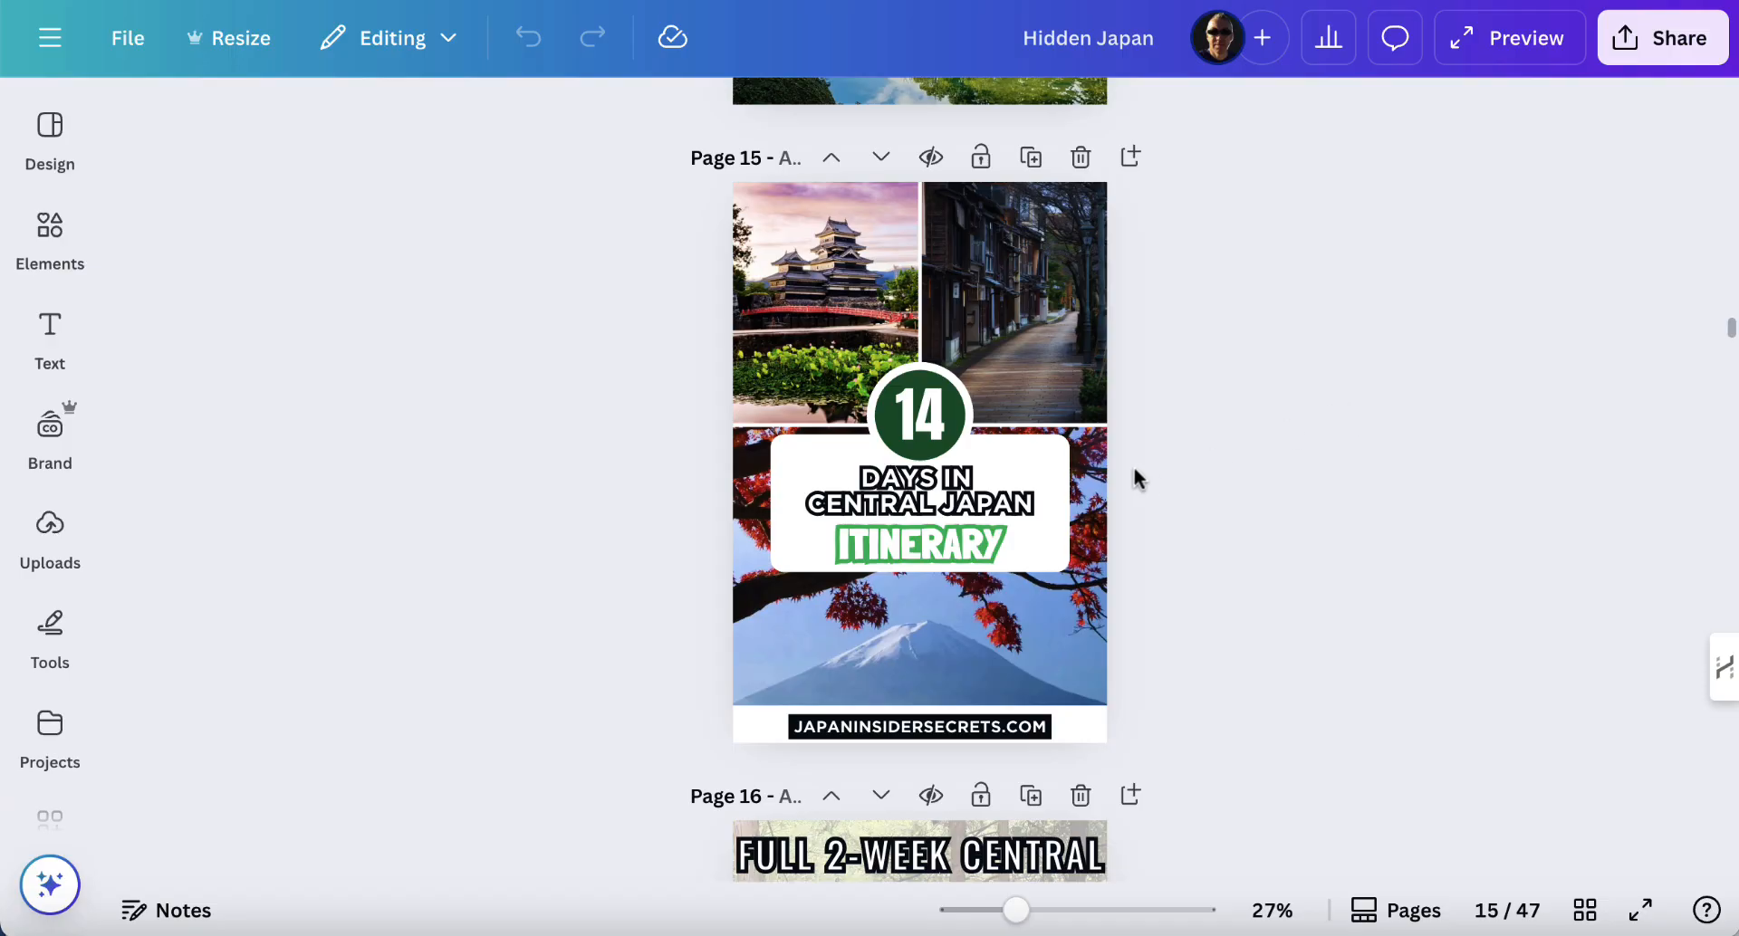
{"action": "scroll", "coordinate": [1137, 477], "scroll_direction": "down", "scroll_amount": 9}
{"action": "scroll", "coordinate": [1137, 478], "scroll_direction": "down", "scroll_amount": 15}
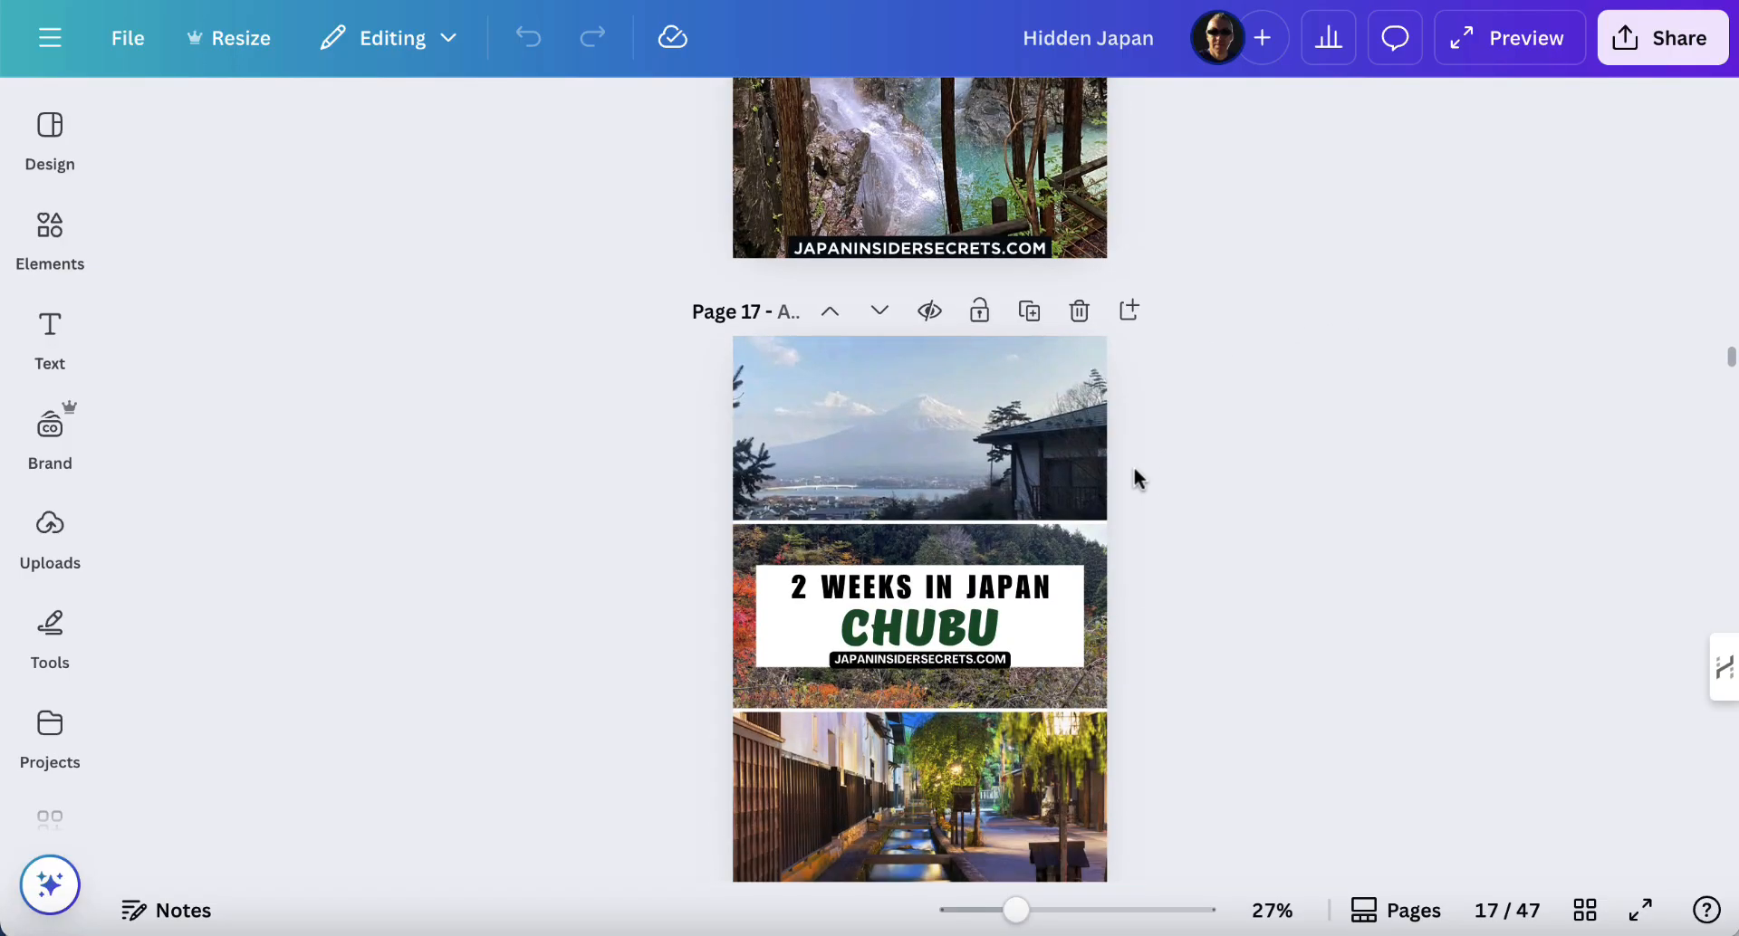
{"action": "scroll", "coordinate": [1137, 477], "scroll_direction": "down", "scroll_amount": 10}
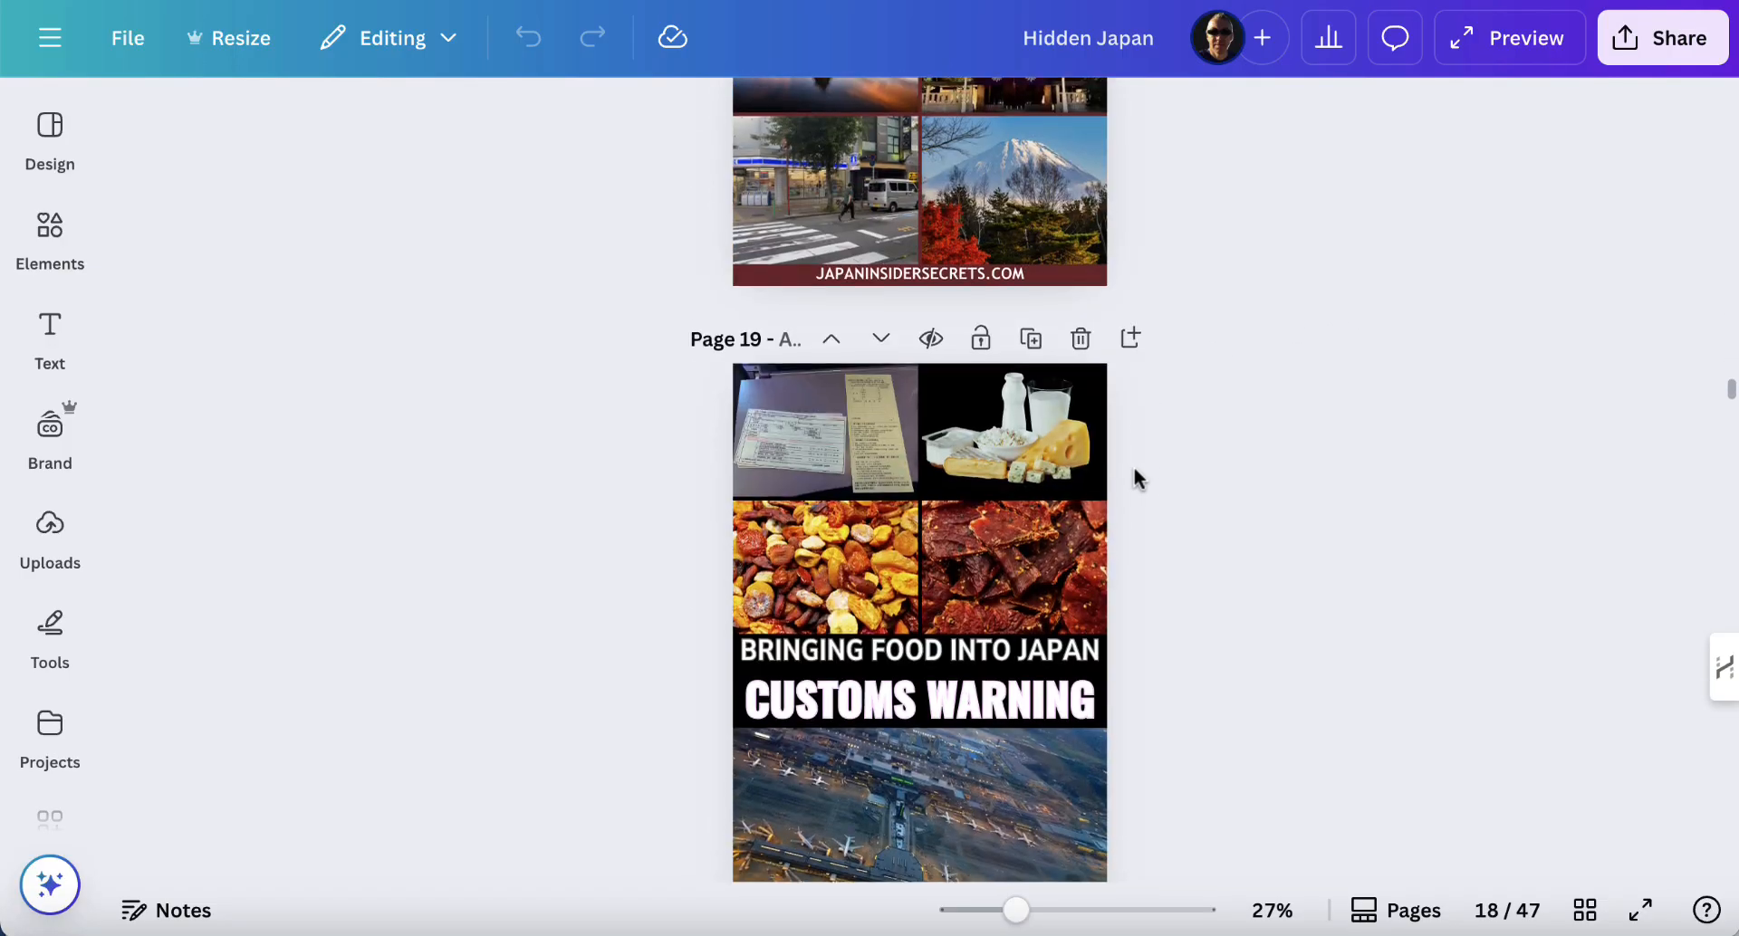
{"action": "scroll", "coordinate": [1137, 477], "scroll_direction": "up", "scroll_amount": 3}
{"action": "scroll", "coordinate": [1138, 478], "scroll_direction": "down", "scroll_amount": 9}
{"action": "scroll", "coordinate": [1138, 478], "scroll_direction": "down", "scroll_amount": 1}
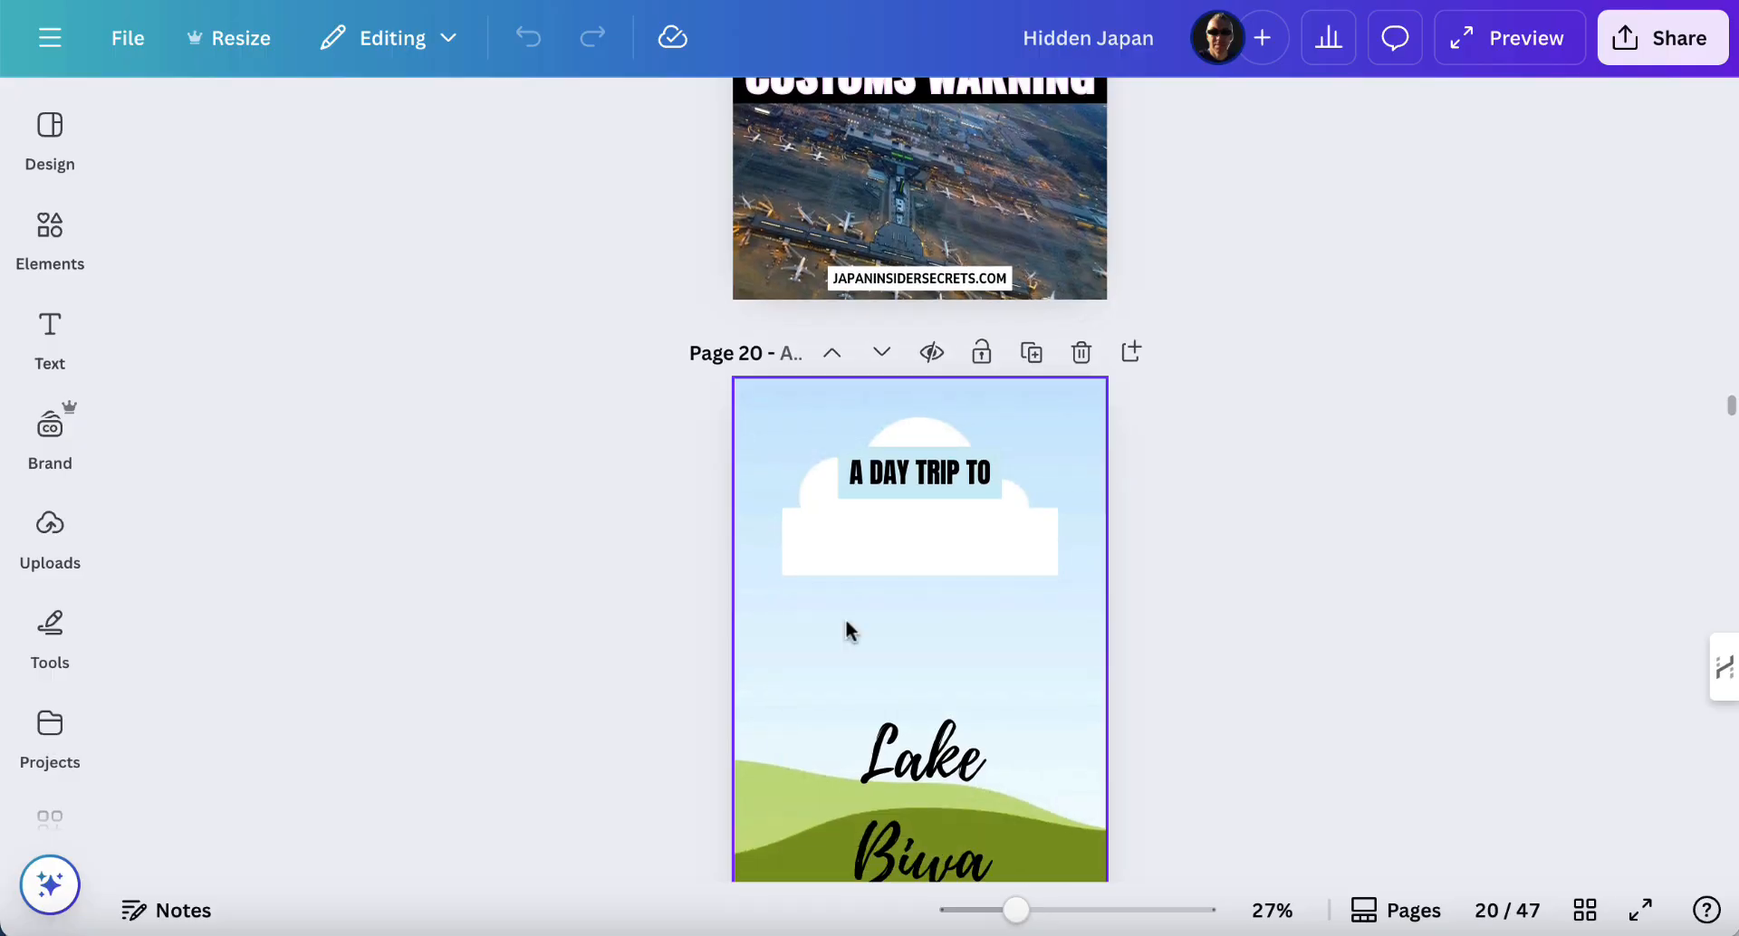
{"action": "scroll", "coordinate": [1165, 541], "scroll_direction": "up", "scroll_amount": 8}
{"action": "scroll", "coordinate": [1166, 536], "scroll_direction": "up", "scroll_amount": 15}
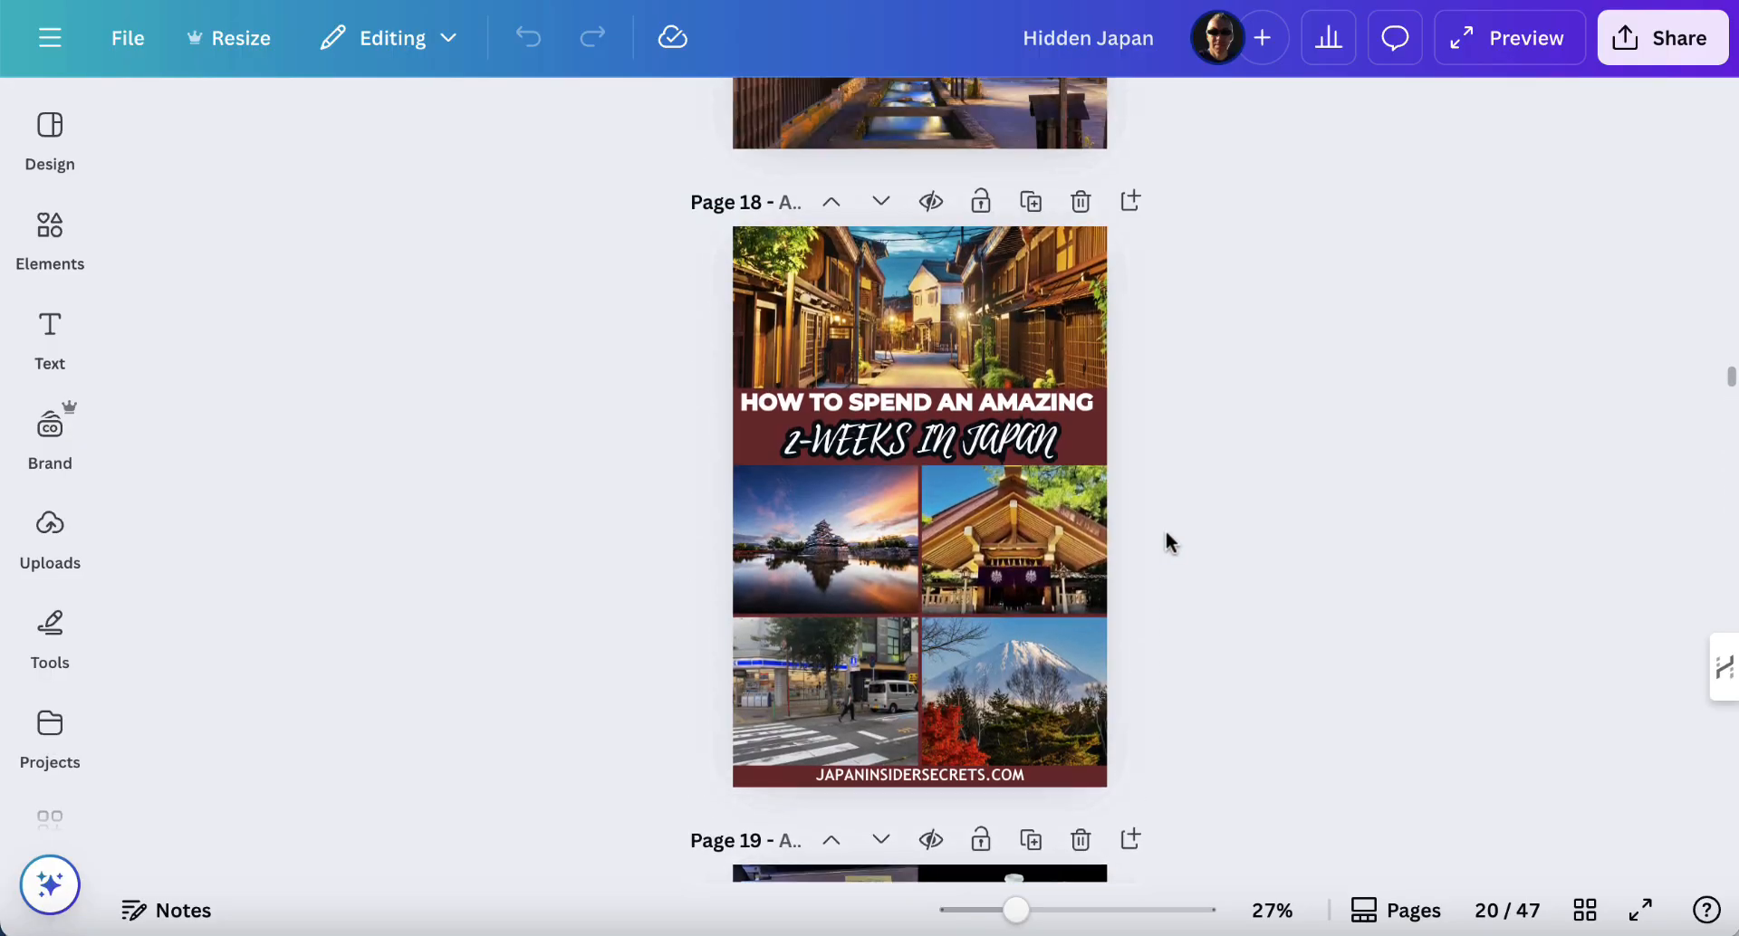
{"action": "scroll", "coordinate": [1166, 535], "scroll_direction": "up", "scroll_amount": 15}
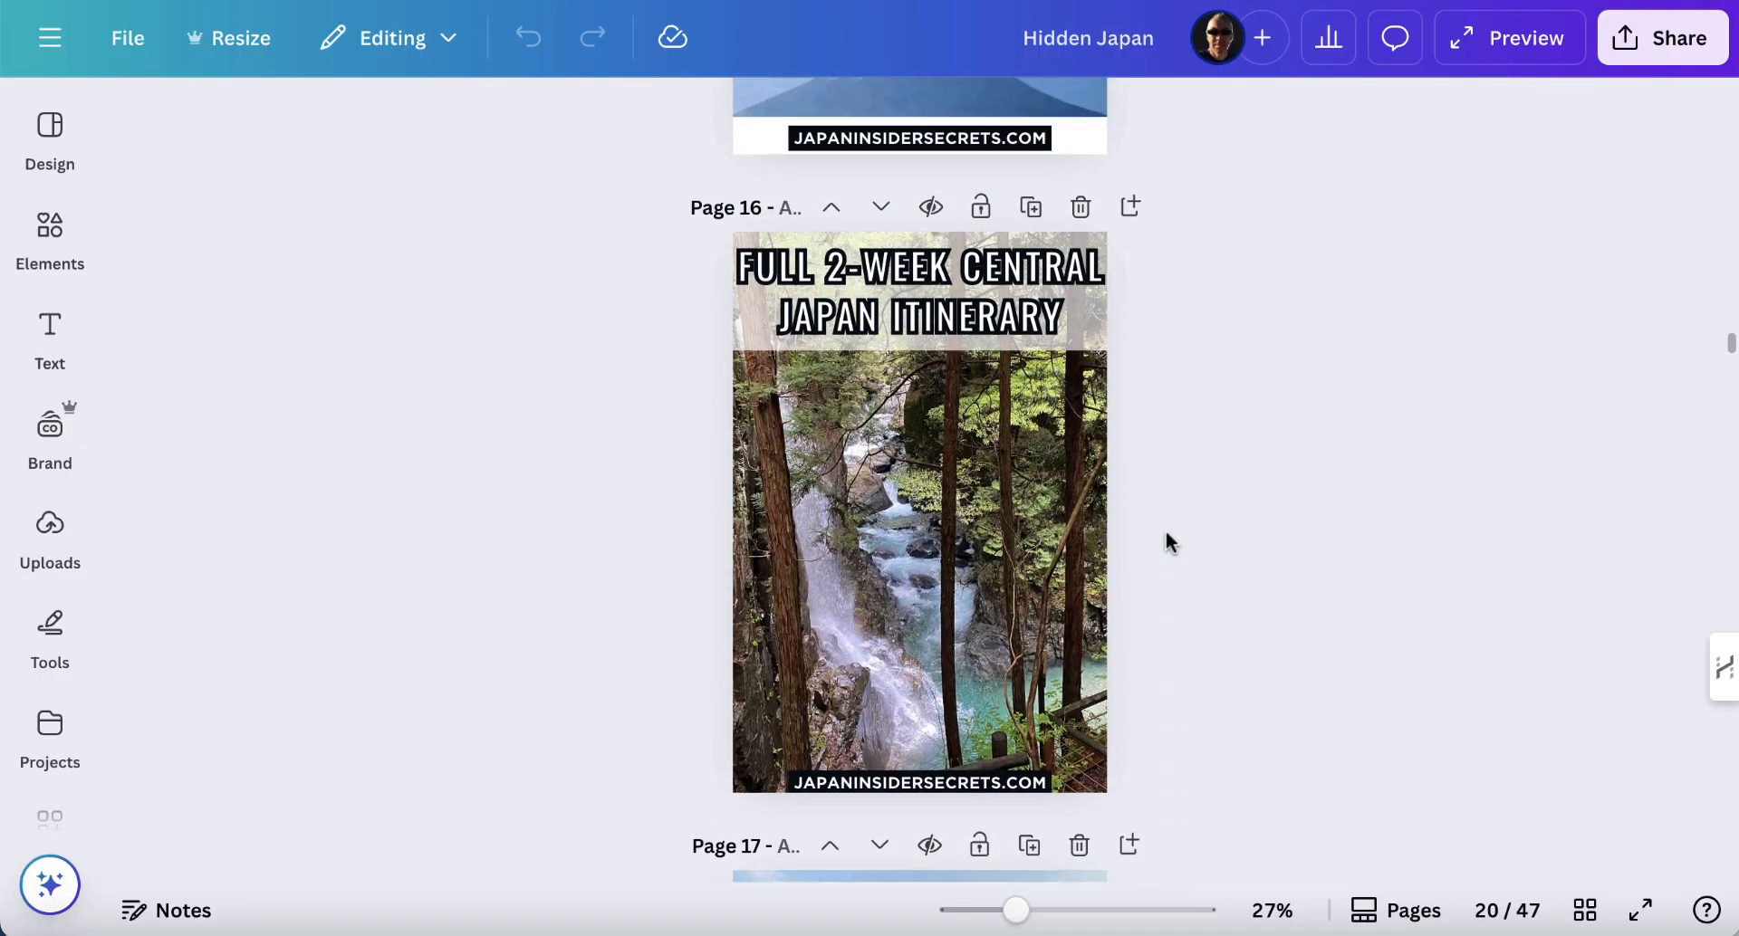
{"action": "scroll", "coordinate": [1165, 534], "scroll_direction": "down", "scroll_amount": 10}
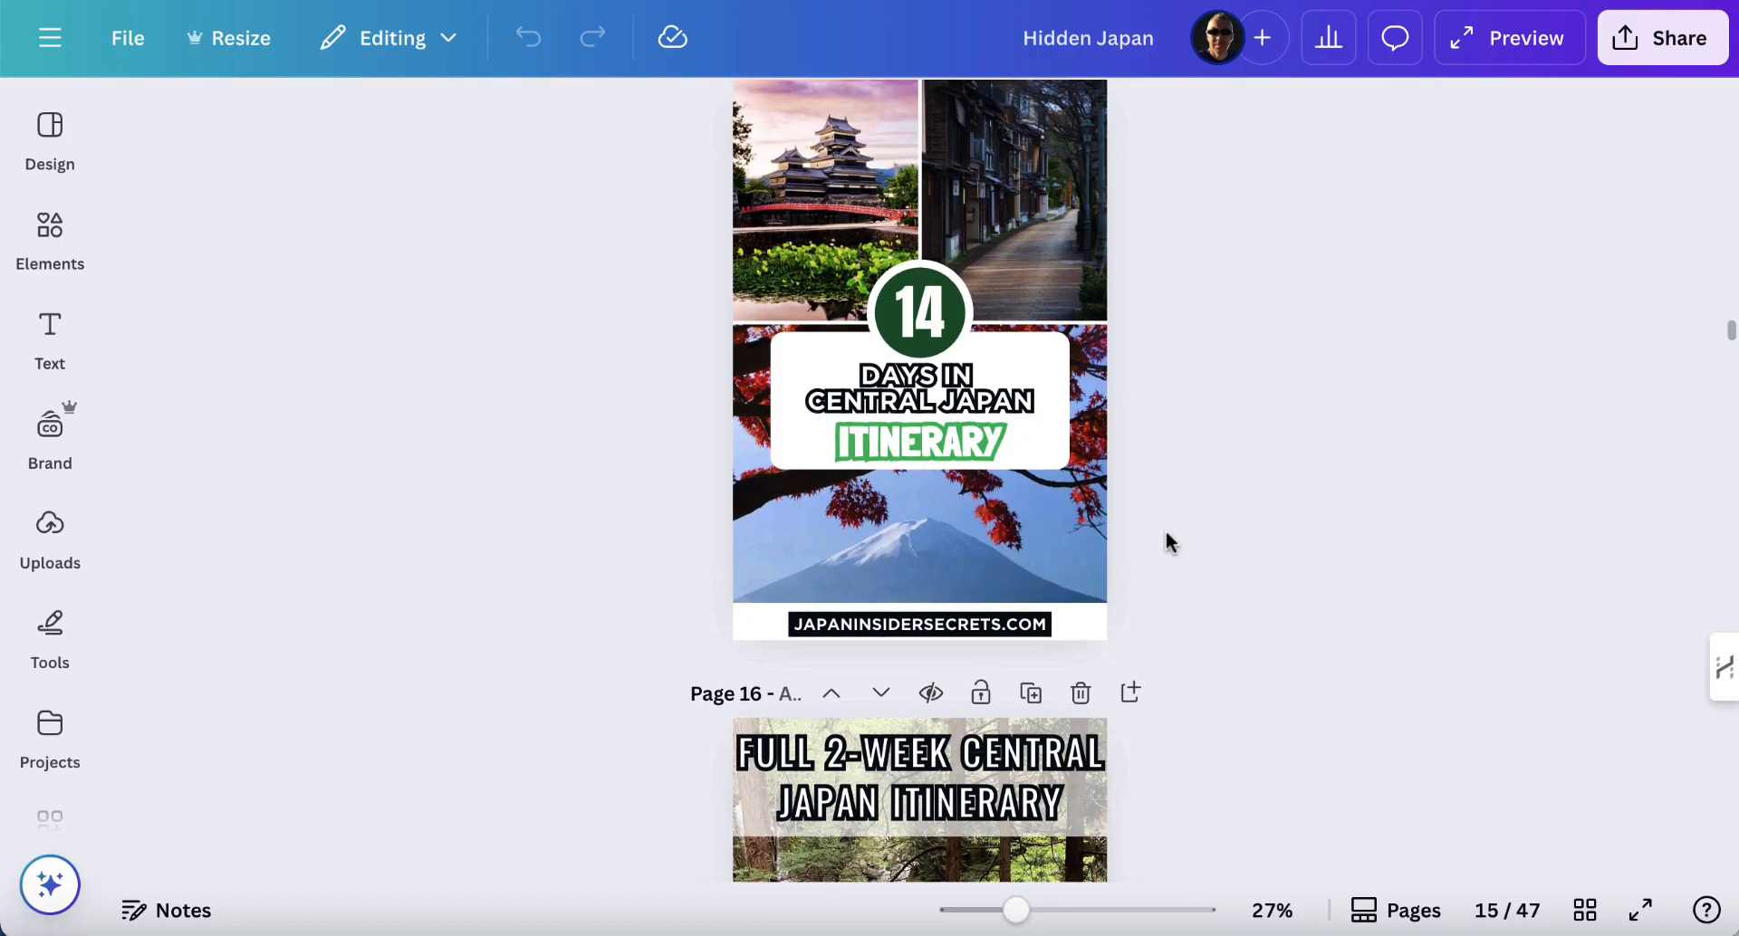
{"action": "scroll", "coordinate": [1165, 532], "scroll_direction": "down", "scroll_amount": 5}
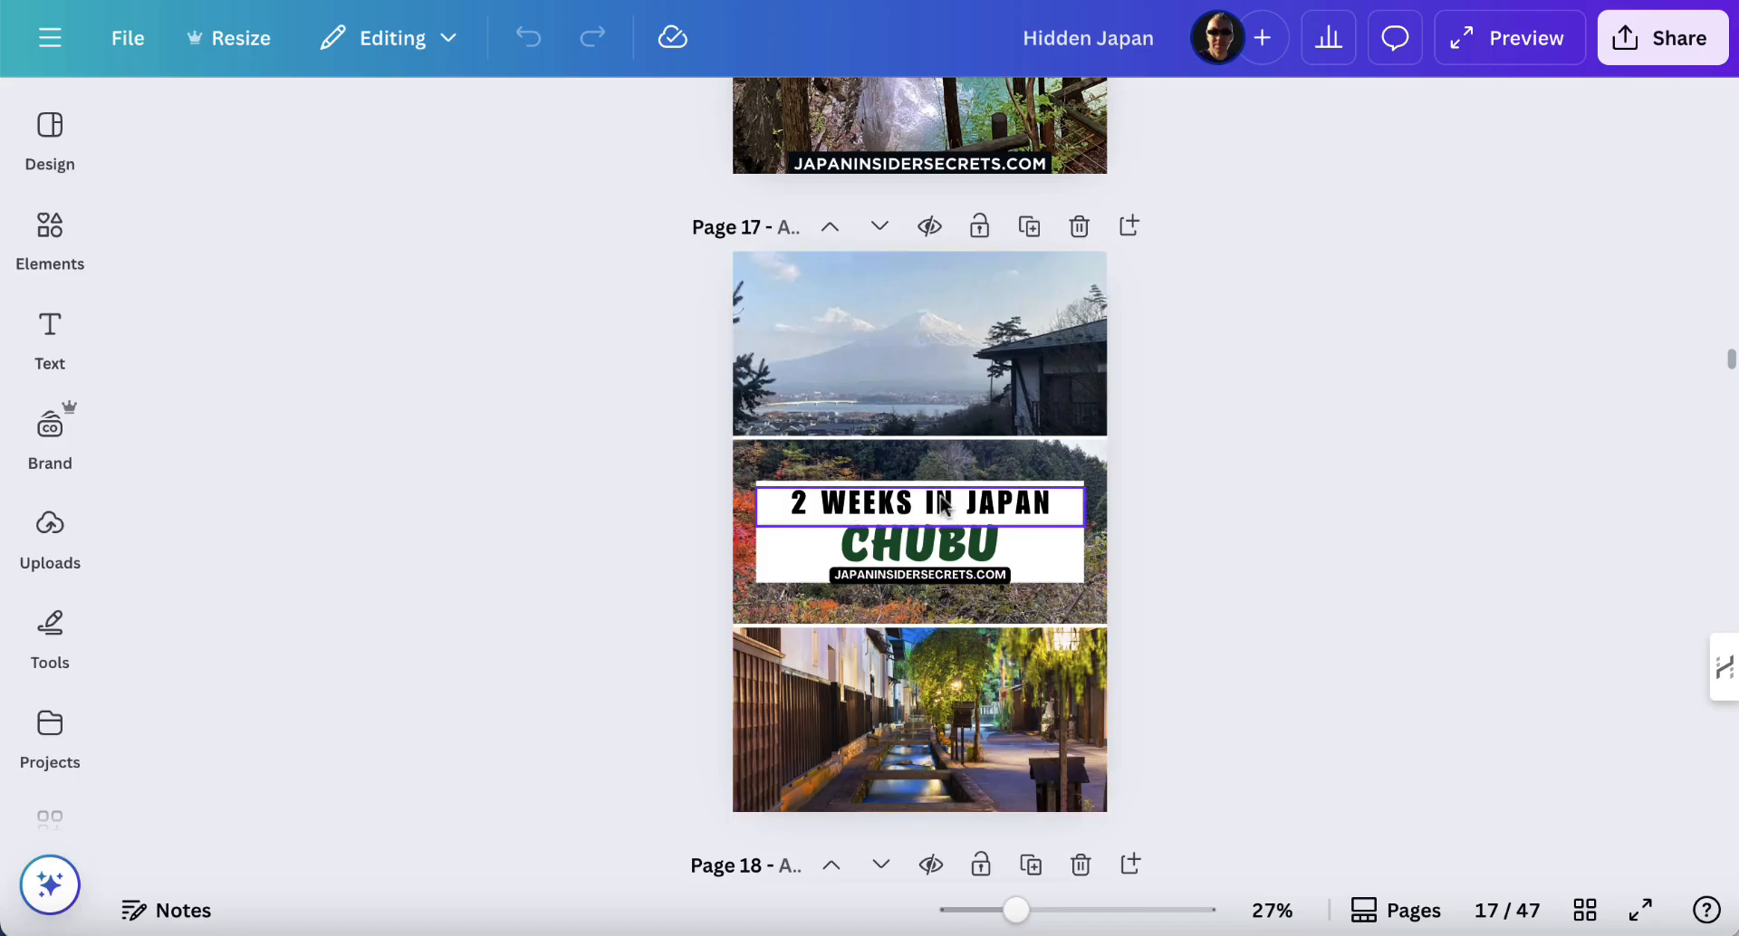
- Replace the page 17 pin's heading with "BEST MONTH TO VISIT" and the word "CHUBU" below it with "JAPAN"
{"action": "left_click", "coordinate": [941, 505]}
{"action": "left_click", "coordinate": [941, 500]}
{"action": "type", "text": "B"}
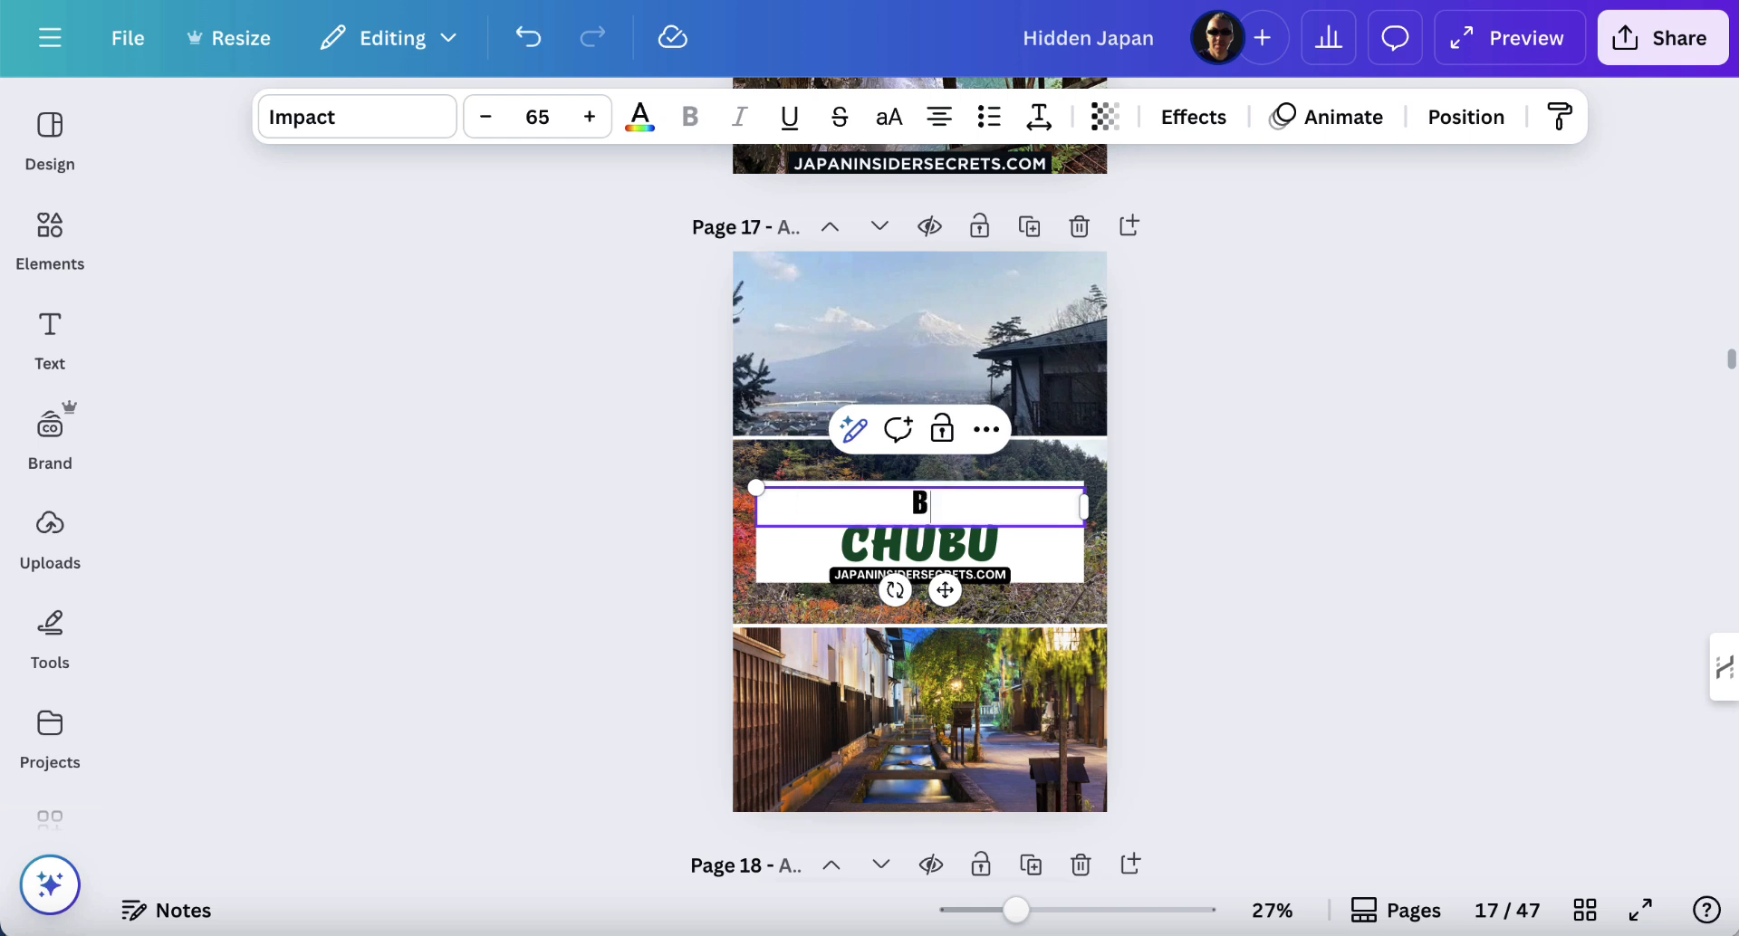
{"action": "type", "text": "EST MONTH "}
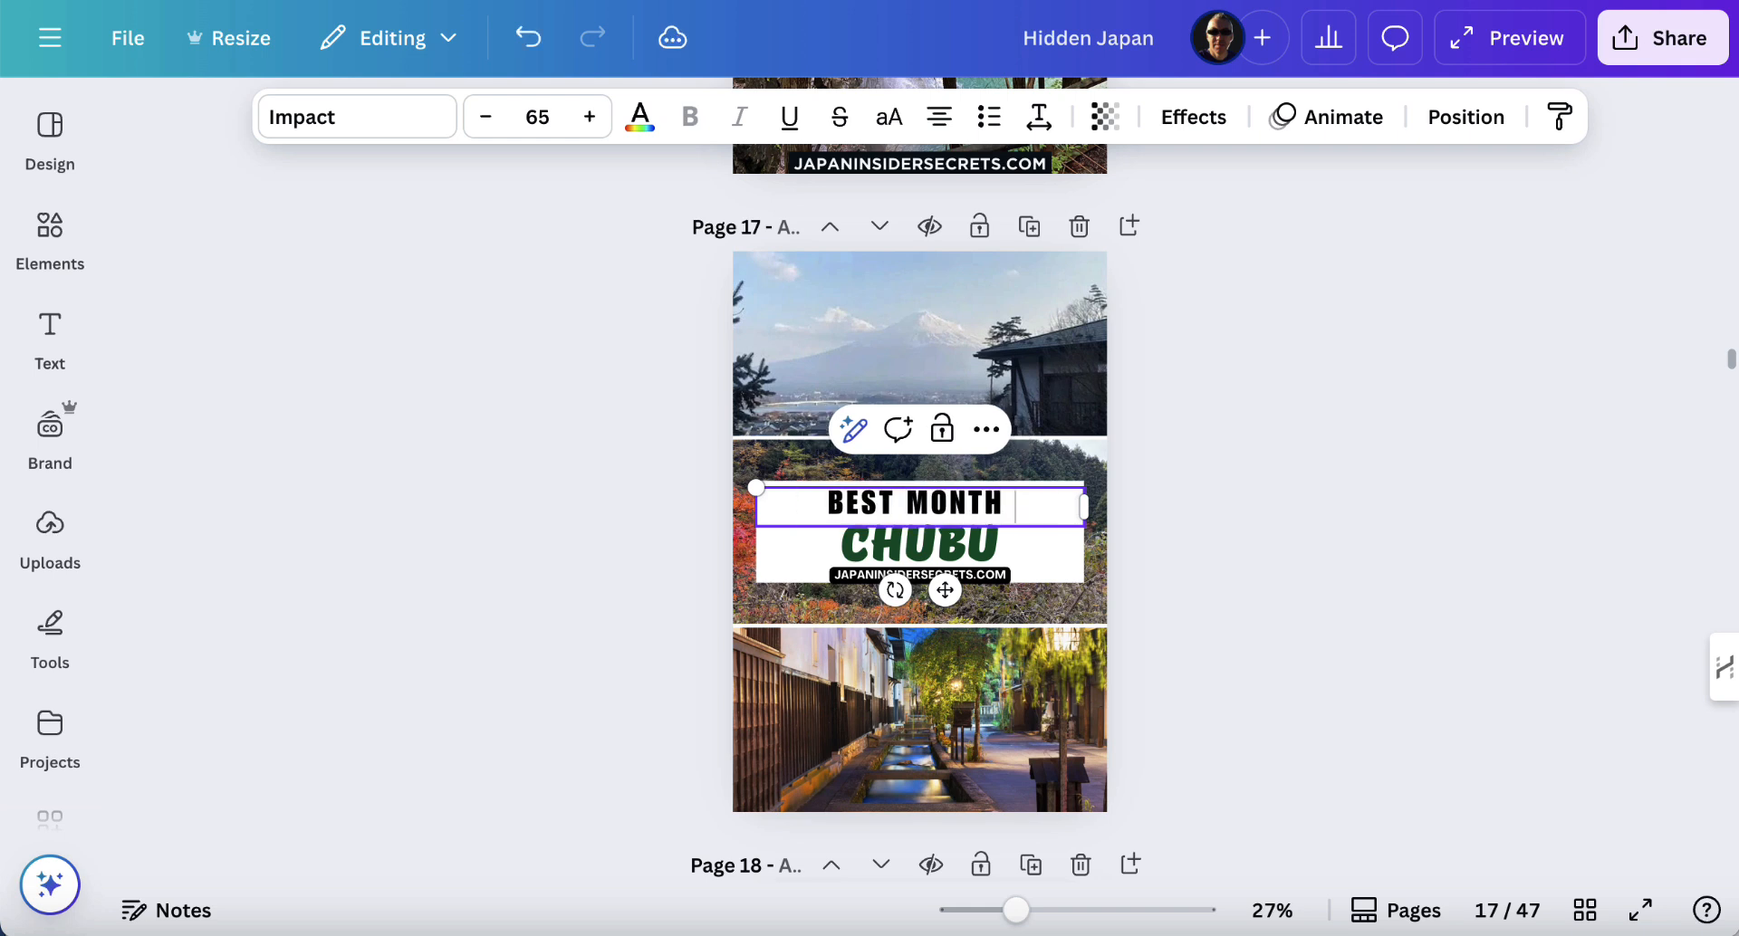
{"action": "type", "text": "TO VISIT"}
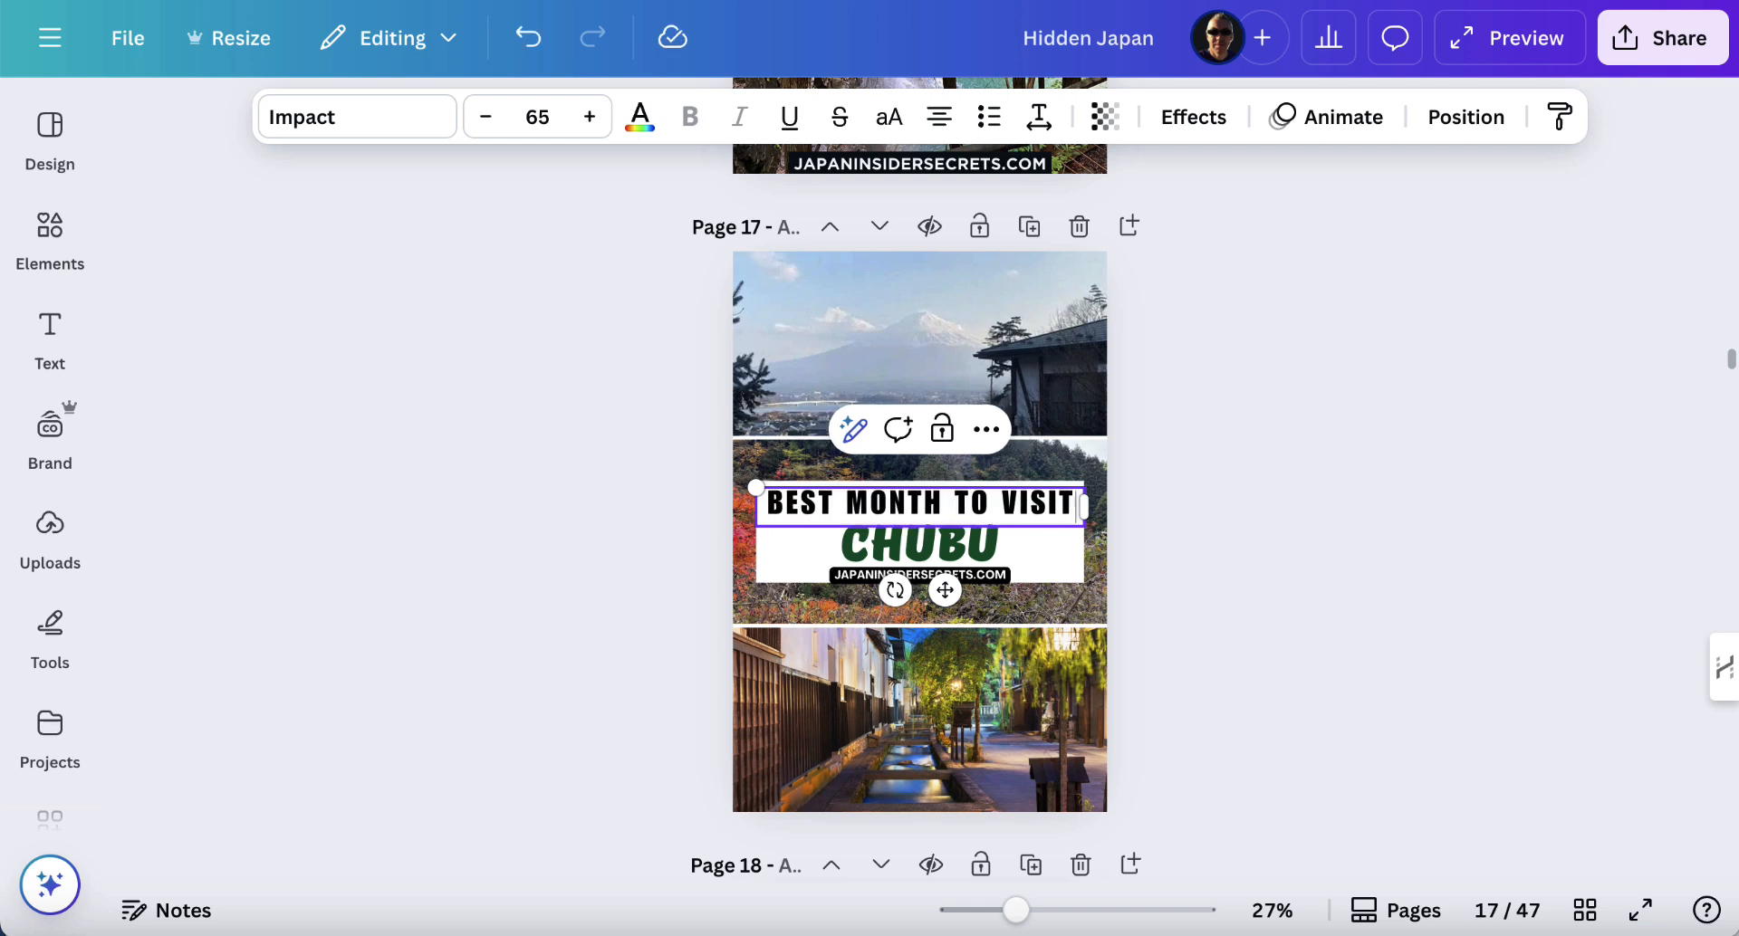
{"action": "double_click", "coordinate": [921, 542]}
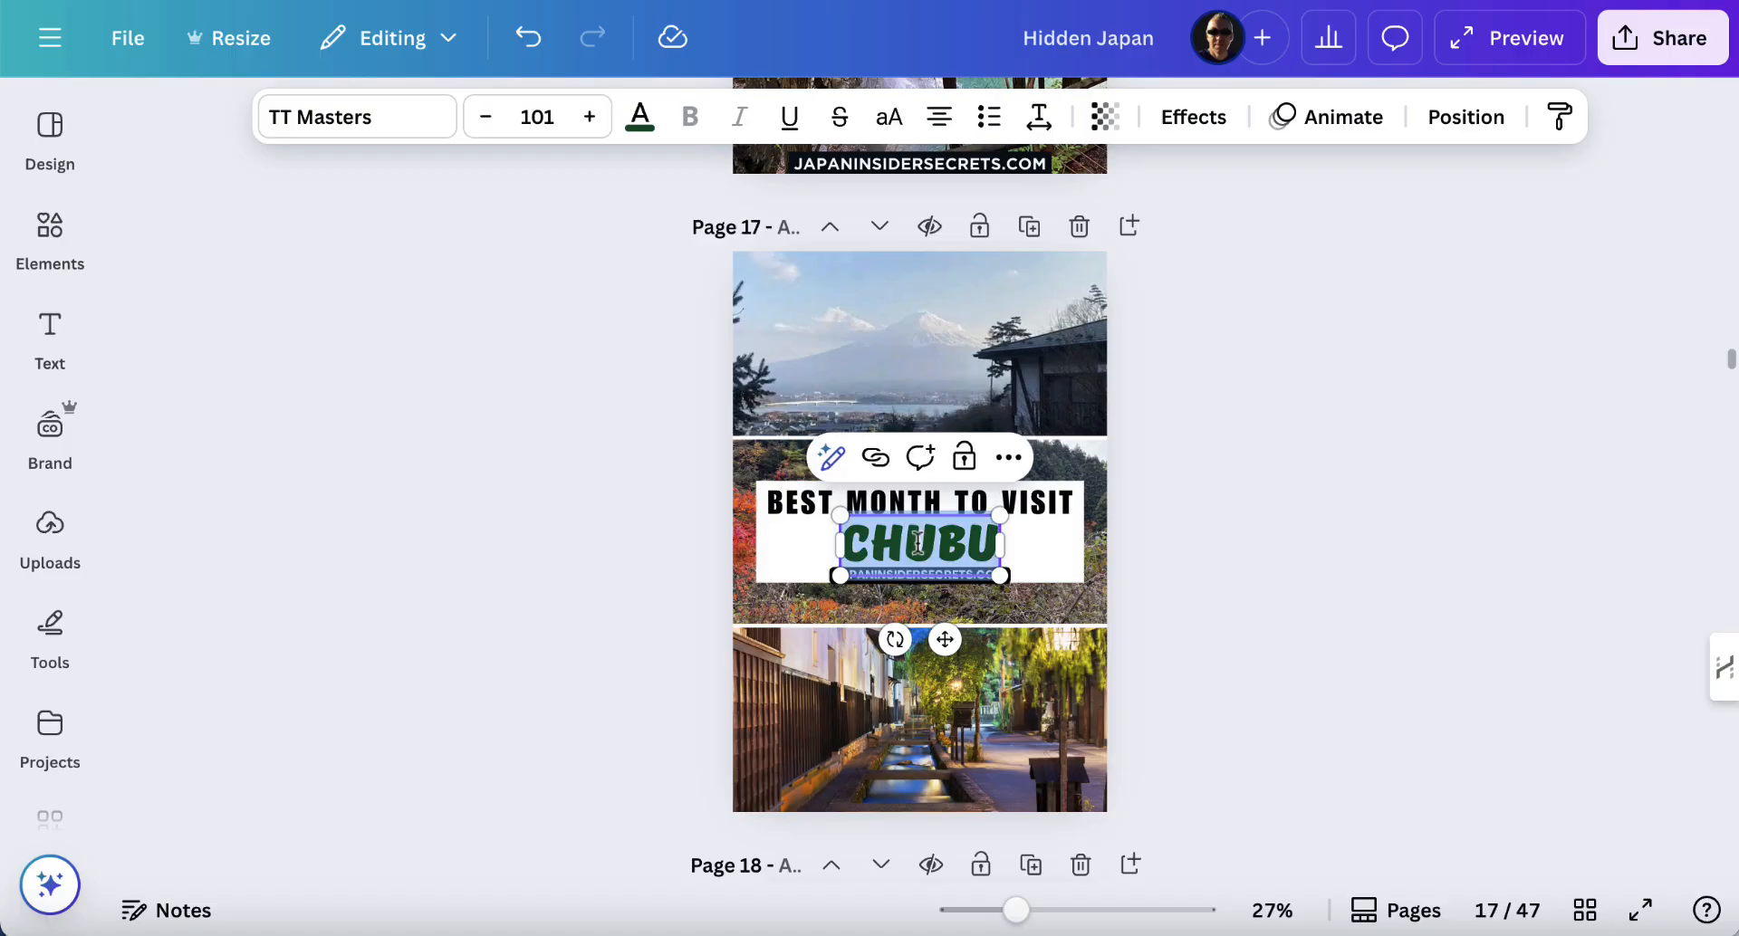
{"action": "type", "text": "JAPAN"}
{"action": "left_click", "coordinate": [1293, 591]}
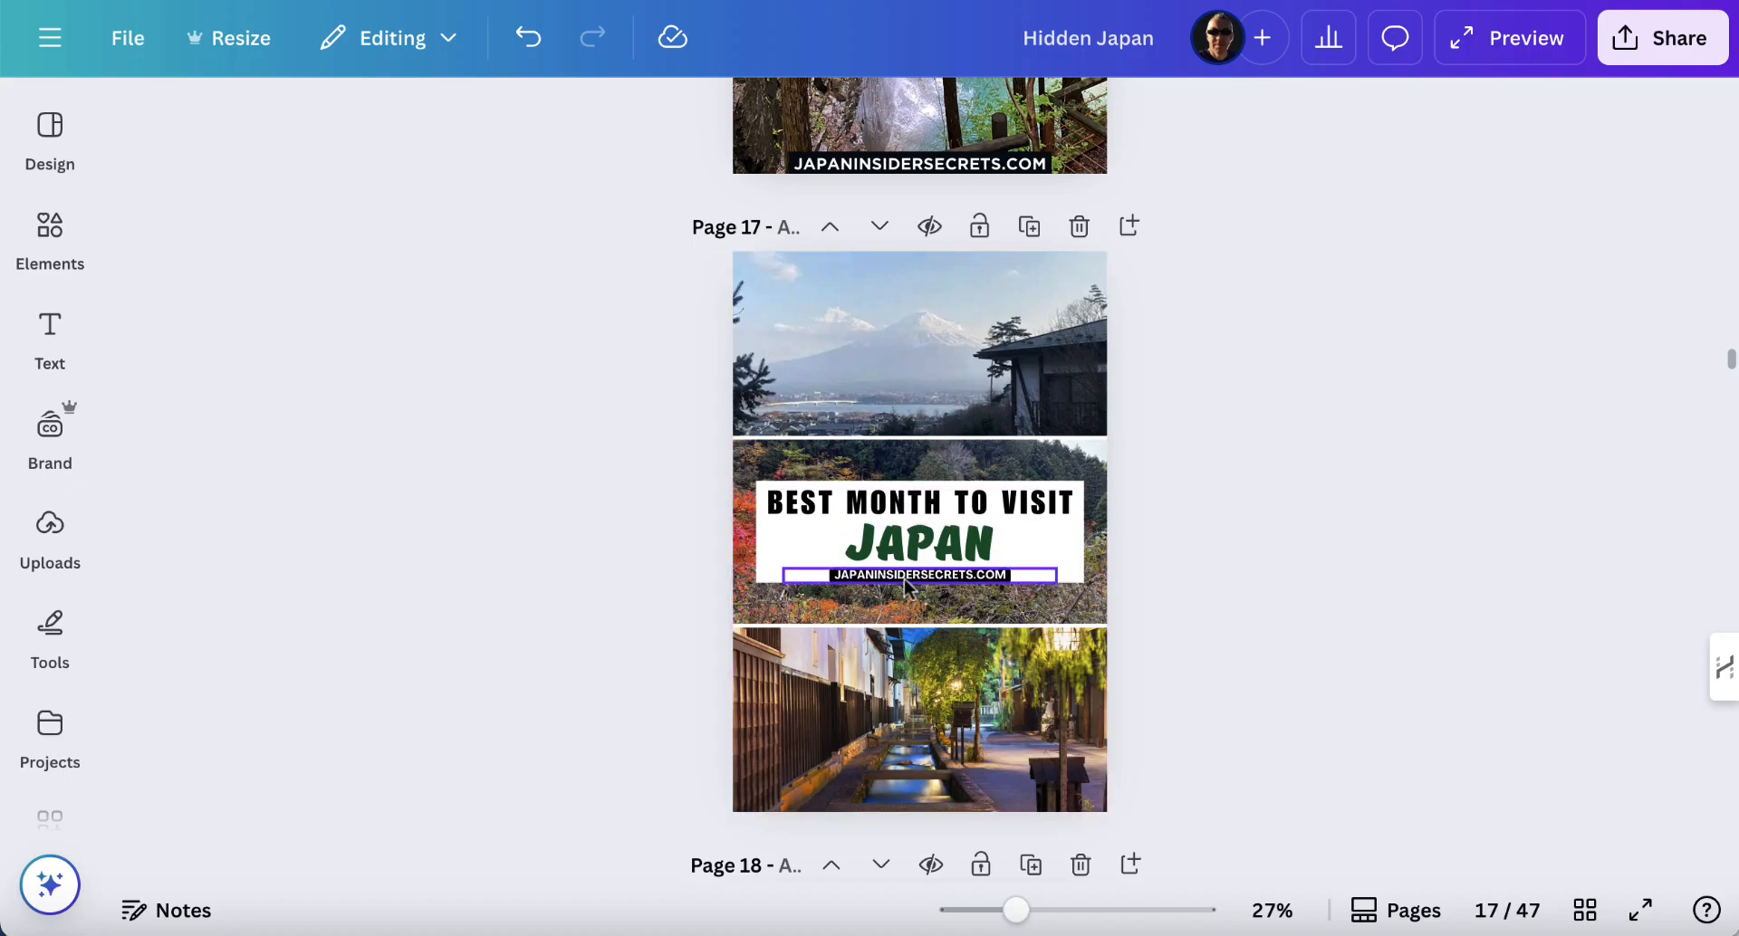
- Try green and red text colours on the "BEST MONTH TO VISIT" heading and set it back to black
{"action": "left_click", "coordinate": [908, 505]}
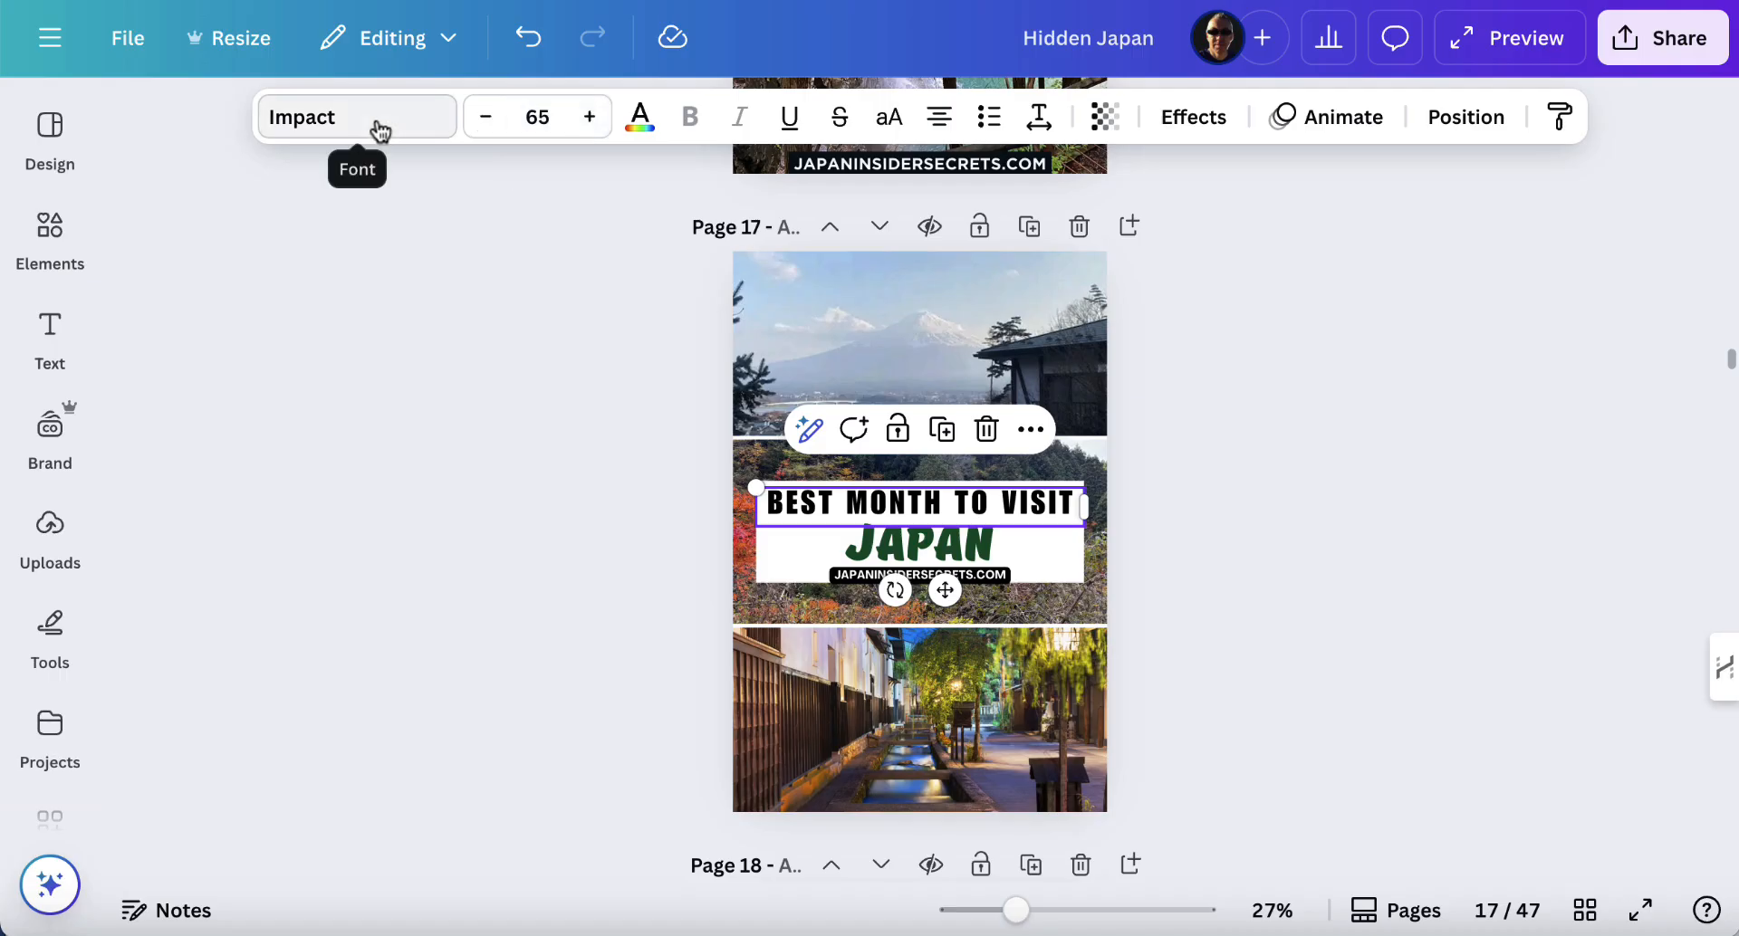
{"action": "left_click", "coordinate": [827, 492]}
{"action": "triple_click", "coordinate": [827, 492]}
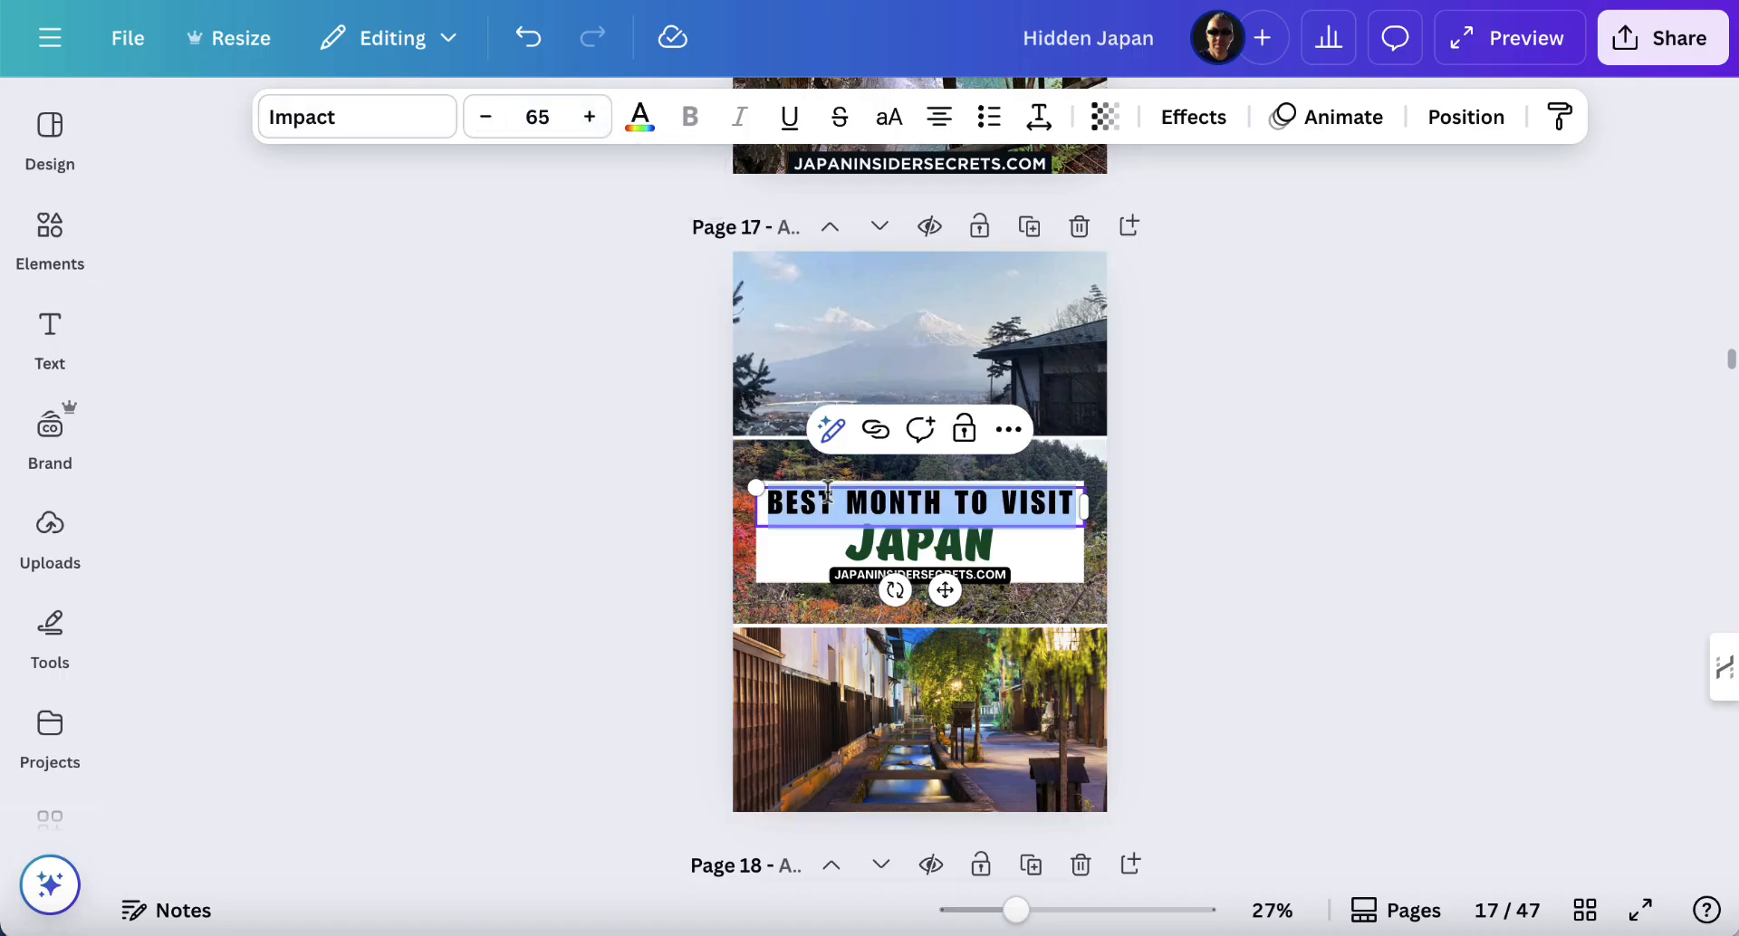
{"action": "left_click", "coordinate": [640, 118]}
{"action": "left_click", "coordinate": [415, 399]}
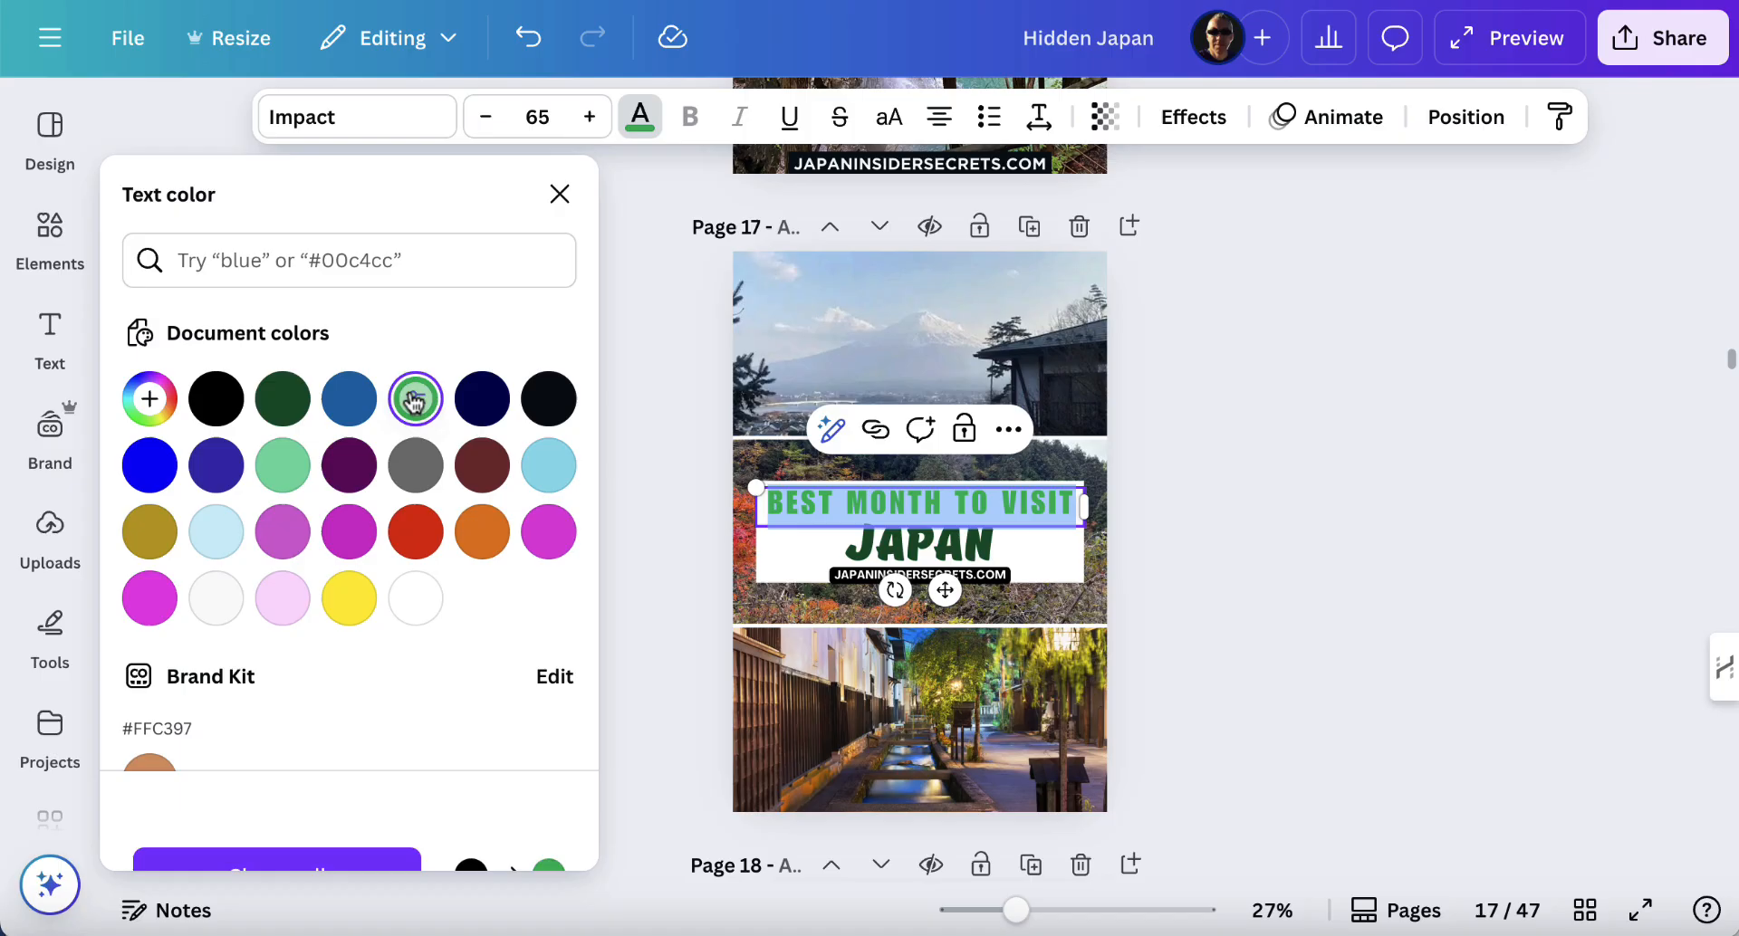
{"action": "left_click", "coordinate": [417, 532]}
{"action": "left_click", "coordinate": [216, 399]}
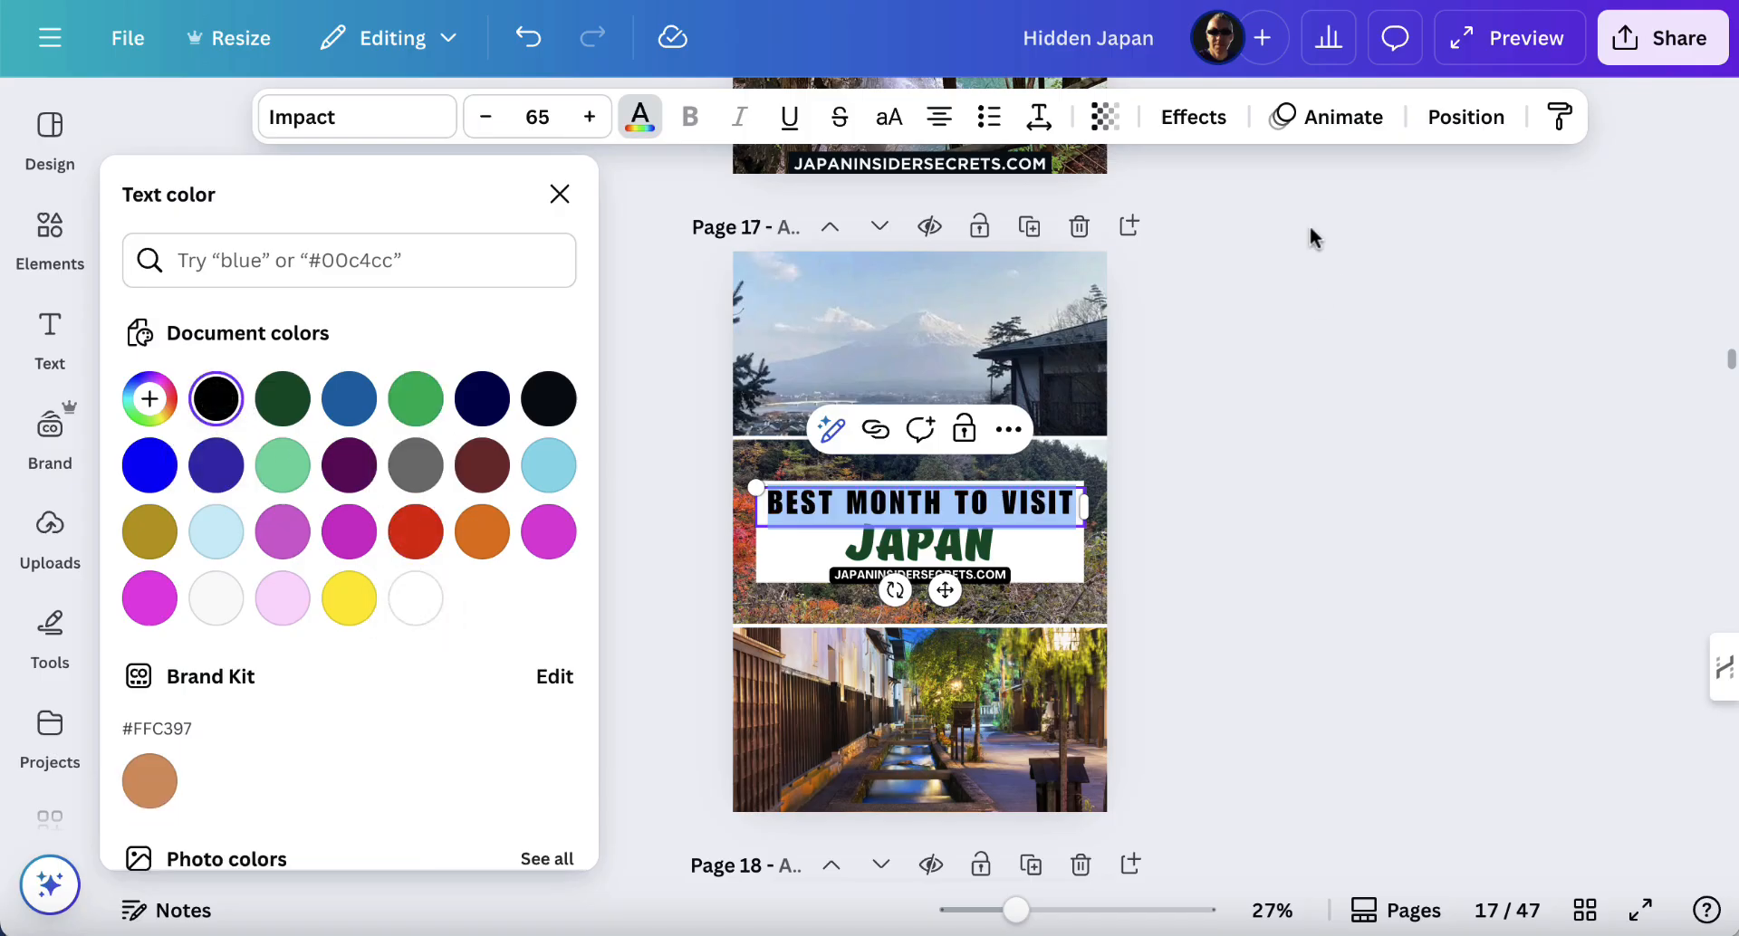
- Apply the Outline effect to the "BEST MONTH TO VISIT" heading and set its text colour to white
{"action": "left_click", "coordinate": [1205, 133]}
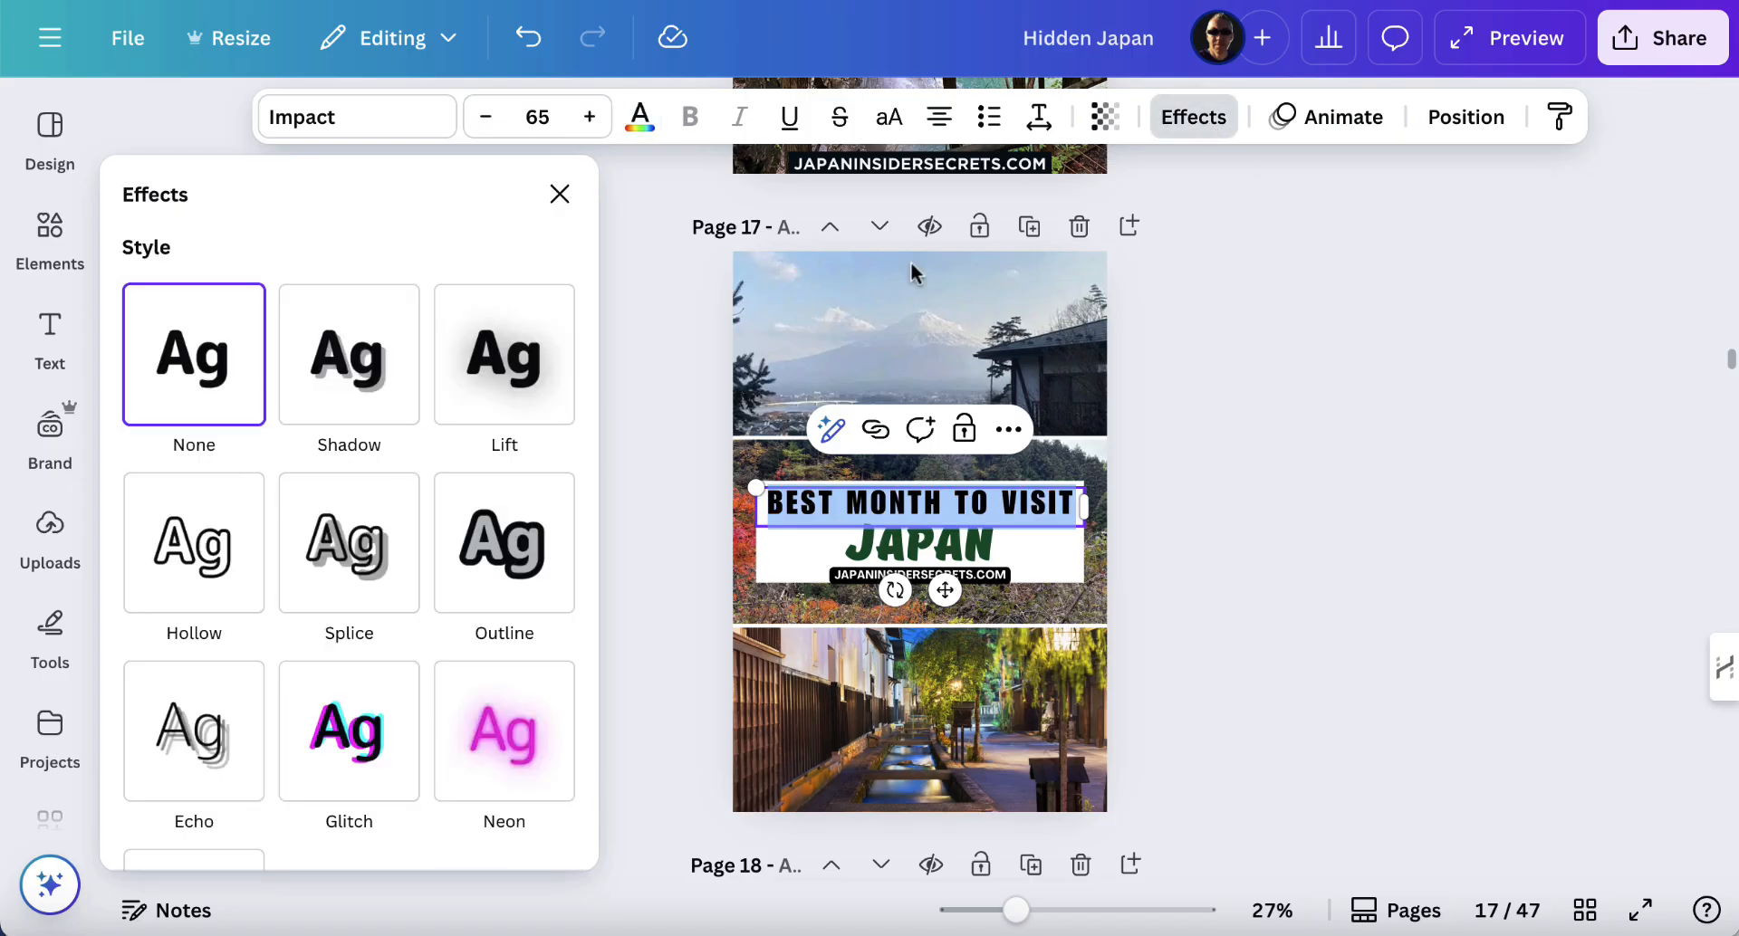
{"action": "left_click", "coordinate": [537, 553]}
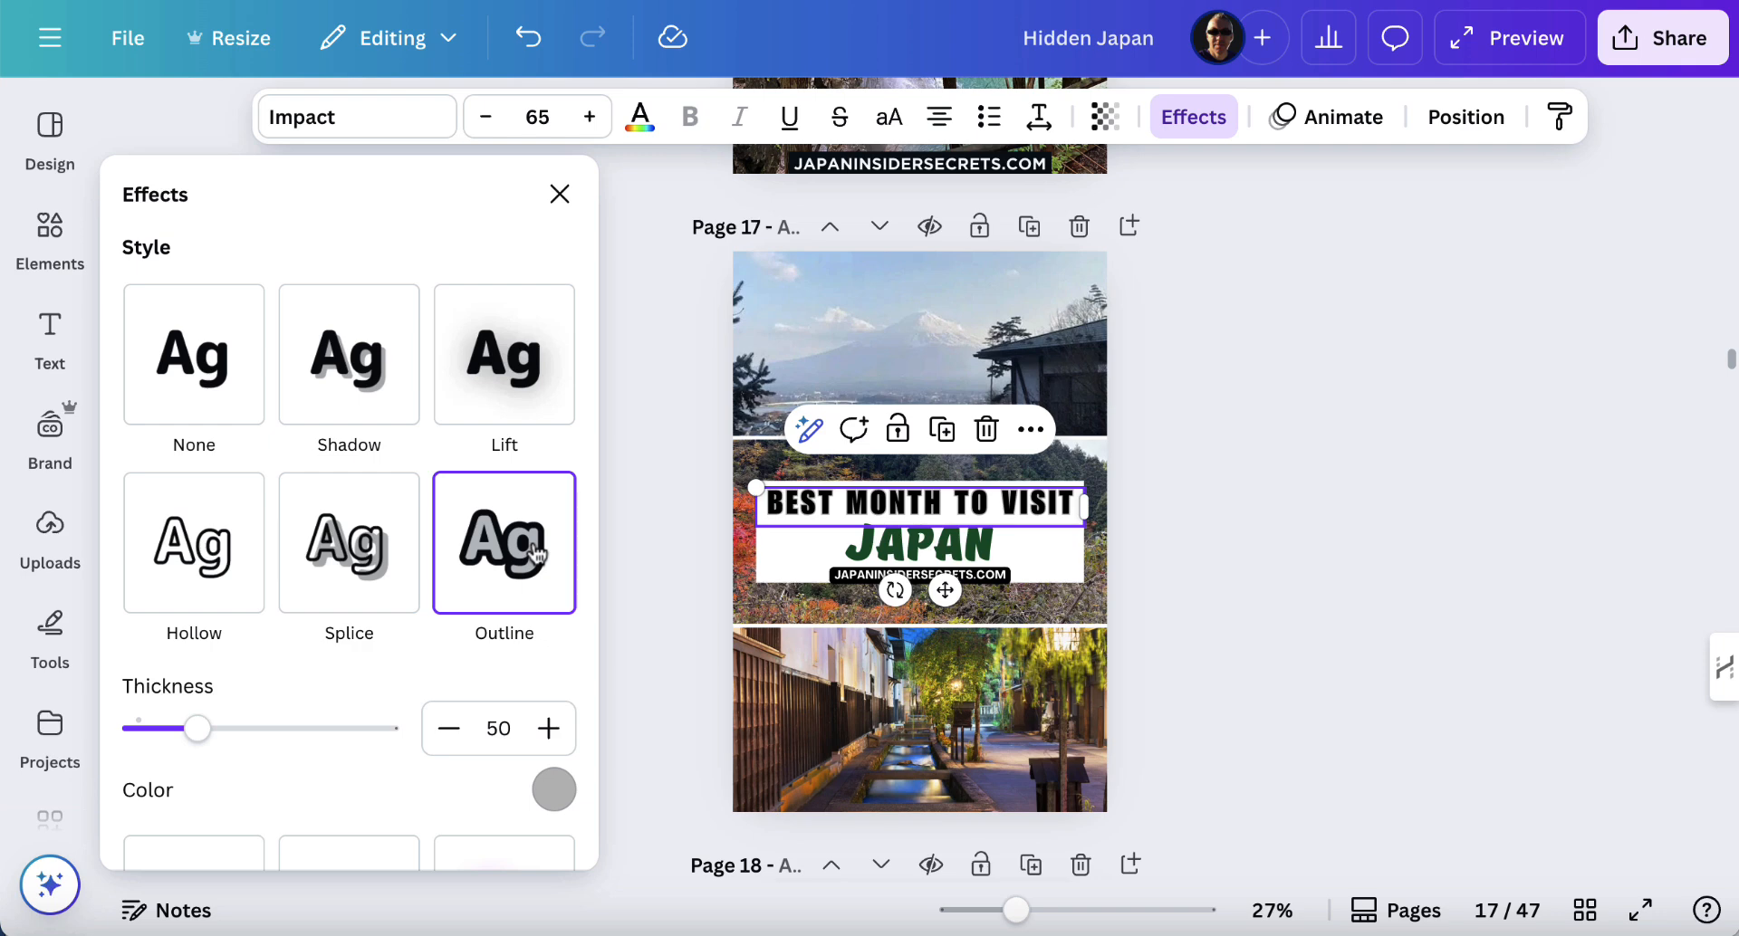
{"action": "double_click", "coordinate": [851, 504]}
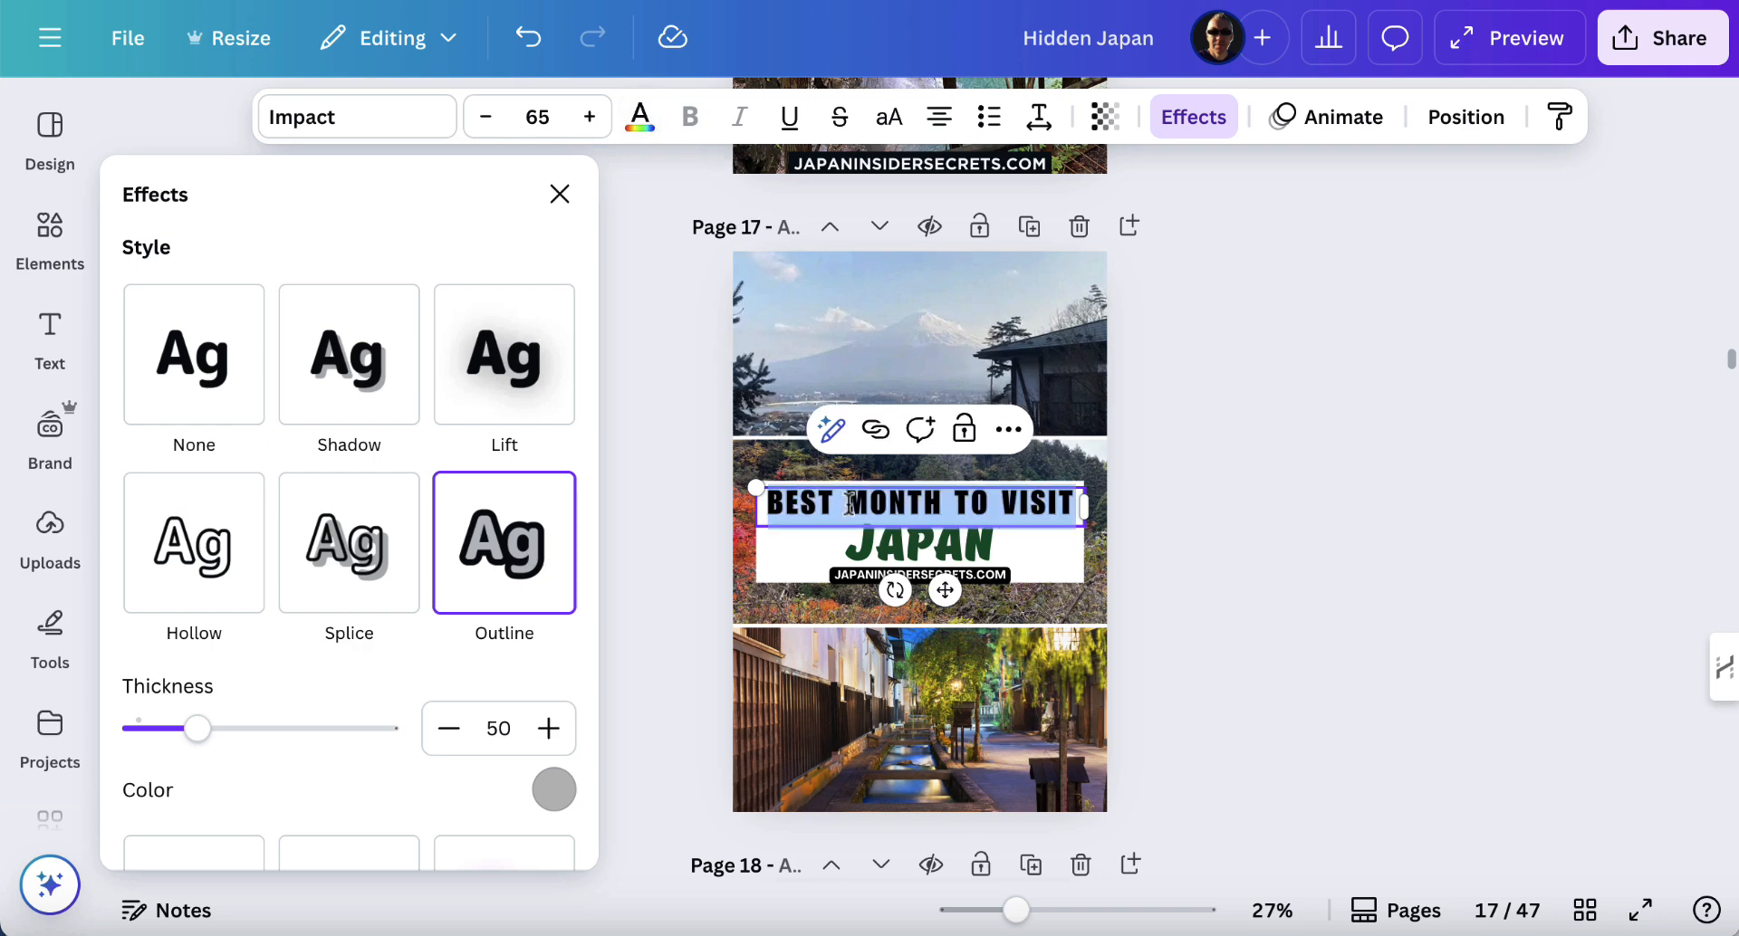
{"action": "left_click", "coordinate": [641, 116]}
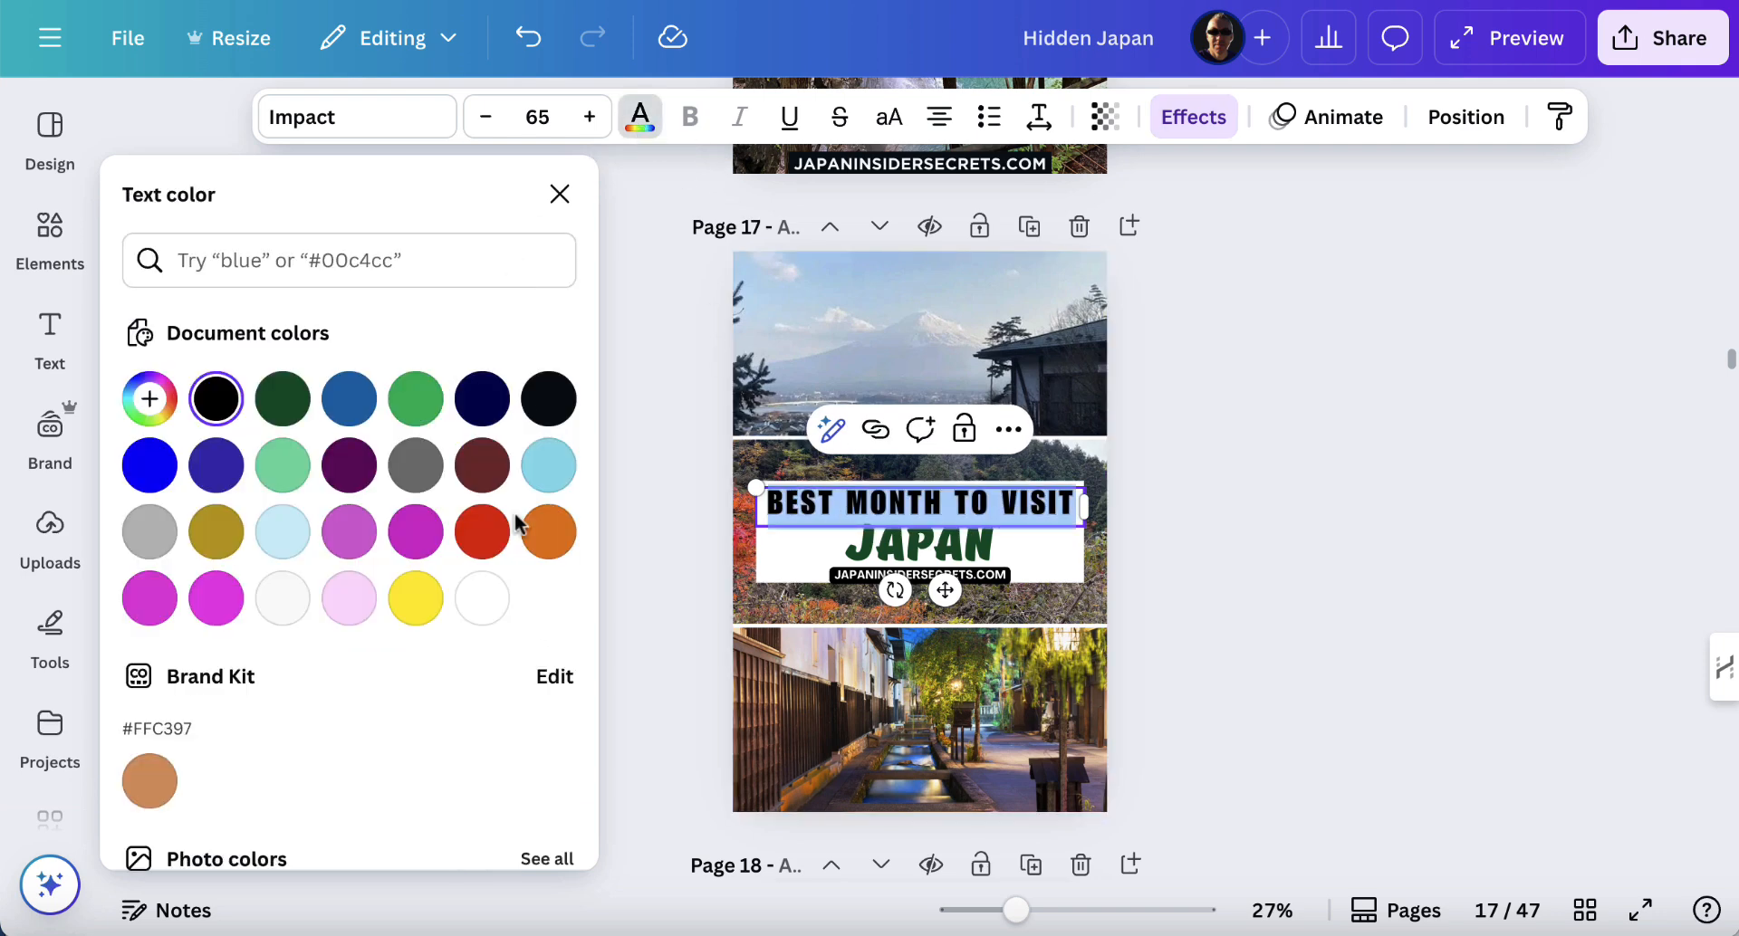
{"action": "left_click", "coordinate": [483, 599]}
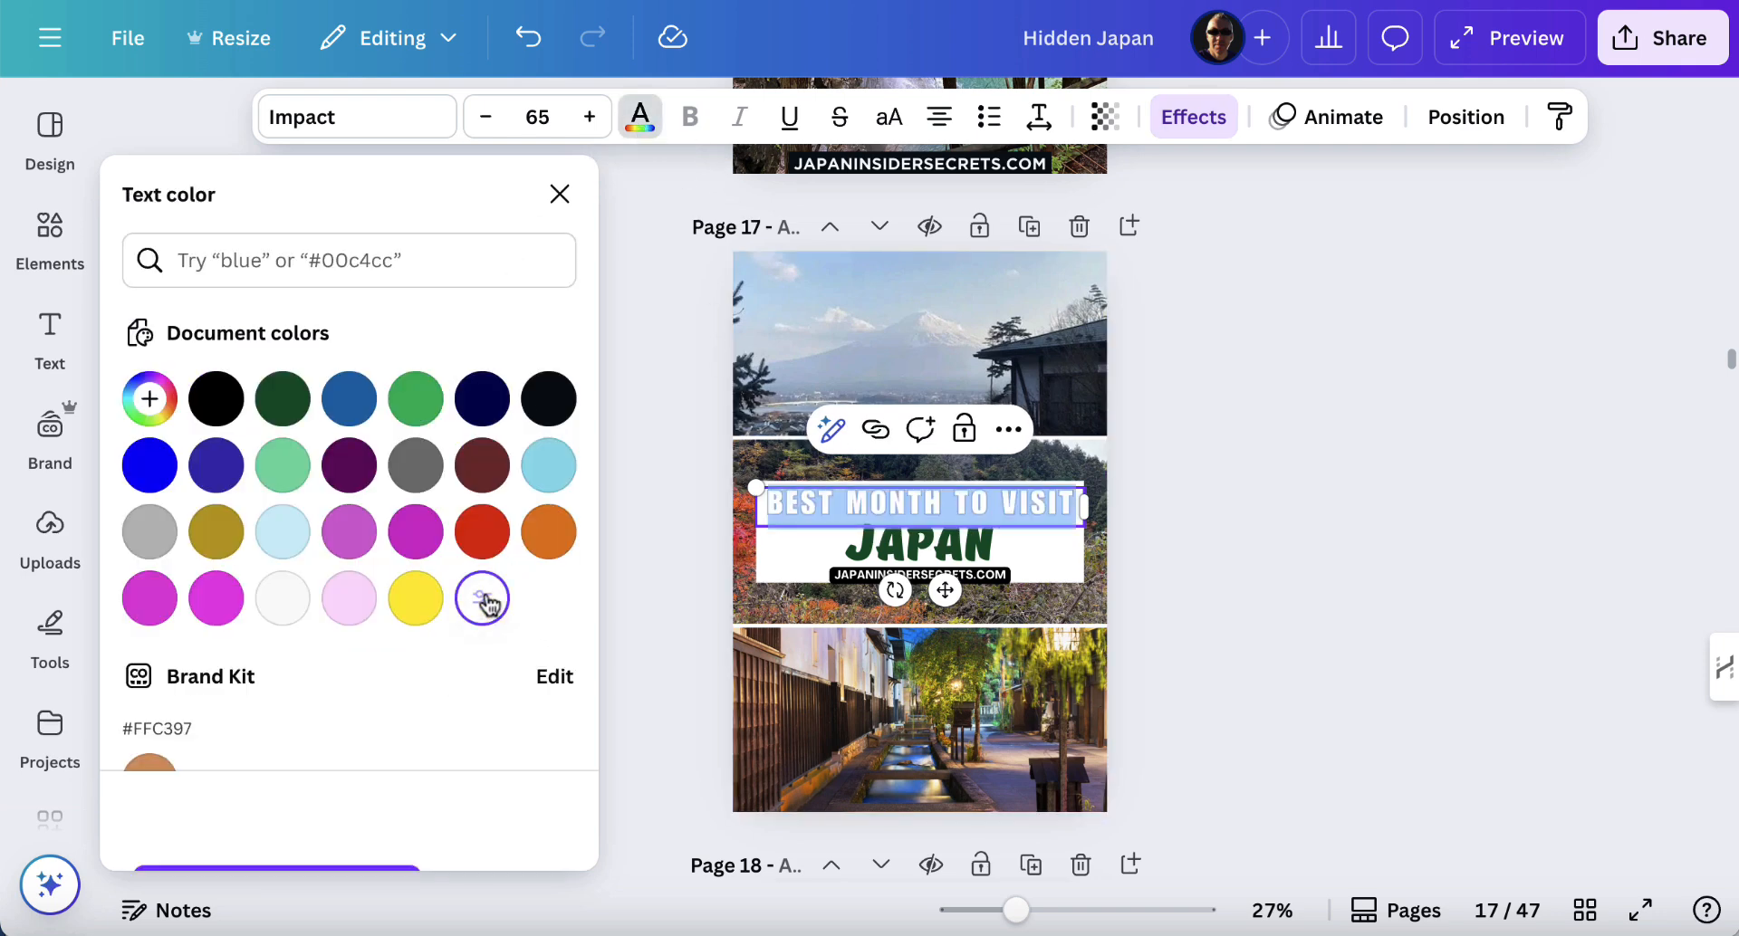
- Set the heading's outline colour to black and its thickness to 200
{"action": "left_click", "coordinate": [1193, 118]}
{"action": "left_click", "coordinate": [552, 788]}
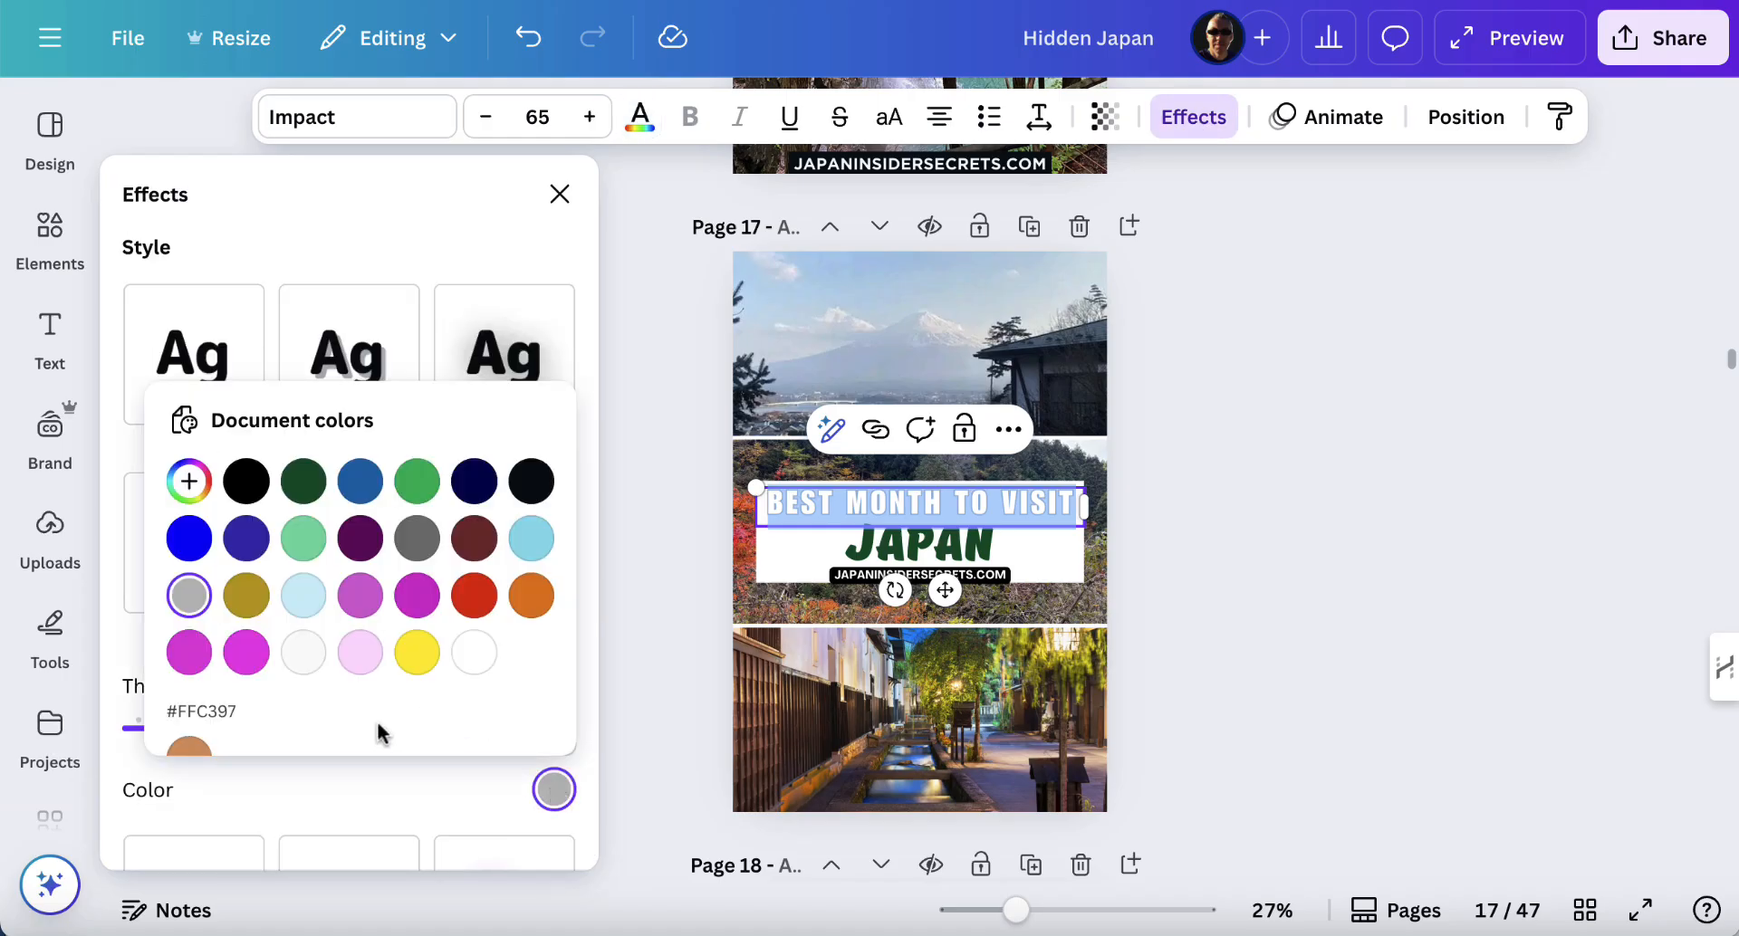
{"action": "left_click", "coordinate": [246, 481]}
{"action": "left_click", "coordinate": [290, 763]}
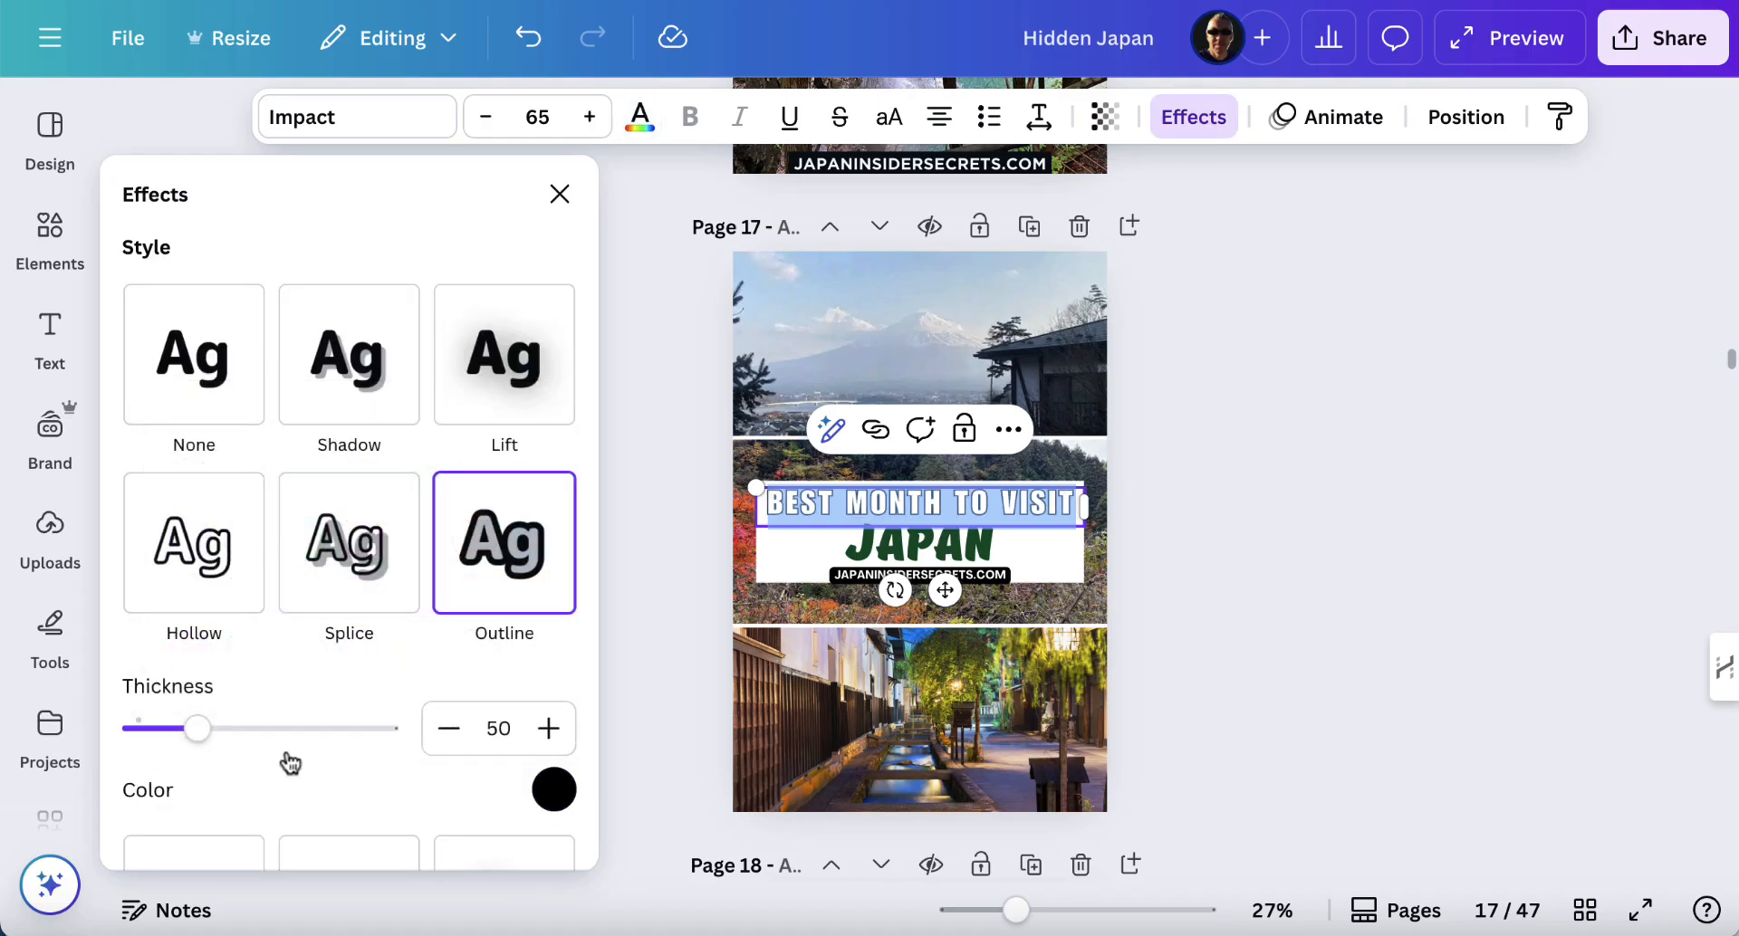
{"action": "left_click_drag", "start_coordinate": [199, 728], "coordinate": [421, 738]}
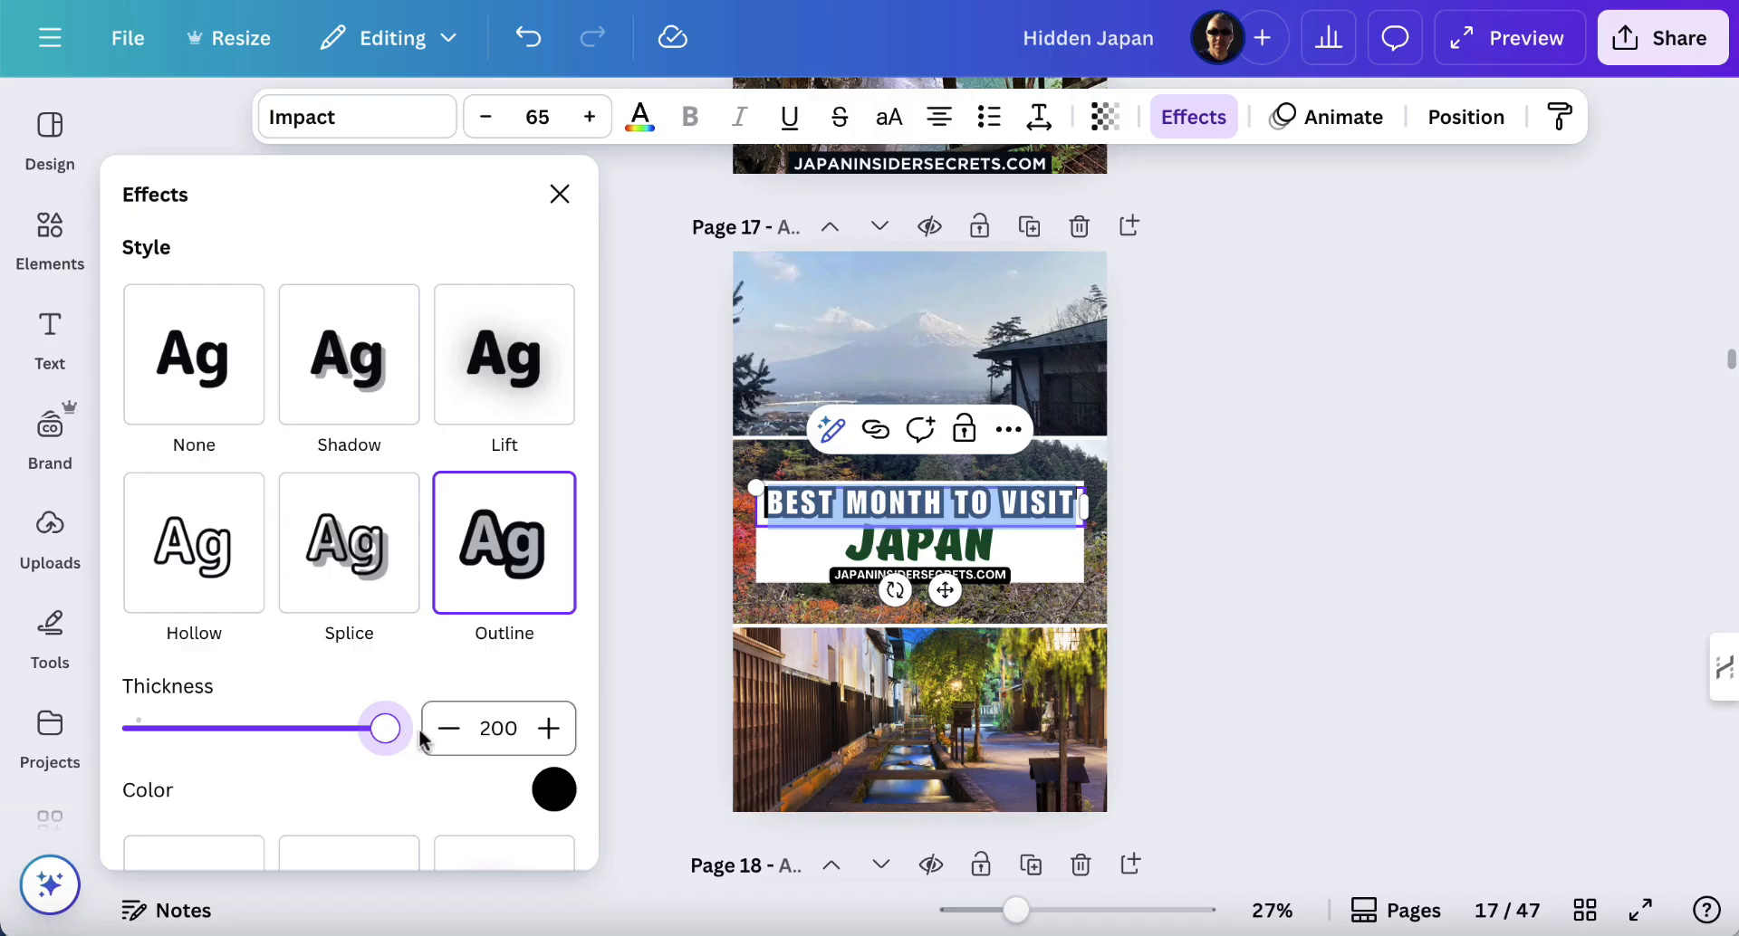
{"action": "left_click", "coordinate": [1184, 471]}
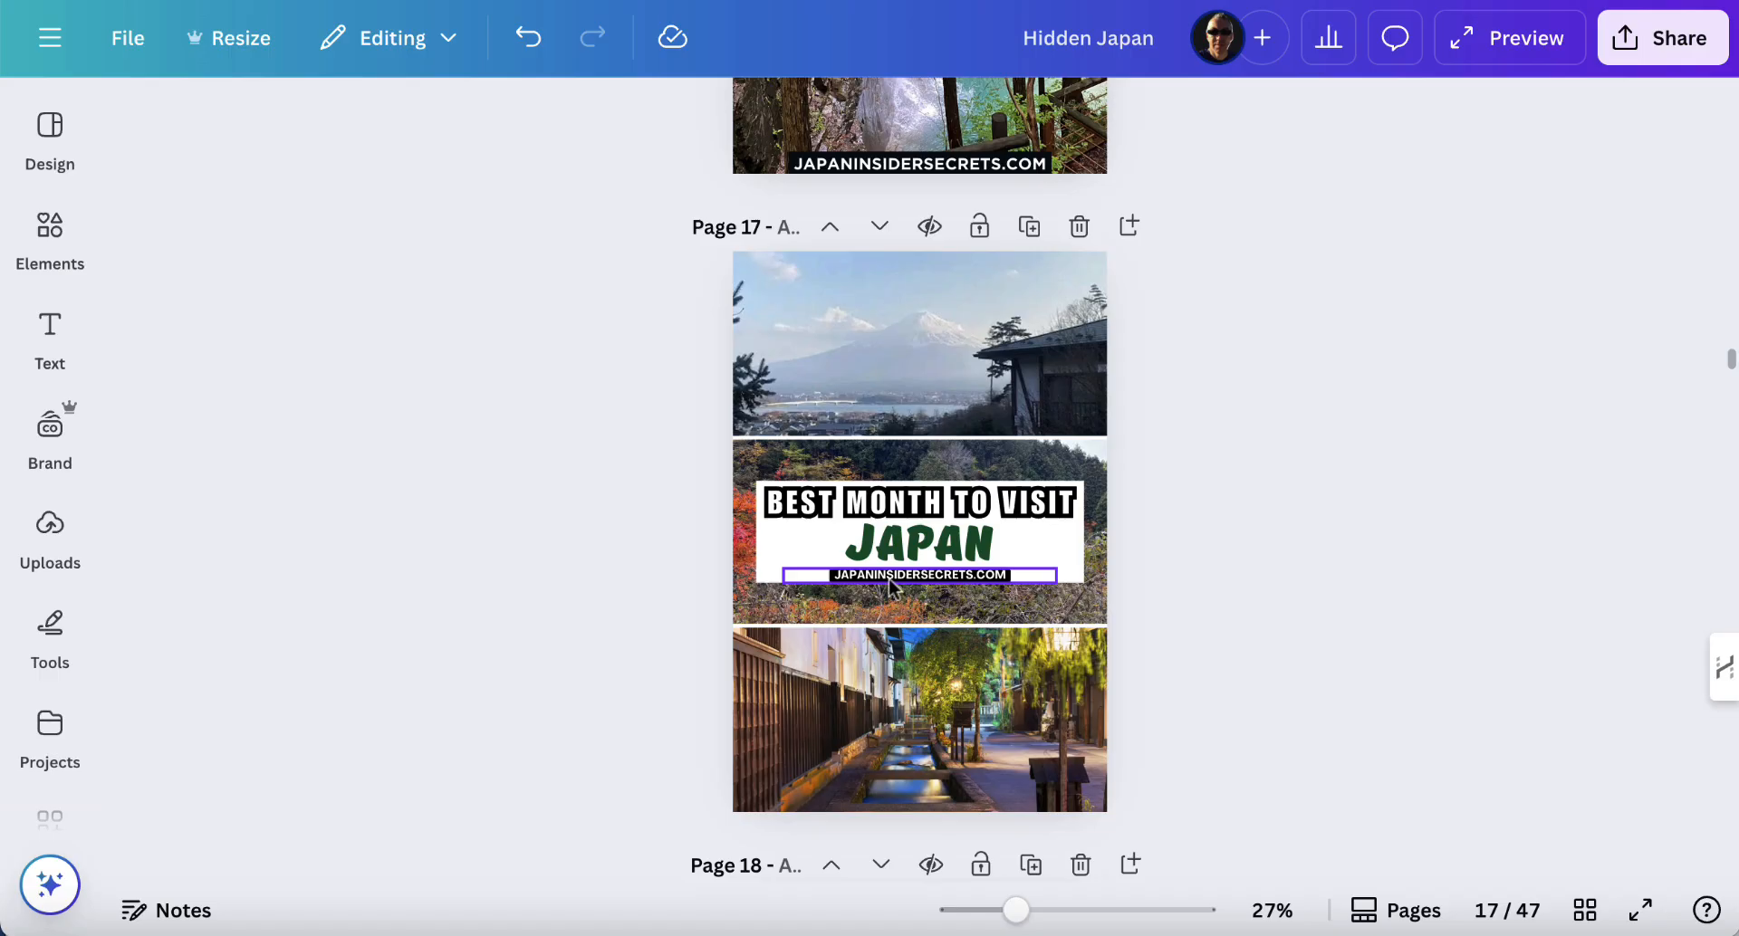
- Try blue background colours on the page 17 pin's website address text and set the background back to black
{"action": "left_click", "coordinate": [956, 584]}
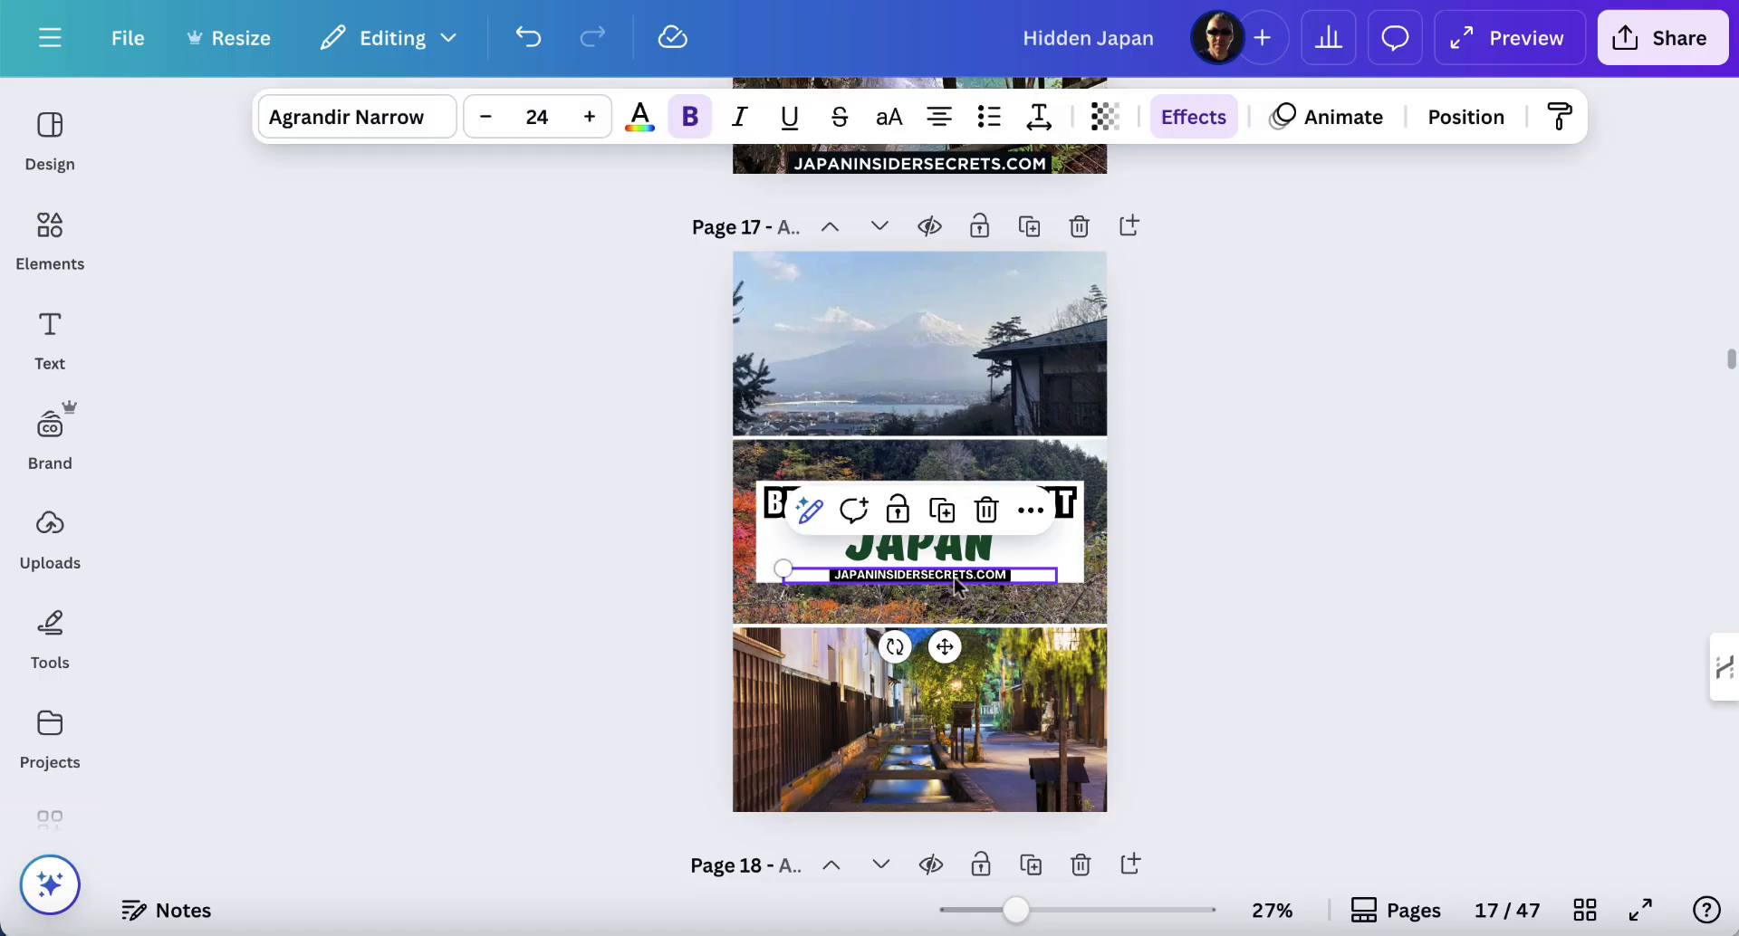
{"action": "left_click", "coordinate": [1197, 122]}
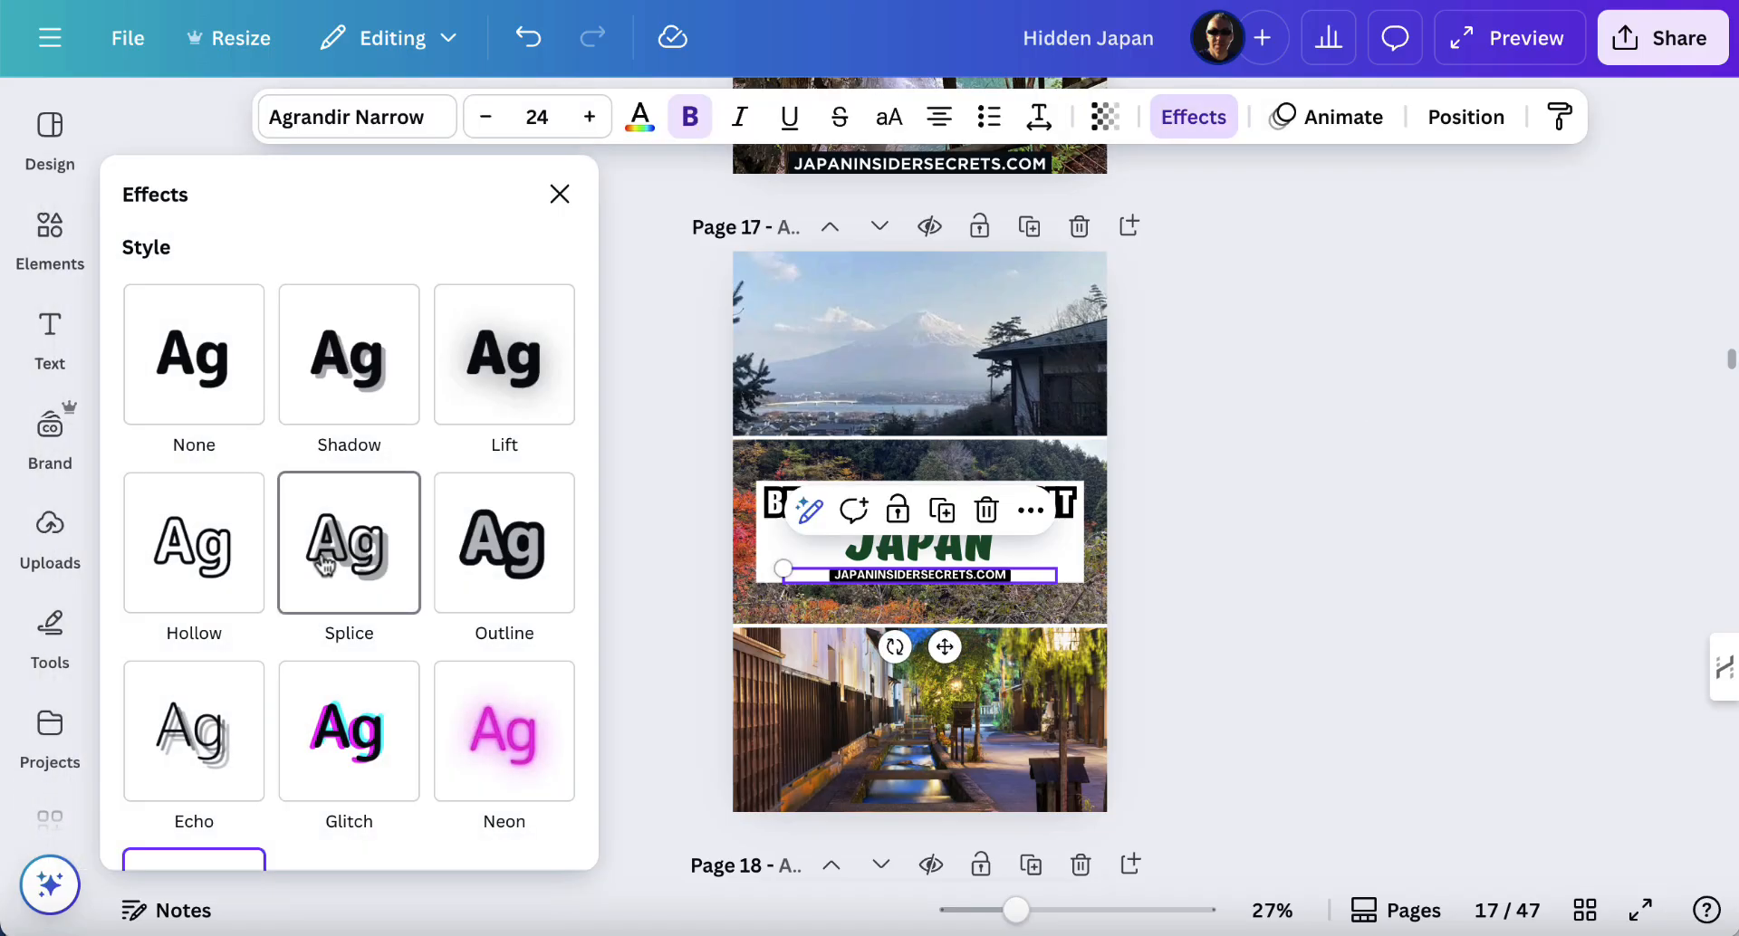
{"action": "scroll", "coordinate": [271, 588], "scroll_direction": "down", "scroll_amount": 3}
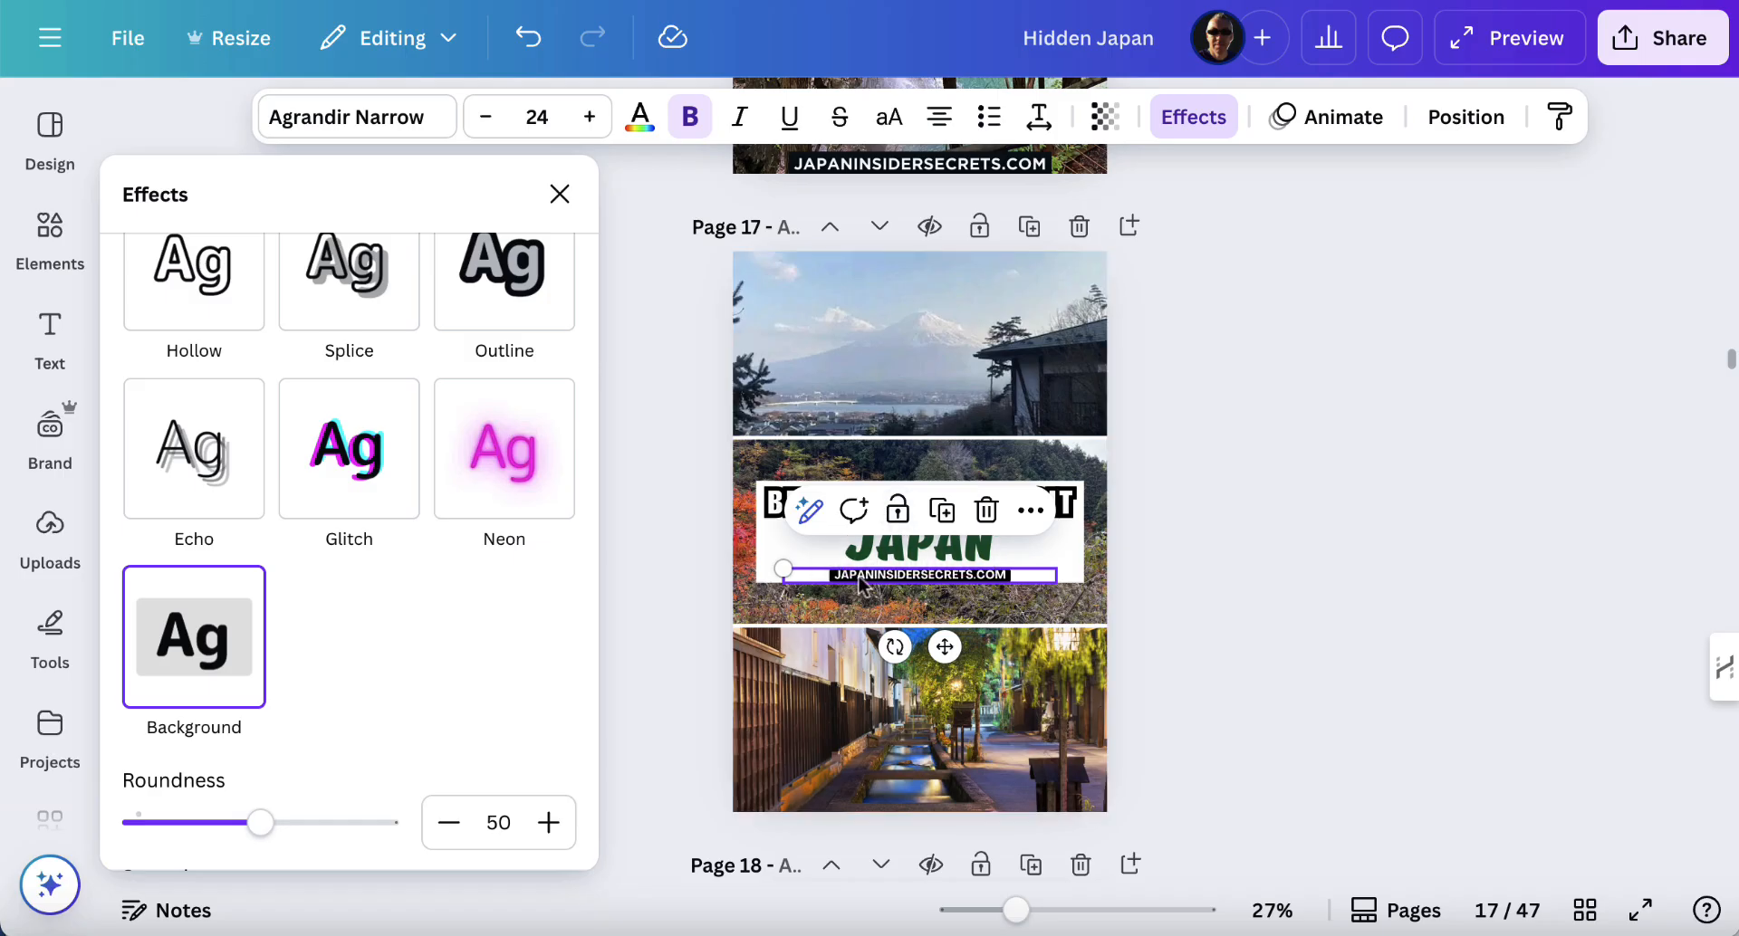
{"action": "scroll", "coordinate": [582, 641], "scroll_direction": "down", "scroll_amount": 4}
{"action": "left_click", "coordinate": [554, 759]}
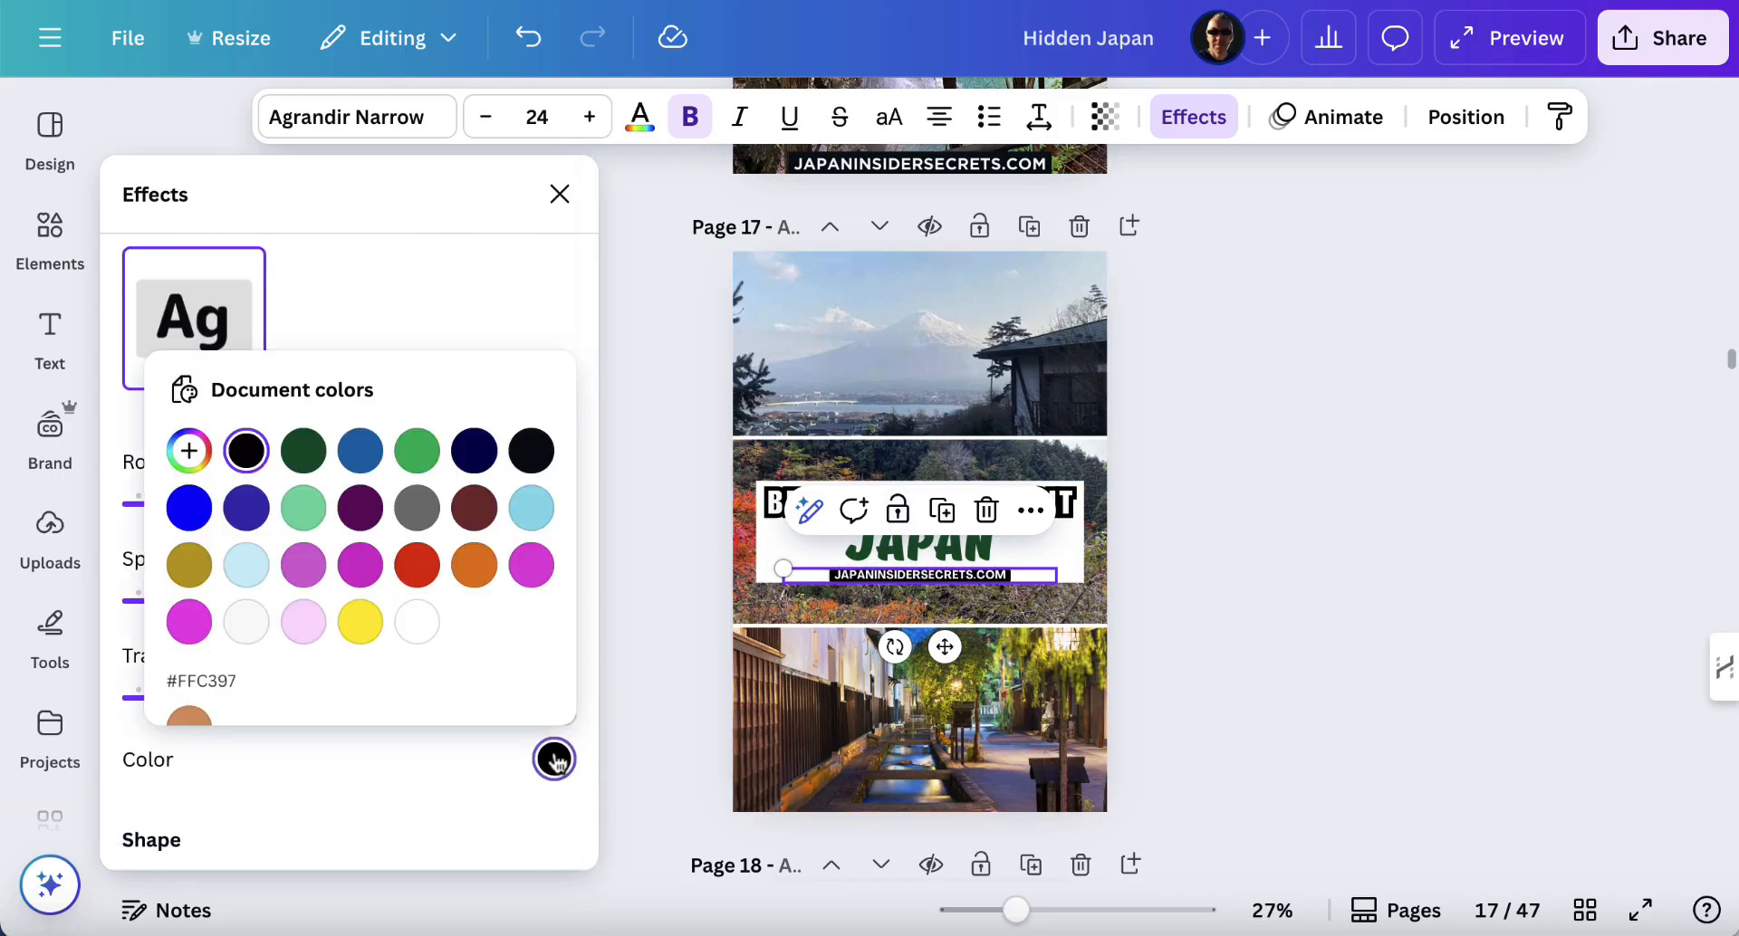
{"action": "left_click", "coordinate": [360, 450]}
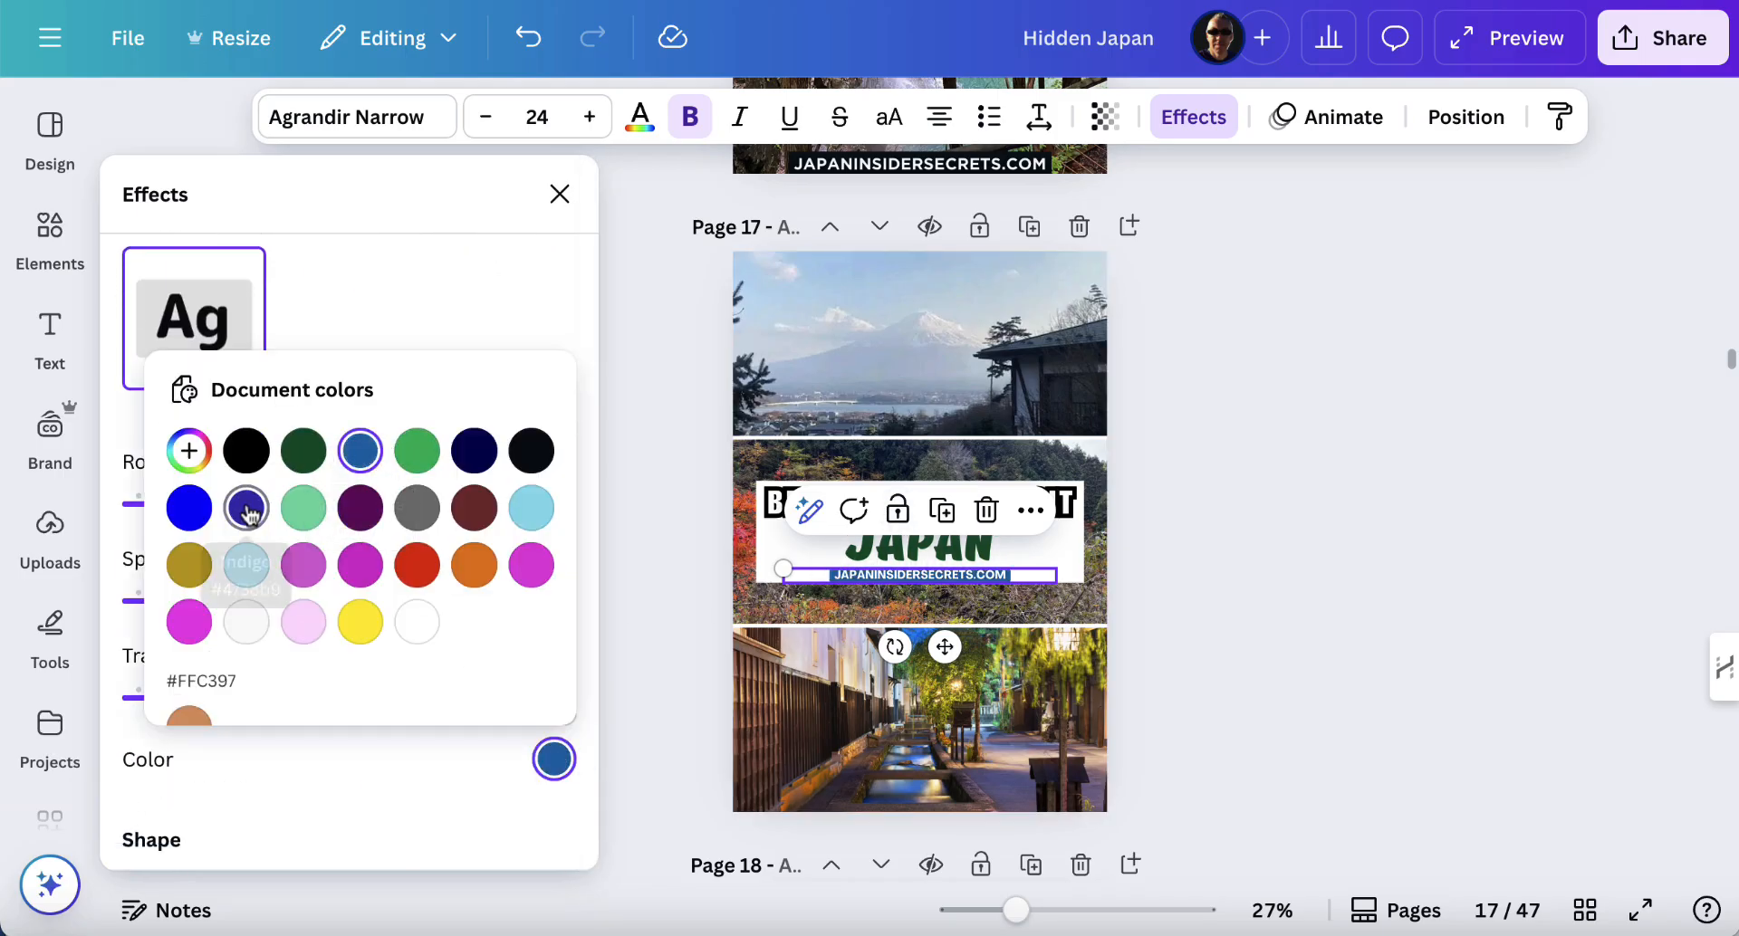
{"action": "left_click", "coordinate": [190, 508]}
{"action": "left_click", "coordinate": [247, 450]}
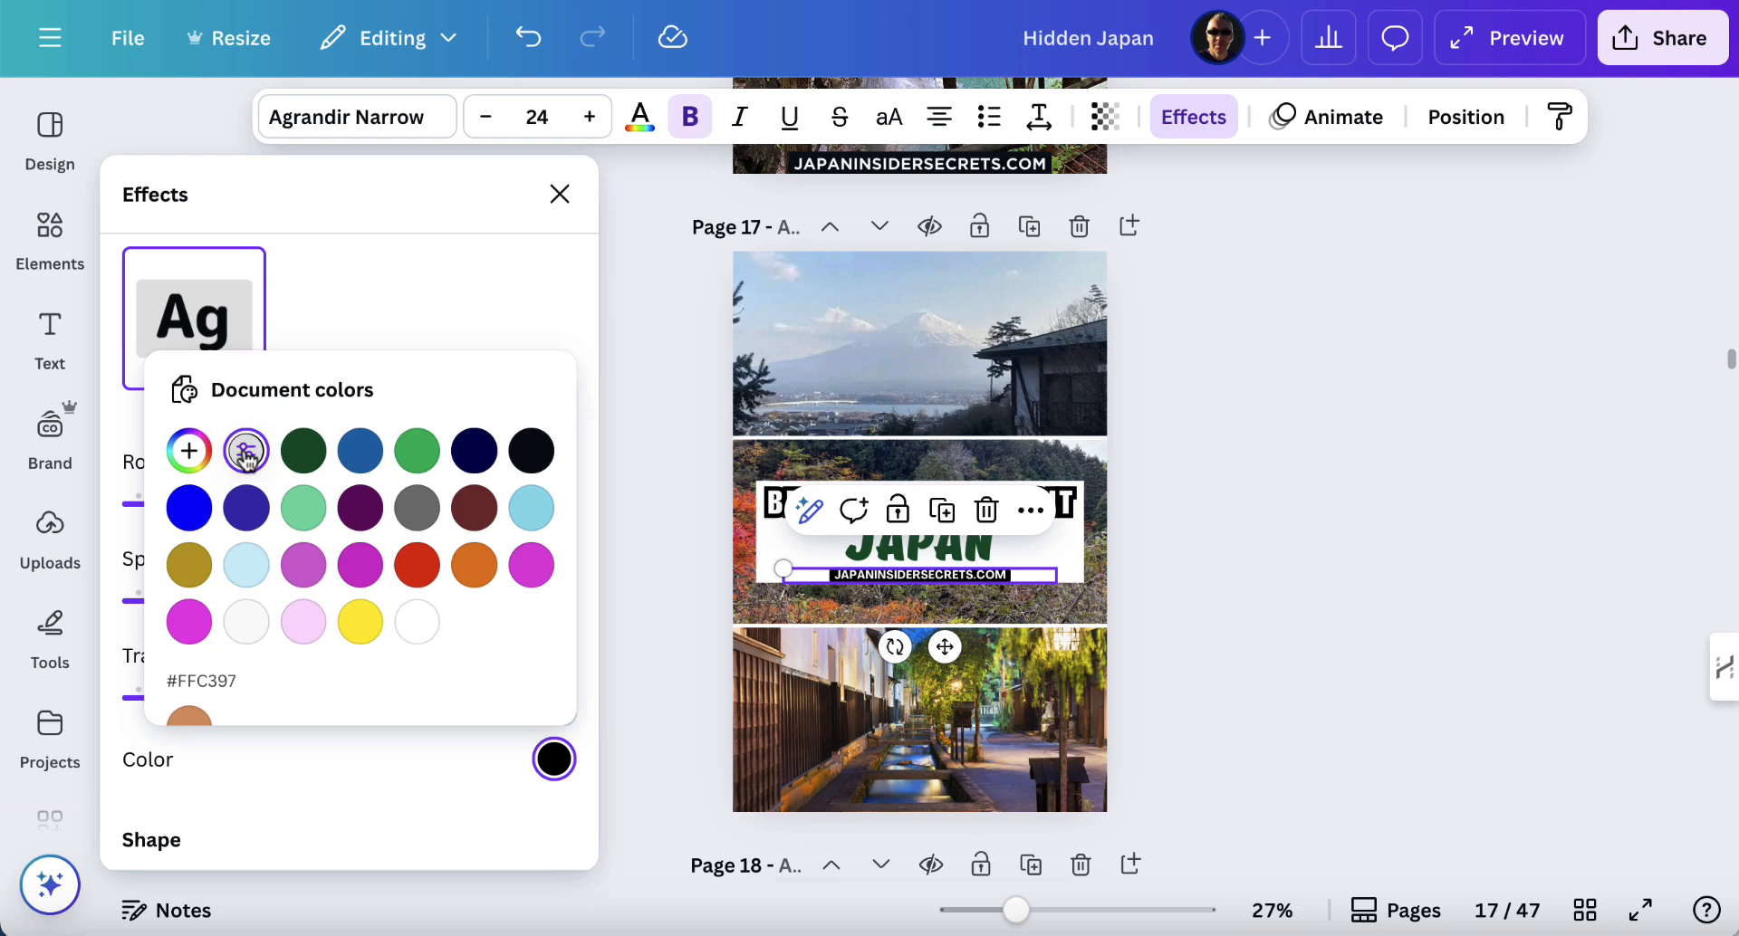
{"action": "left_click", "coordinate": [1460, 505]}
{"action": "left_click", "coordinate": [1461, 506]}
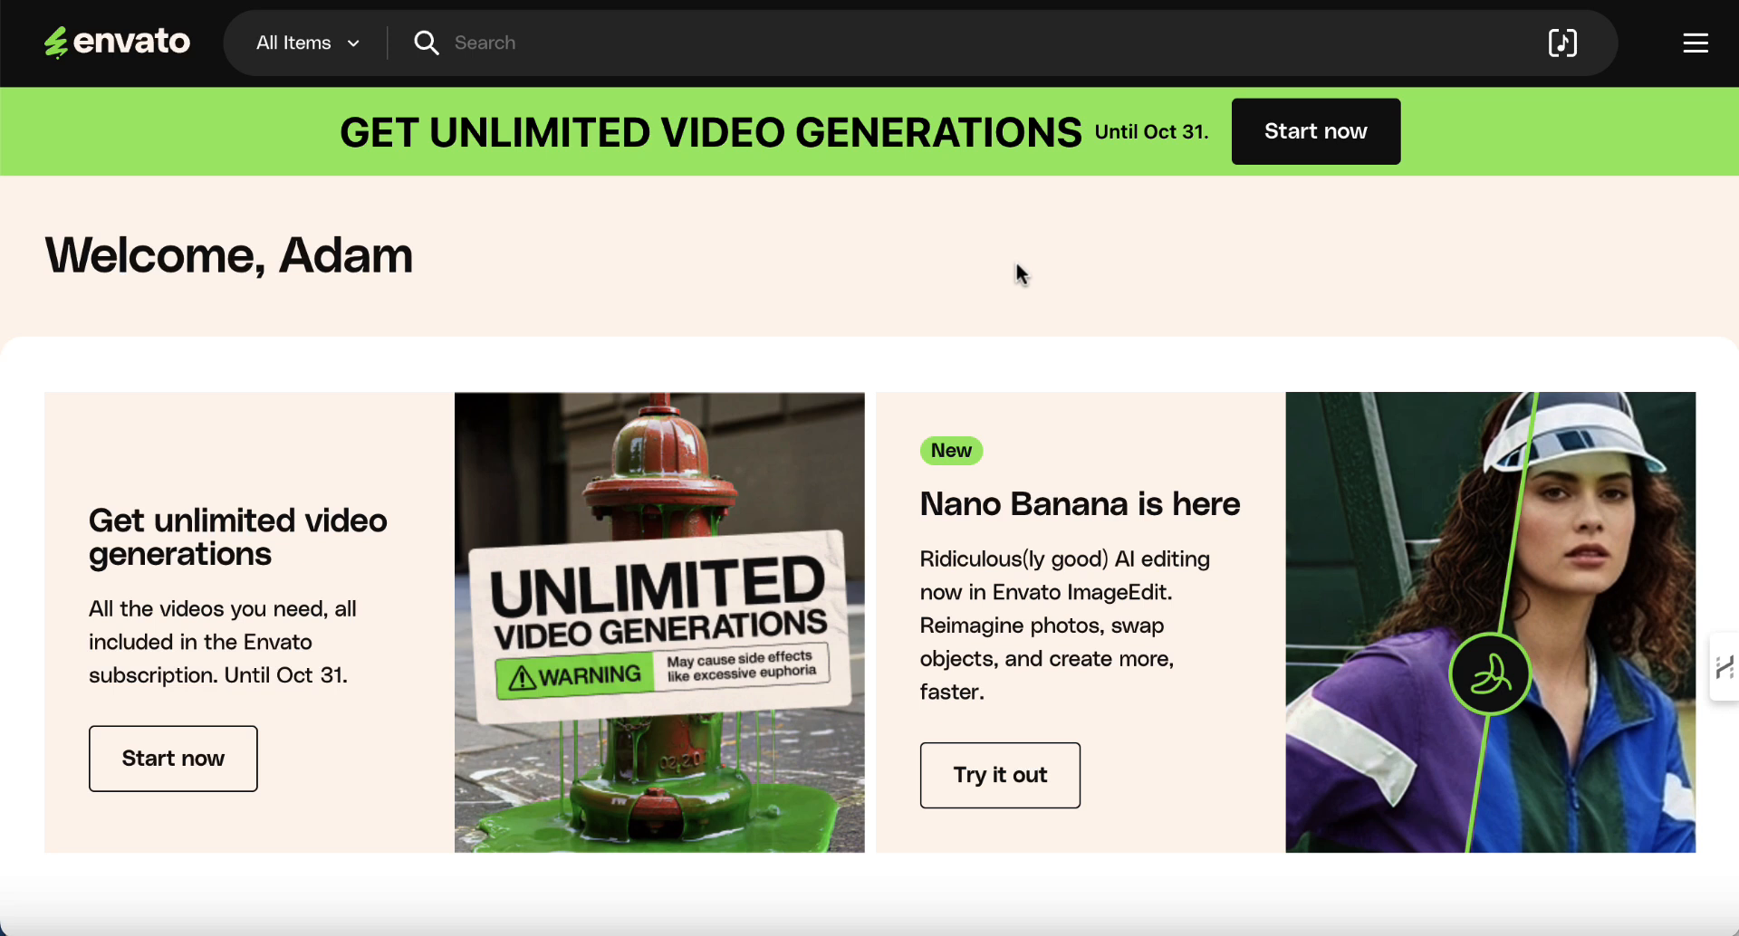
- Switch to Envato, search all items for "tokyo" and look through the results
{"action": "left_click", "coordinate": [515, 42]}
{"action": "type", "text": "Tokyo"}
{"action": "key", "text": "Return"}
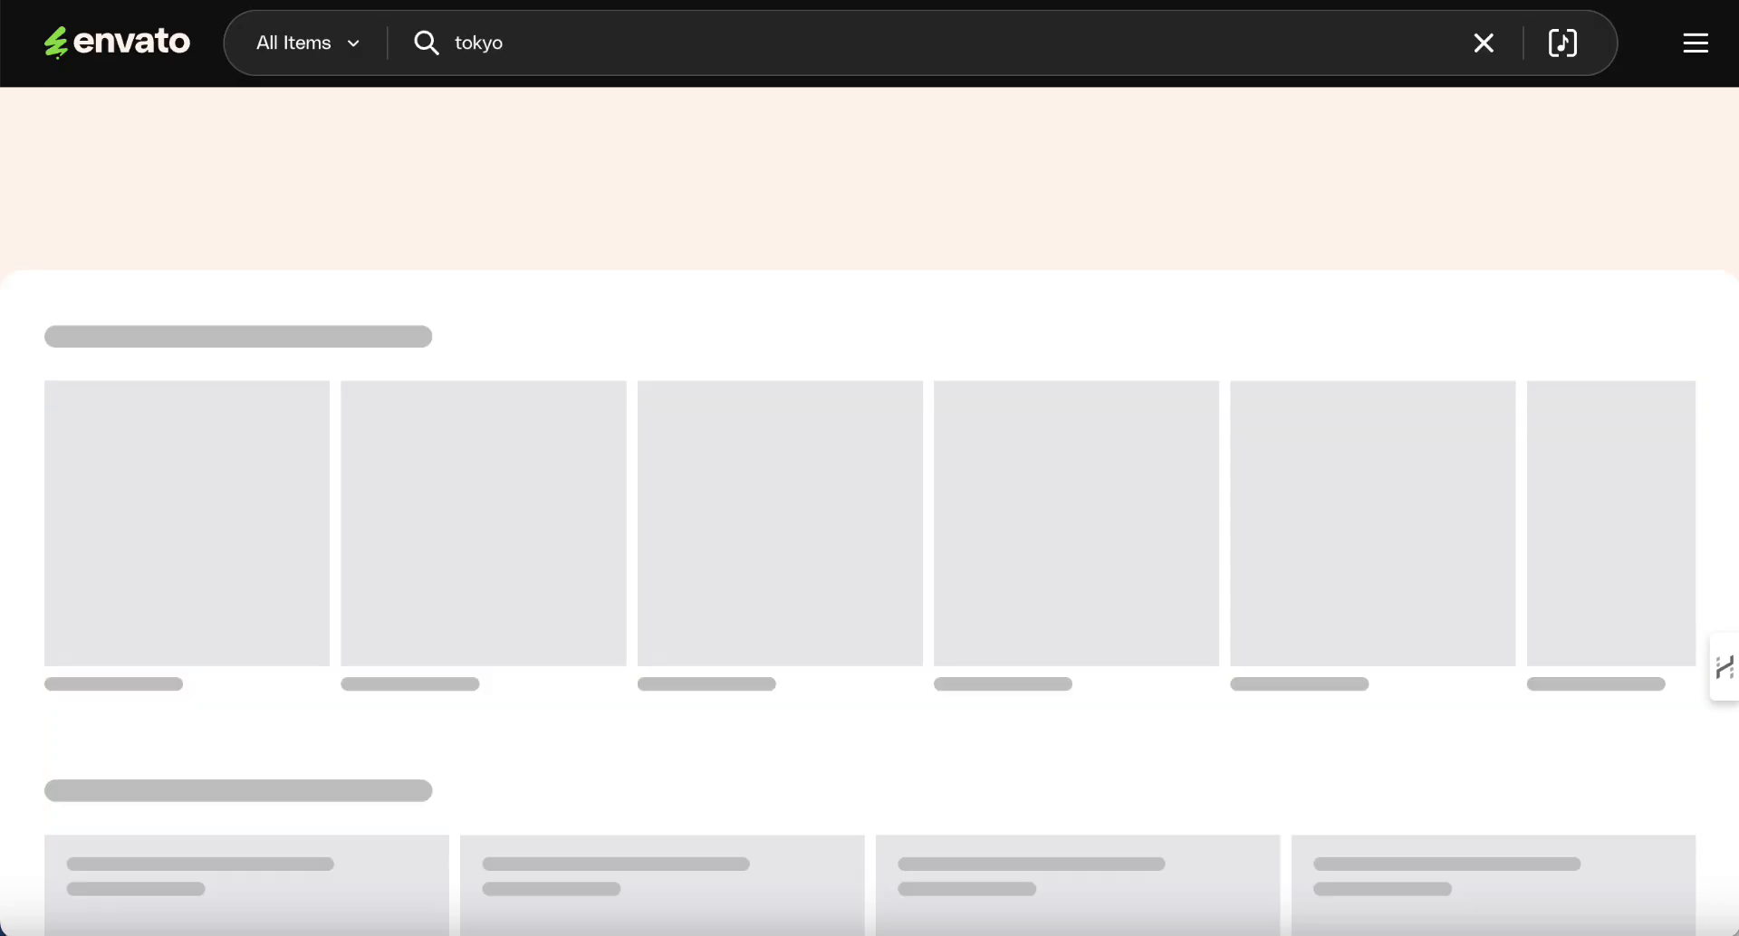
{"action": "scroll", "coordinate": [504, 319], "scroll_direction": "down", "scroll_amount": 12}
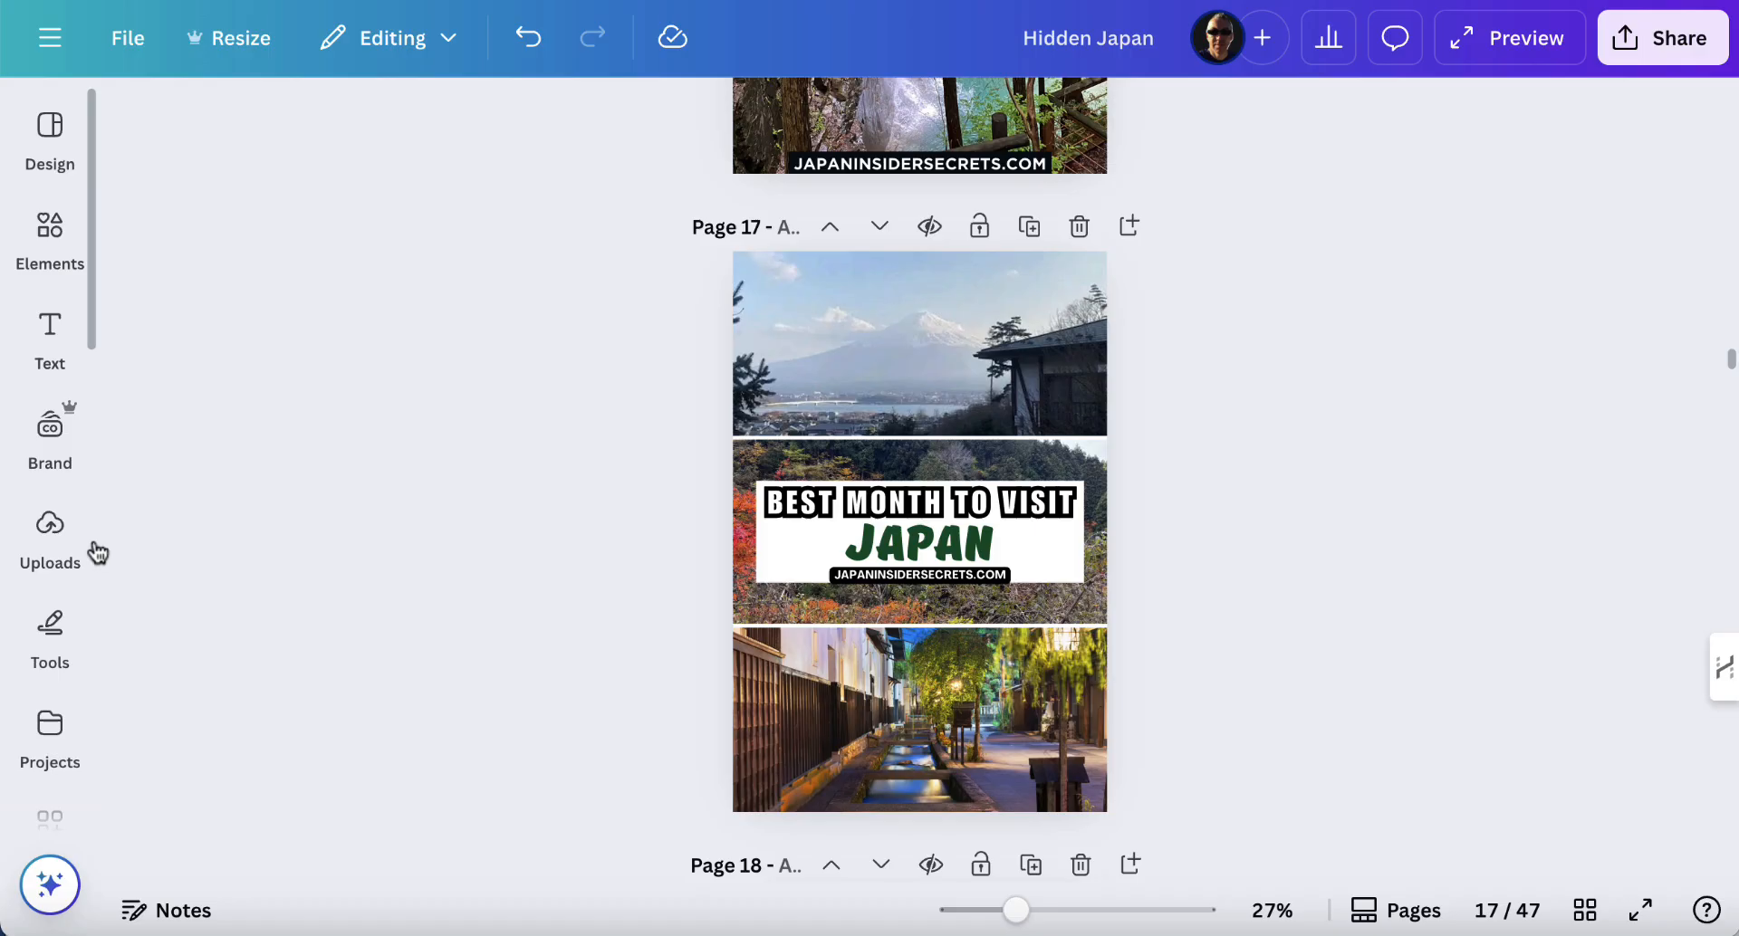
- Search the Canva uploads for "tokyo" and replace the top photo of the page 17 pin with the stone bridge photo
{"action": "left_click", "coordinate": [69, 552]}
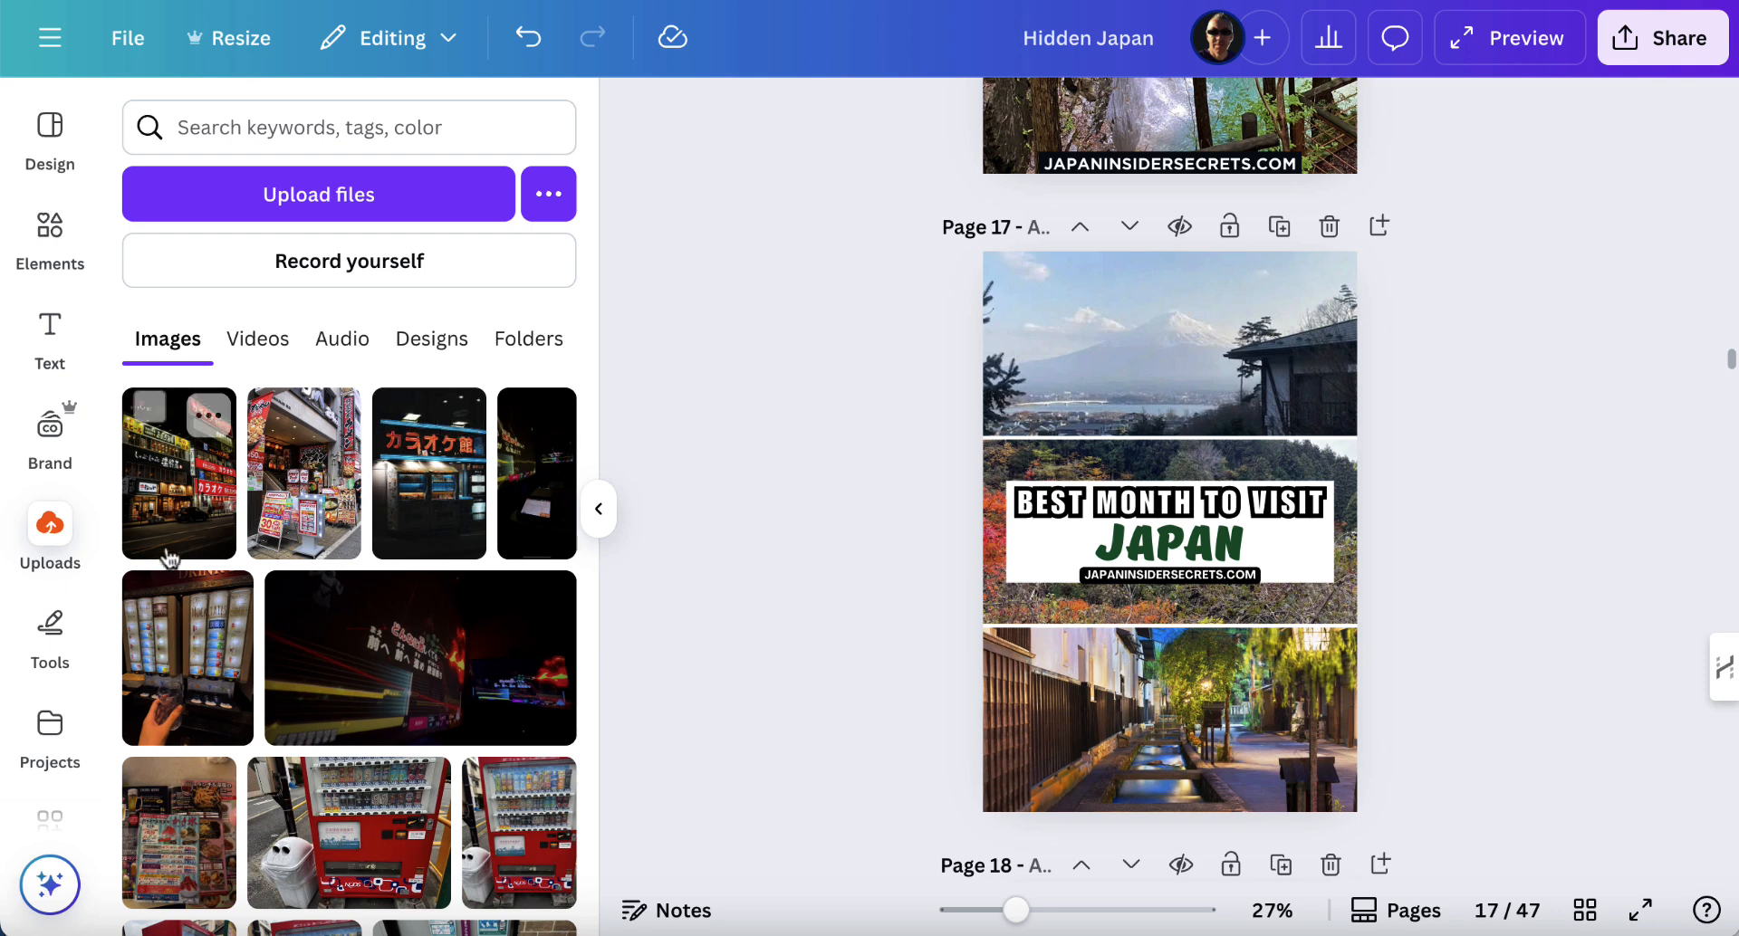
{"action": "left_click", "coordinate": [282, 127]}
{"action": "type", "text": "tokyo"}
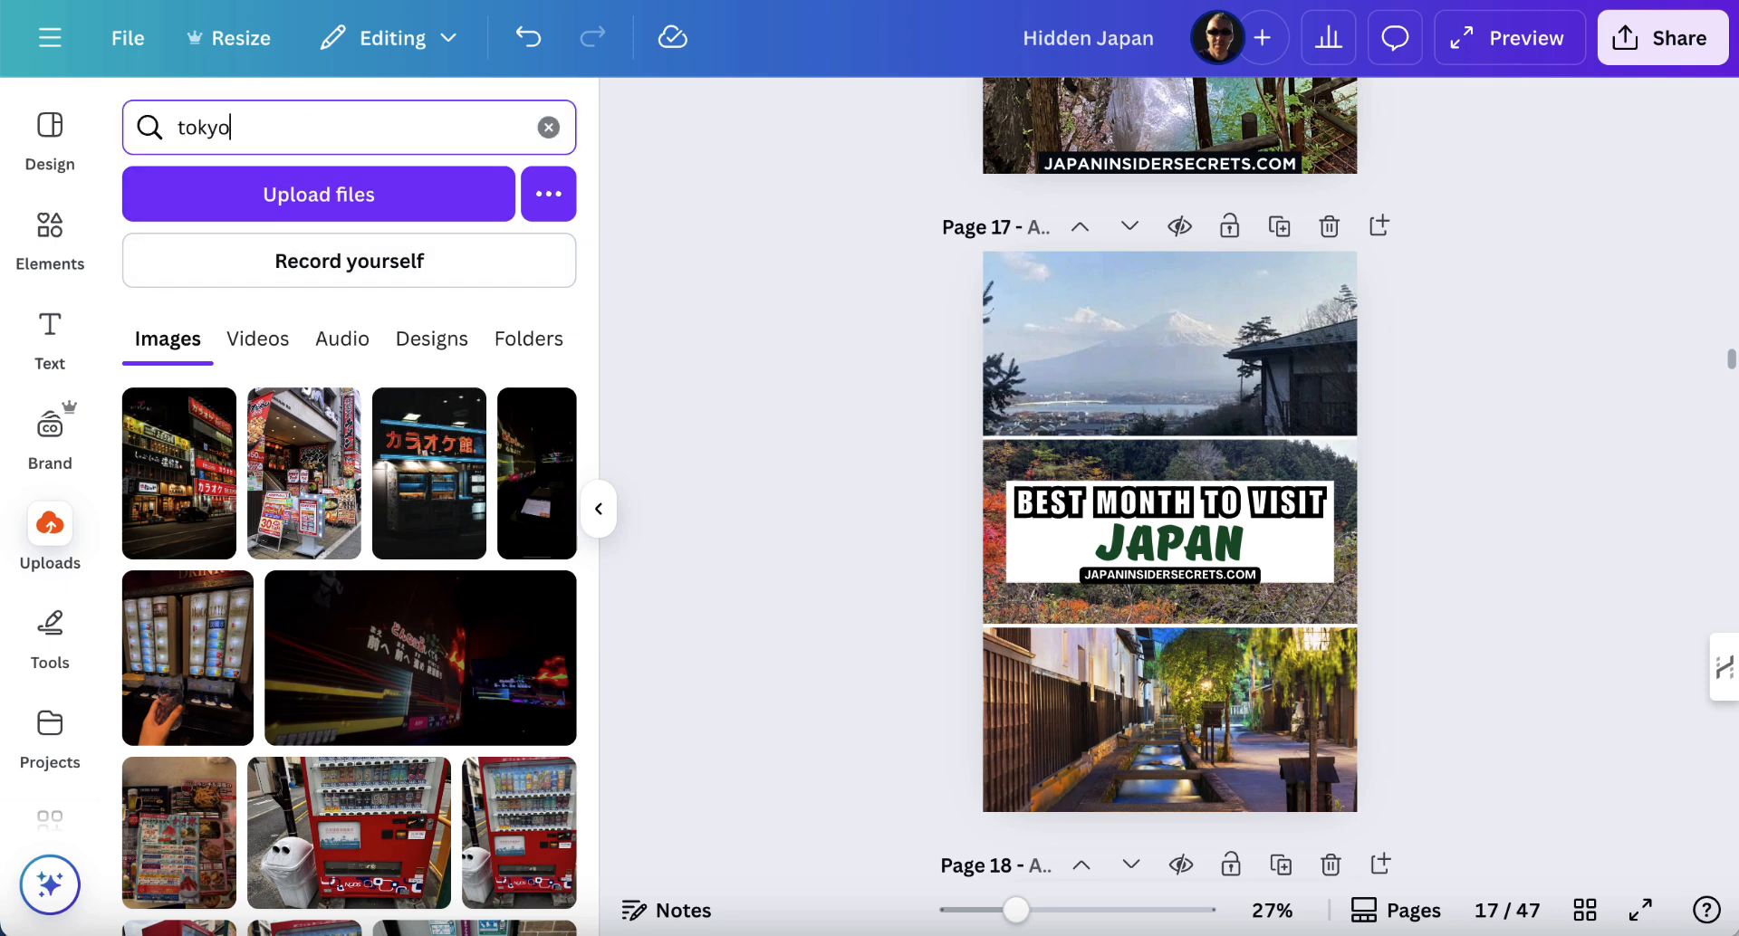
{"action": "key", "text": "Return"}
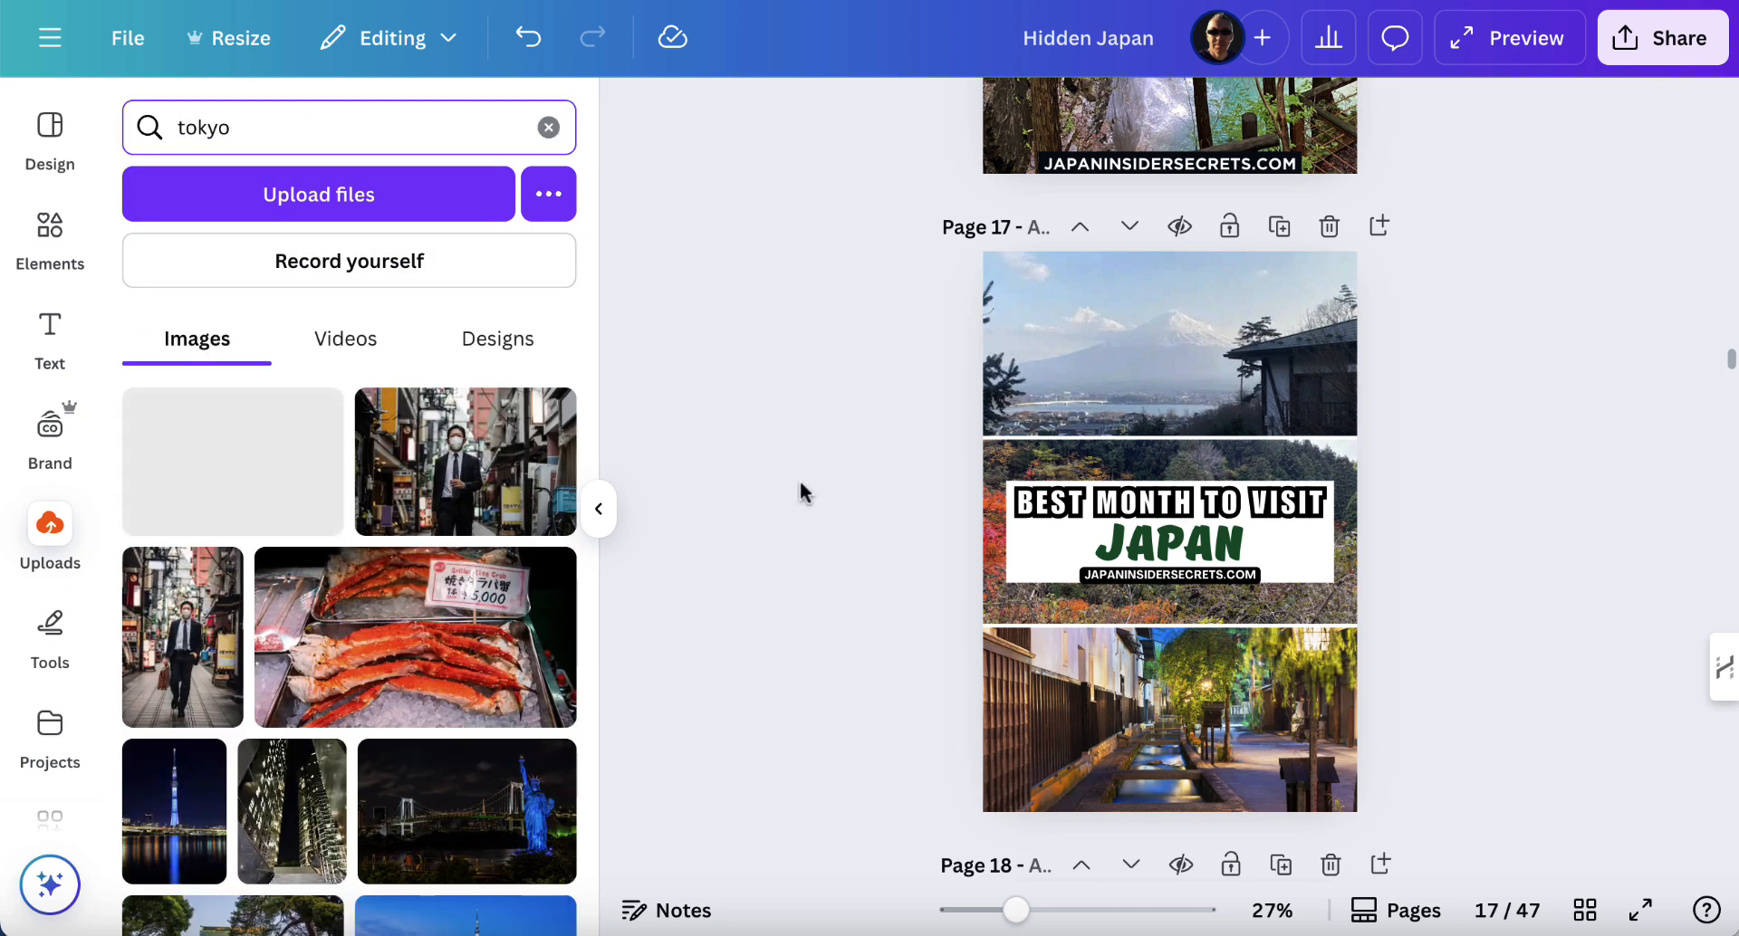
{"action": "scroll", "coordinate": [404, 710], "scroll_direction": "down", "scroll_amount": 7}
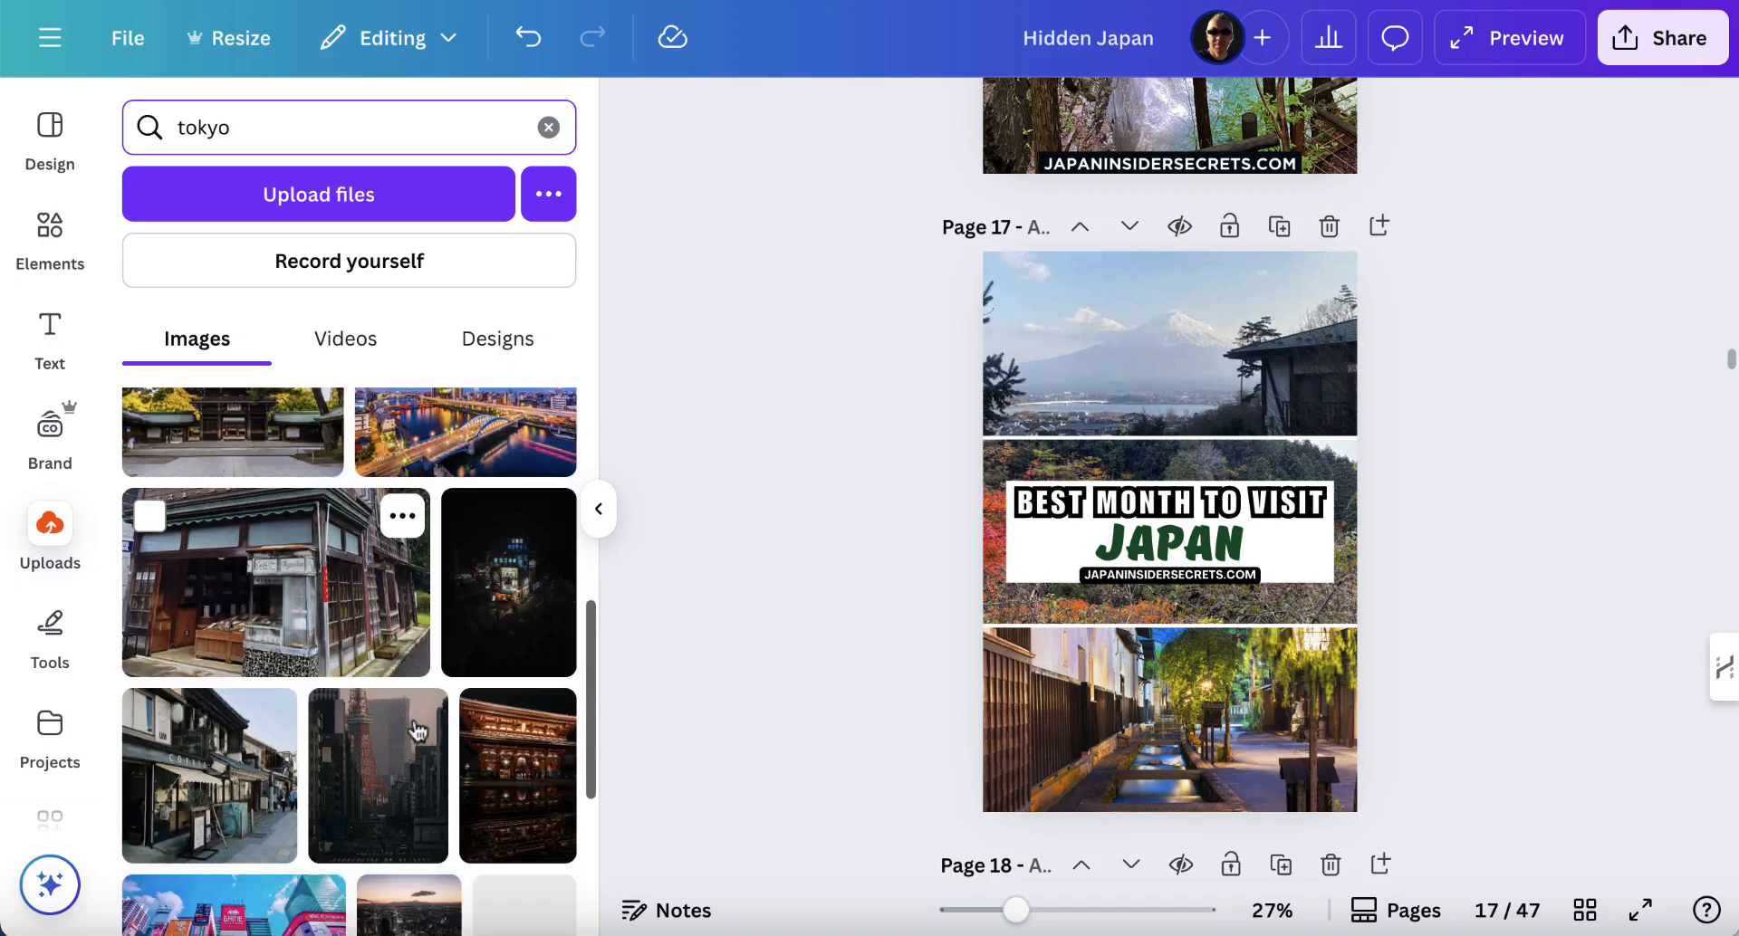
{"action": "scroll", "coordinate": [416, 729], "scroll_direction": "down", "scroll_amount": 6}
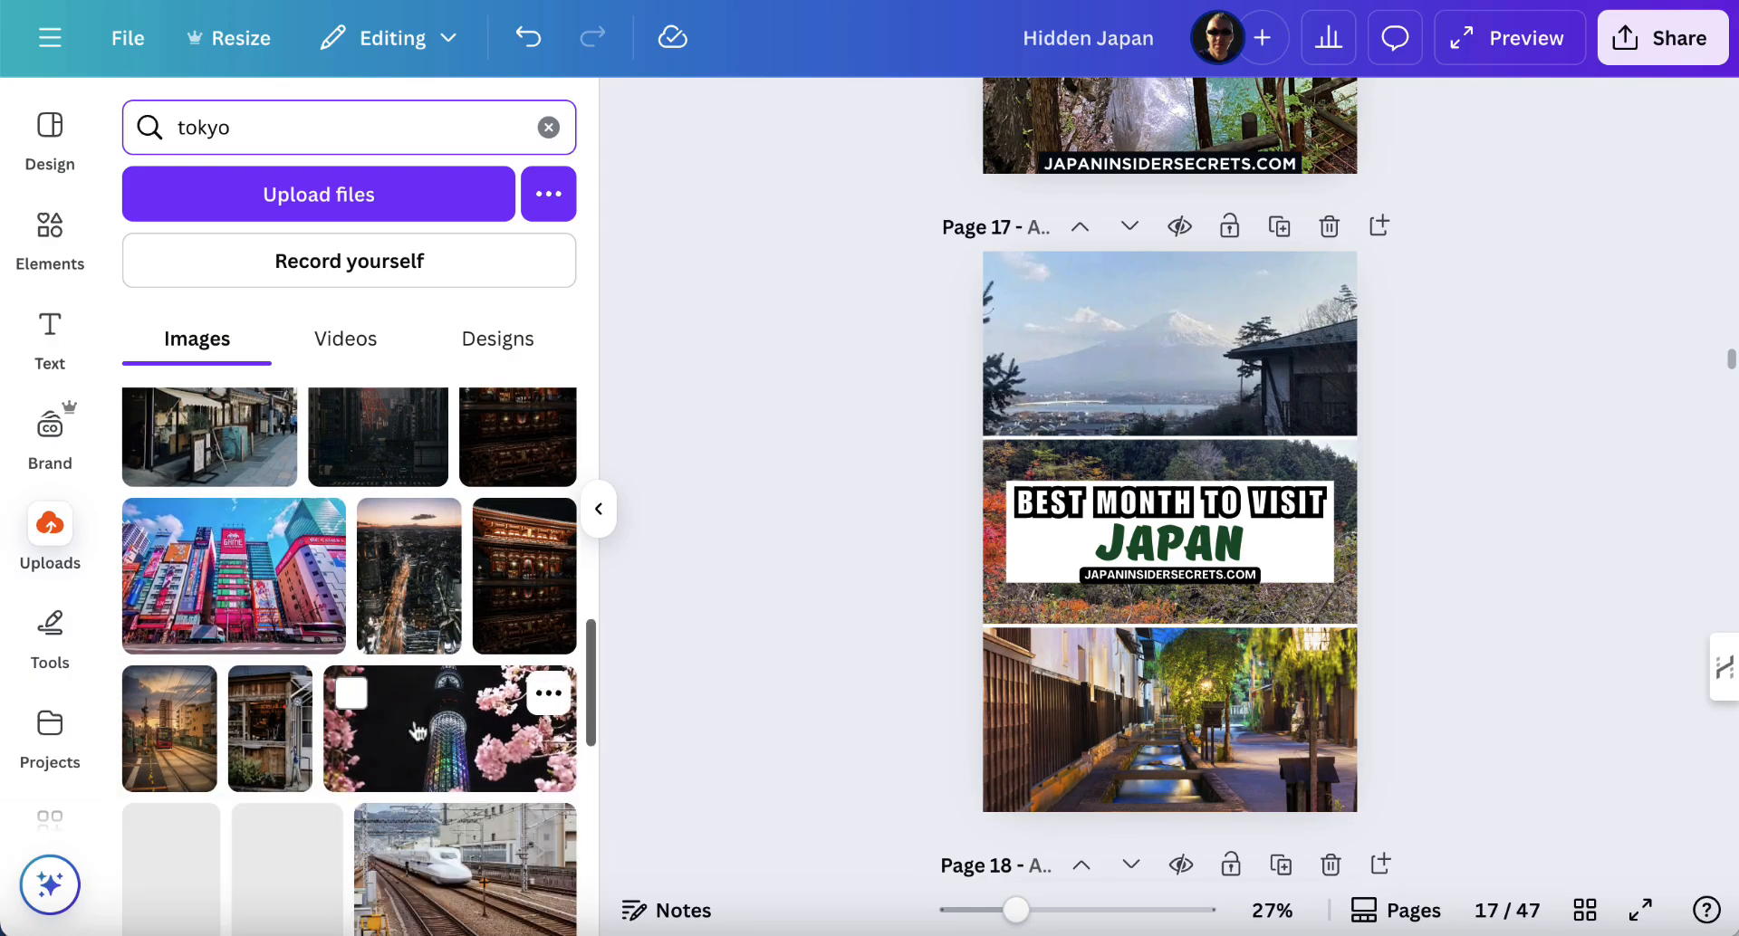
{"action": "scroll", "coordinate": [416, 729], "scroll_direction": "down", "scroll_amount": 5}
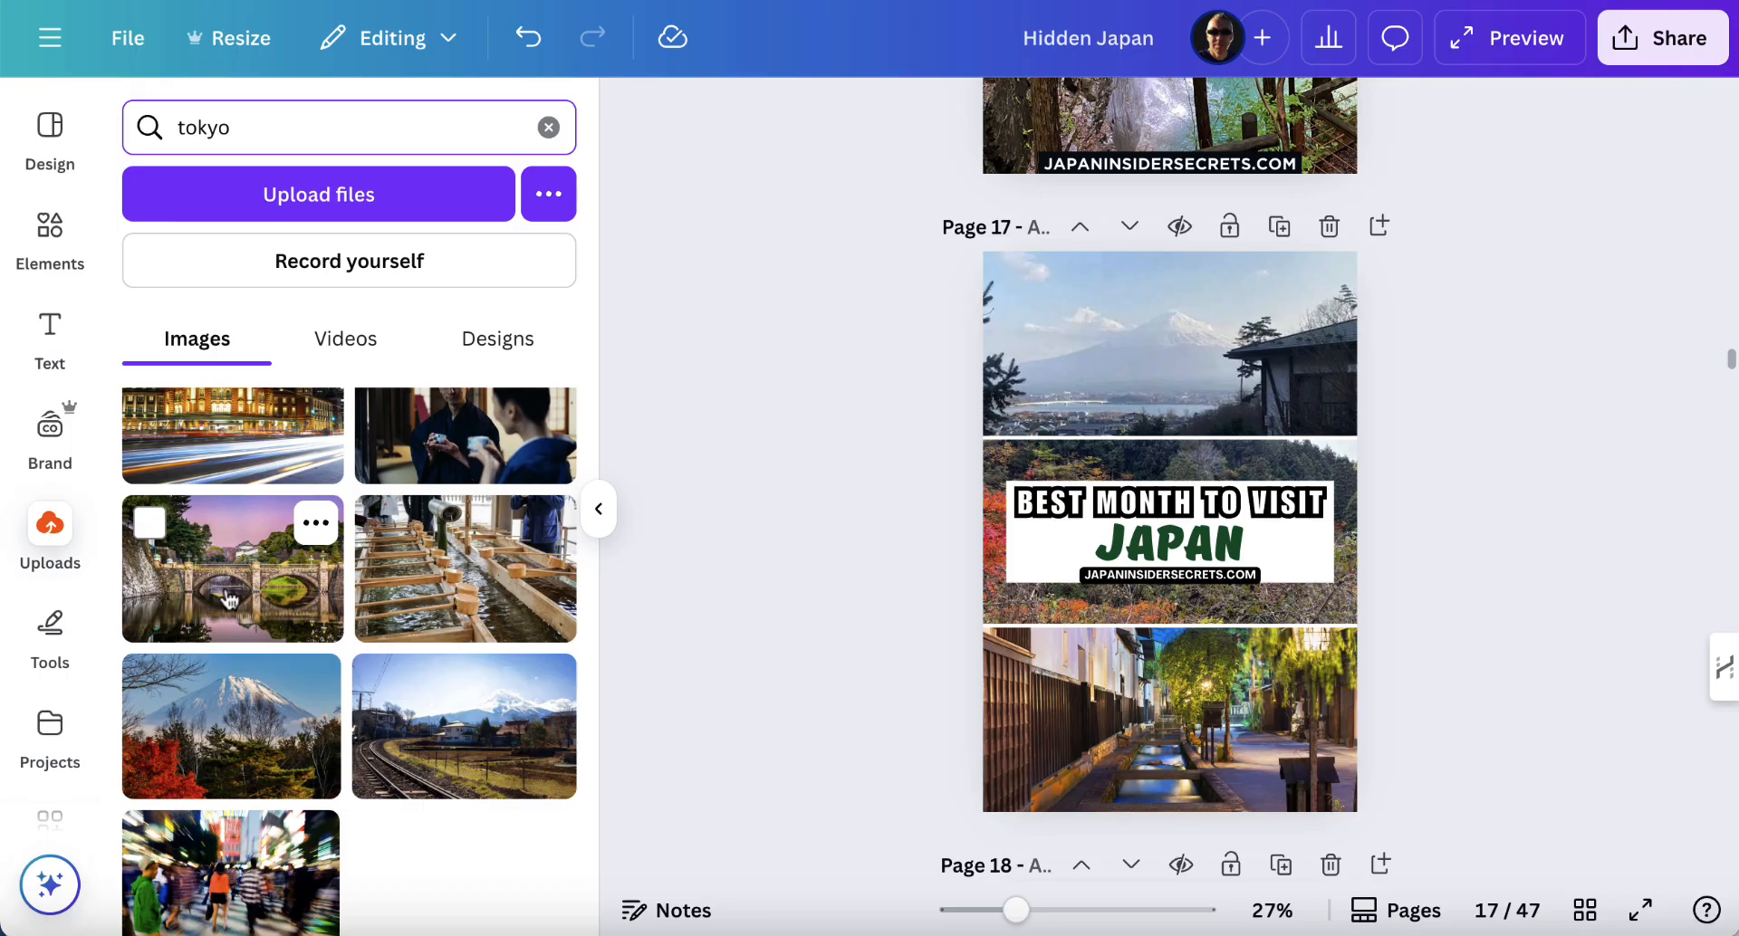
{"action": "left_click_drag", "start_coordinate": [228, 599], "coordinate": [1019, 380]}
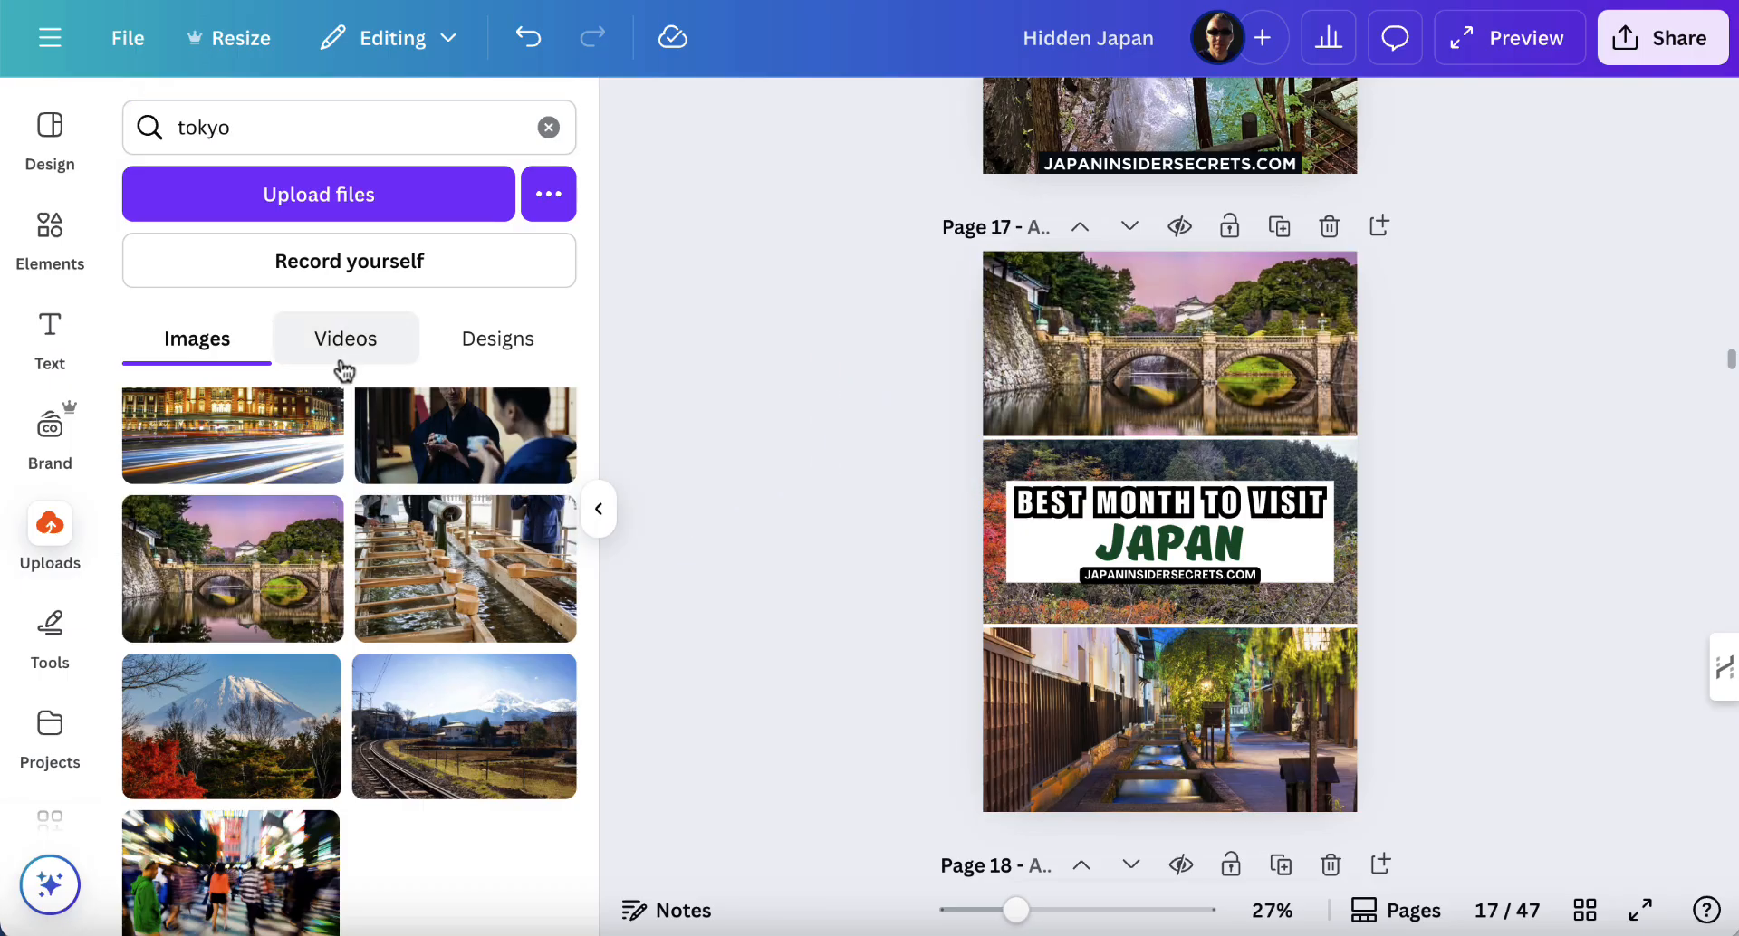
- Search the uploads for "cherry blossom" and replace the pin's bottom photo with the white castle framed by pink blossoms
{"action": "left_click", "coordinate": [255, 124]}
{"action": "key", "text": "ctrl+a"}
{"action": "type", "text": "che"}
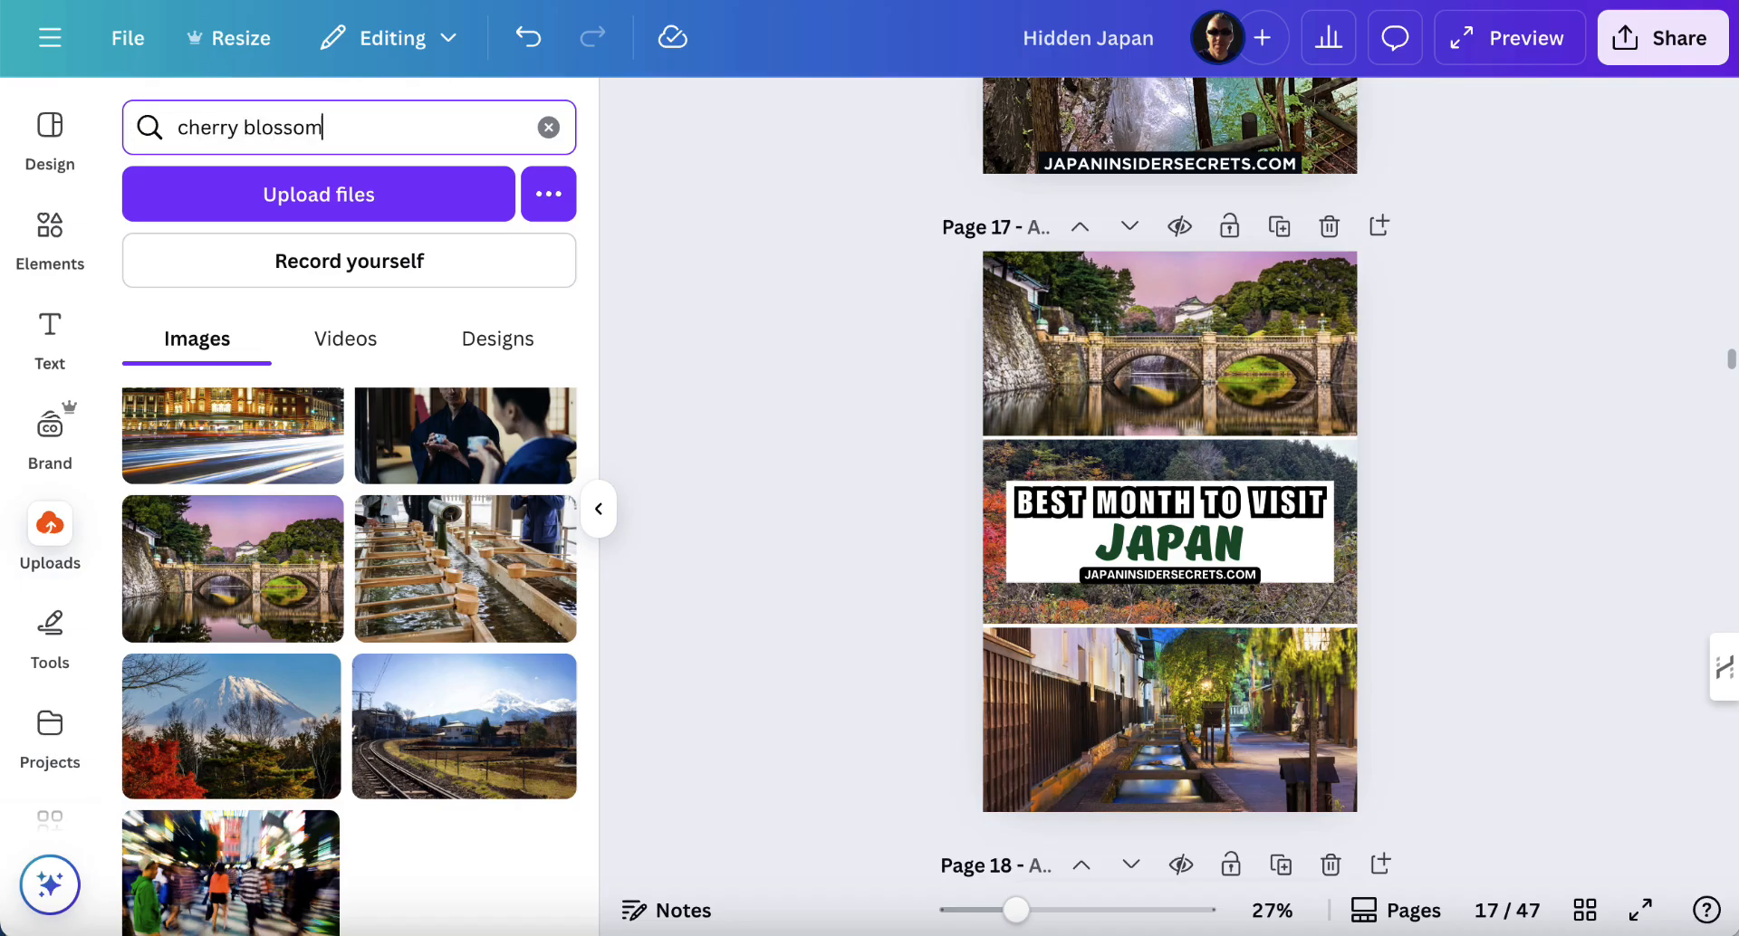
{"action": "key", "text": "Return"}
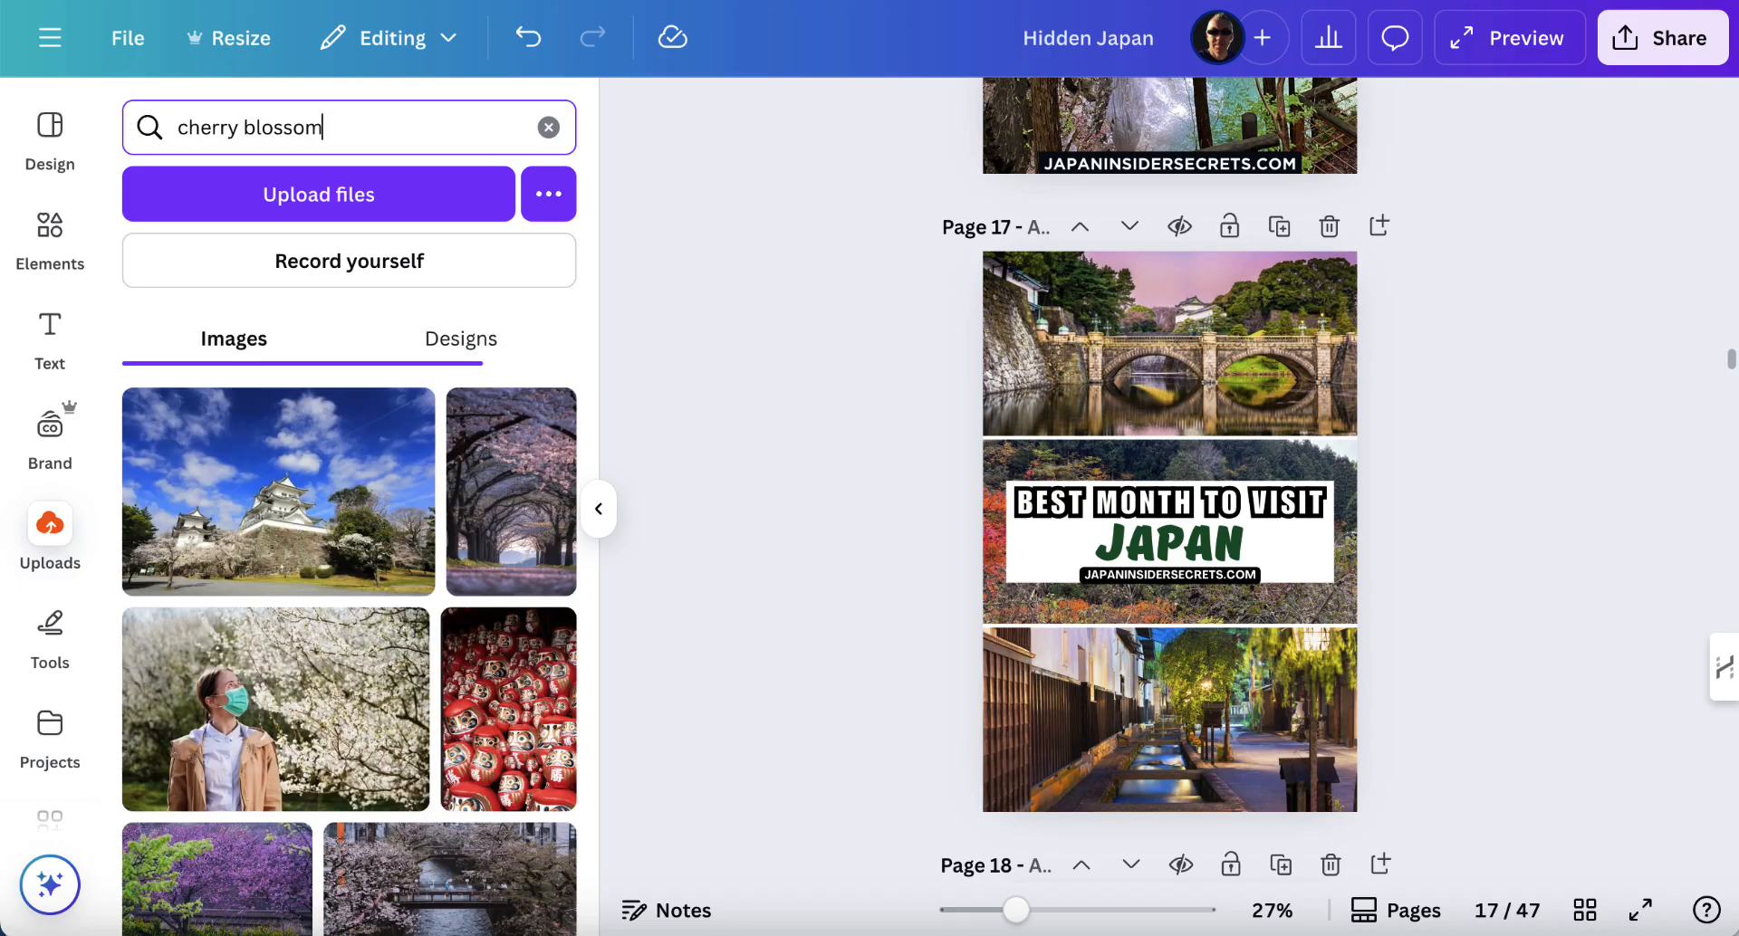
{"action": "scroll", "coordinate": [303, 680], "scroll_direction": "down", "scroll_amount": 3}
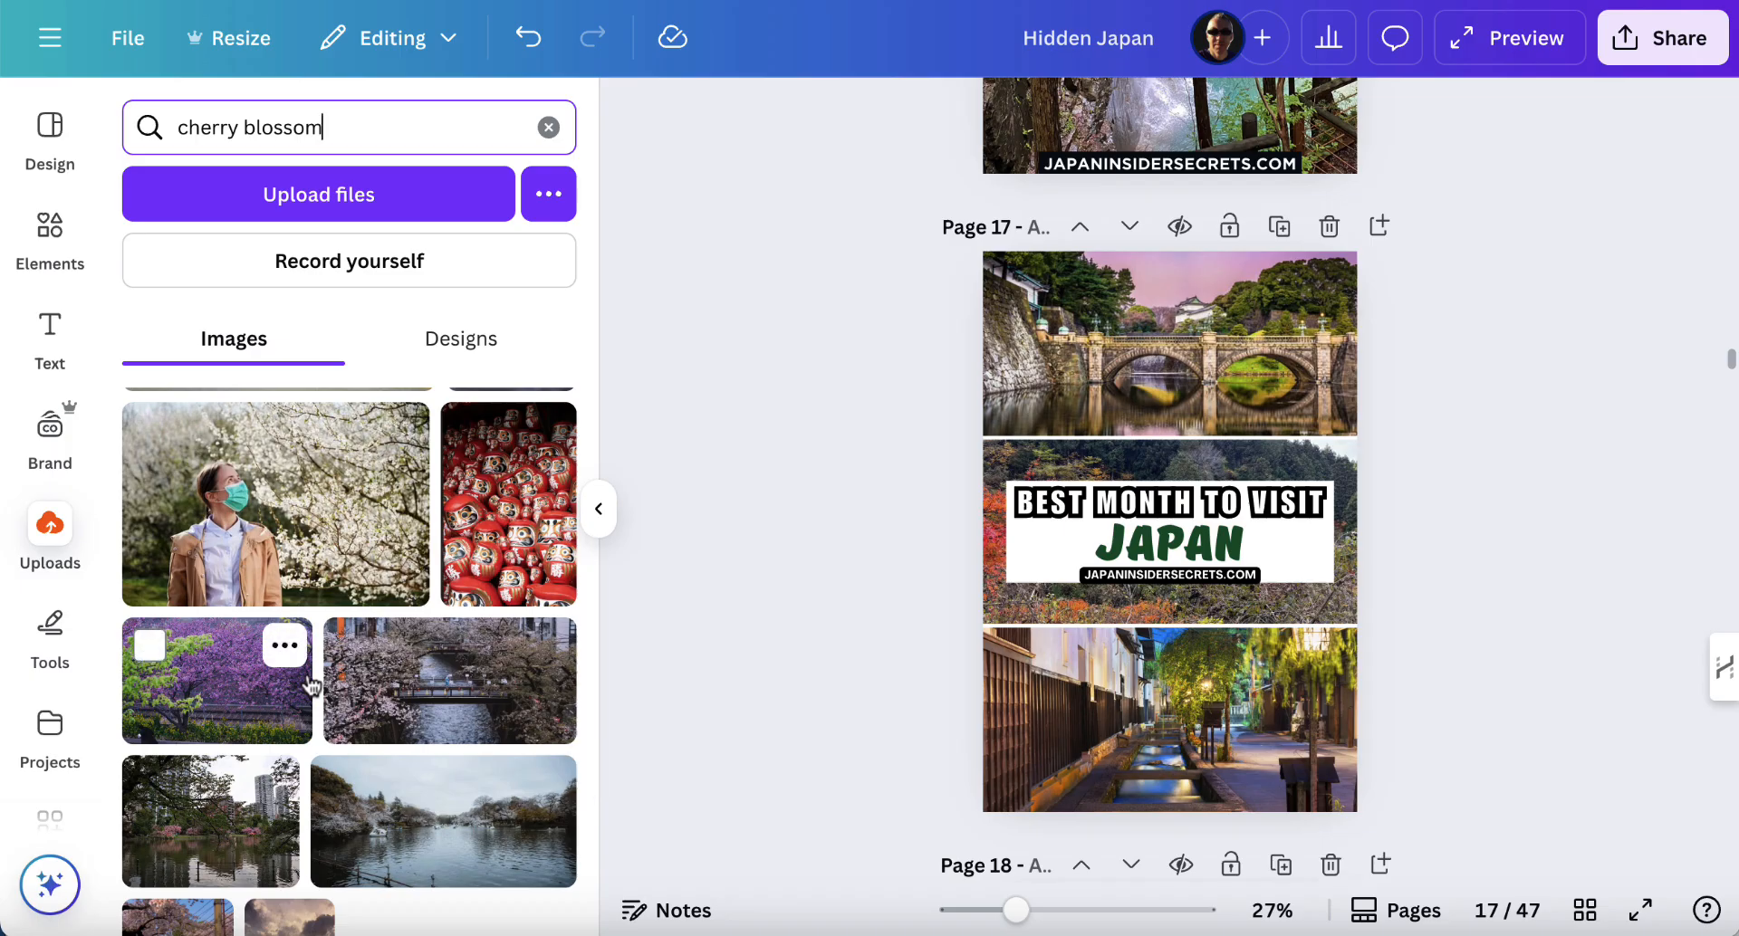
{"action": "scroll", "coordinate": [309, 686], "scroll_direction": "down", "scroll_amount": 2}
{"action": "scroll", "coordinate": [310, 686], "scroll_direction": "down", "scroll_amount": 3}
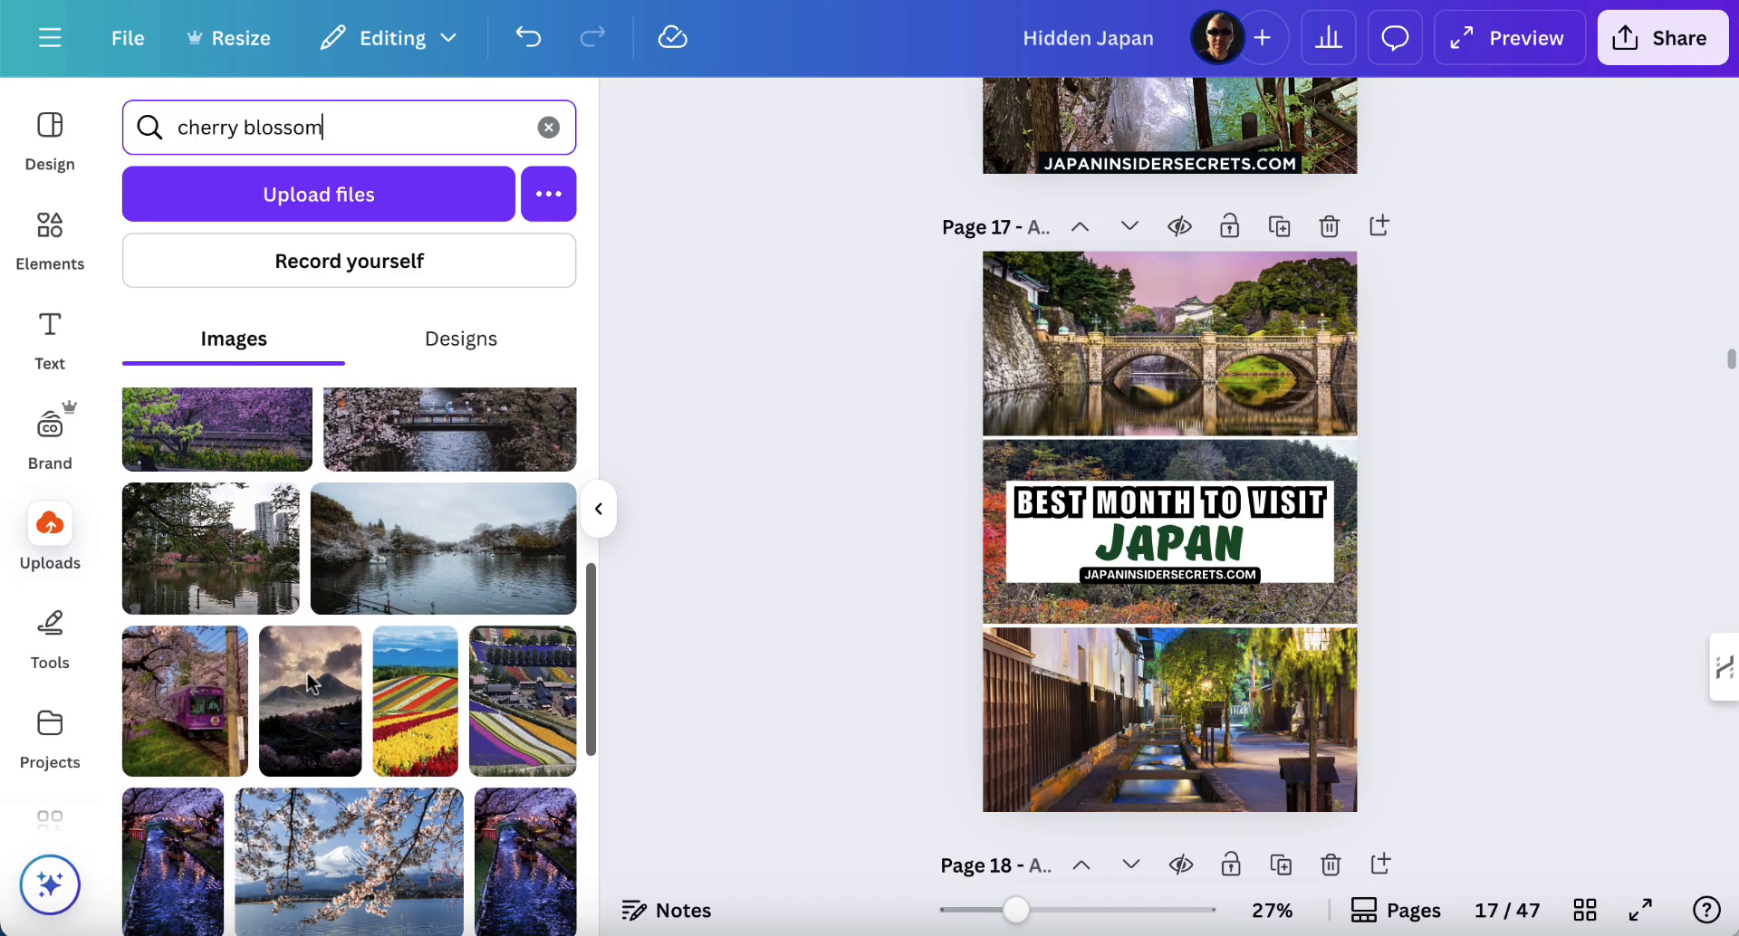
{"action": "scroll", "coordinate": [309, 685], "scroll_direction": "down", "scroll_amount": 2}
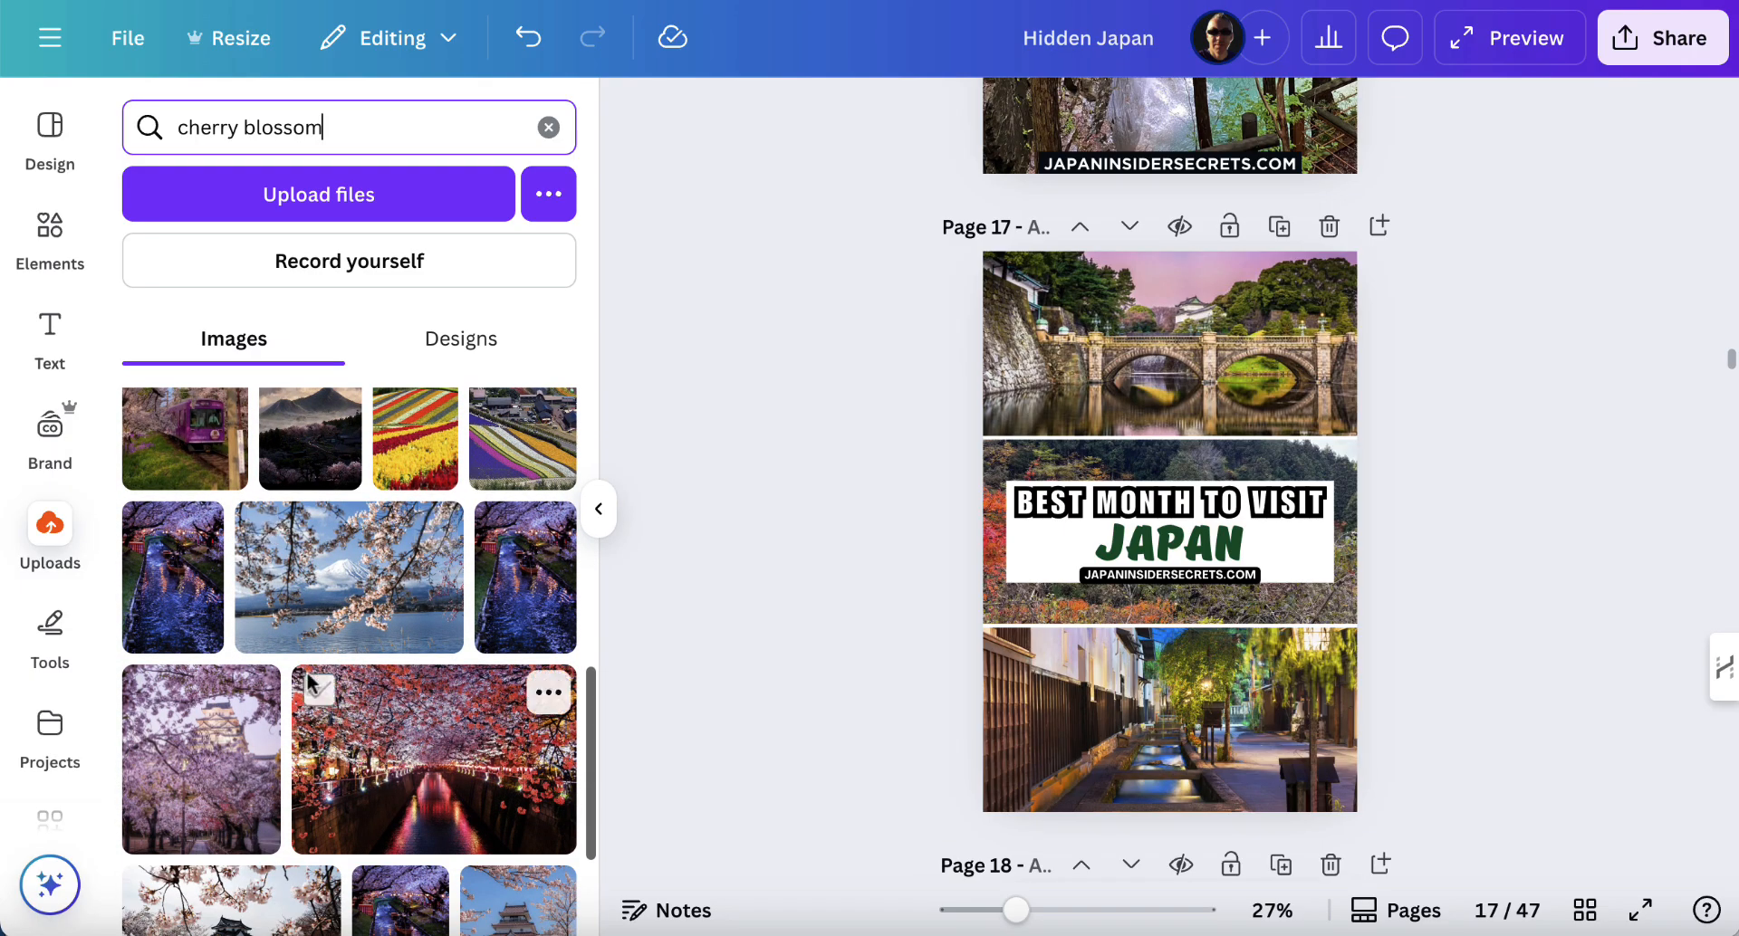
{"action": "left_click_drag", "start_coordinate": [186, 781], "coordinate": [1043, 683]}
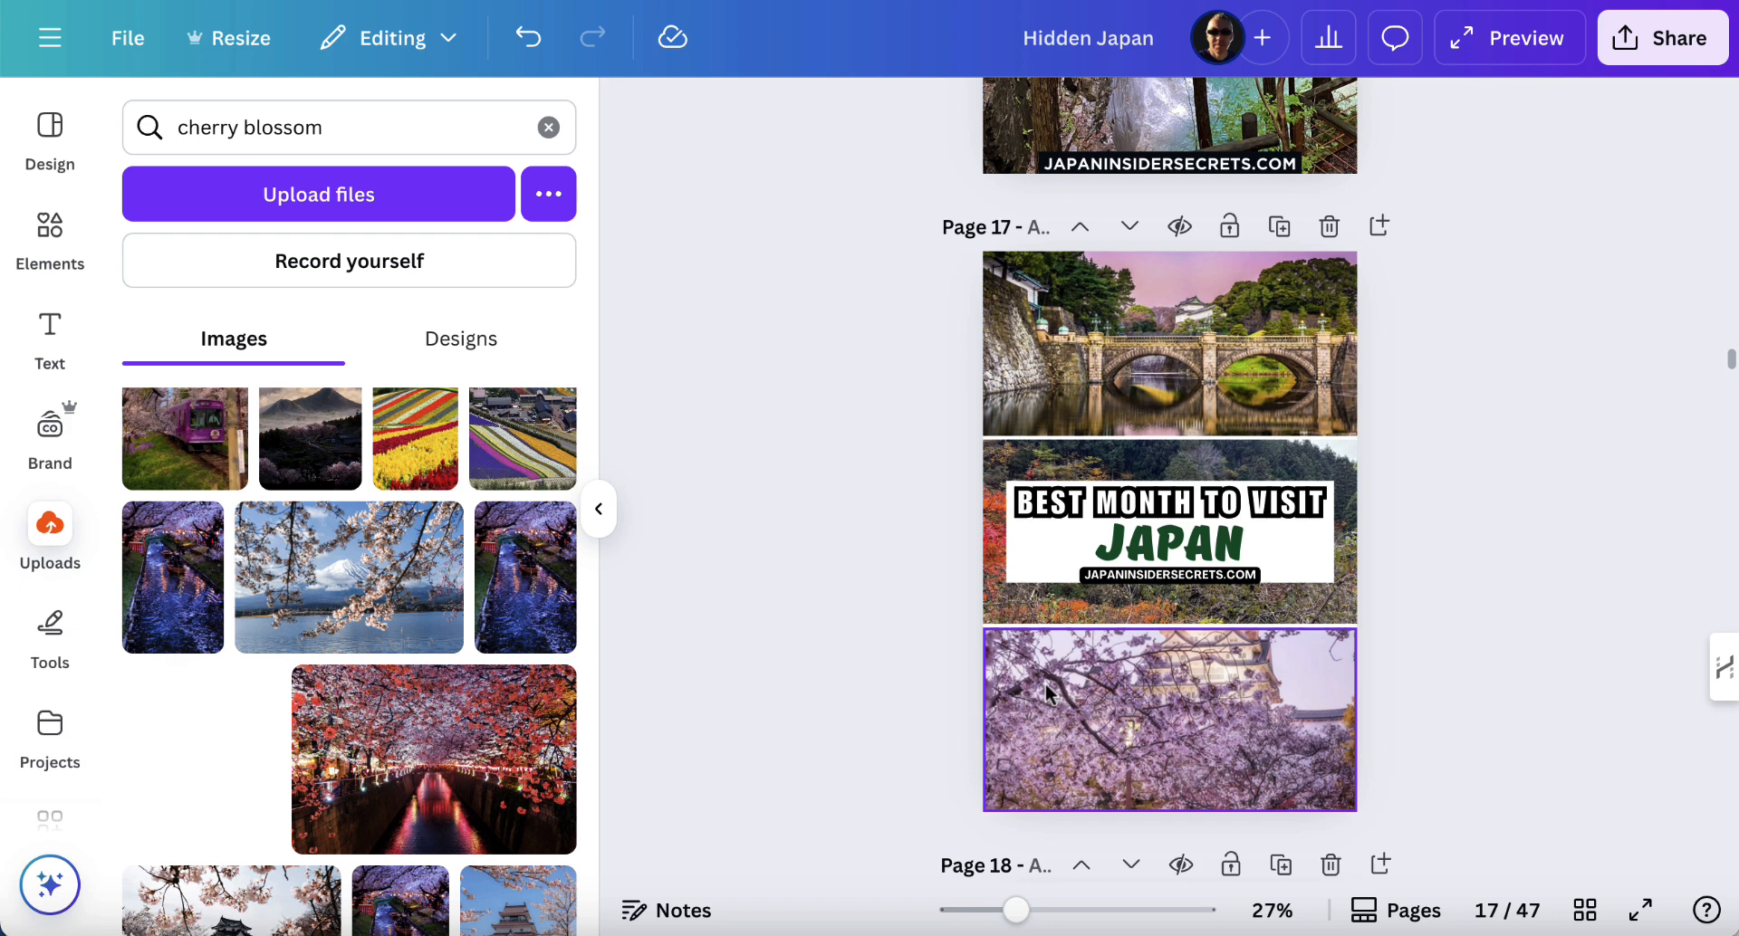
- Reposition the castle photo within its crop so the castle sits fully in the pin's bottom section
{"action": "left_click", "coordinate": [1206, 697]}
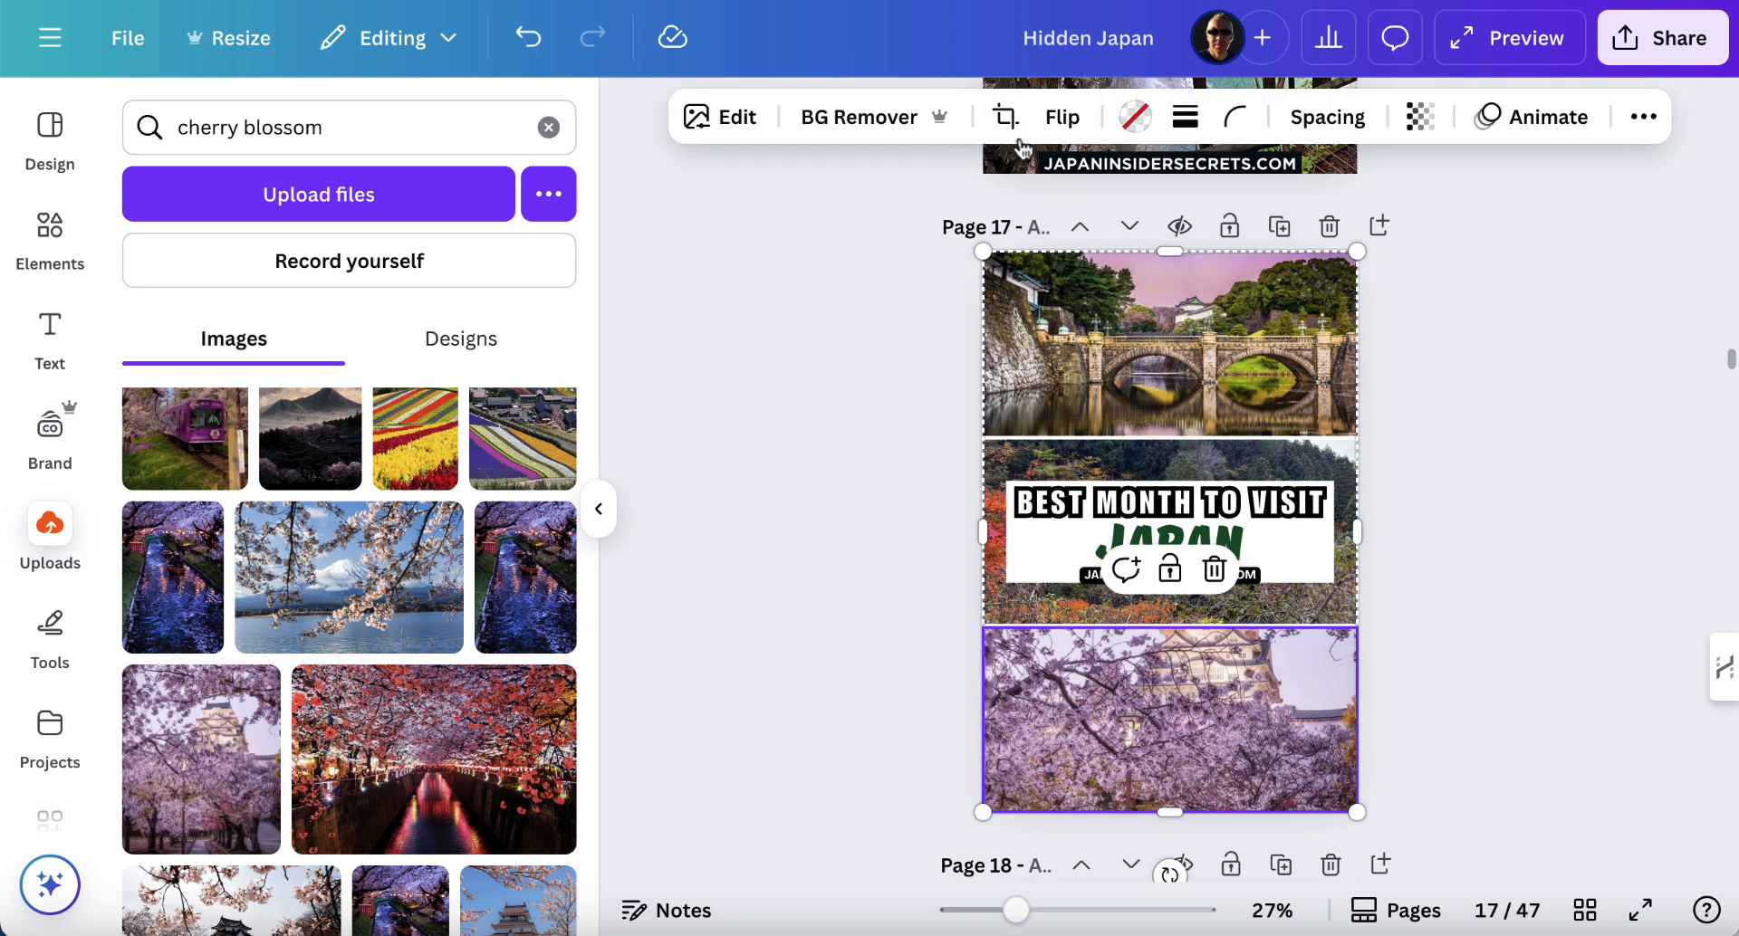
{"action": "left_click", "coordinate": [1002, 117]}
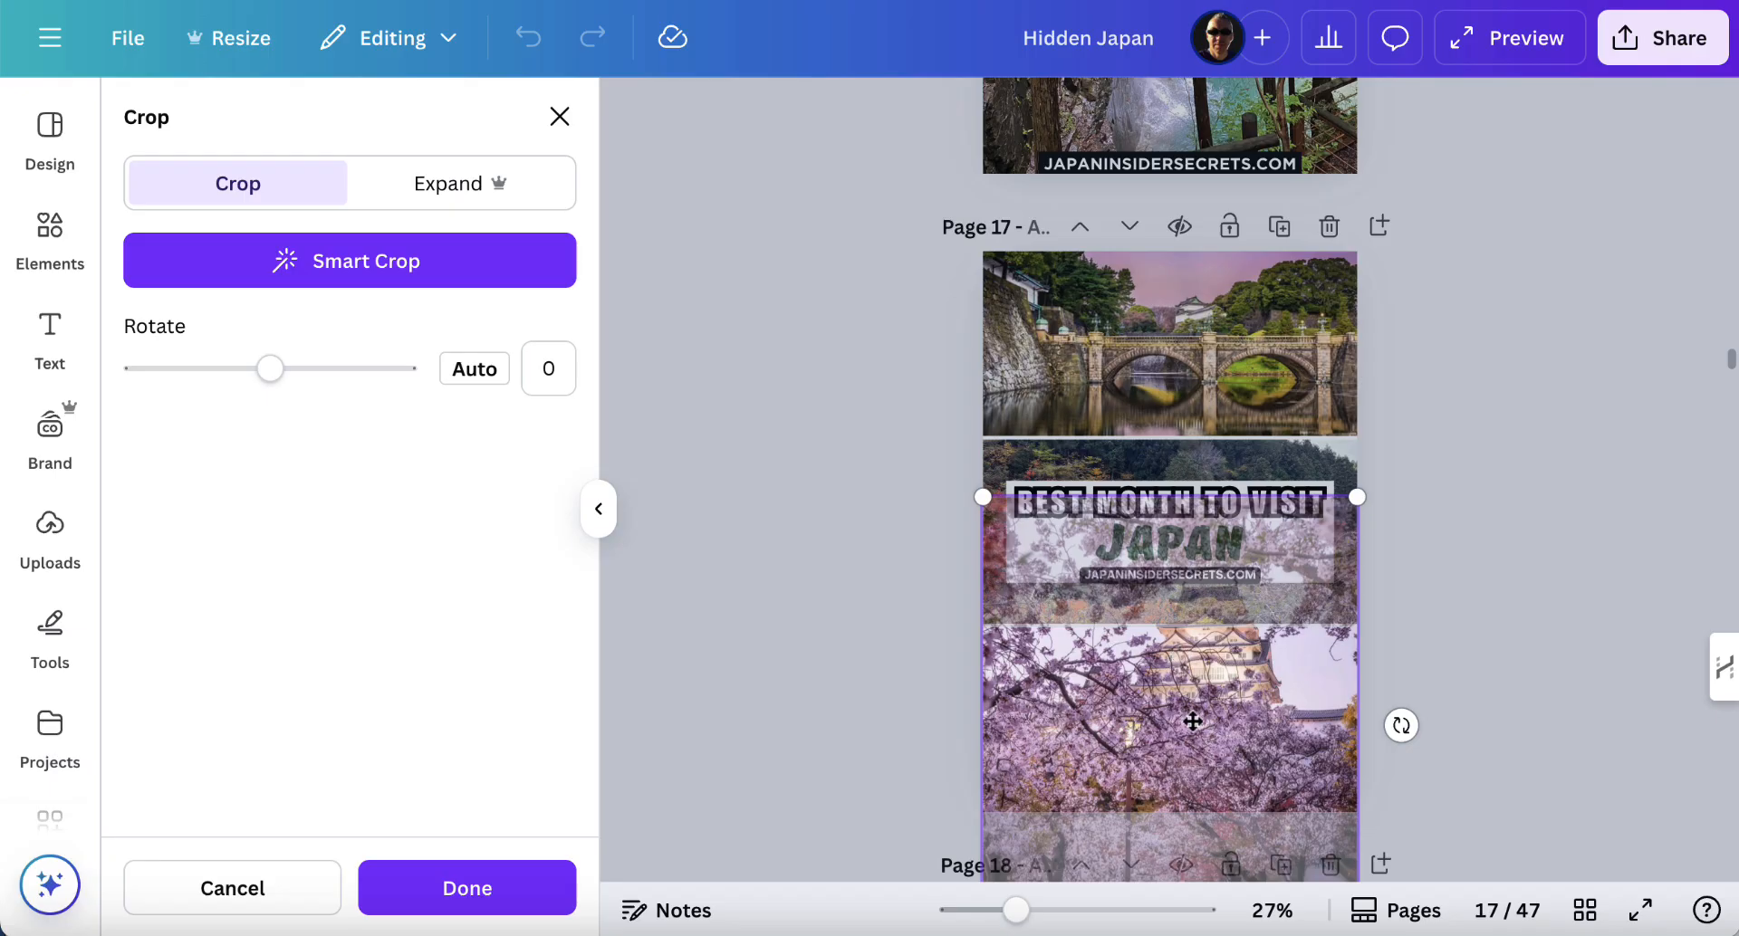
{"action": "left_click_drag", "start_coordinate": [1193, 720], "coordinate": [1187, 815]}
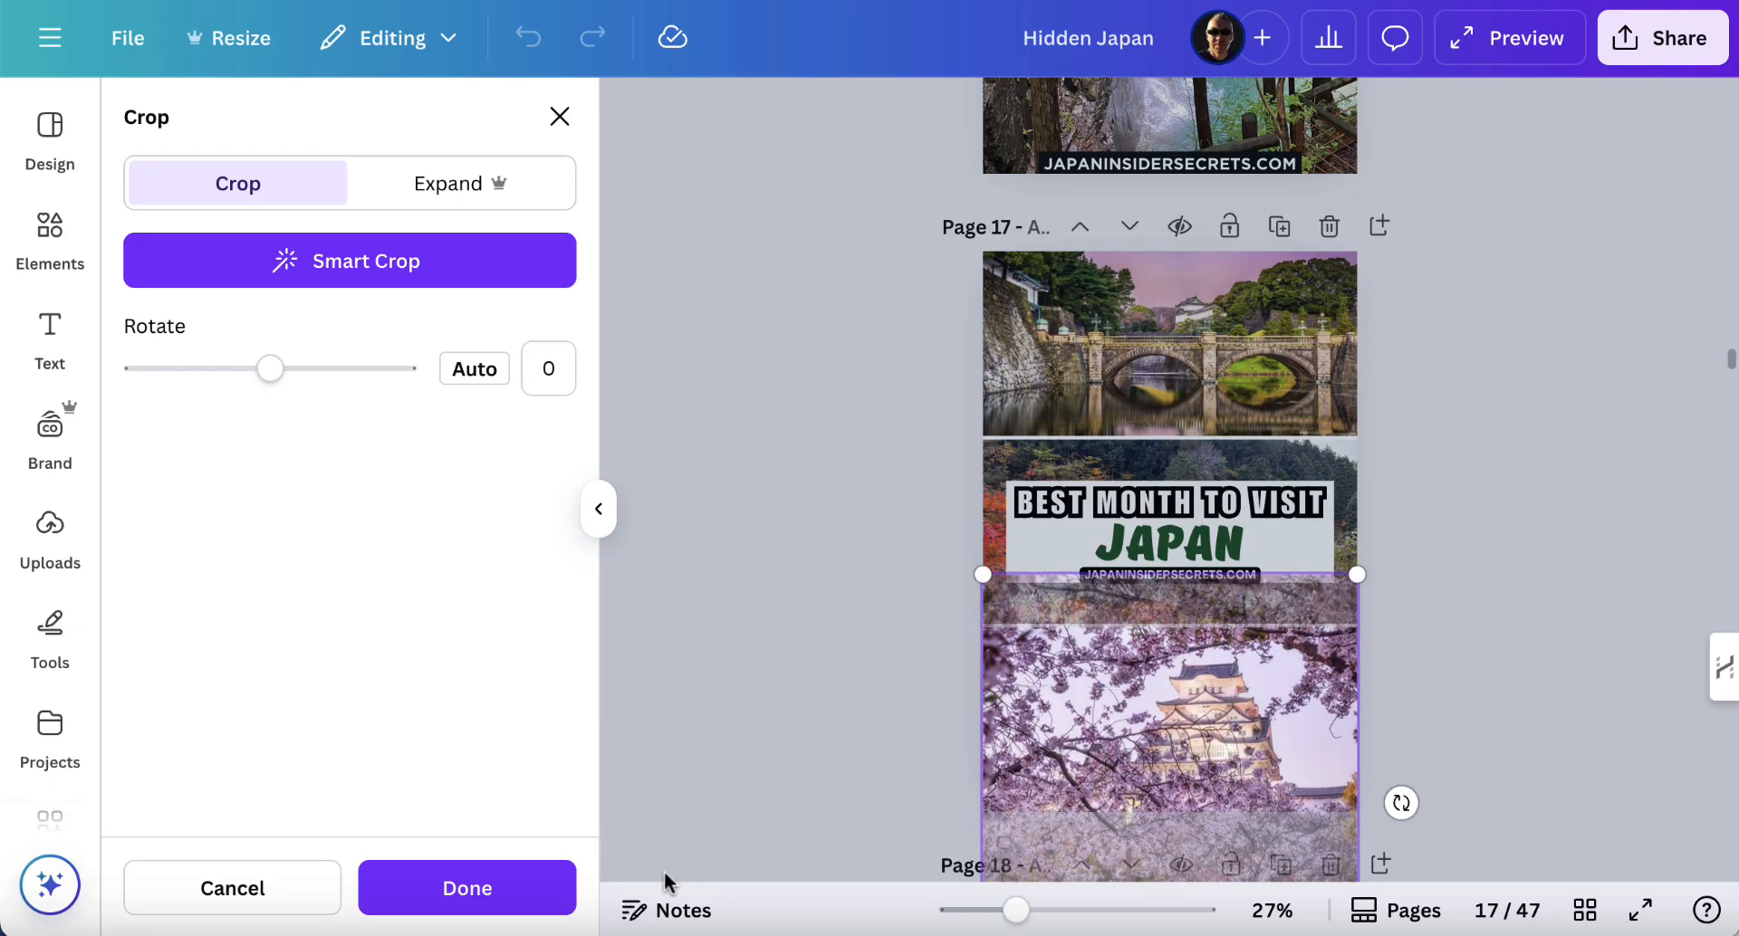
{"action": "left_click", "coordinate": [467, 888]}
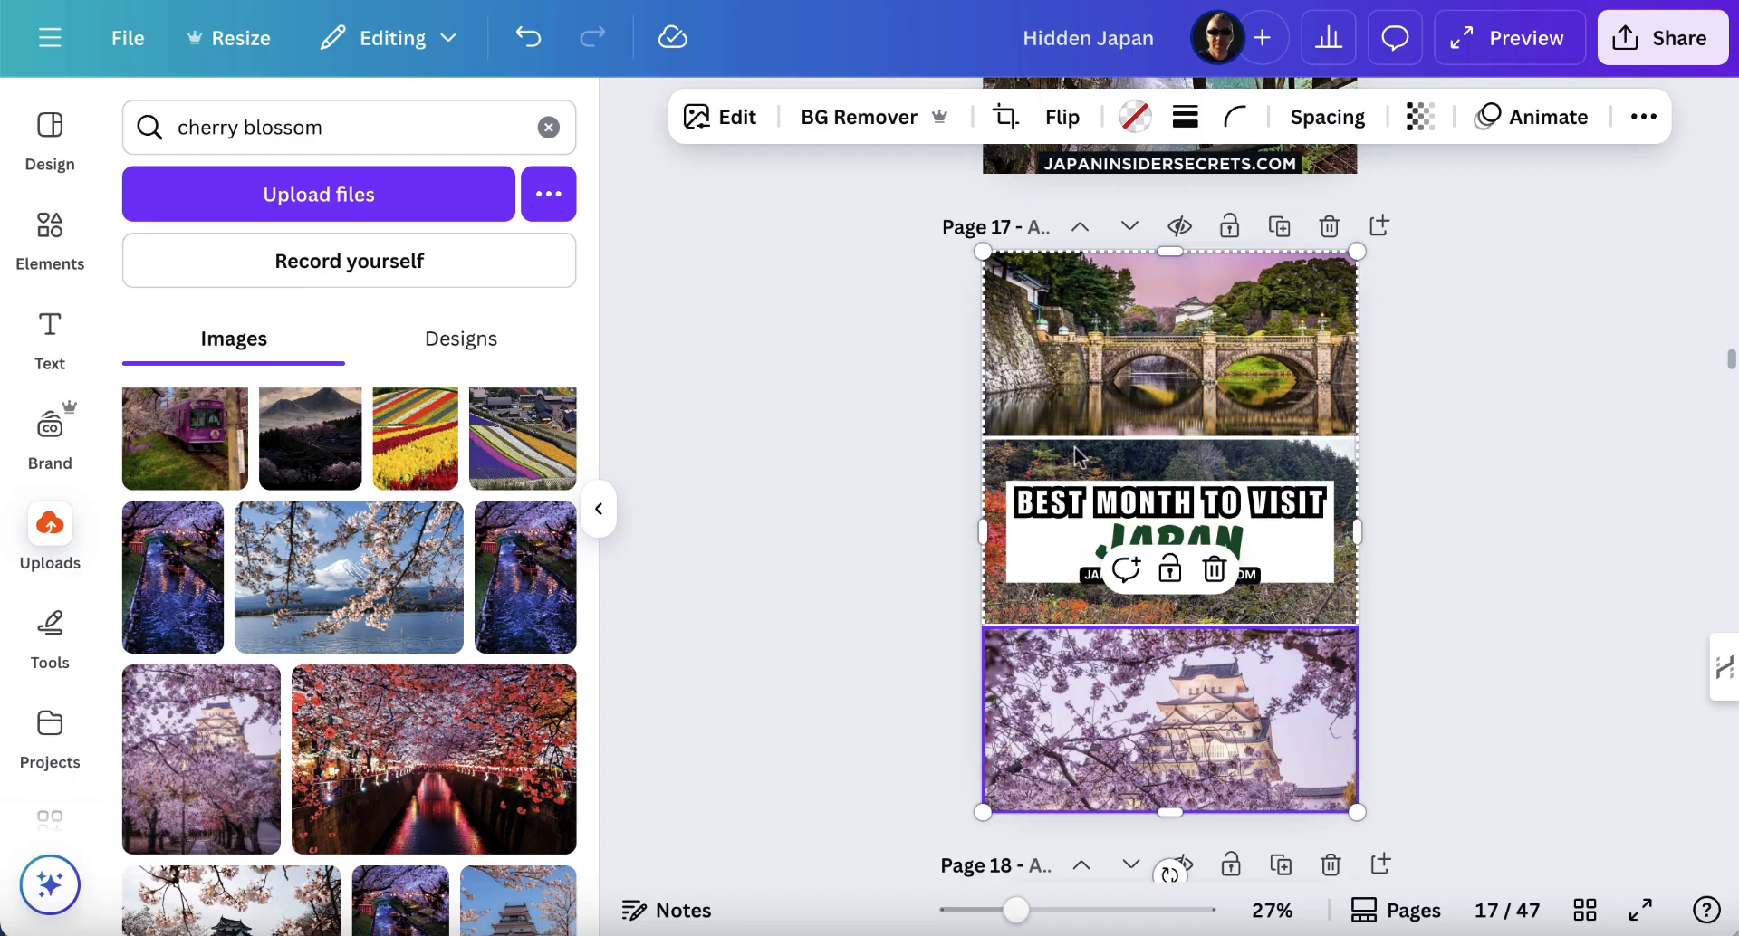
- Search the uploads for "autumn" and place an autumn foliage hillside photo in the middle section of the page 17 pin
{"action": "left_click", "coordinate": [345, 120]}
{"action": "key", "text": "ctrl+a"}
{"action": "type", "text": "a"}
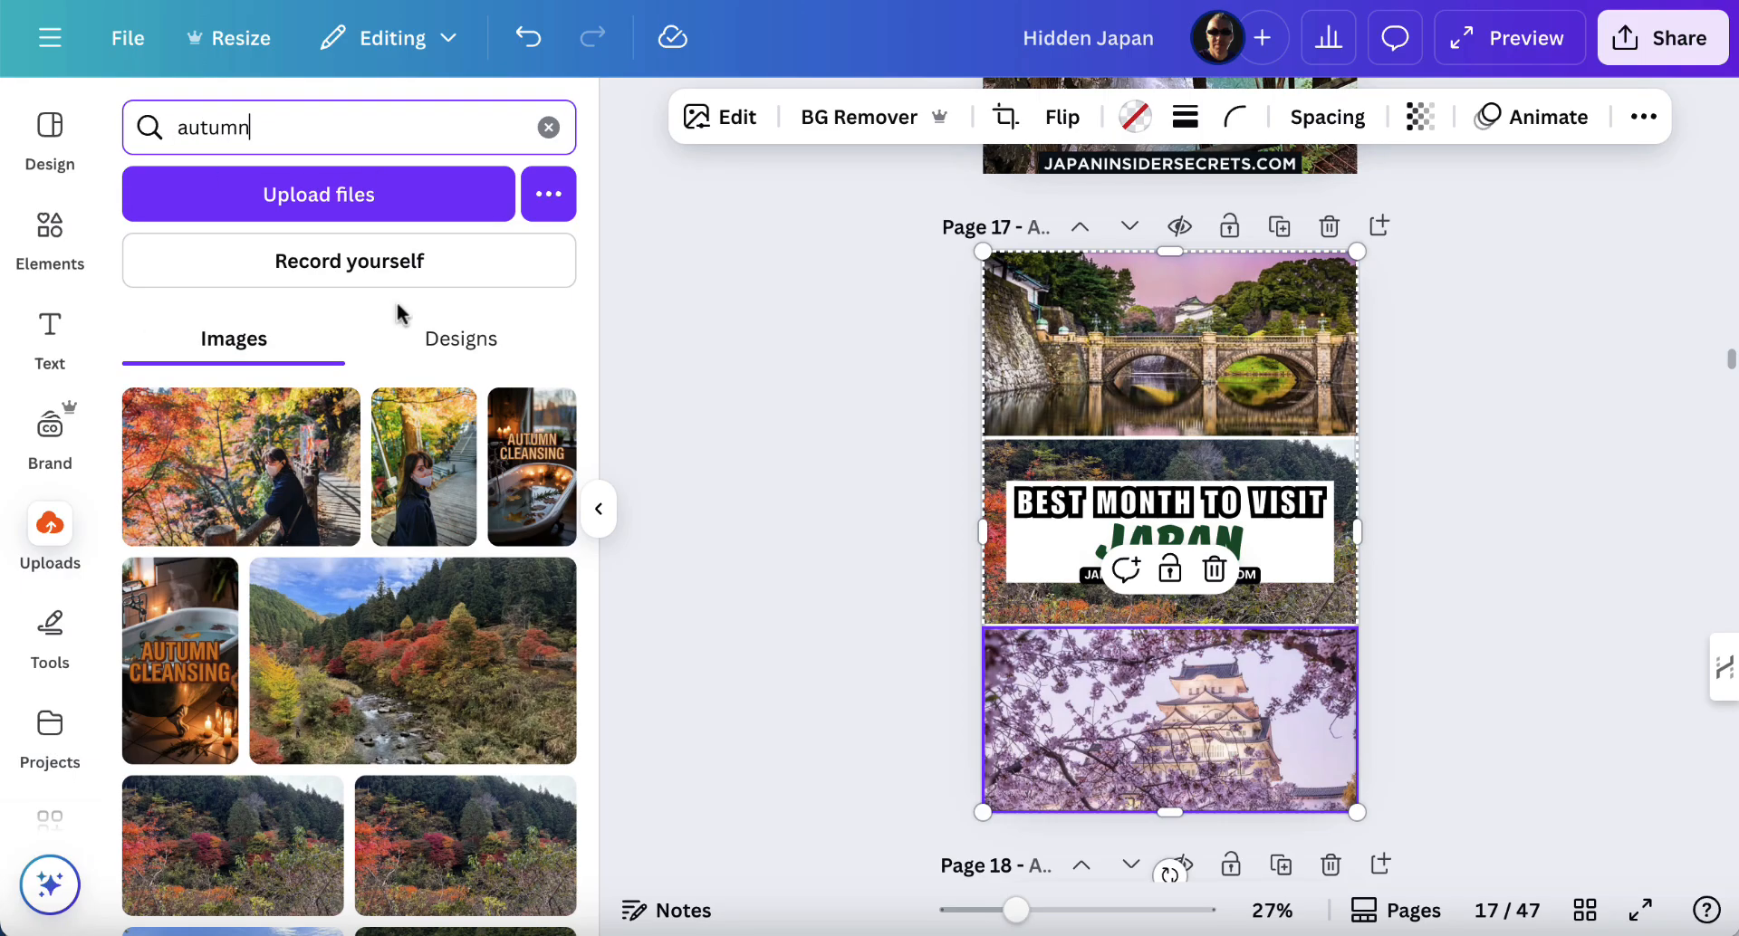
{"action": "scroll", "coordinate": [369, 690], "scroll_direction": "down", "scroll_amount": 2}
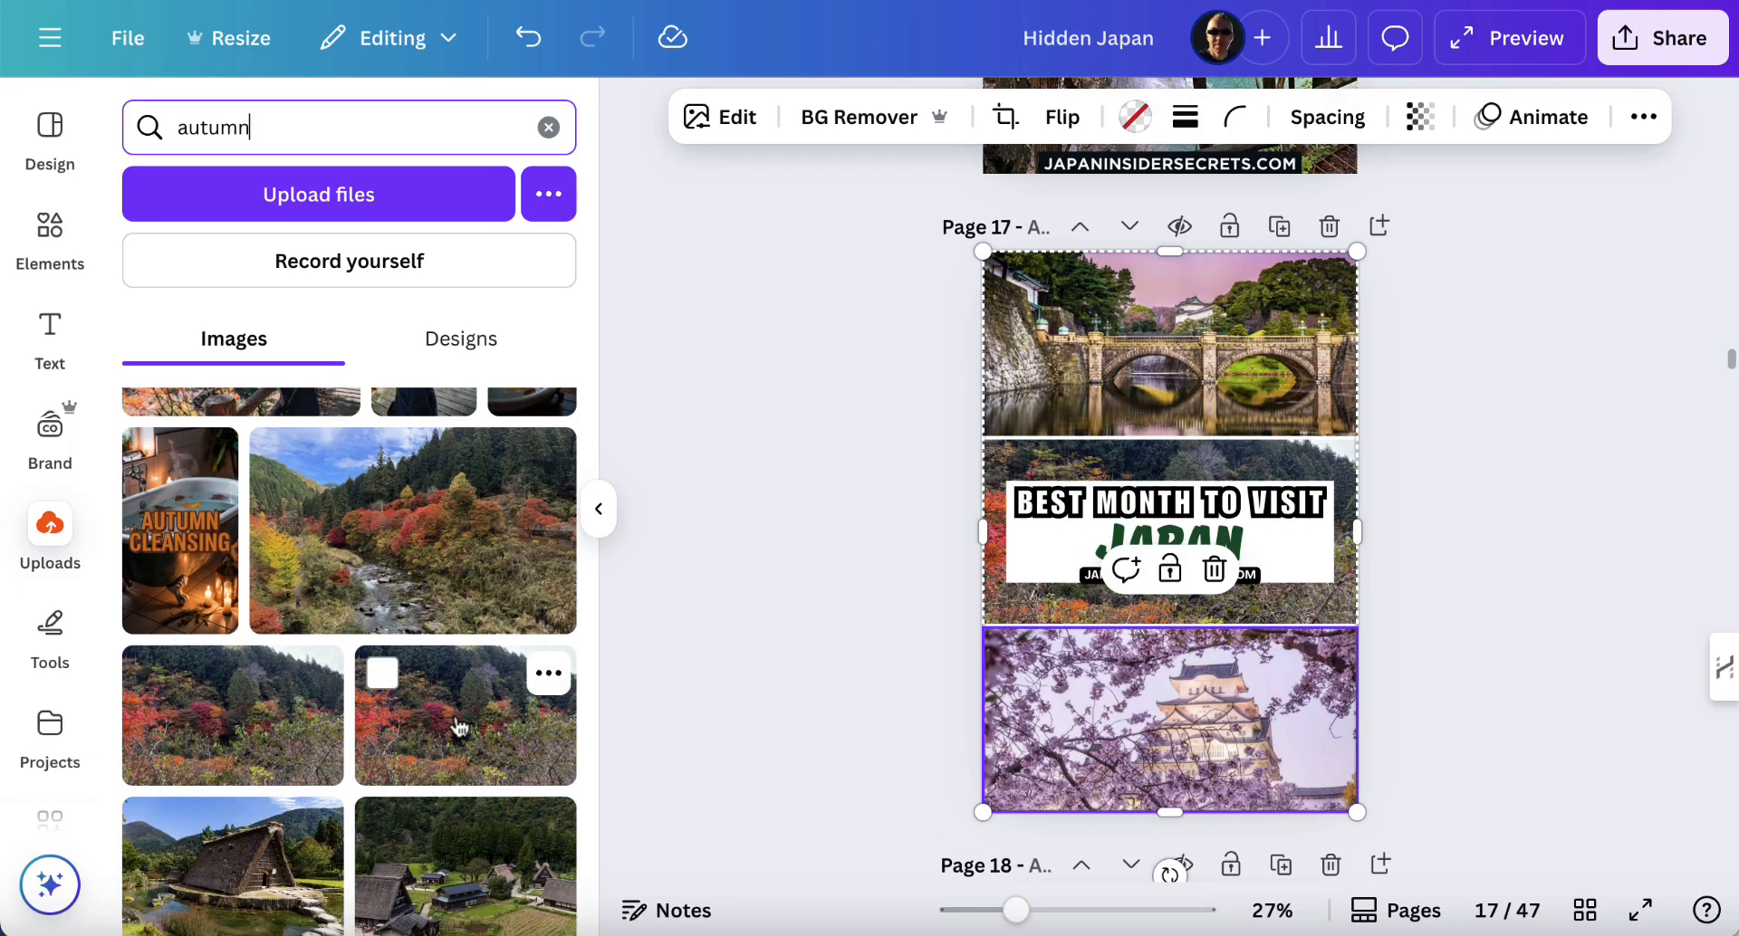
{"action": "left_click_drag", "start_coordinate": [457, 720], "coordinate": [1014, 488]}
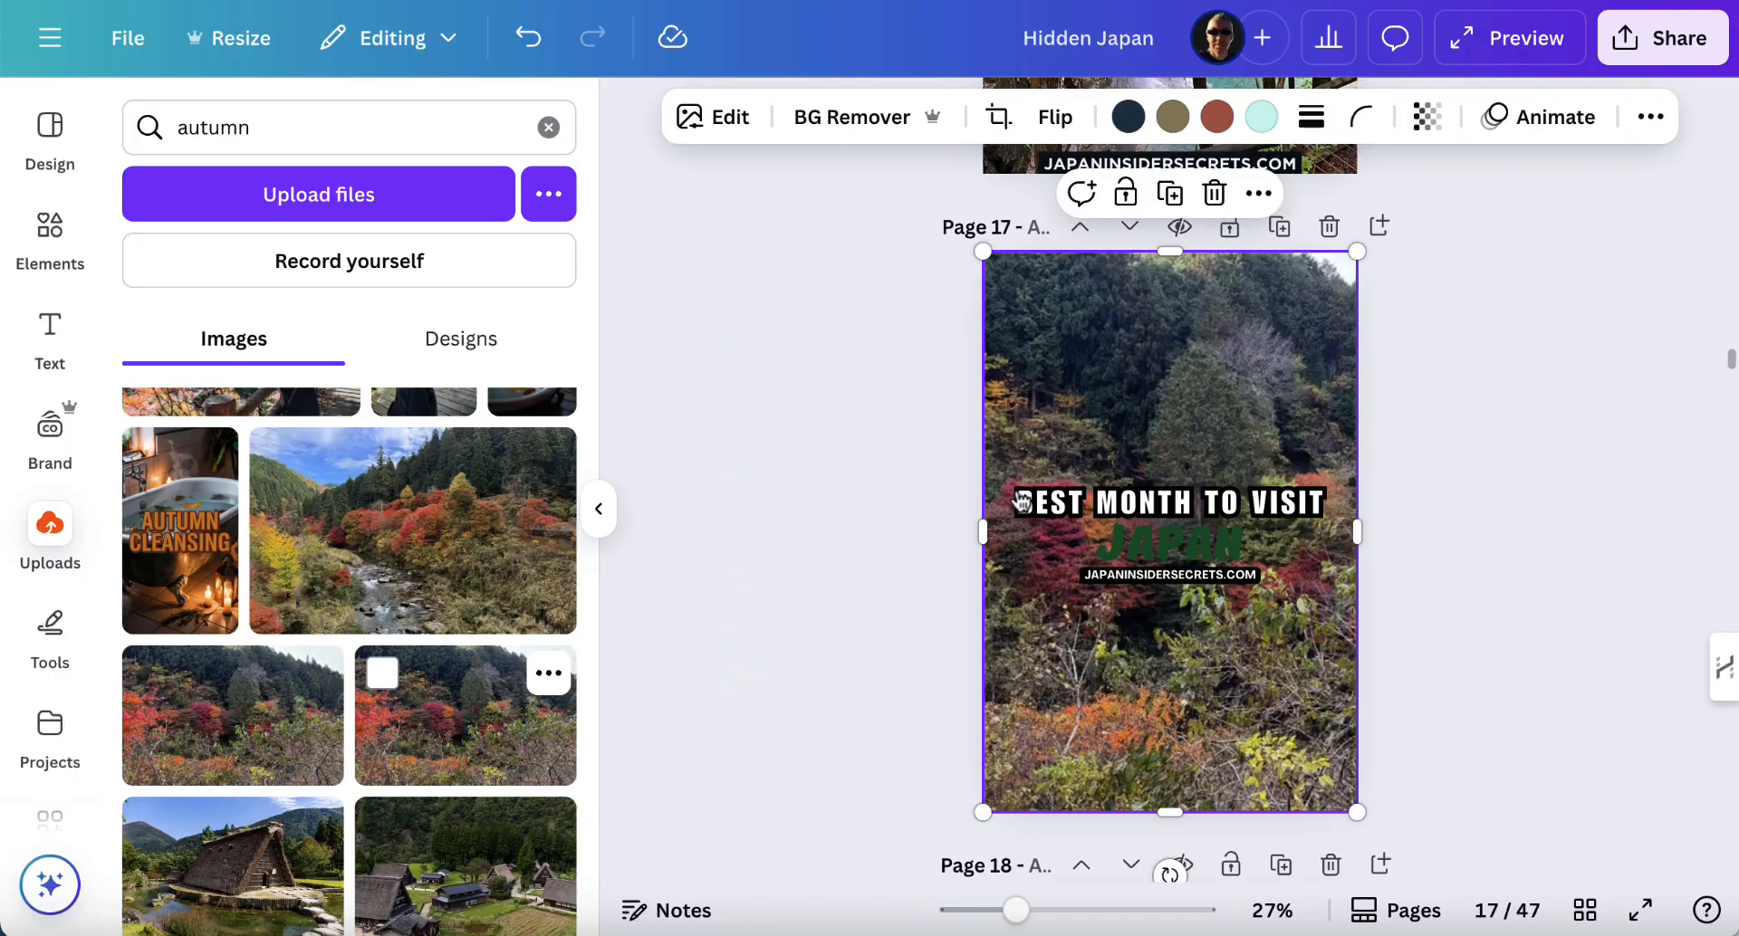
{"action": "left_click", "coordinate": [521, 36]}
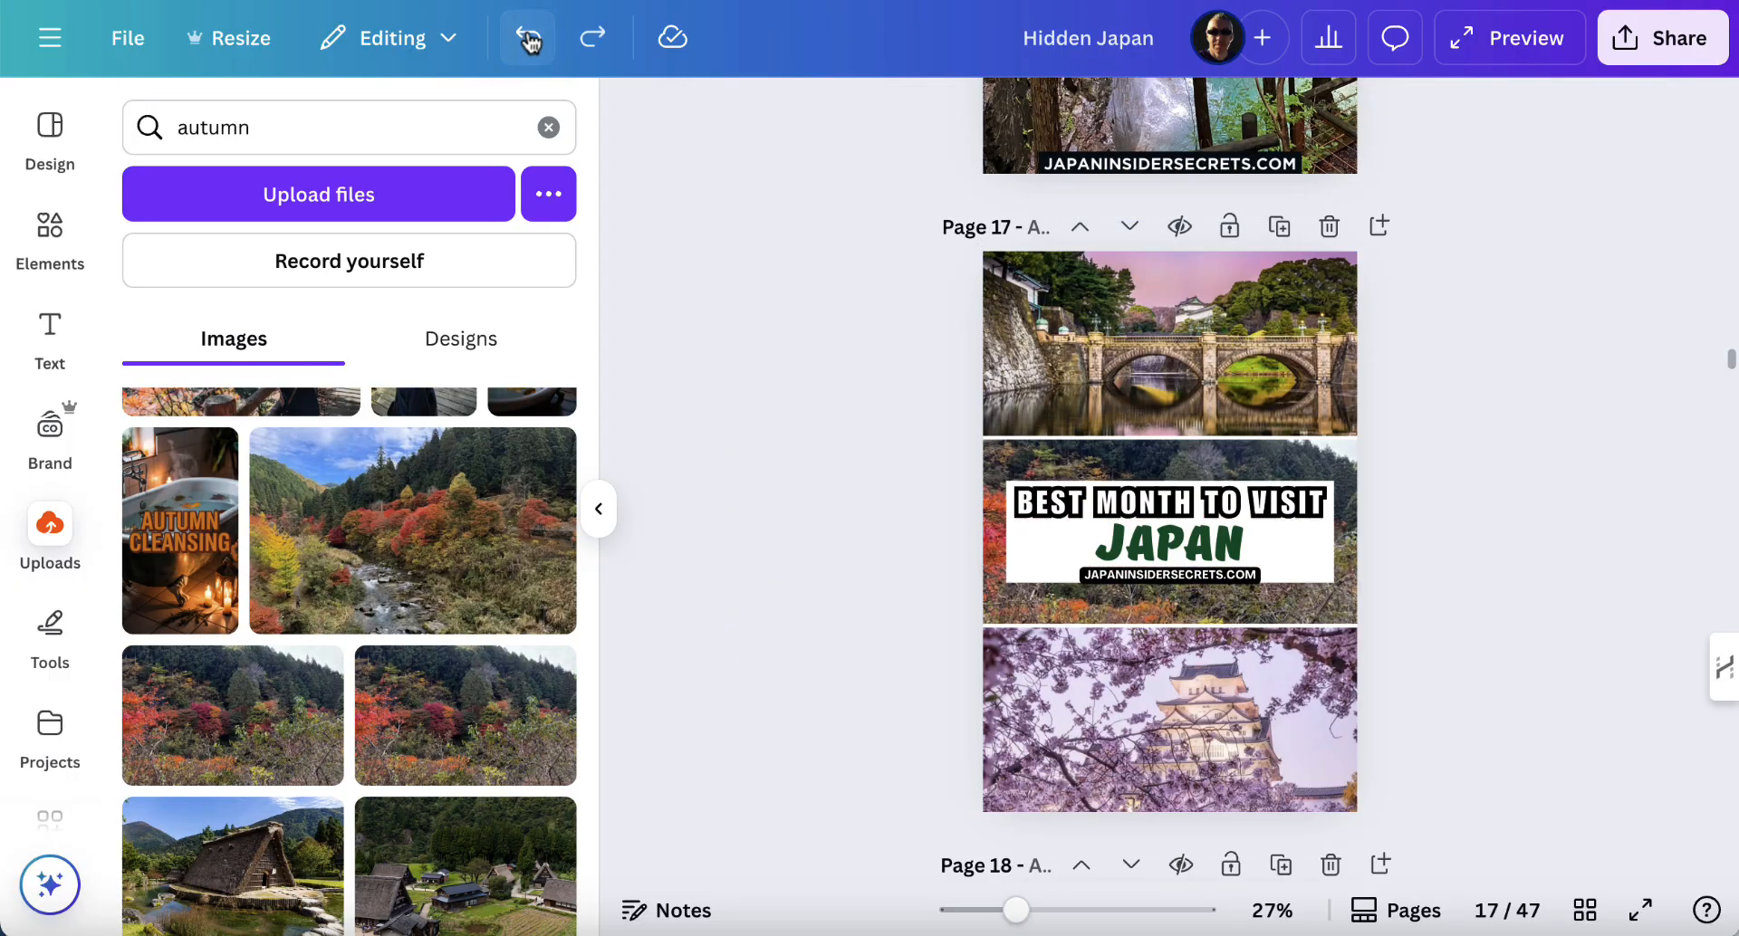
{"action": "left_click_drag", "start_coordinate": [262, 716], "coordinate": [1071, 465]}
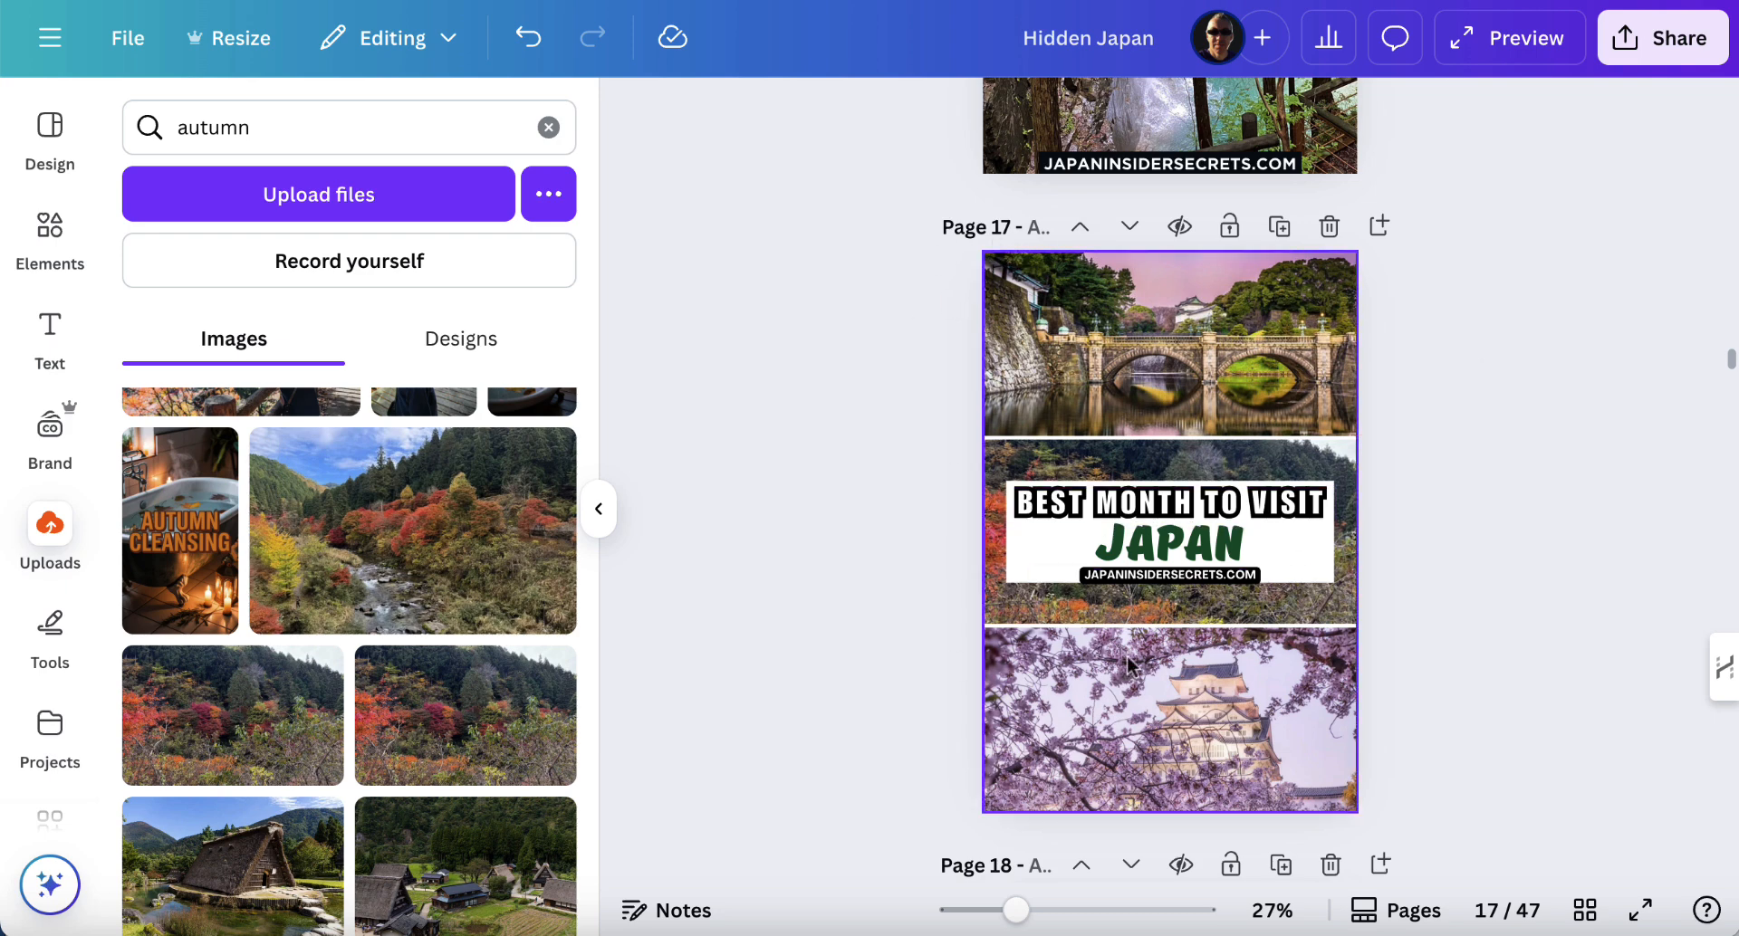
- Move the "A Day Trip to Lake Biwa" template page up two positions, directly below the finished page 17 pin
{"action": "scroll", "coordinate": [1199, 579], "scroll_direction": "down", "scroll_amount": 2}
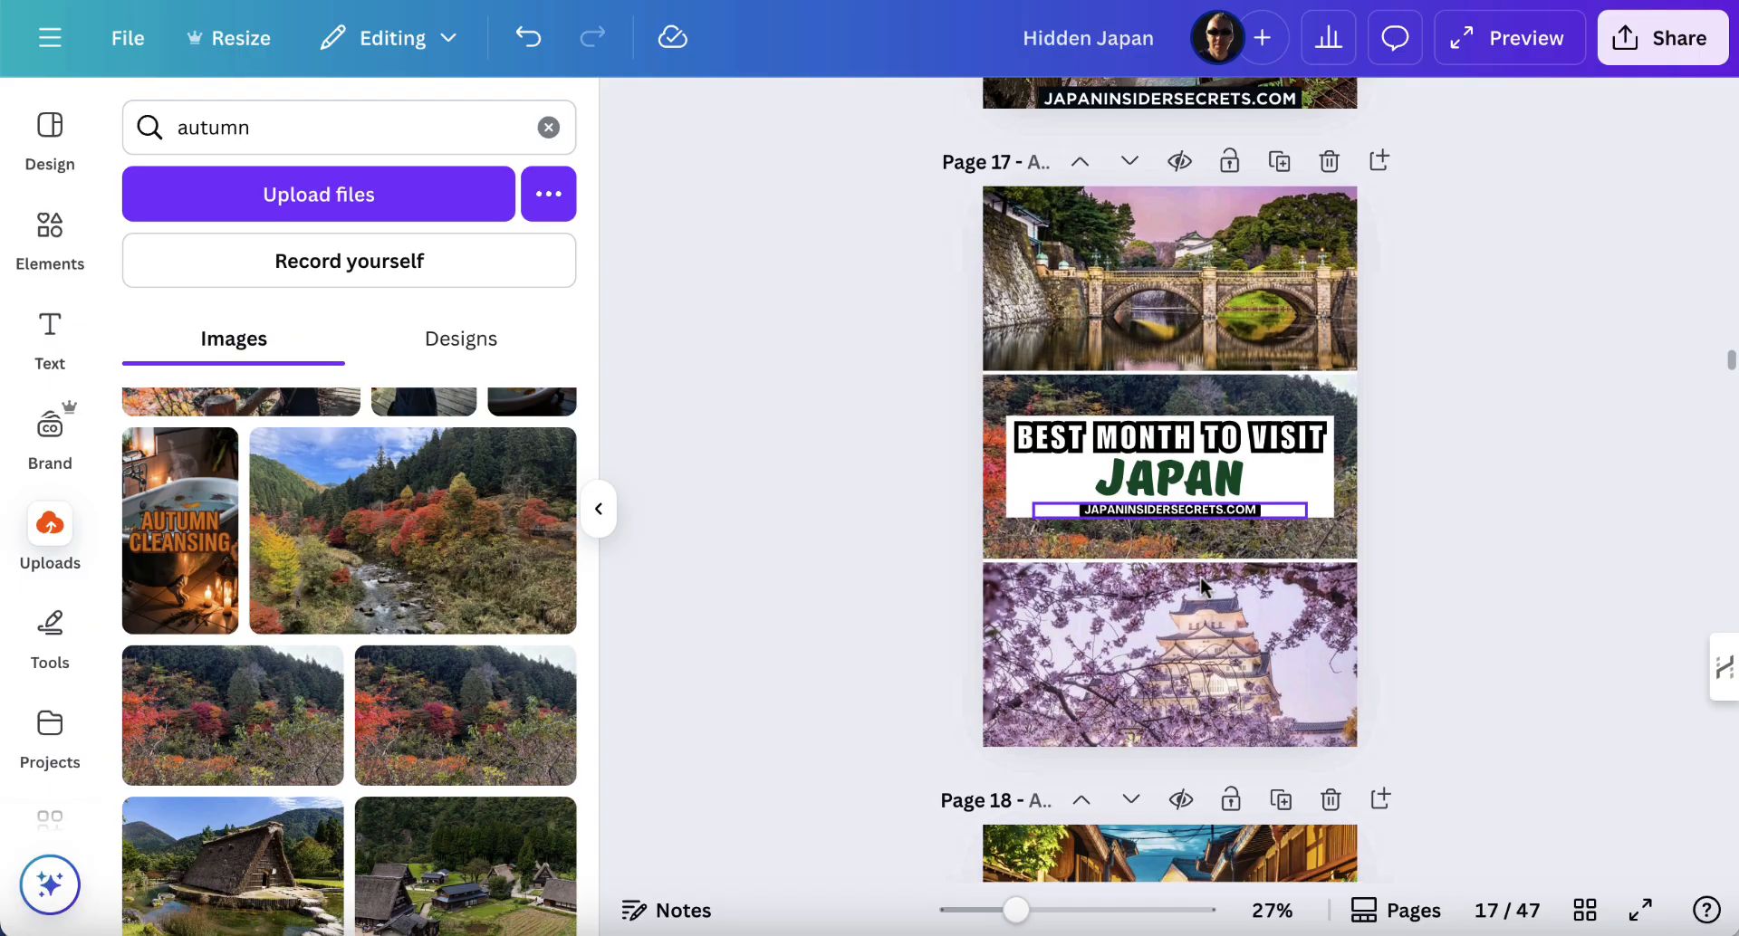
{"action": "scroll", "coordinate": [1199, 576], "scroll_direction": "down", "scroll_amount": 8}
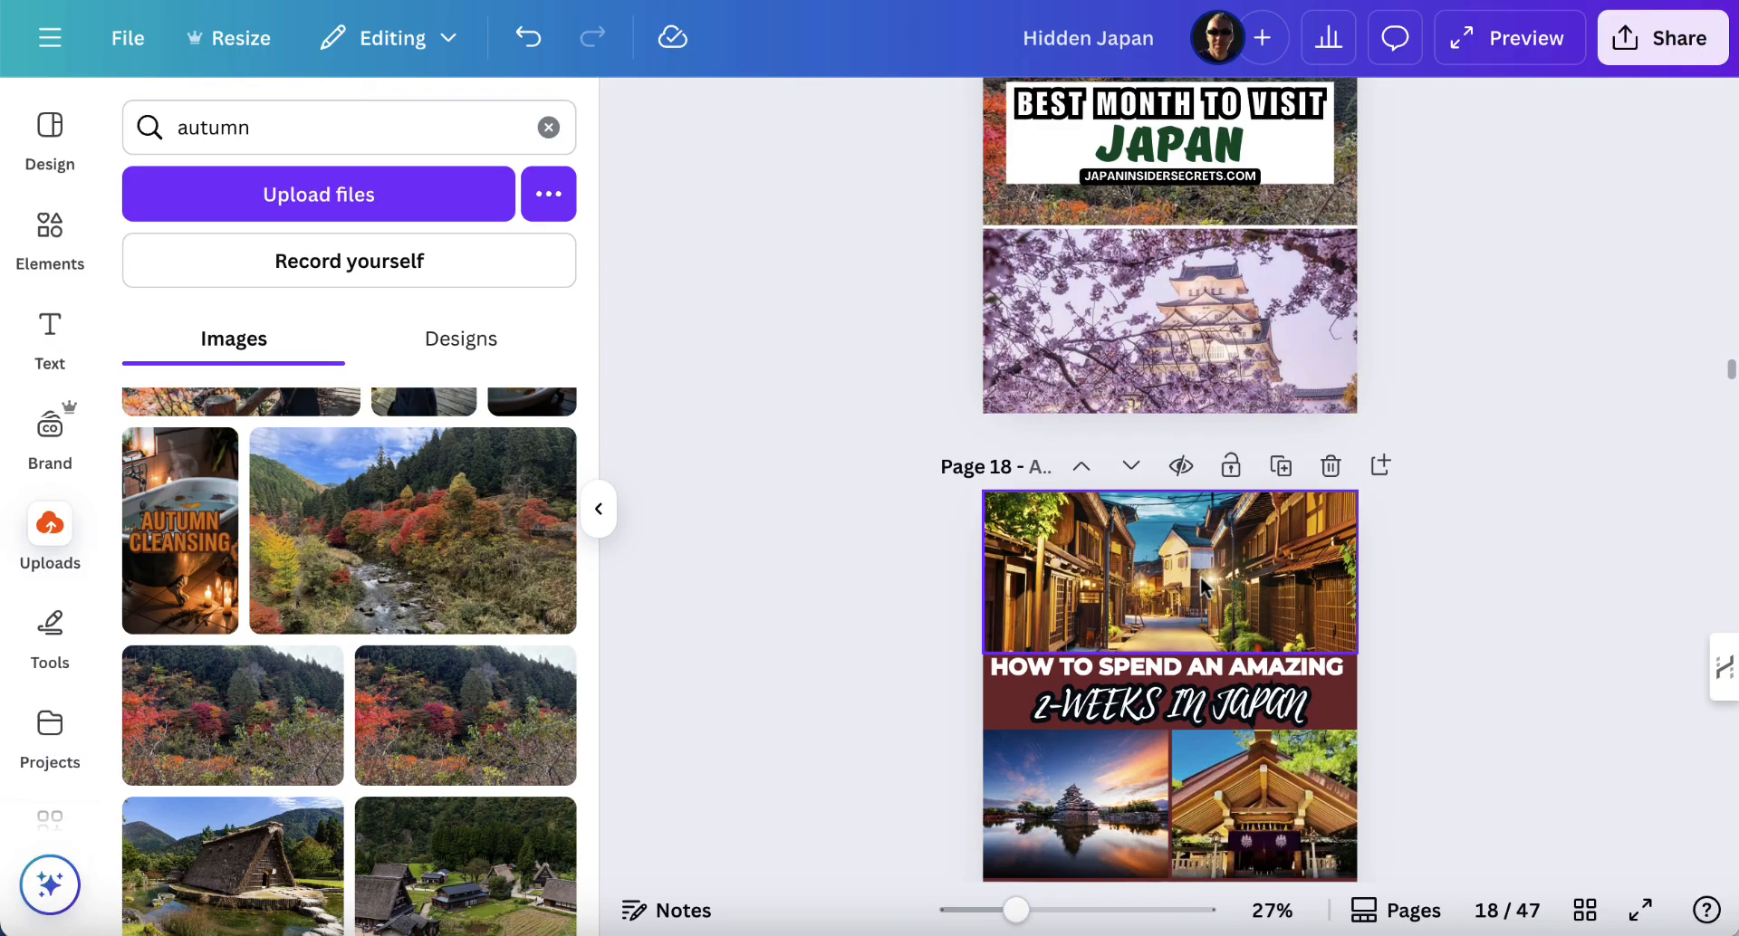
{"action": "scroll", "coordinate": [1201, 586], "scroll_direction": "up", "scroll_amount": 1}
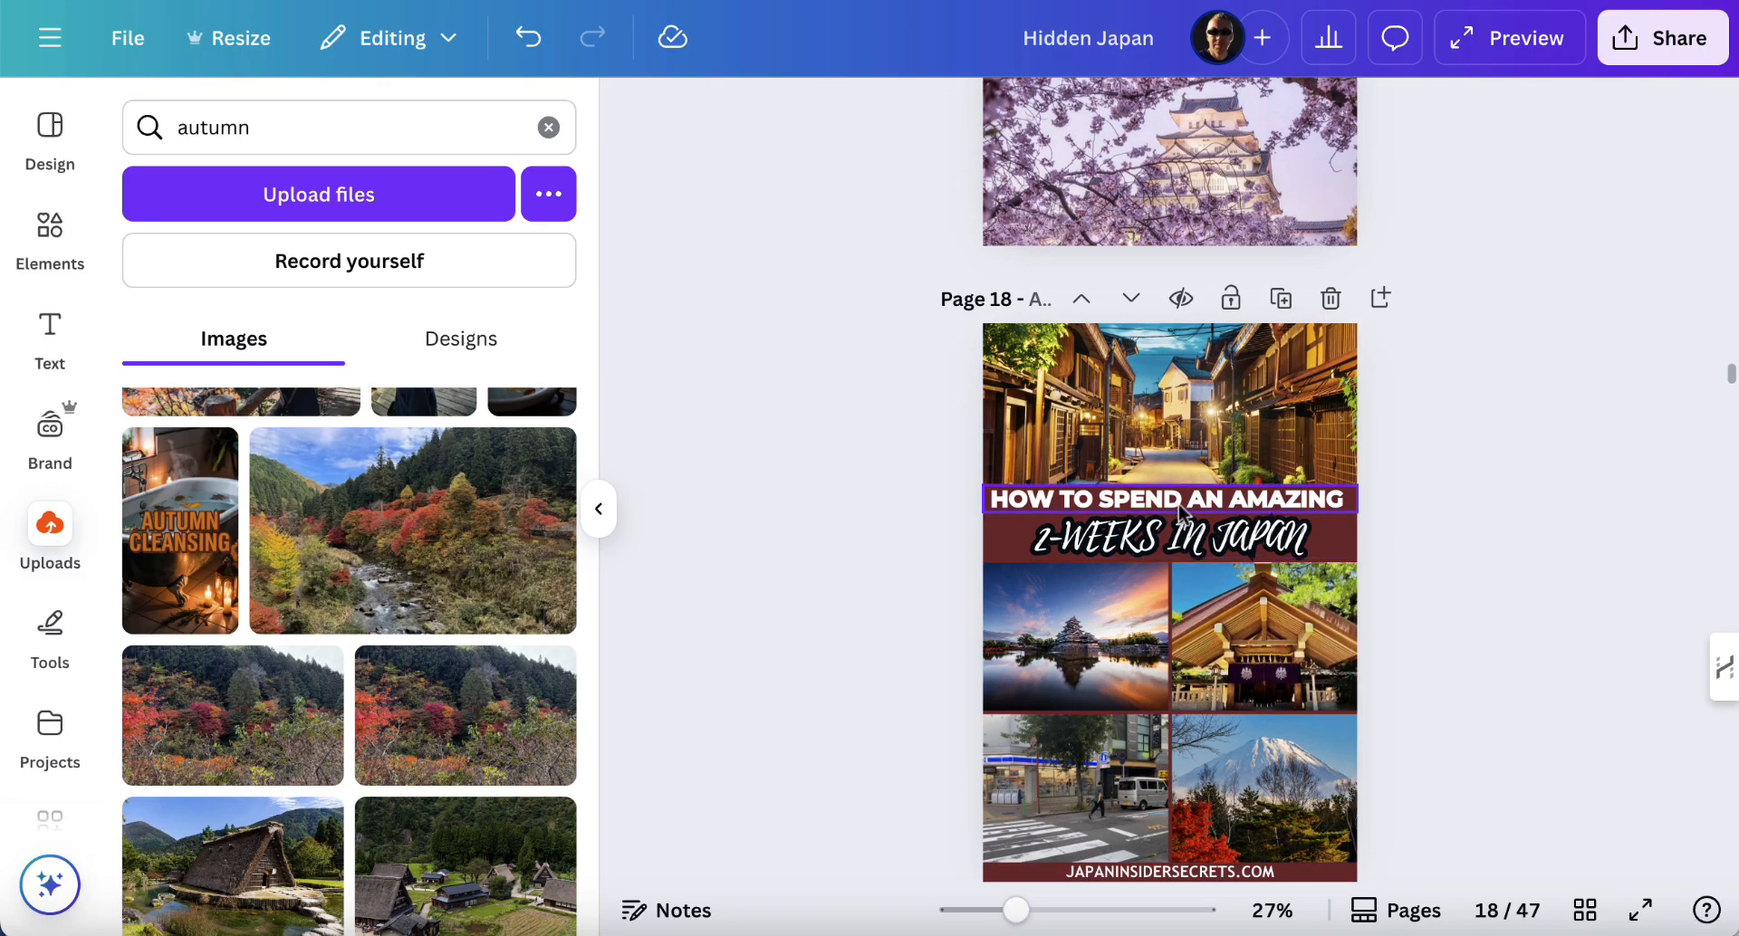
{"action": "scroll", "coordinate": [1178, 516], "scroll_direction": "down", "scroll_amount": 18}
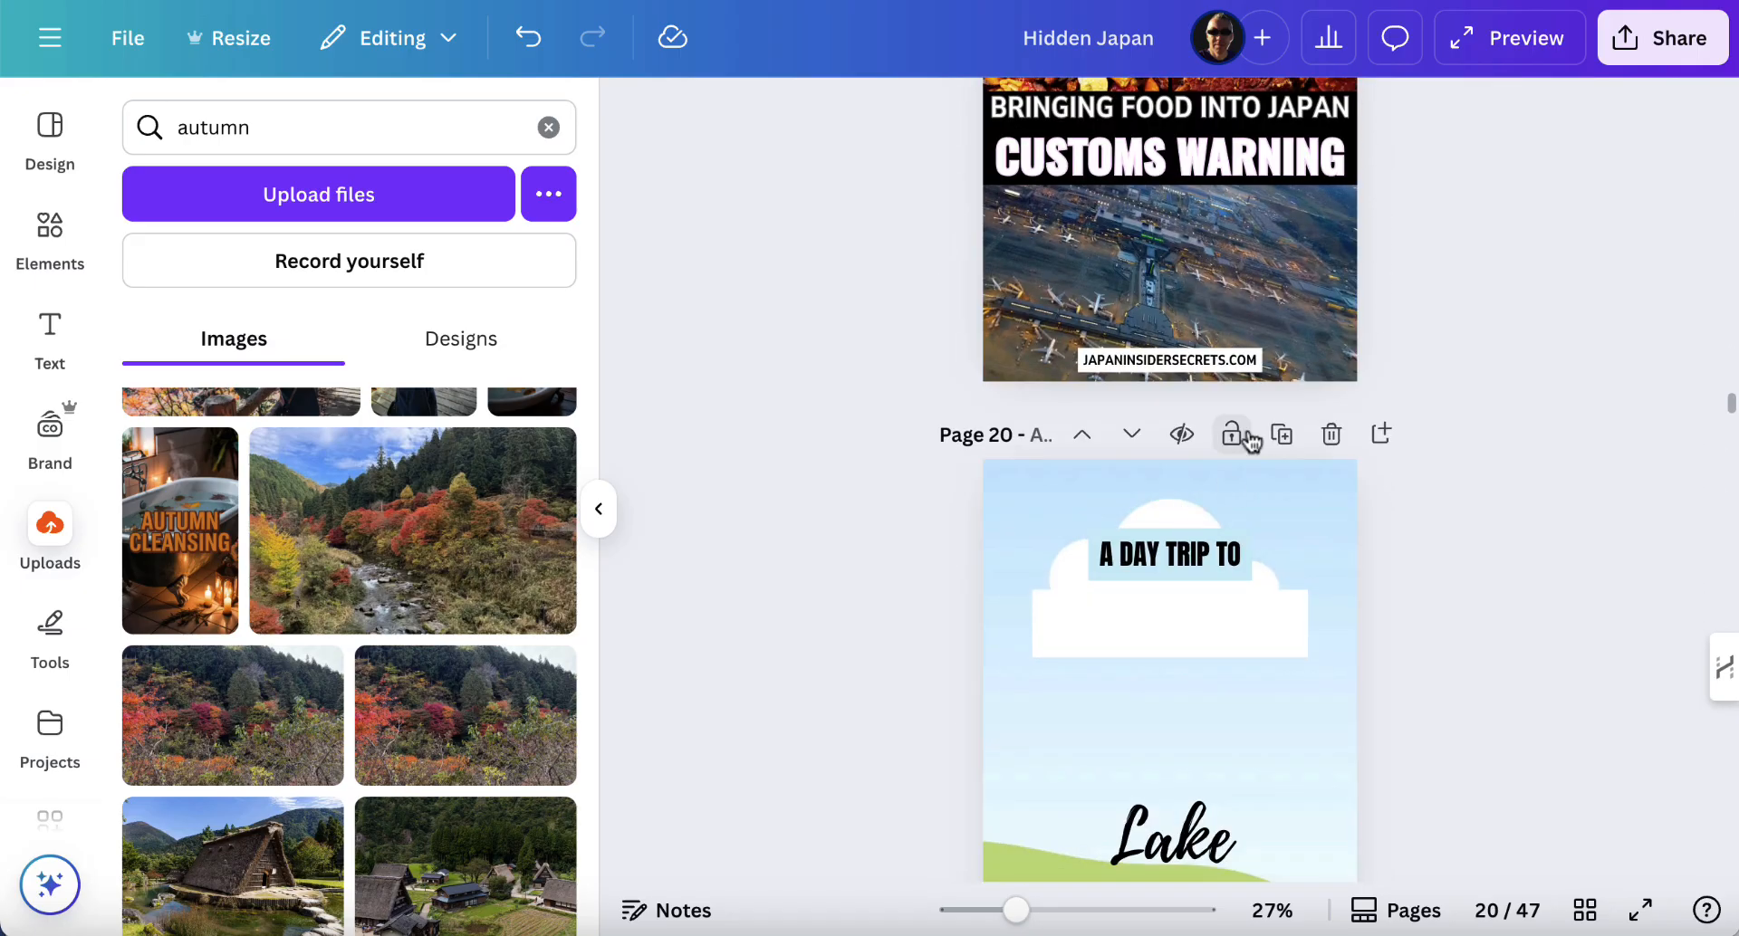
{"action": "left_click", "coordinate": [1081, 433]}
{"action": "left_click", "coordinate": [1083, 435]}
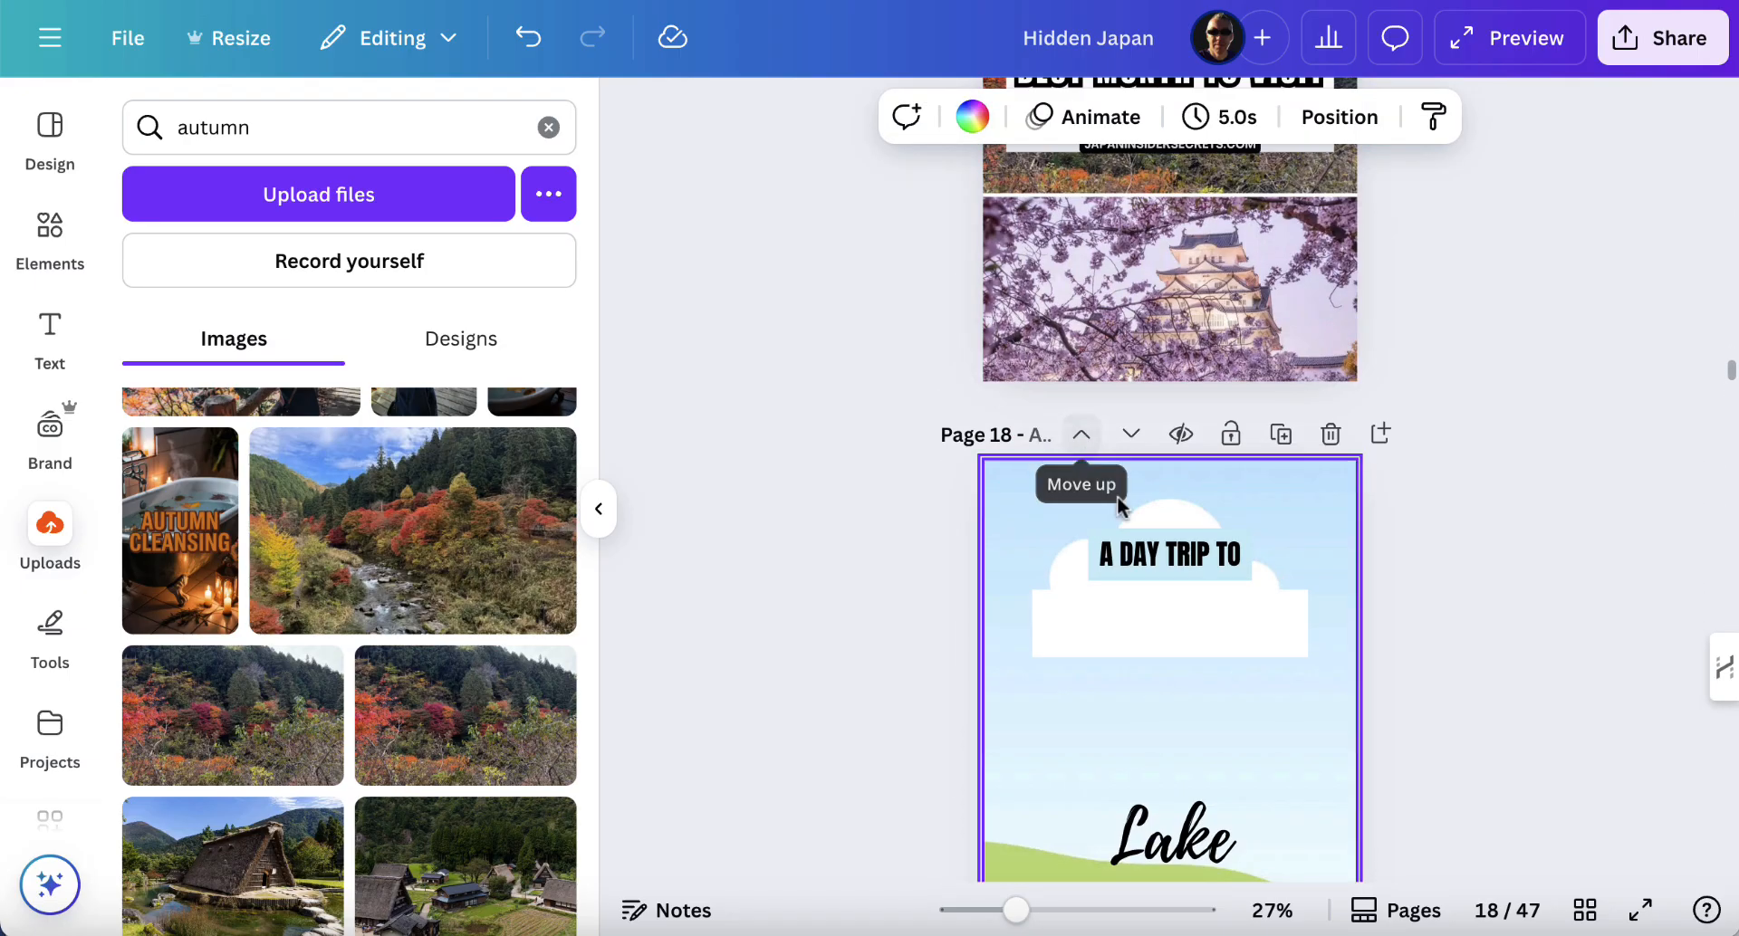
- Delete the "Lake Biwa" text on page 18 and replace "A DAY TRIP TO" with "JAPAN IN"
{"action": "scroll", "coordinate": [1129, 535], "scroll_direction": "down", "scroll_amount": 4}
{"action": "left_click", "coordinate": [1181, 584]}
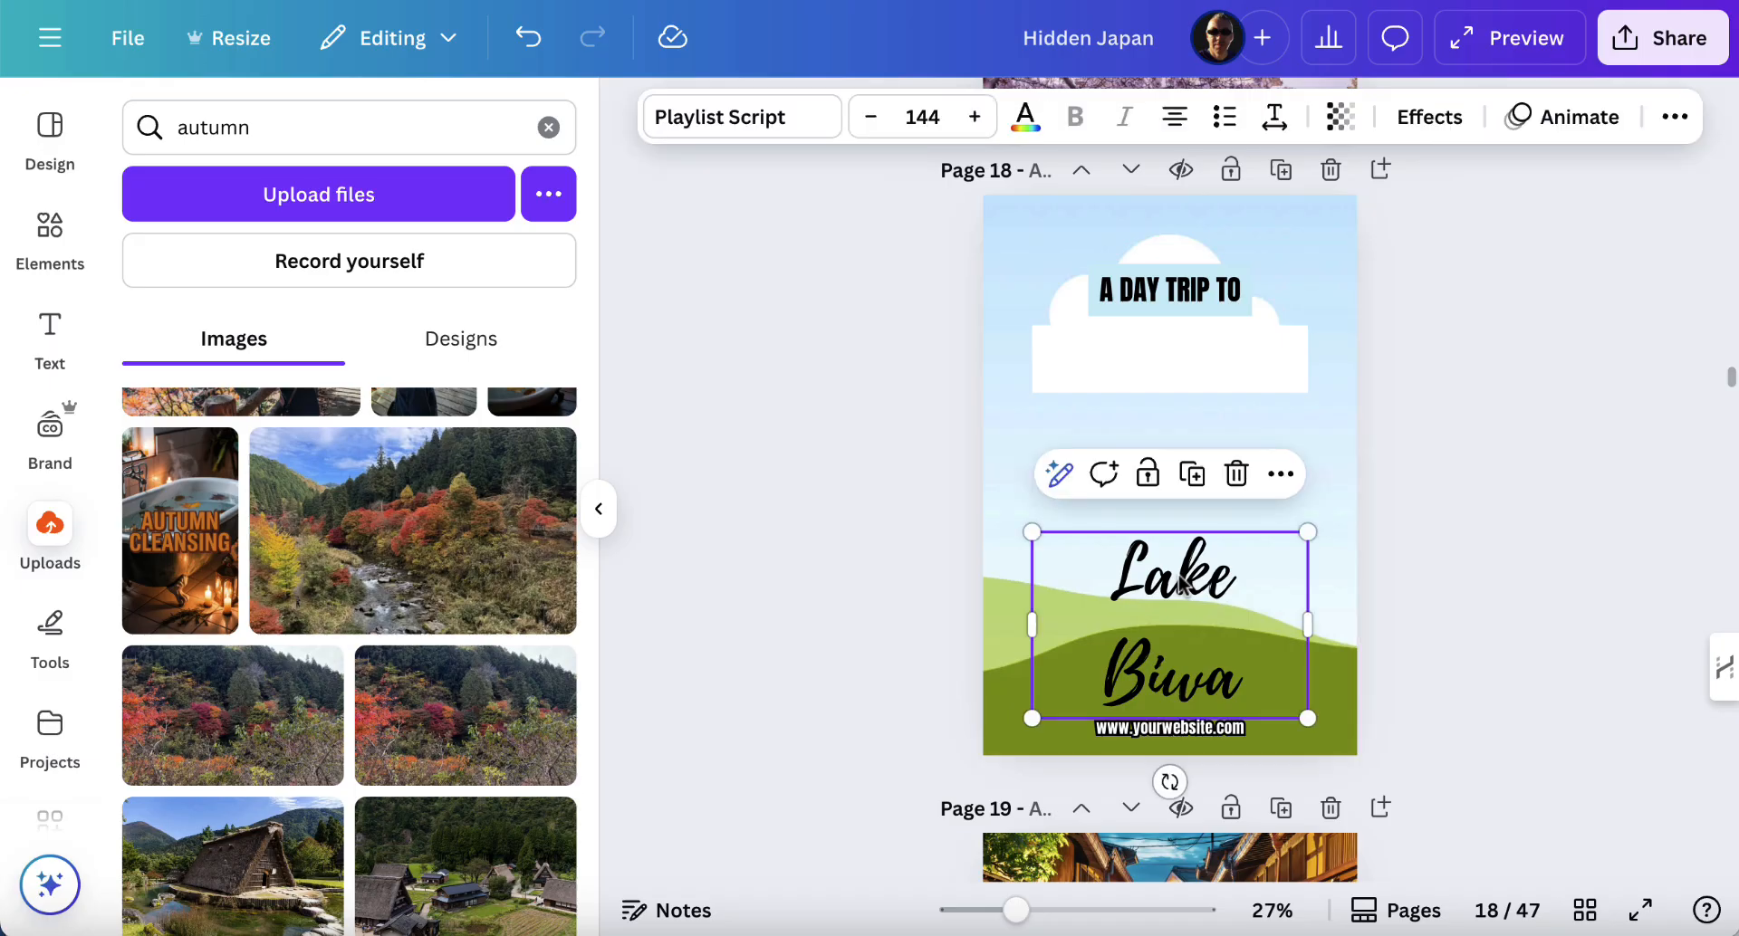
{"action": "key", "text": "Delete"}
{"action": "double_click", "coordinate": [1158, 286]}
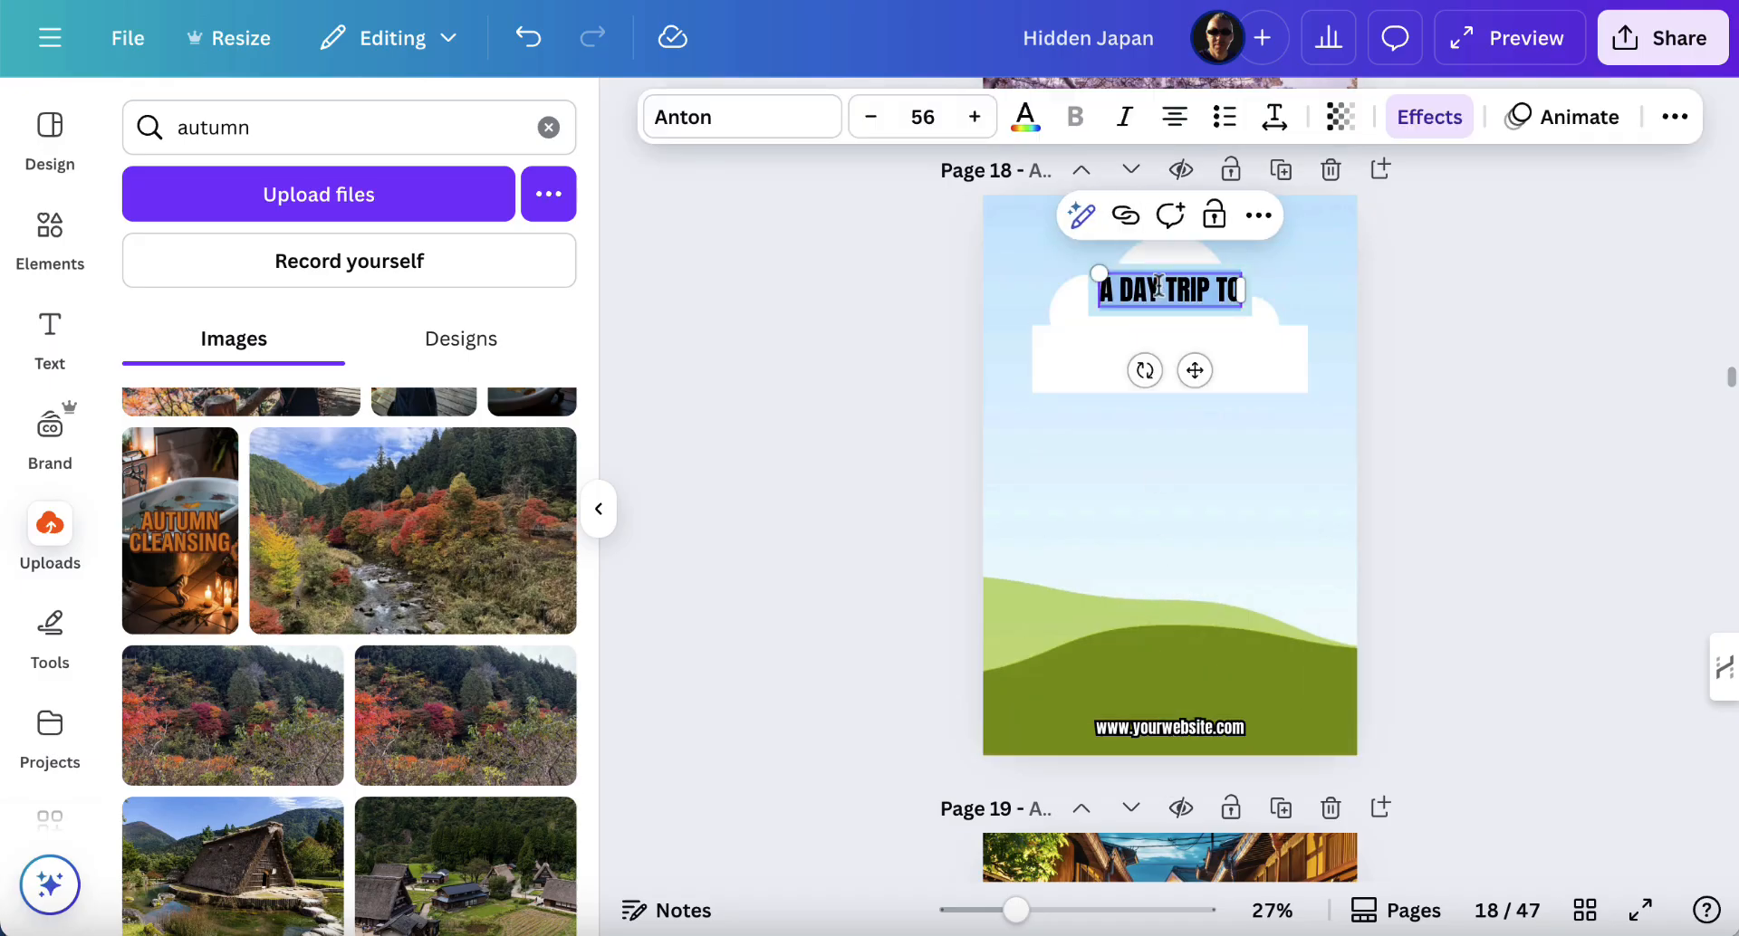
{"action": "type", "text": "JAPAN IN"}
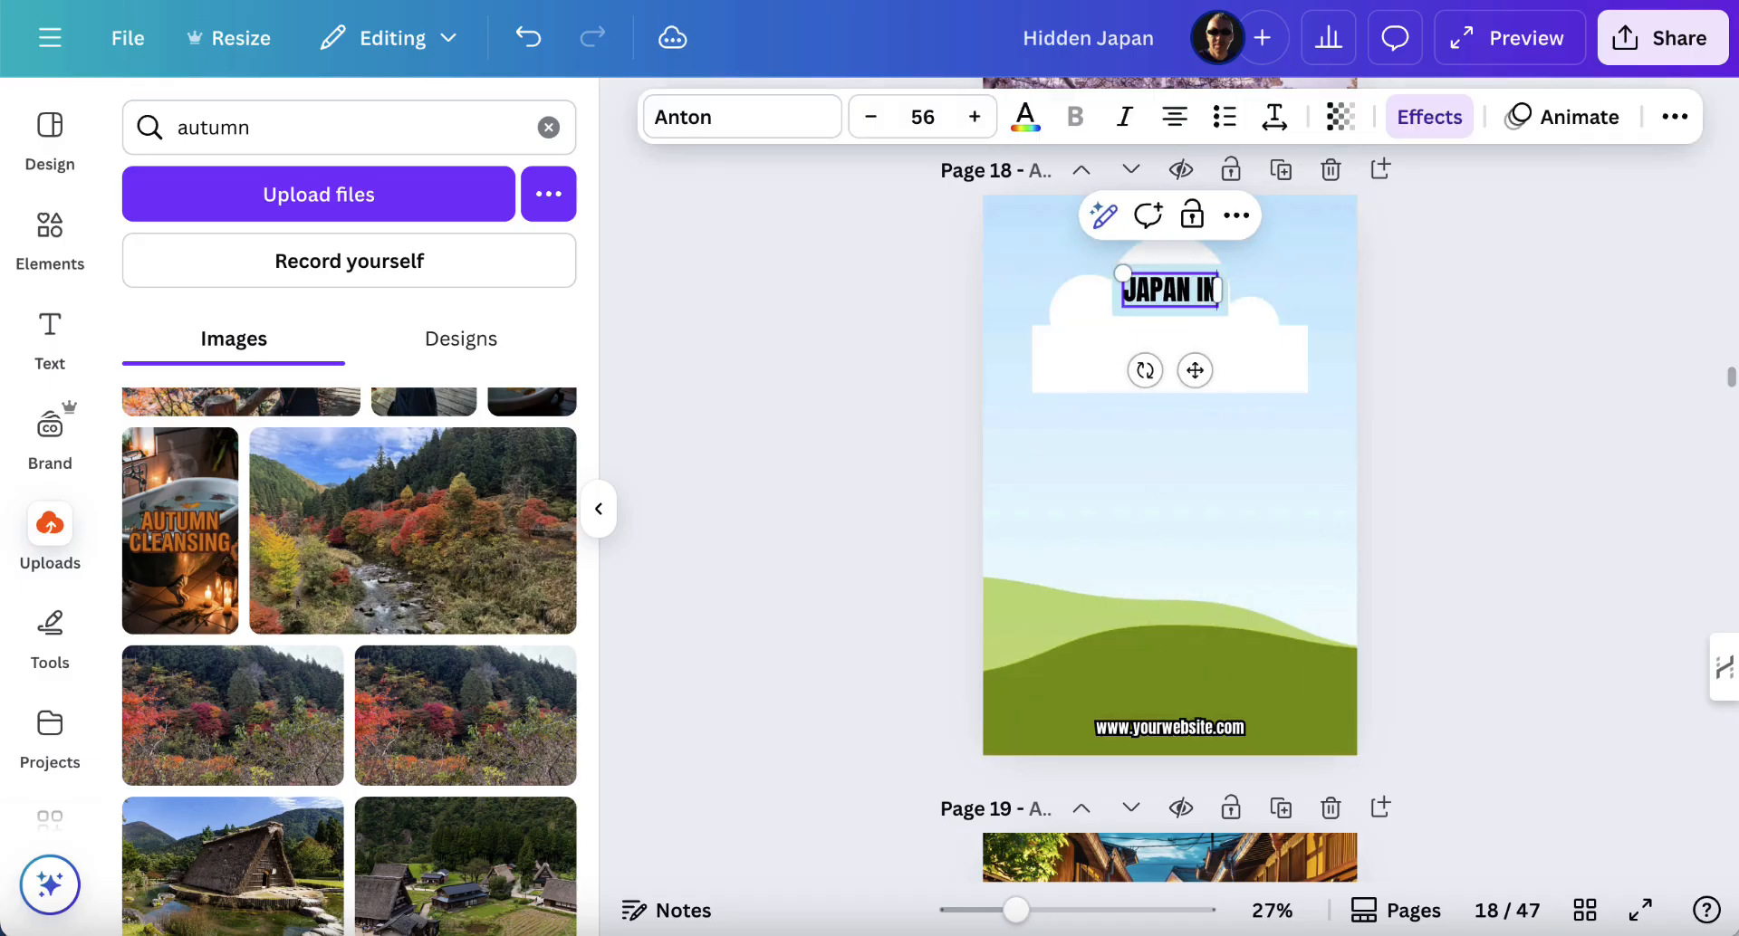
{"action": "left_click", "coordinate": [1471, 371]}
- Add a heading reading "JANUARY" to page 18 and place it on the white cloud below "JAPAN IN"
{"action": "left_click", "coordinate": [51, 358]}
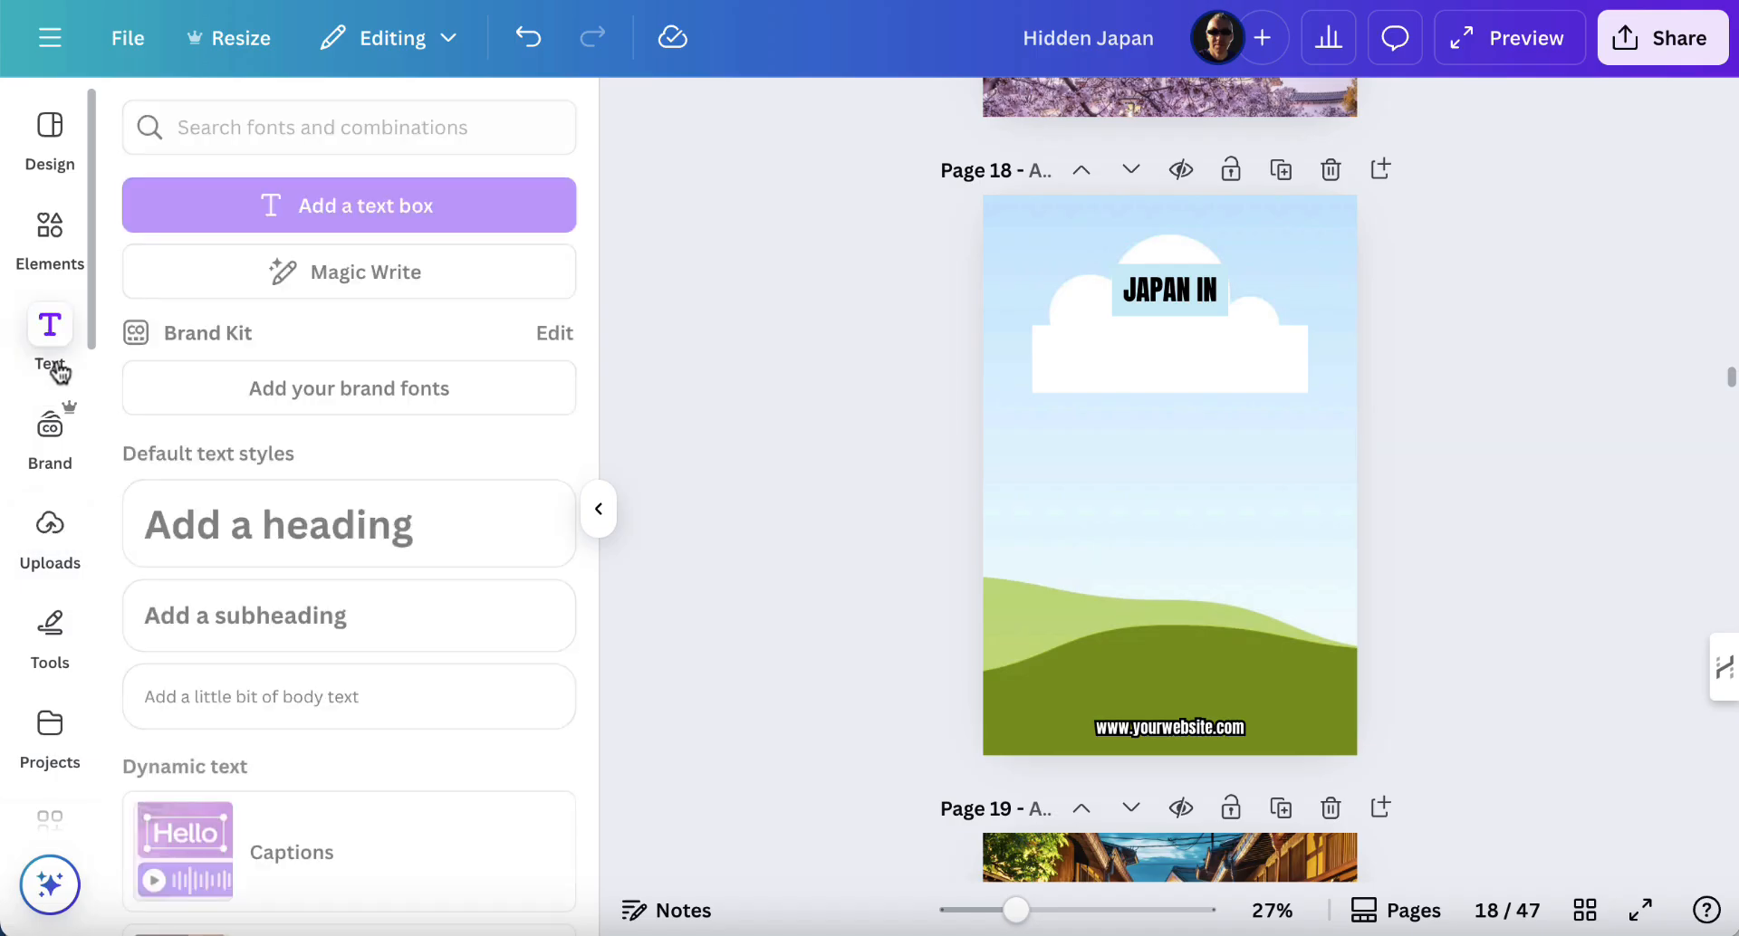
{"action": "left_click", "coordinate": [311, 546]}
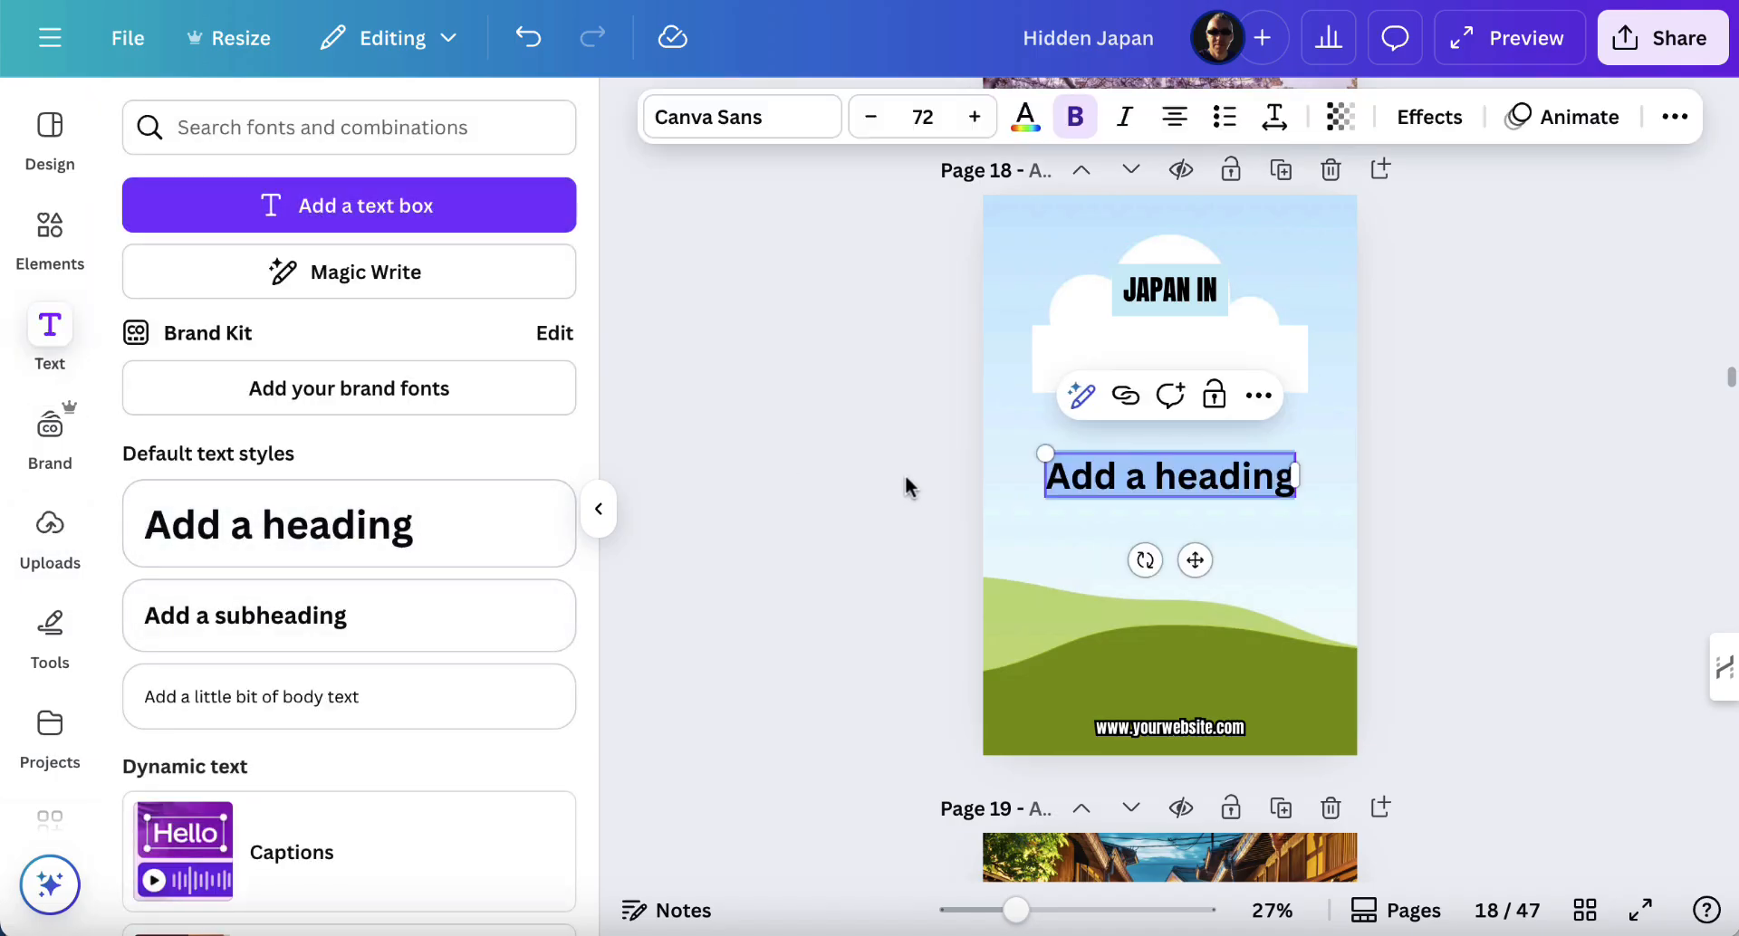
{"action": "type", "text": "JANUARY"}
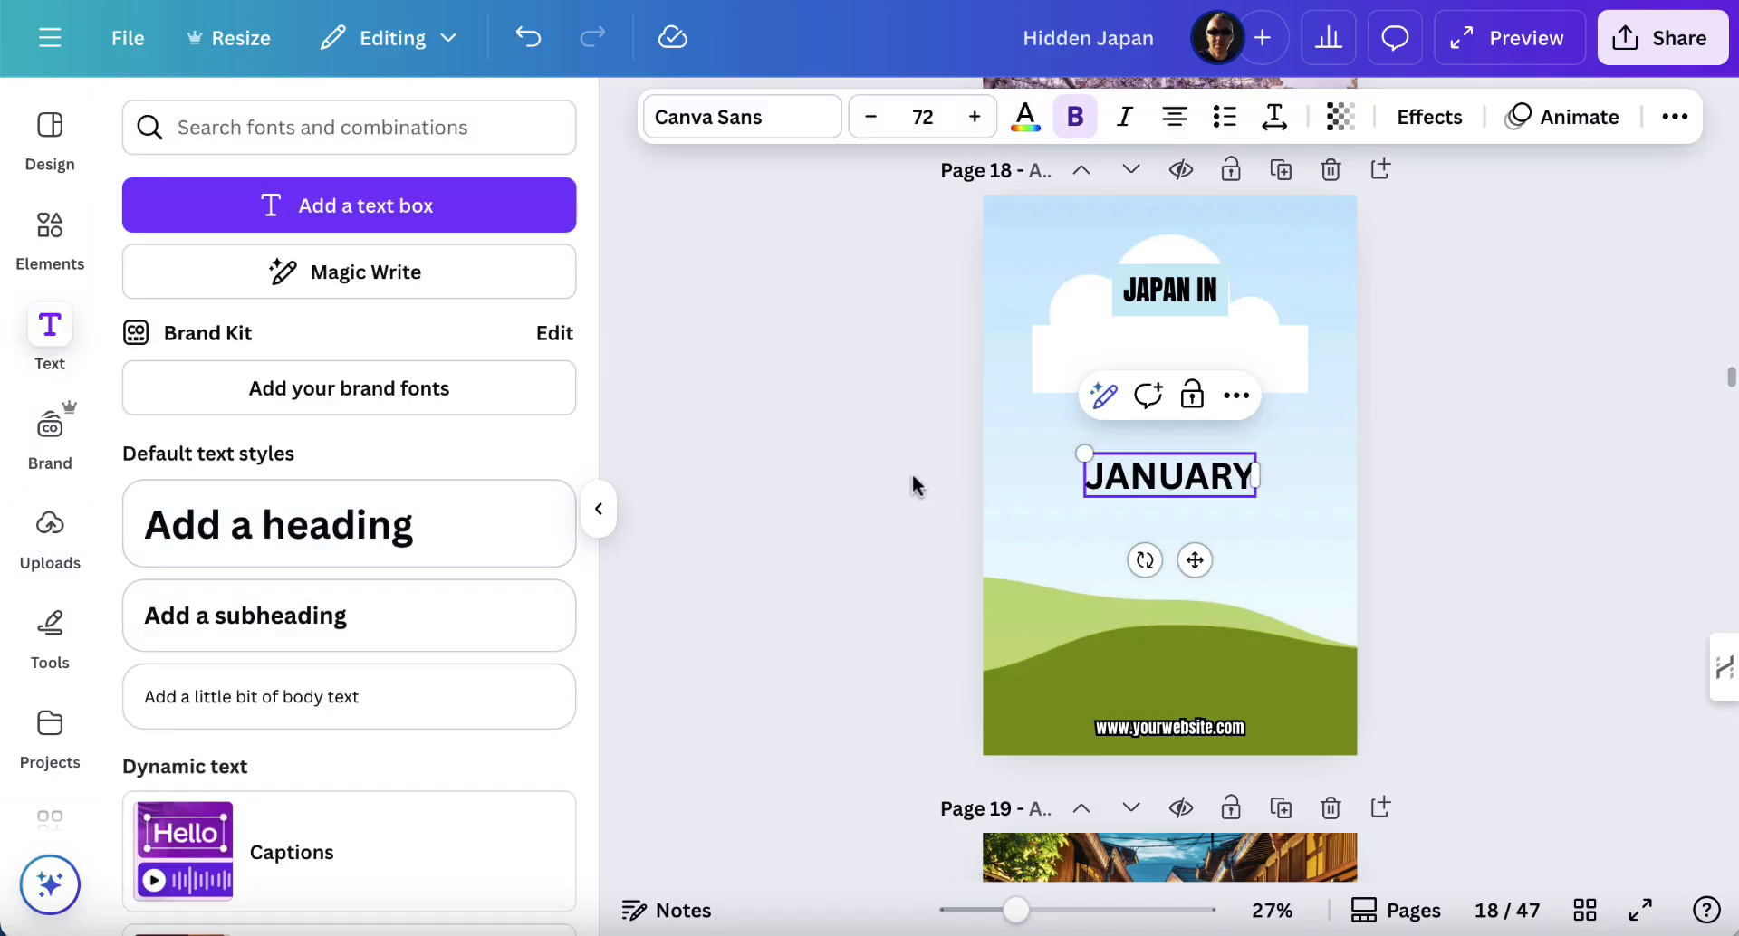
{"action": "left_click", "coordinate": [1459, 457]}
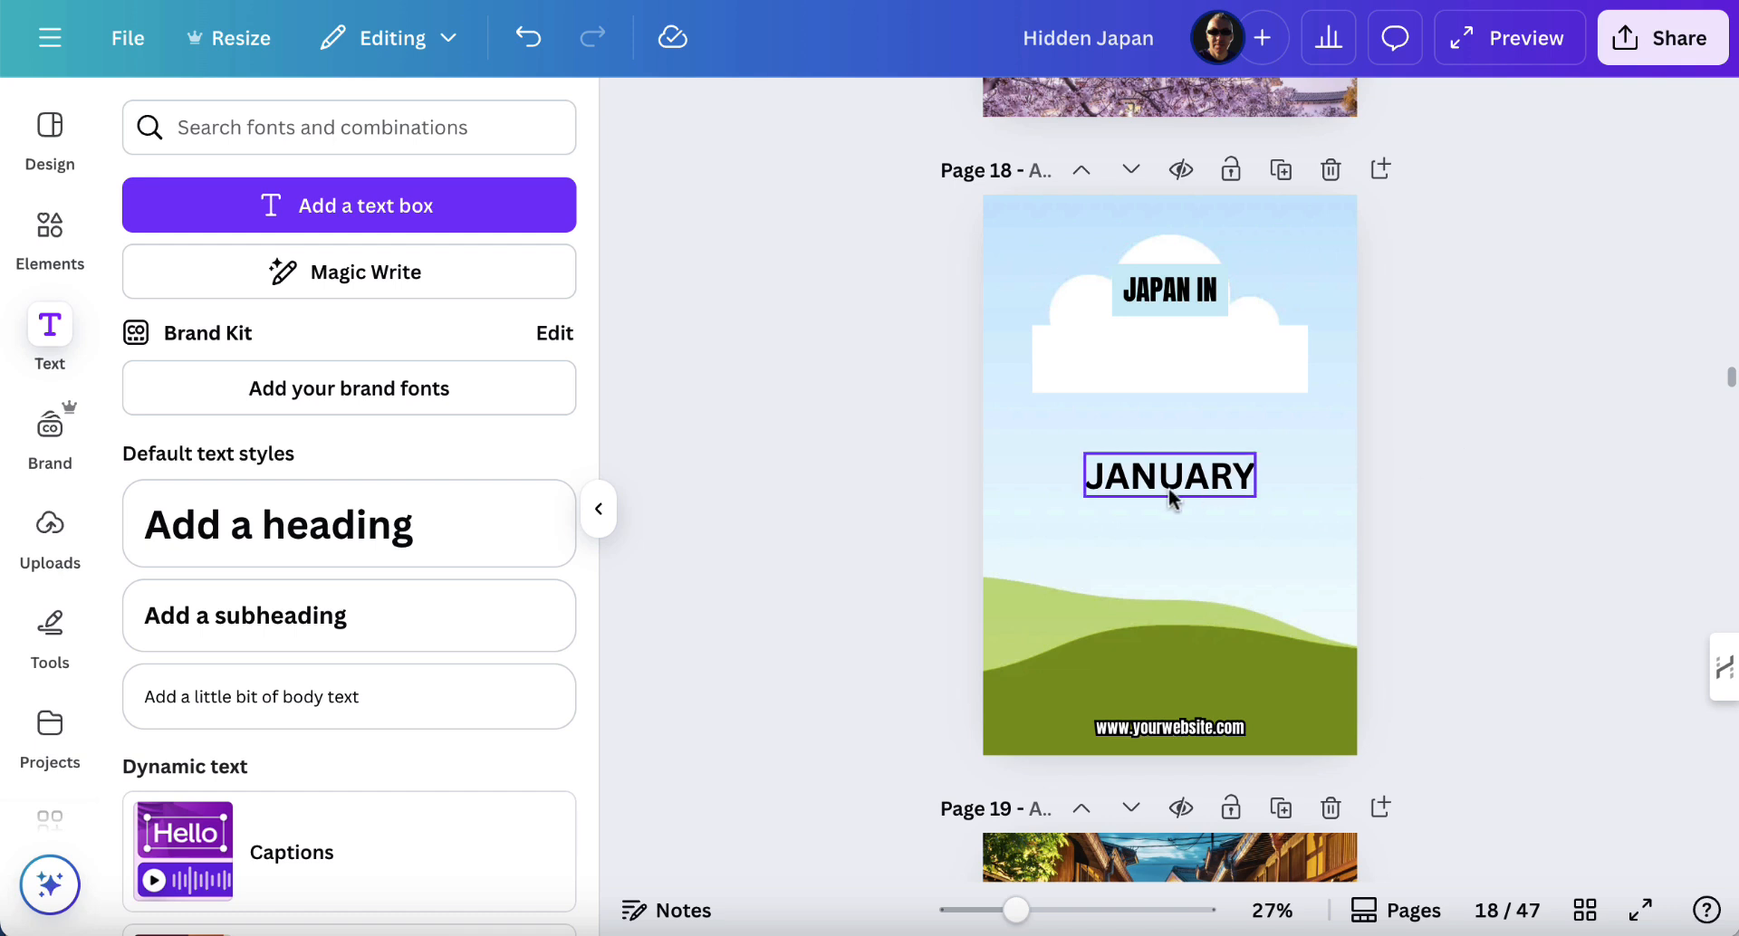
{"action": "left_click_drag", "start_coordinate": [1168, 493], "coordinate": [1169, 373]}
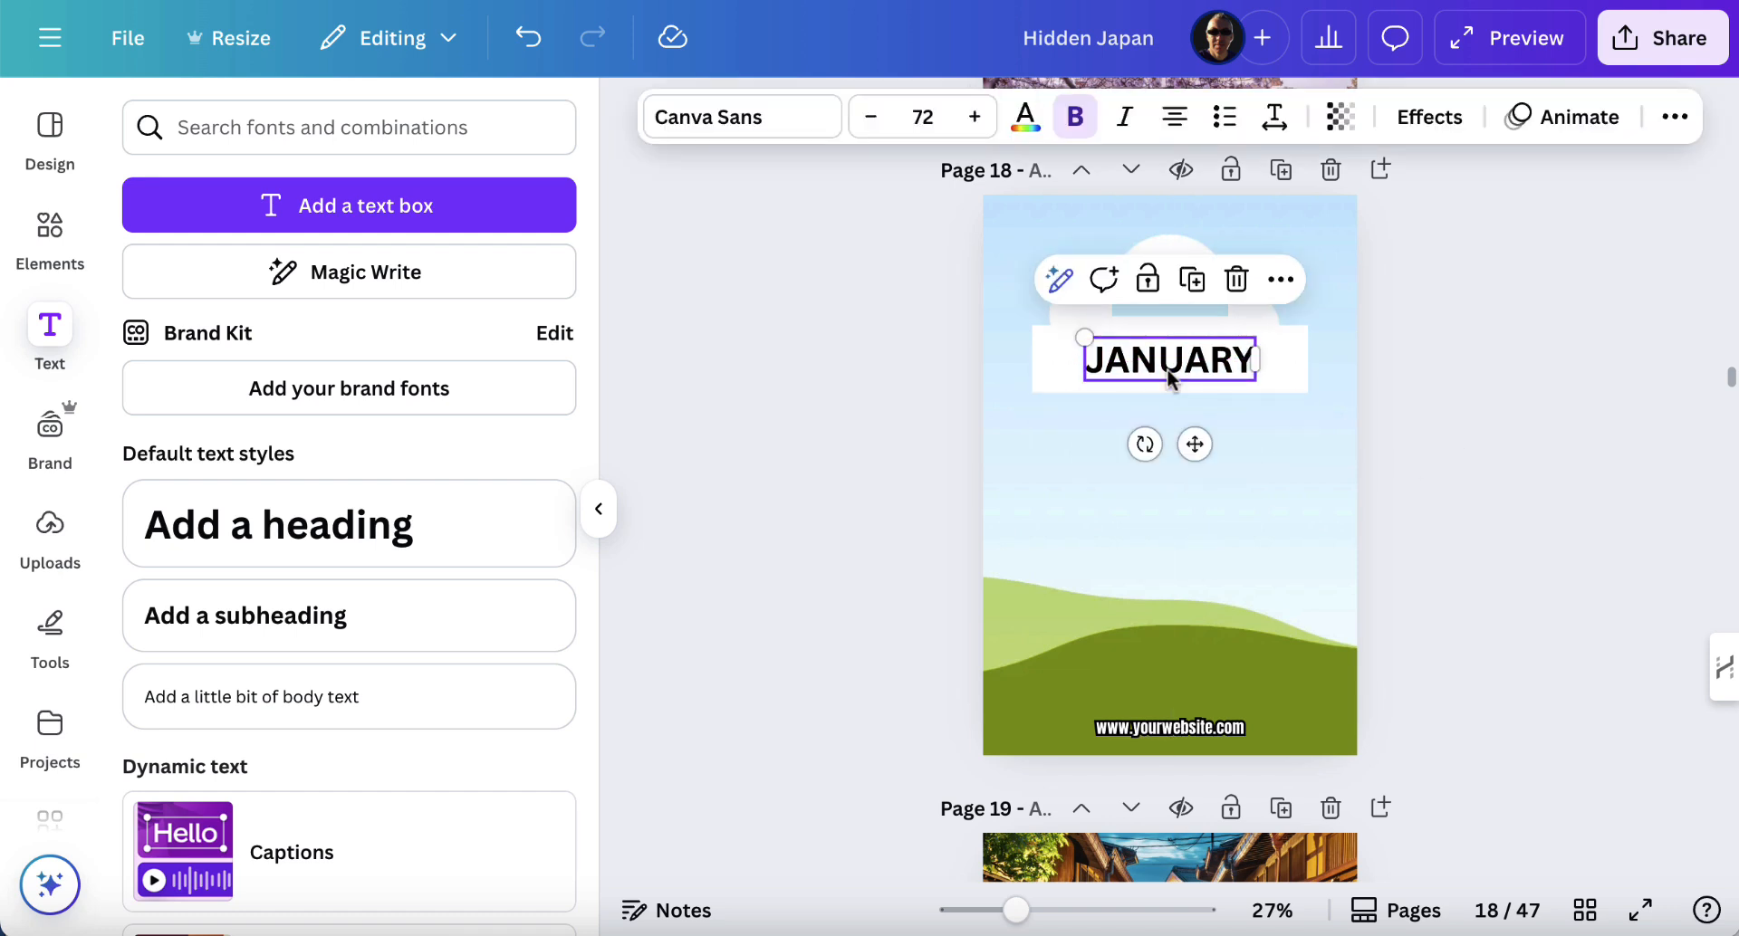
- Set the "JANUARY" heading to the Bebas Neue Cyrillic font and increase its size to 86
{"action": "left_click", "coordinate": [811, 120]}
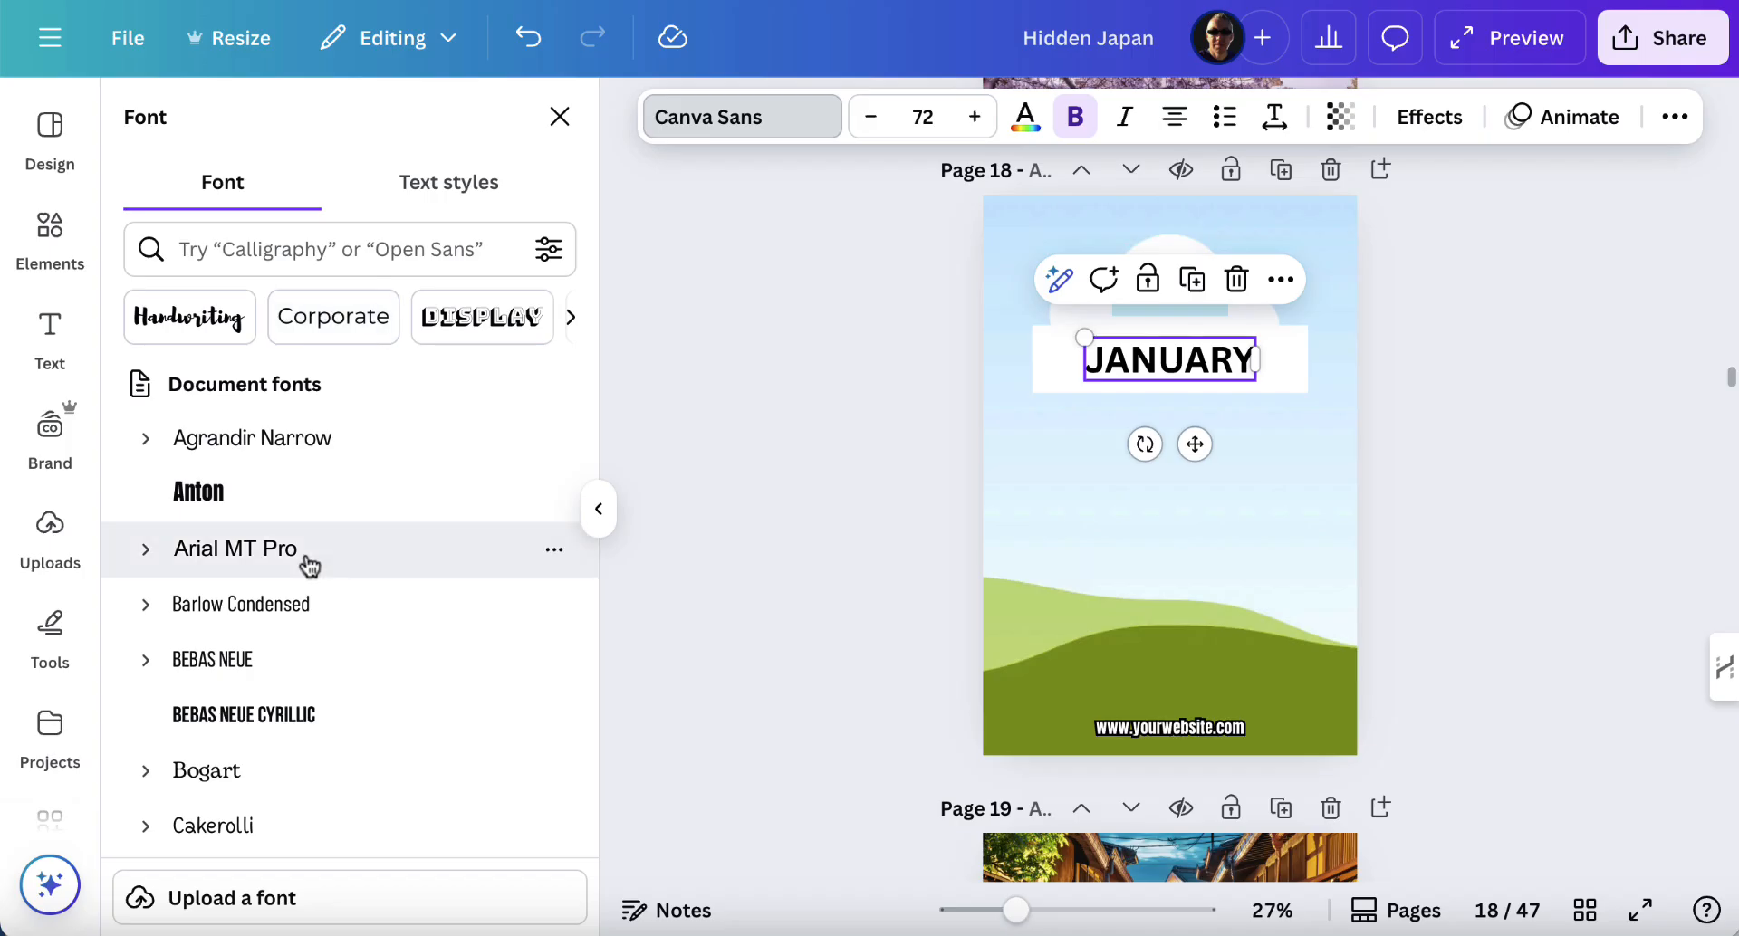
{"action": "scroll", "coordinate": [280, 562], "scroll_direction": "down", "scroll_amount": 4}
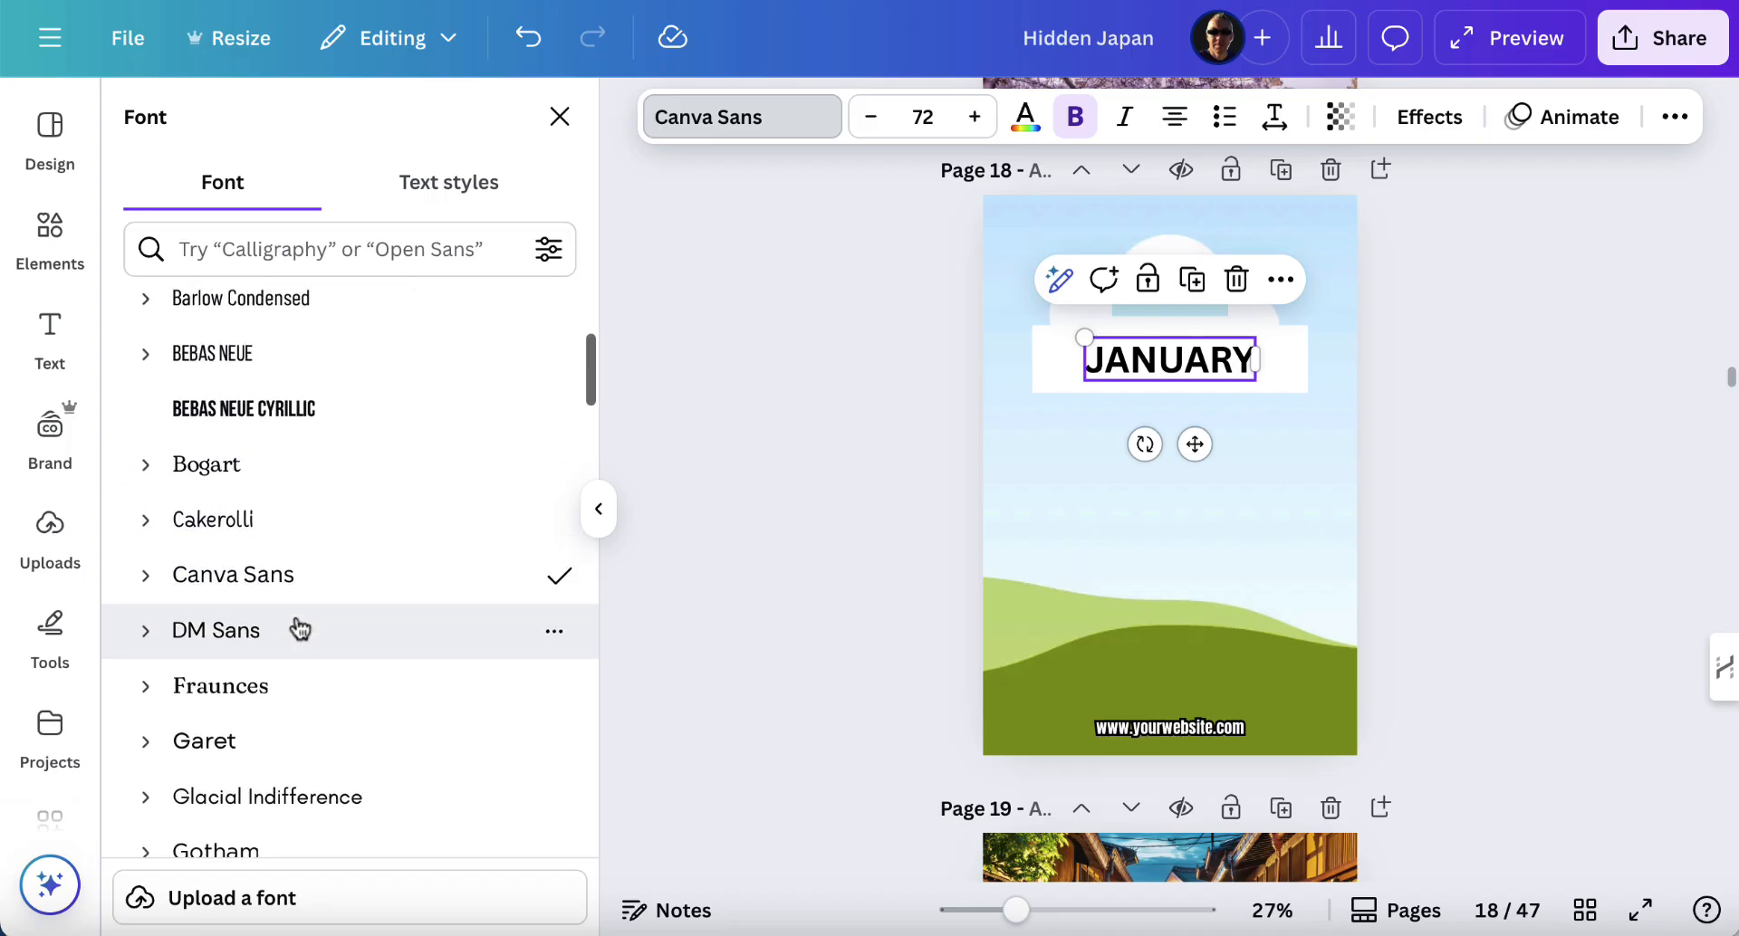
{"action": "scroll", "coordinate": [289, 607], "scroll_direction": "up", "scroll_amount": 2}
{"action": "left_click", "coordinate": [269, 562]}
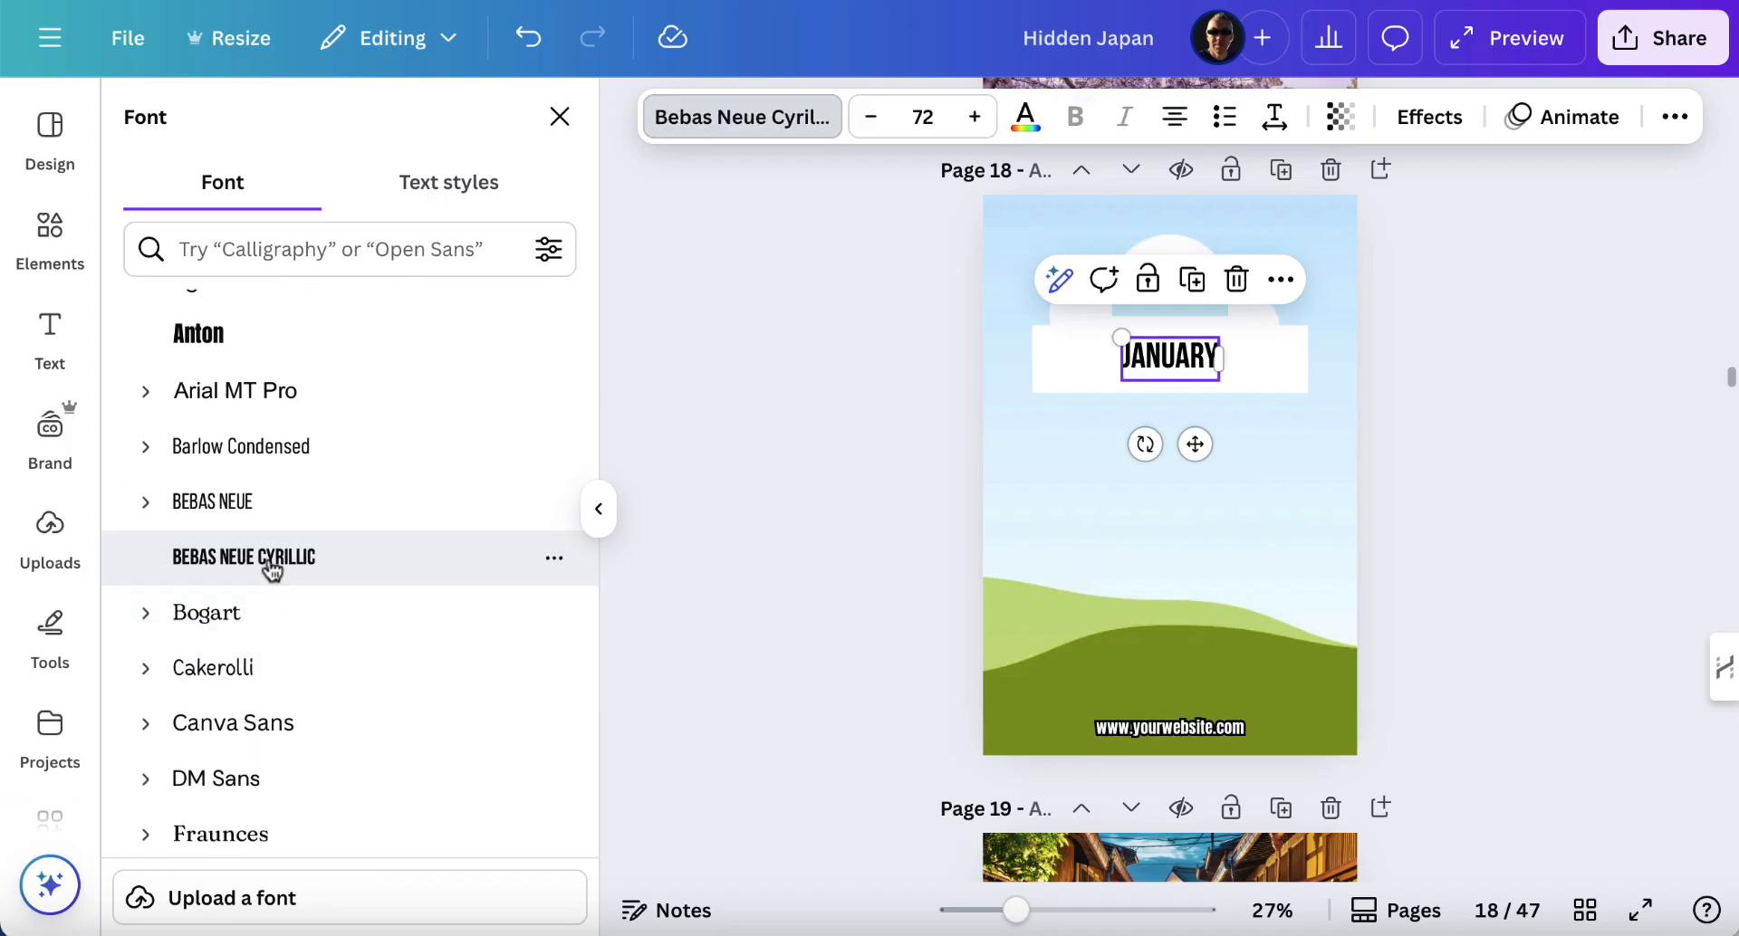
{"action": "left_click", "coordinate": [976, 117]}
{"action": "left_click", "coordinate": [976, 117]}
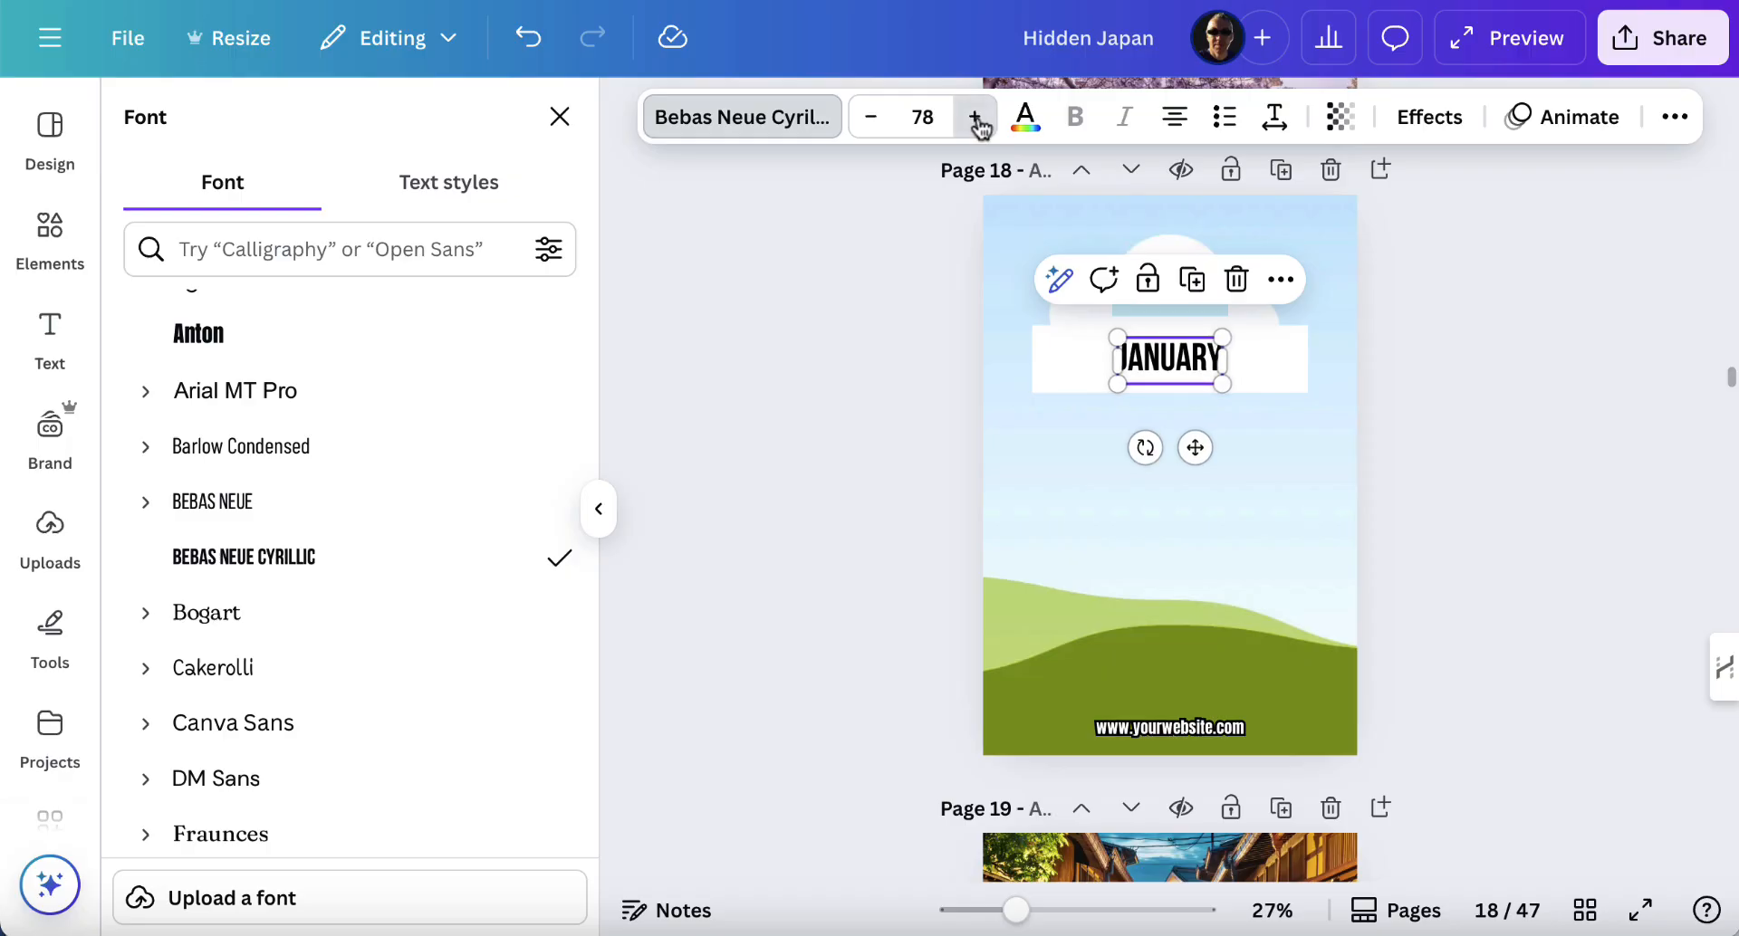
{"action": "left_click", "coordinate": [976, 117]}
{"action": "left_click", "coordinate": [976, 118]}
- Apply the Outline effect to the "JANUARY" heading and set its text color to white
{"action": "left_click", "coordinate": [1429, 117]}
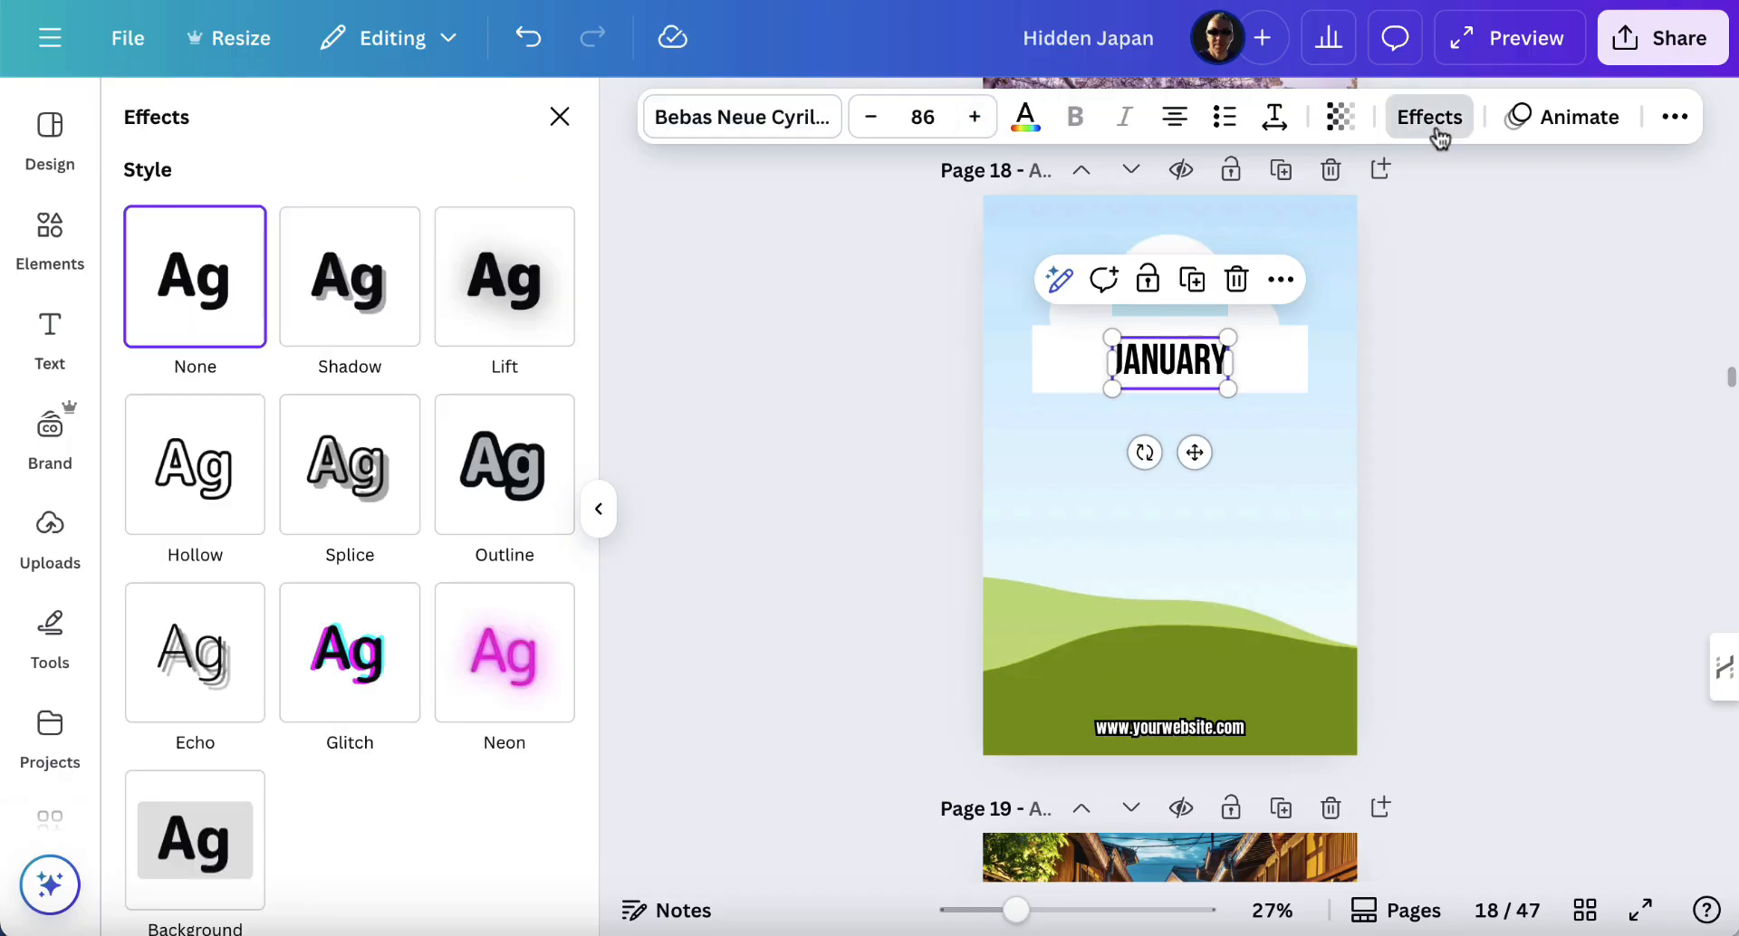
{"action": "left_click", "coordinate": [499, 480]}
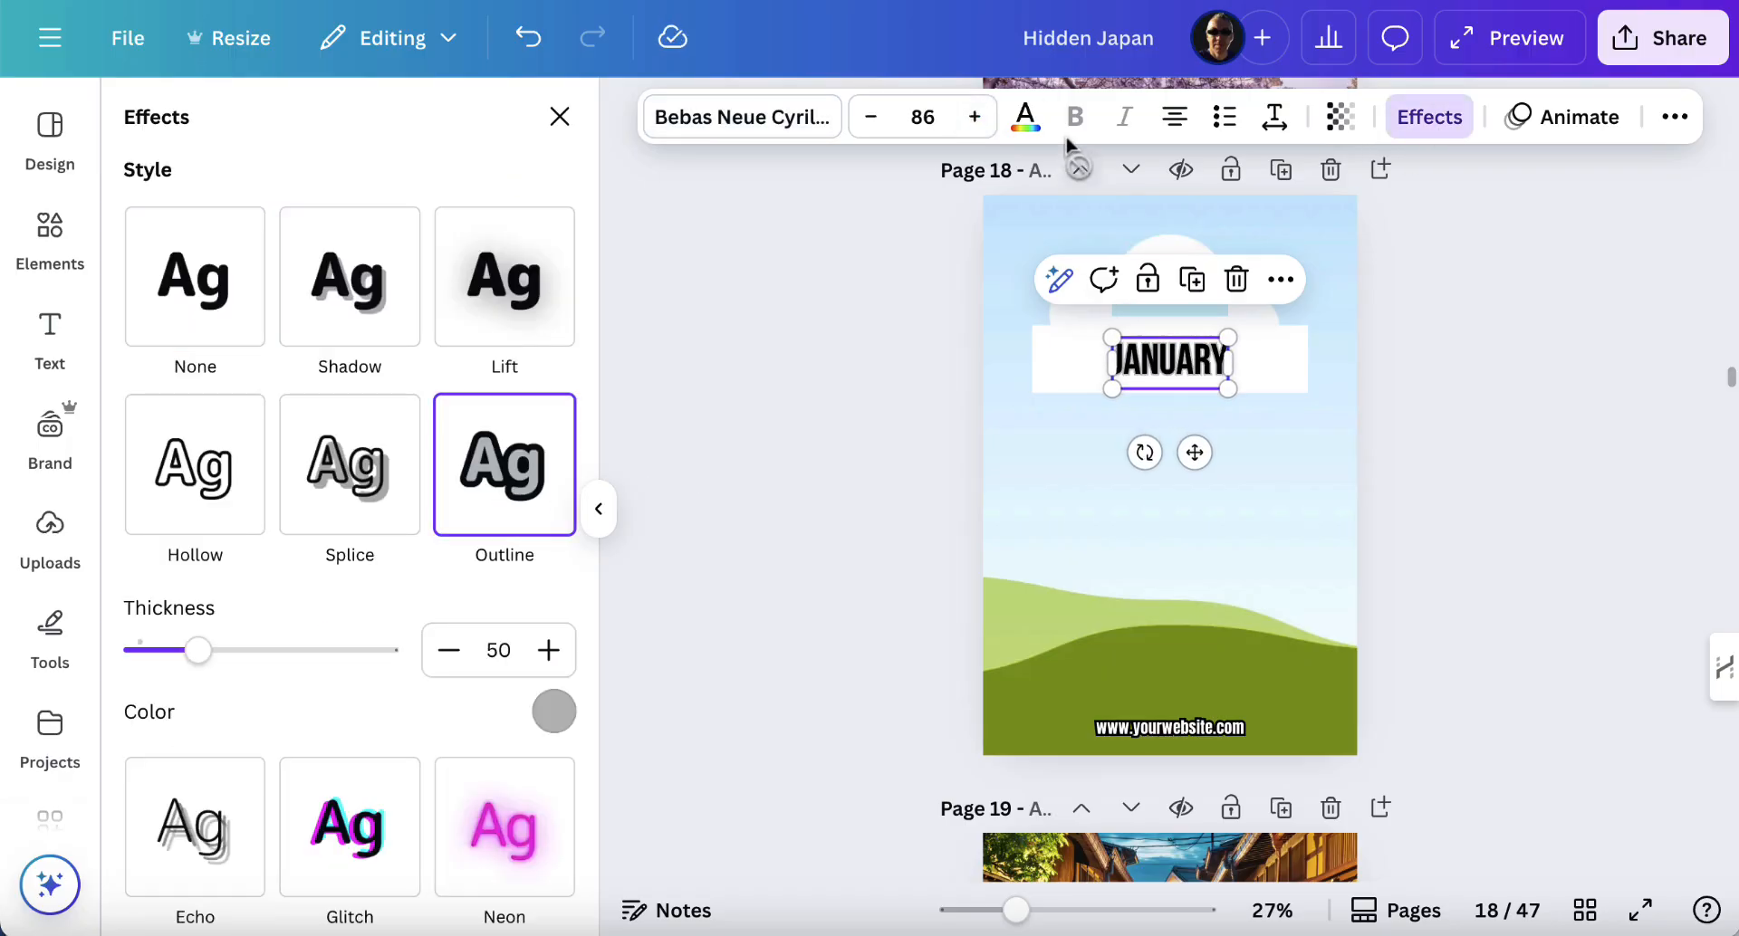
{"action": "double_click", "coordinate": [1166, 358]}
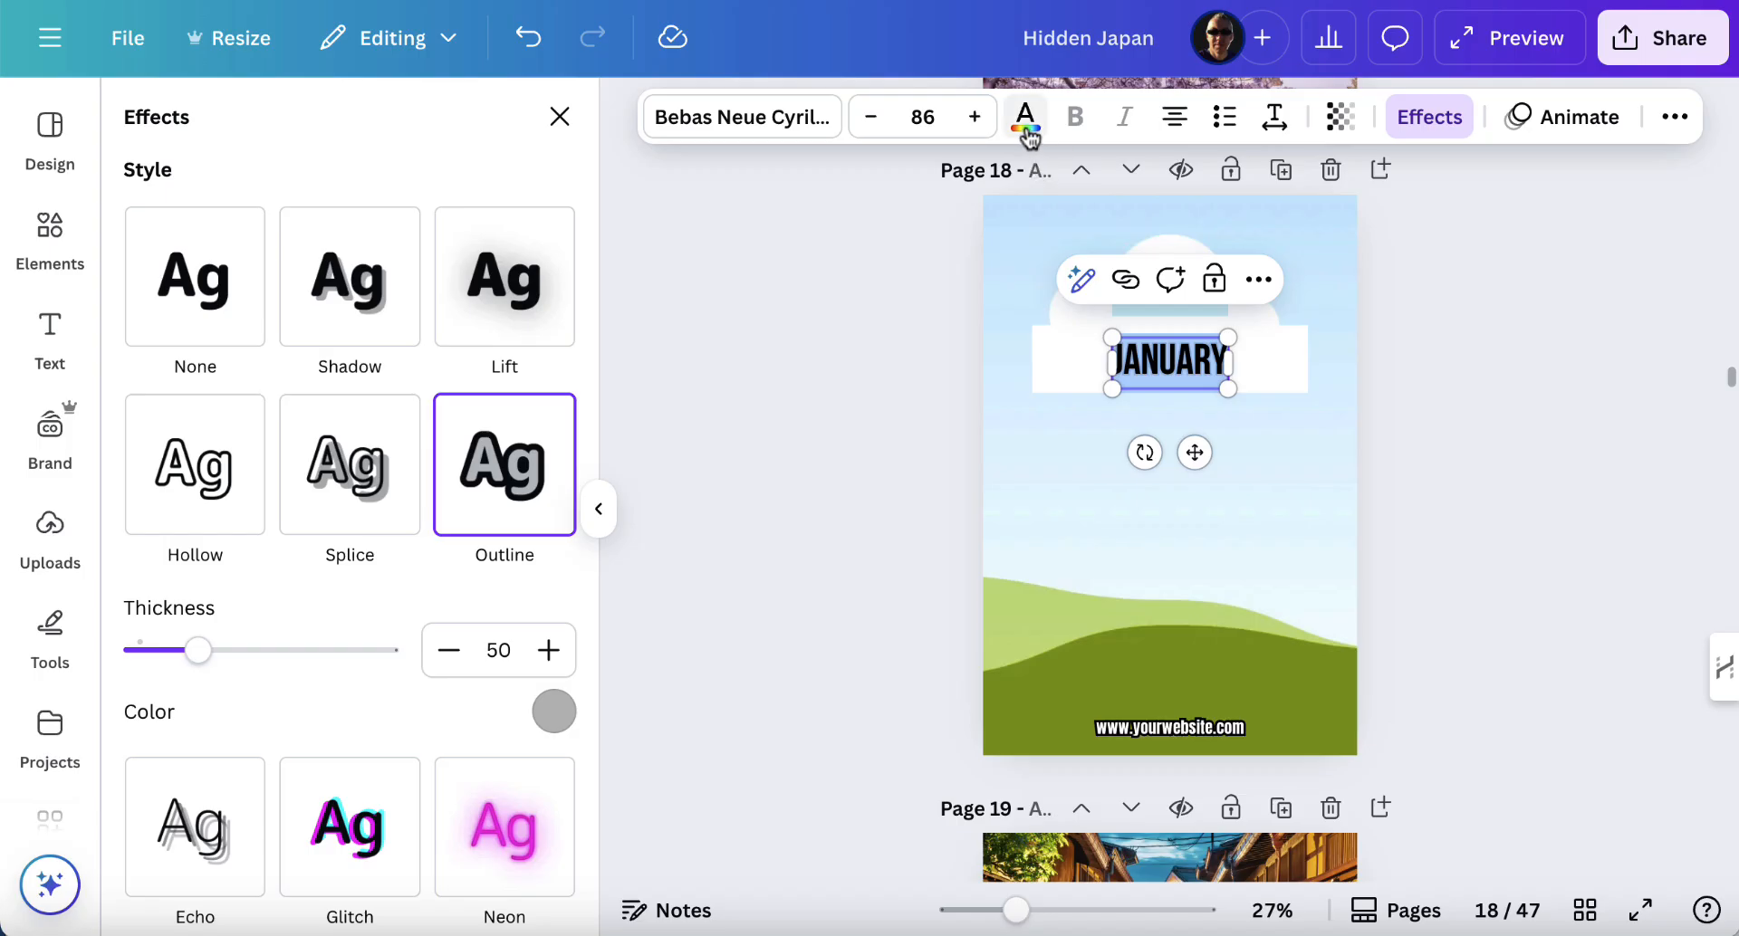
{"action": "left_click", "coordinate": [1026, 117]}
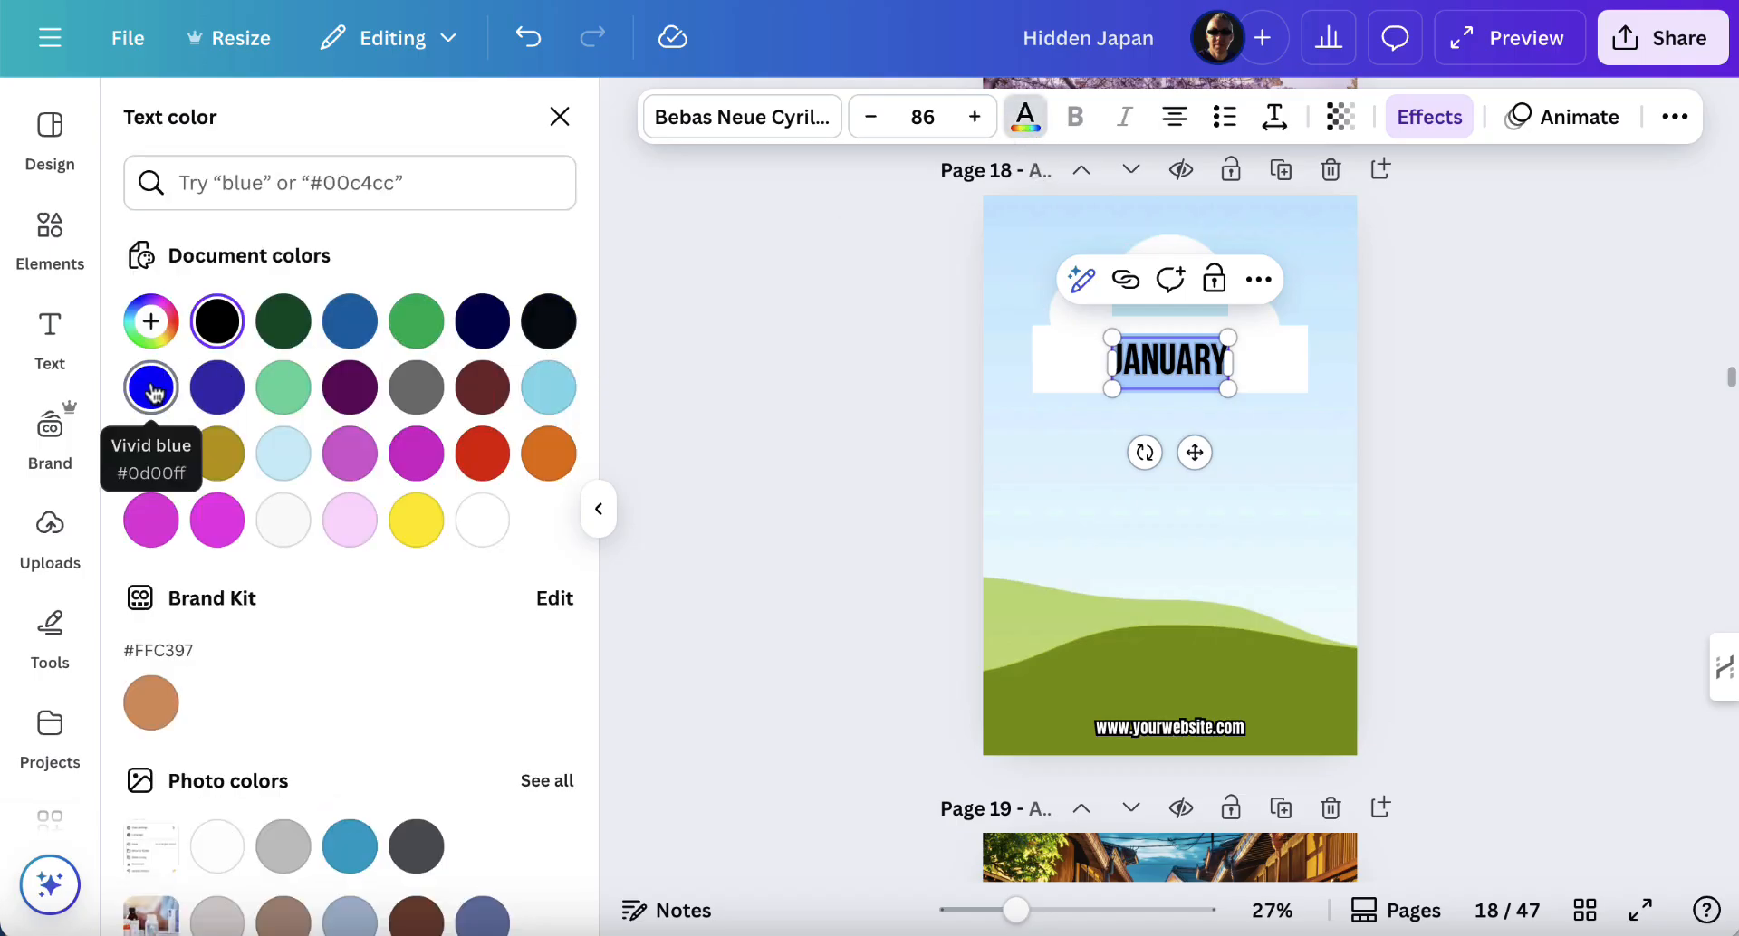
{"action": "left_click", "coordinate": [480, 520]}
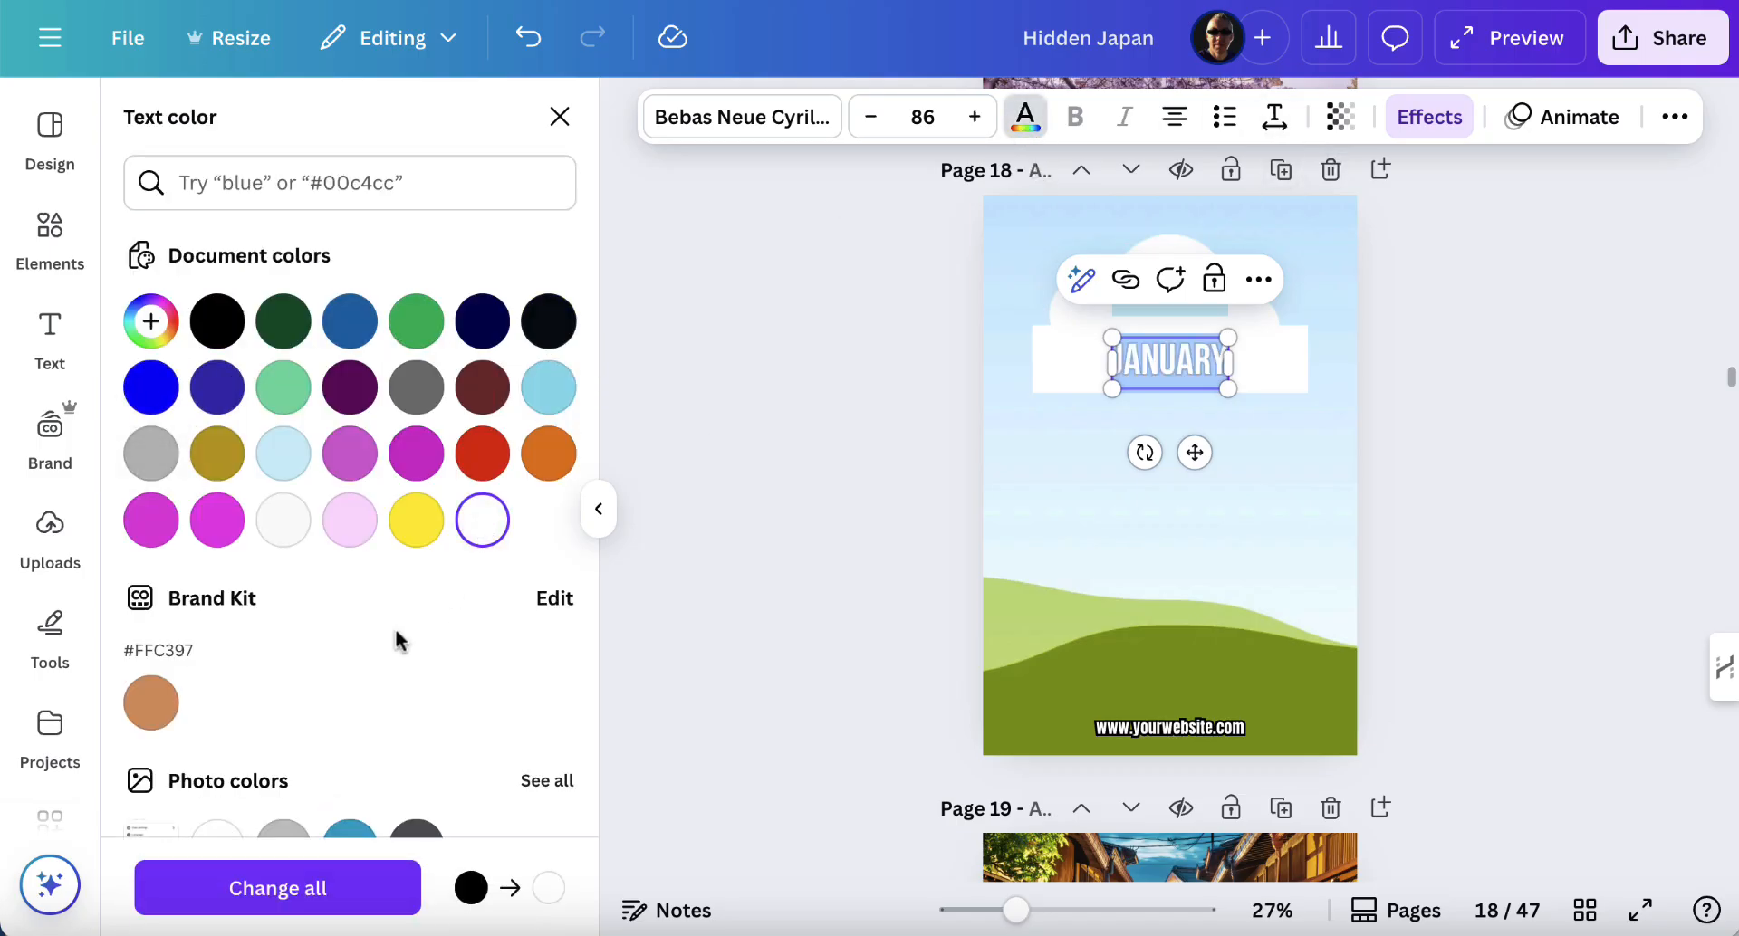
- Set the "JANUARY" outline color to vivid blue (#0d00ff) and increase the outline's thickness
{"action": "left_click", "coordinate": [1427, 125]}
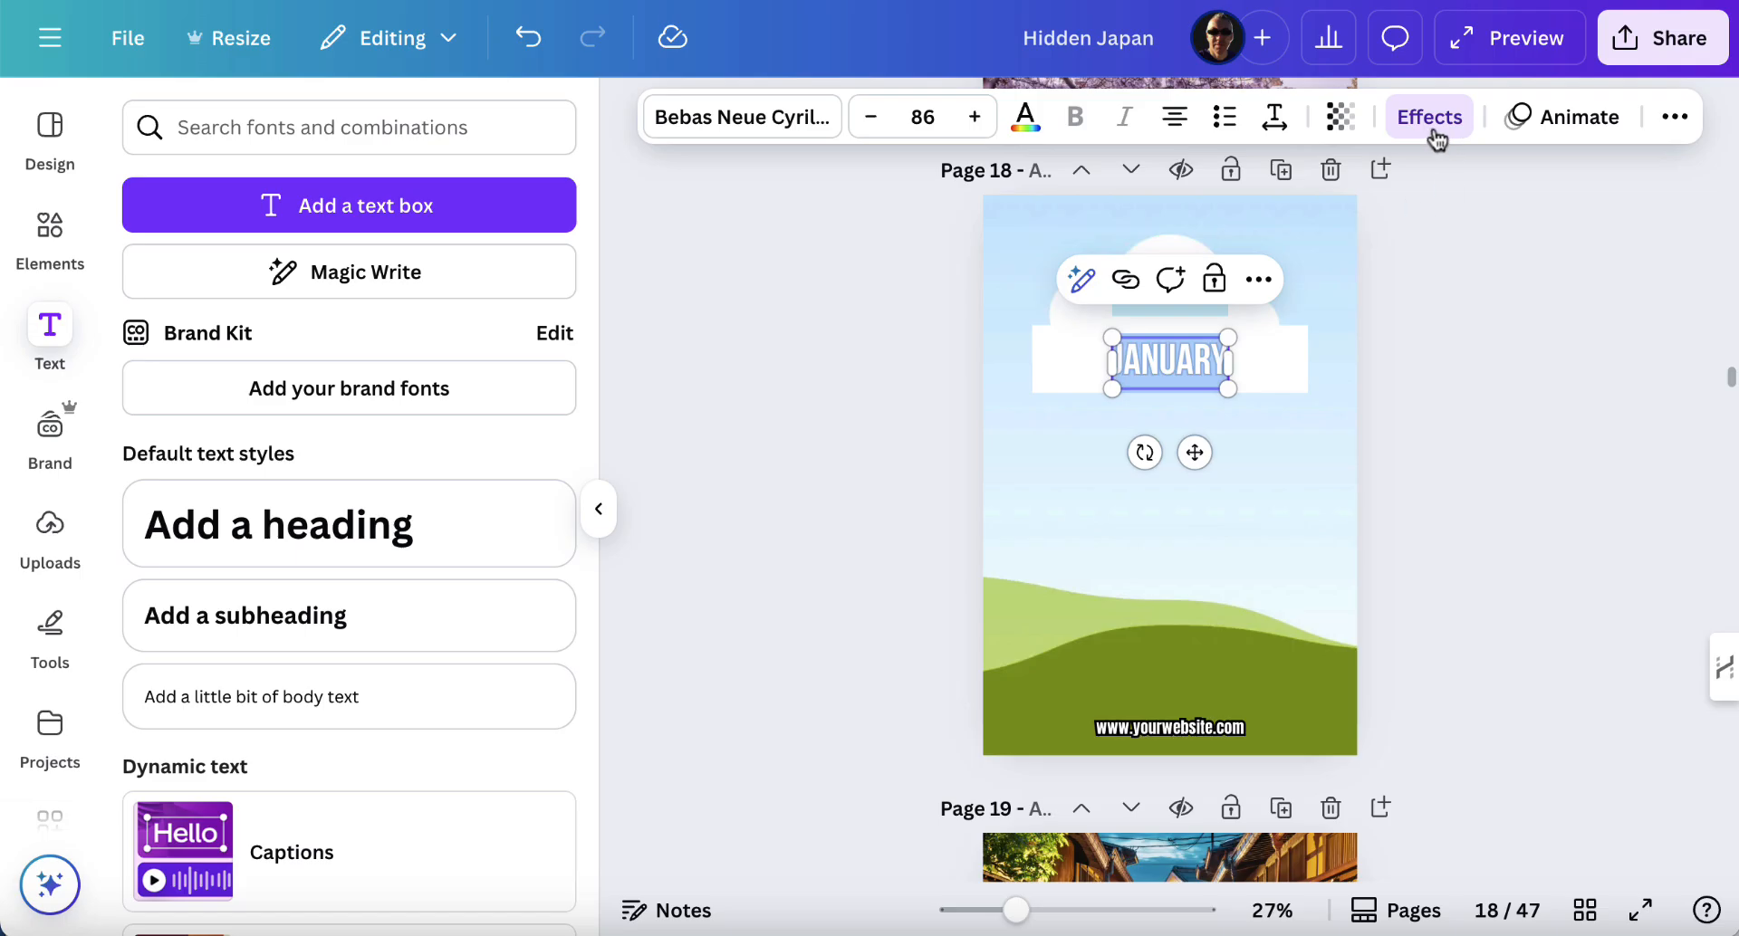
{"action": "left_click", "coordinate": [553, 712]}
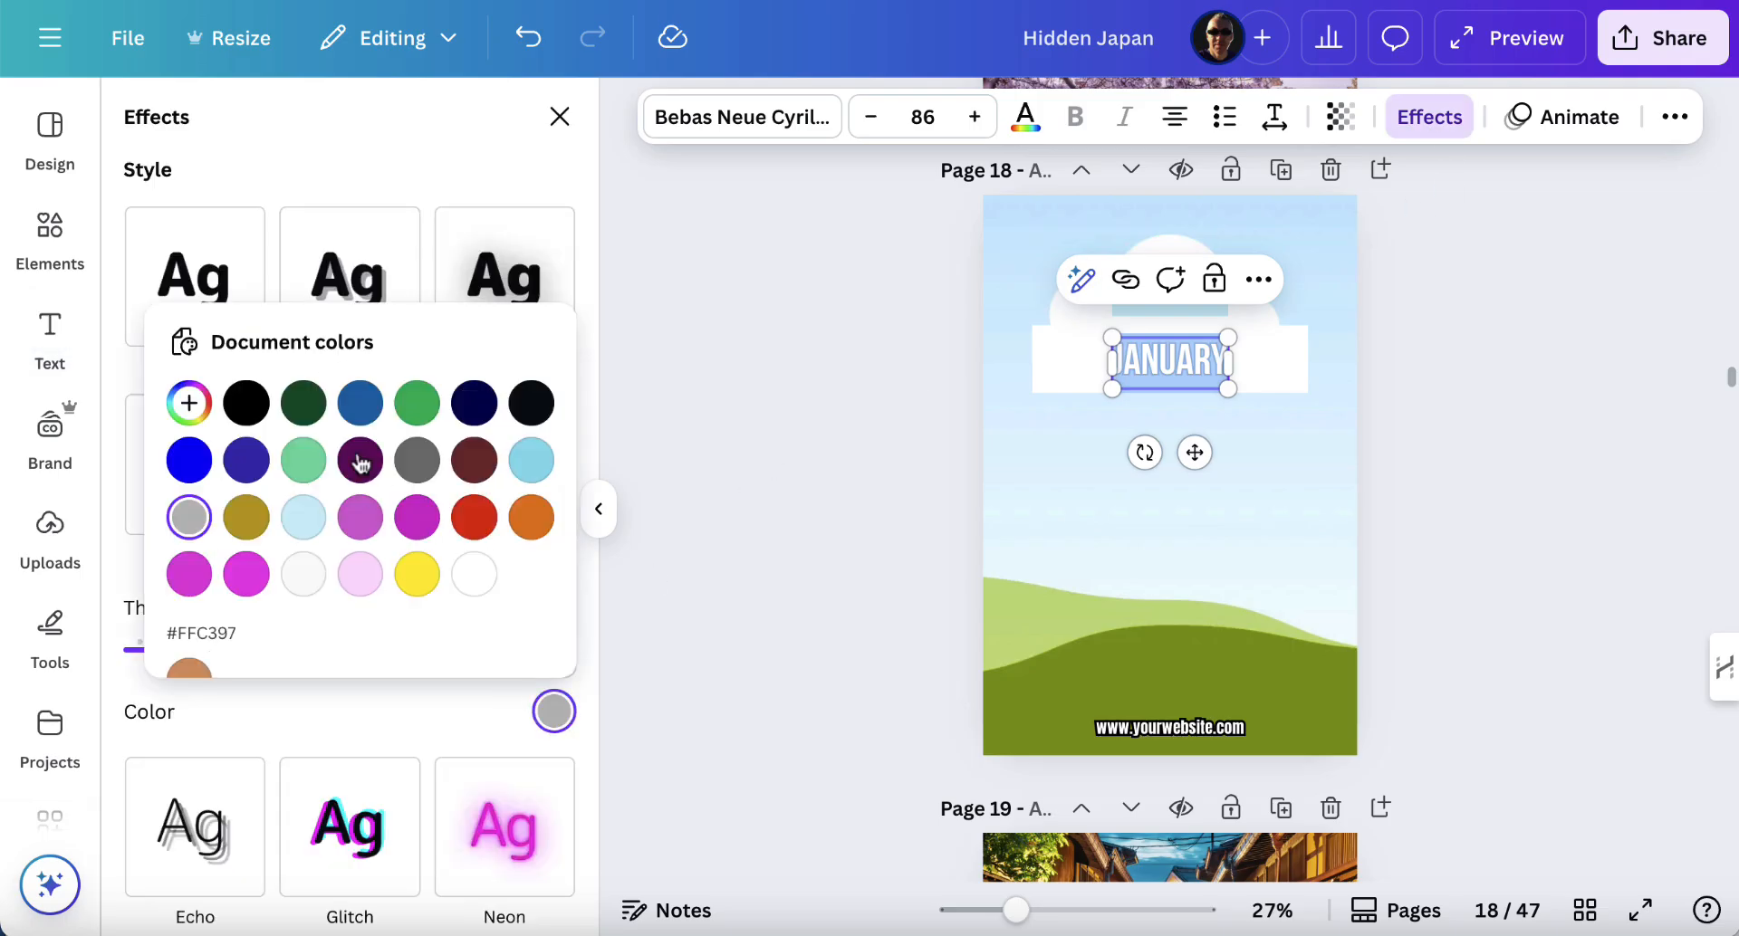
{"action": "left_click", "coordinate": [197, 468]}
{"action": "left_click", "coordinate": [277, 722]}
{"action": "left_click_drag", "start_coordinate": [208, 652], "coordinate": [278, 654]}
{"action": "left_click", "coordinate": [766, 563]}
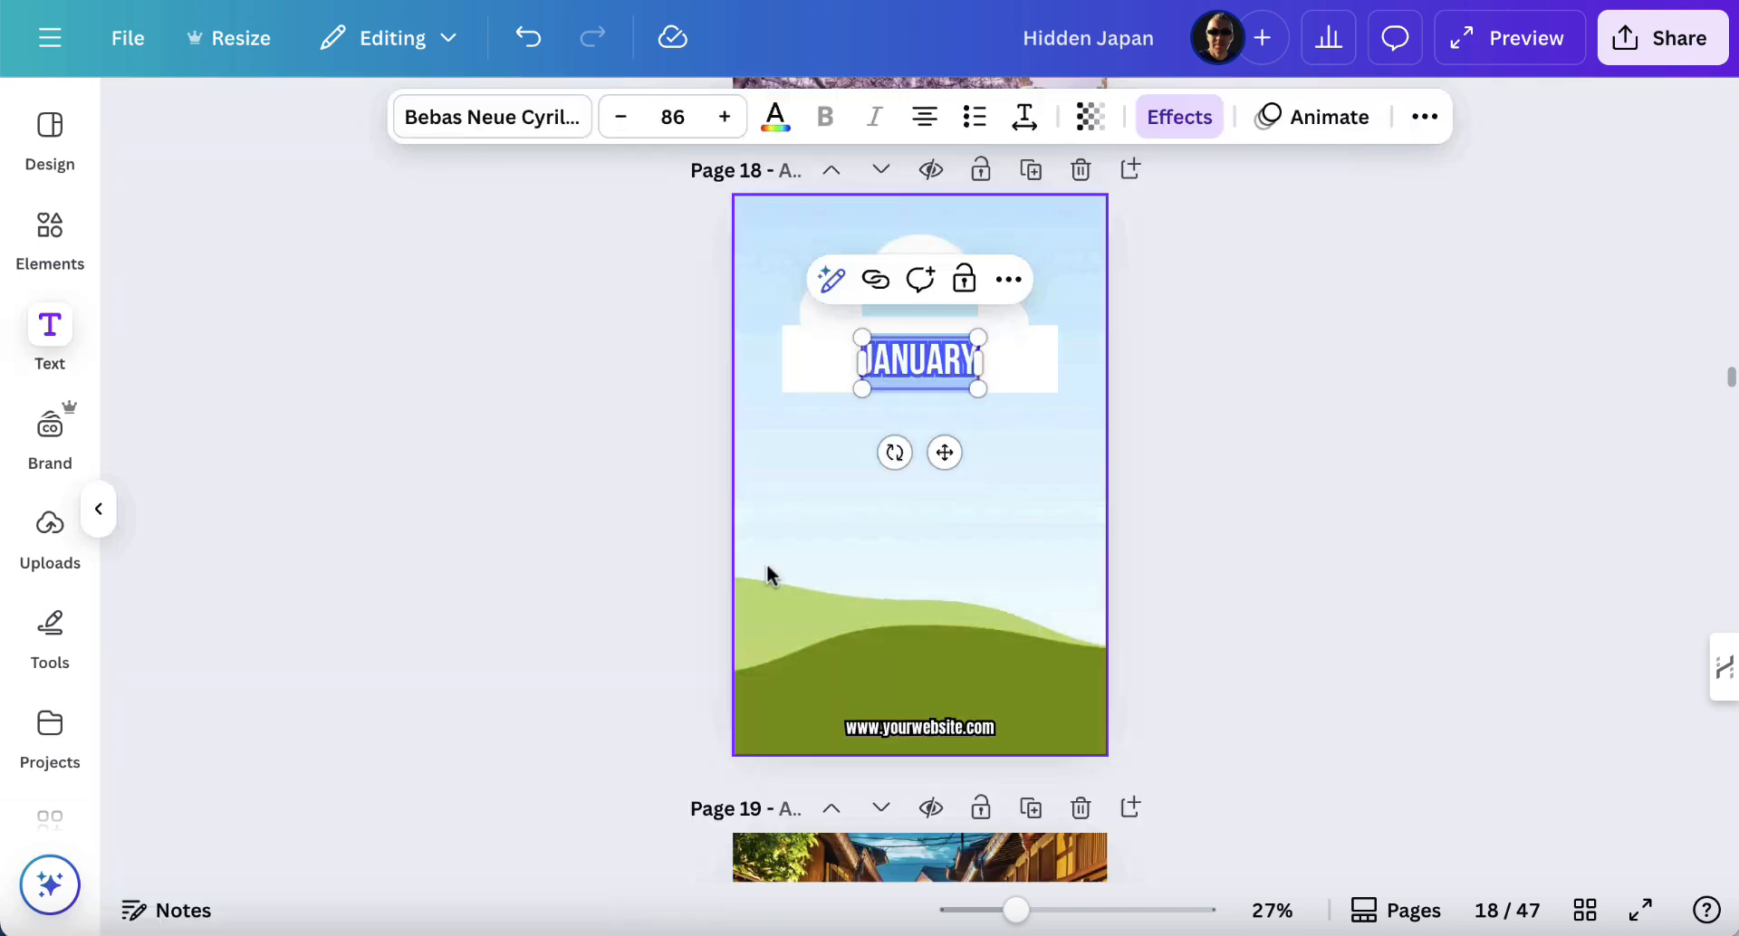
{"action": "left_click", "coordinate": [885, 495]}
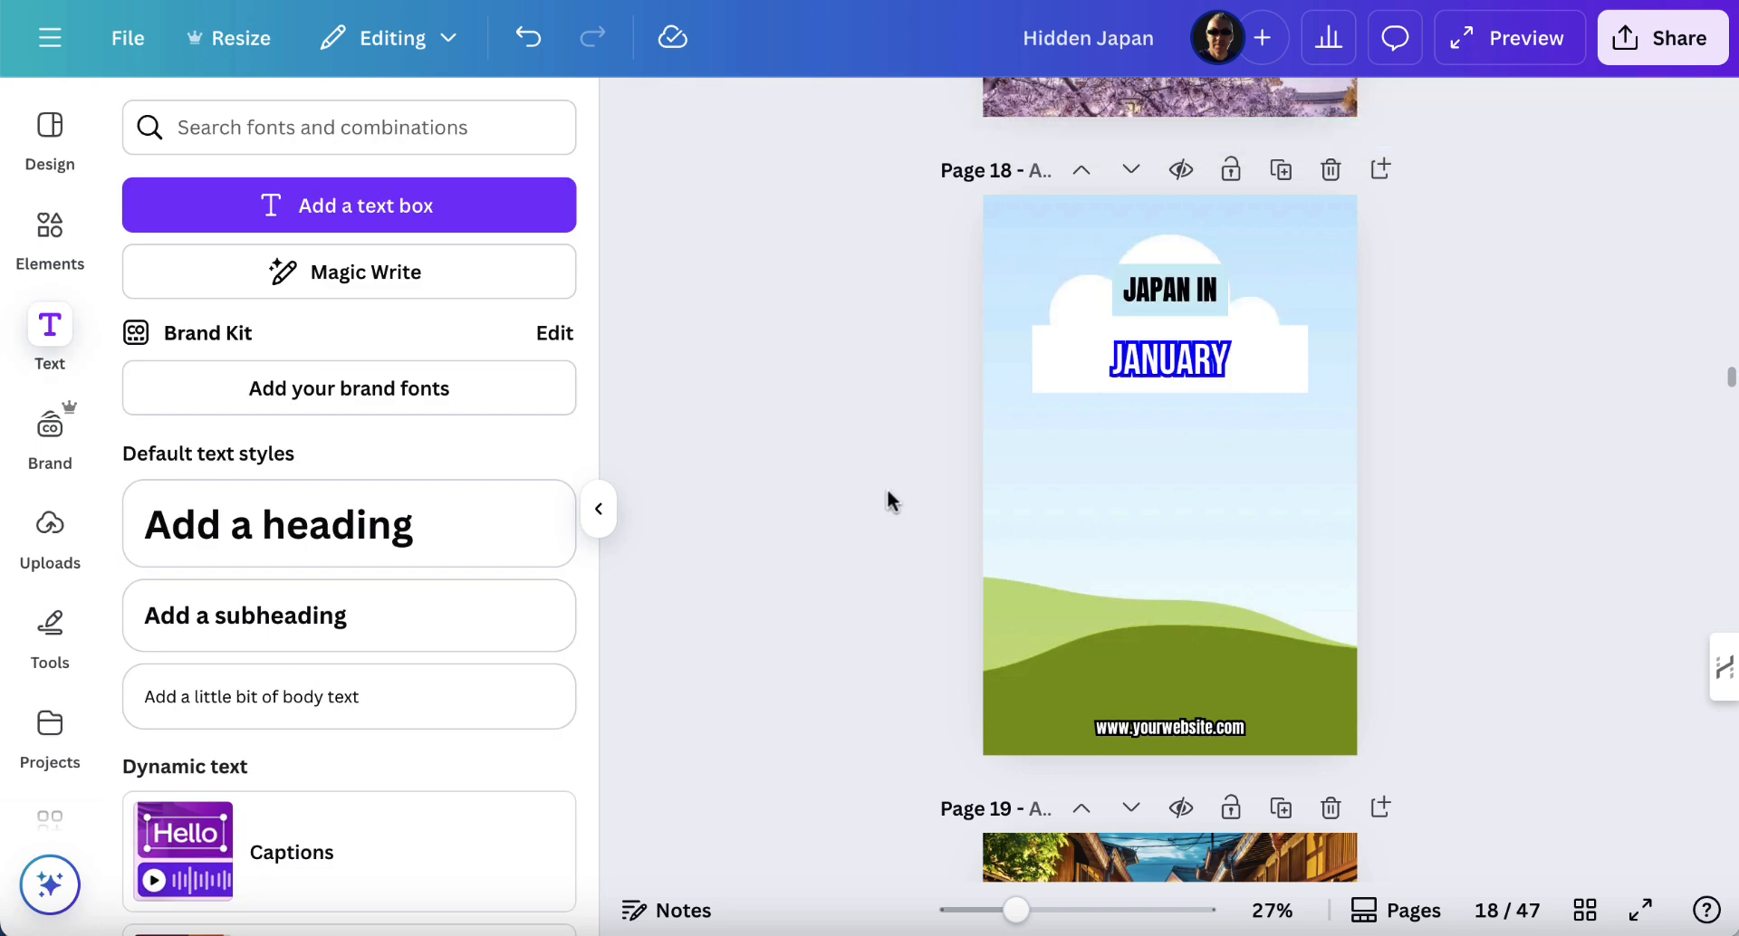
- Replace the placeholder website text on page 18 with "JAPANINSIDERSECRETS.COM"
{"action": "left_click", "coordinate": [1168, 729]}
{"action": "left_click", "coordinate": [1168, 729]}
{"action": "type", "text": "JAP"}
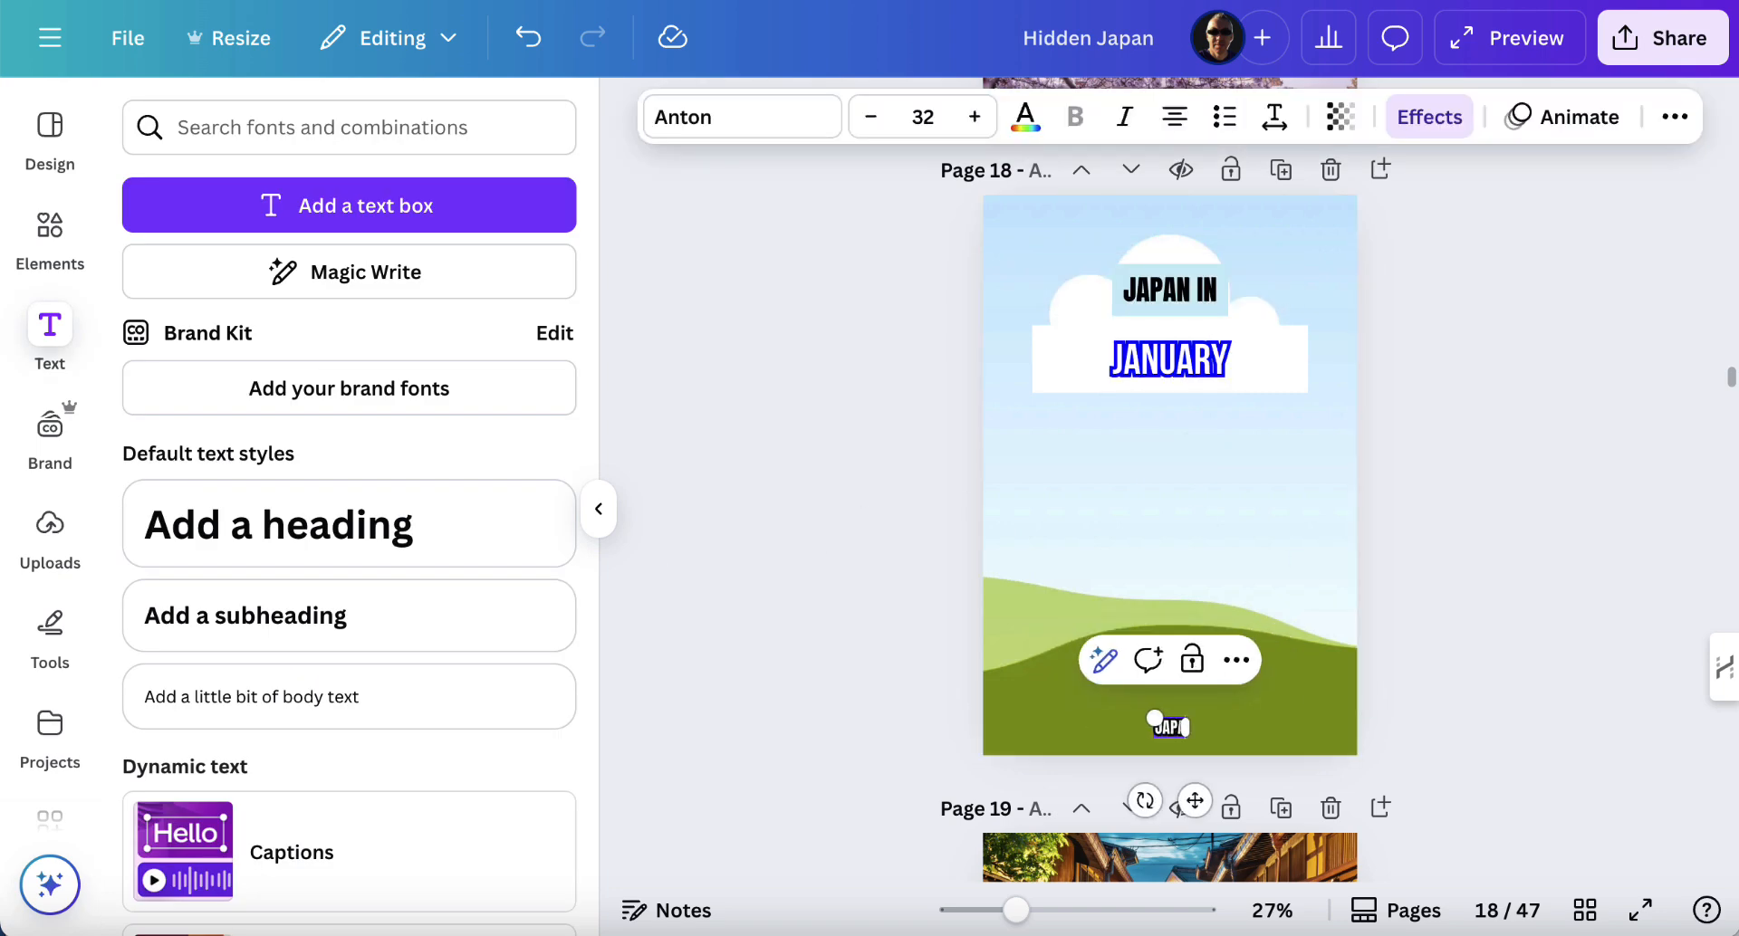
{"action": "type", "text": "ANINSIDERSECR"}
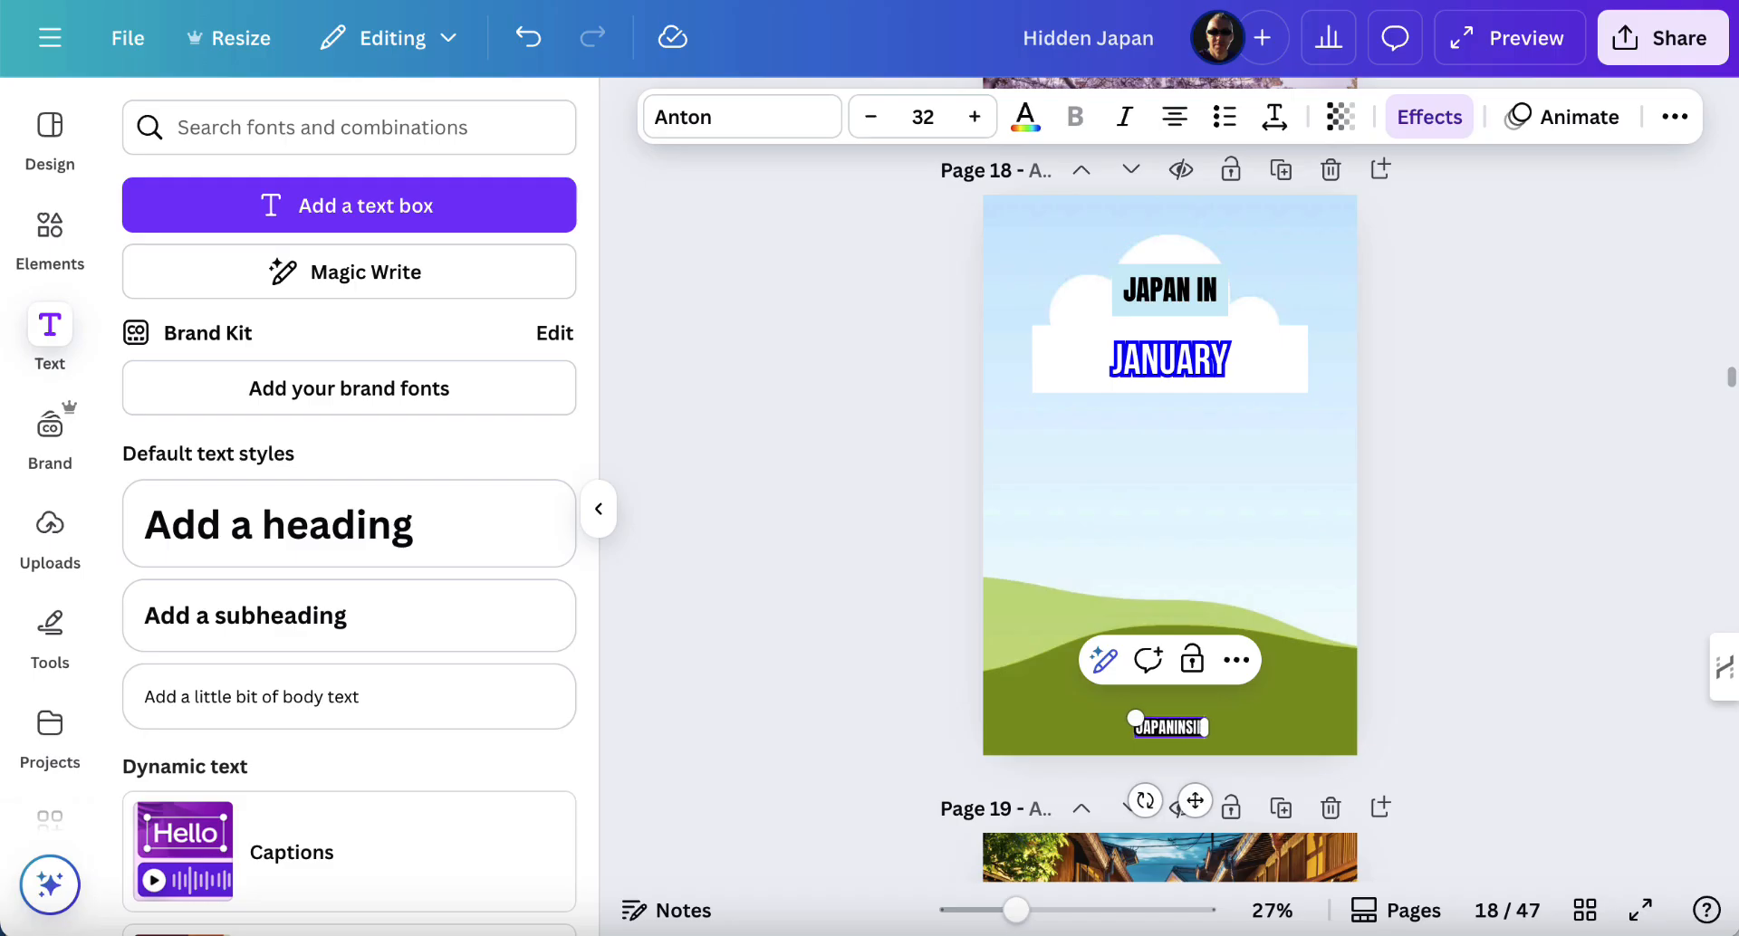
{"action": "type", "text": "ETS.COM"}
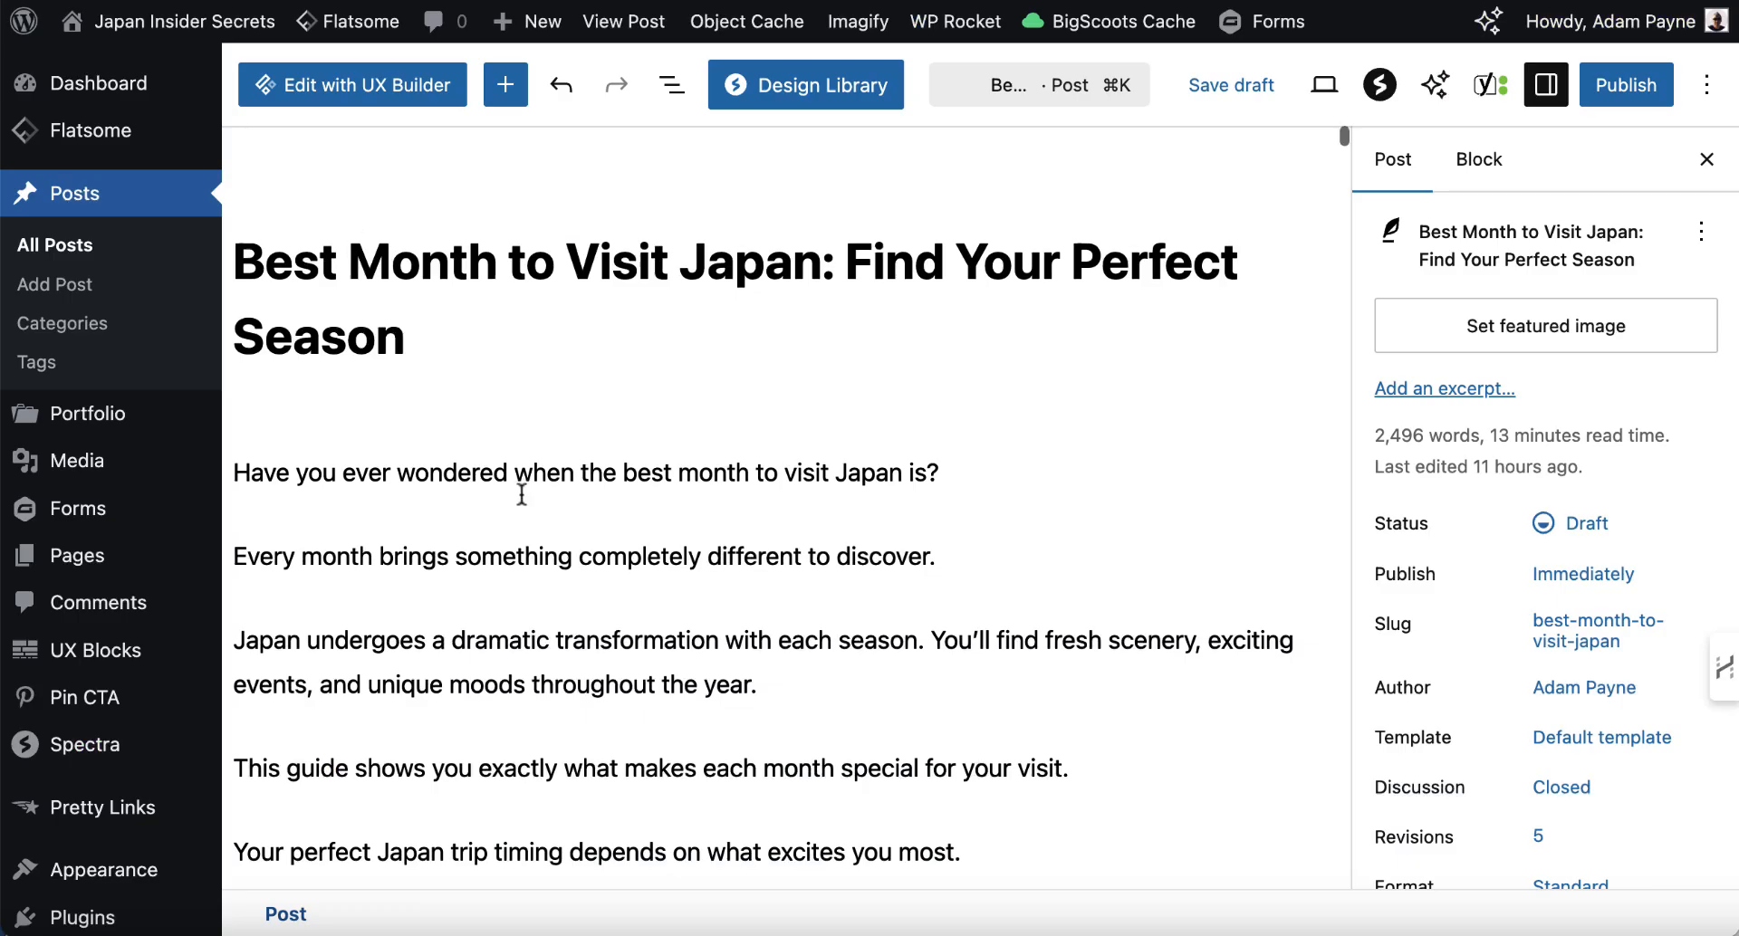
- Switch to the WordPress post draft, read its January section and select the place name Nagano
{"action": "scroll", "coordinate": [522, 495], "scroll_direction": "down", "scroll_amount": 10}
{"action": "scroll", "coordinate": [522, 495], "scroll_direction": "down", "scroll_amount": 3}
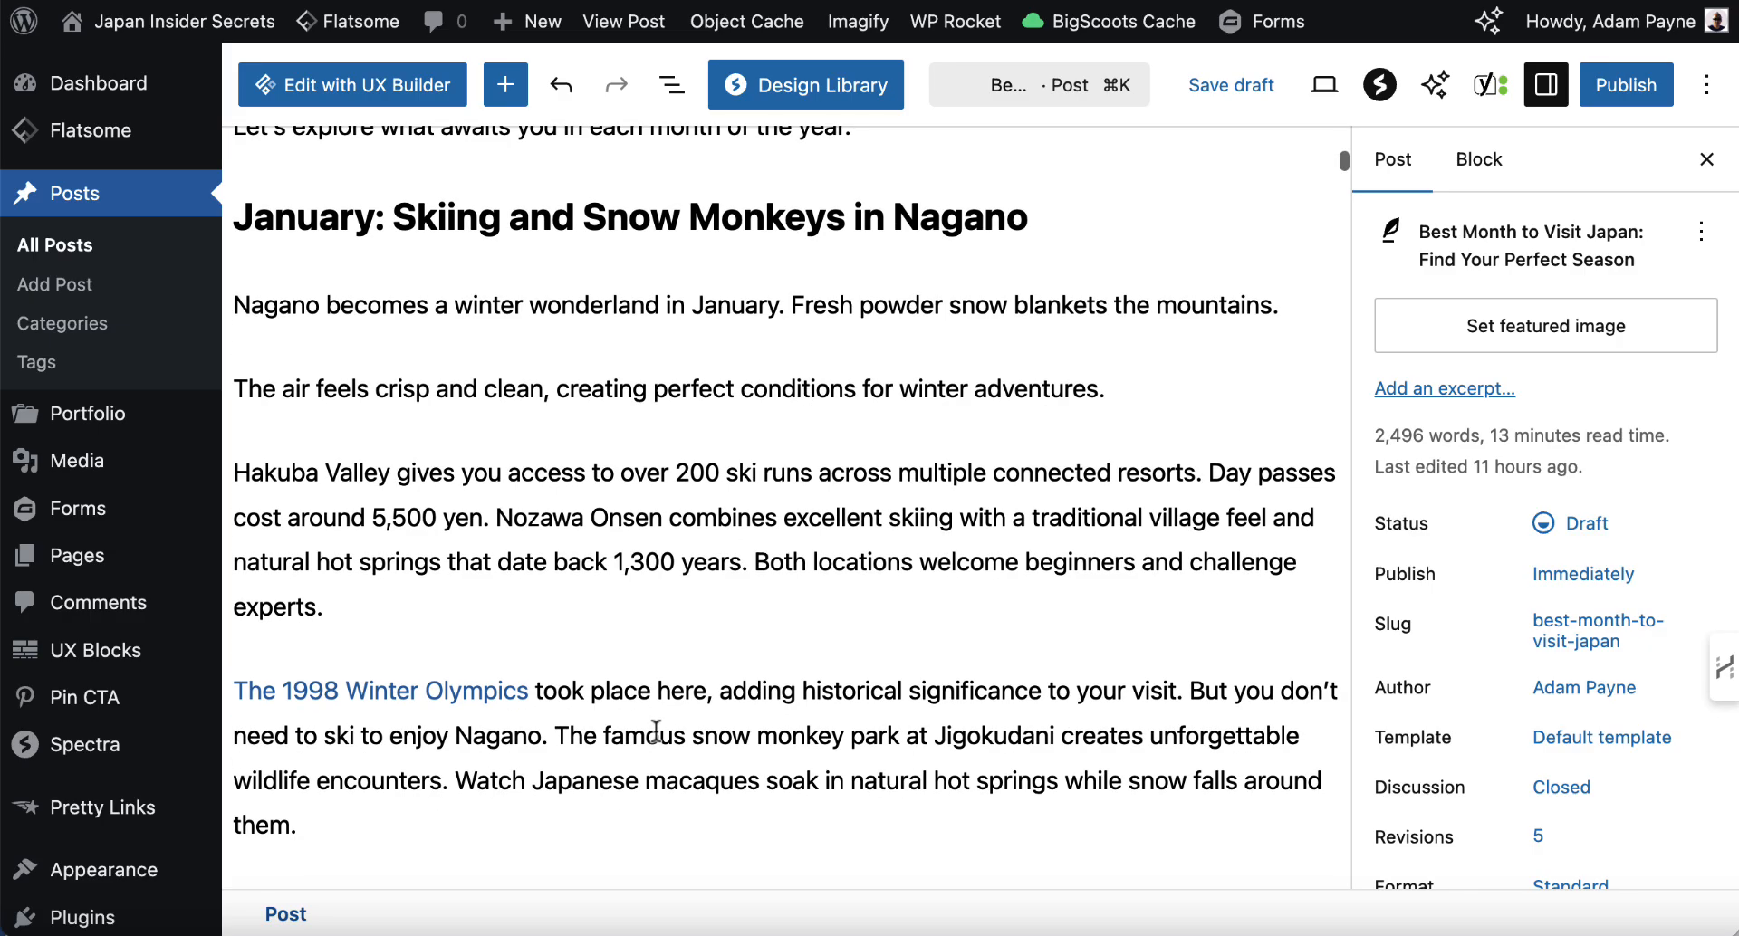
{"action": "double_click", "coordinate": [304, 312]}
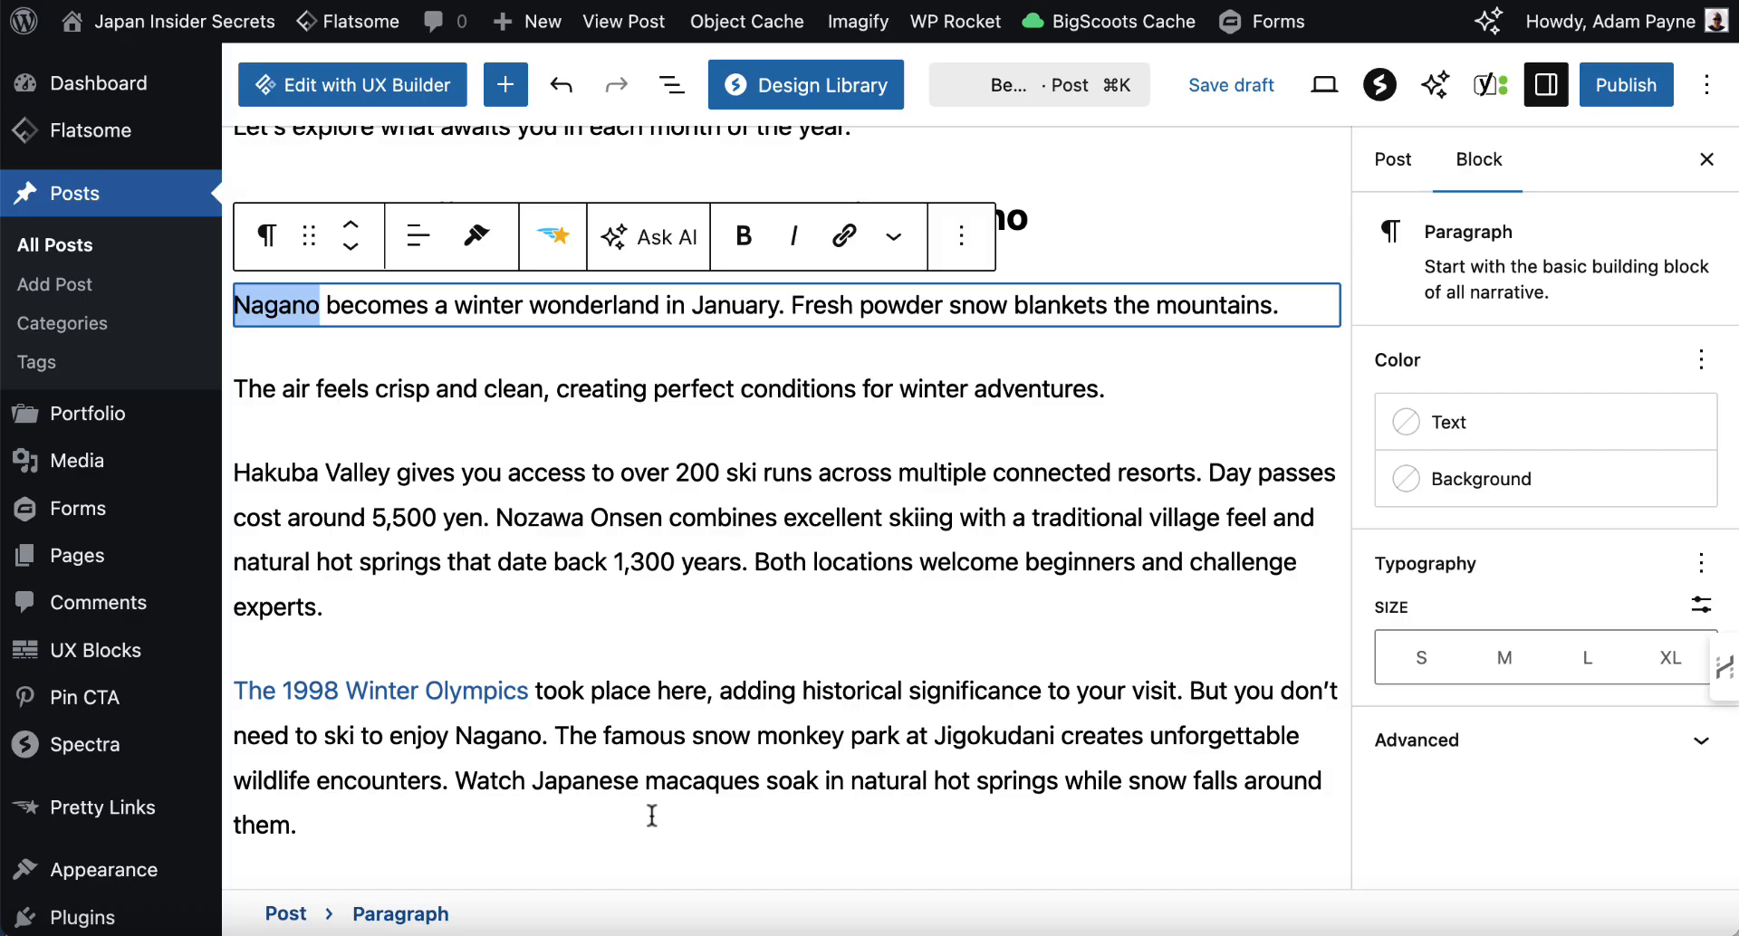
{"action": "scroll", "coordinate": [639, 673], "scroll_direction": "down", "scroll_amount": 2}
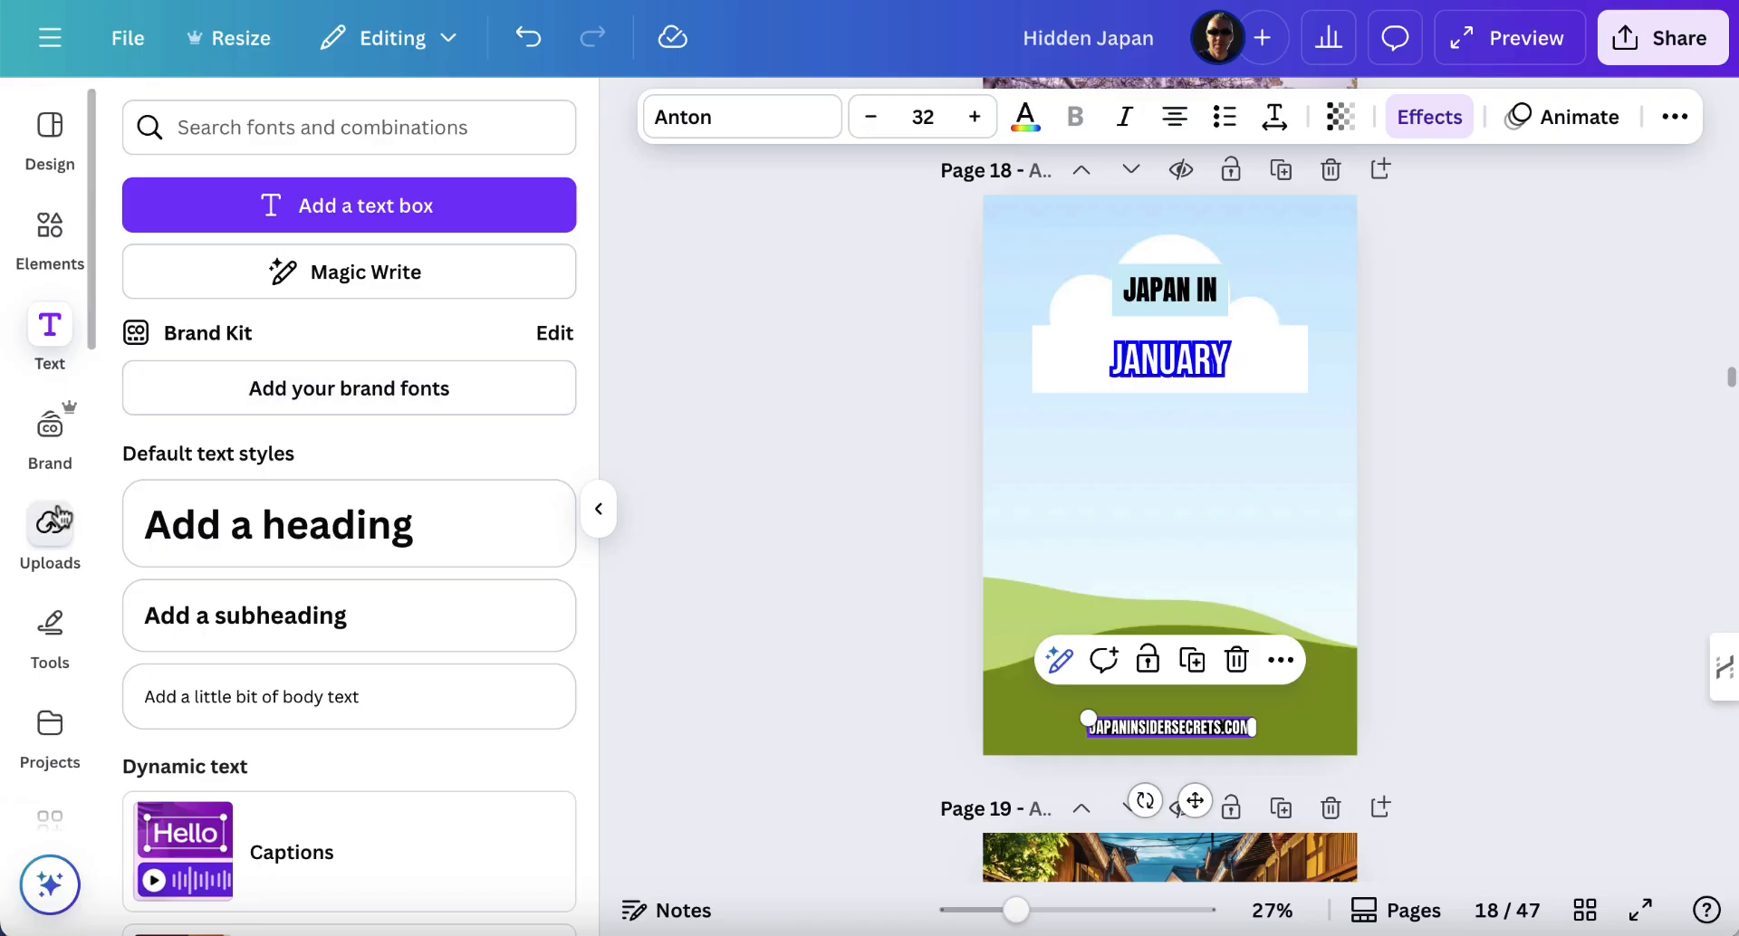
- Search the uploaded images for "Nagano" and set the hot-spring village photo as the background of page 18
{"action": "left_click", "coordinate": [51, 536]}
{"action": "double_click", "coordinate": [231, 128]}
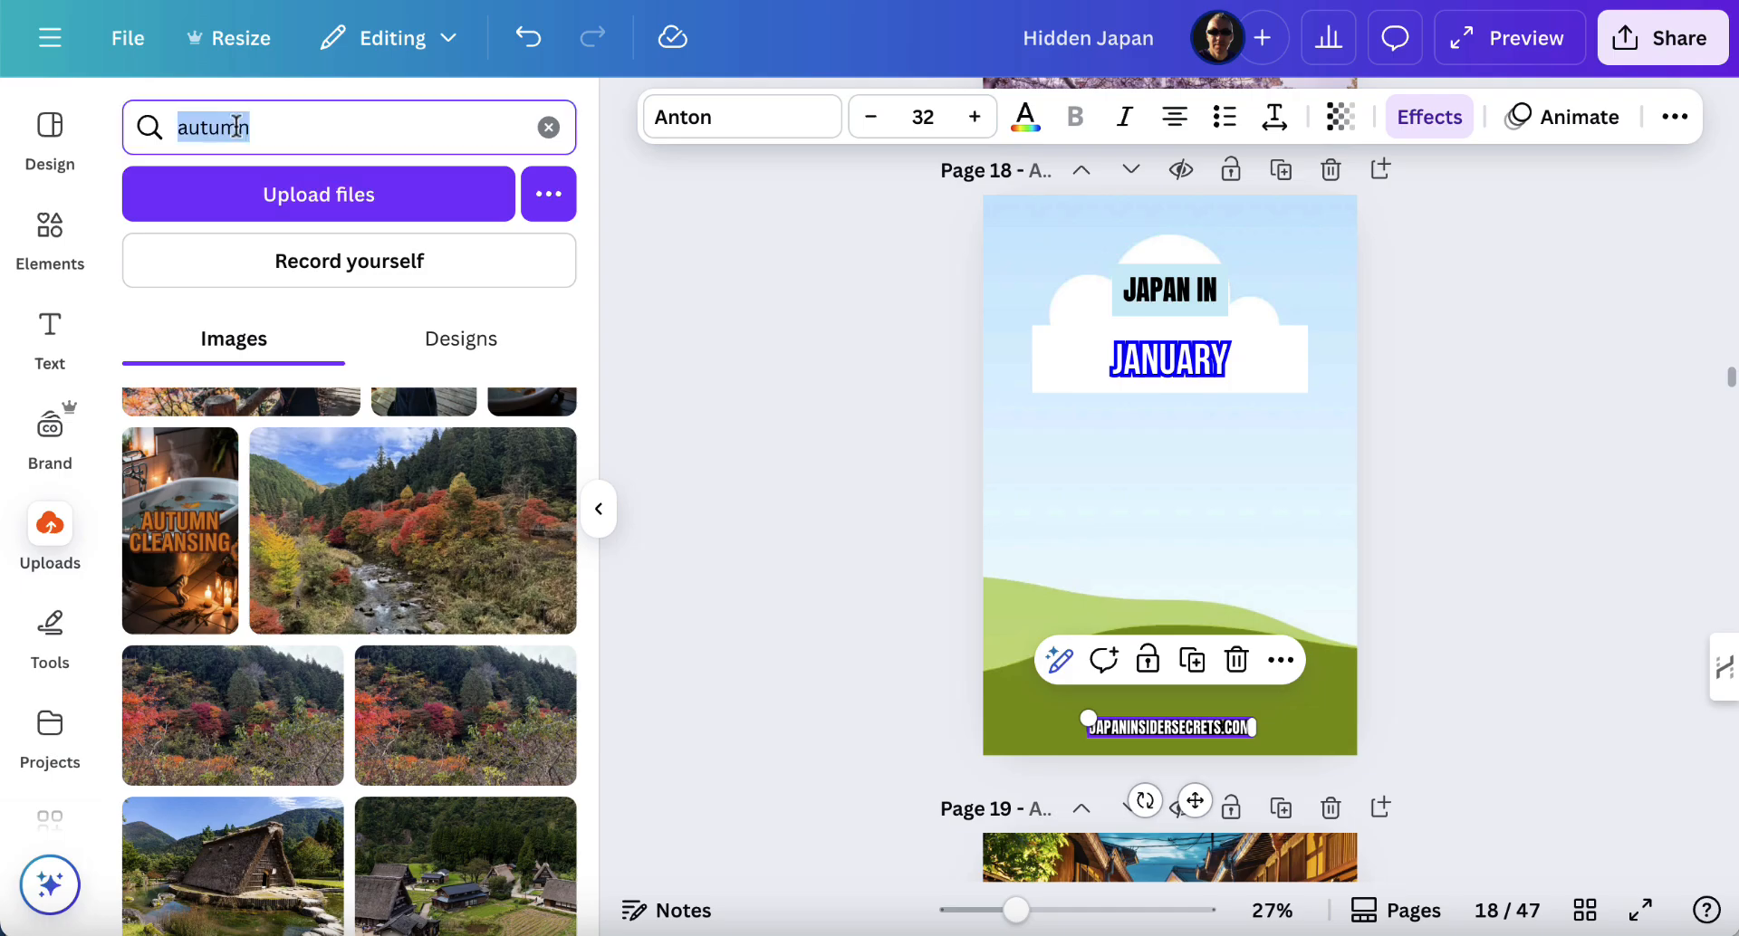
{"action": "type", "text": "Nagano"}
{"action": "scroll", "coordinate": [319, 694], "scroll_direction": "down", "scroll_amount": 2}
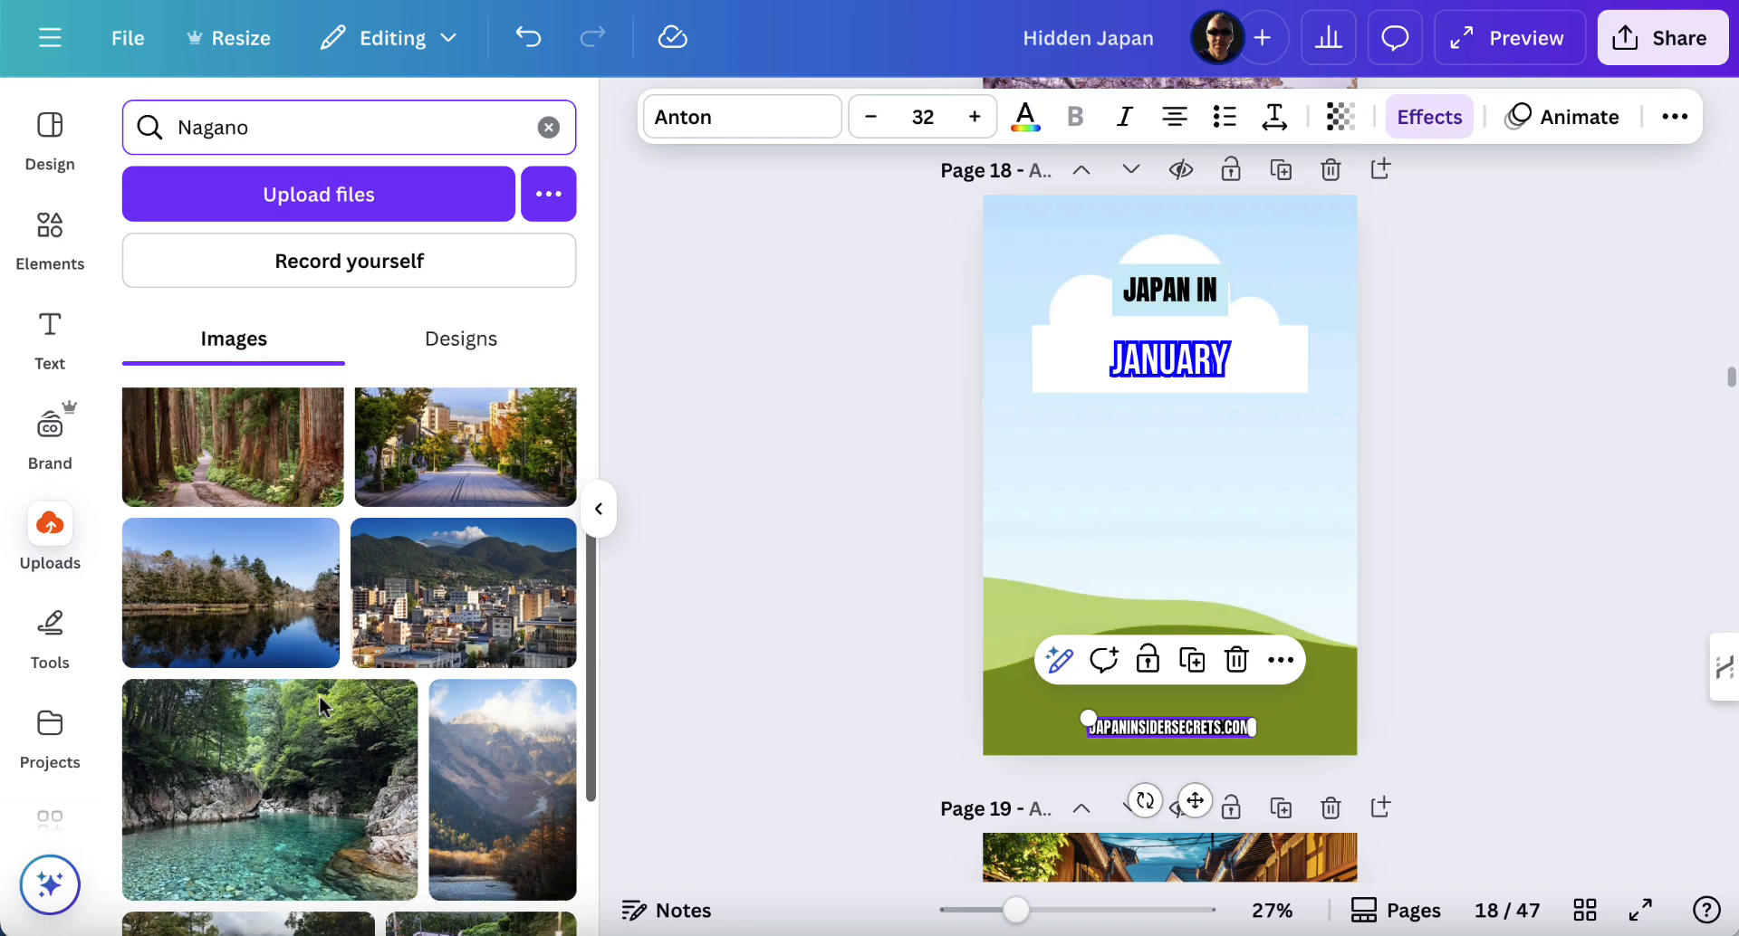
{"action": "scroll", "coordinate": [319, 706], "scroll_direction": "down", "scroll_amount": 5}
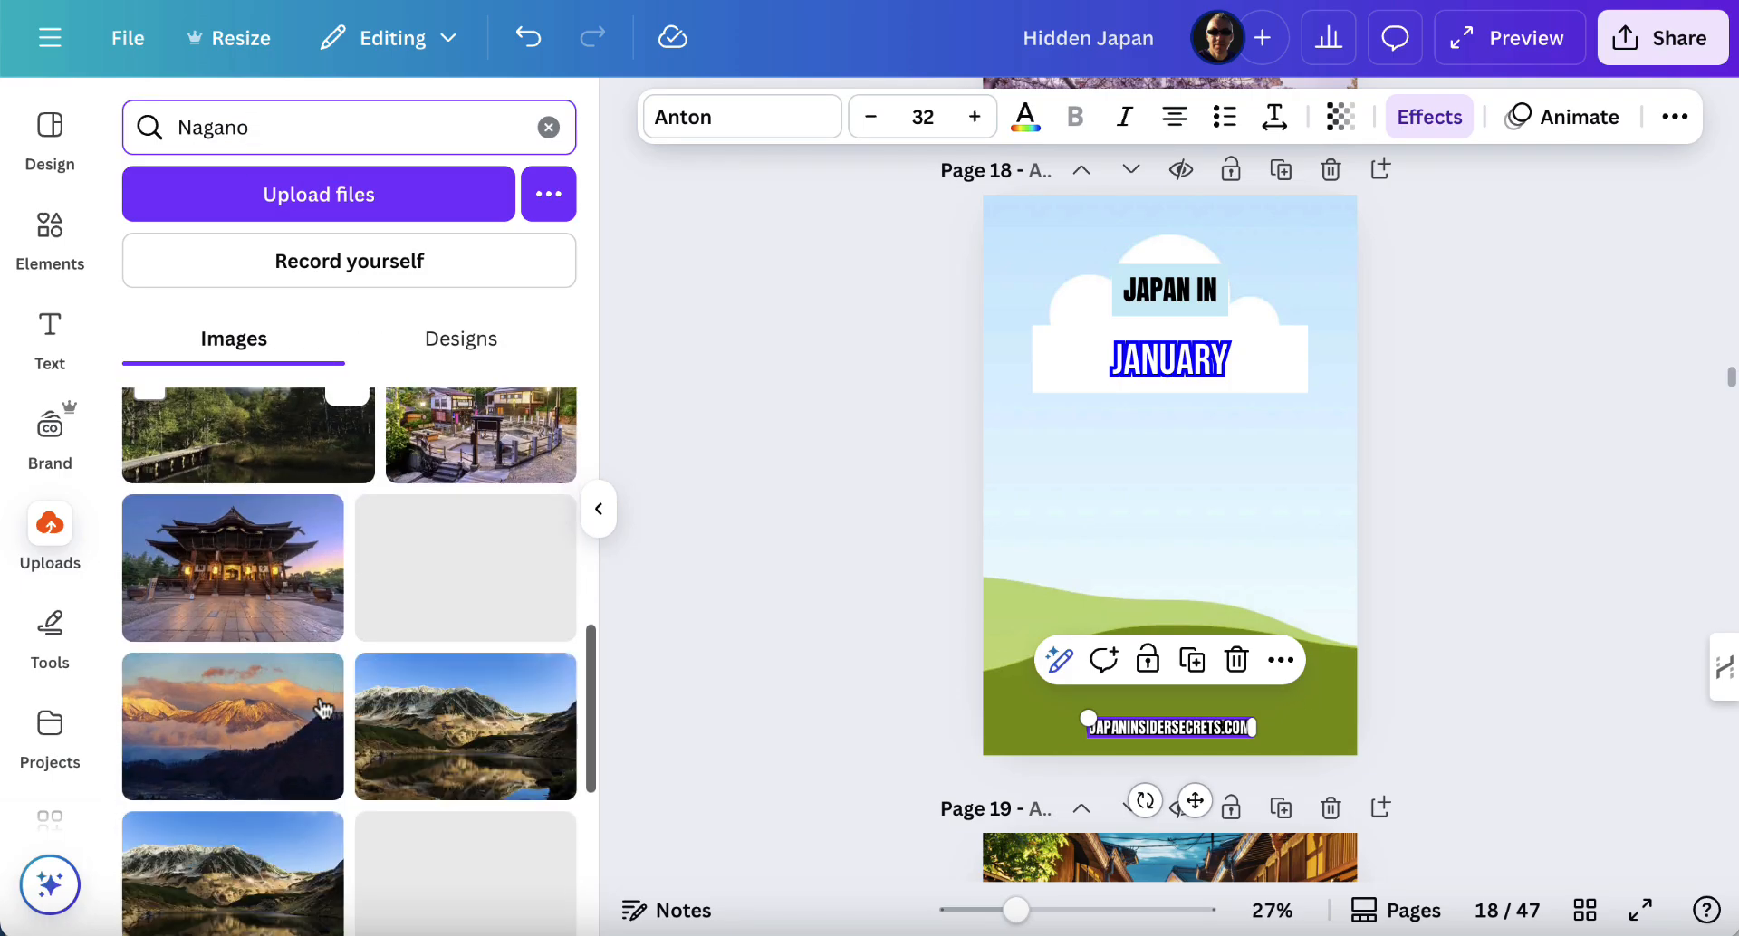
{"action": "left_click_drag", "start_coordinate": [486, 623], "coordinate": [1034, 522]}
{"action": "left_click", "coordinate": [1673, 351]}
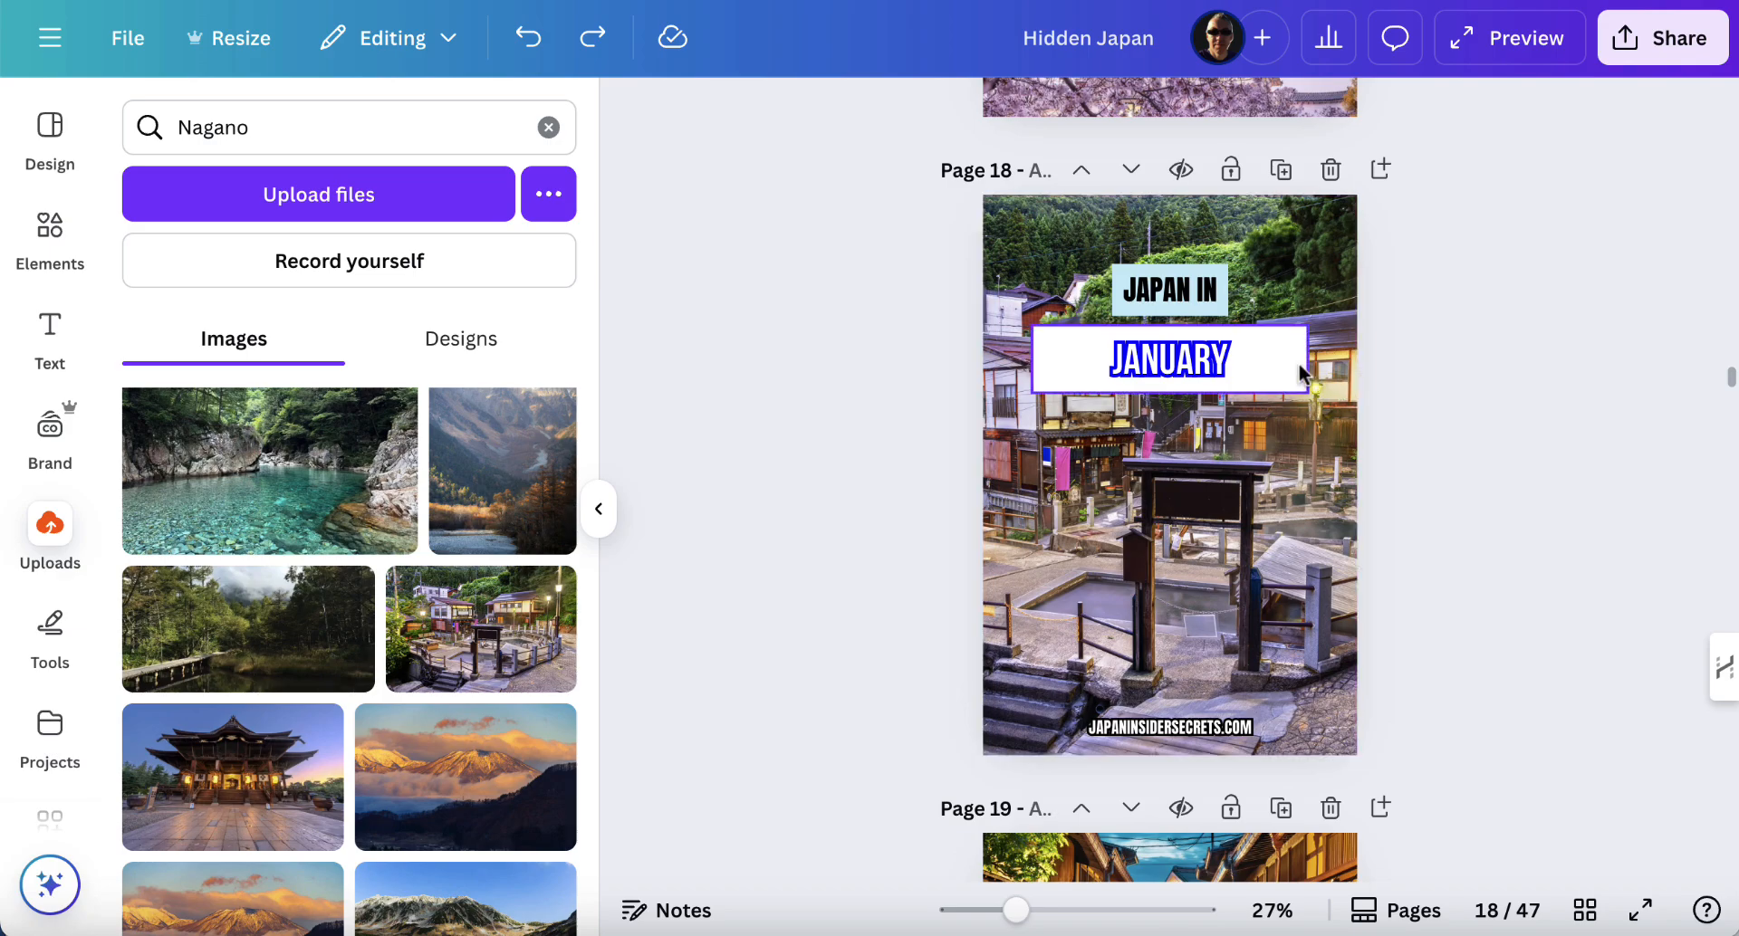
- Narrow the white rectangle behind "JANUARY" from both sides so it fits closely around the word
{"action": "left_click", "coordinate": [1301, 373]}
{"action": "left_click_drag", "start_coordinate": [1300, 362], "coordinate": [1248, 373]}
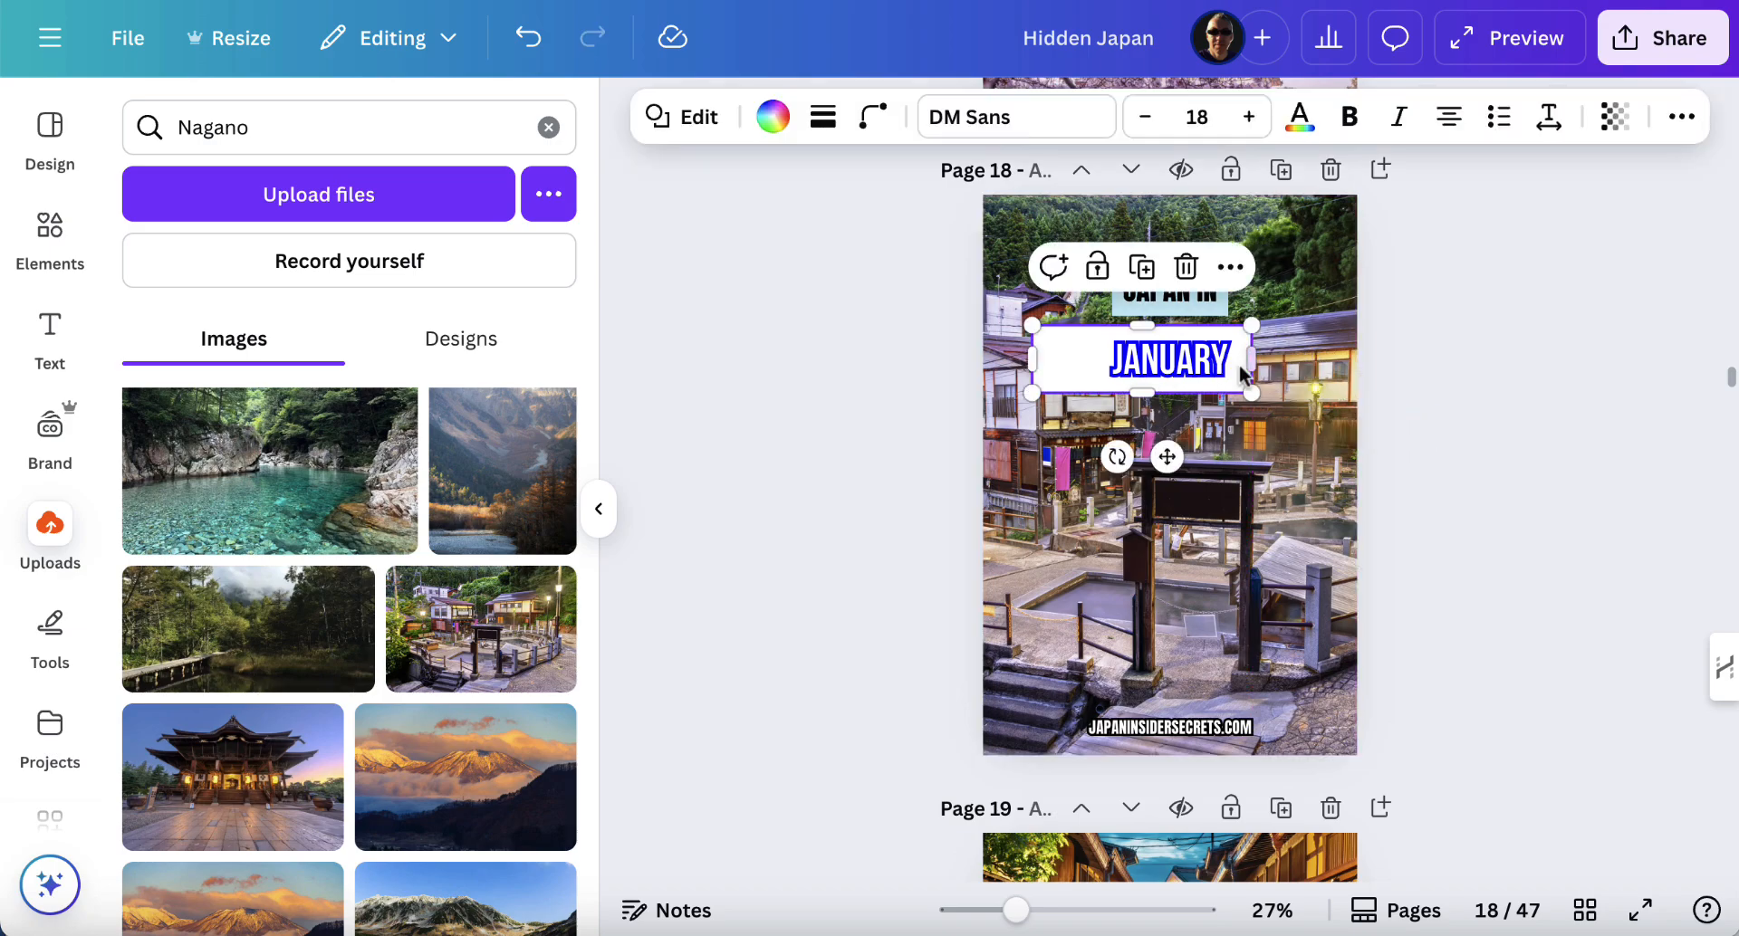
{"action": "left_click_drag", "start_coordinate": [1032, 361], "coordinate": [1085, 360]}
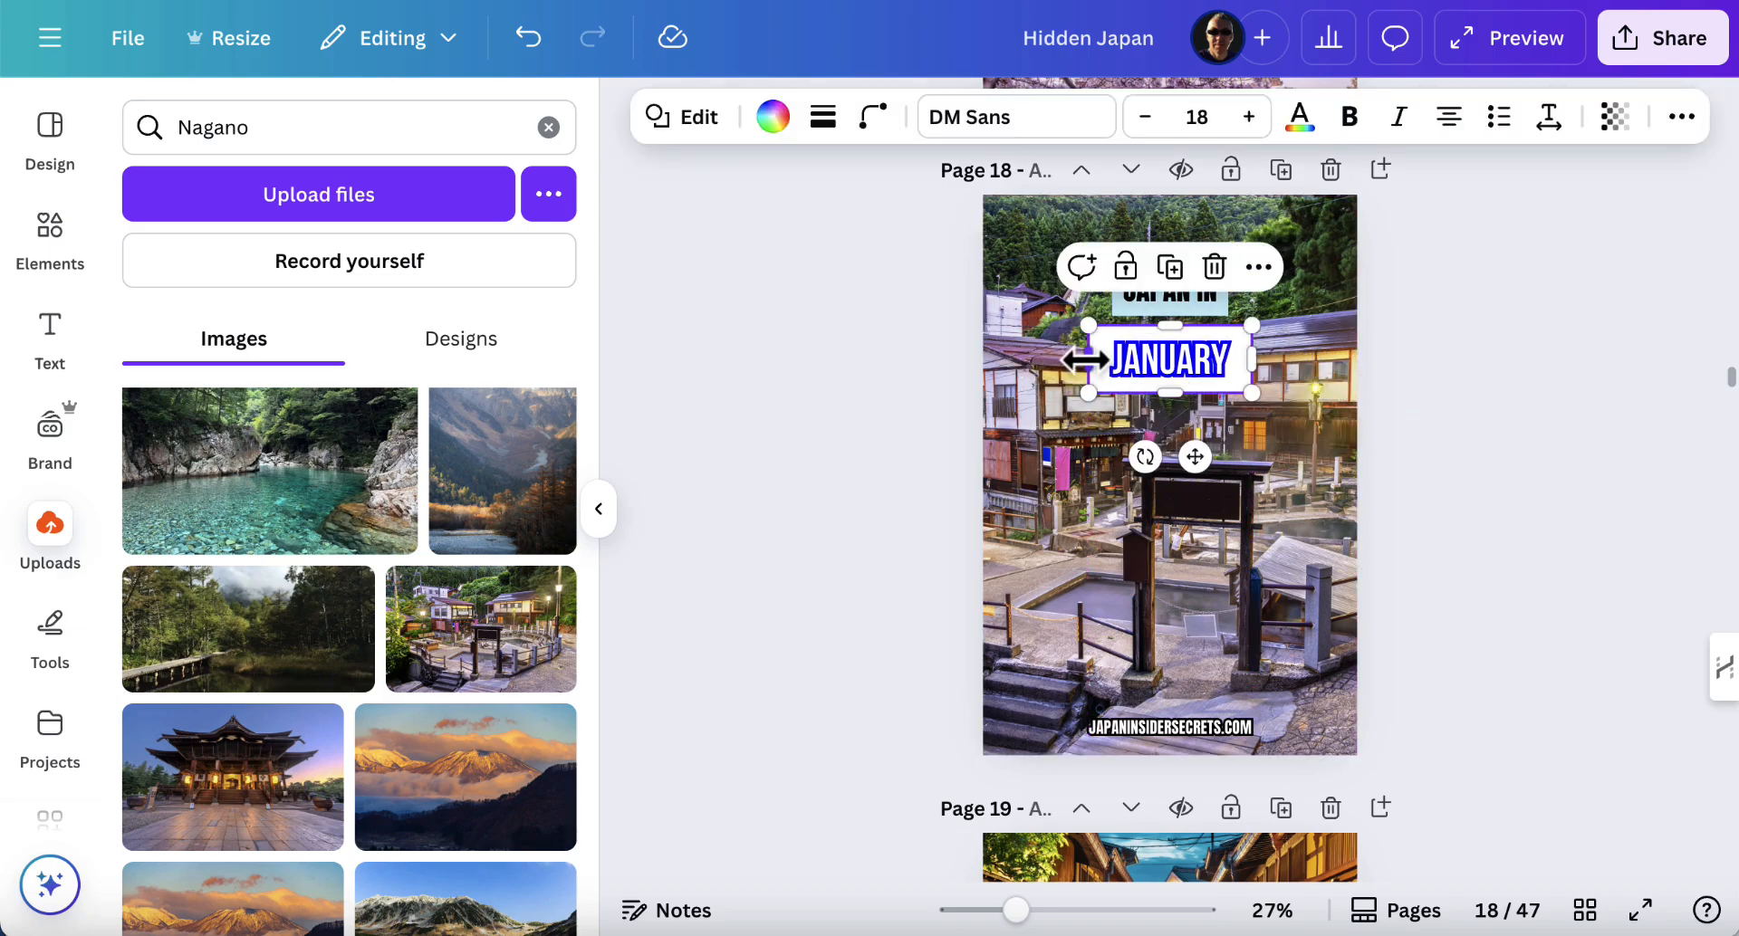
{"action": "left_click", "coordinate": [1648, 380]}
{"action": "scroll", "coordinate": [1649, 377], "scroll_direction": "down", "scroll_amount": 1}
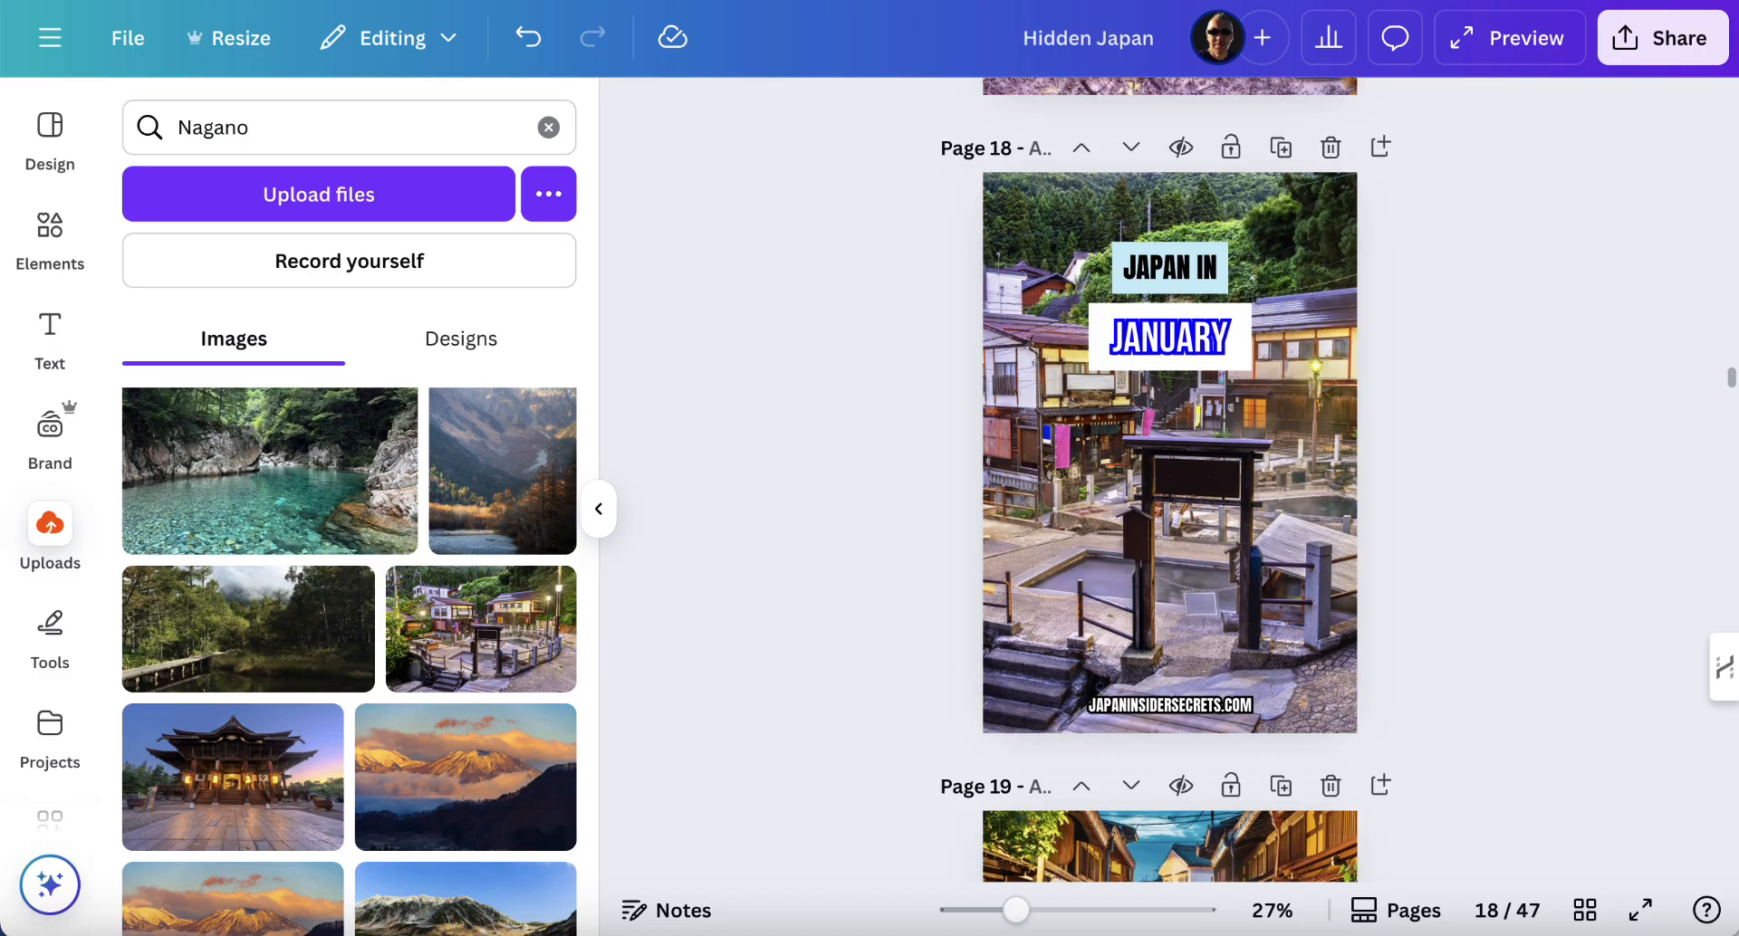
{"action": "scroll", "coordinate": [1599, 310], "scroll_direction": "up", "scroll_amount": 1}
{"action": "scroll", "coordinate": [953, 211], "scroll_direction": "up", "scroll_amount": 7}
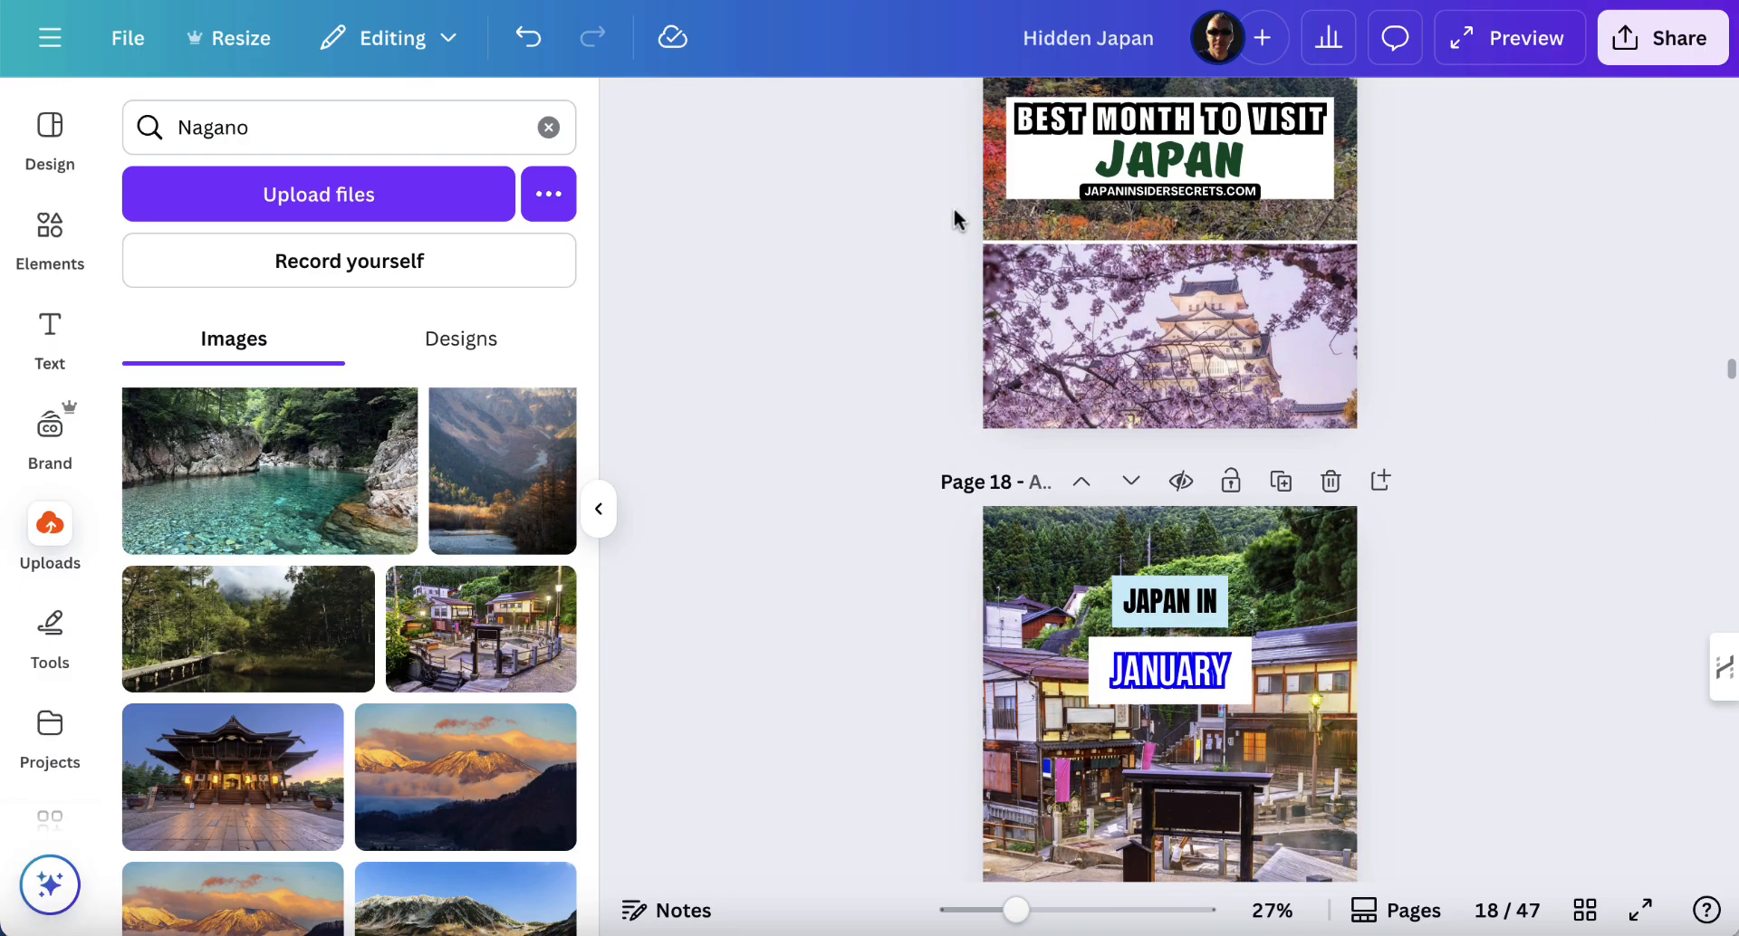
{"action": "scroll", "coordinate": [953, 220], "scroll_direction": "down", "scroll_amount": 1}
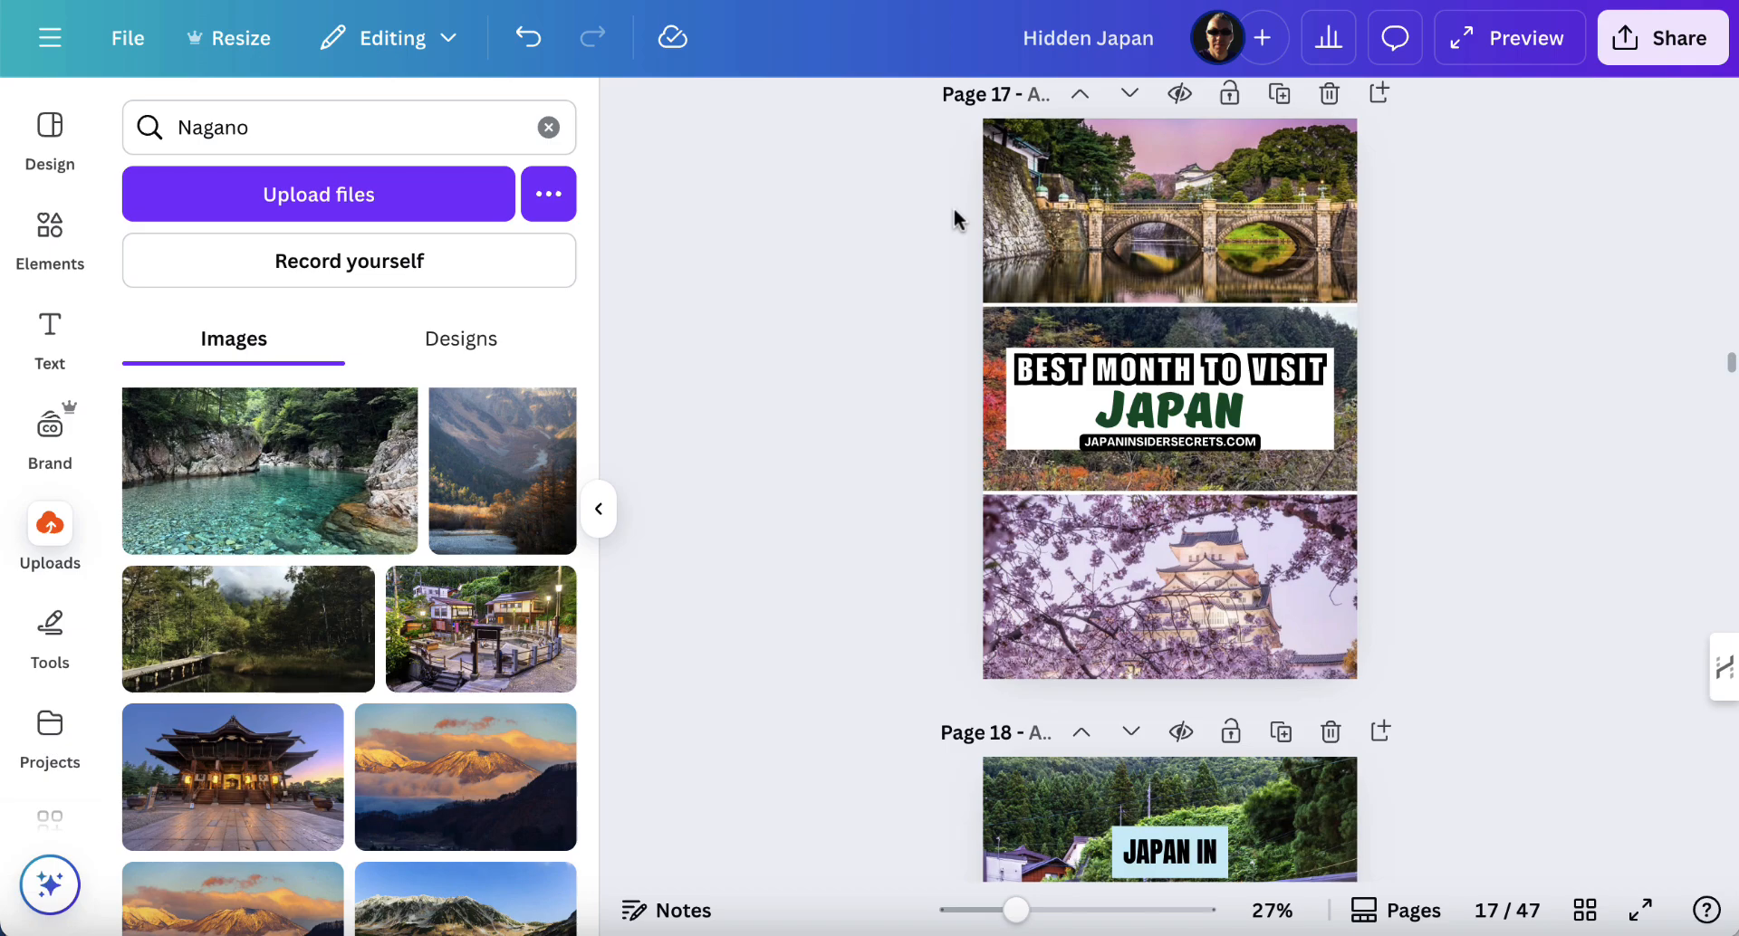
{"action": "key", "text": "ctrl+Tab"}
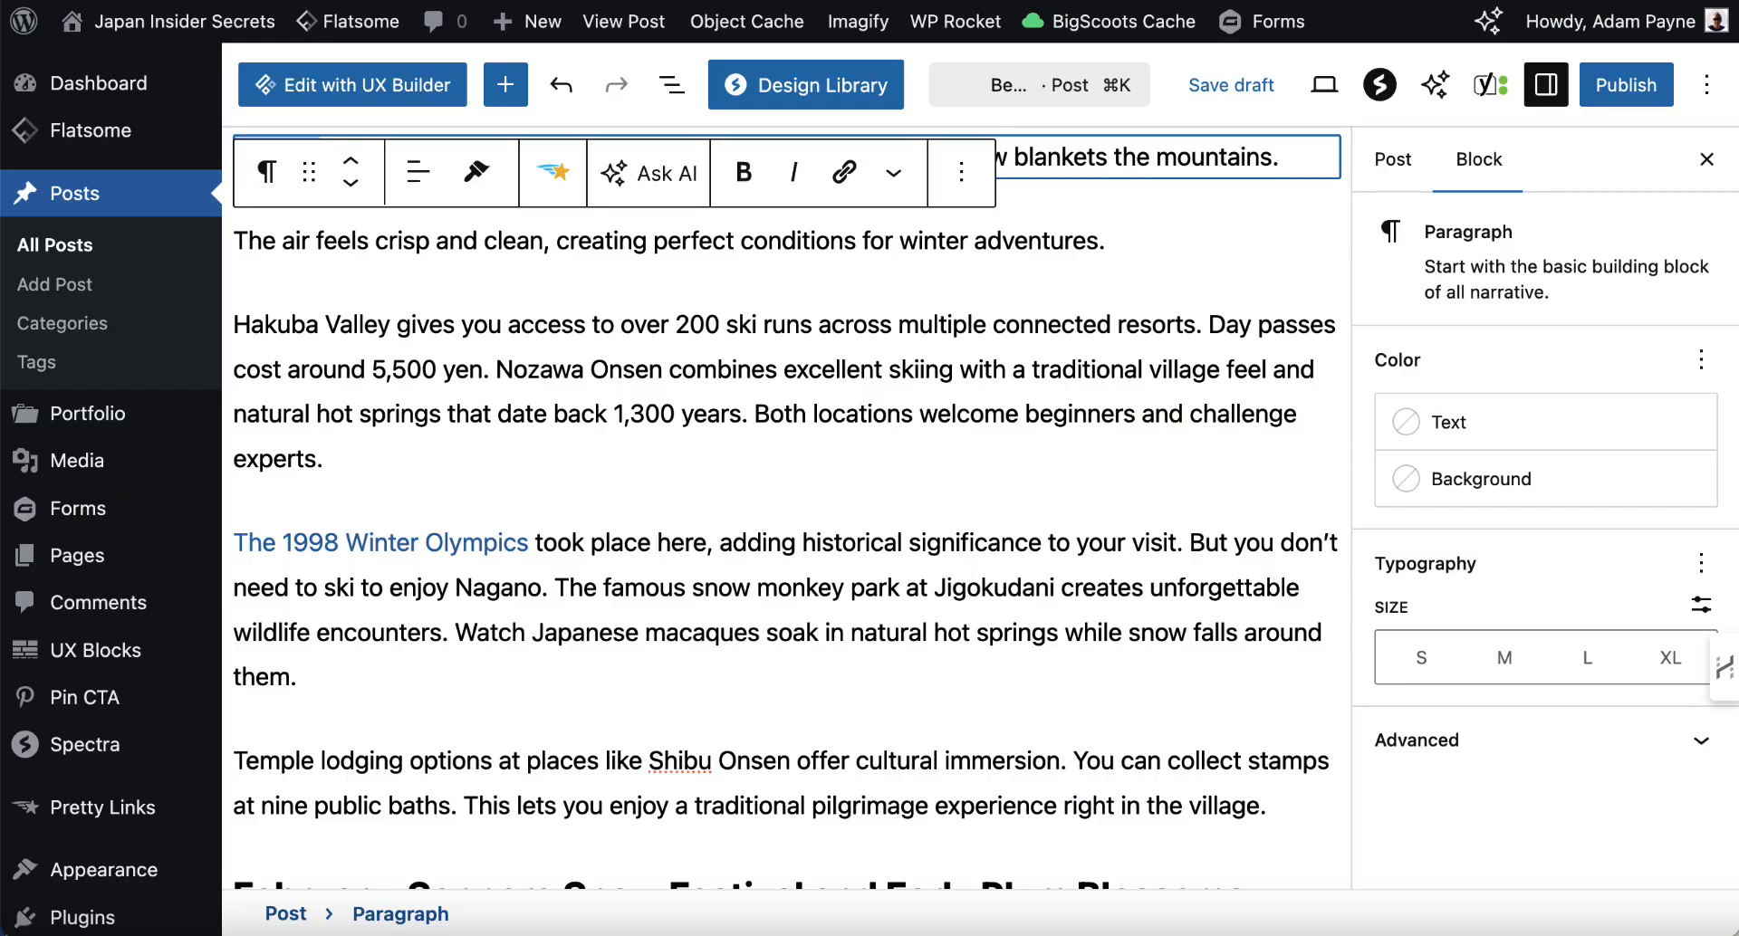
{"action": "key", "text": "ctrl+shift+Tab"}
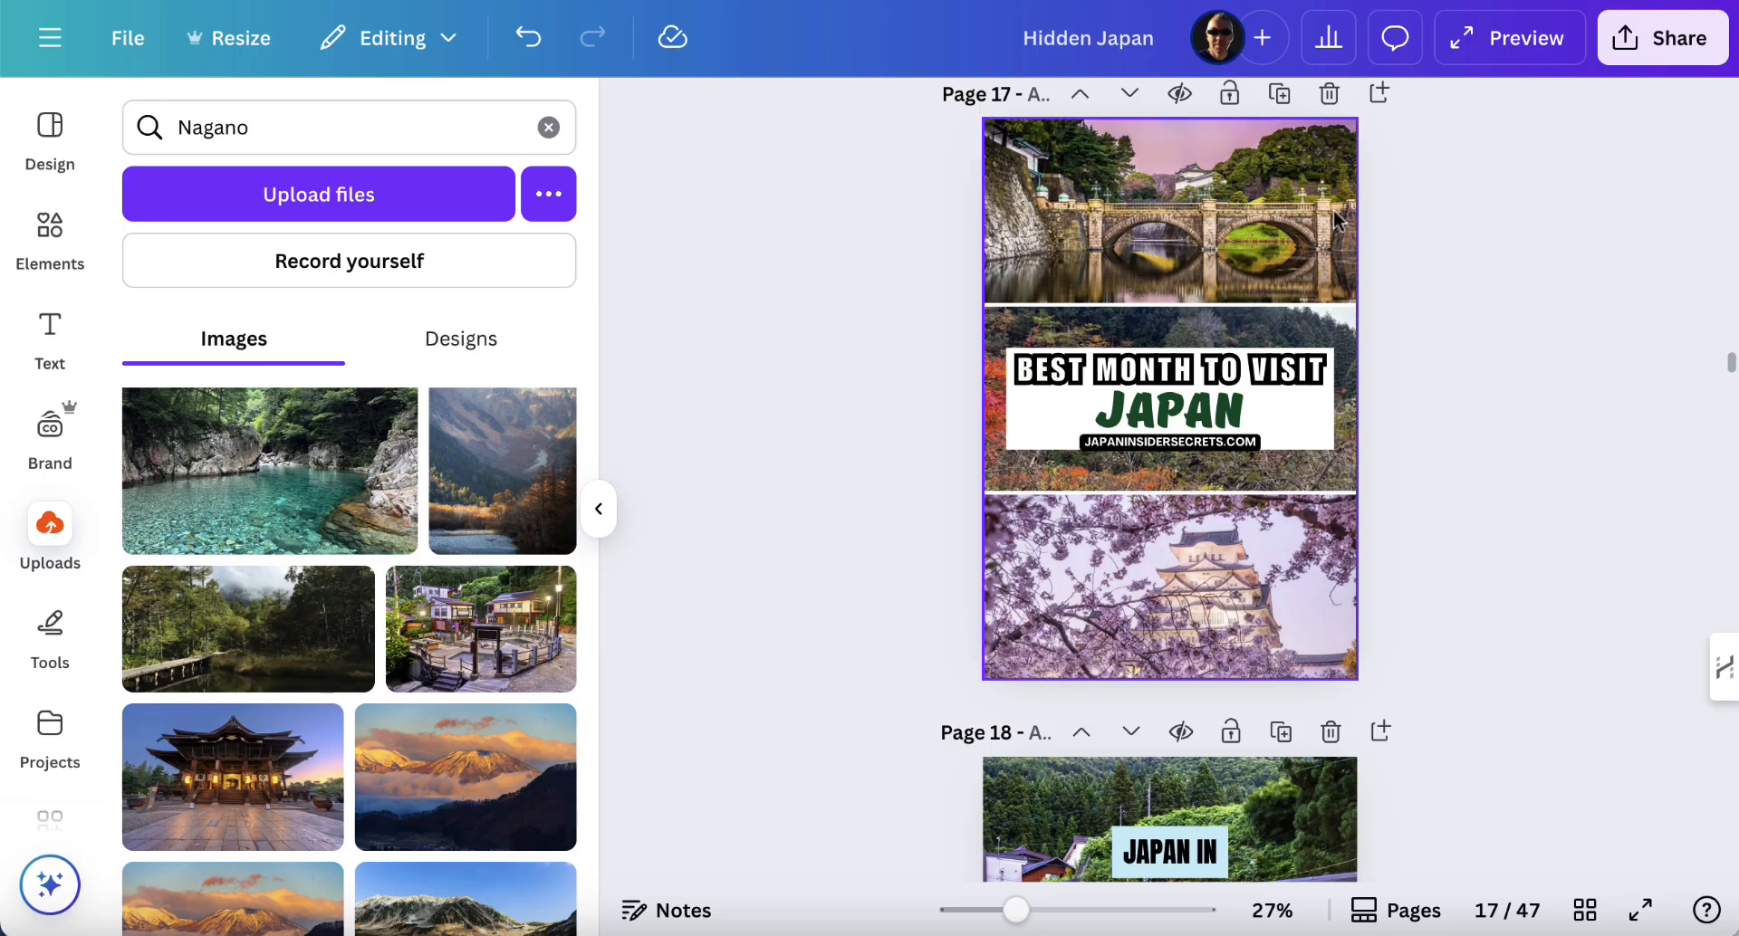
- Rename the design as "Best time to visit Japan"
{"action": "left_click", "coordinate": [1120, 47]}
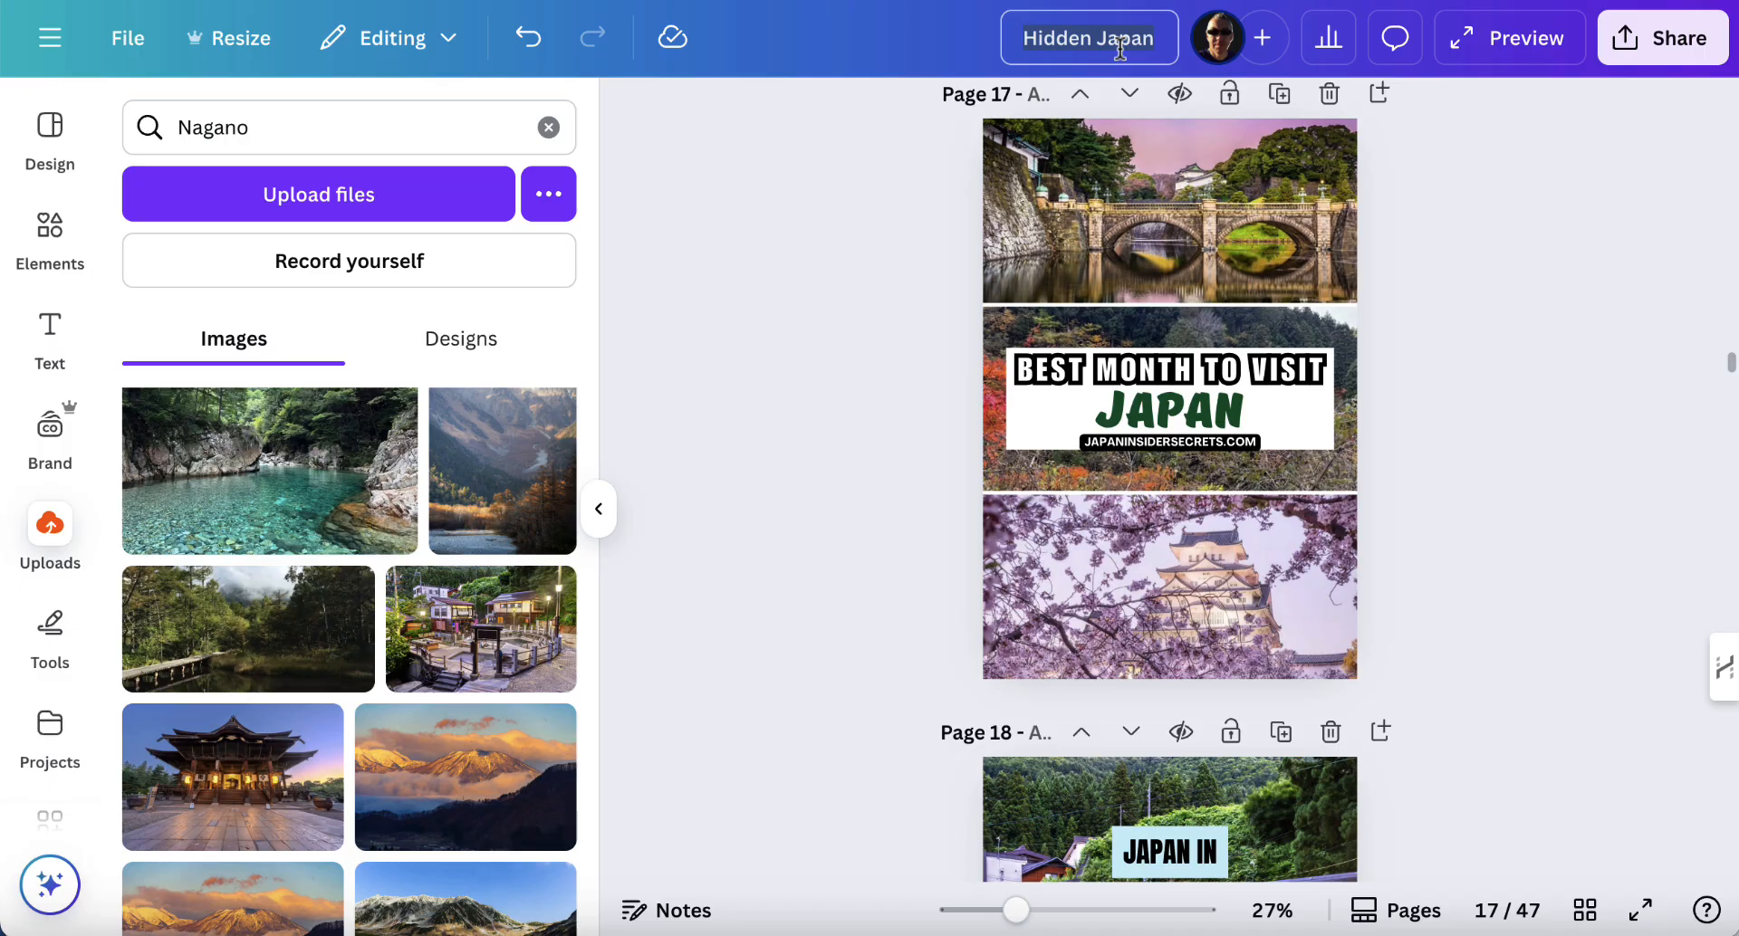
{"action": "type", "text": "Best time to"}
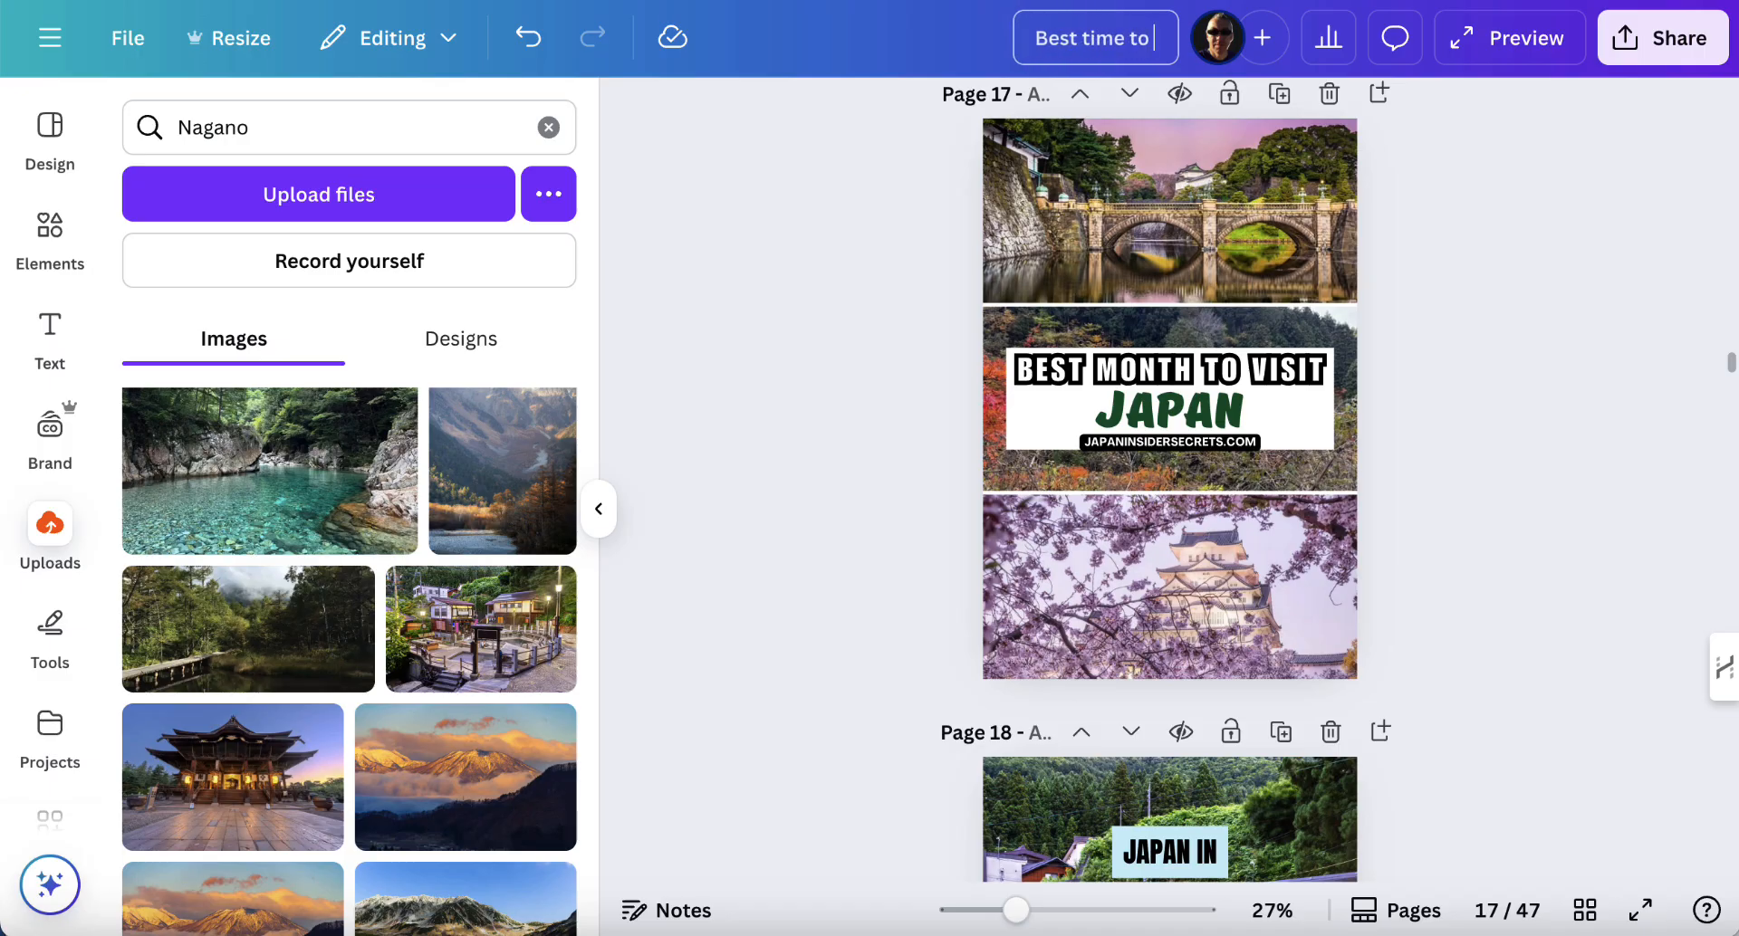
{"action": "type", "text": " visit Japan"}
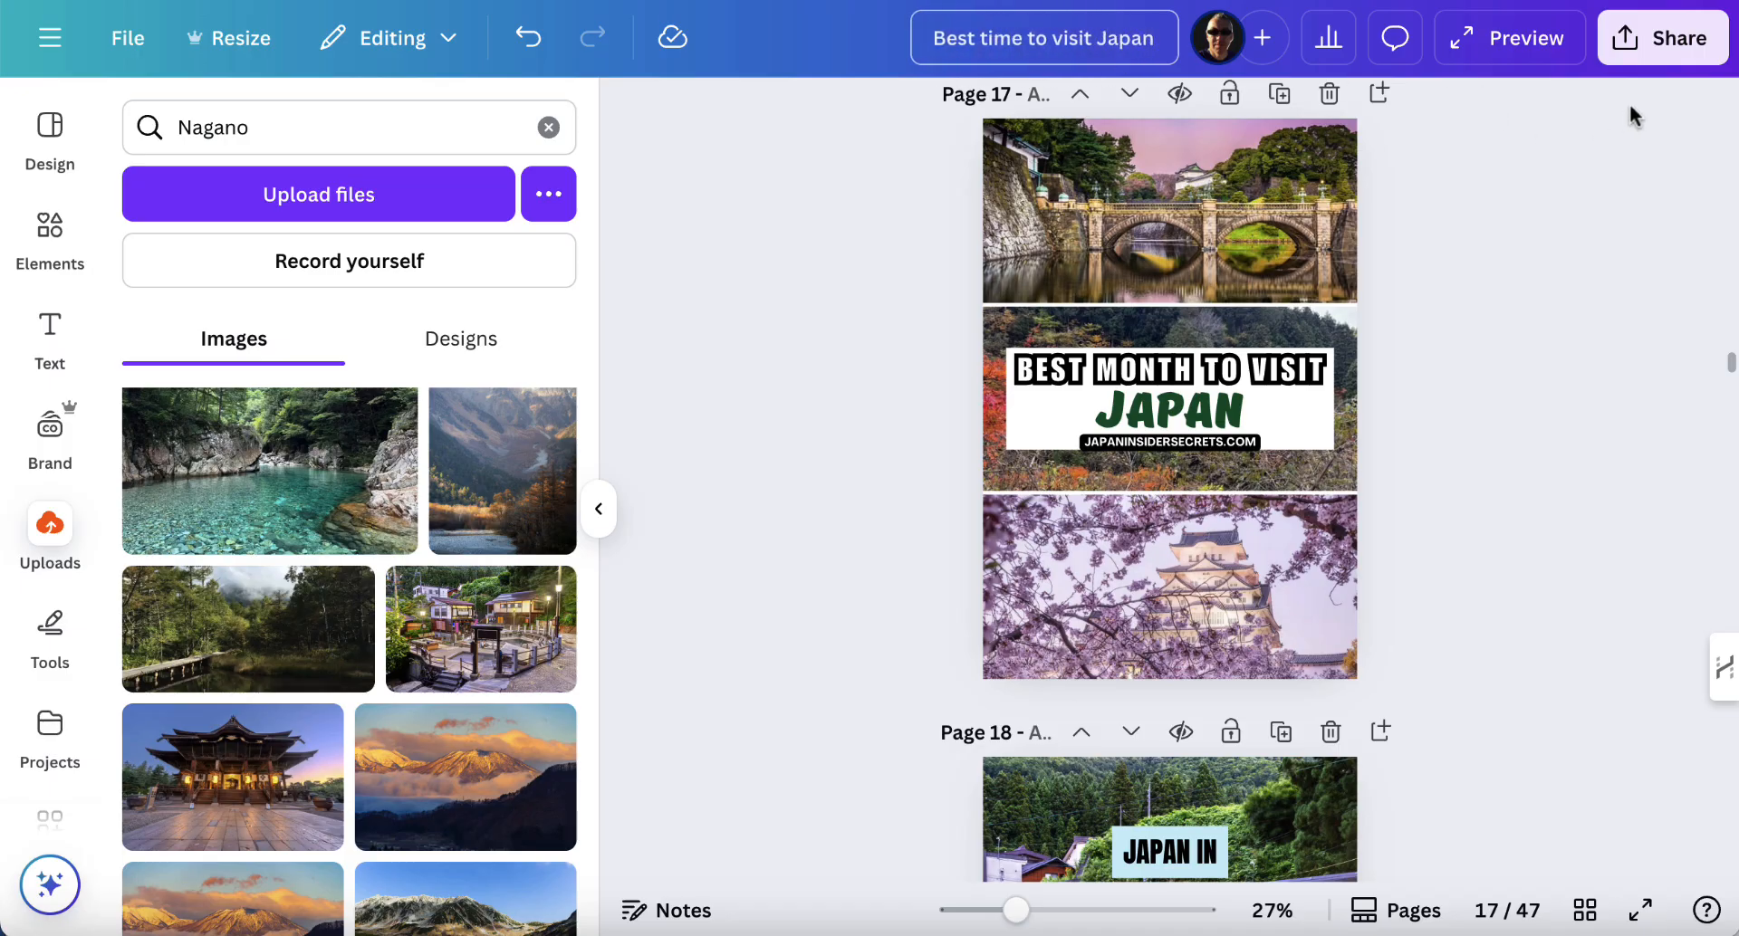
- Download only pages 17 and 18 of the design as PNG files
{"action": "left_click", "coordinate": [1665, 46]}
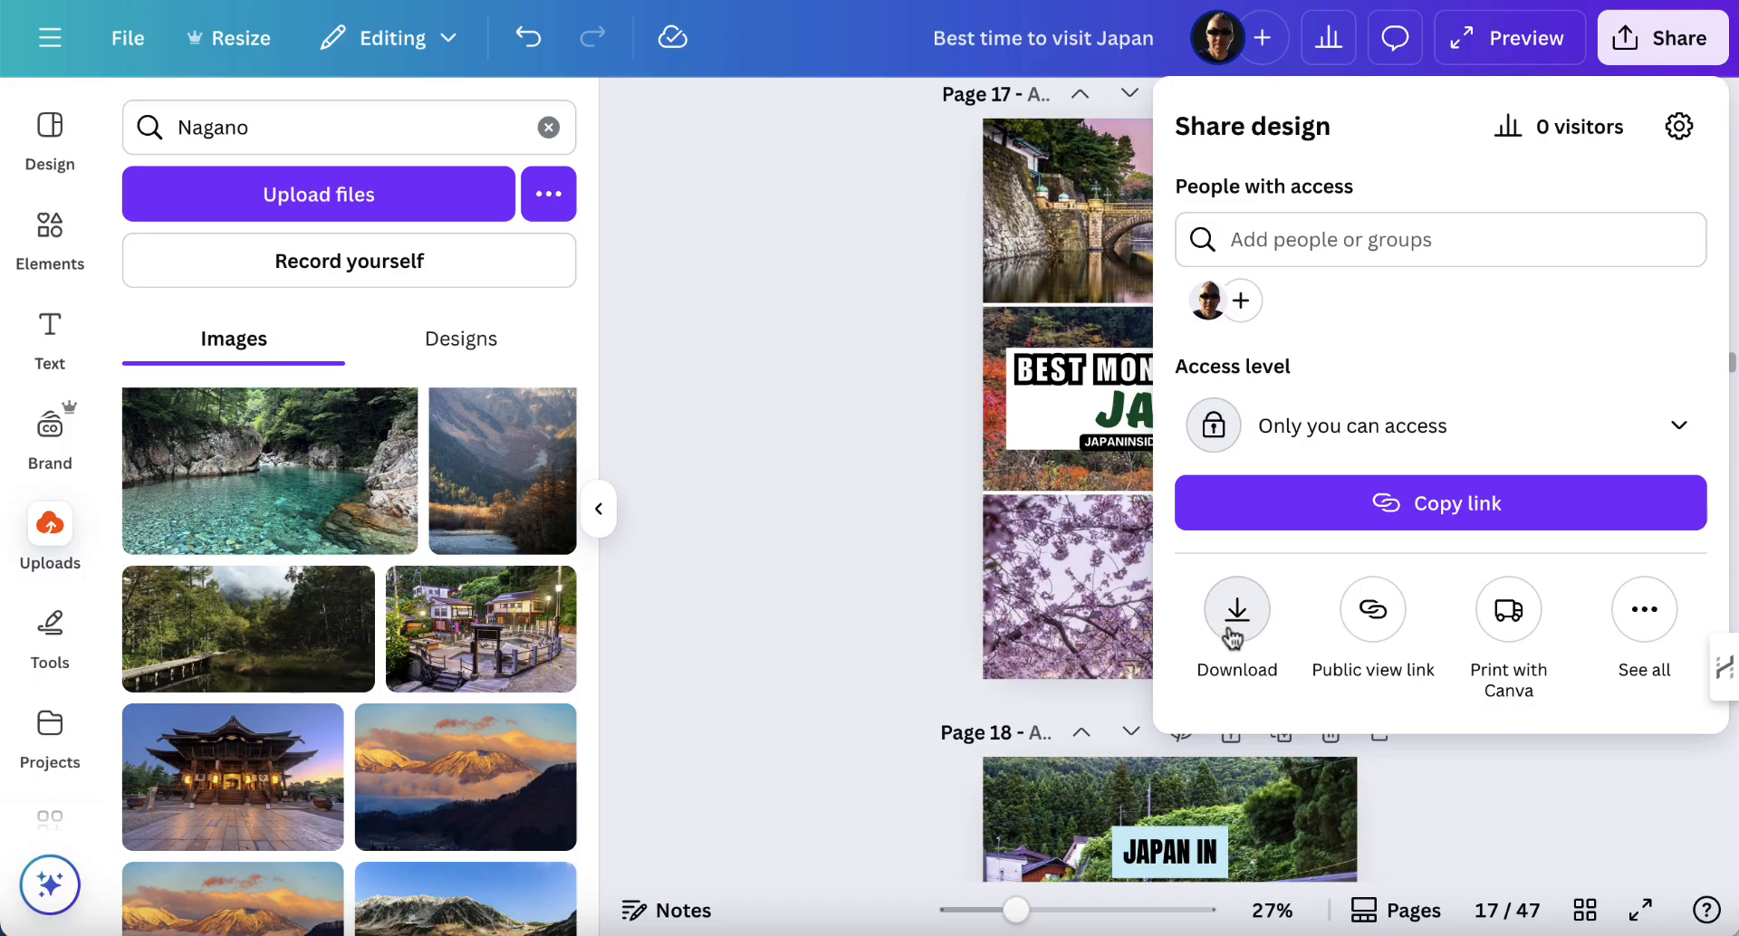
{"action": "left_click", "coordinate": [1230, 631]}
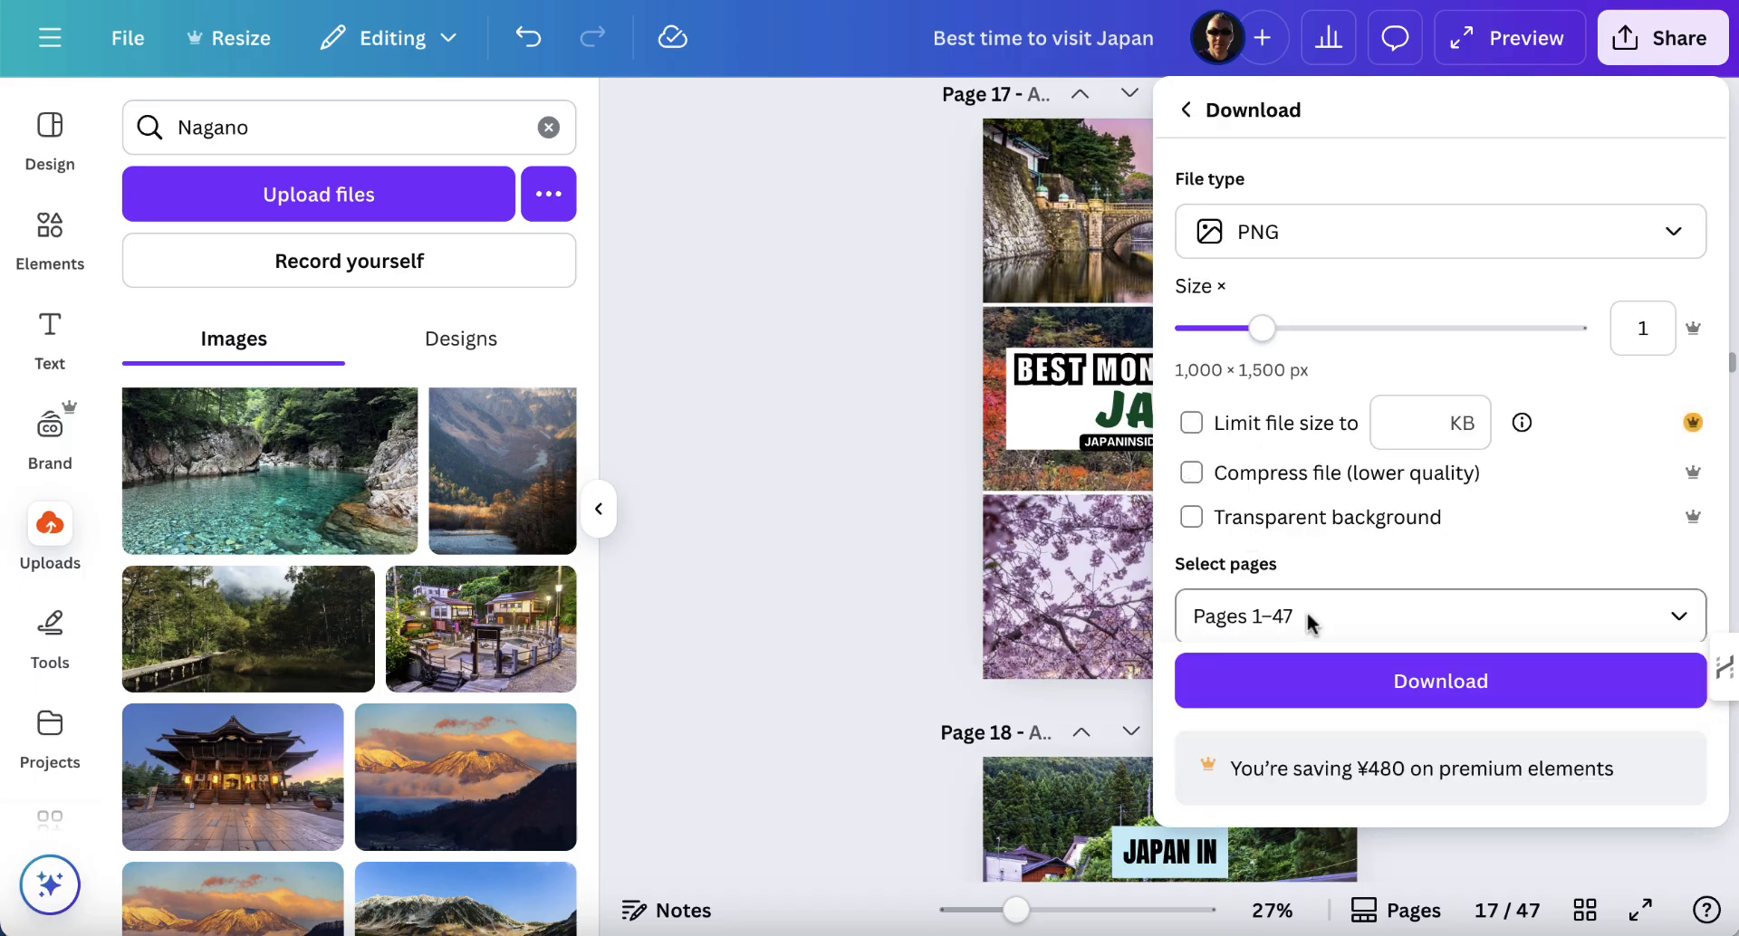
{"action": "left_click", "coordinate": [1248, 622]}
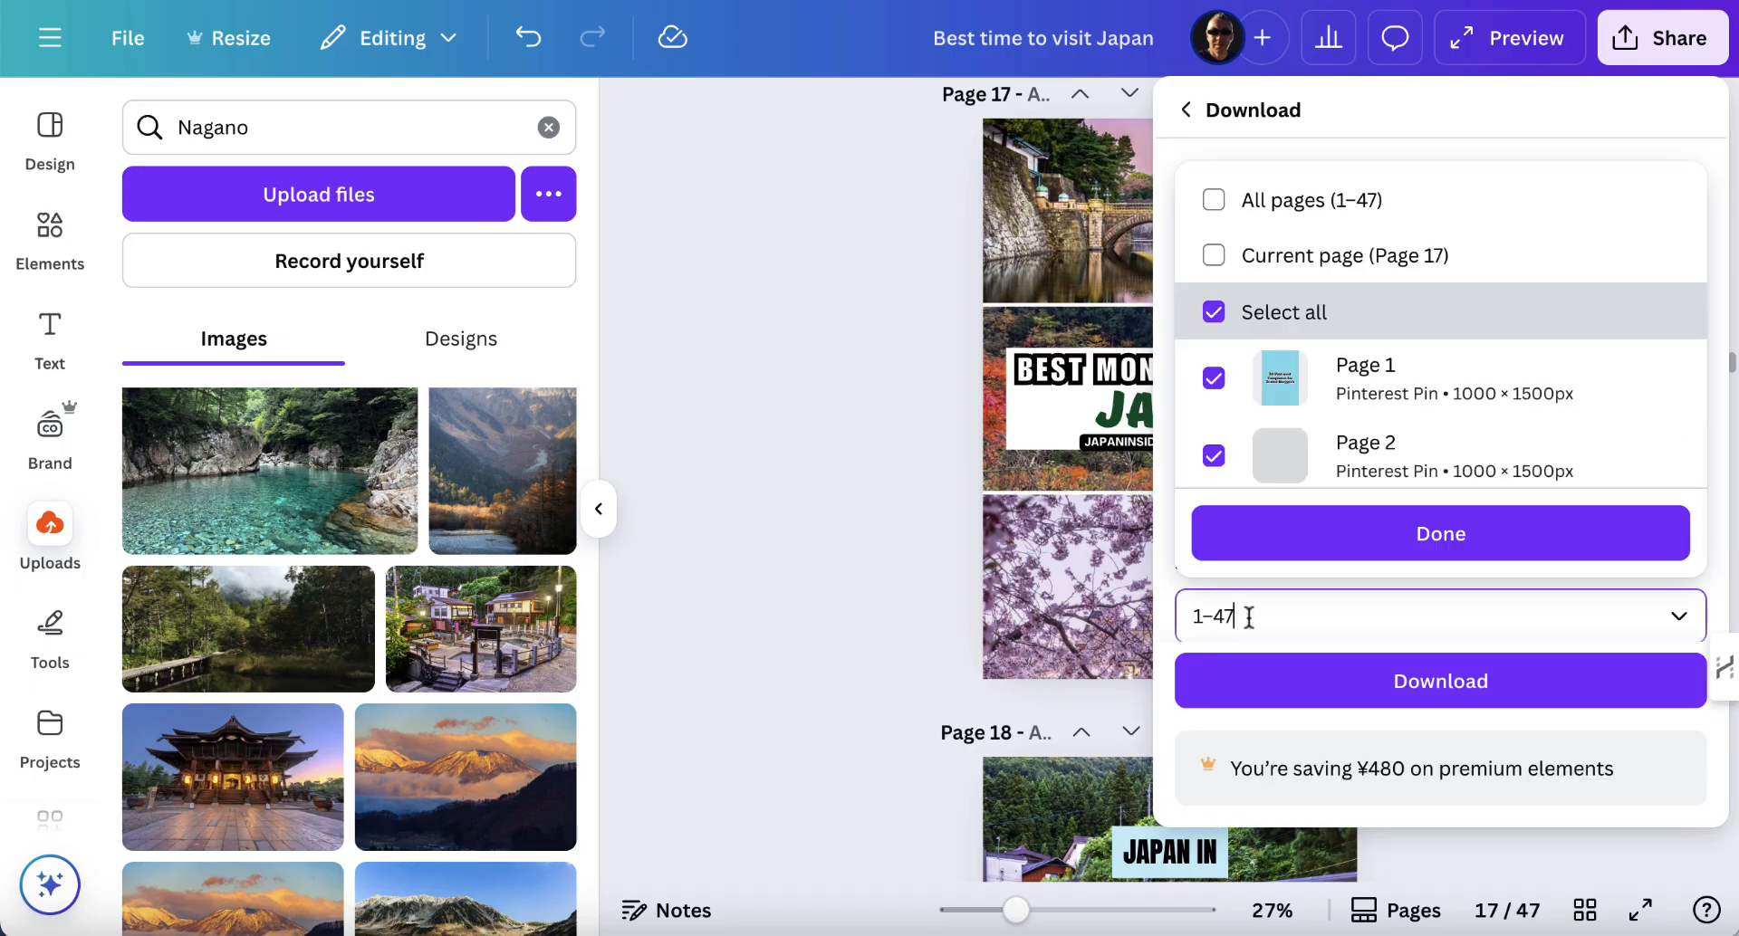
{"action": "left_click", "coordinate": [1216, 306]}
{"action": "scroll", "coordinate": [1261, 399], "scroll_direction": "down", "scroll_amount": 10}
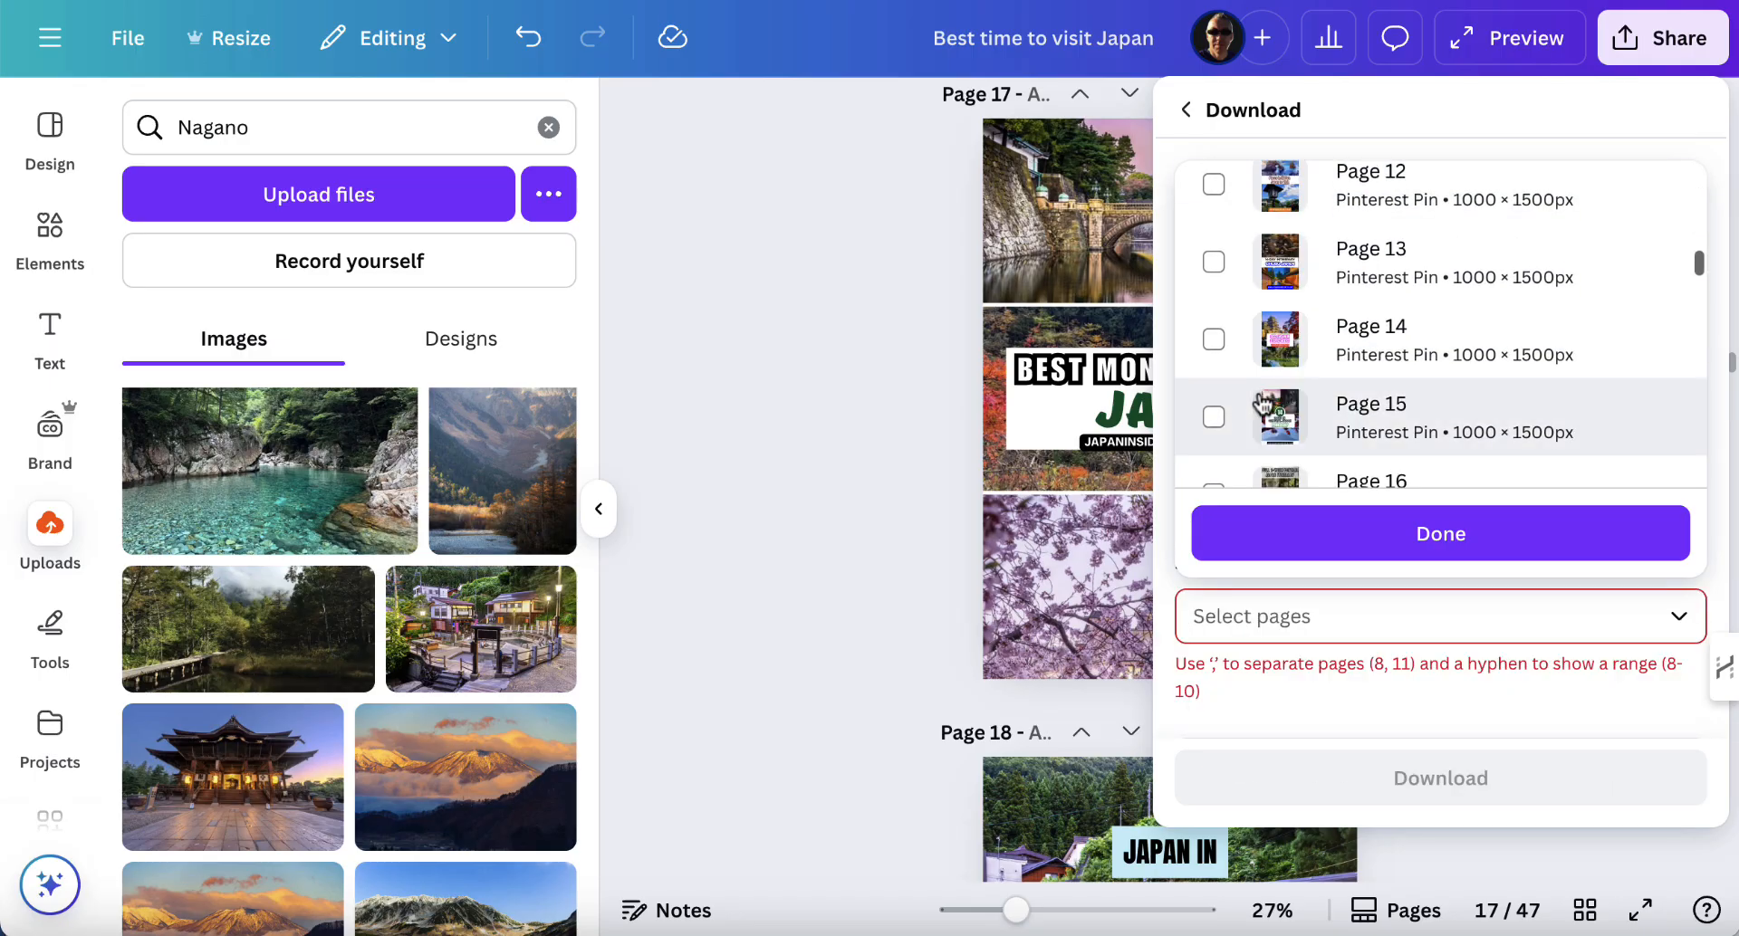
{"action": "scroll", "coordinate": [1259, 400], "scroll_direction": "down", "scroll_amount": 2}
{"action": "left_click", "coordinate": [1216, 414]}
{"action": "scroll", "coordinate": [1218, 426], "scroll_direction": "down", "scroll_amount": 1}
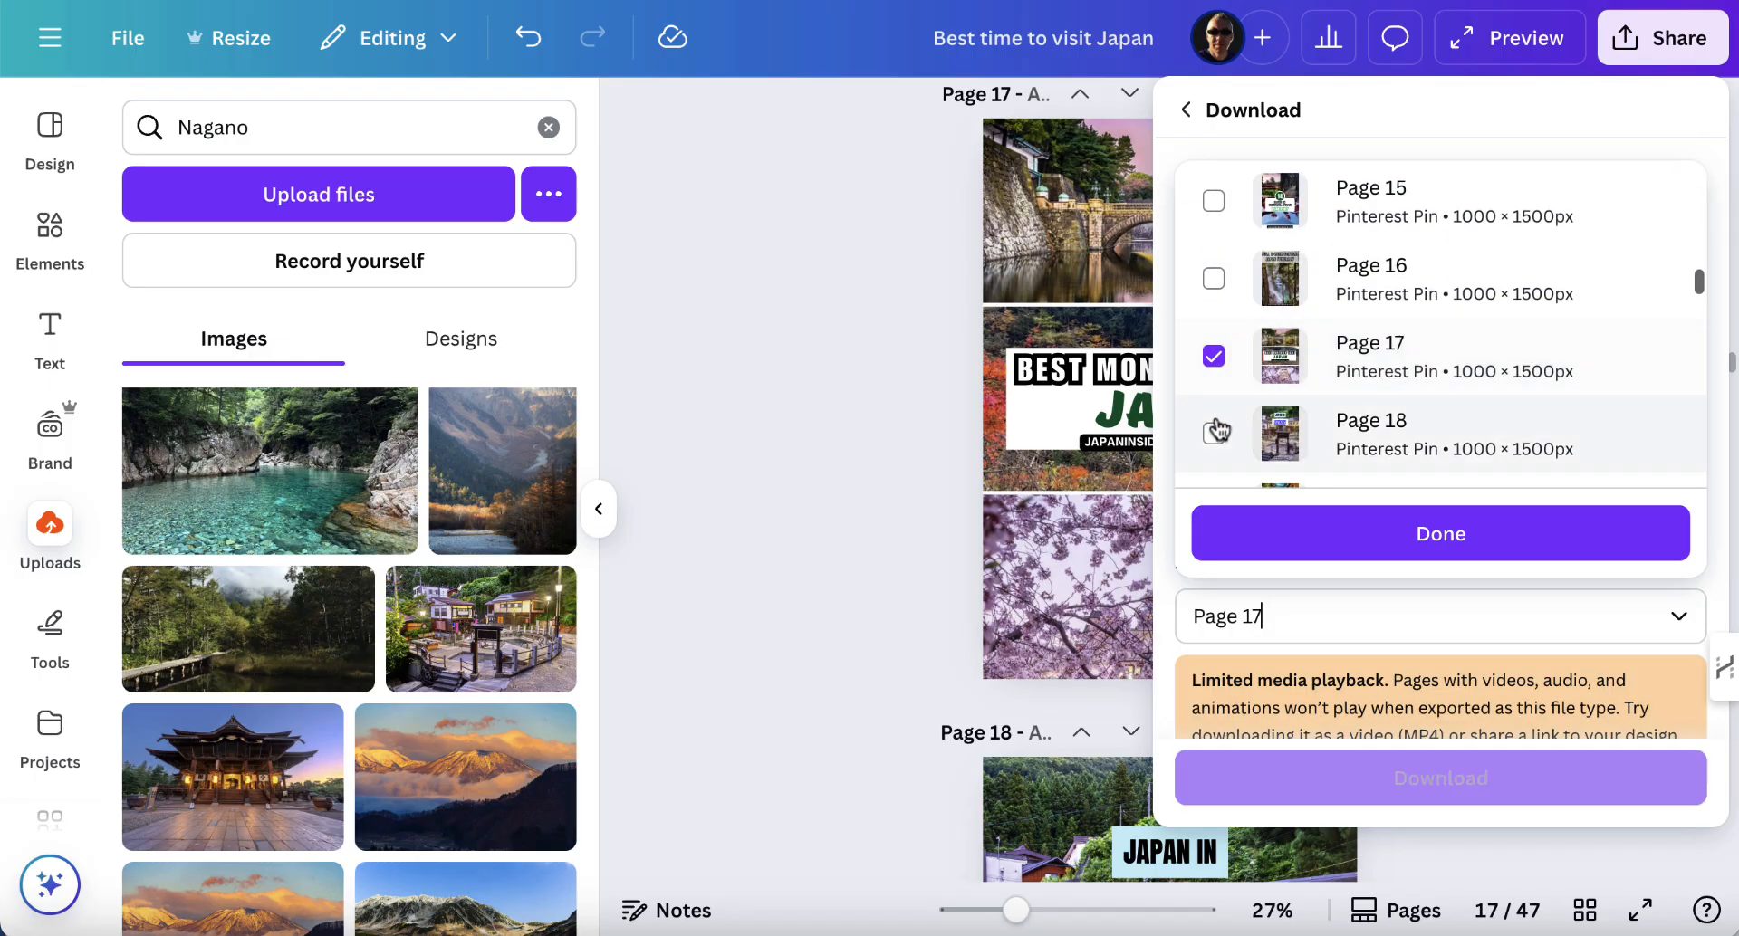
{"action": "left_click", "coordinate": [1216, 430]}
{"action": "scroll", "coordinate": [1218, 434], "scroll_direction": "down", "scroll_amount": 1}
{"action": "left_click", "coordinate": [1346, 543]}
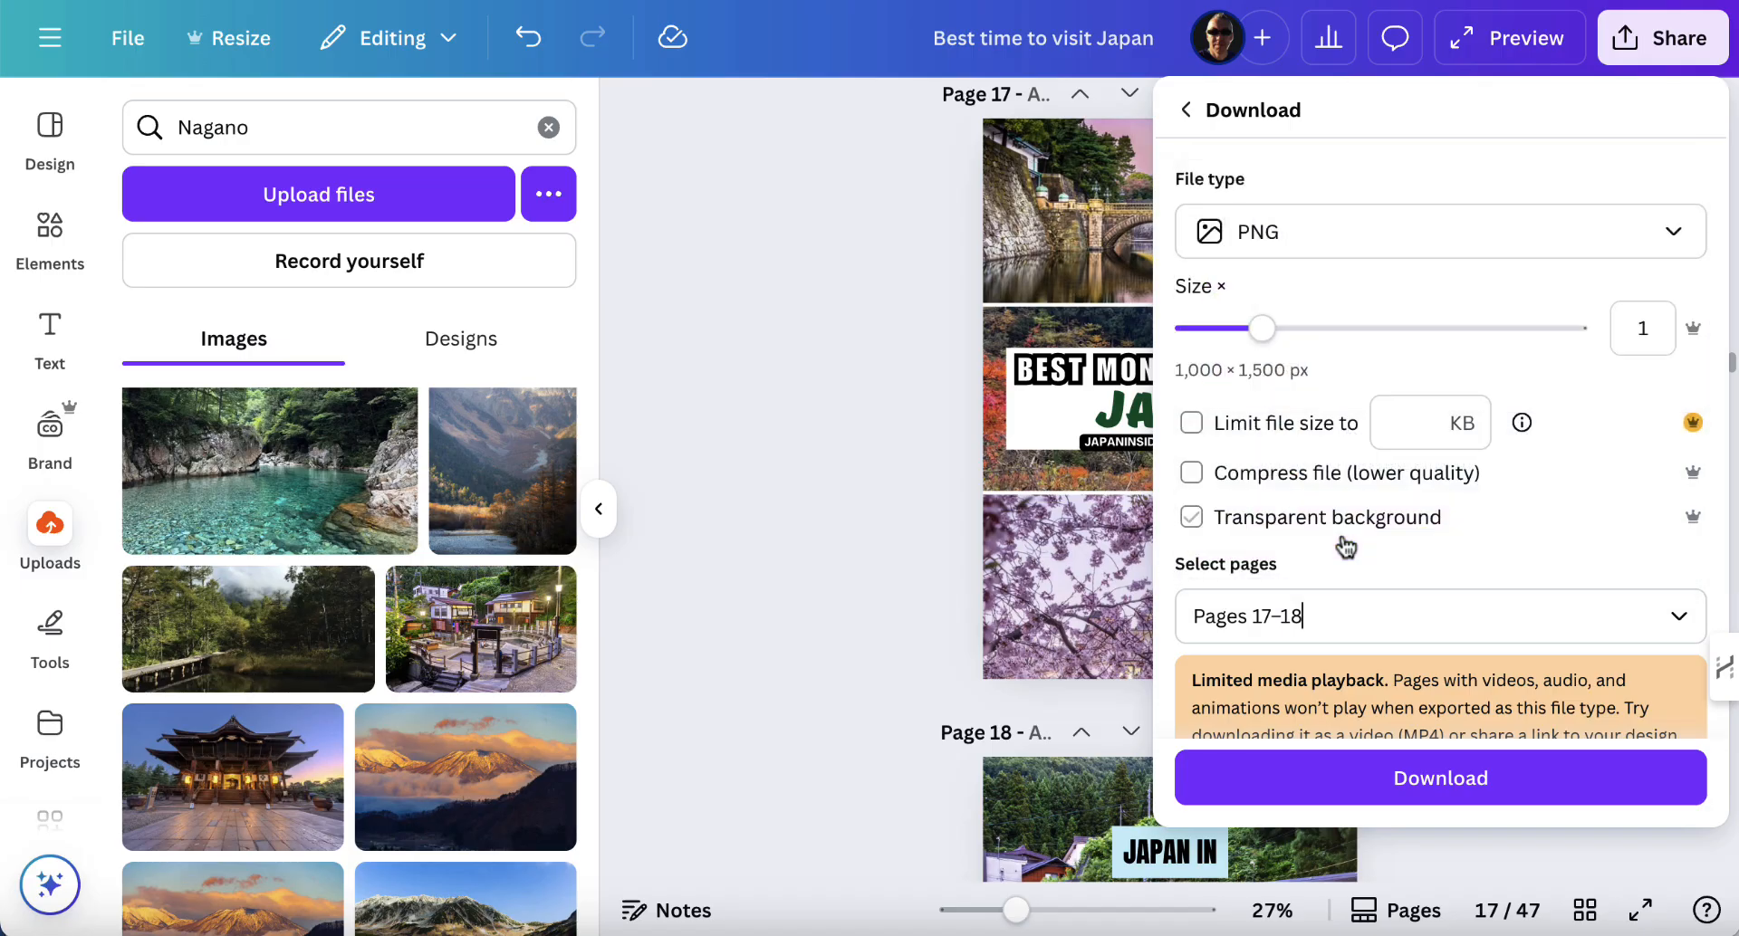
{"action": "left_click", "coordinate": [1425, 781]}
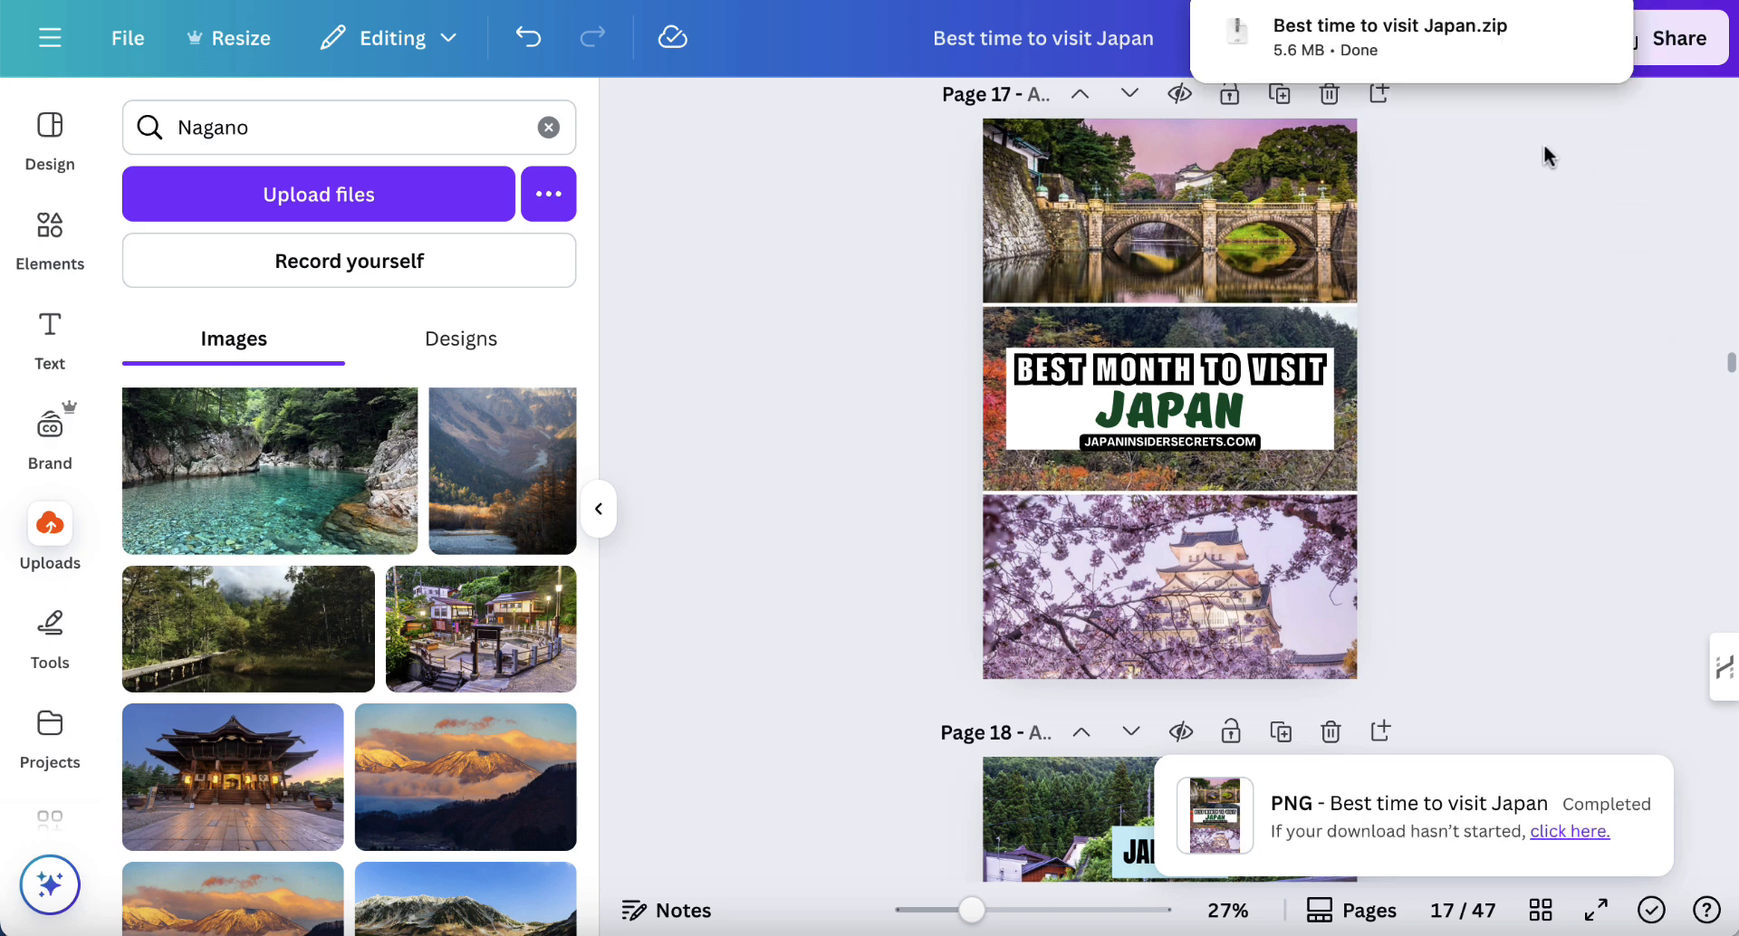
{"action": "left_click_drag", "start_coordinate": [1331, 26], "coordinate": [5, 442]}
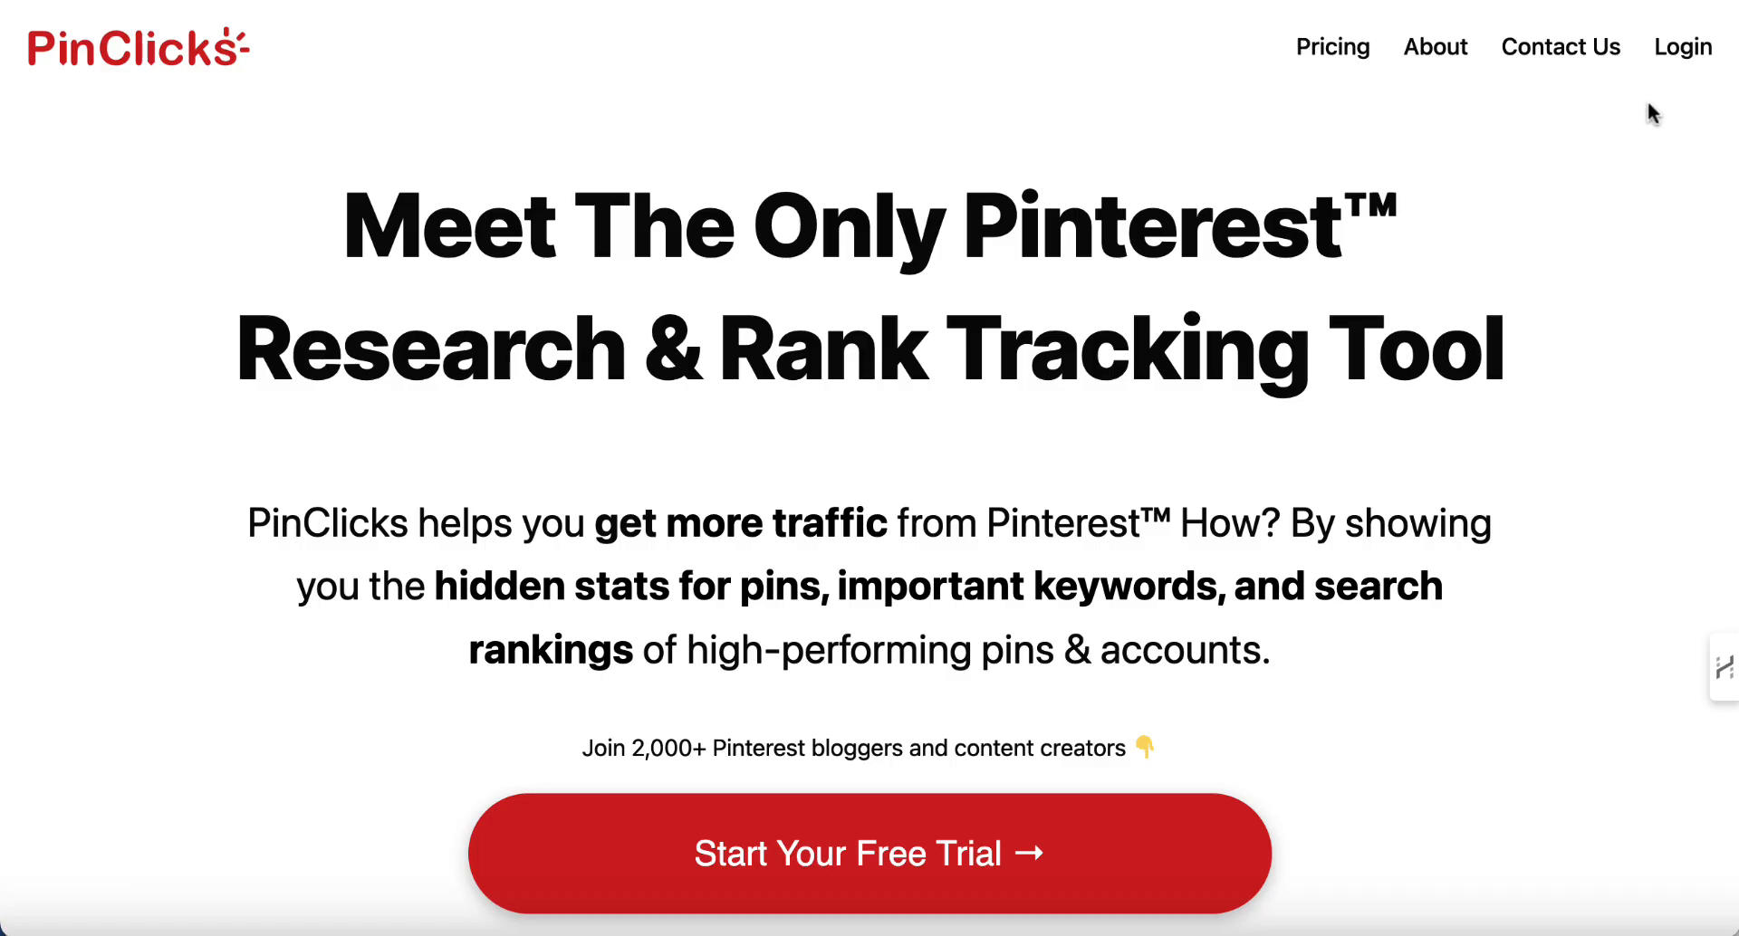
- Switch to PinClicks, log in and search the Keyword Explorer for "Japan in January"
{"action": "left_click", "coordinate": [1684, 47]}
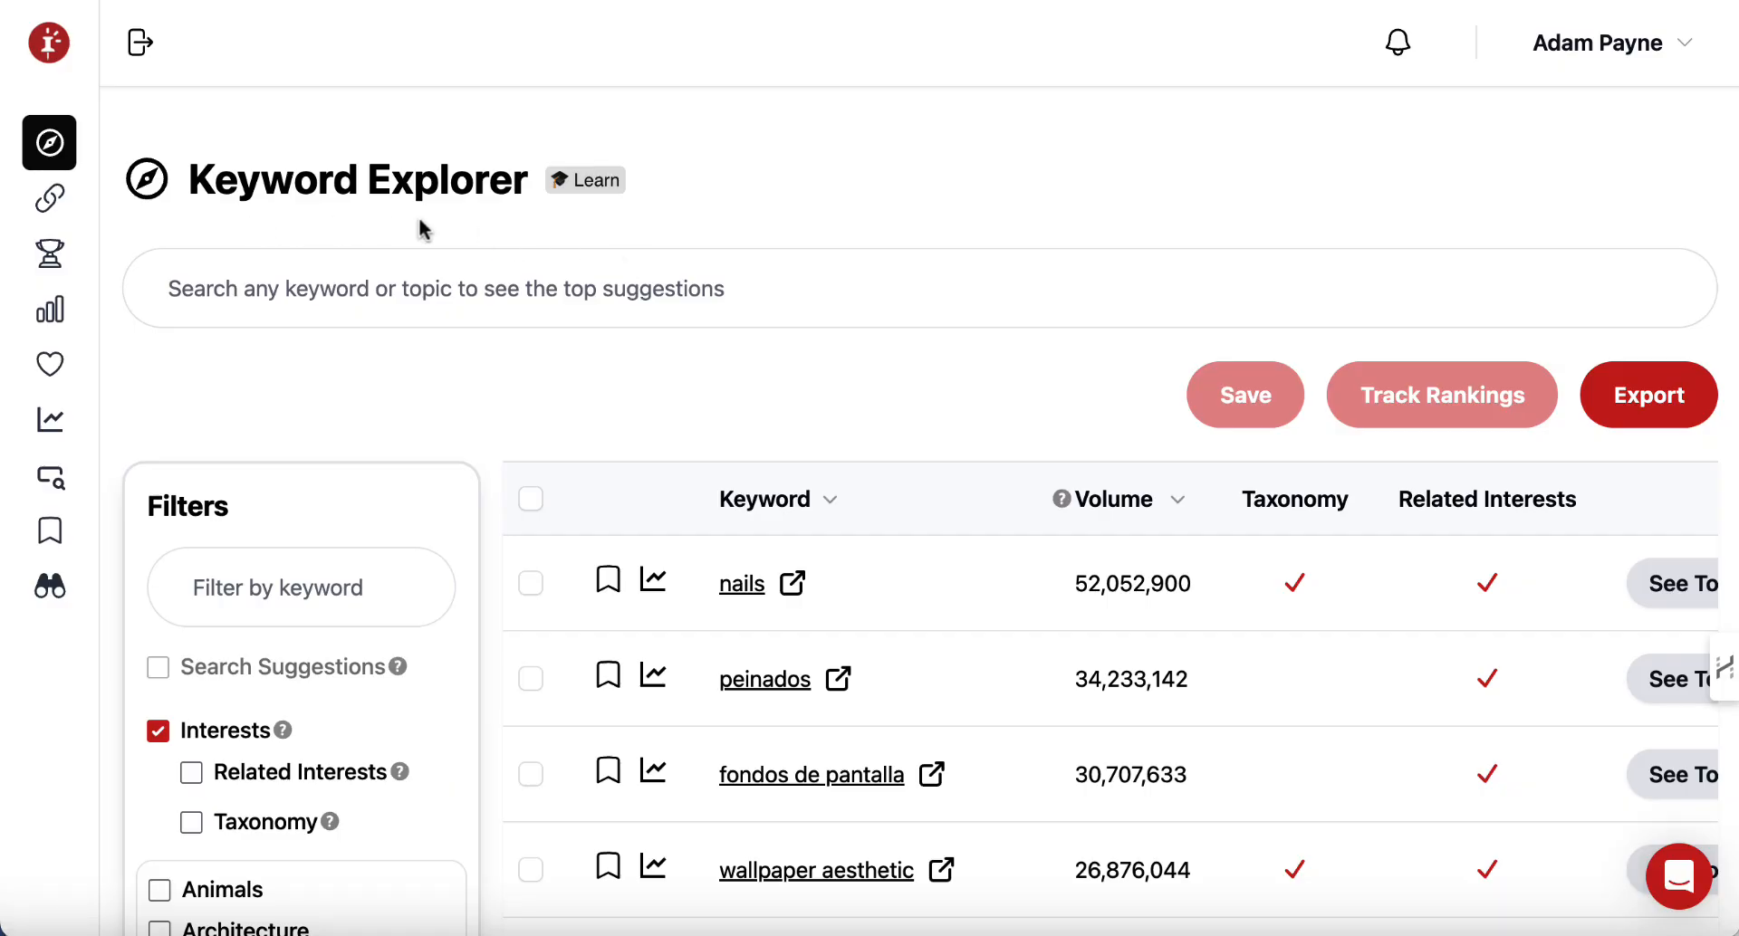
{"action": "left_click", "coordinate": [318, 285]}
{"action": "type", "text": "J"}
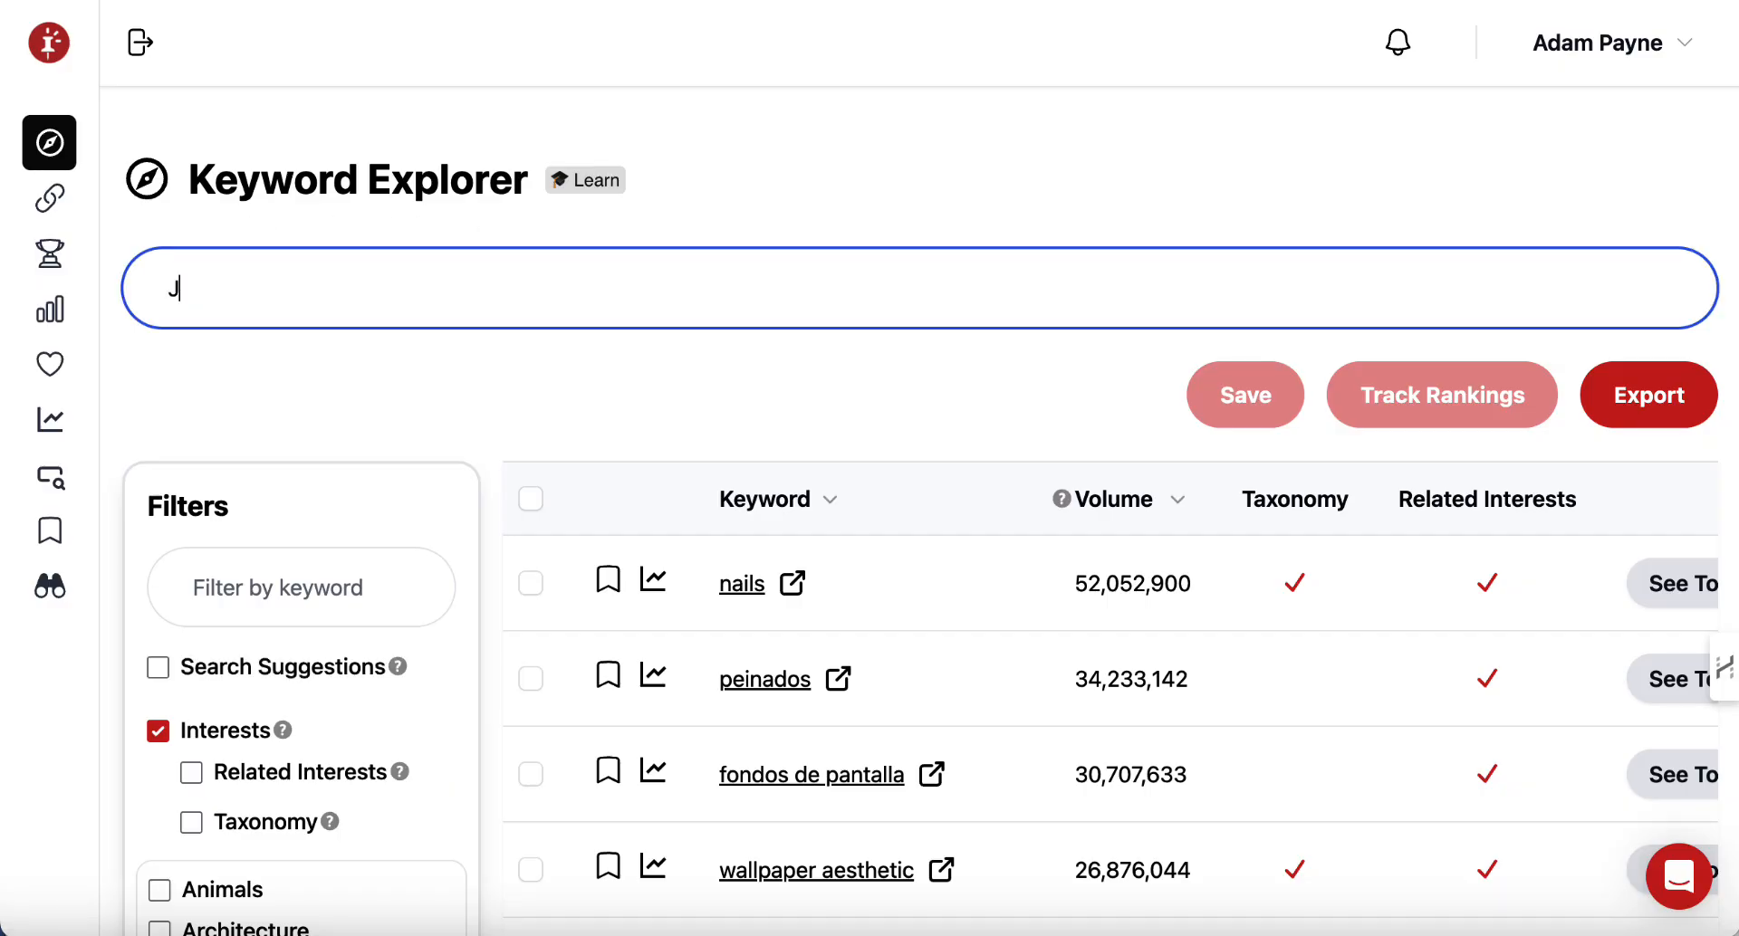
{"action": "type", "text": "apan in Jan"}
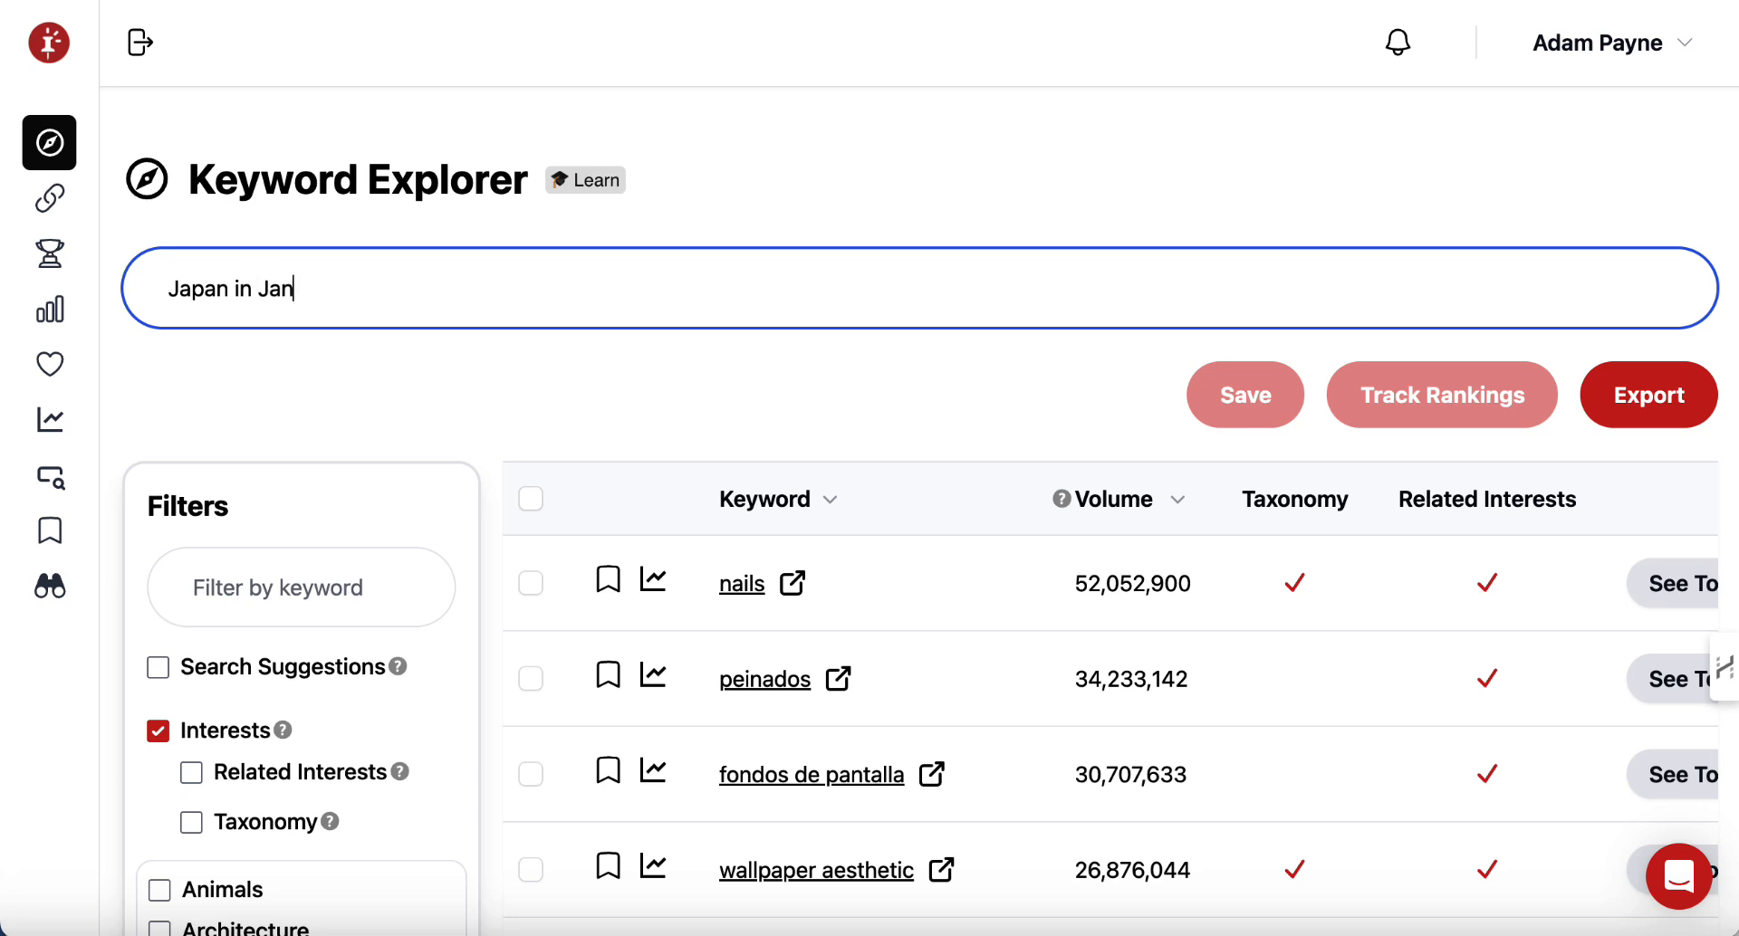
{"action": "type", "text": "uary"}
{"action": "key", "text": "Return"}
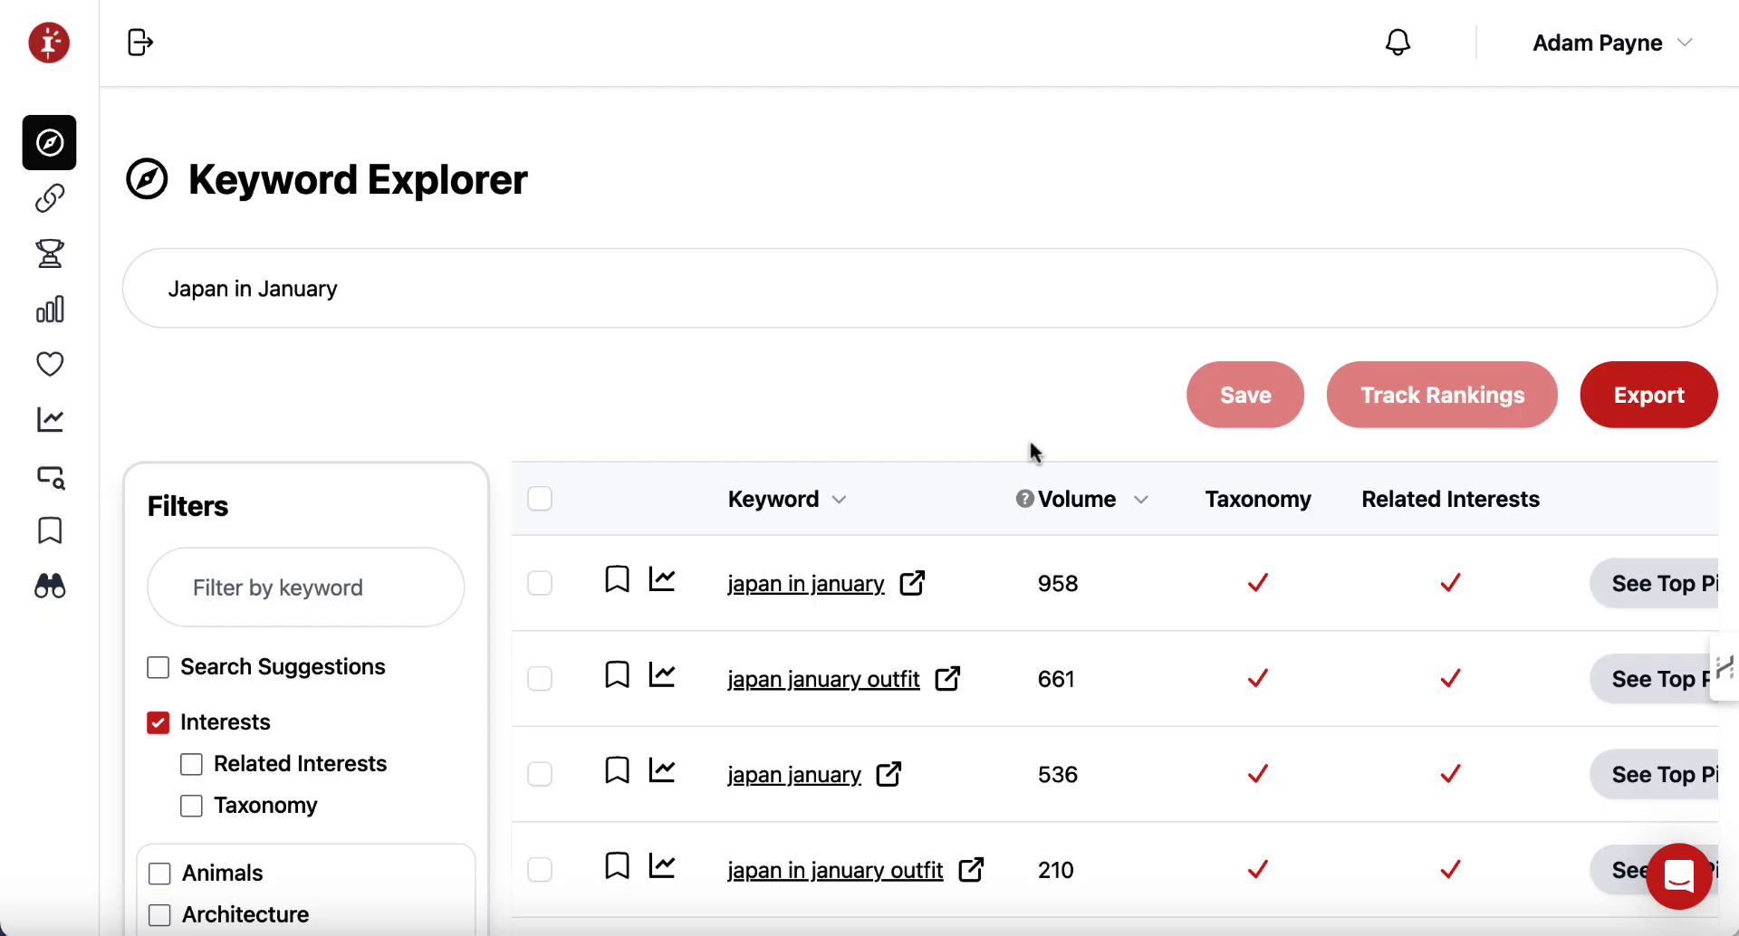
- Open the top pins for "japan in january" and copy the annotated interests of the first-ranked winter itinerary pin
{"action": "left_click", "coordinate": [1644, 587]}
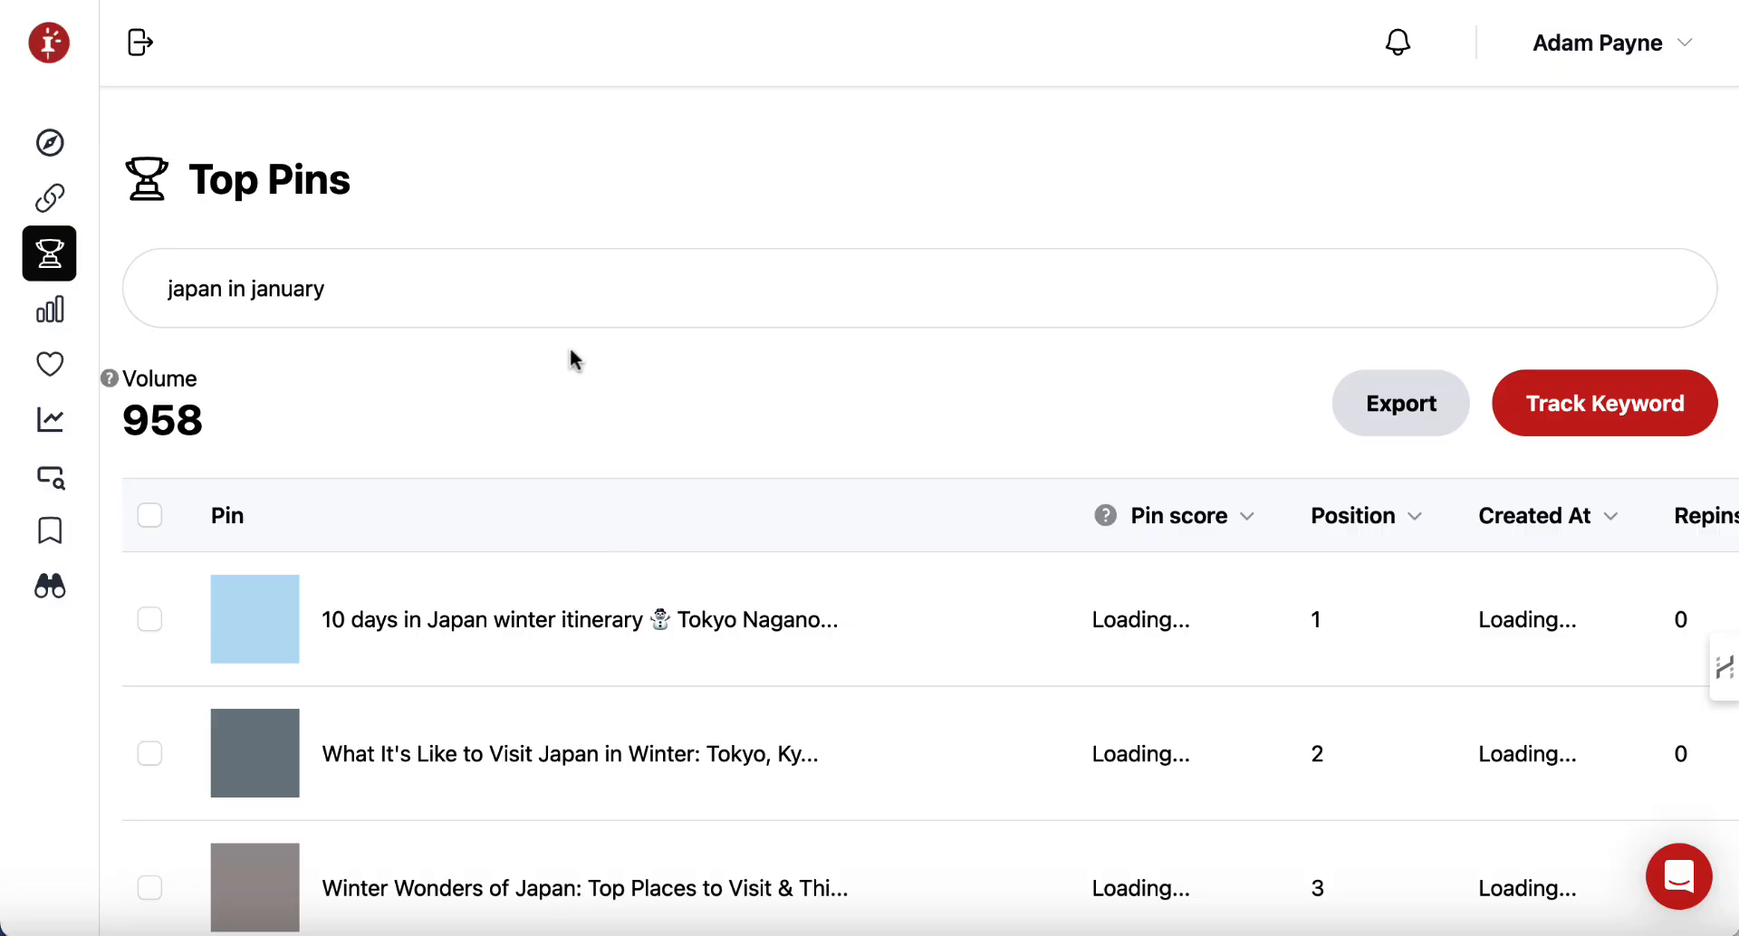
{"action": "scroll", "coordinate": [572, 359], "scroll_direction": "down", "scroll_amount": 2}
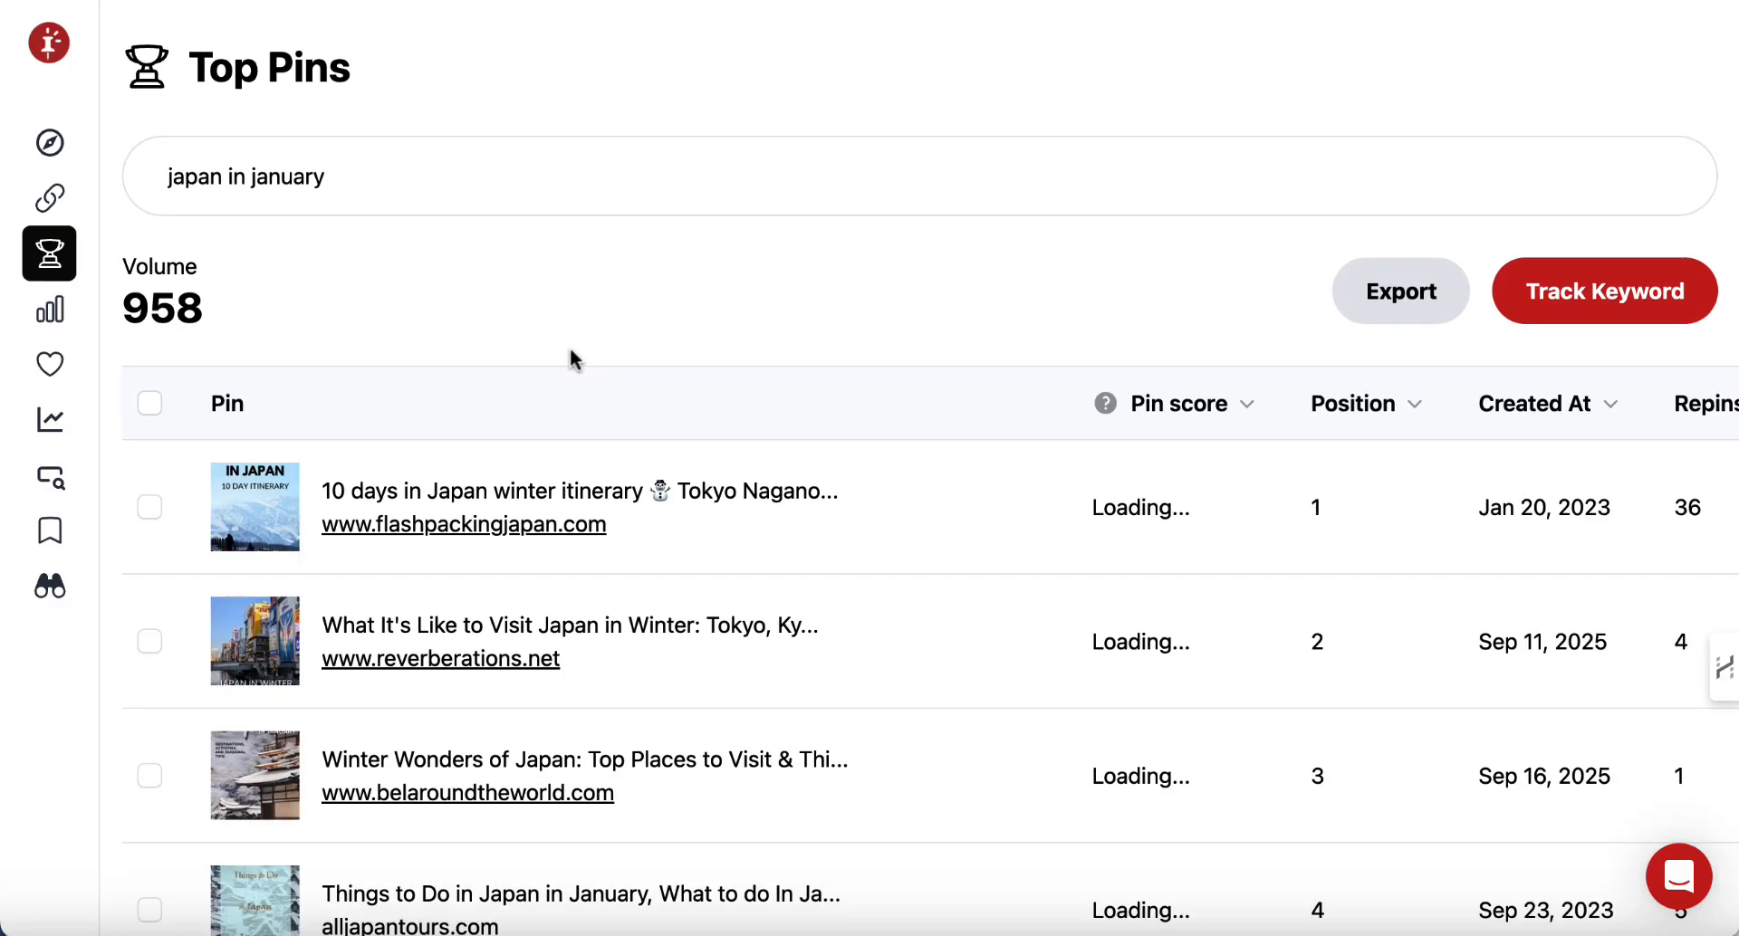
{"action": "mouse_move", "coordinate": [537, 512]}
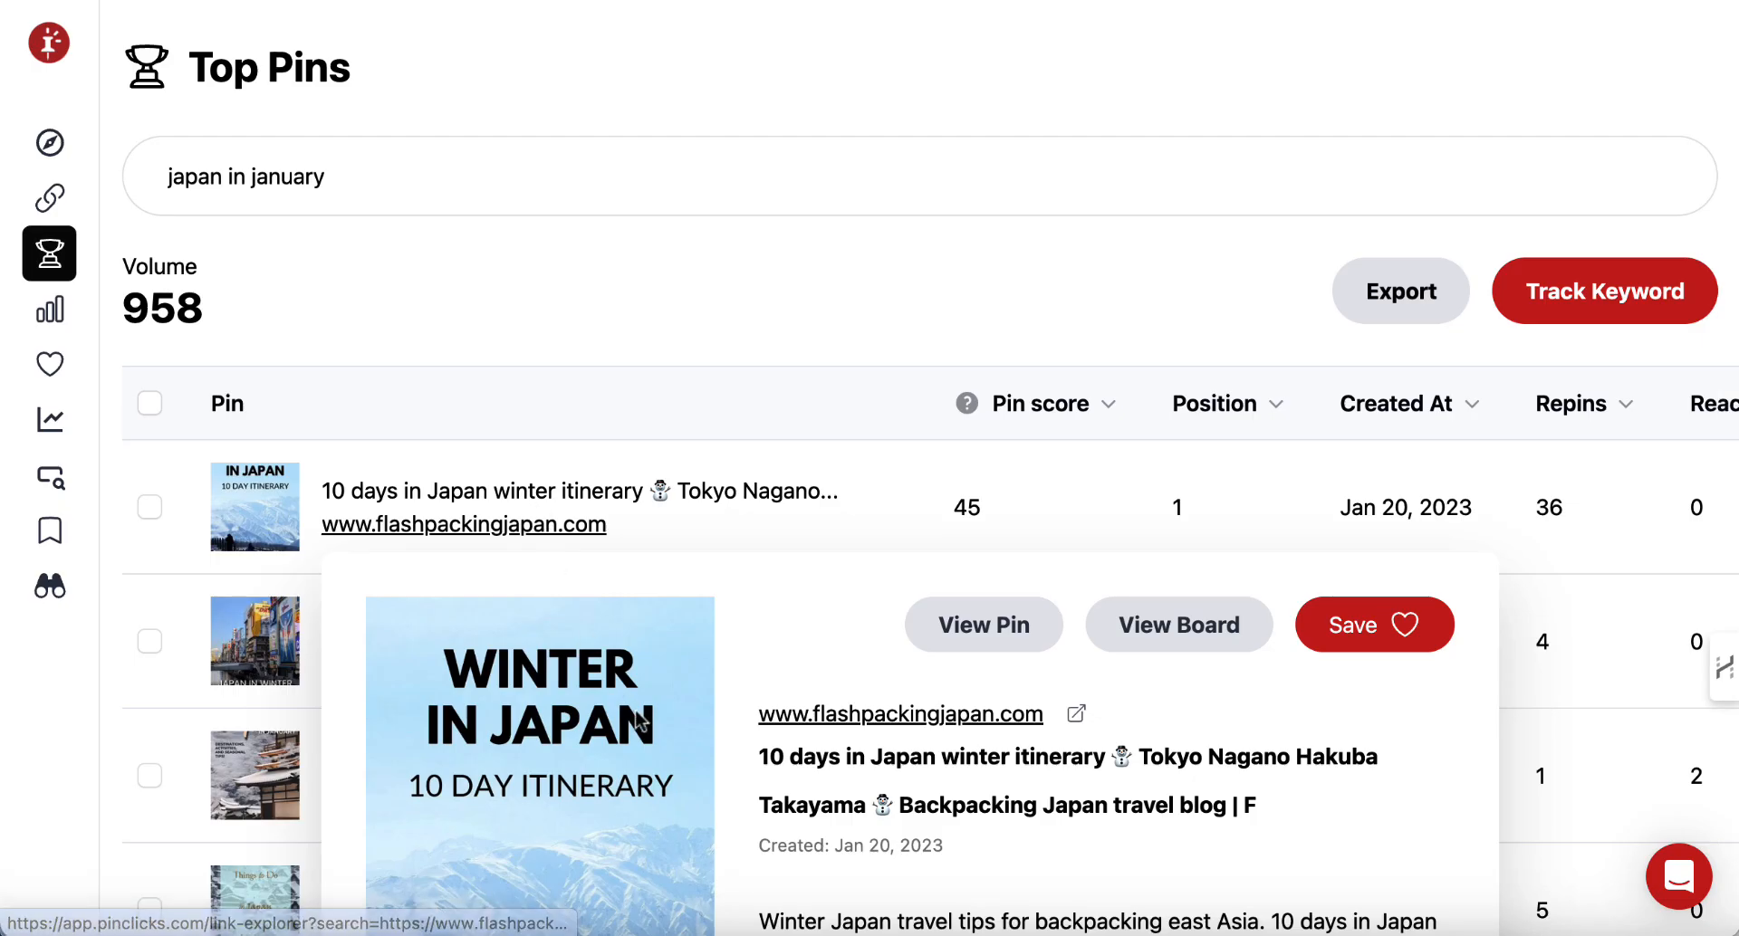
{"action": "scroll", "coordinate": [634, 711], "scroll_direction": "down", "scroll_amount": 6}
{"action": "scroll", "coordinate": [634, 709], "scroll_direction": "down", "scroll_amount": 2}
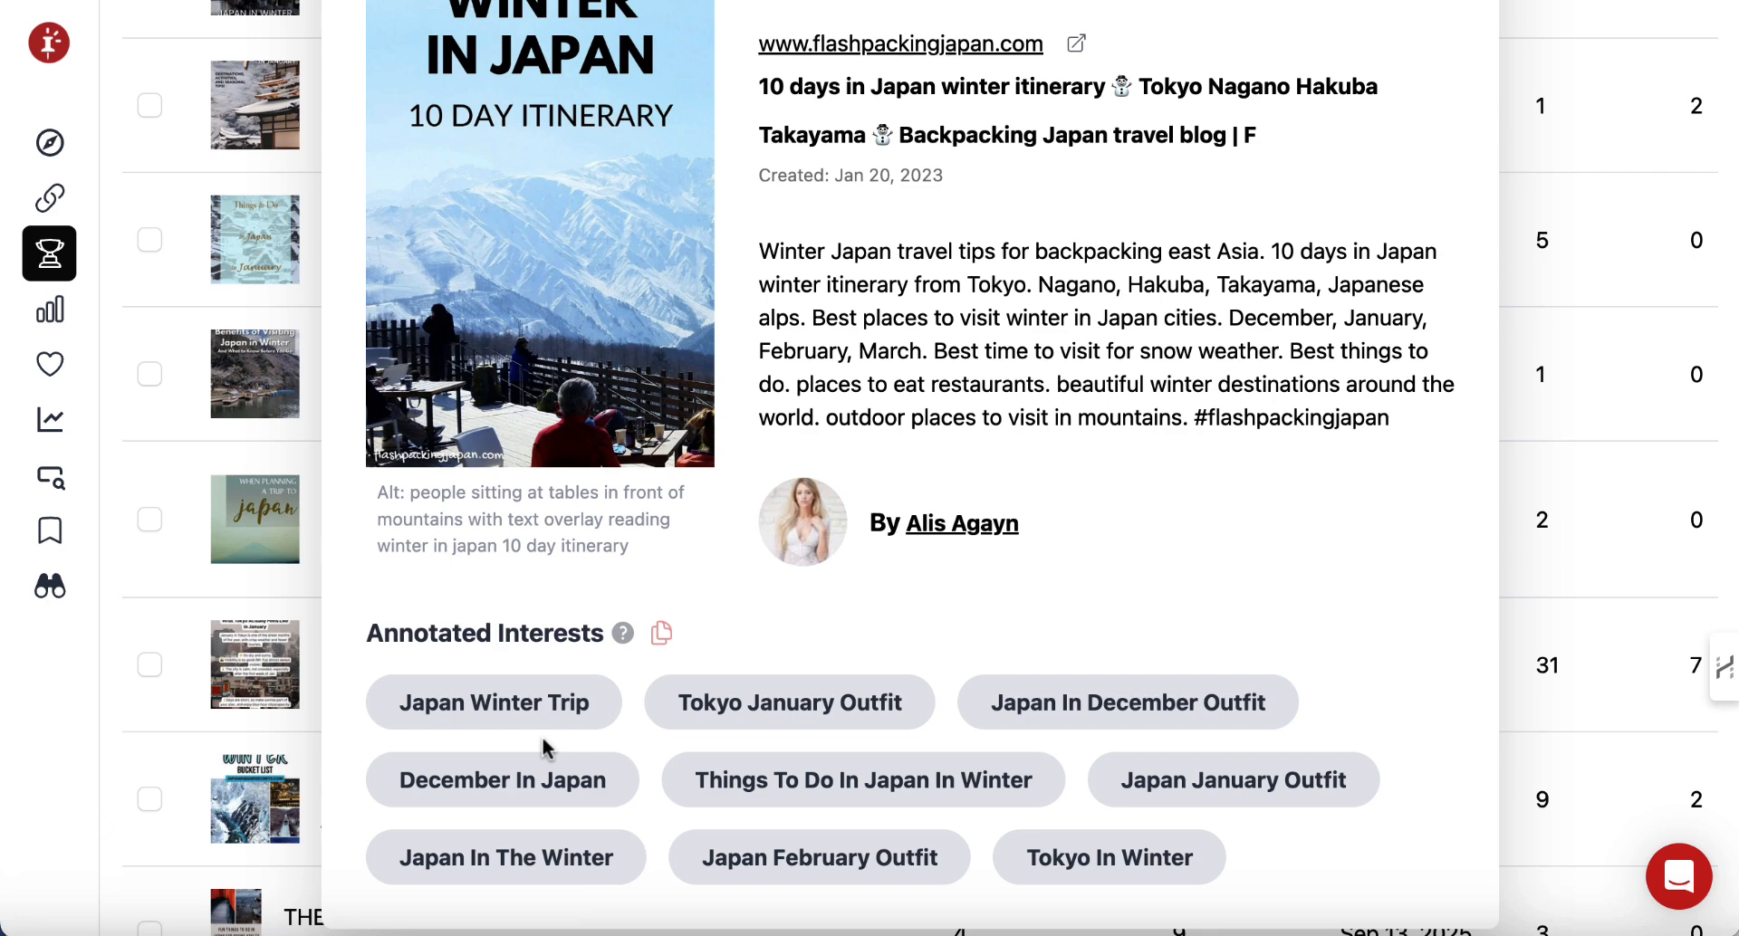
{"action": "left_click", "coordinate": [660, 636]}
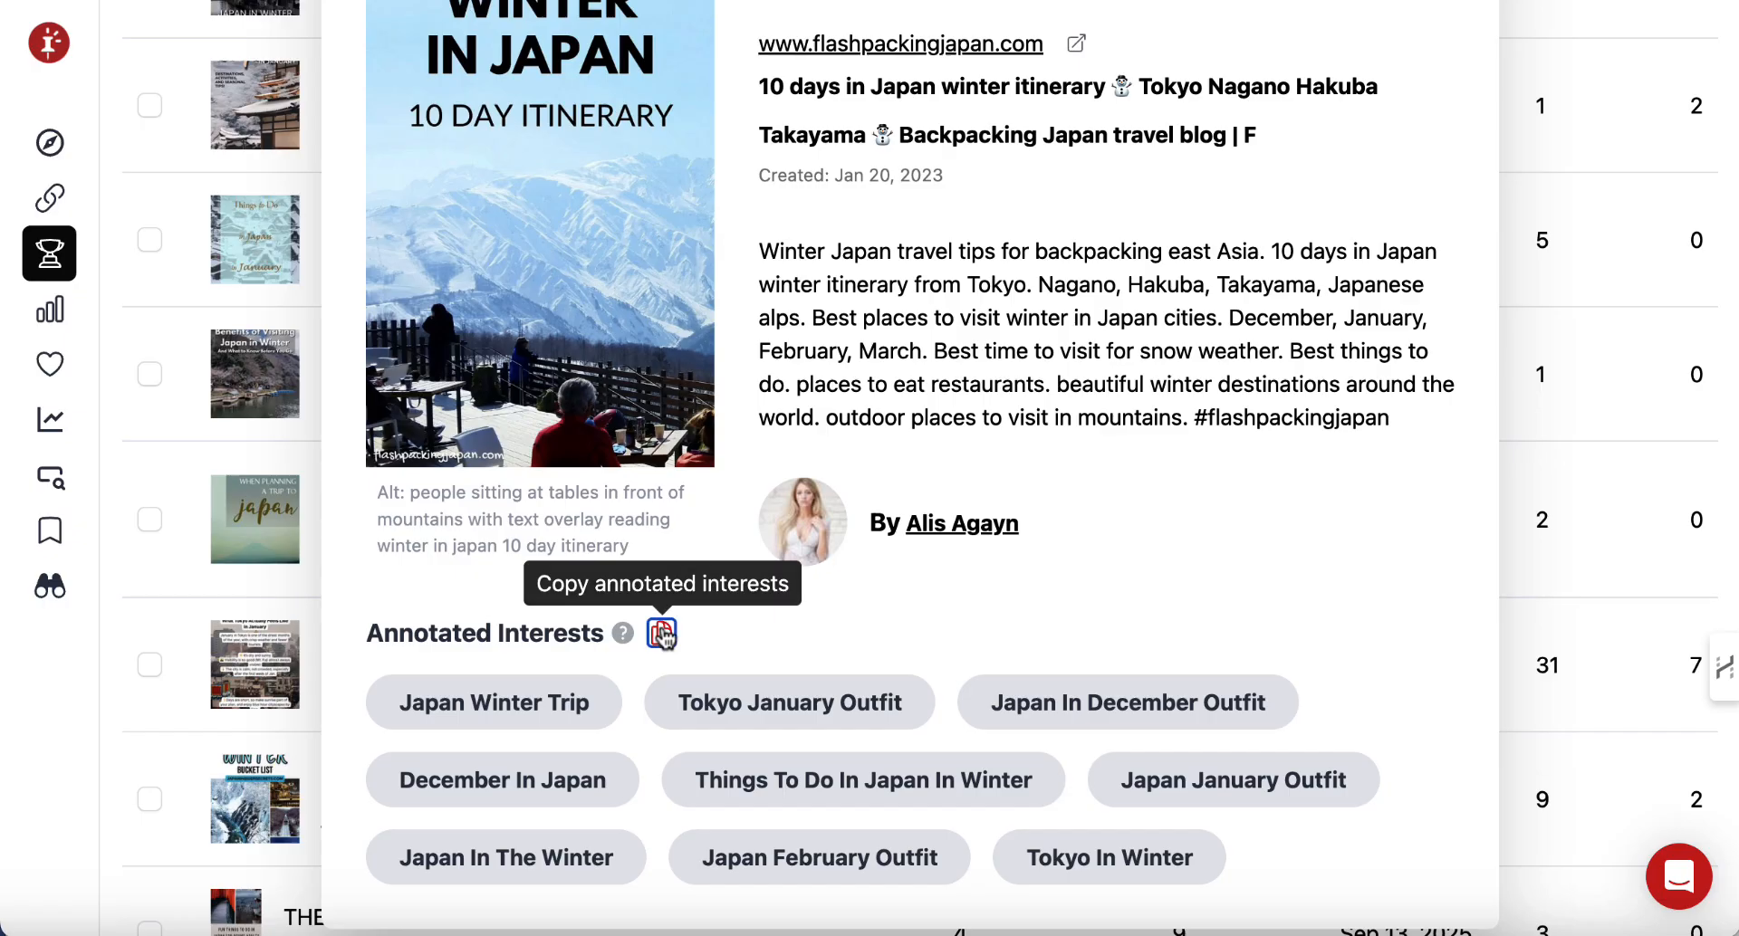
- Switch to TextEdit and paste the copied annotated interests below "Japan in January" in the untitled note
{"action": "left_click", "coordinate": [1524, 857]}
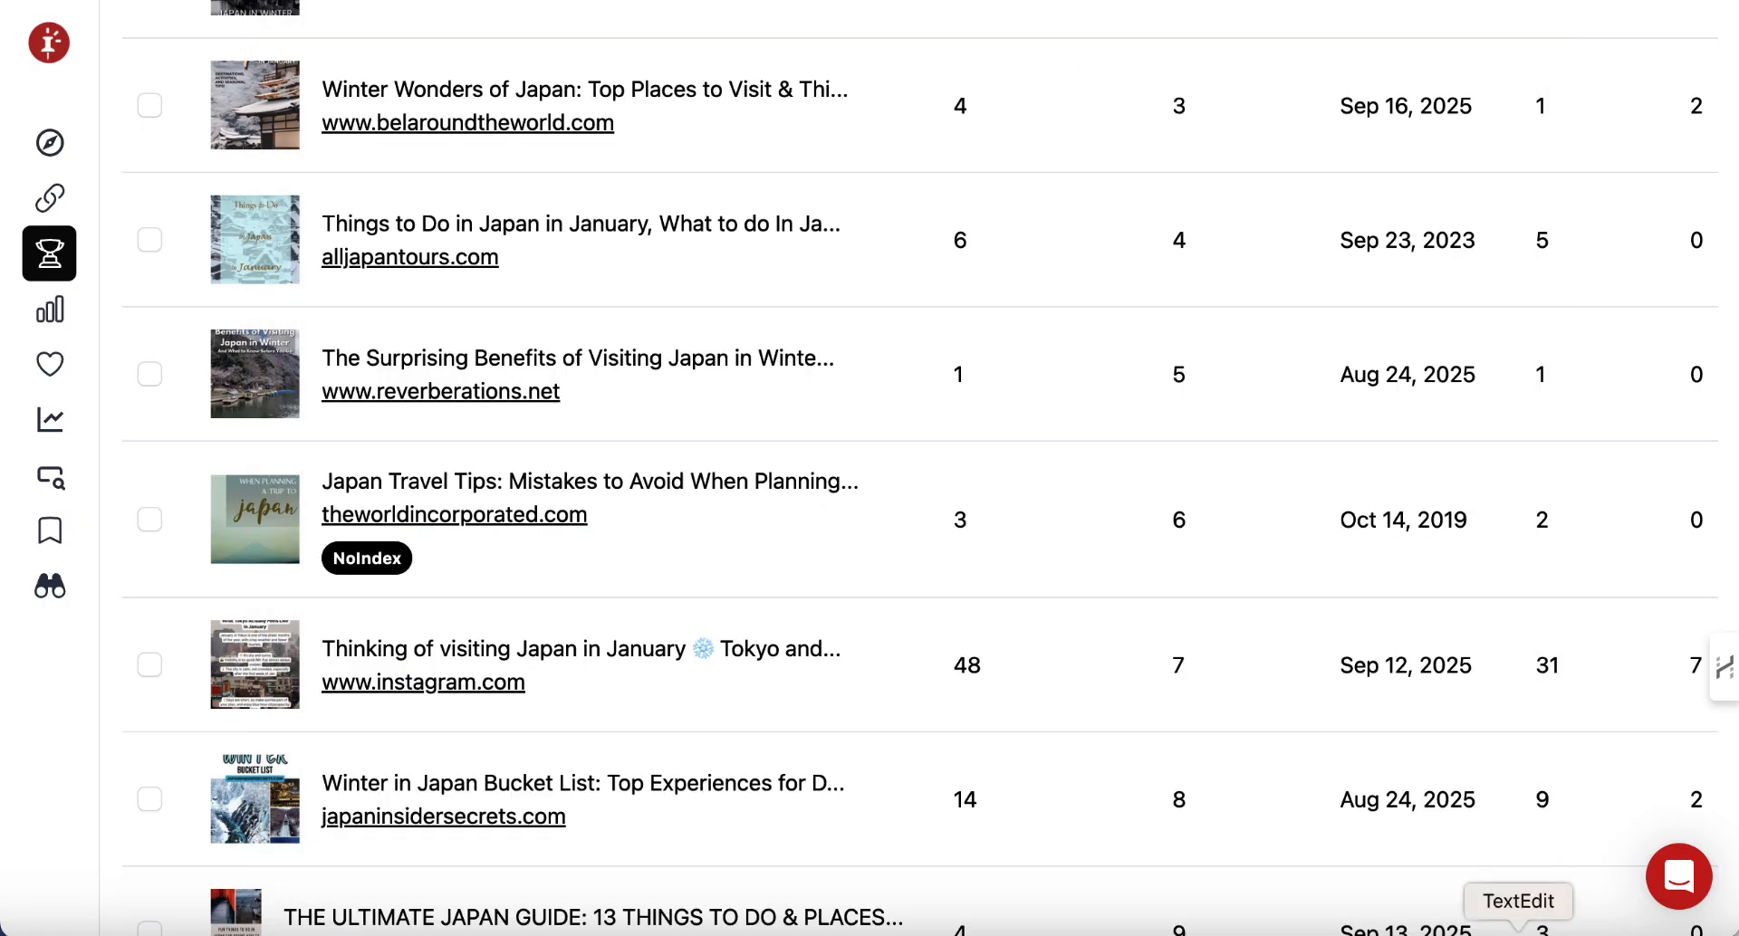
{"action": "left_click", "coordinate": [1524, 925]}
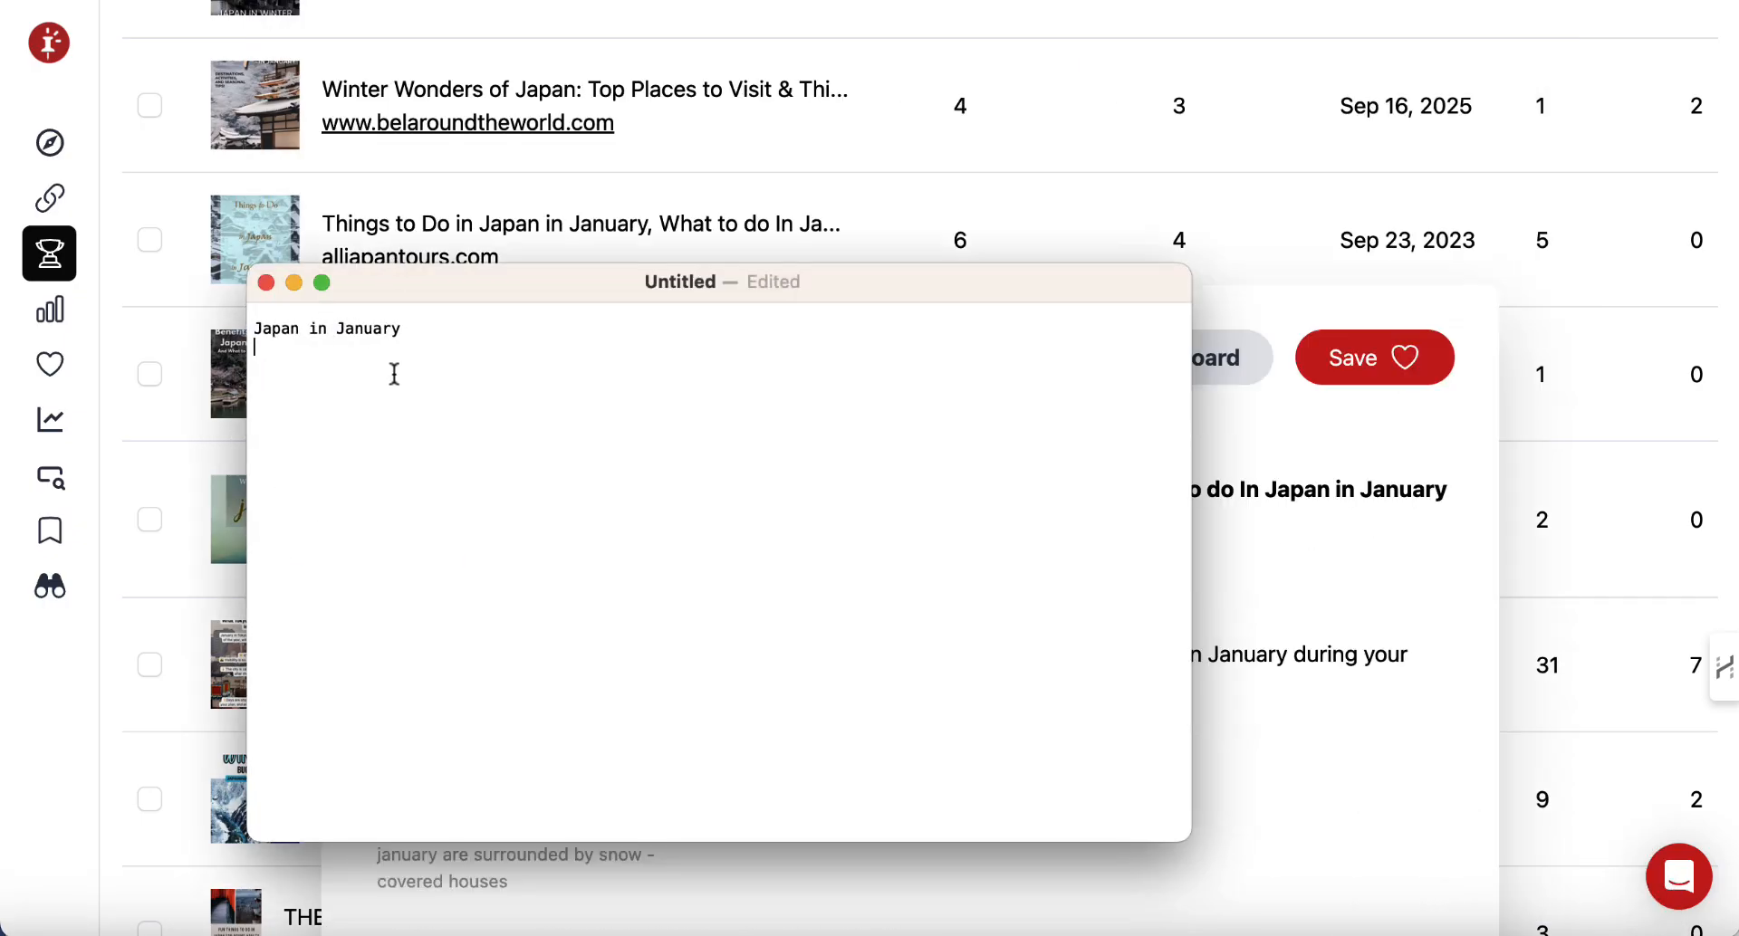
{"action": "type", "text": "Japan Winter Trip Tokyo January Outfit Japan In December Outfit December In Japan Things To Do In Japan In Winter Japan January Outfit Japan In The Winter Japan February Outfit Tokyo In Winter"}
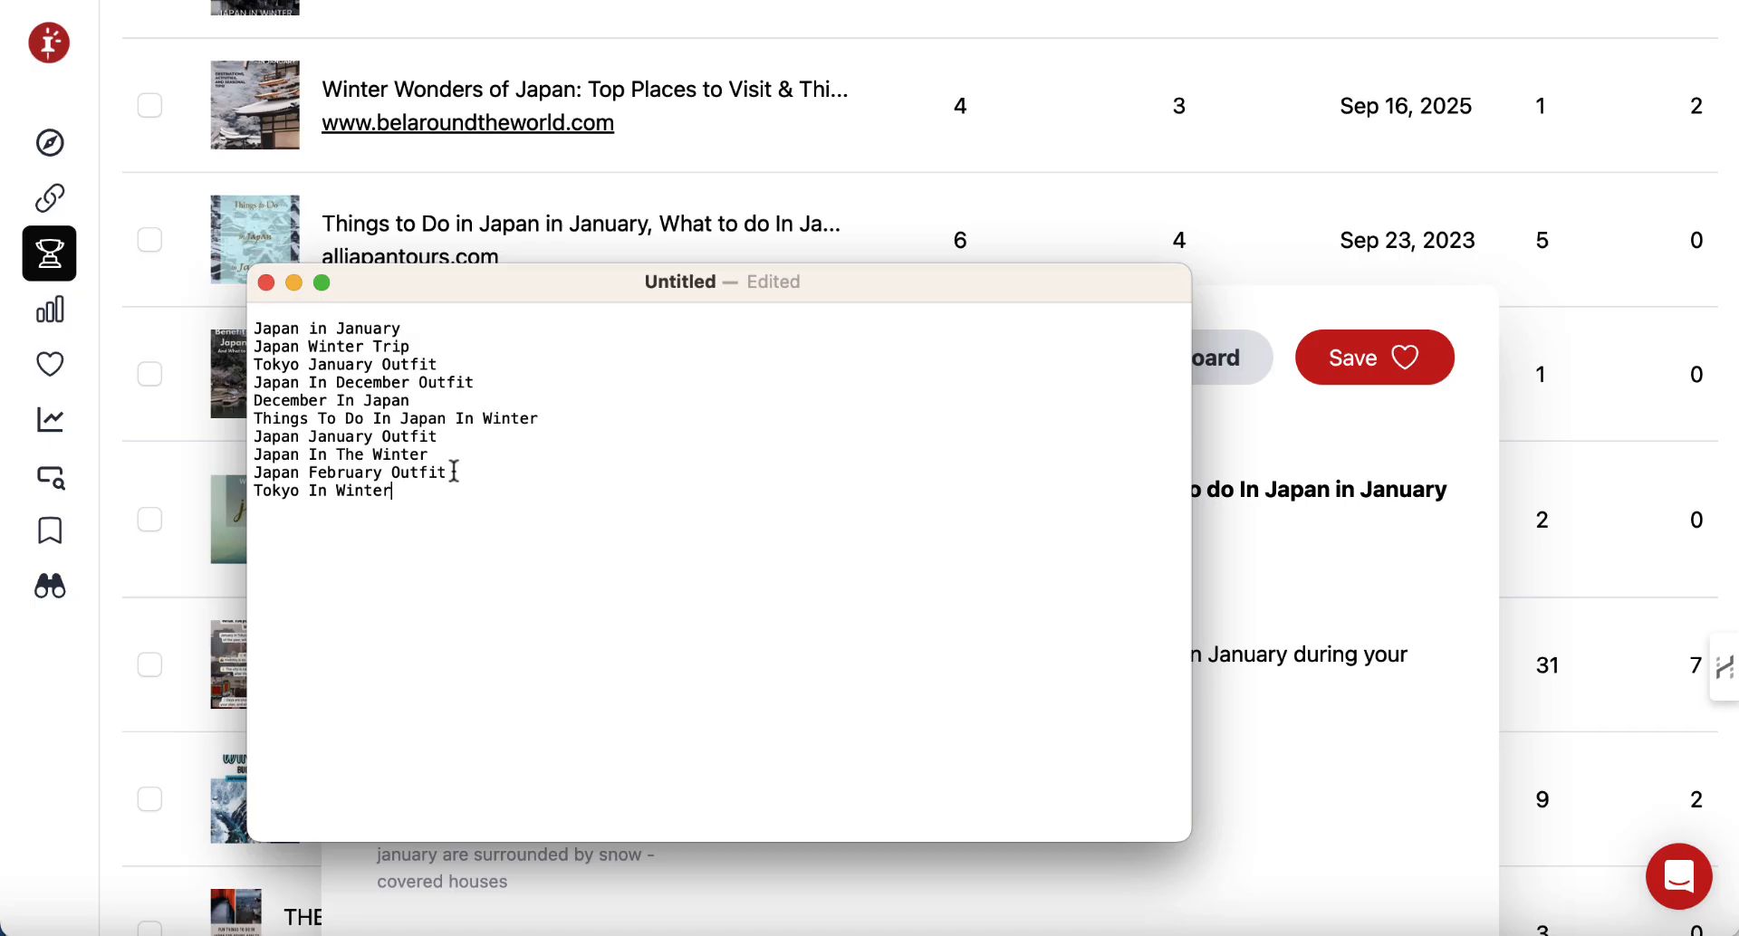
- Delete the "Japan February Outfit" line from the keyword list
{"action": "left_click_drag", "start_coordinate": [448, 473], "coordinate": [253, 473]}
{"action": "key", "text": "BackSpace"}
{"action": "key", "text": "BackSpace"}
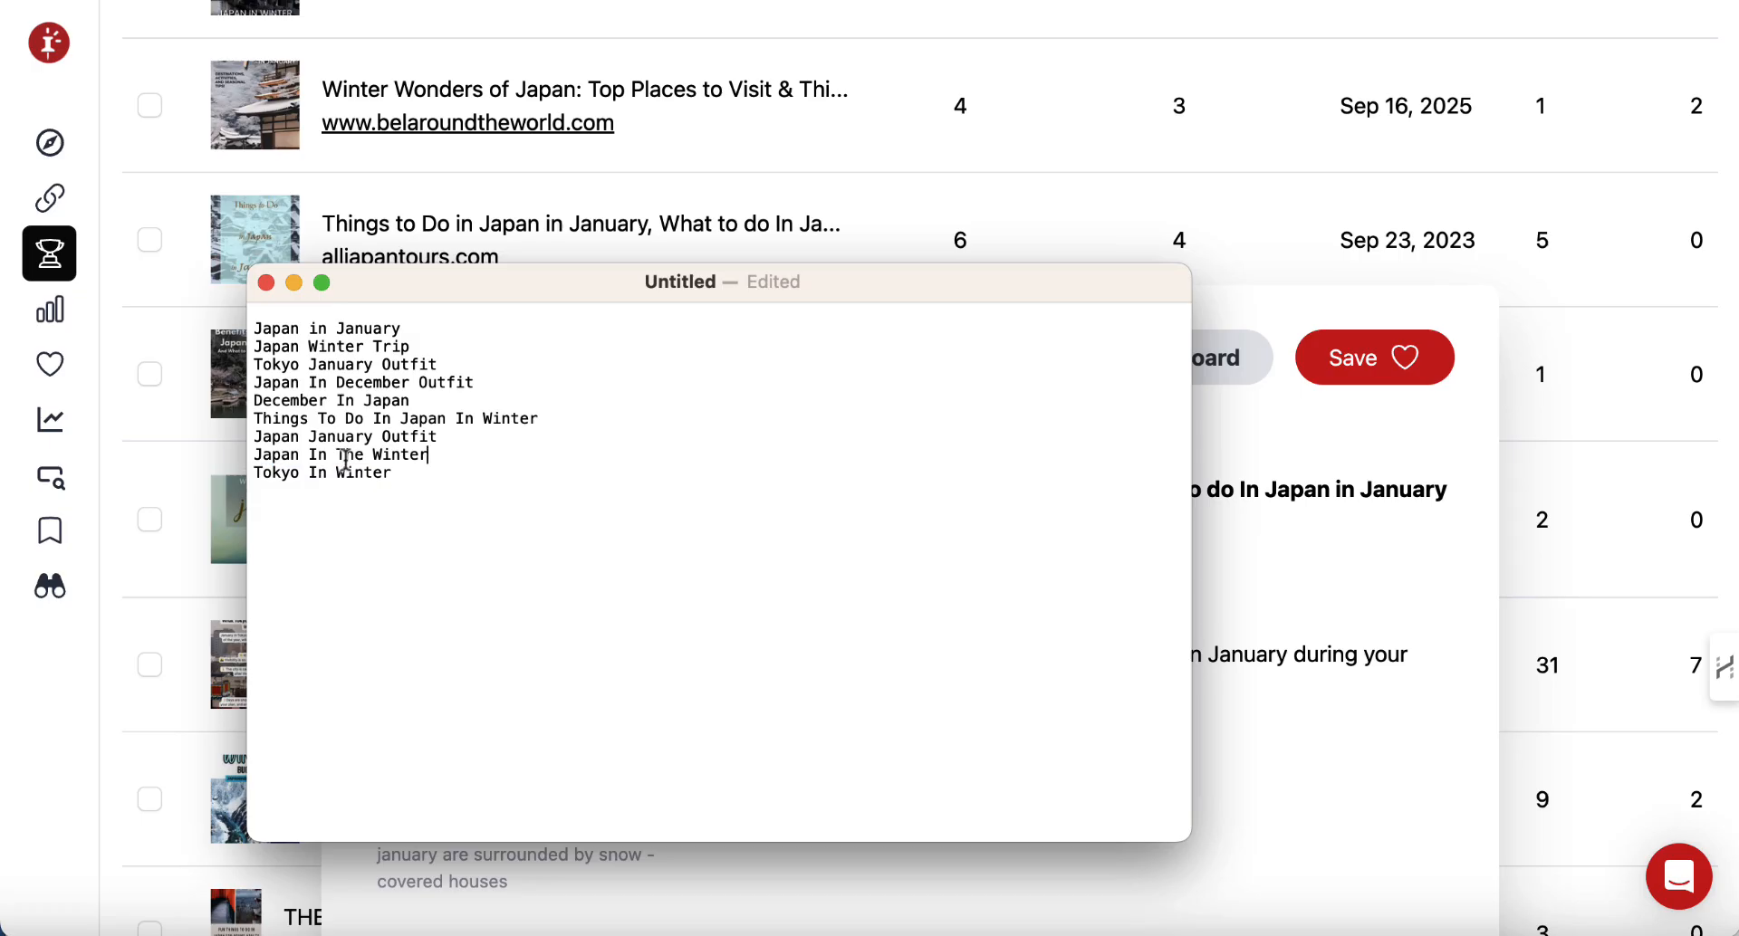
- Delete the "Japan January Outfit", "Japan In December Outfit" and "Tokyo January Outfit" lines from the keyword list
{"action": "left_click", "coordinate": [454, 439]}
{"action": "left_click_drag", "start_coordinate": [454, 439], "coordinate": [255, 437]}
{"action": "key", "text": "BackSpace"}
{"action": "key", "text": "BackSpace"}
{"action": "left_click_drag", "start_coordinate": [497, 383], "coordinate": [263, 370]}
{"action": "key", "text": "BackSpace"}
{"action": "key", "text": "BackSpace"}
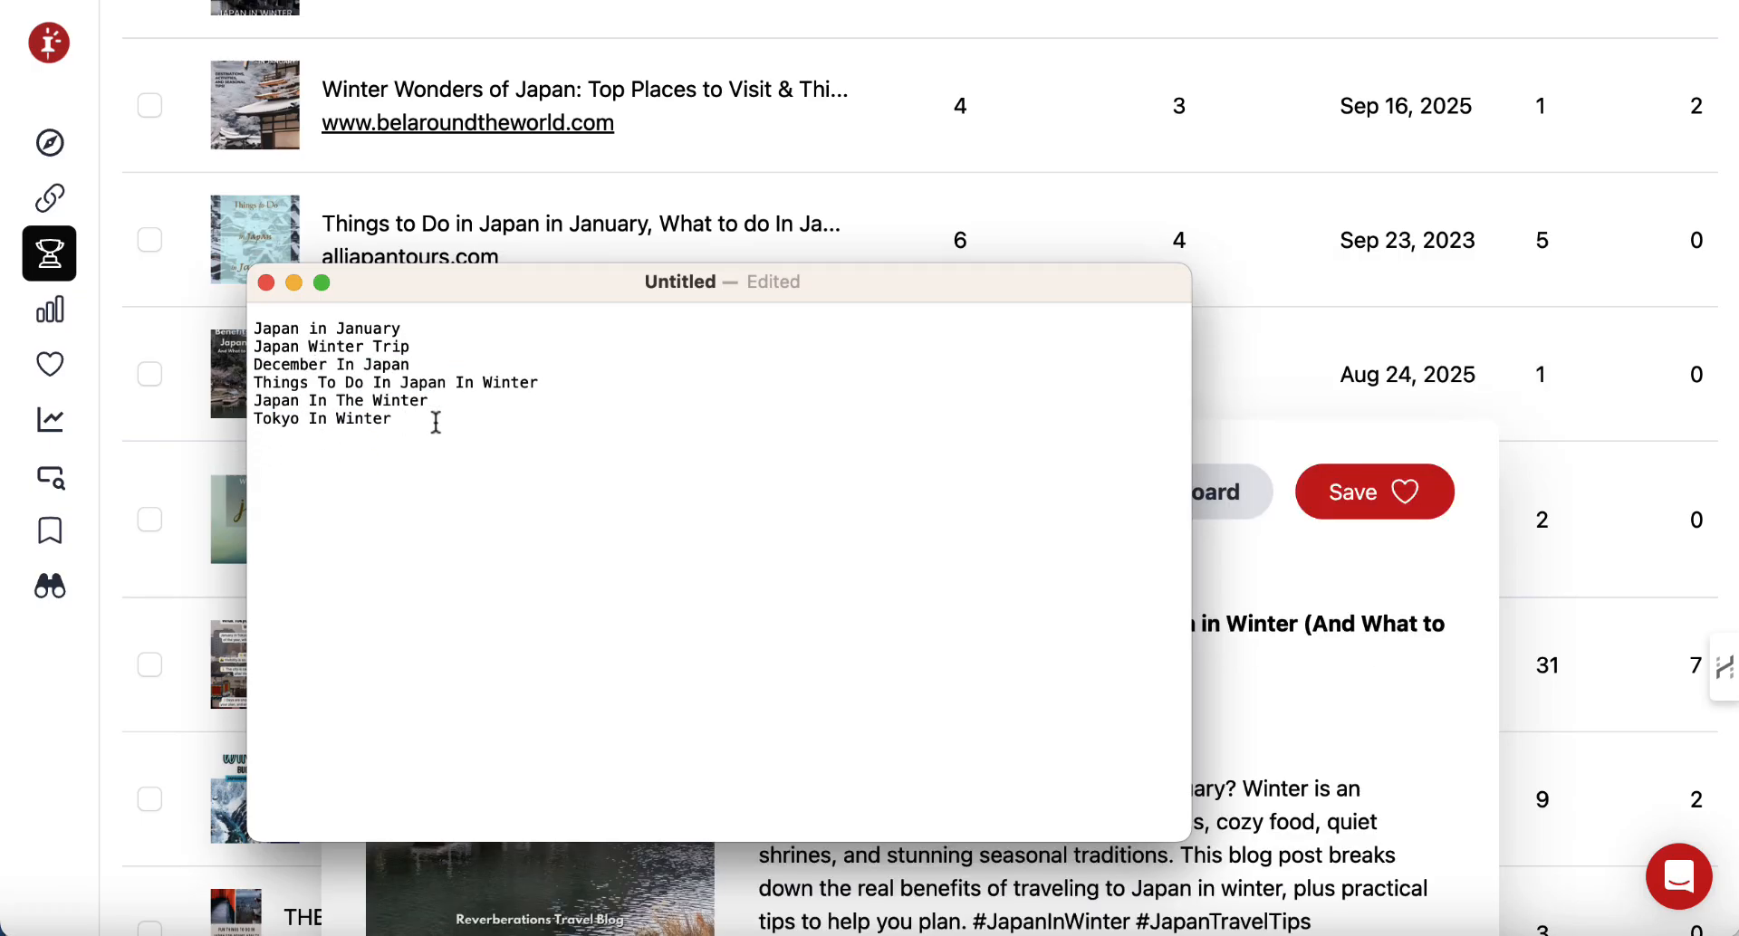
- Replace "Tokyo" with "Nagano" in the last keyword so that the line reads "Nagano In Winter"
{"action": "left_click_drag", "start_coordinate": [430, 422], "coordinate": [253, 420]}
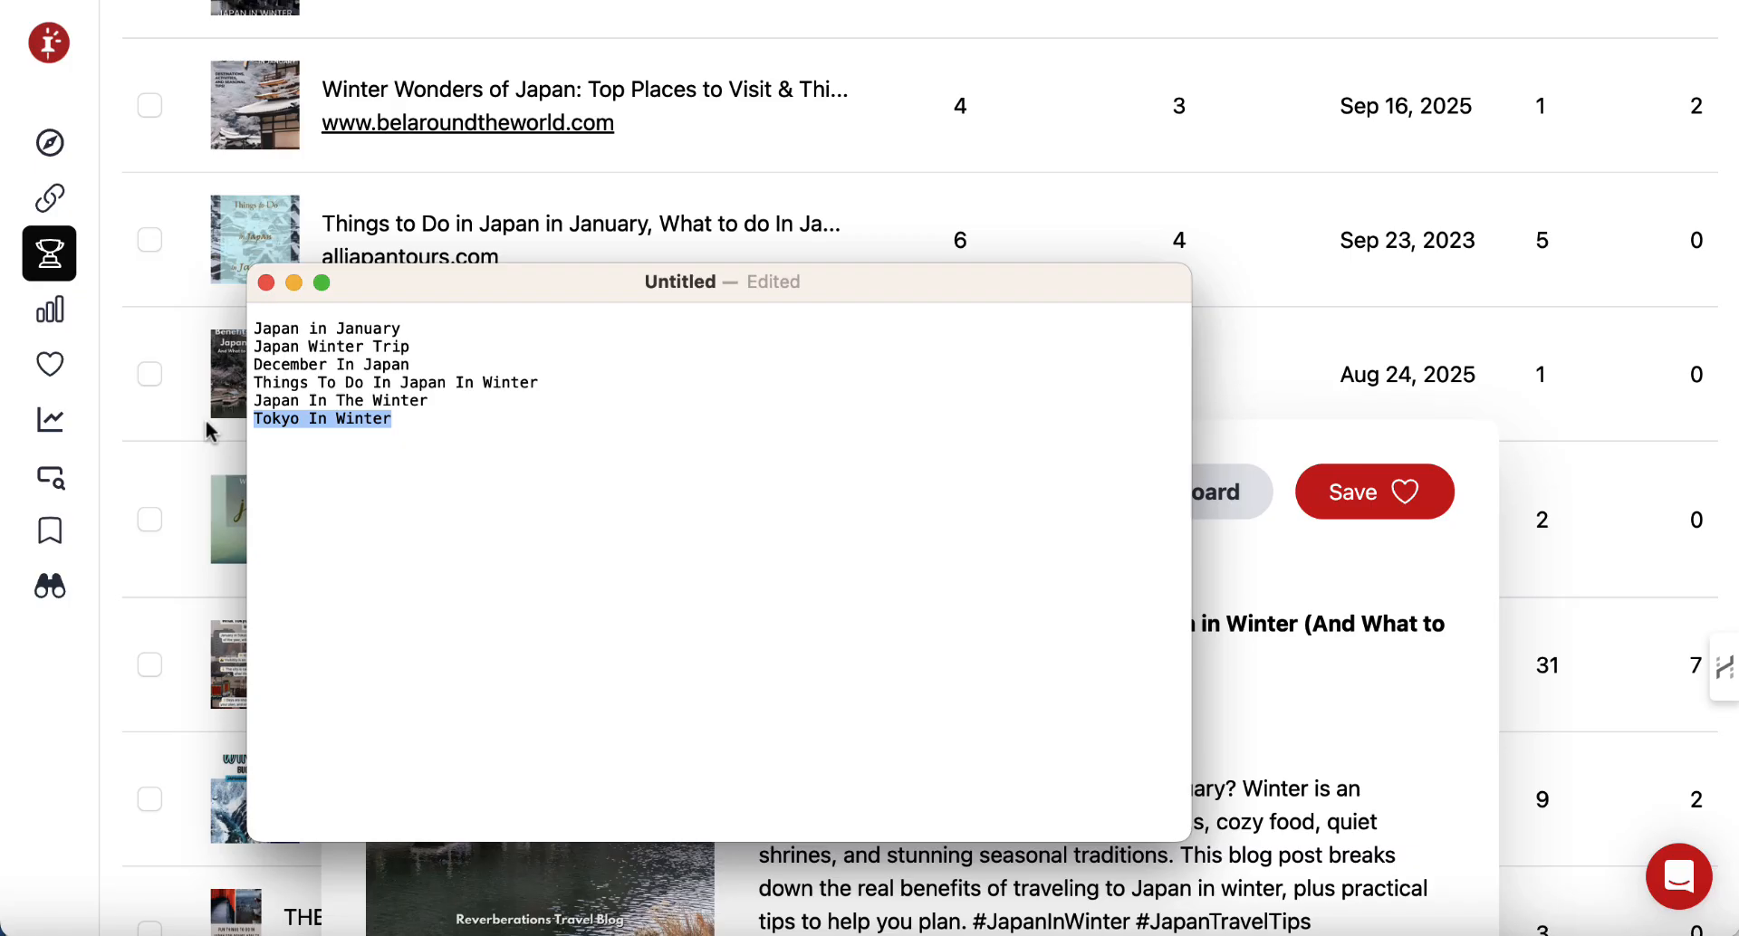
{"action": "left_click", "coordinate": [270, 432]}
{"action": "left_click_drag", "start_coordinate": [300, 422], "coordinate": [238, 424]}
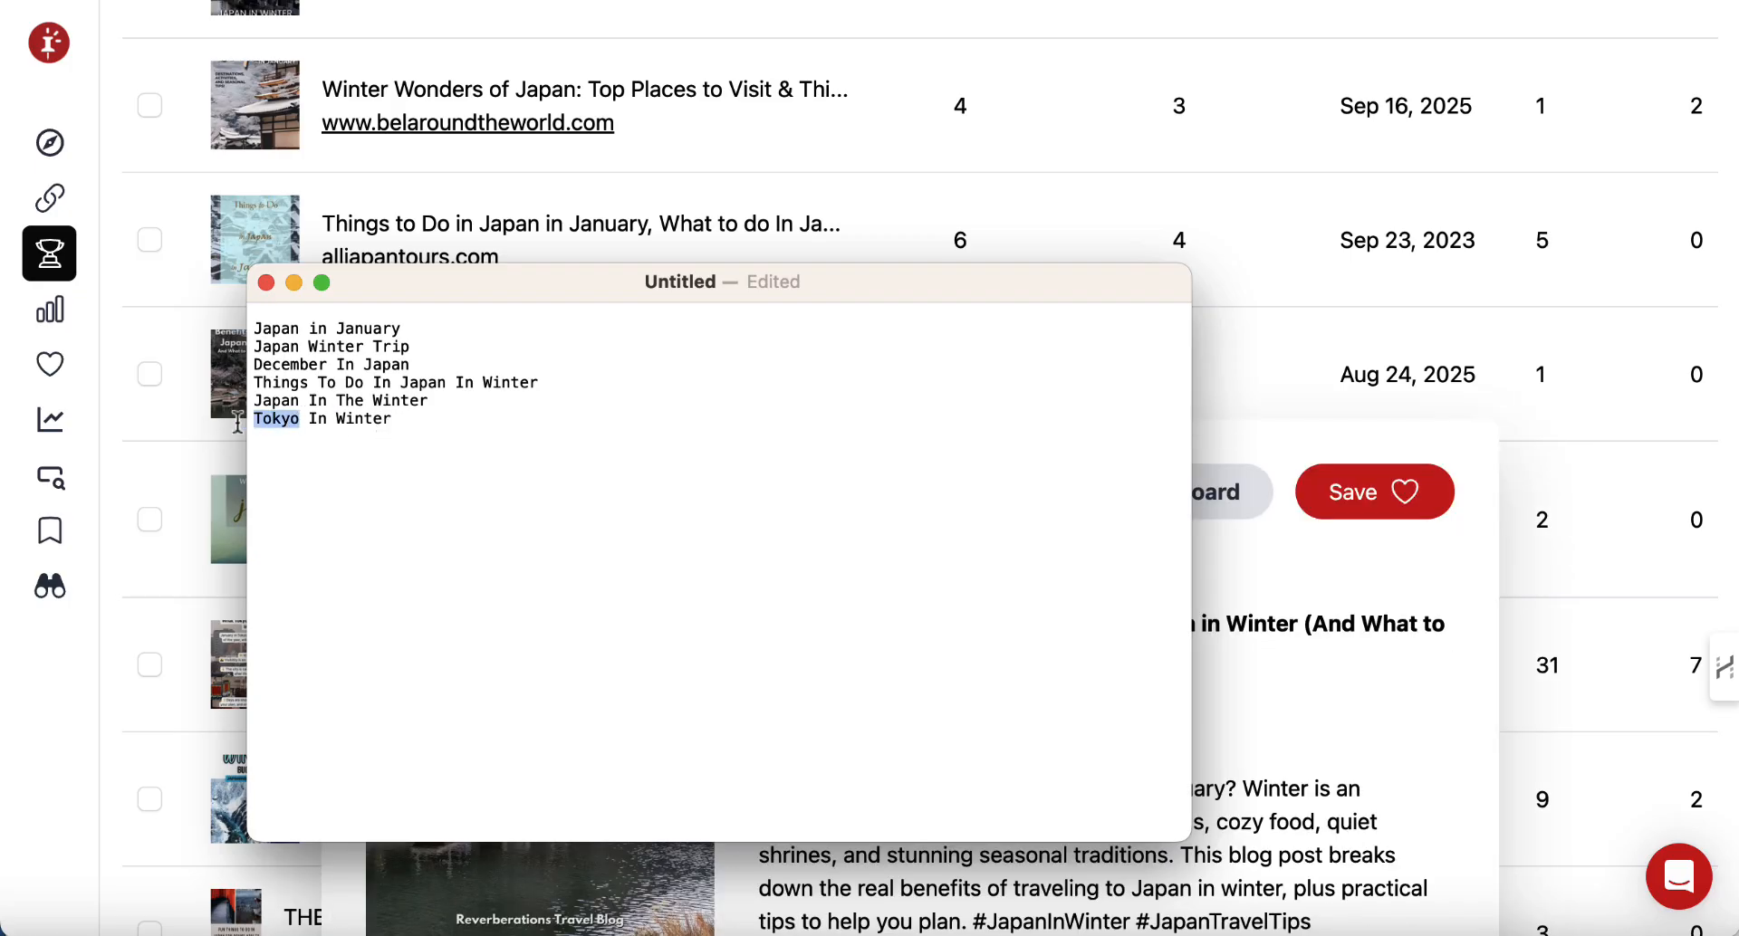
{"action": "type", "text": "Nagano"}
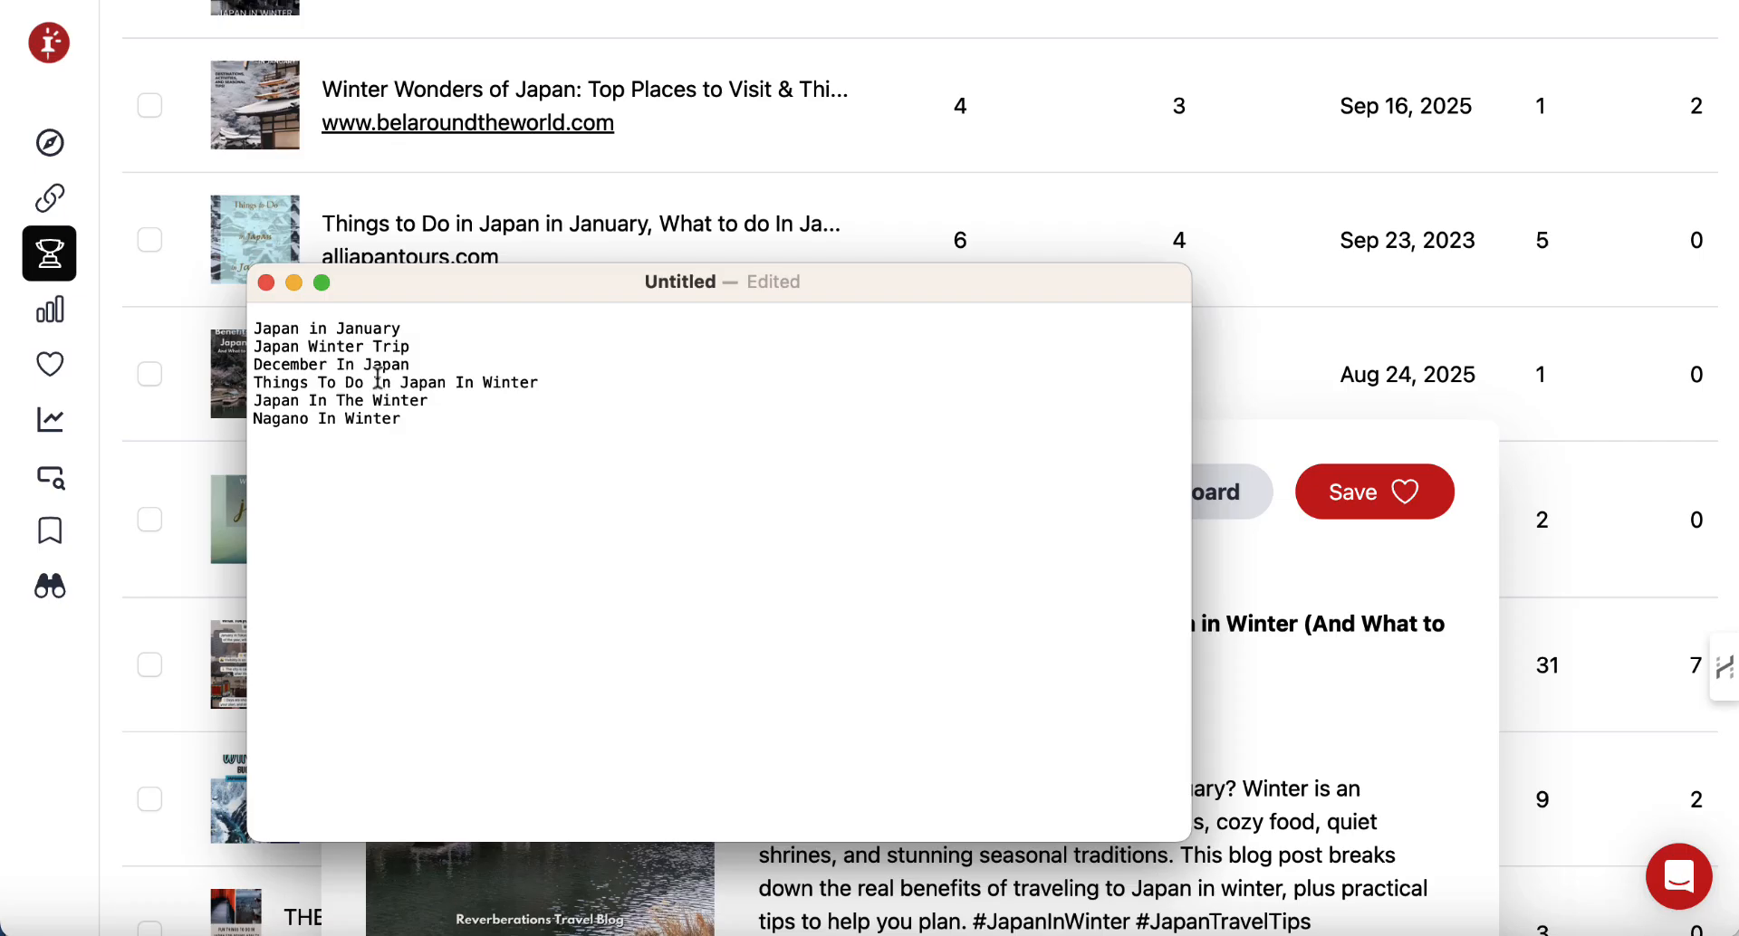
- Return to PinClicks and copy the annotated interests of the second-ranked pin, "What It's Like to Visit Japan in Winter"
{"action": "left_click", "coordinate": [293, 283]}
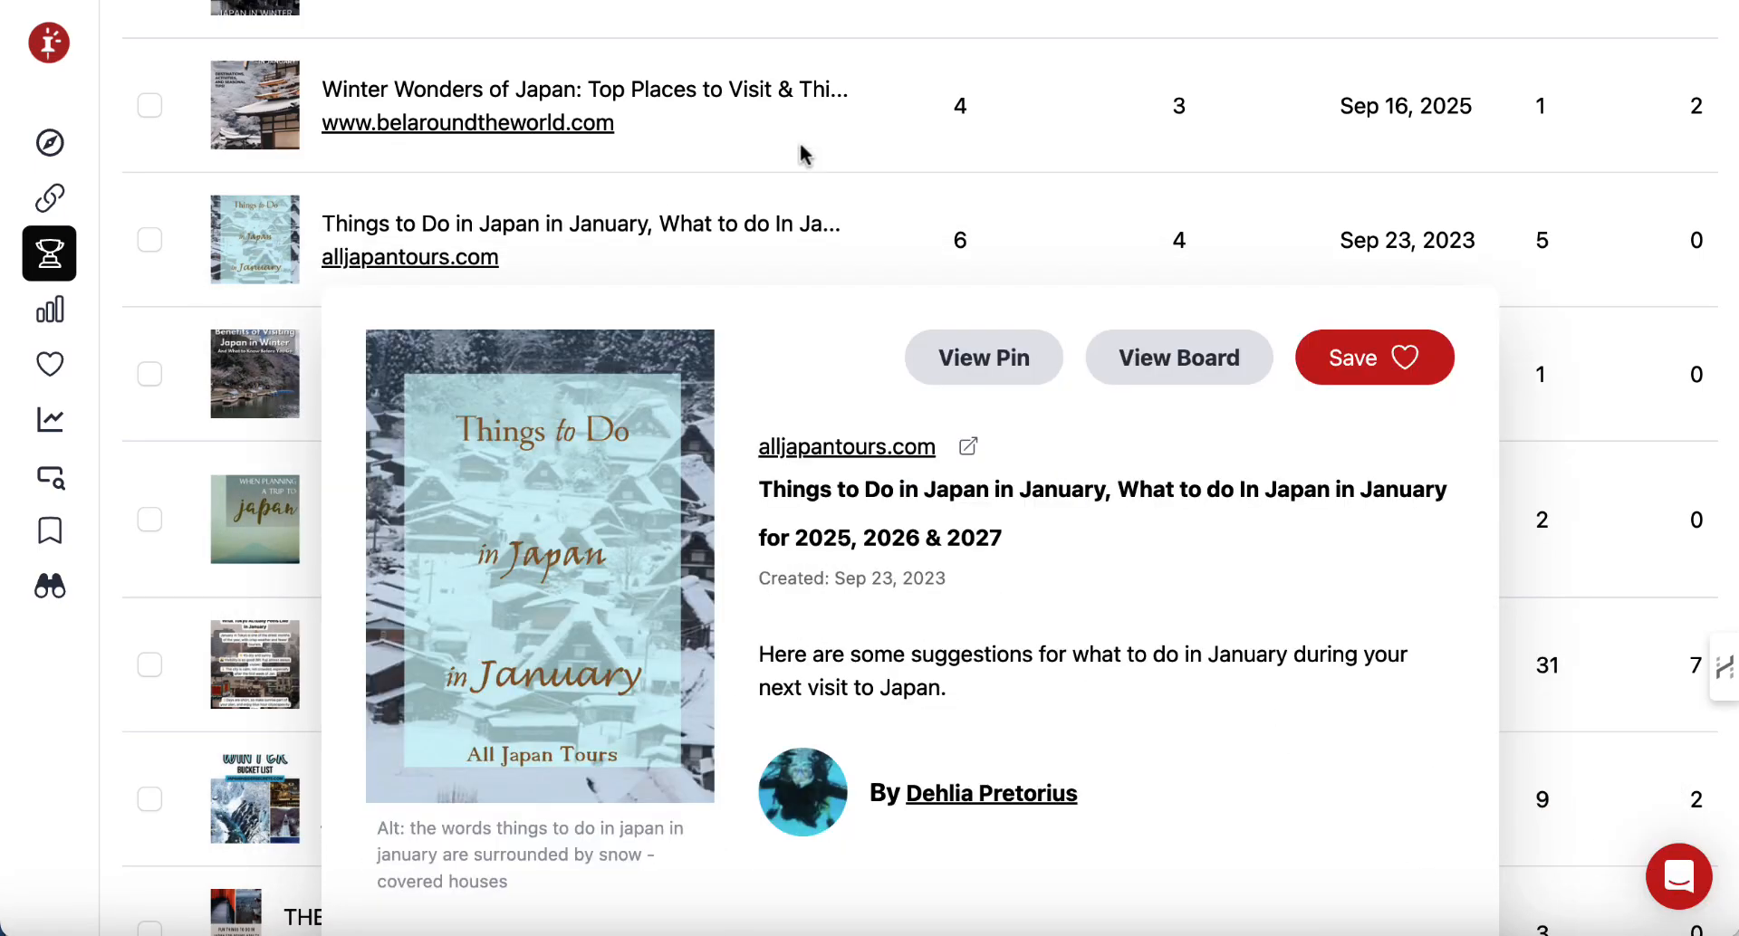
{"action": "scroll", "coordinate": [803, 154], "scroll_direction": "up", "scroll_amount": 5}
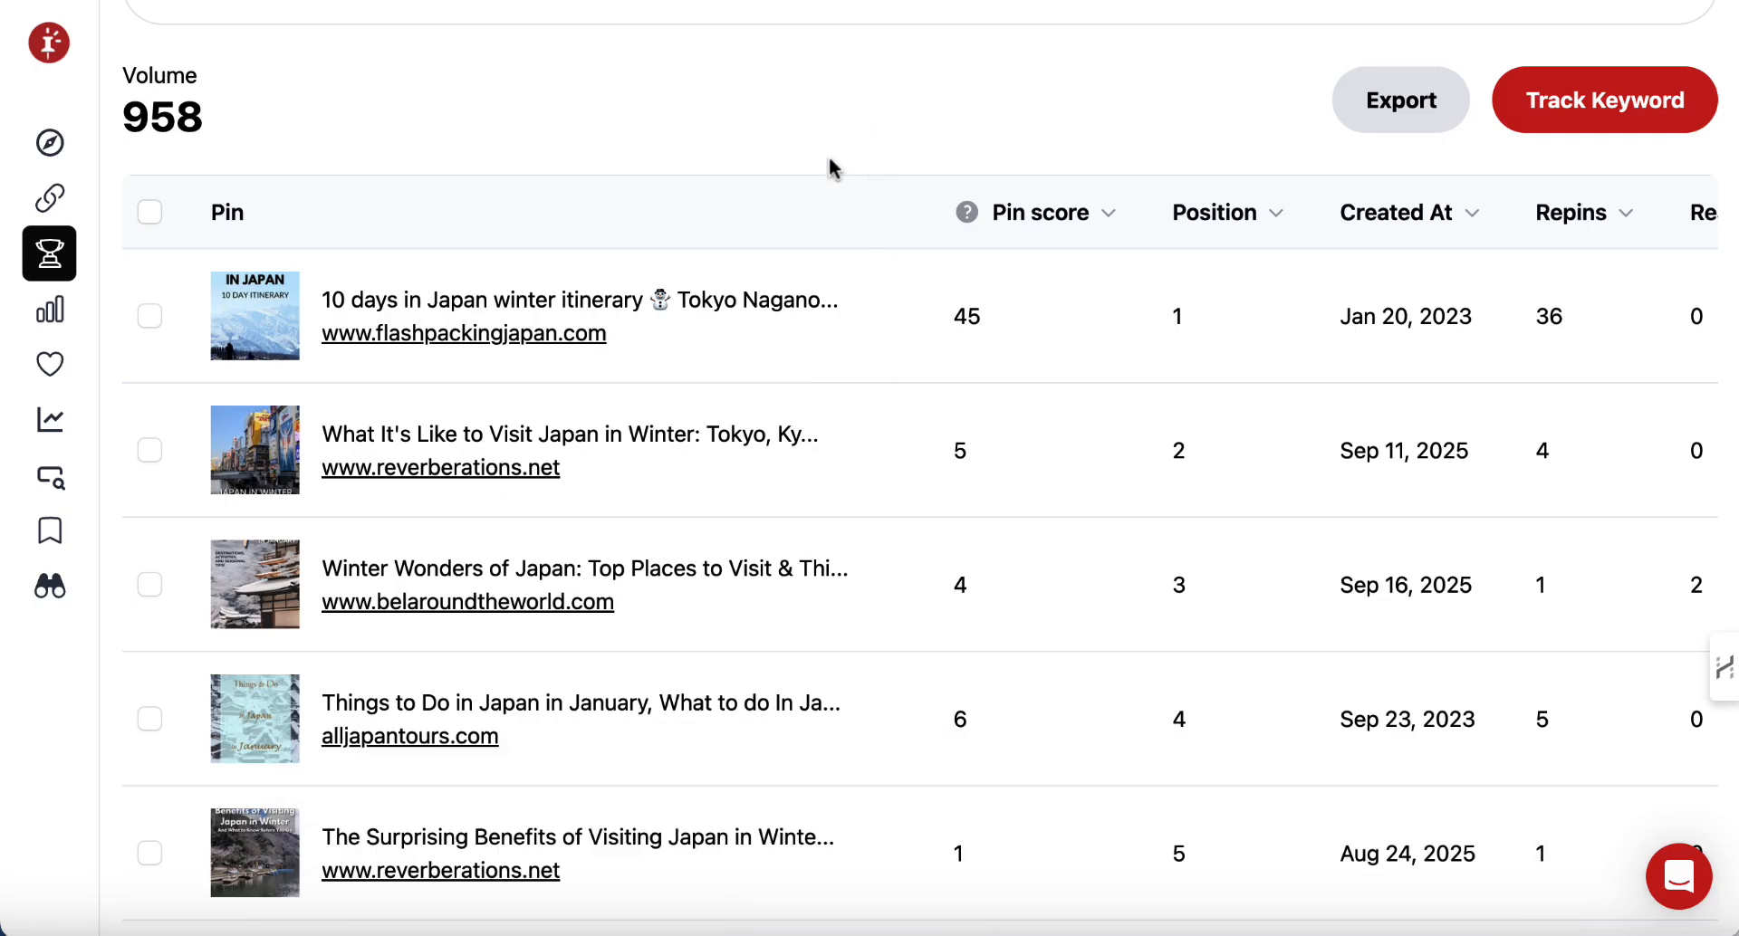
{"action": "mouse_move", "coordinate": [259, 435]}
{"action": "scroll", "coordinate": [595, 692], "scroll_direction": "down", "scroll_amount": 8}
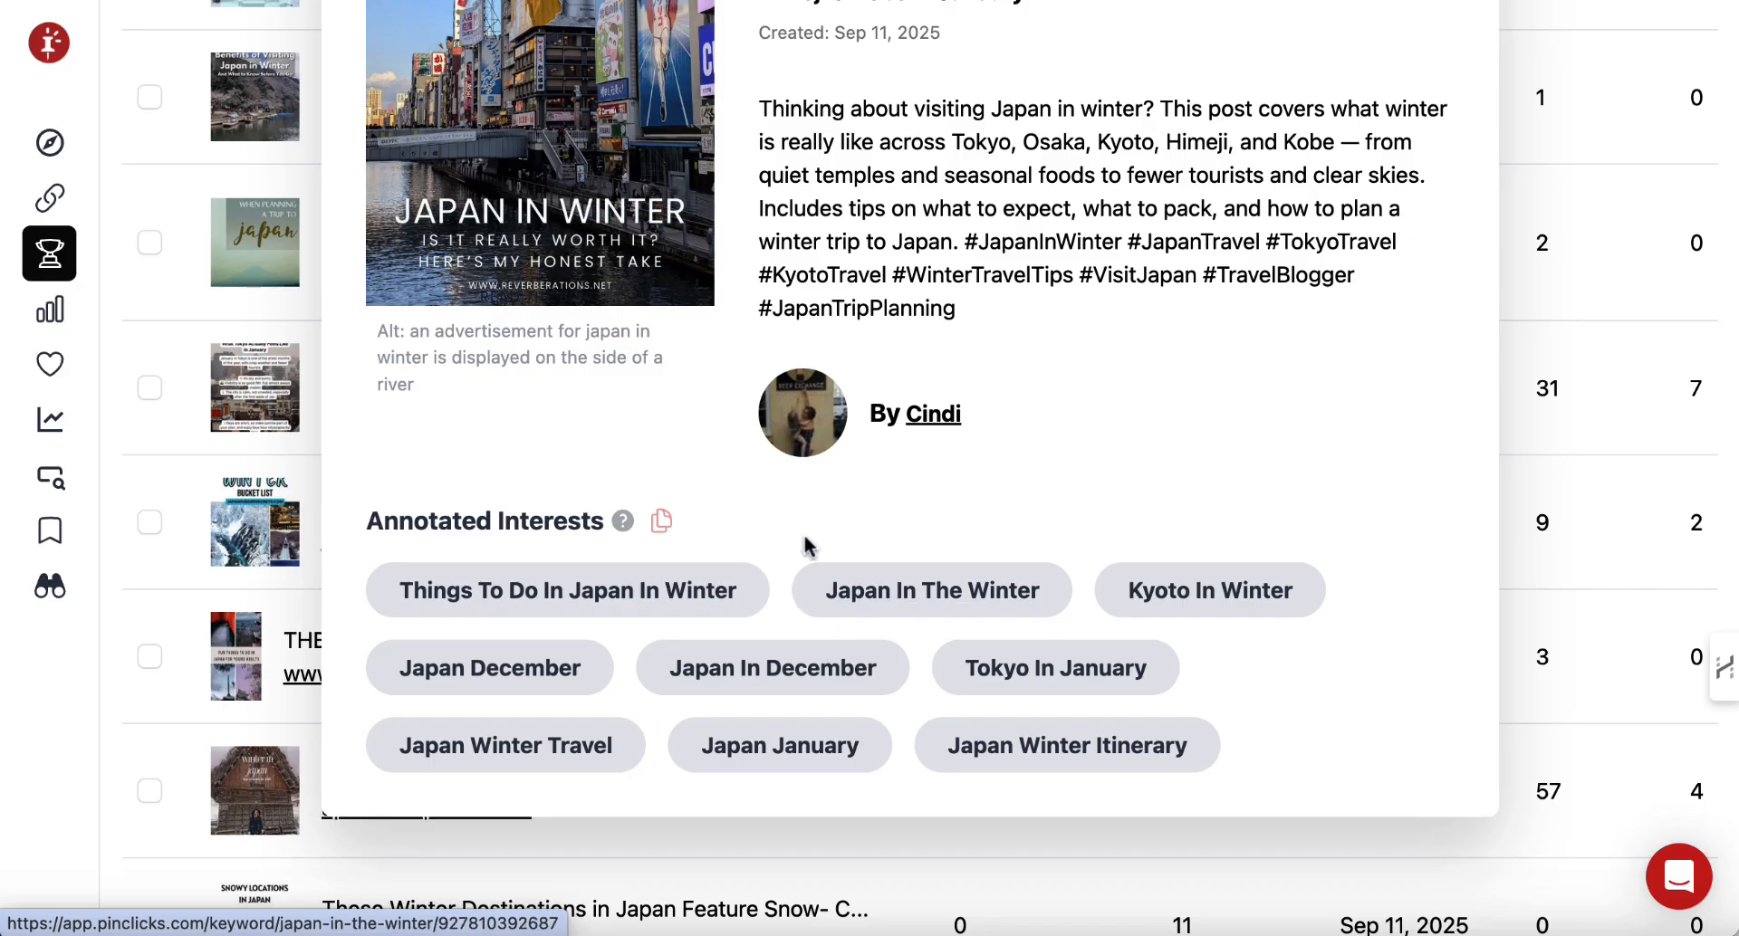
{"action": "left_click", "coordinate": [662, 521]}
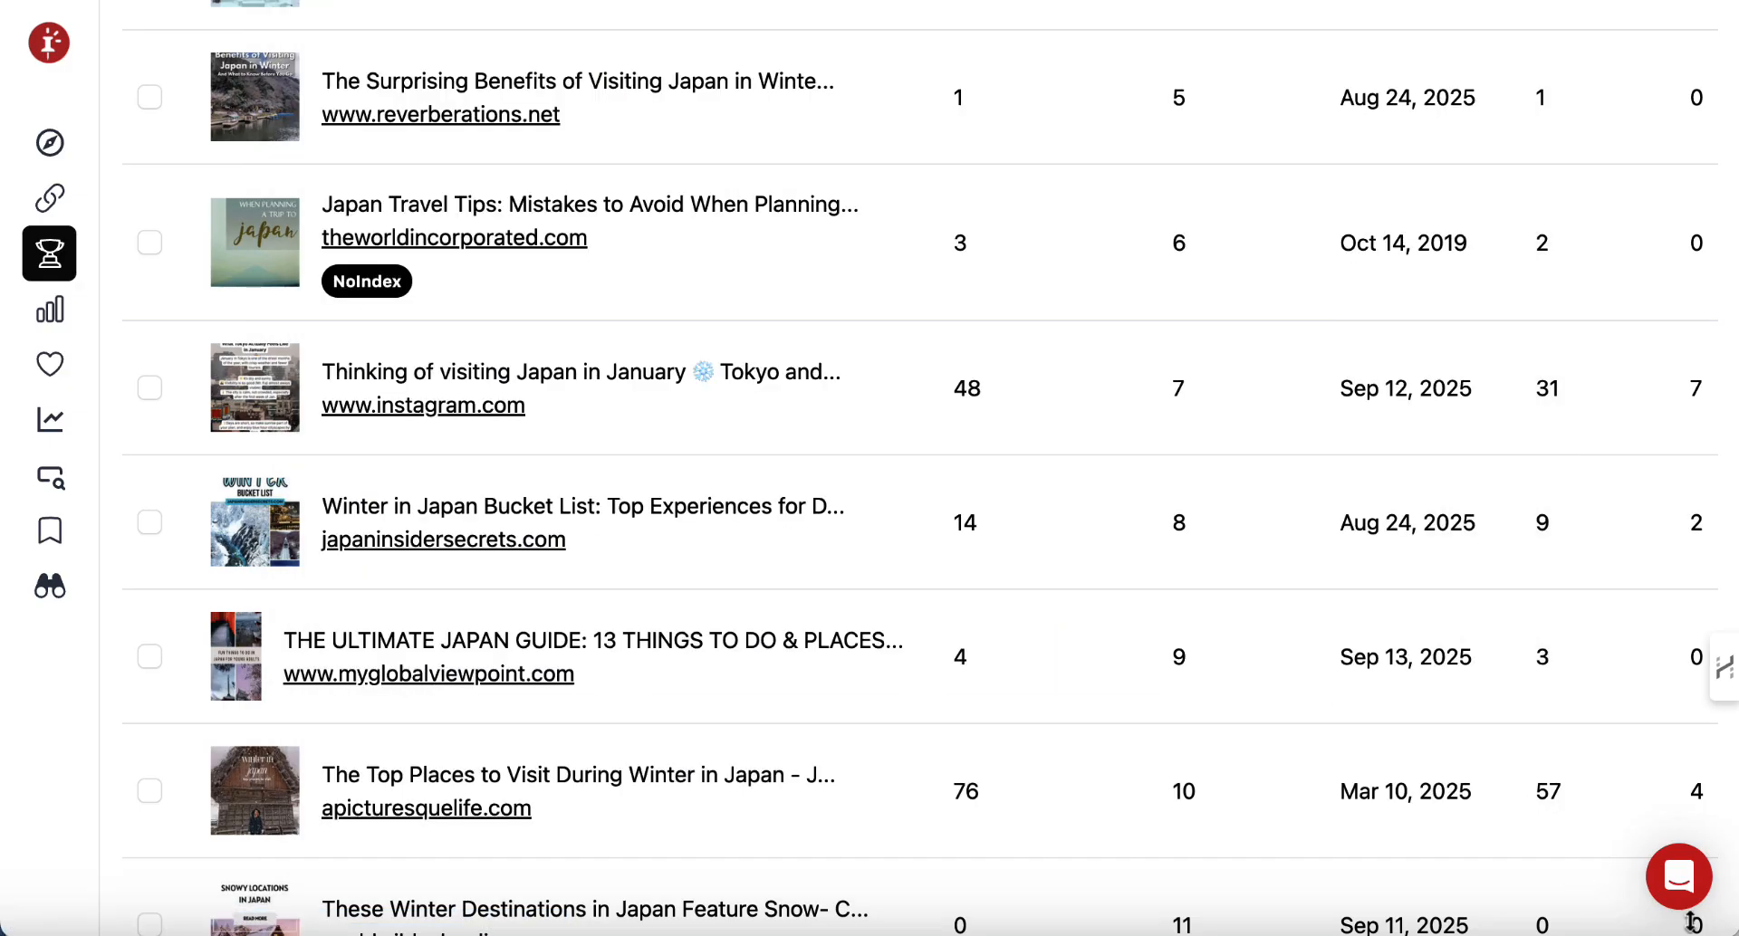
- Switch to the TextEdit note and paste the copied interests on a new line below "Nagano In Winter"
{"action": "left_click", "coordinate": [1521, 924]}
{"action": "left_click", "coordinate": [438, 419]}
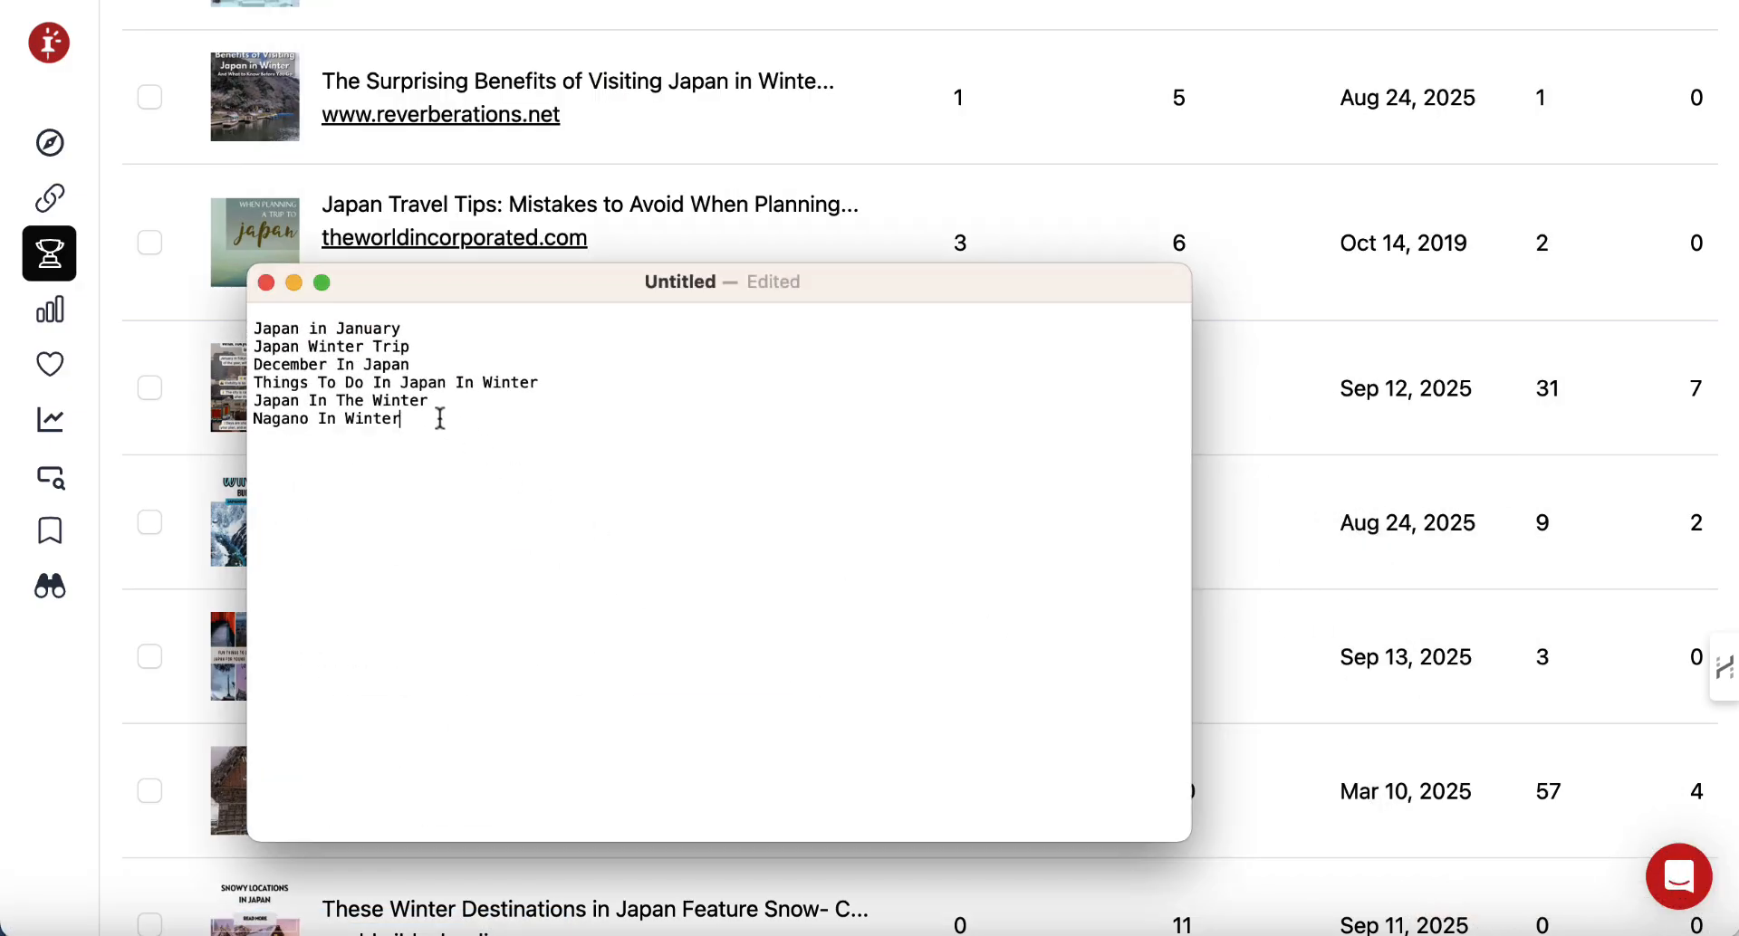
{"action": "key", "text": "Return"}
{"action": "key", "text": "super+v"}
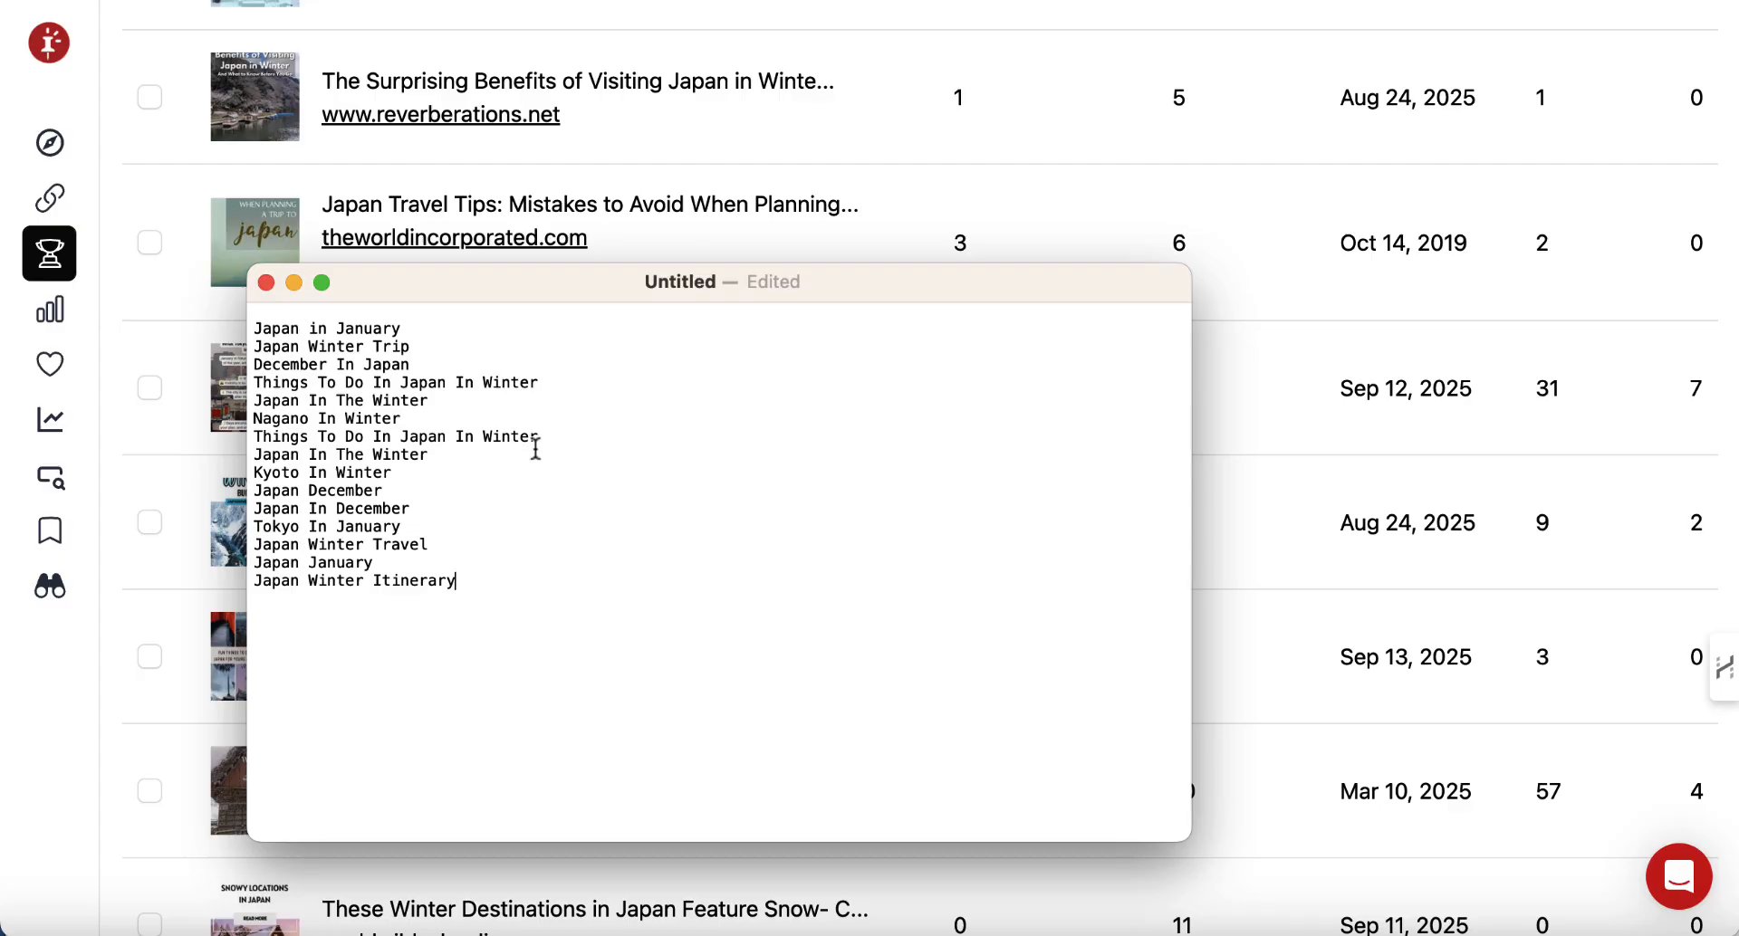
- Delete the duplicate "Things To Do In Japan In Winter" line from the newly pasted keywords
{"action": "left_click_drag", "start_coordinate": [554, 438], "coordinate": [167, 438]}
{"action": "key", "text": "BackSpace"}
{"action": "key", "text": "BackSpace"}
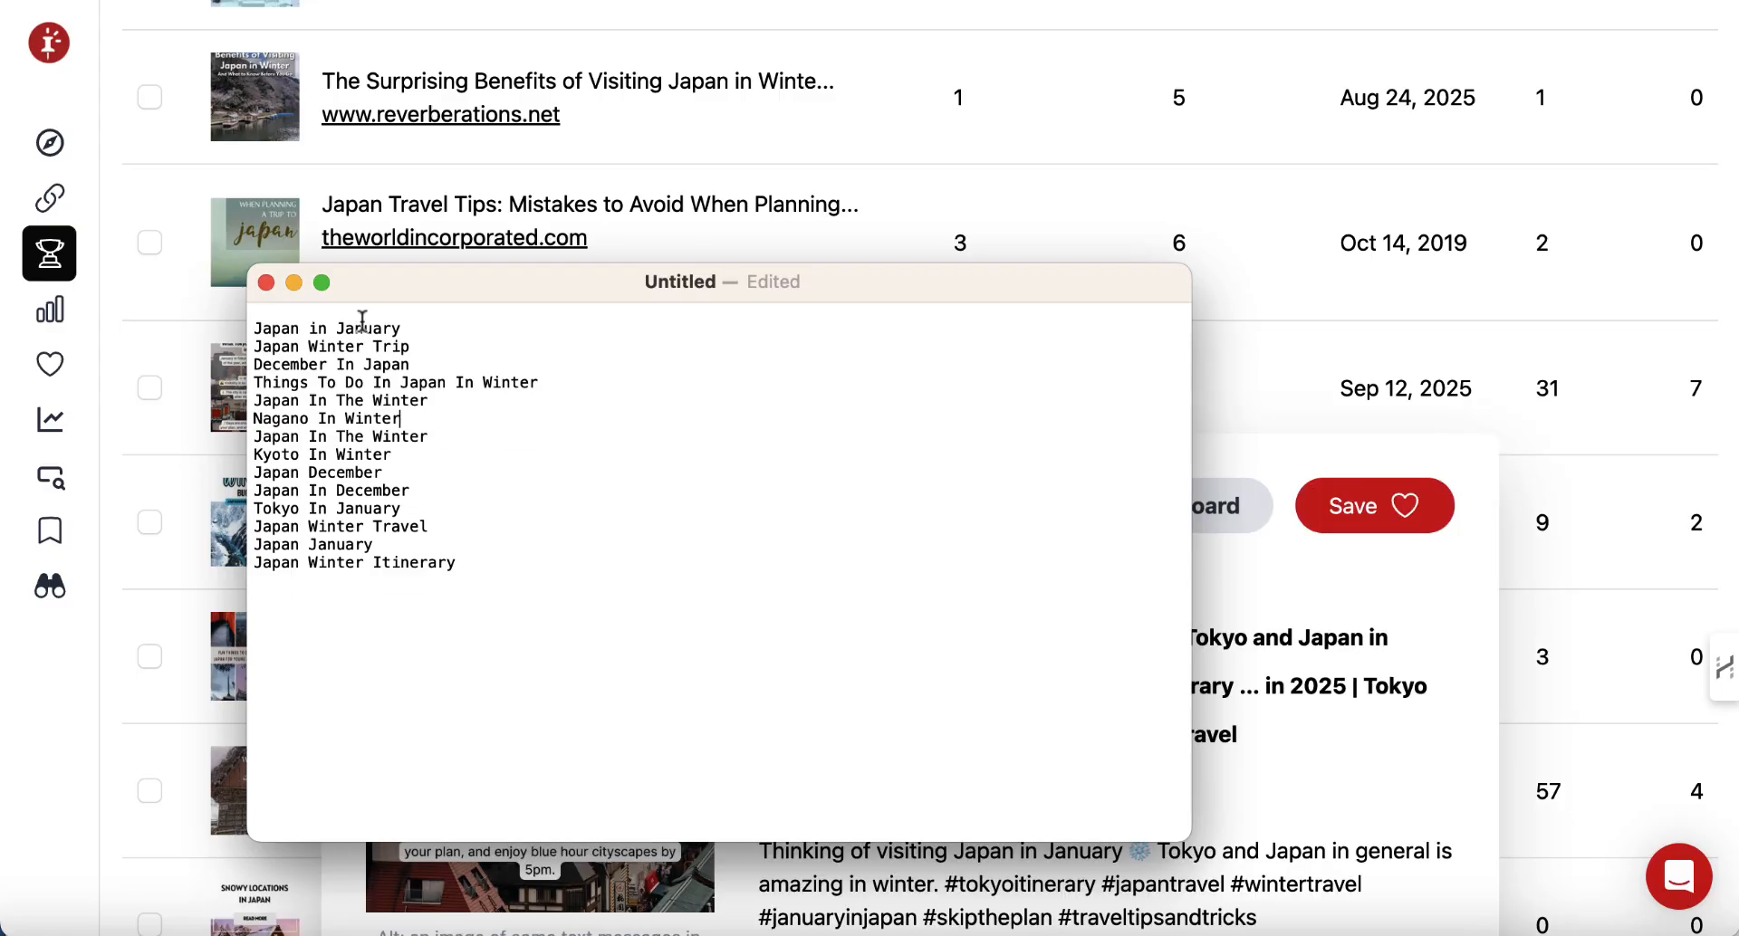
- Delete the "Tokyo In January", "Kyoto In Winter", "Japan December" and "Japan In December" lines from the keyword list
{"action": "left_click_drag", "start_coordinate": [425, 509], "coordinate": [240, 512]}
{"action": "key", "text": "BackSpace"}
{"action": "key", "text": "BackSpace"}
{"action": "left_click_drag", "start_coordinate": [391, 455], "coordinate": [240, 467]}
{"action": "key", "text": "BackSpace"}
{"action": "key", "text": "BackSpace"}
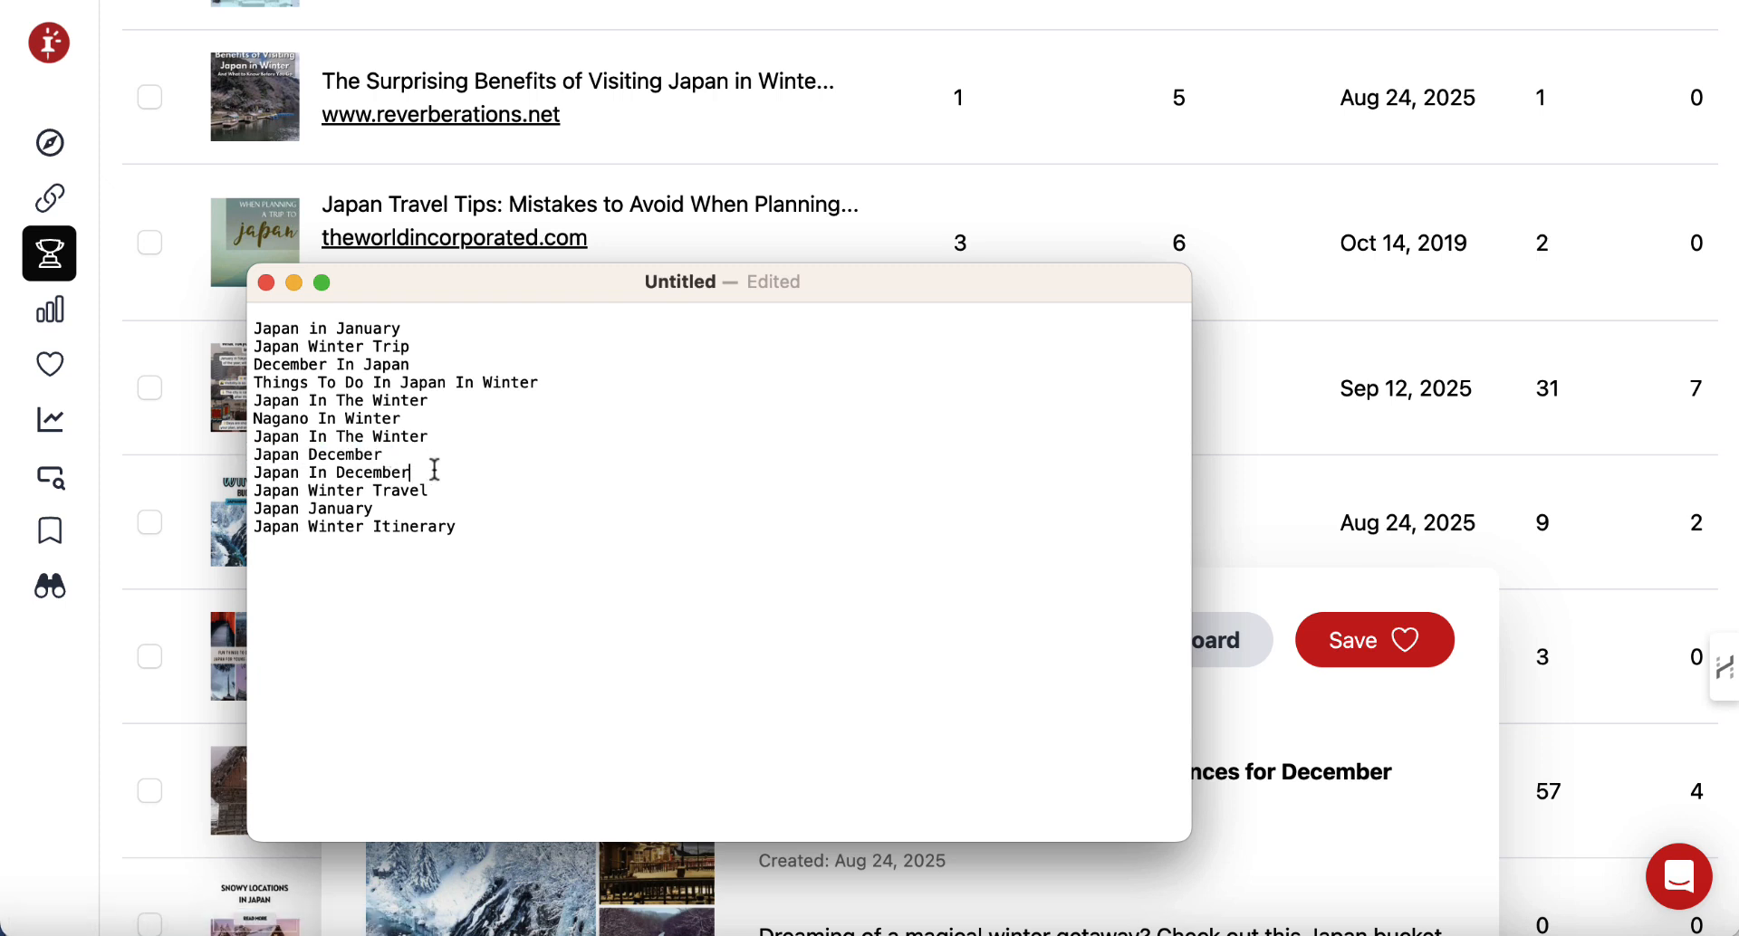
{"action": "left_click_drag", "start_coordinate": [434, 472], "coordinate": [246, 450]}
{"action": "key", "text": "BackSpace"}
{"action": "key", "text": "BackSpace"}
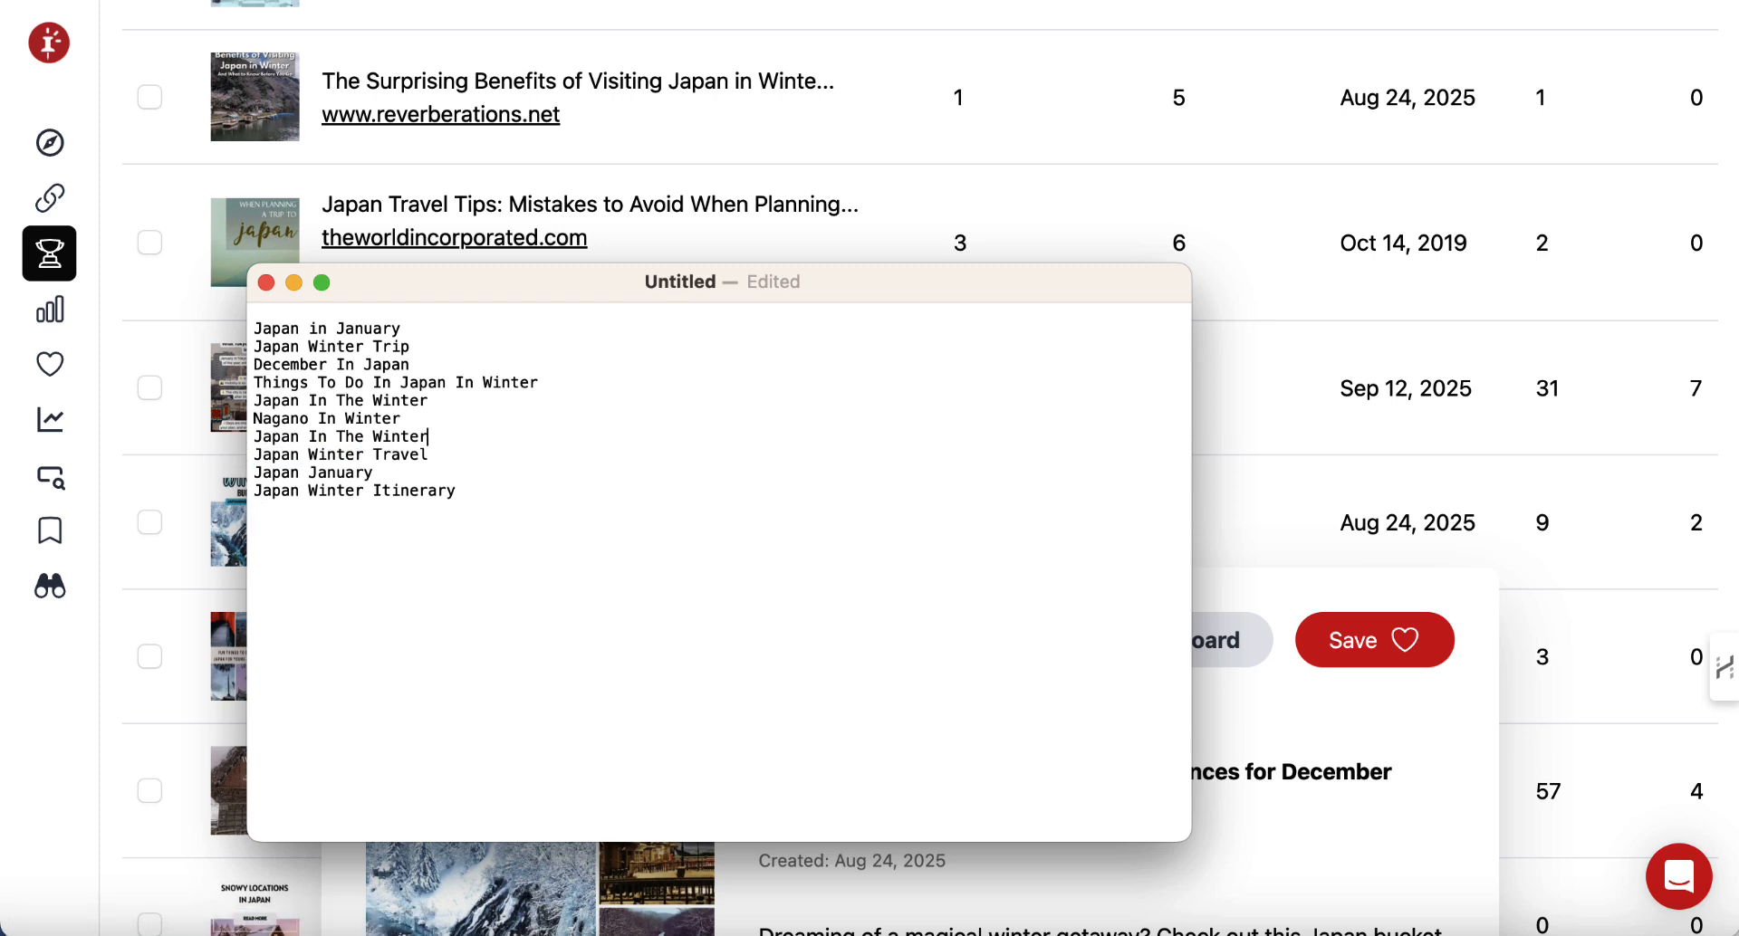
- Select the whole keyword list for copying, from "Japan in January" through "Japan Winter Itinerary"
{"action": "left_click", "coordinate": [462, 563]}
{"action": "left_click", "coordinate": [449, 431]}
{"action": "left_click_drag", "start_coordinate": [471, 497], "coordinate": [255, 330]}
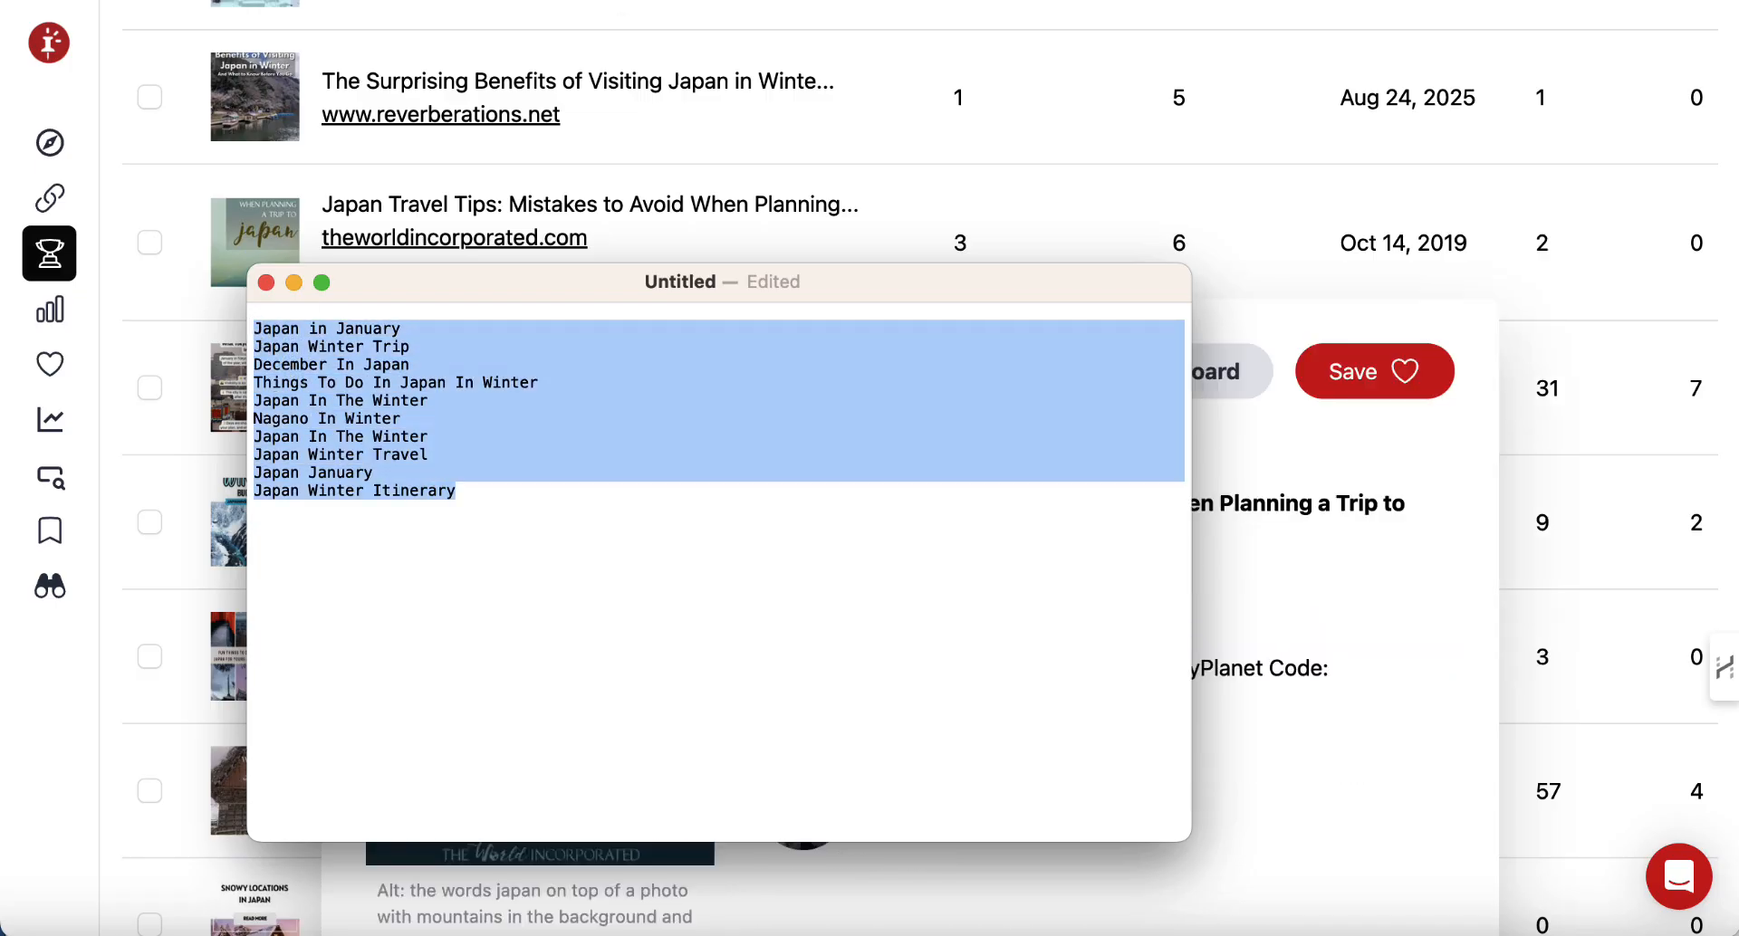
- Switch to Claude and open the "Central Japan Travel Exploration" chat in the Pinterest Titles/Descriptions project
{"action": "key", "text": "super+Tab"}
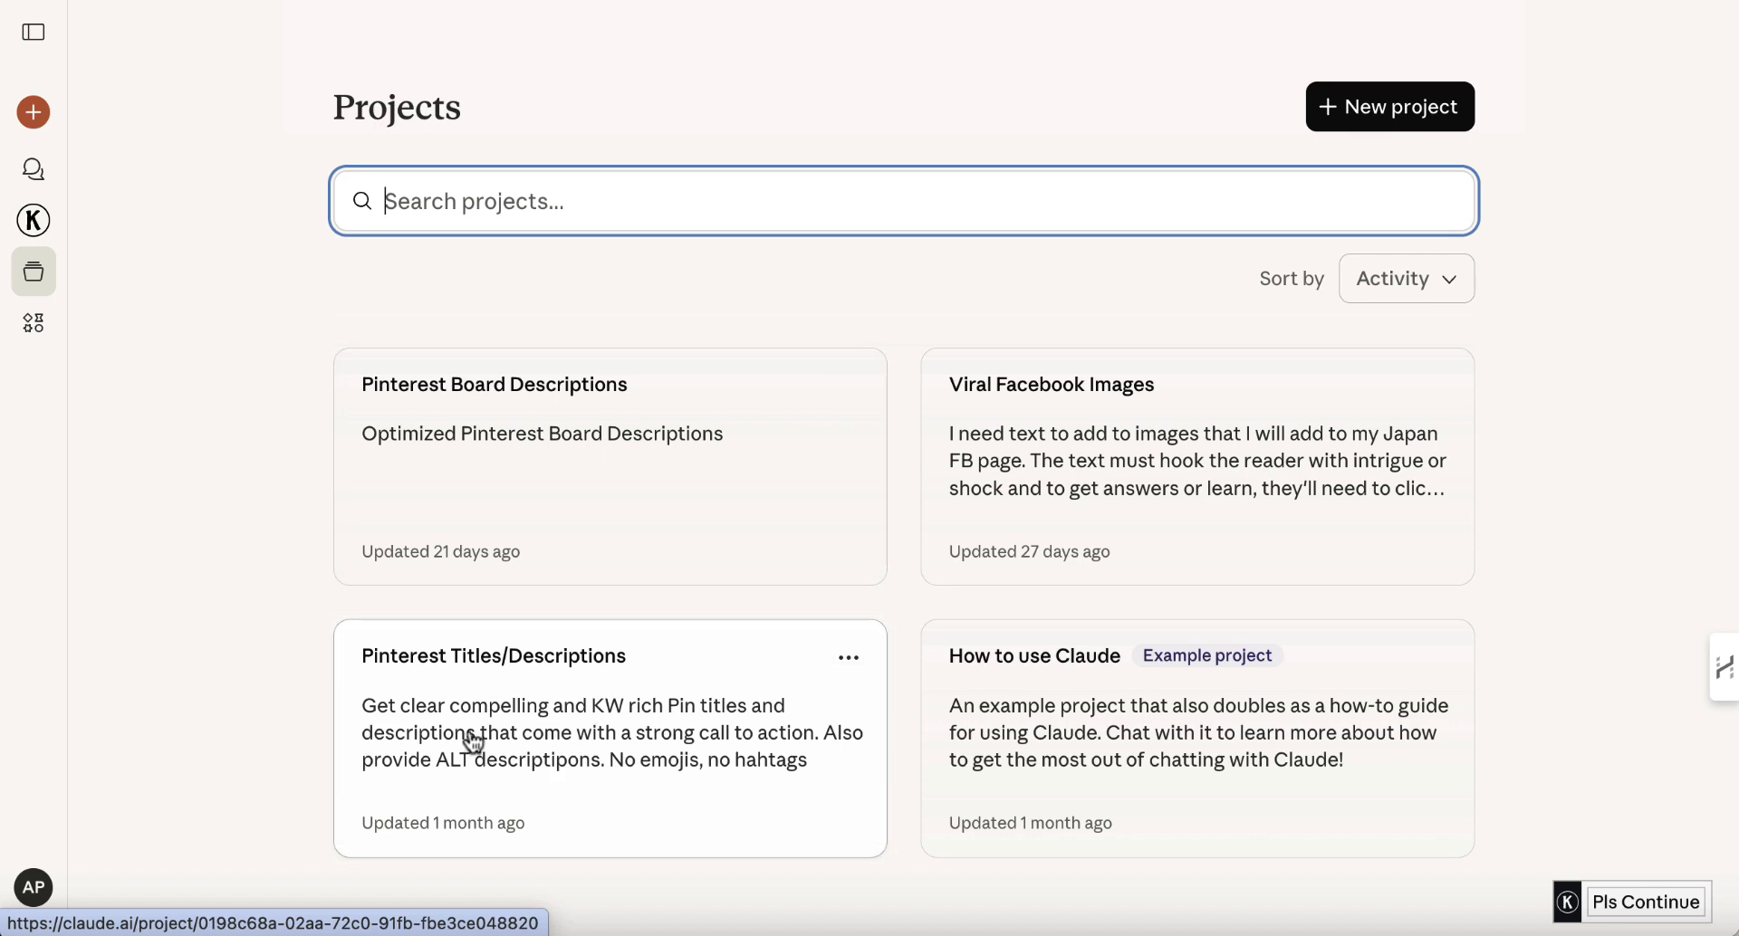
{"action": "left_click", "coordinate": [550, 697]}
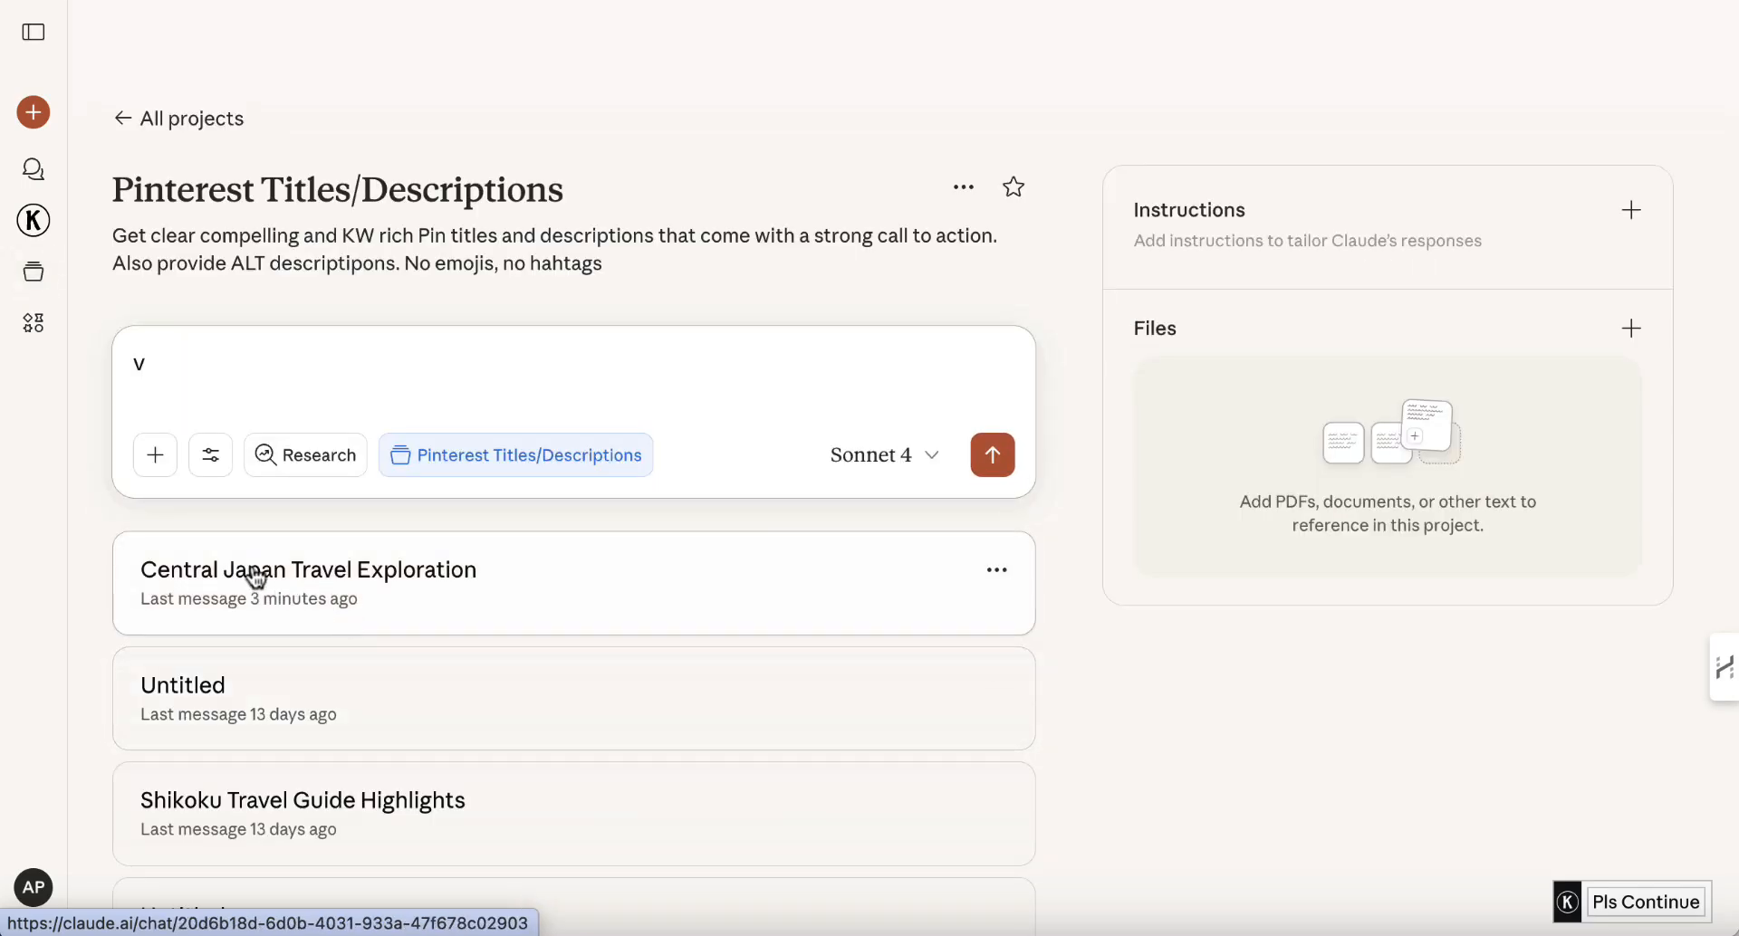
{"action": "left_click", "coordinate": [253, 578]}
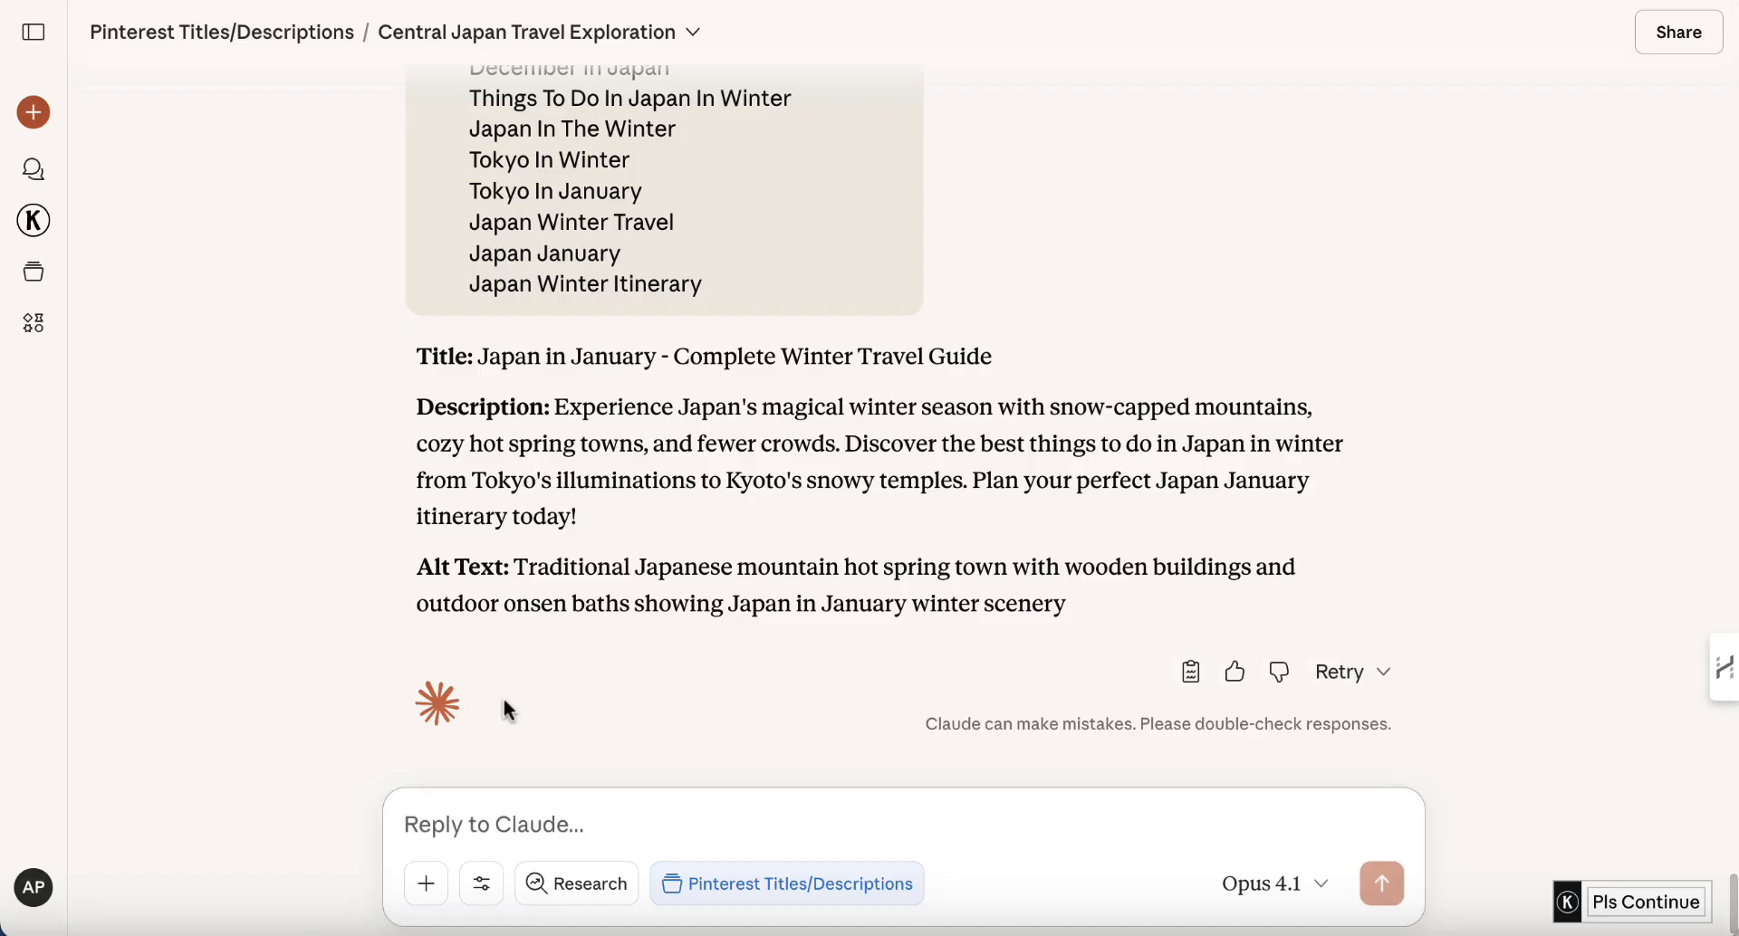
- Attach the pin image 18.png from the "Best time to visit Japan" folder to the reply
{"action": "left_click", "coordinate": [432, 887]}
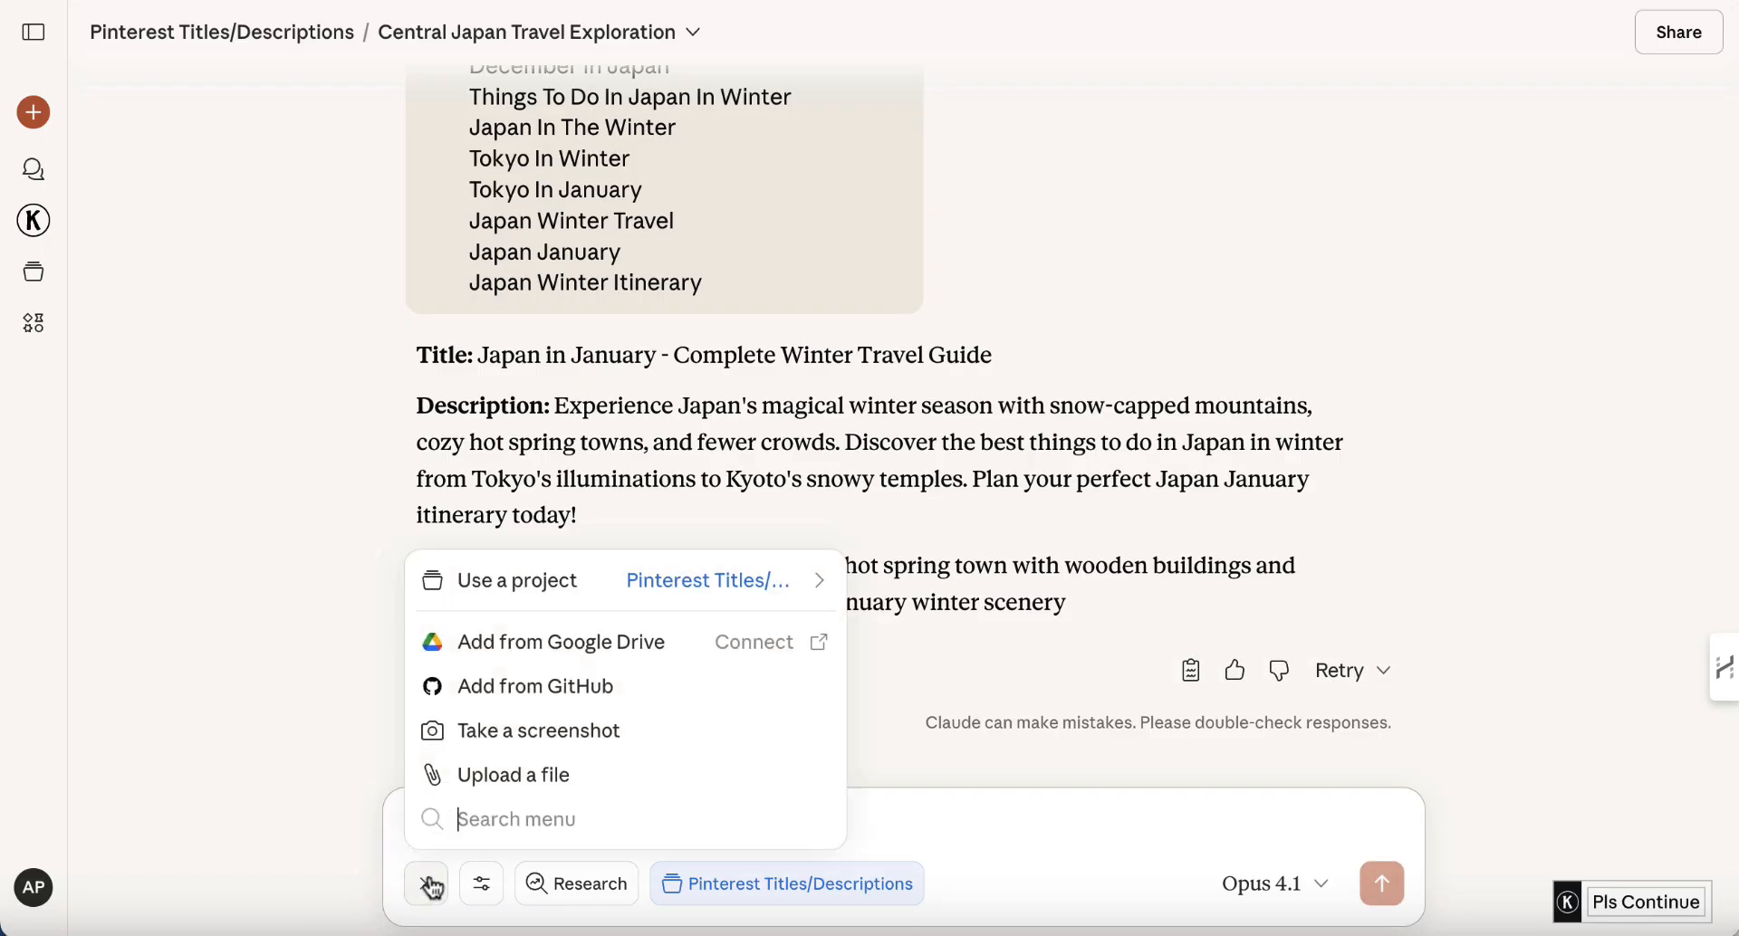
{"action": "left_click", "coordinate": [478, 781]}
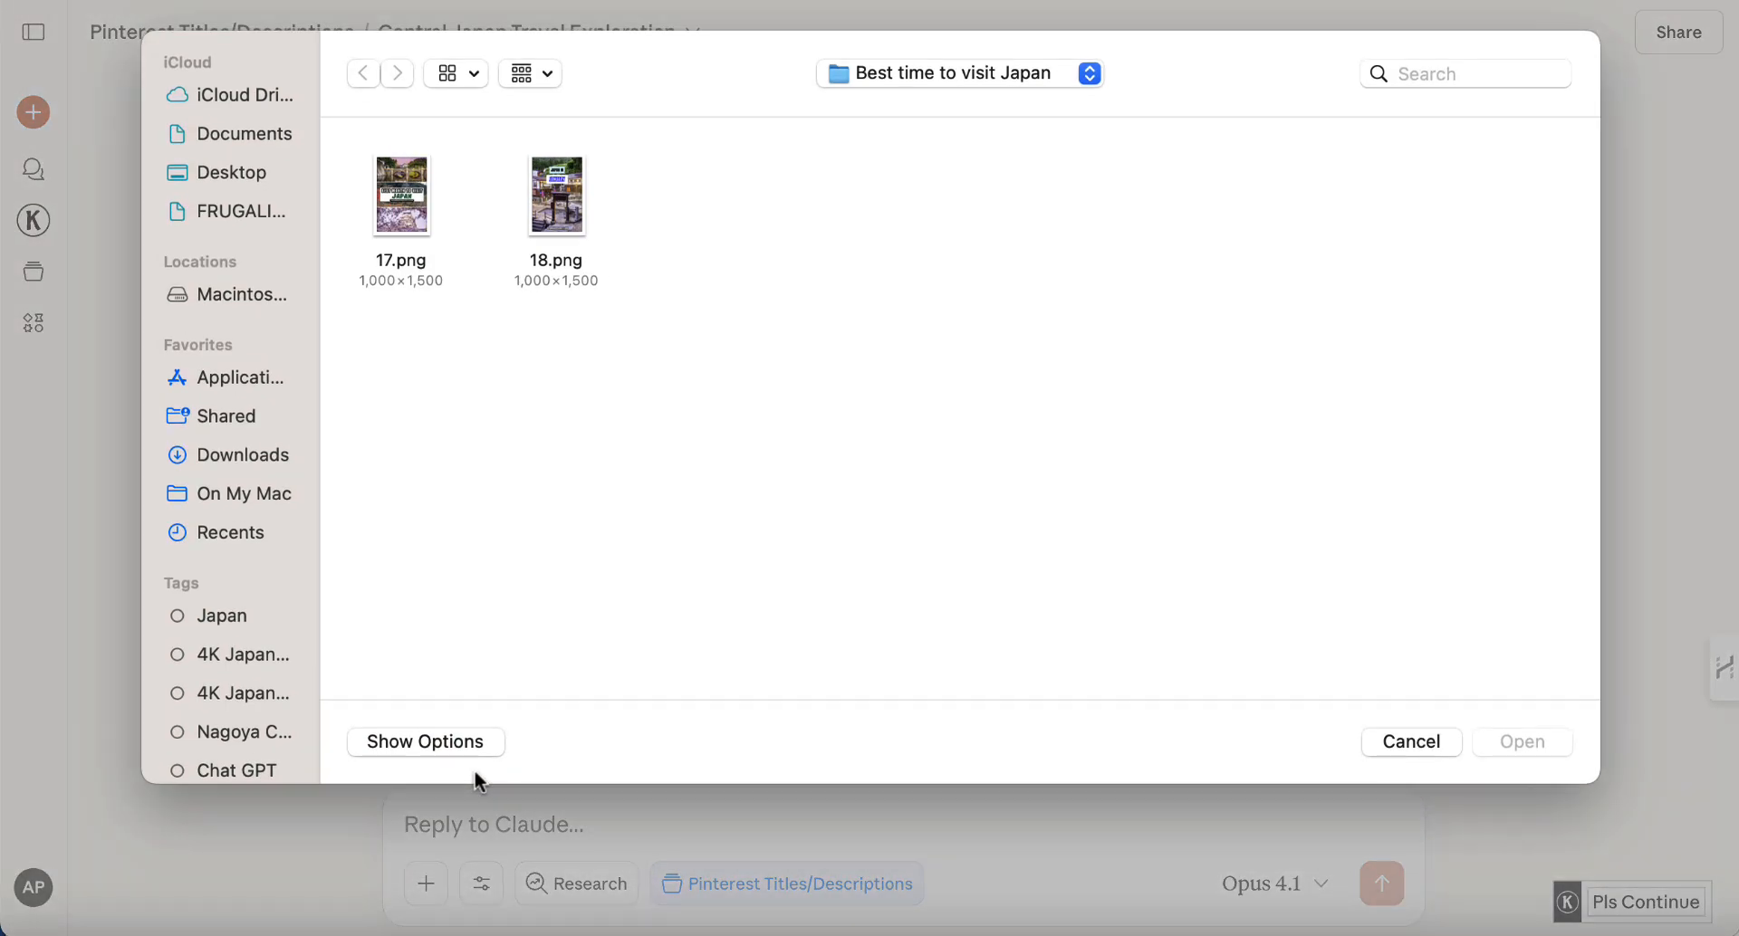
{"action": "left_click", "coordinate": [562, 214]}
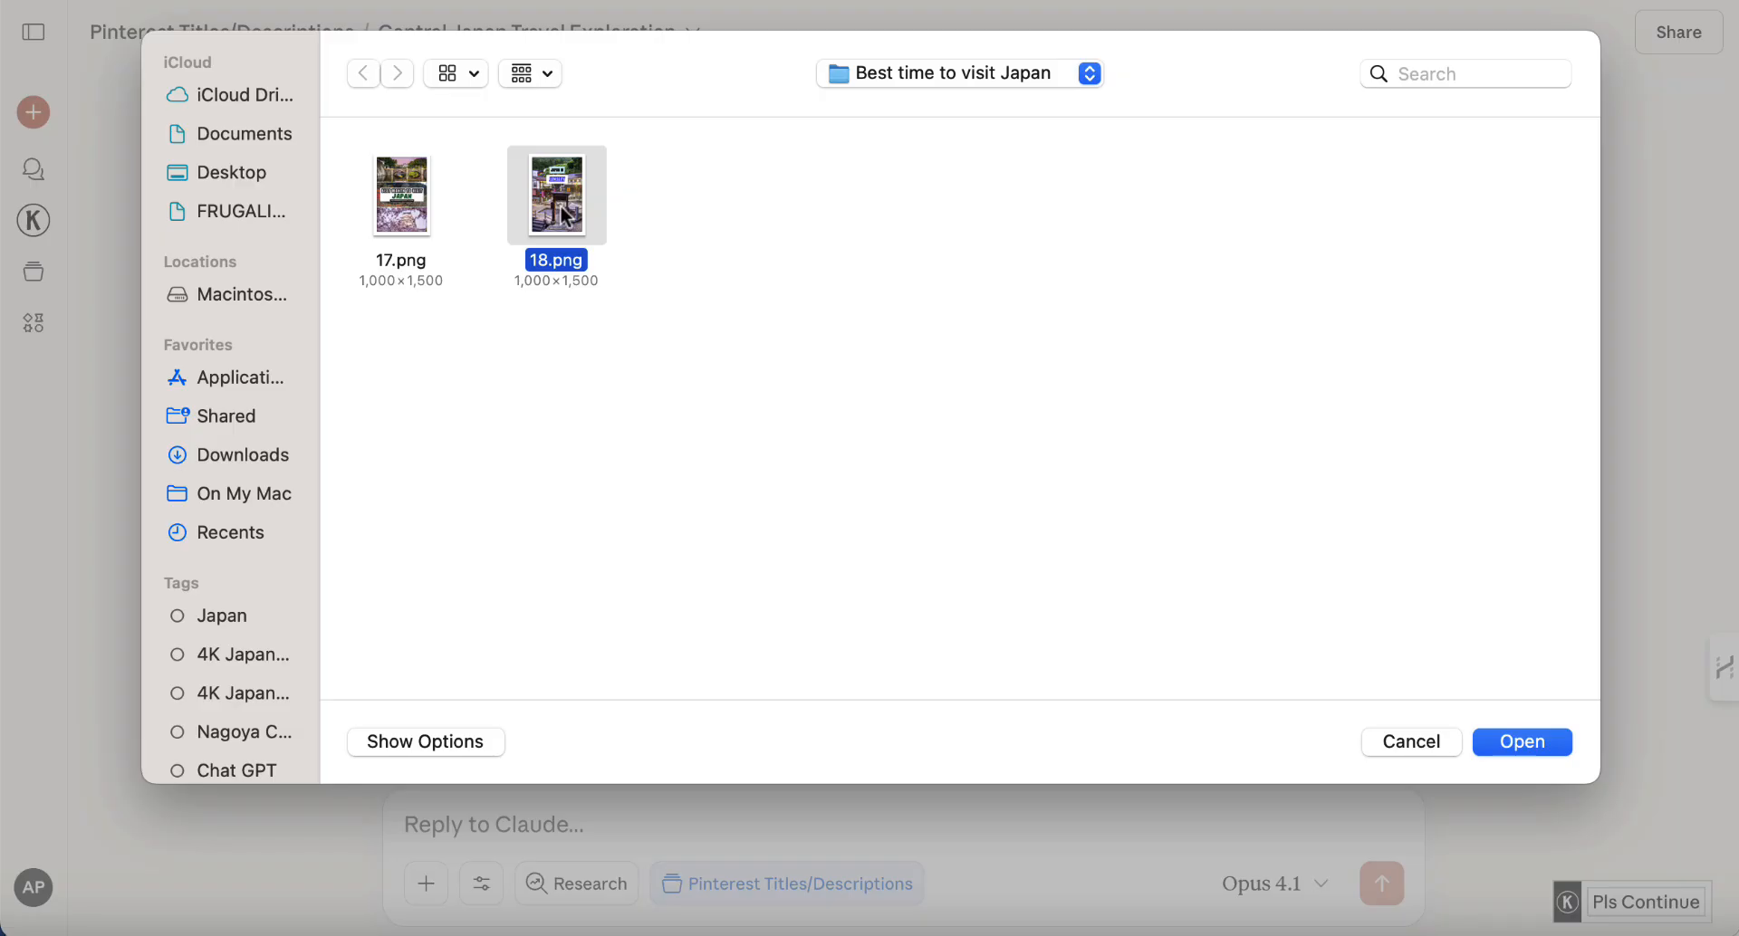
{"action": "left_click", "coordinate": [1531, 739]}
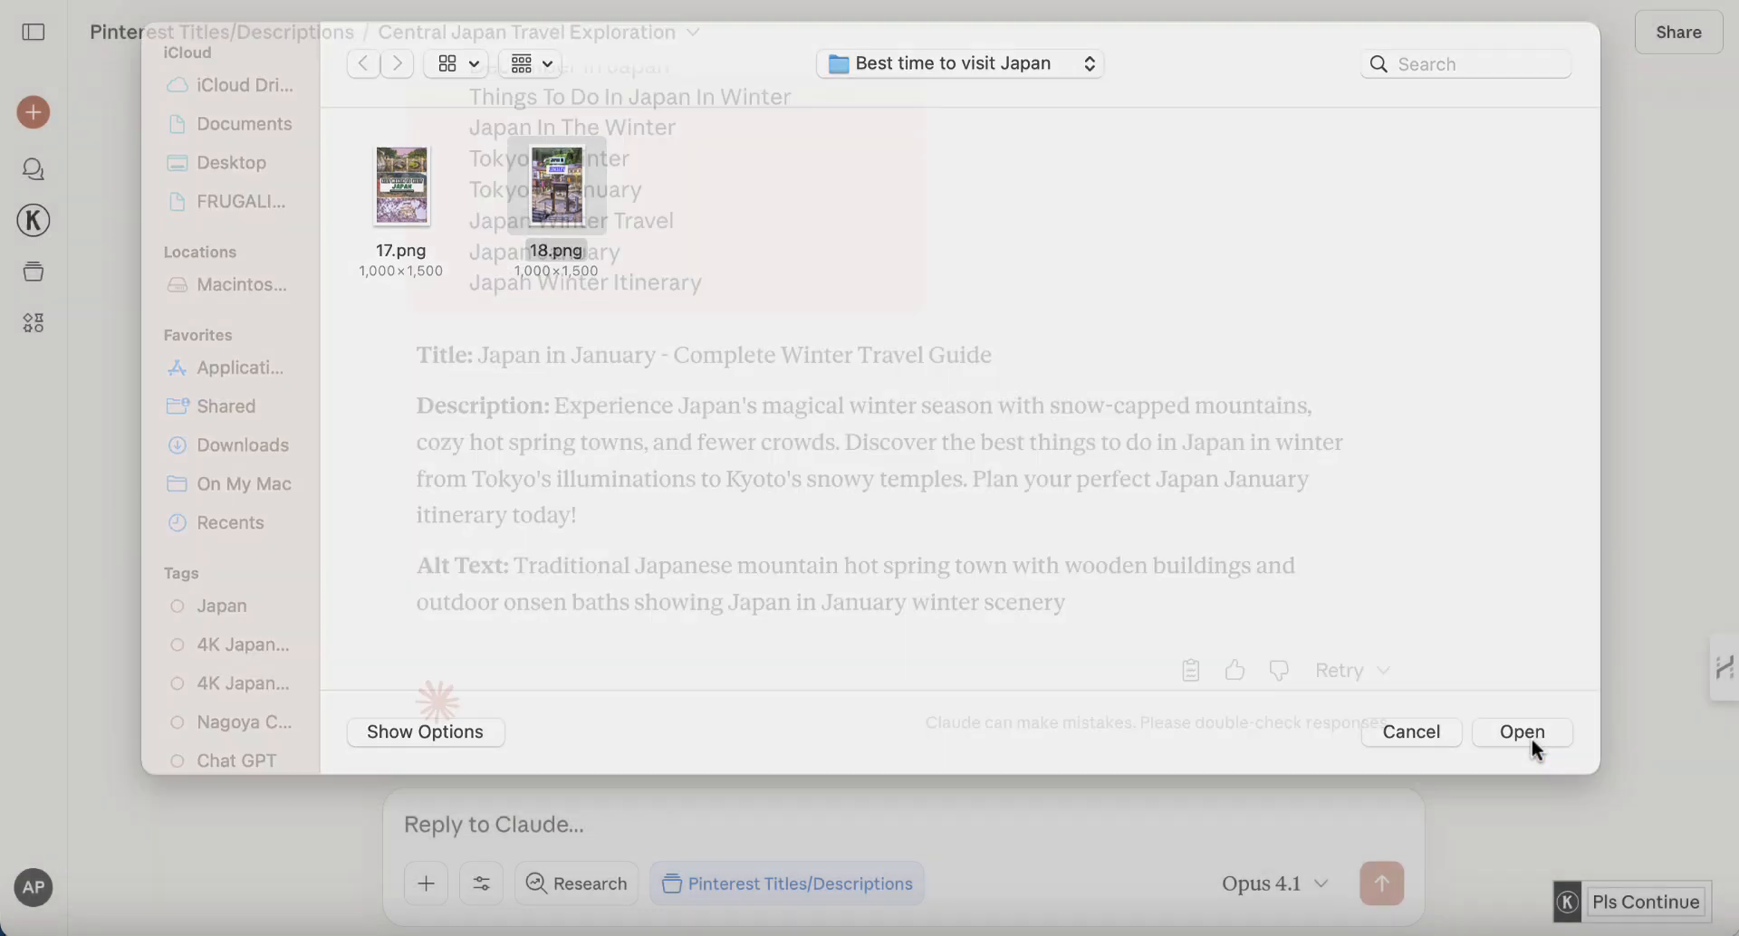
- Write "Here are the keywords to try and use:" in the reply and paste the copied keyword list below it
{"action": "left_click", "coordinate": [495, 620]}
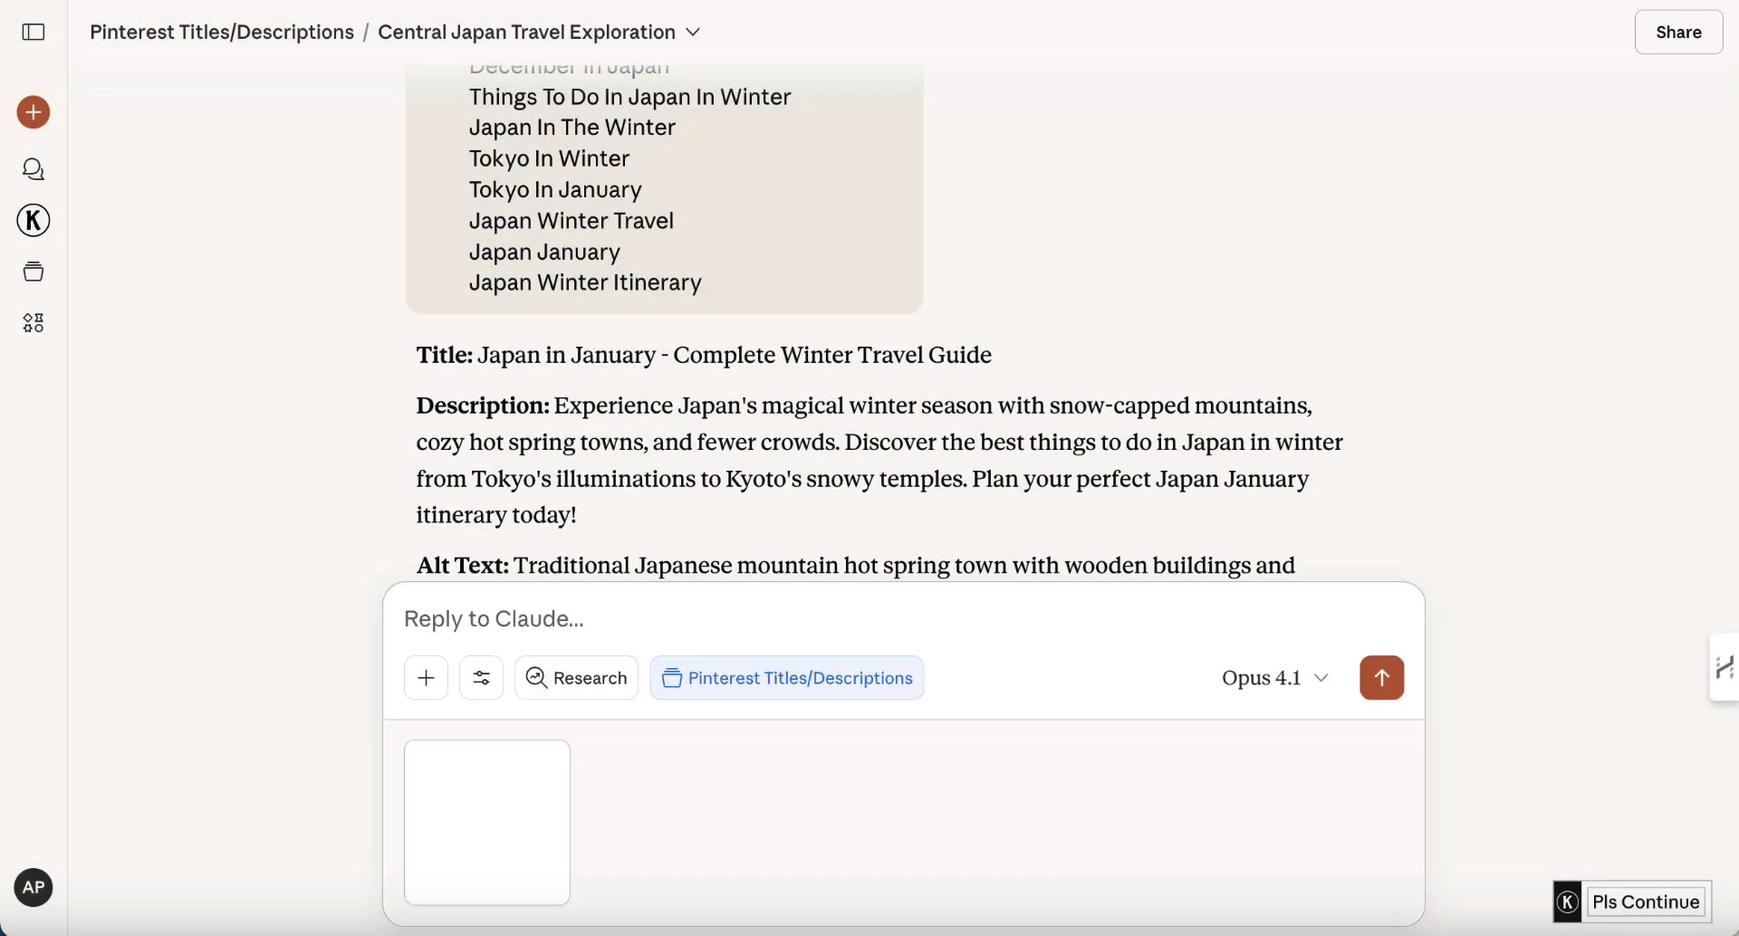
{"action": "type", "text": "Here are the "}
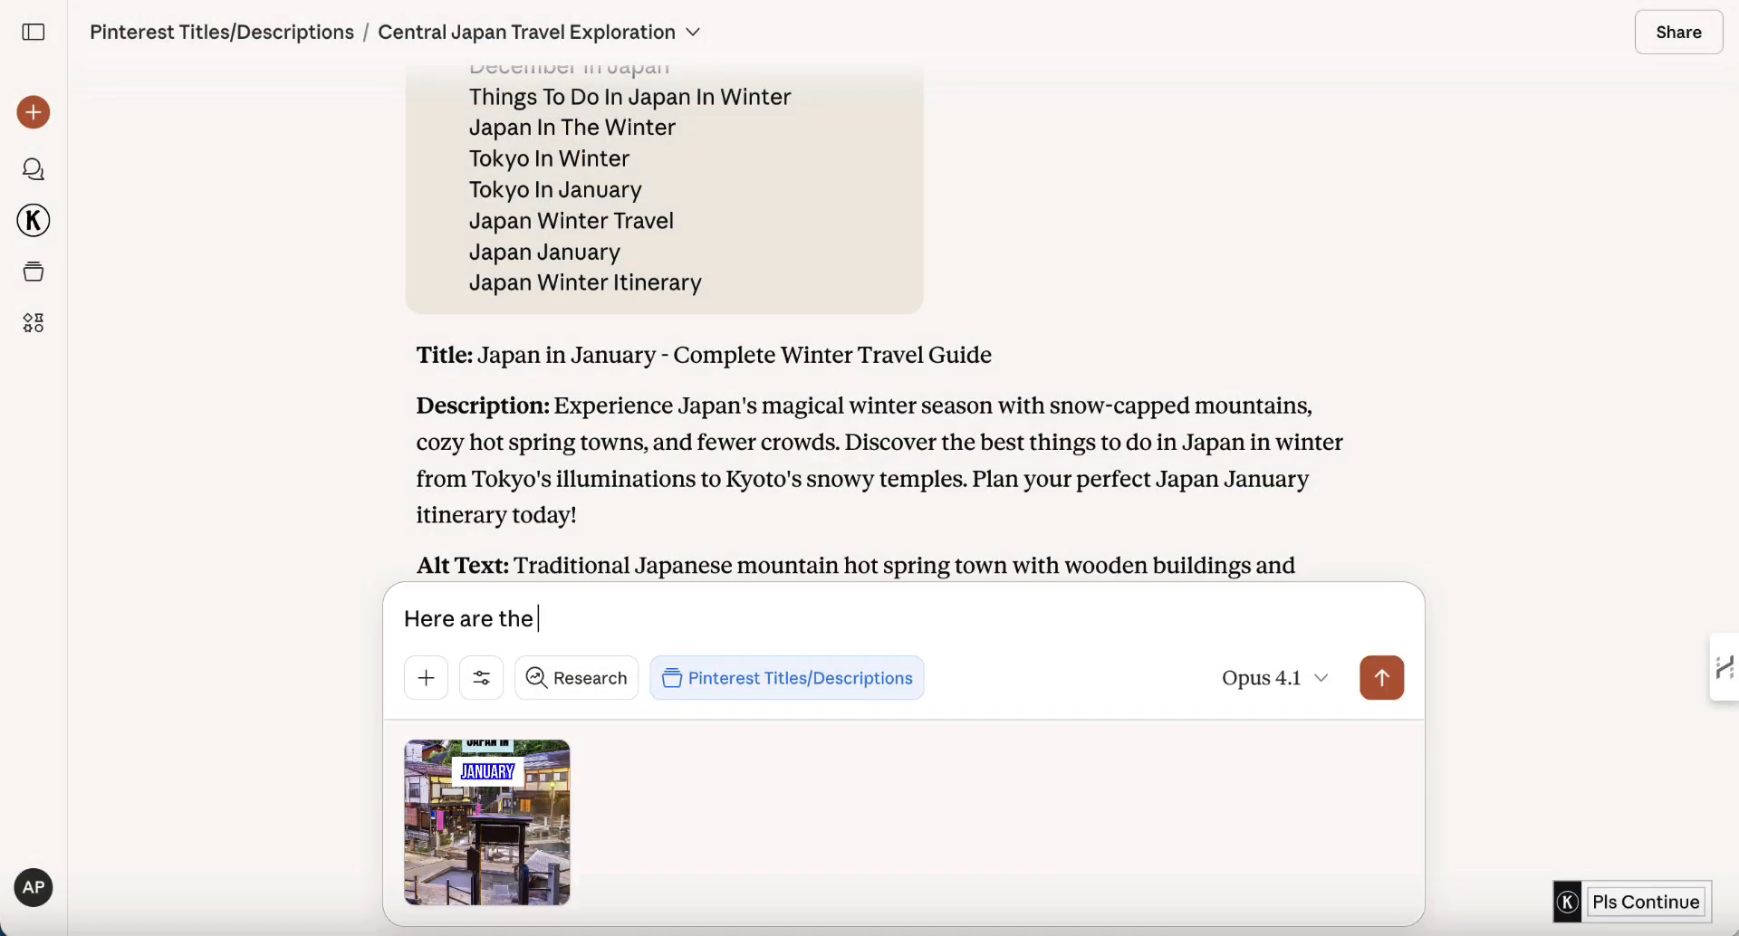
{"action": "type", "text": "keywords to try and us"}
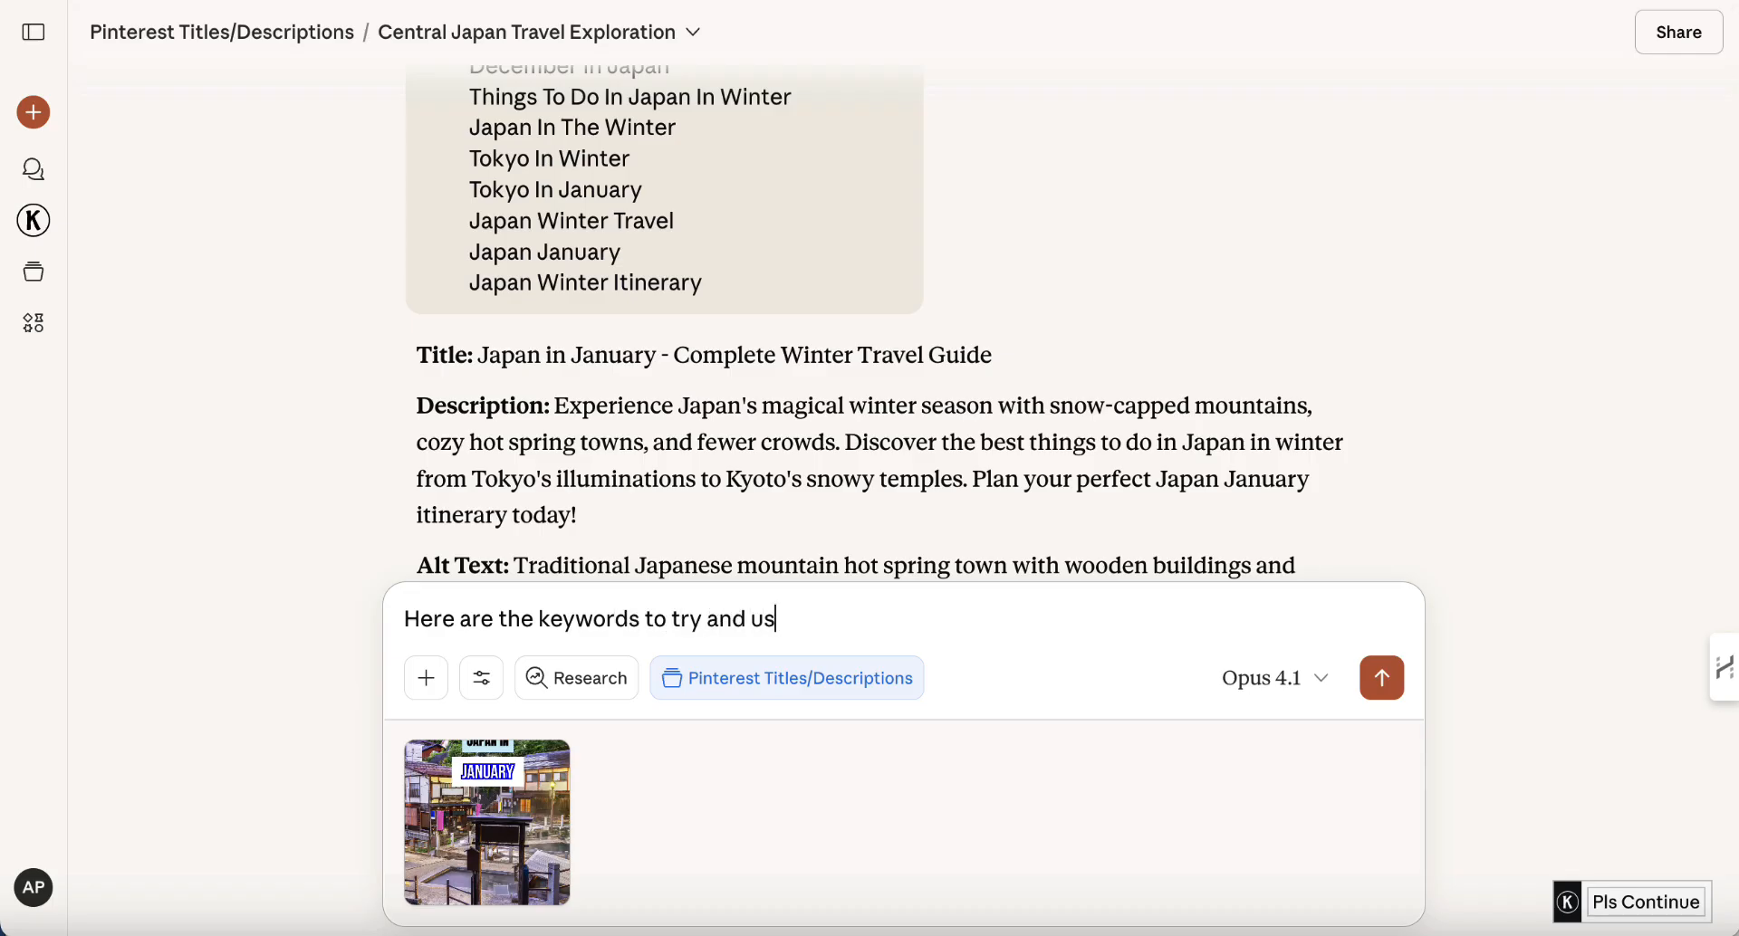
{"action": "type", "text": "e:"}
{"action": "key", "text": "shift+Return"}
{"action": "key", "text": "ctrl+v"}
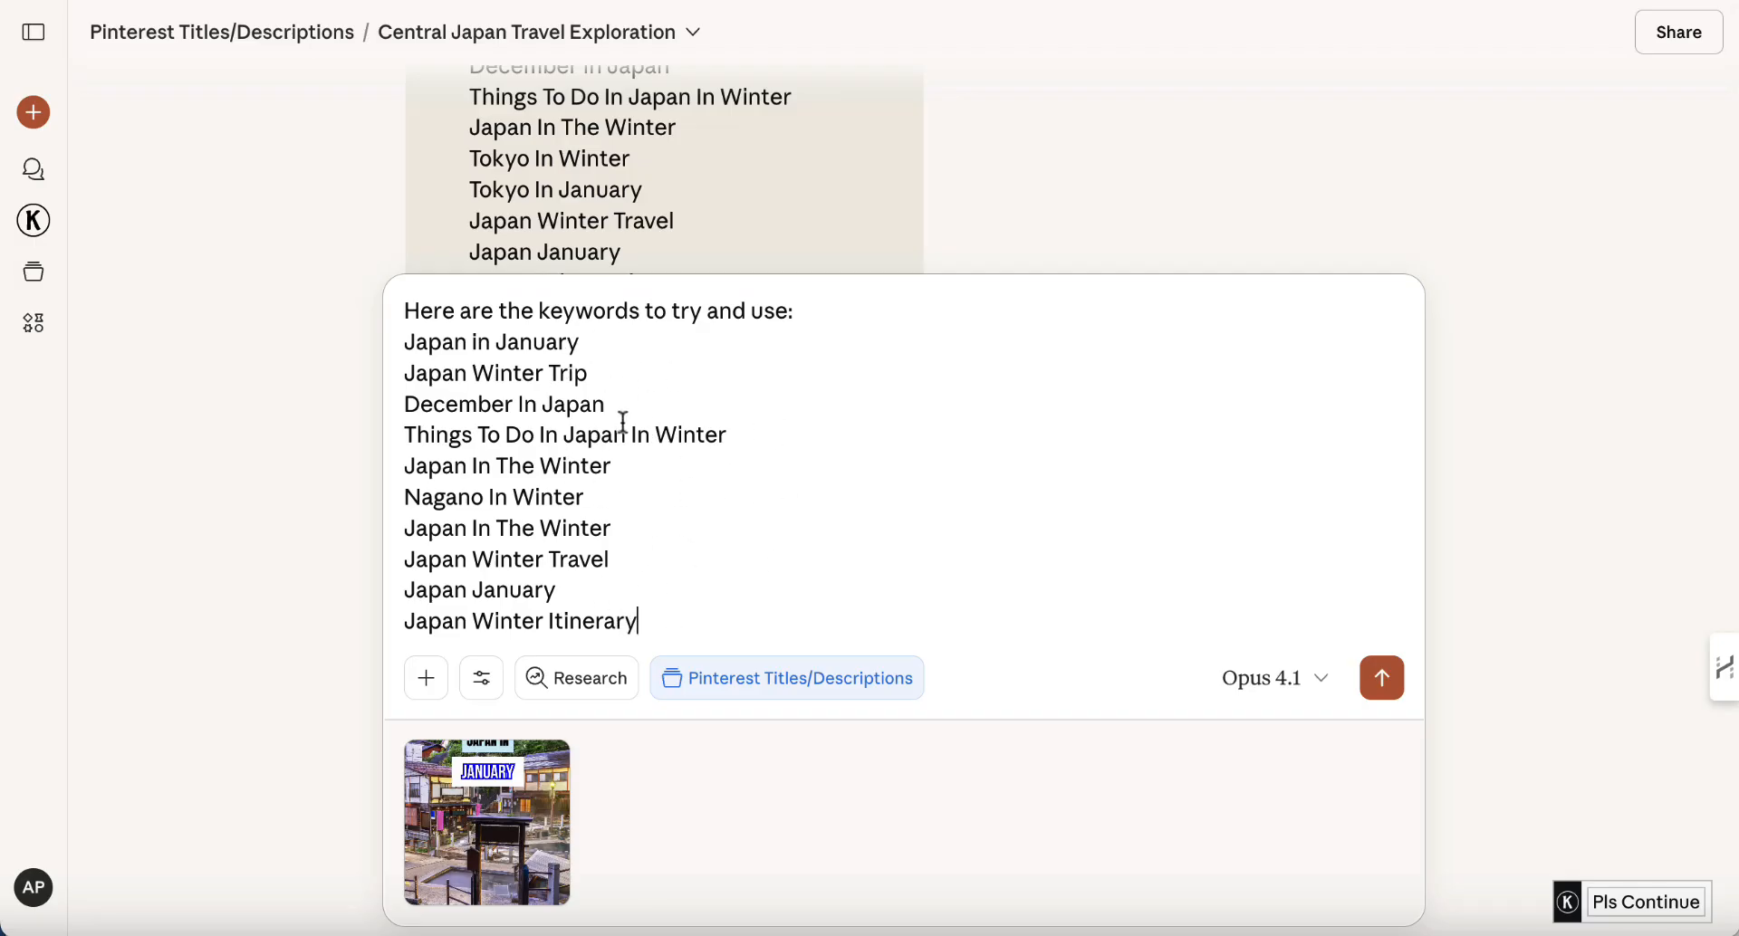
- Remove the "December In Japan" line from the prompt and send it to Claude
{"action": "left_click_drag", "start_coordinate": [621, 413], "coordinate": [411, 412]}
{"action": "key", "text": "BackSpace"}
{"action": "key", "text": "BackSpace"}
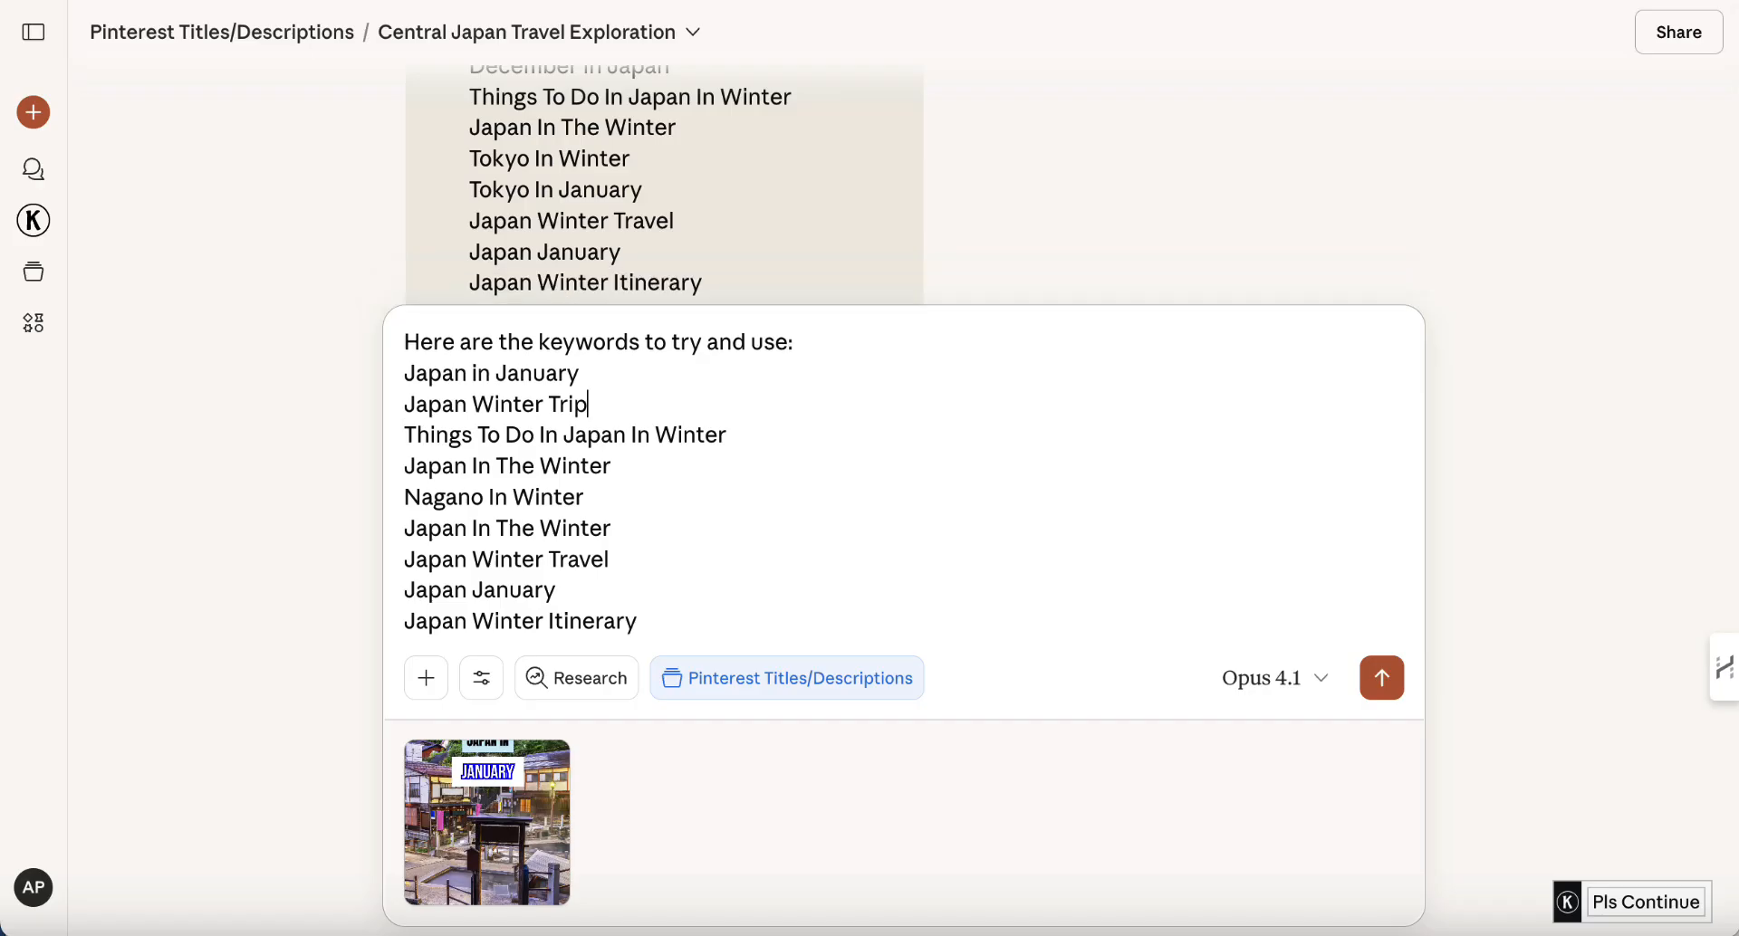
{"action": "left_click", "coordinate": [1382, 681]}
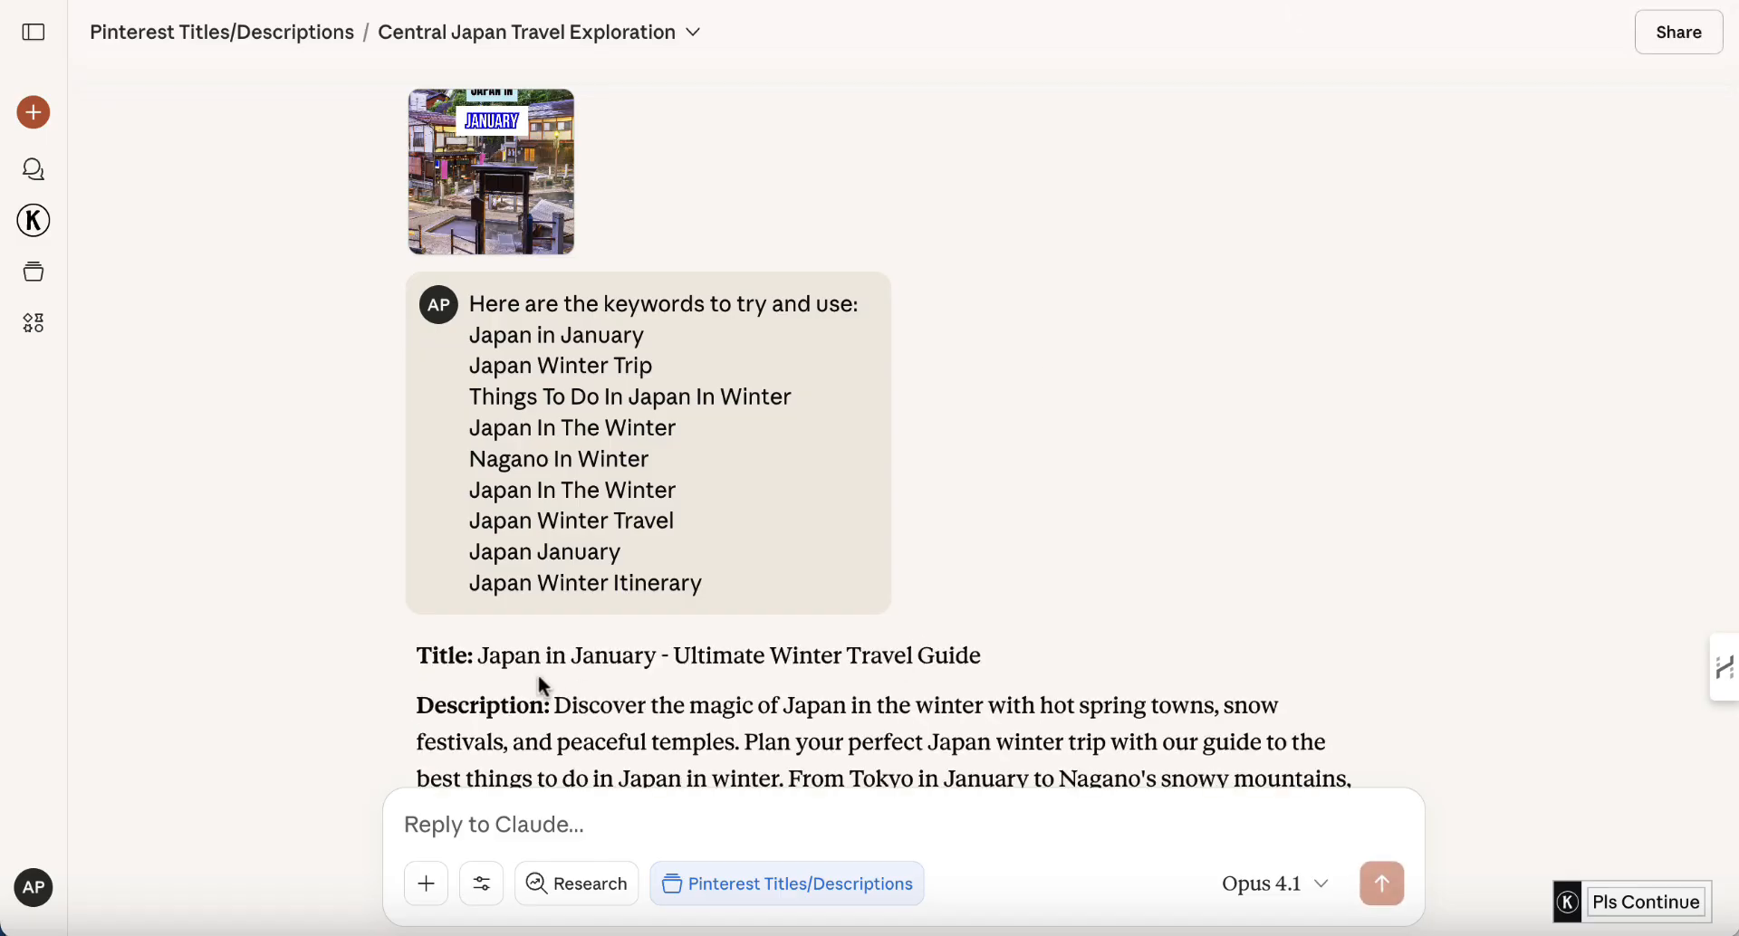
- Review the generated pin title, description and alt text against the submitted keywords
{"action": "scroll", "coordinate": [681, 664], "scroll_direction": "down", "scroll_amount": 2}
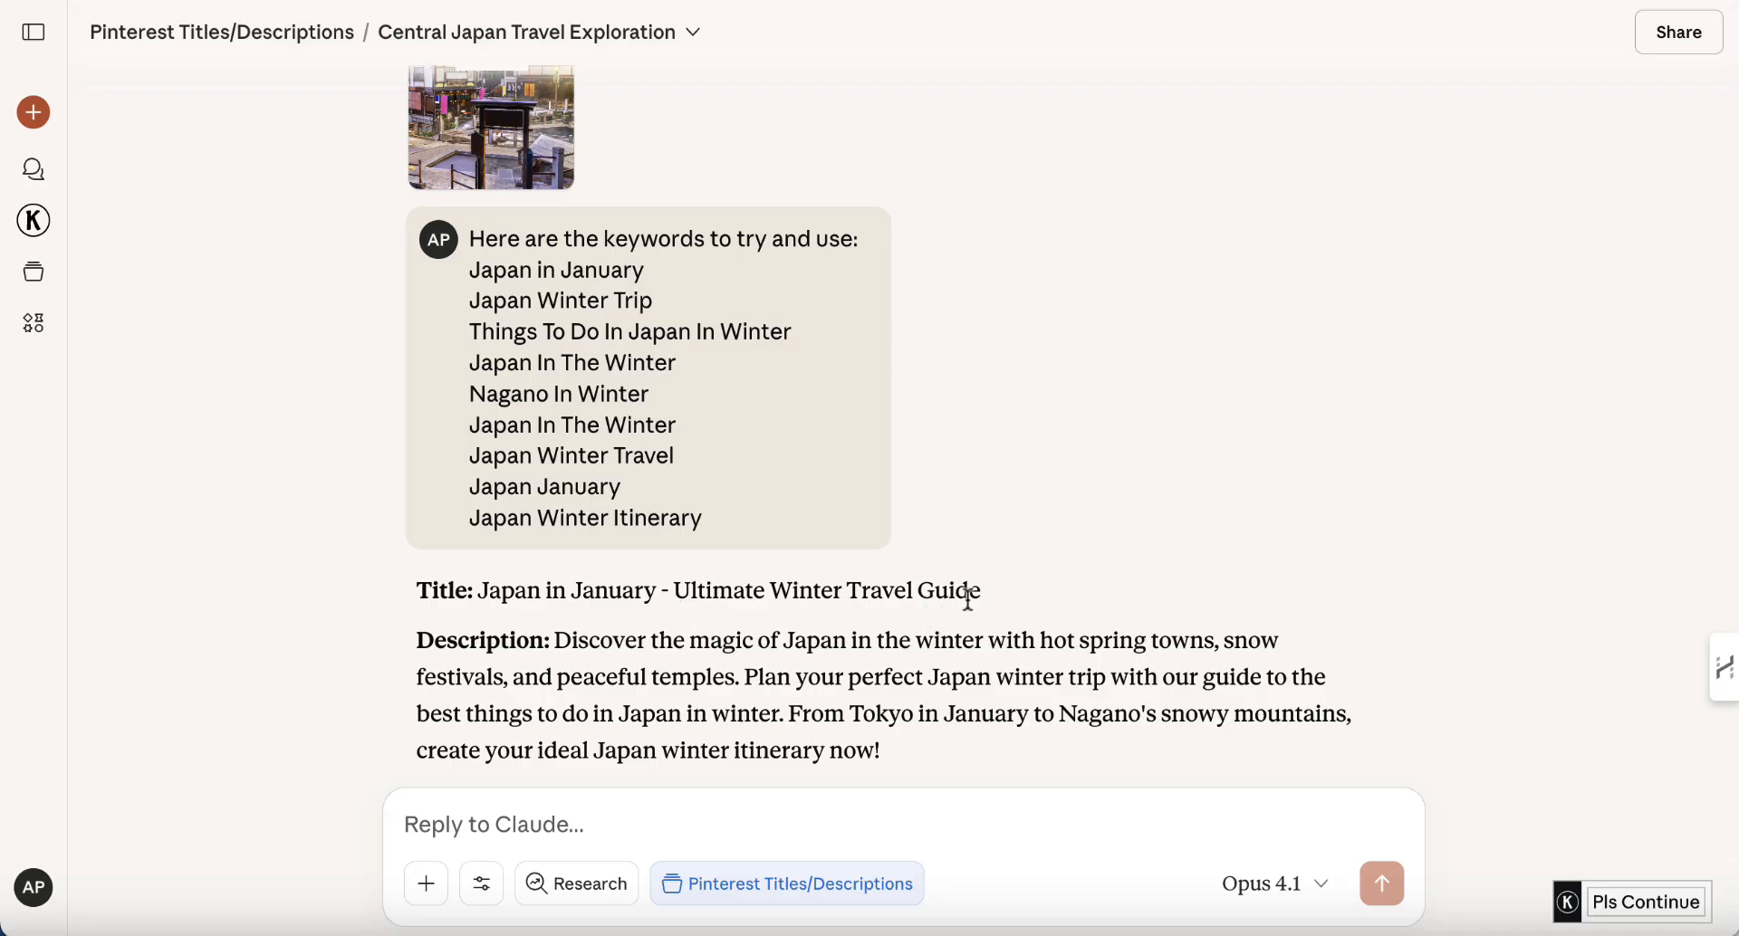
{"action": "scroll", "coordinate": [967, 597], "scroll_direction": "down", "scroll_amount": 2}
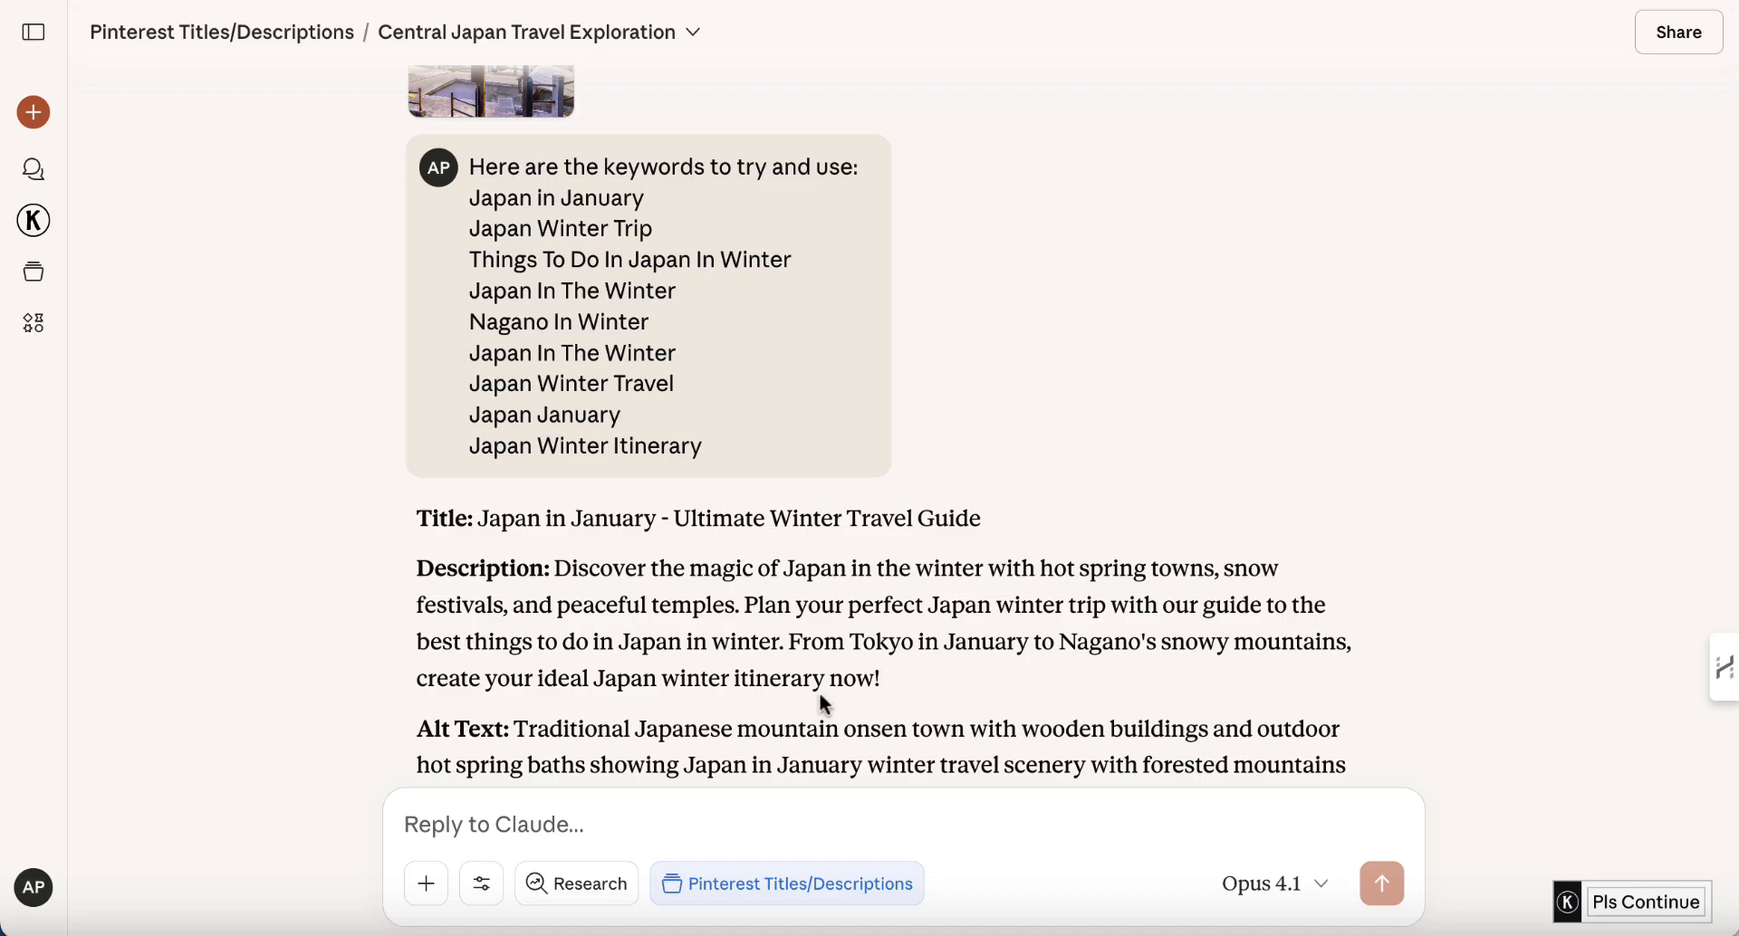
{"action": "scroll", "coordinate": [783, 685], "scroll_direction": "down", "scroll_amount": 2}
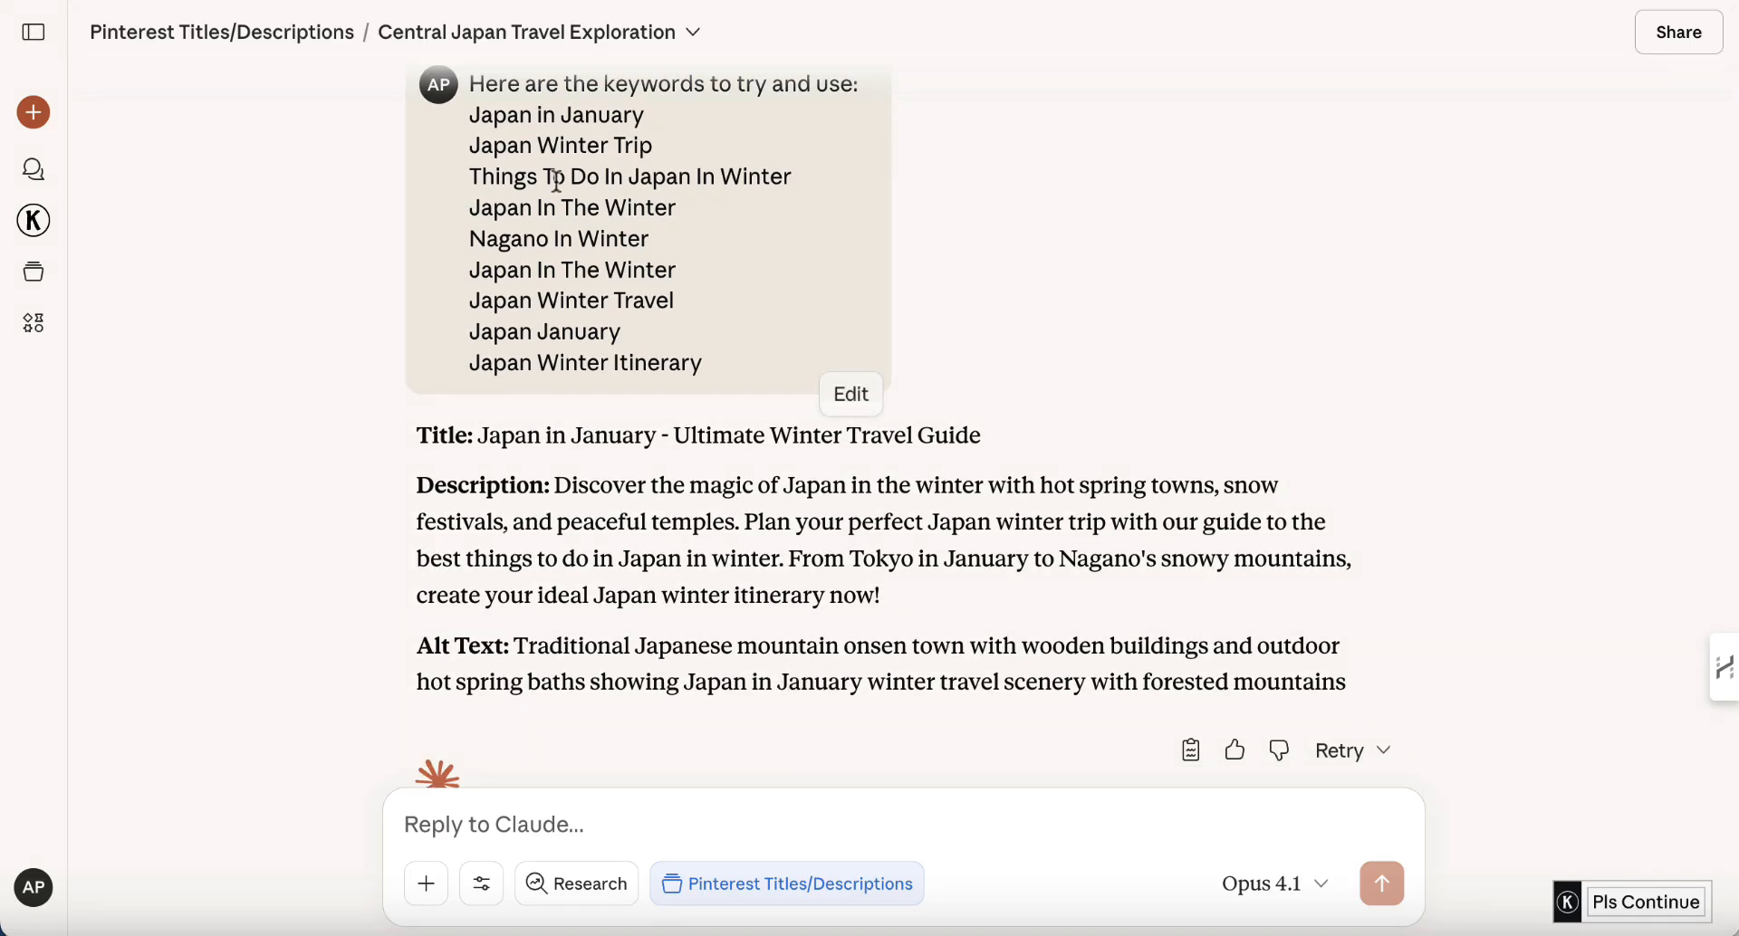
{"action": "scroll", "coordinate": [794, 340], "scroll_direction": "up", "scroll_amount": 1}
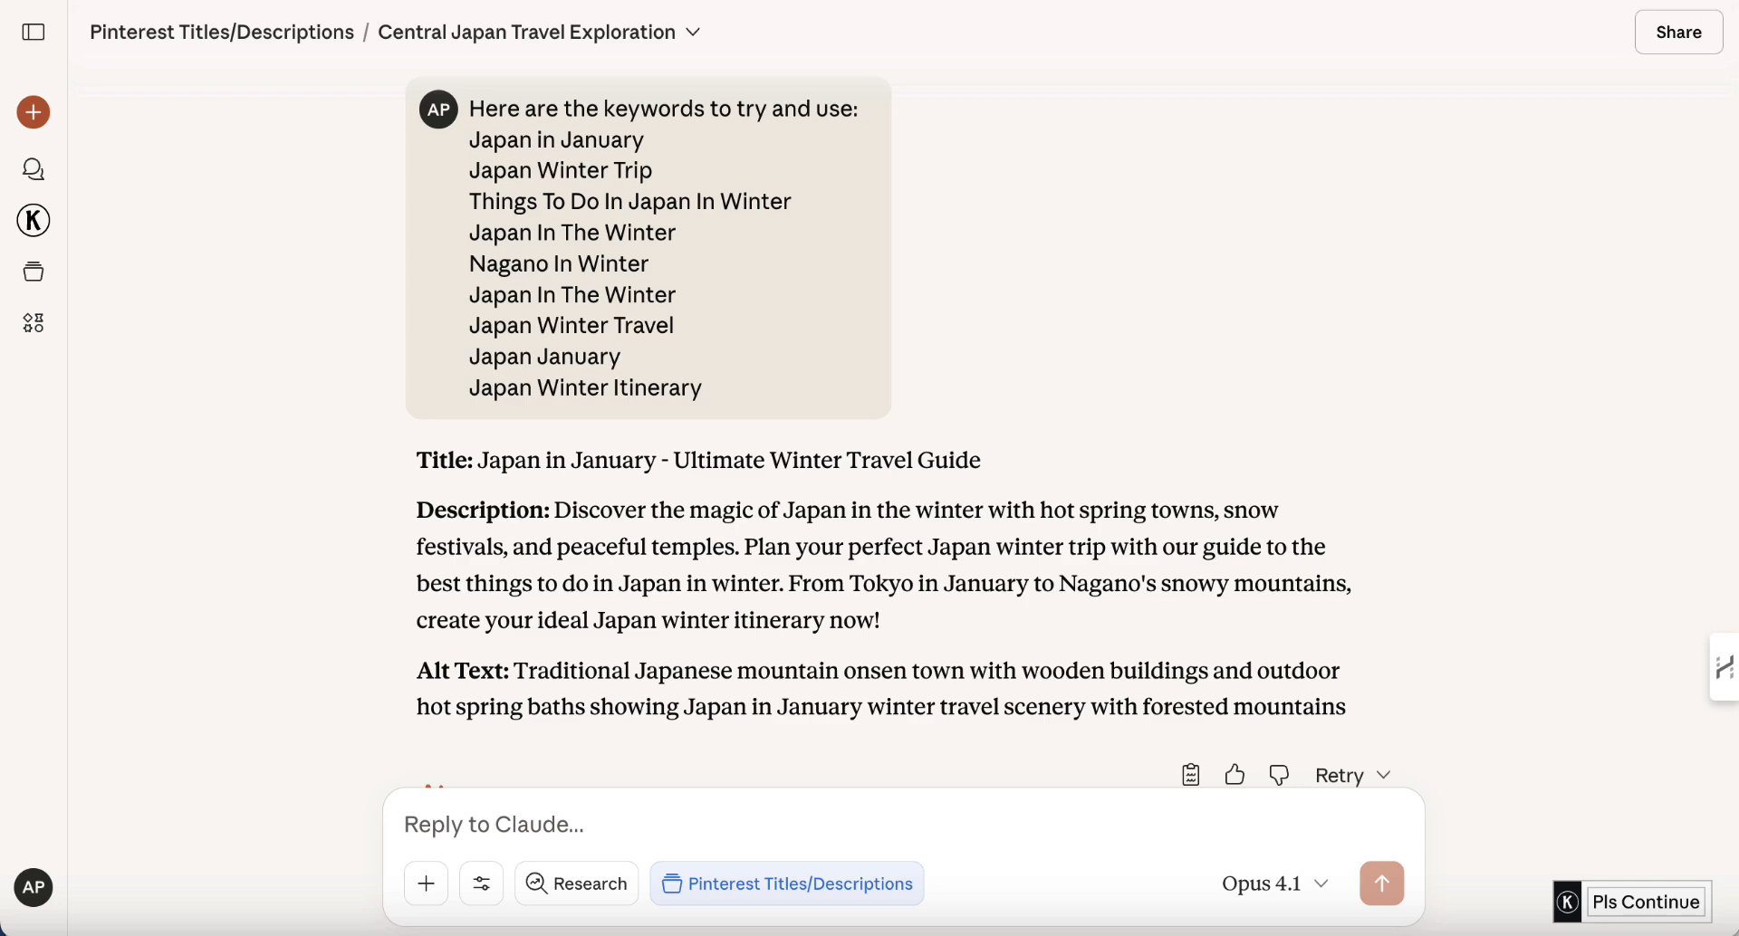
- Switch to Pinterest, open the form for an organic pin and upload the "Japan in January" pin image
{"action": "key", "text": "ctrl+Tab"}
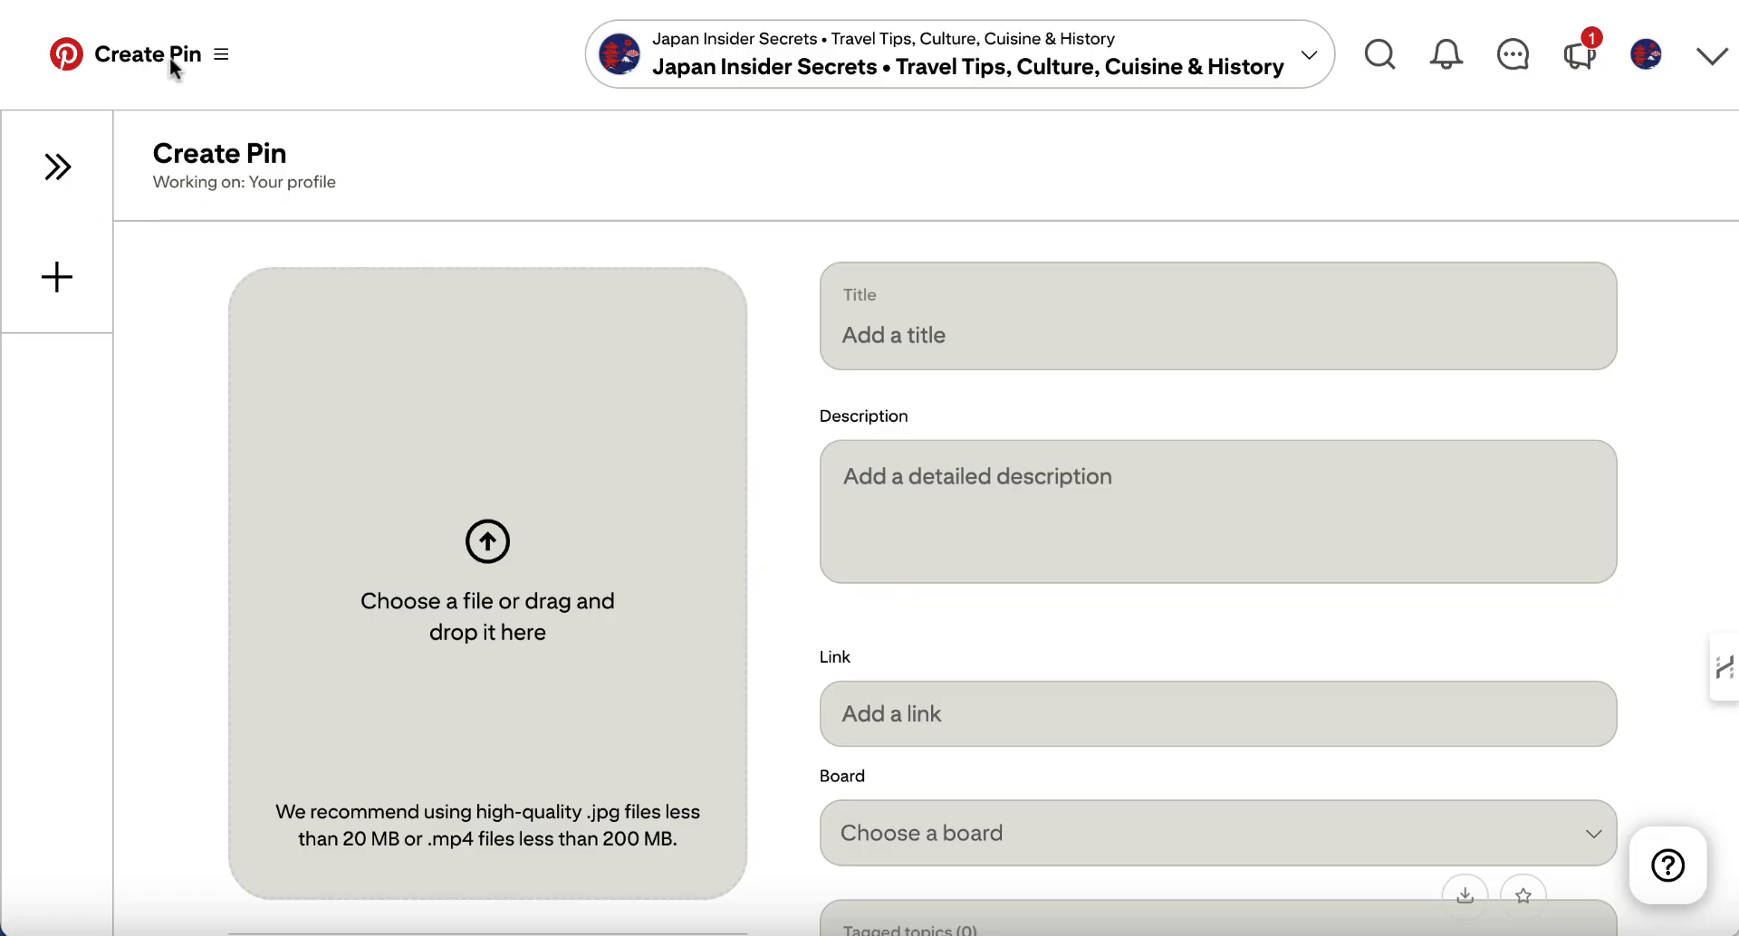
{"action": "left_click", "coordinate": [221, 56]}
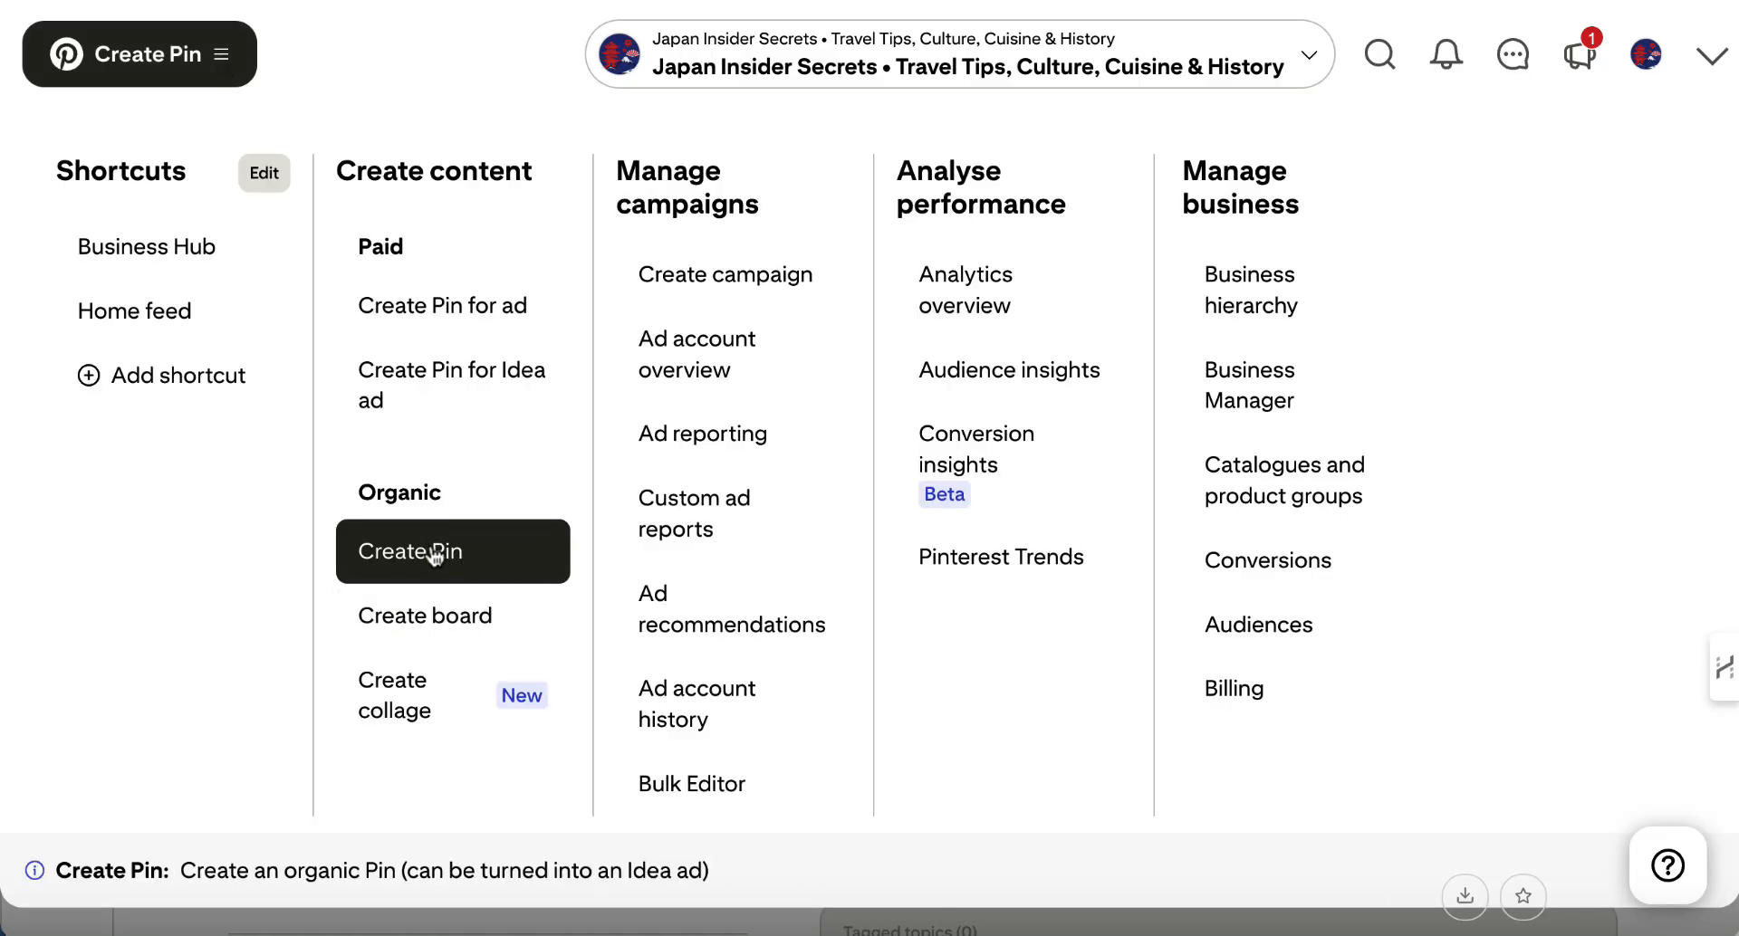
{"action": "left_click", "coordinate": [493, 549]}
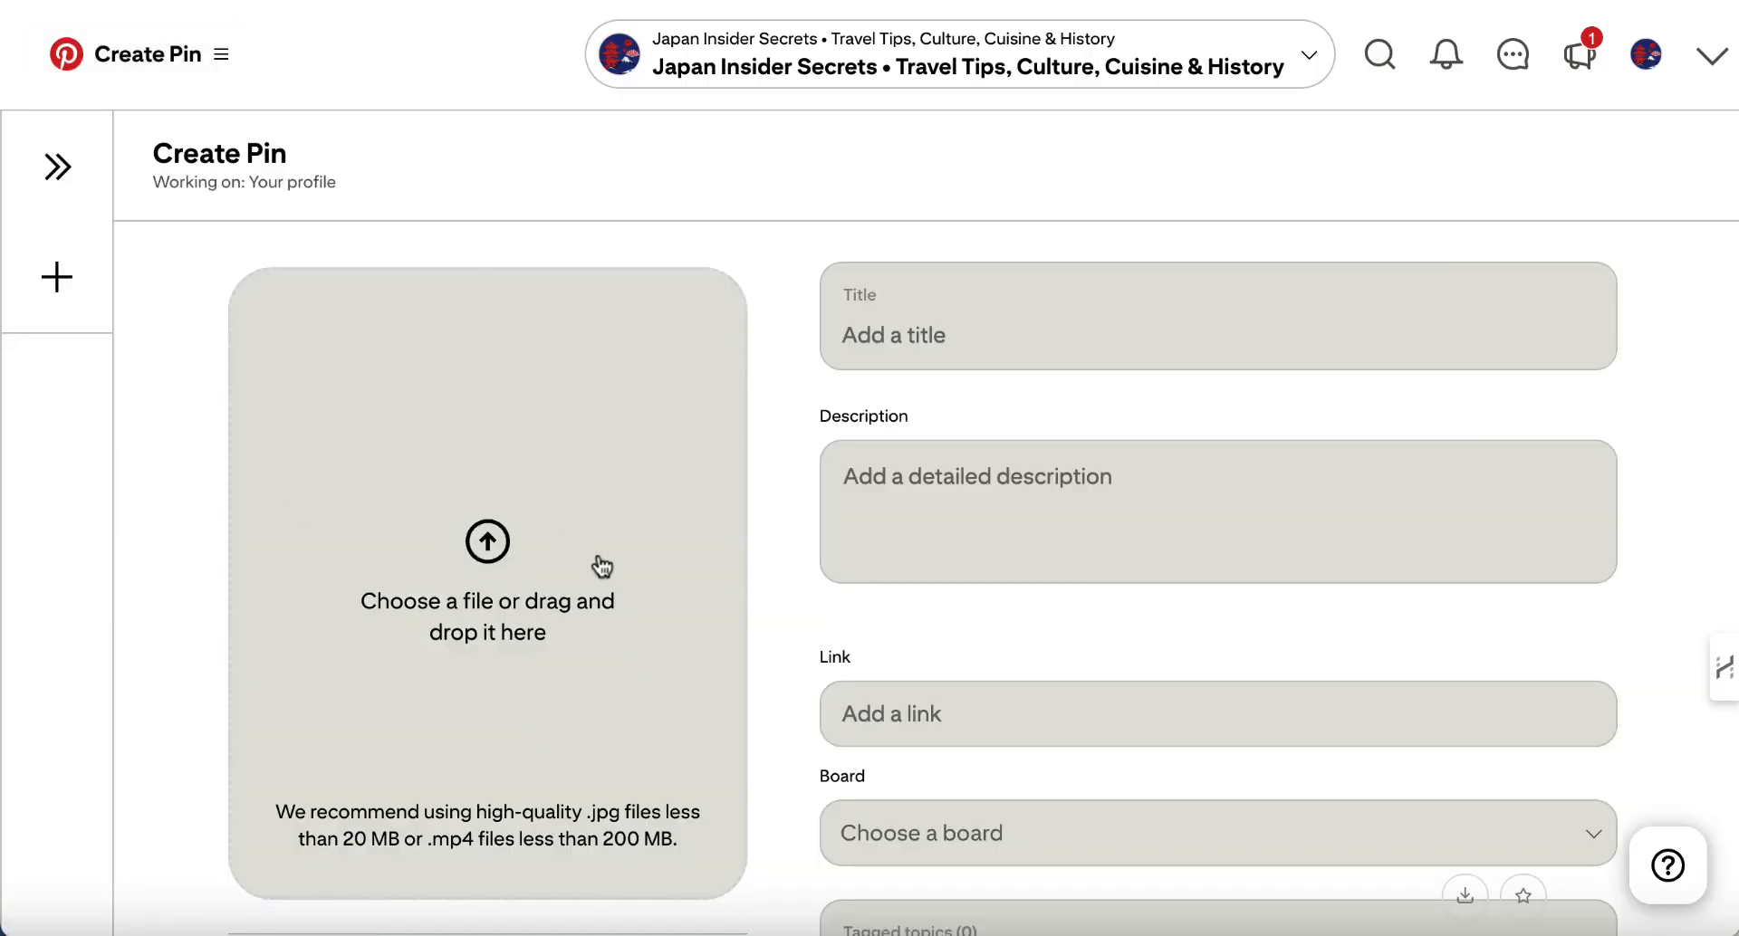
{"action": "left_click_drag", "start_coordinate": [1, 588], "coordinate": [432, 589]}
{"action": "scroll", "coordinate": [433, 589], "scroll_direction": "down", "scroll_amount": 2}
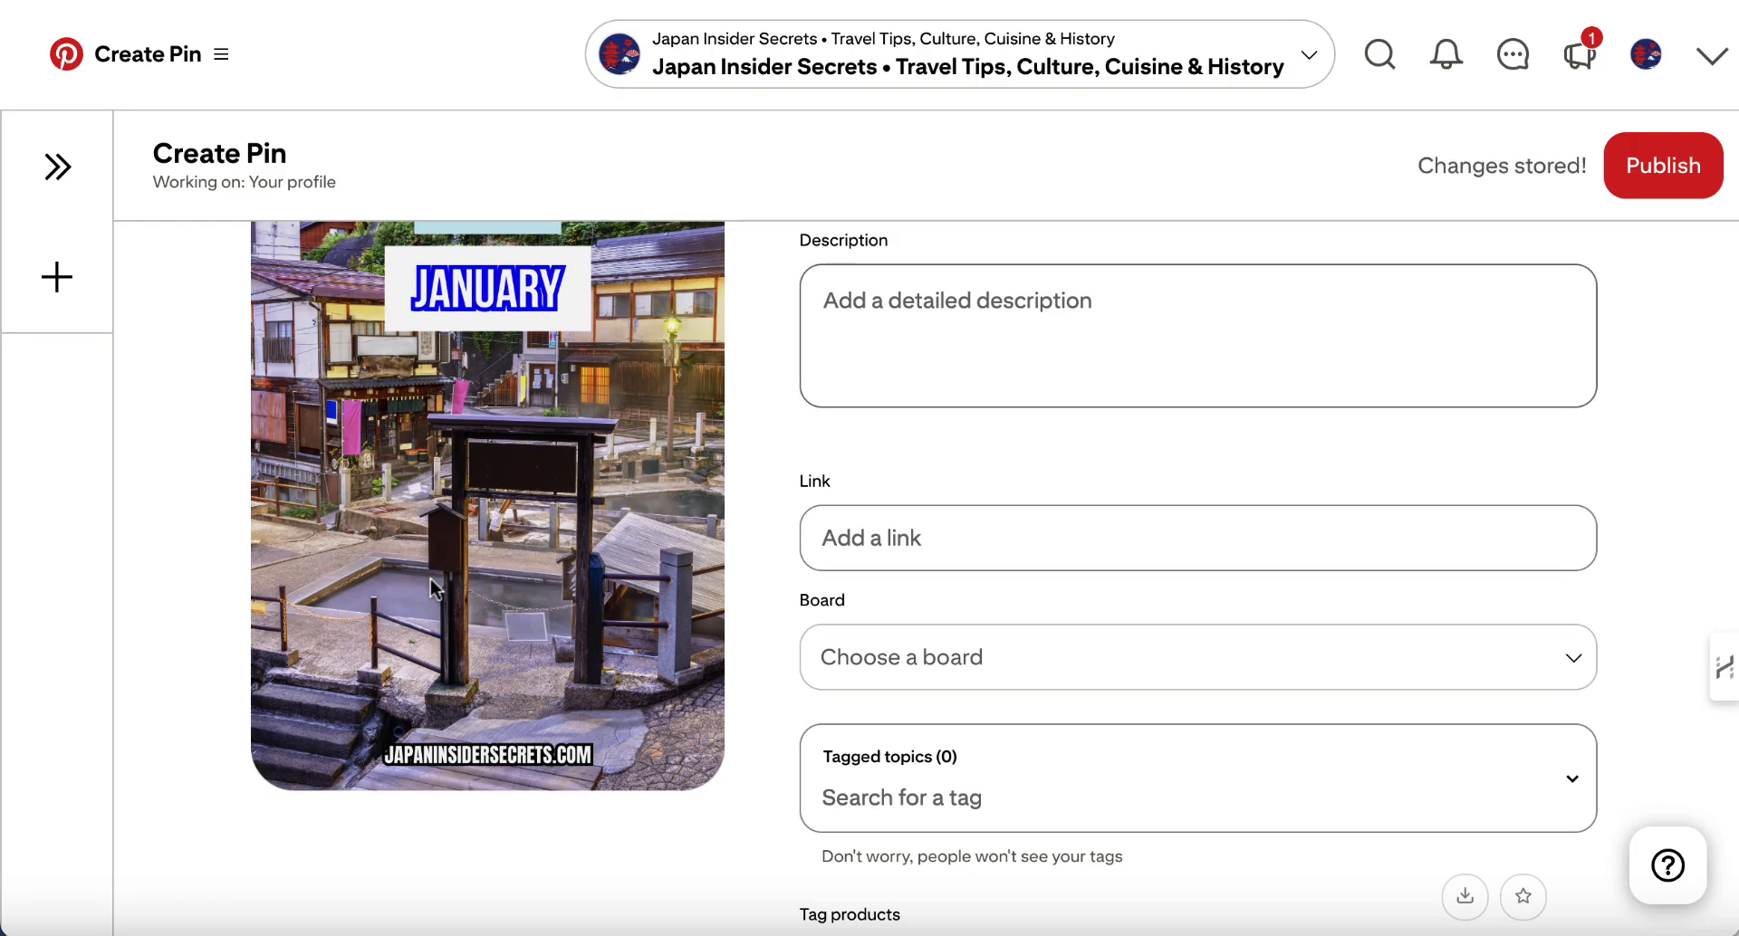
- Copy Claude's generated title into the Pinterest pin title and change it to "Japan in January - Ultimate Japan Travel Guide"
{"action": "scroll", "coordinate": [433, 589], "scroll_direction": "up", "scroll_amount": 2}
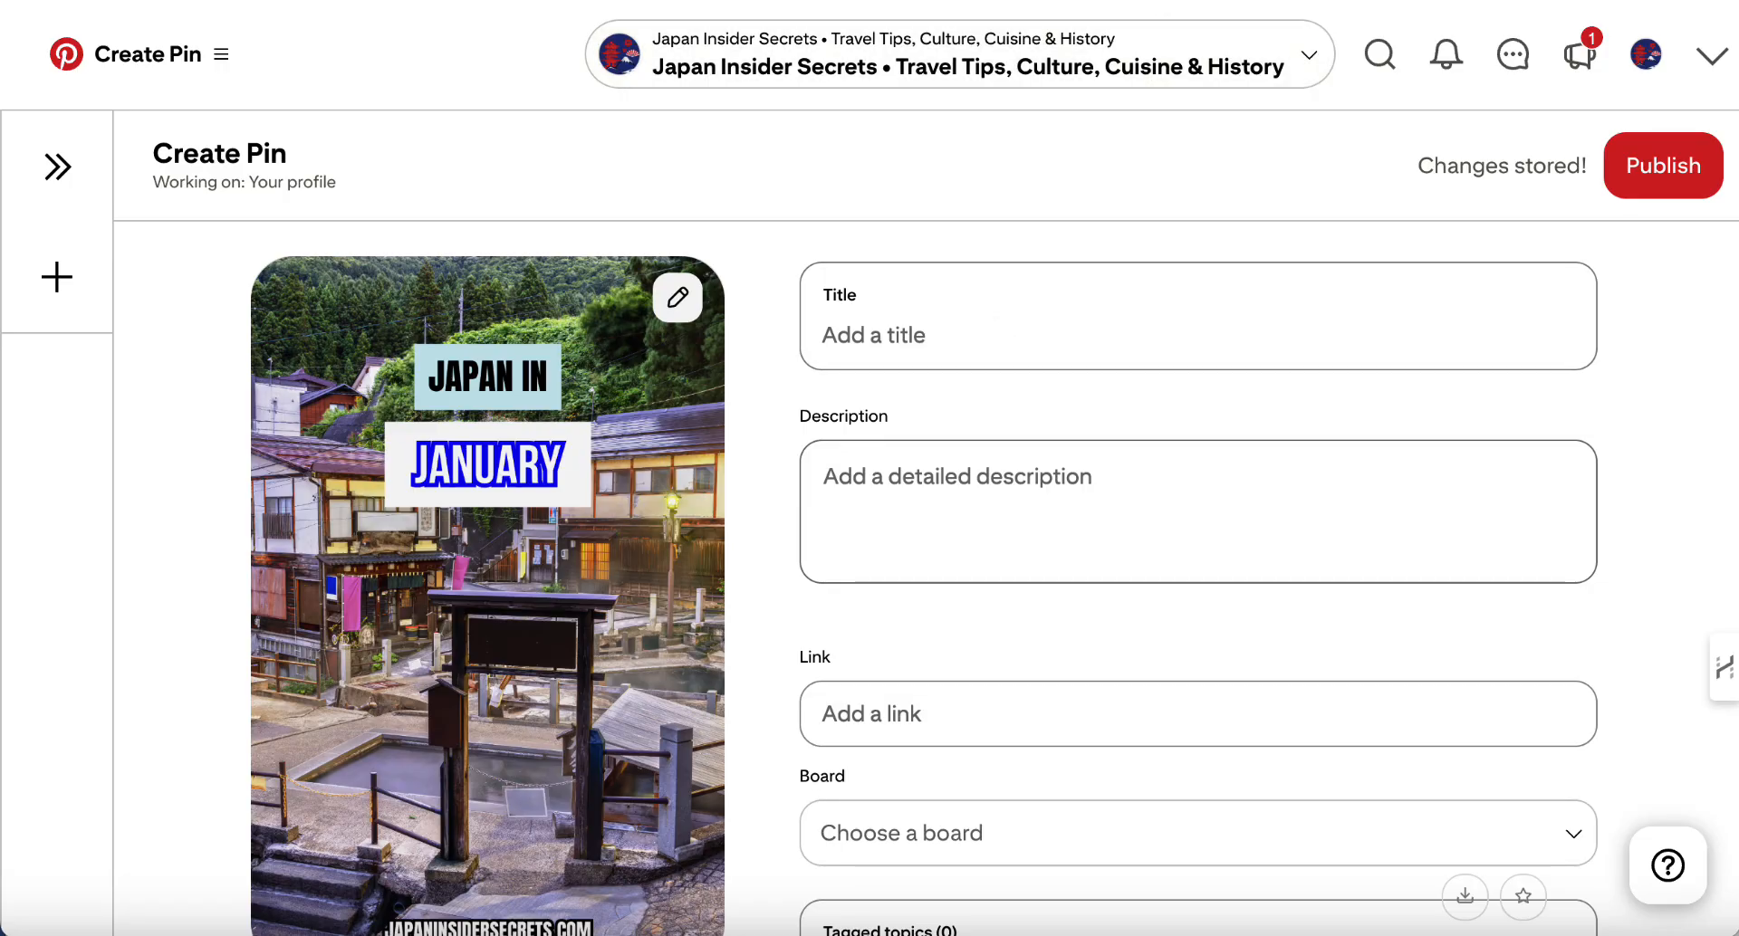
{"action": "key", "text": "super+Tab"}
{"action": "left_click_drag", "start_coordinate": [1010, 466], "coordinate": [483, 466]}
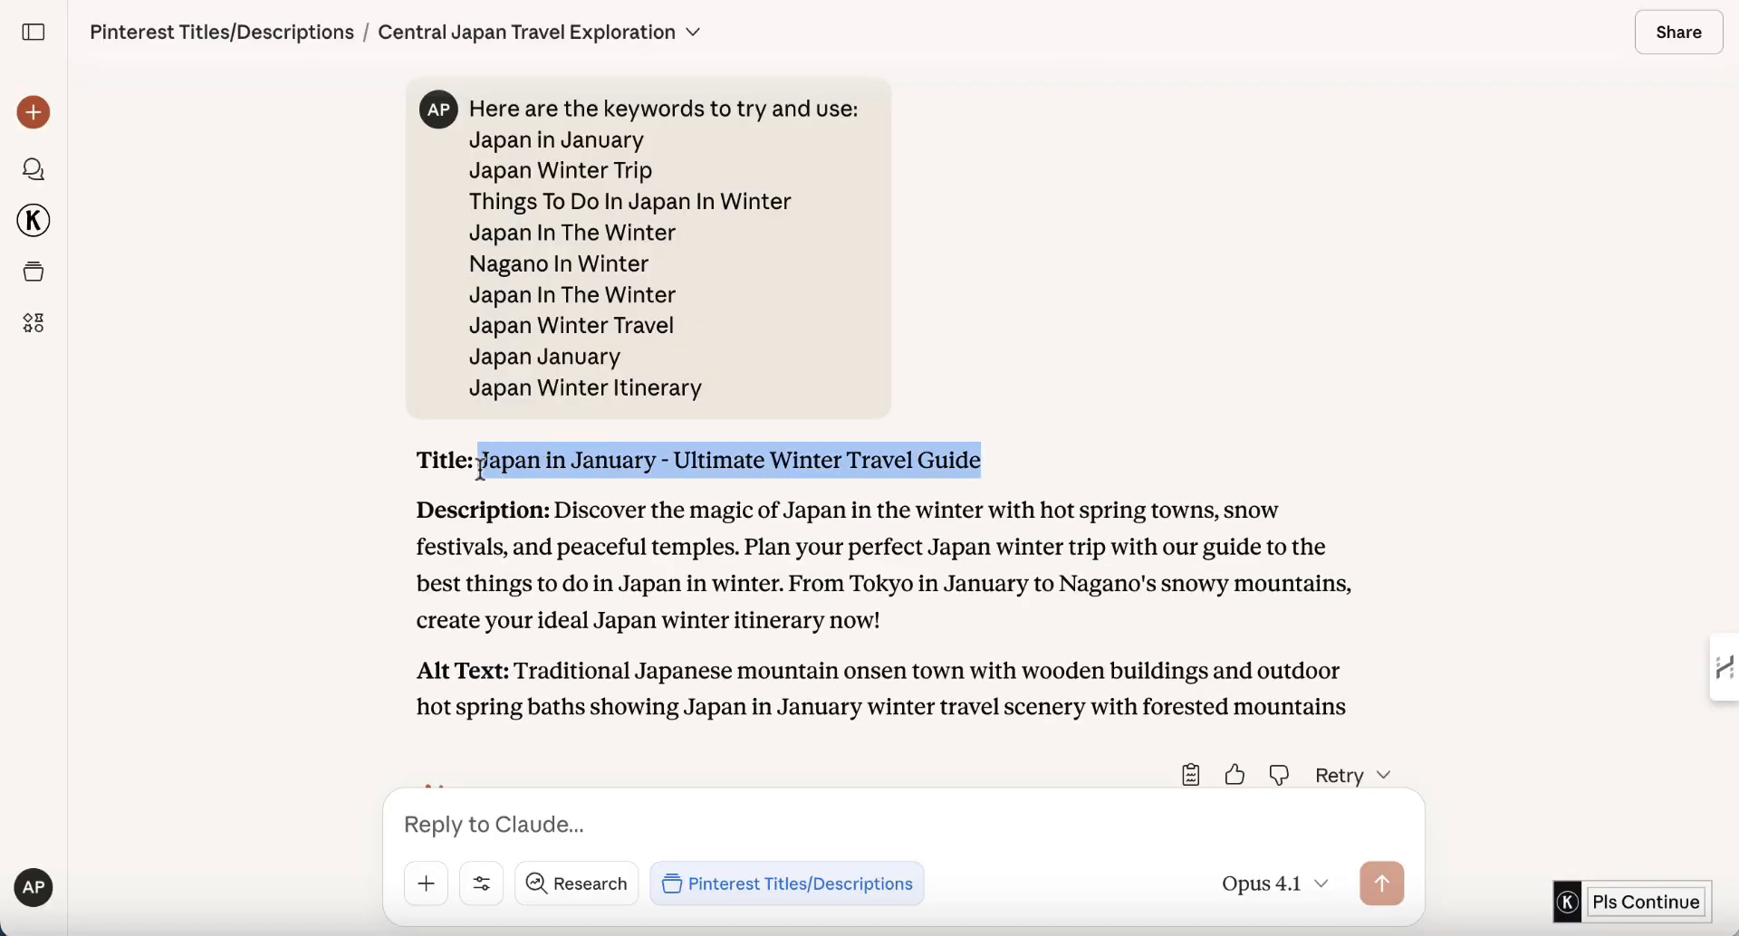
{"action": "key", "text": "super+c"}
{"action": "key", "text": "super+Tab"}
{"action": "left_click", "coordinate": [881, 344]}
{"action": "key", "text": "super+v"}
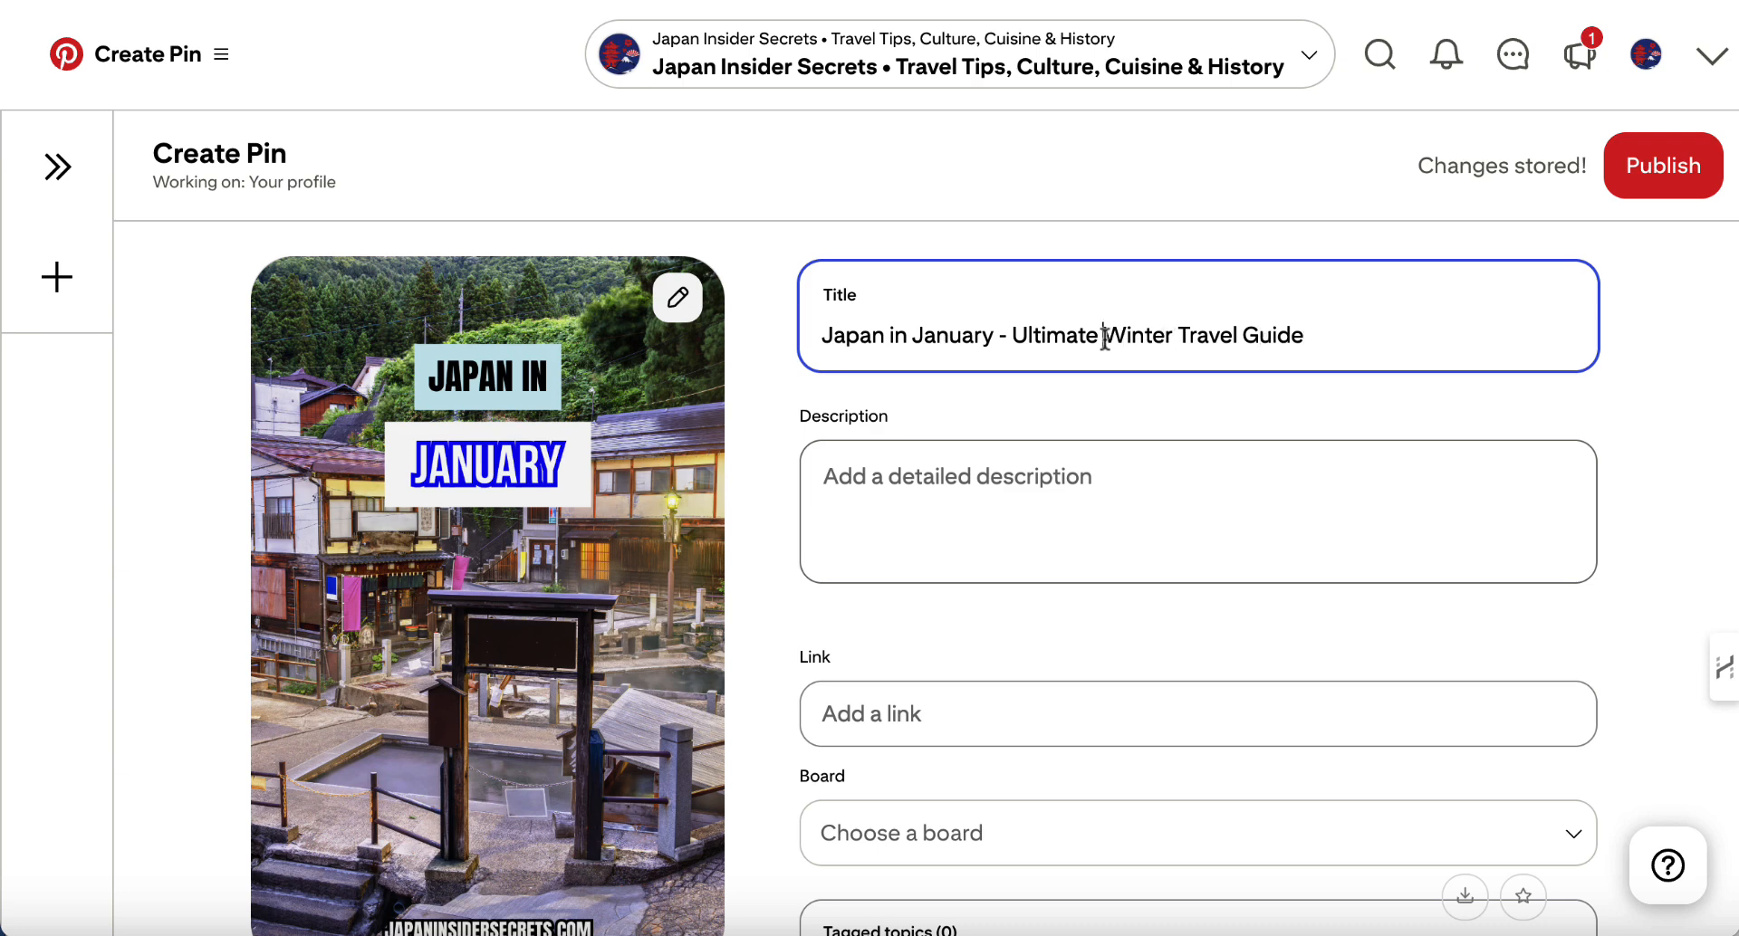
{"action": "left_click_drag", "start_coordinate": [1105, 337], "coordinate": [1170, 339]}
{"action": "type", "text": "Japan"}
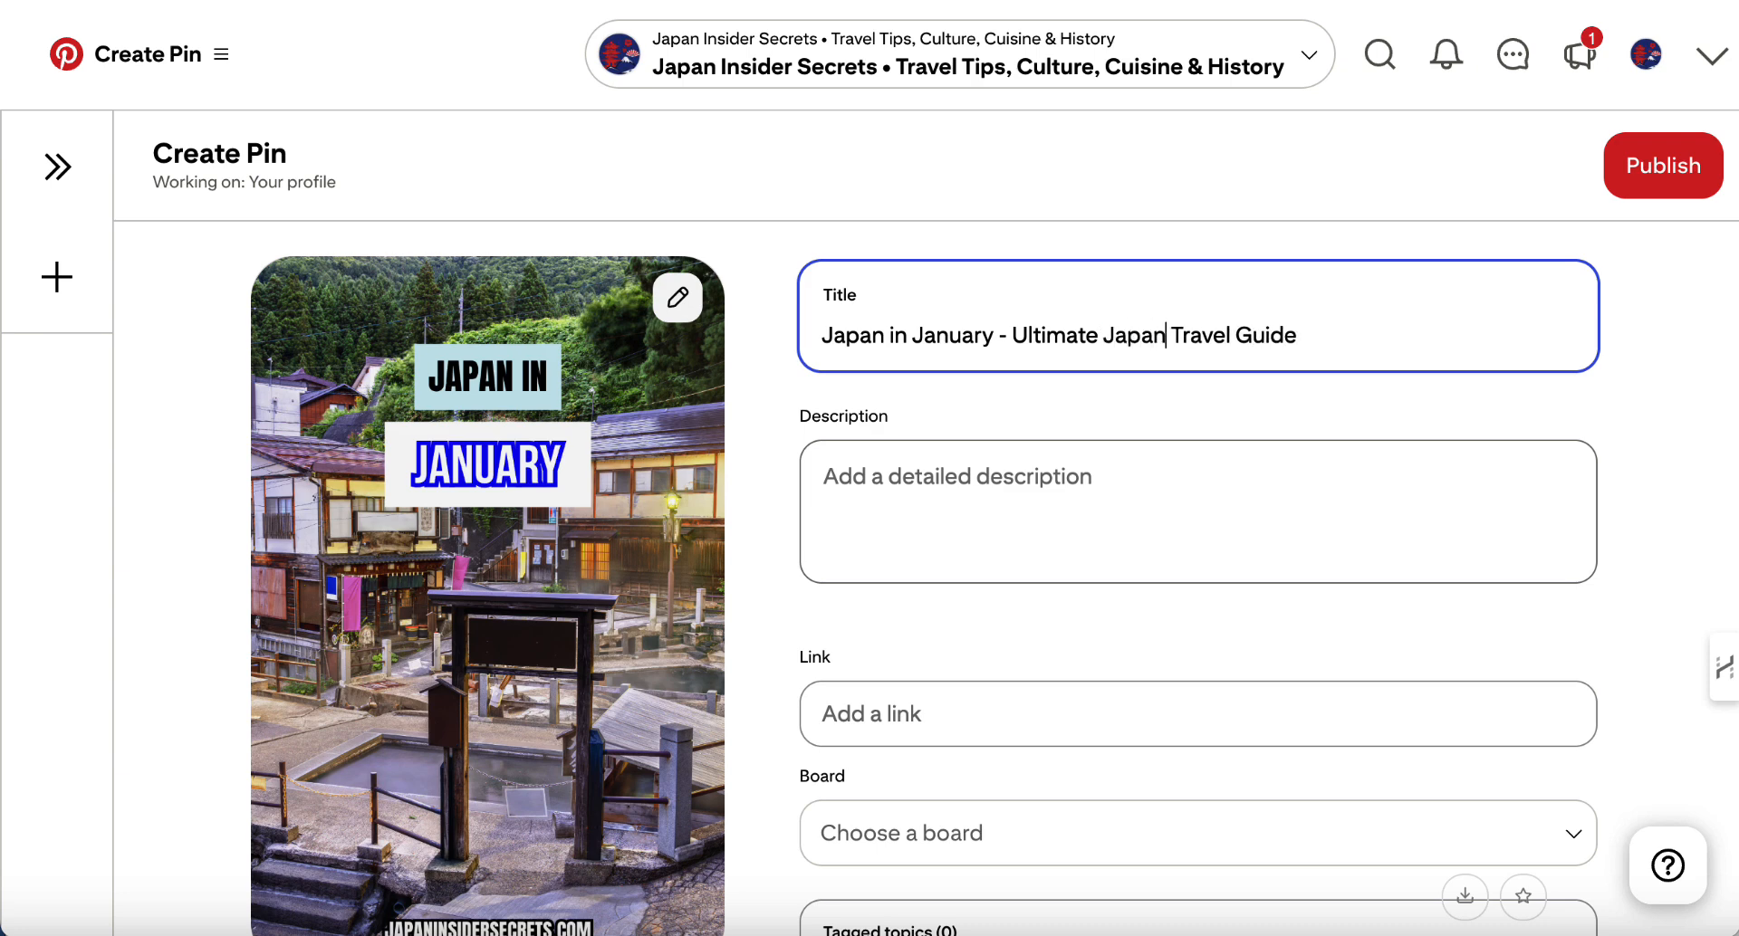
- Copy the generated description from Claude and paste it as the pin's description on Pinterest
{"action": "key", "text": "super+Tab"}
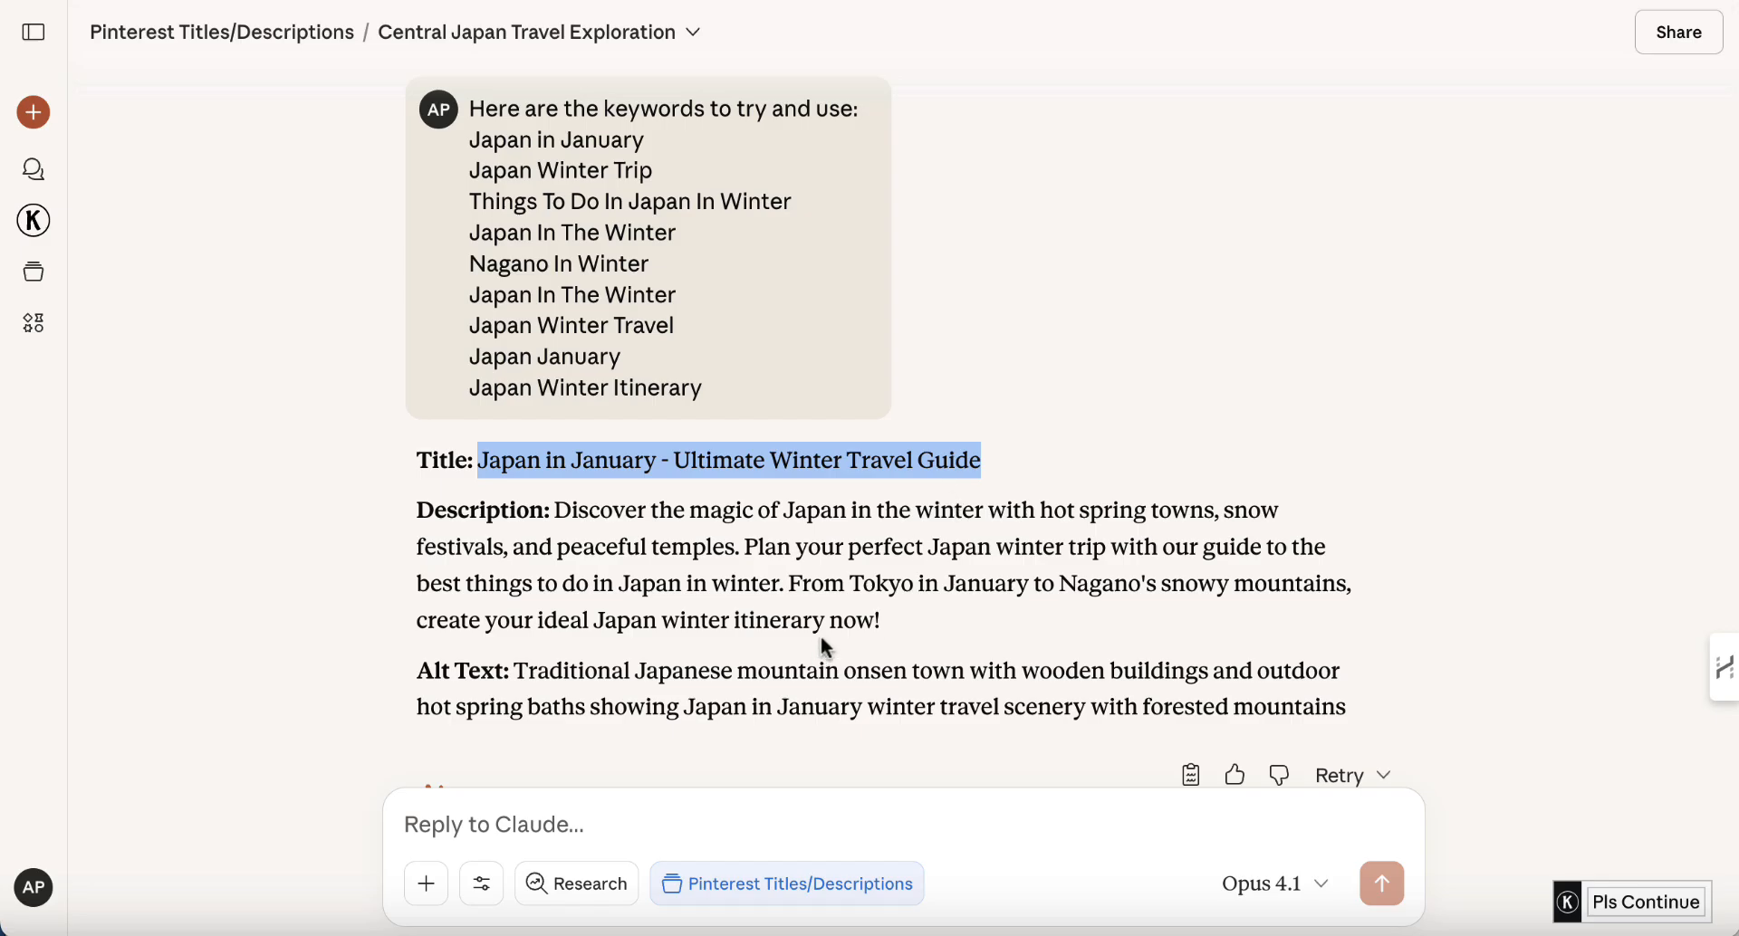
{"action": "left_click_drag", "start_coordinate": [892, 624], "coordinate": [561, 524]}
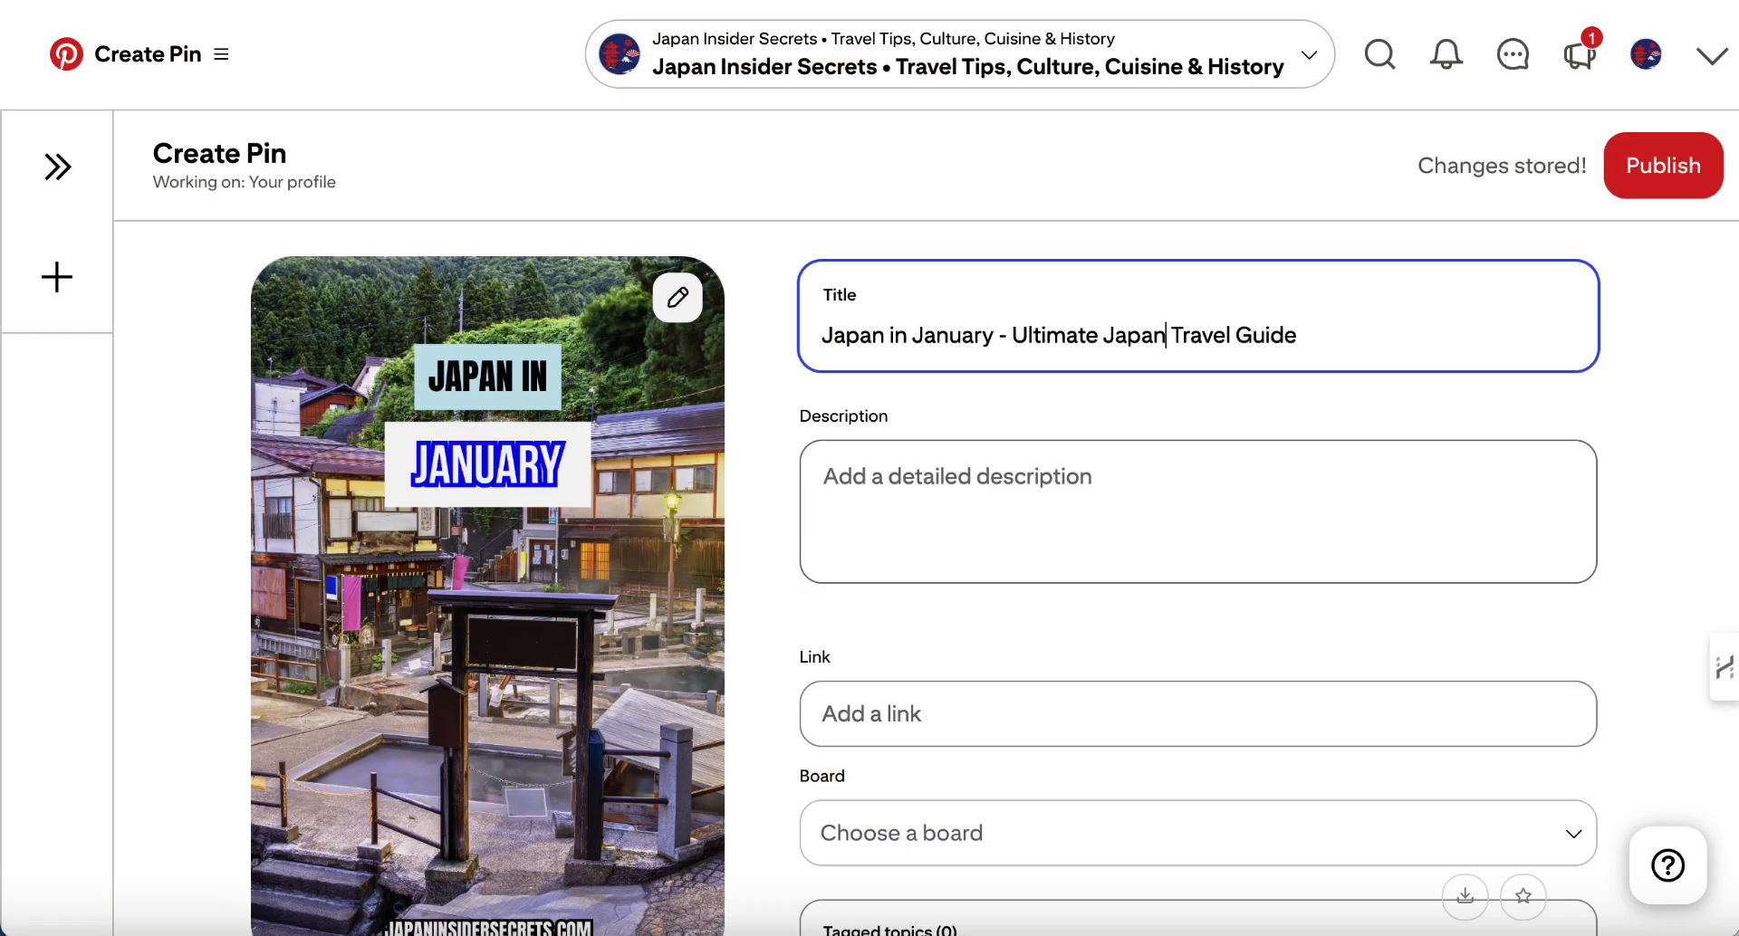
{"action": "key", "text": "super+Tab"}
{"action": "left_click", "coordinate": [839, 538]}
{"action": "key", "text": "super+v"}
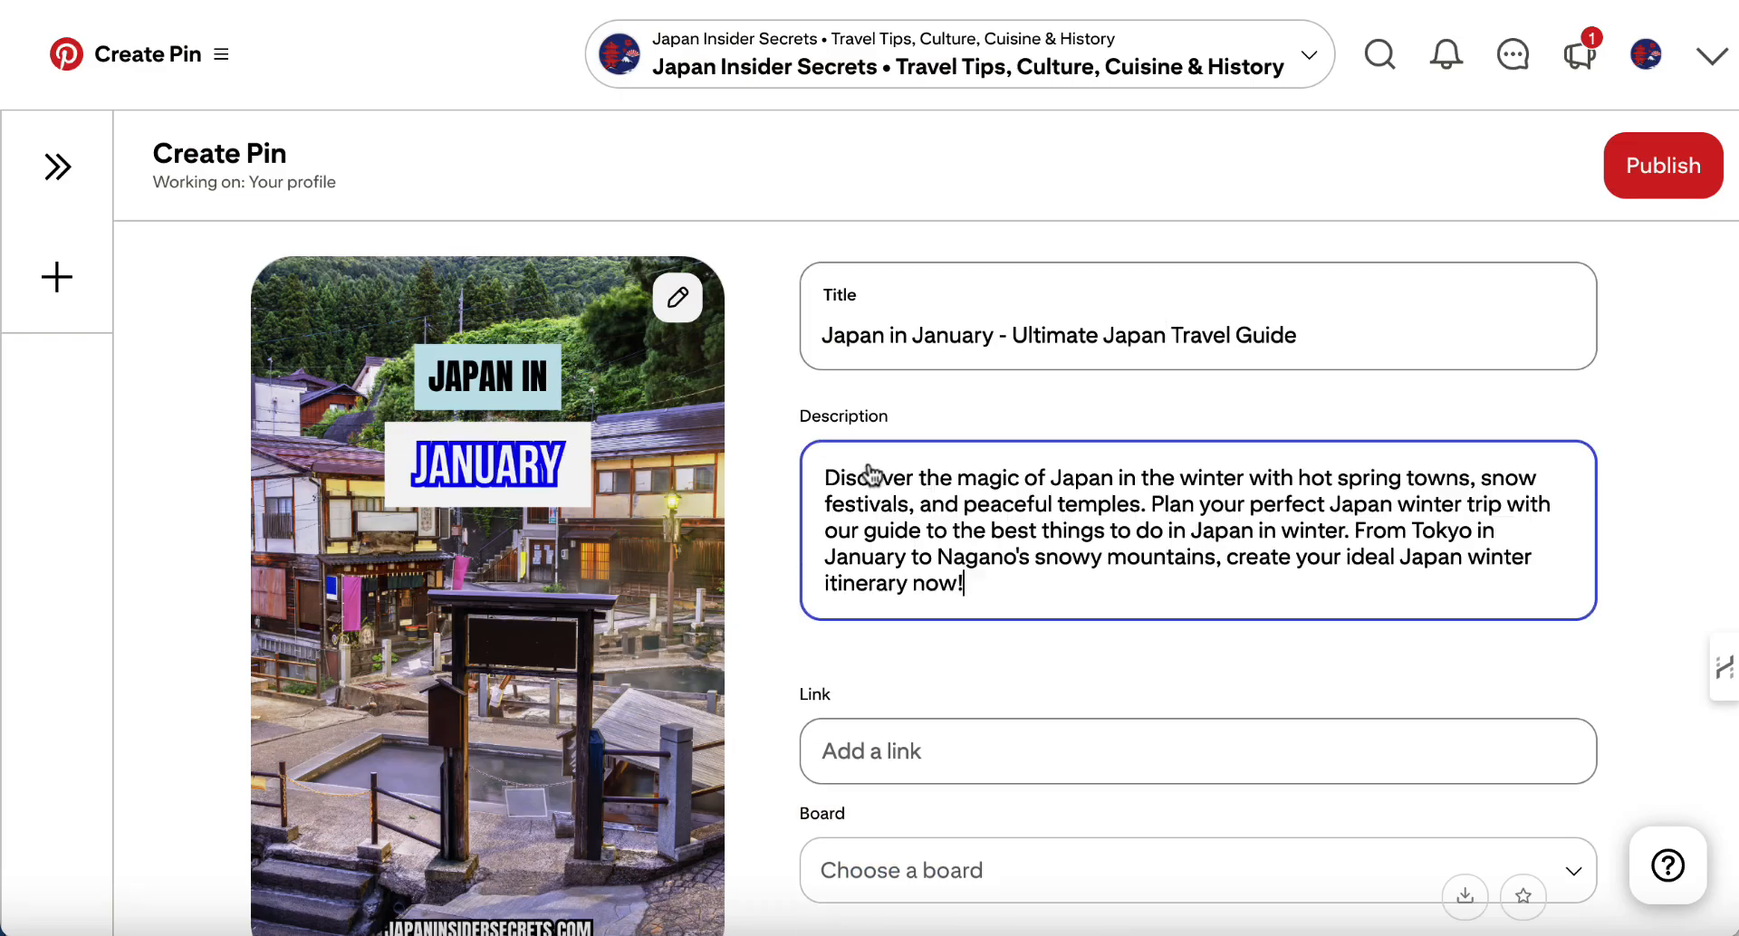
- Copy the generated alt text from Claude into the pin's alt text on Pinterest and end it with a period
{"action": "key", "text": "super+Tab"}
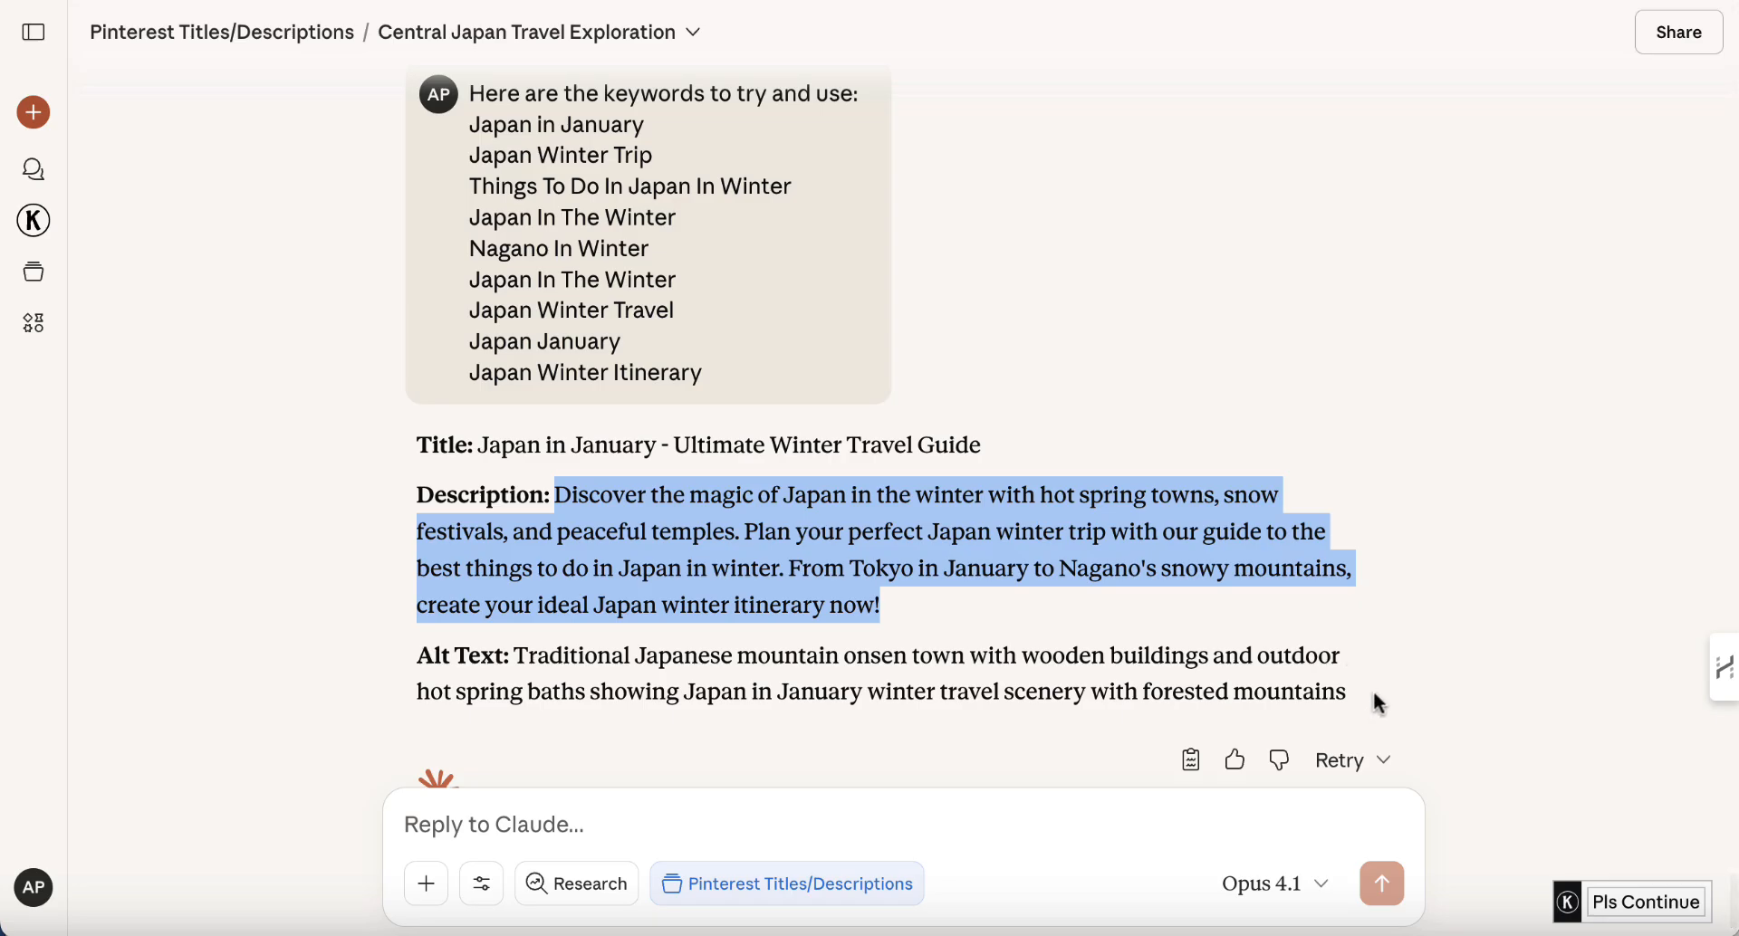
{"action": "left_click_drag", "start_coordinate": [1348, 692], "coordinate": [516, 660]}
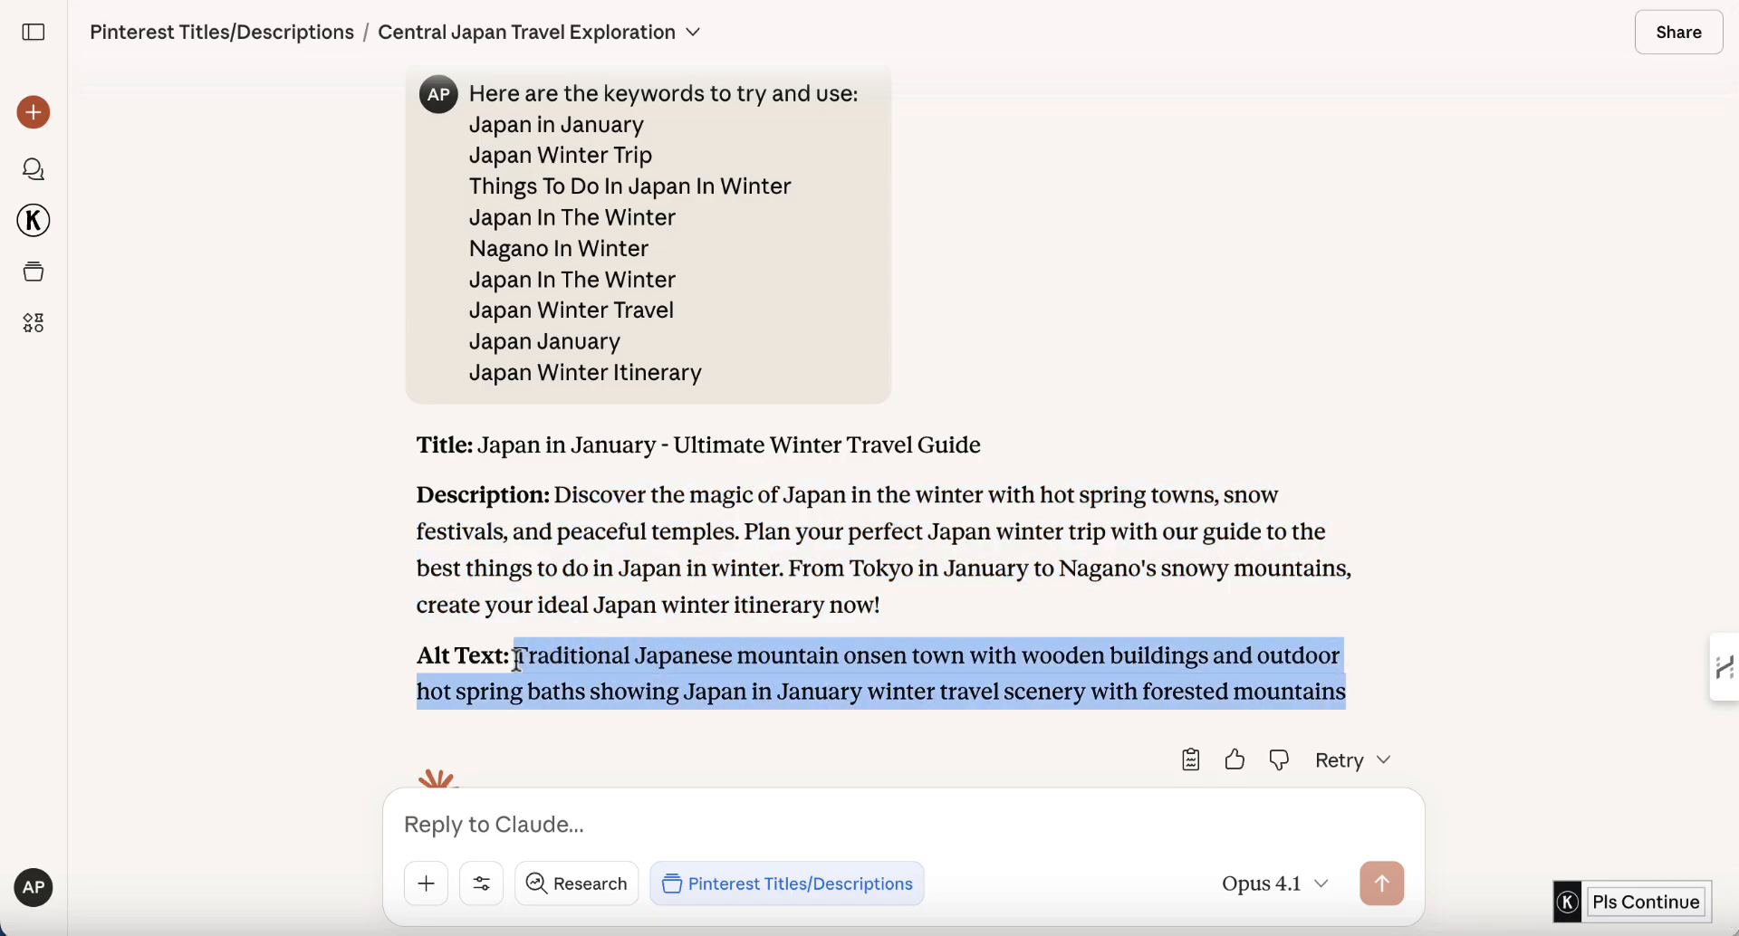
{"action": "key", "text": "super+Tab"}
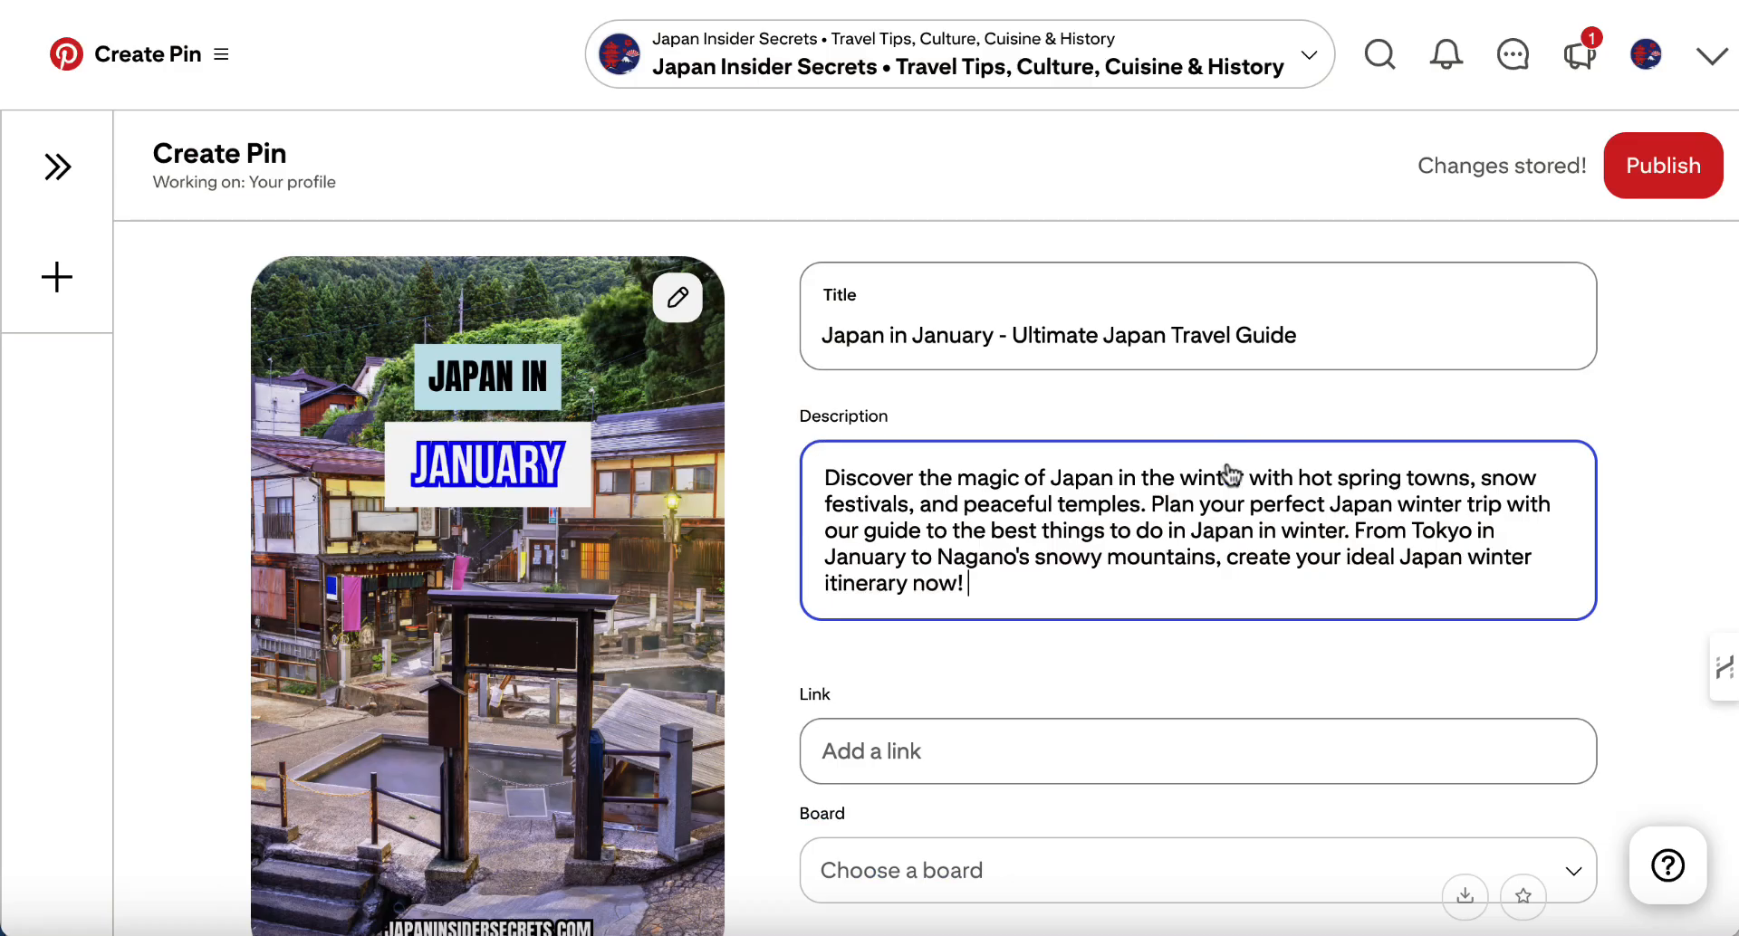
{"action": "scroll", "coordinate": [1230, 486], "scroll_direction": "down", "scroll_amount": 3}
{"action": "scroll", "coordinate": [1229, 487], "scroll_direction": "down", "scroll_amount": 2}
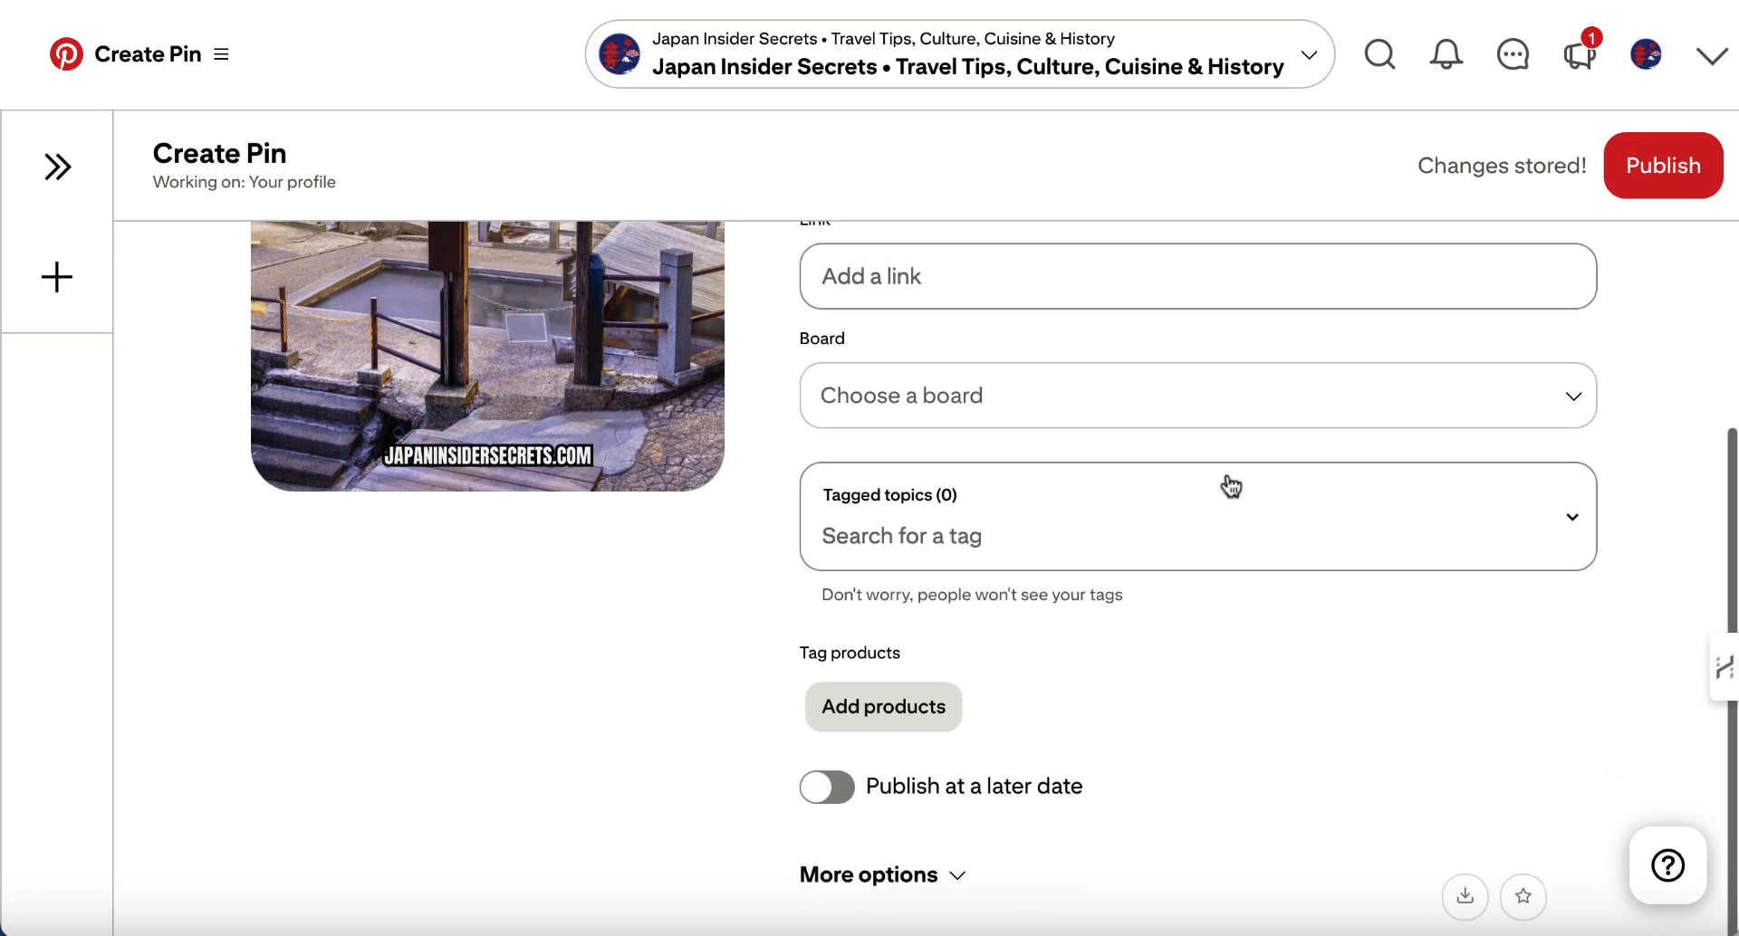
{"action": "left_click", "coordinate": [959, 880]}
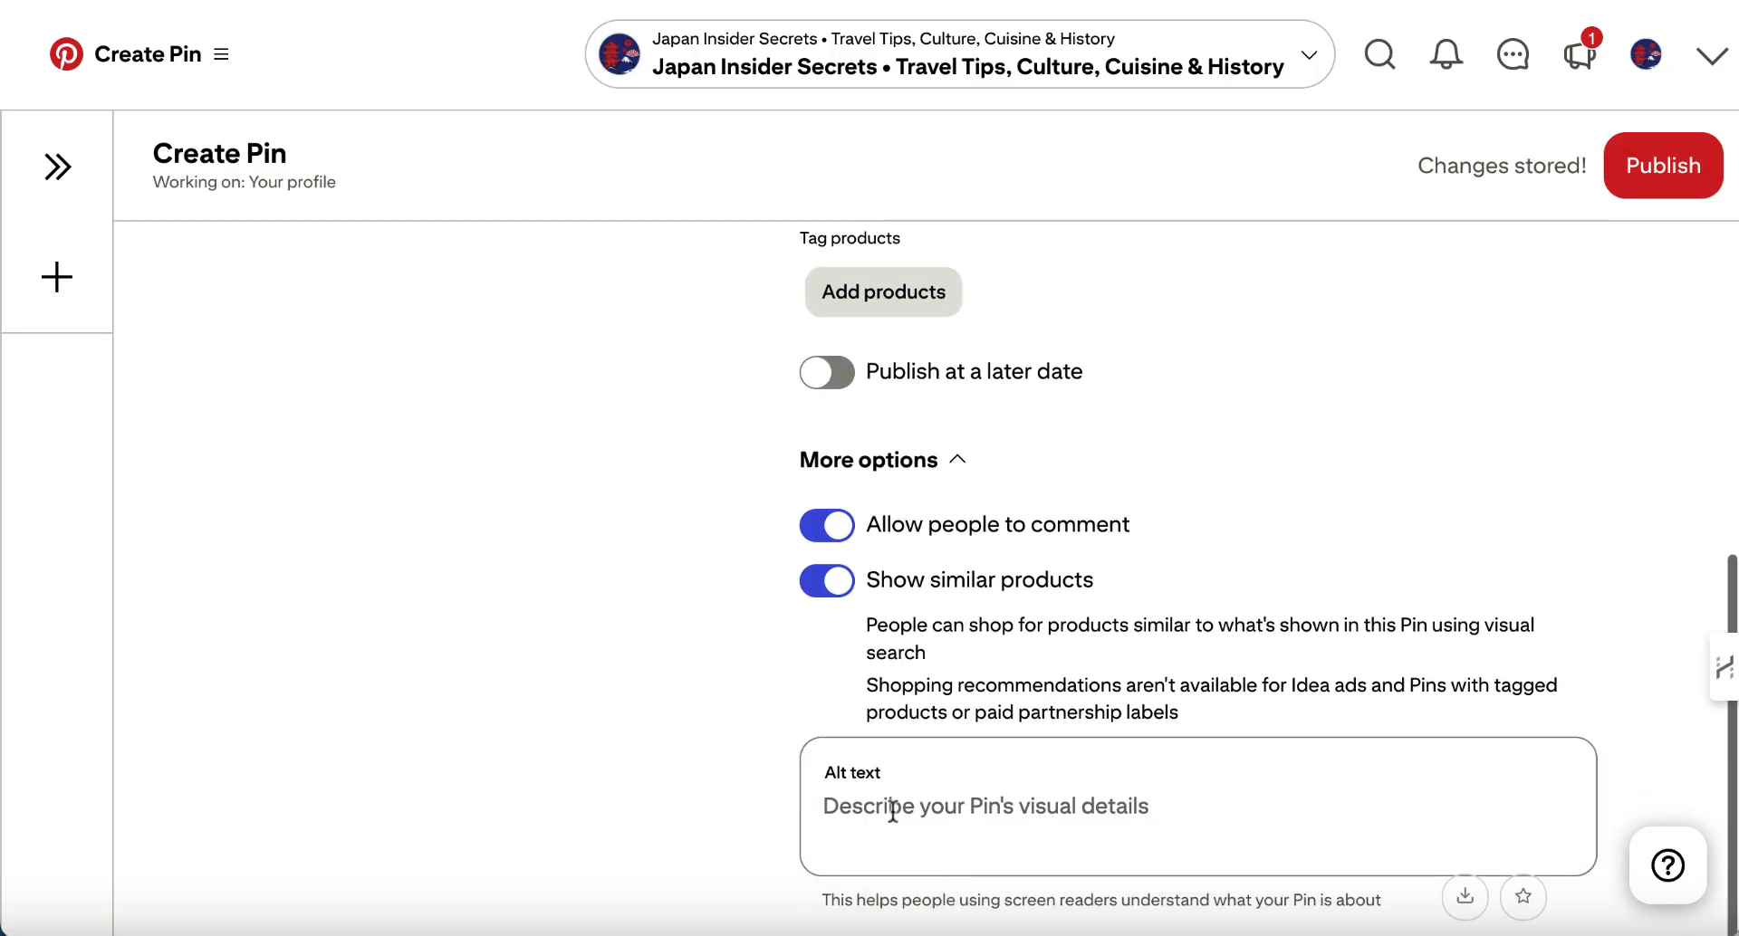
{"action": "left_click", "coordinate": [897, 813]}
{"action": "key", "text": "super+v"}
{"action": "type", "text": "."}
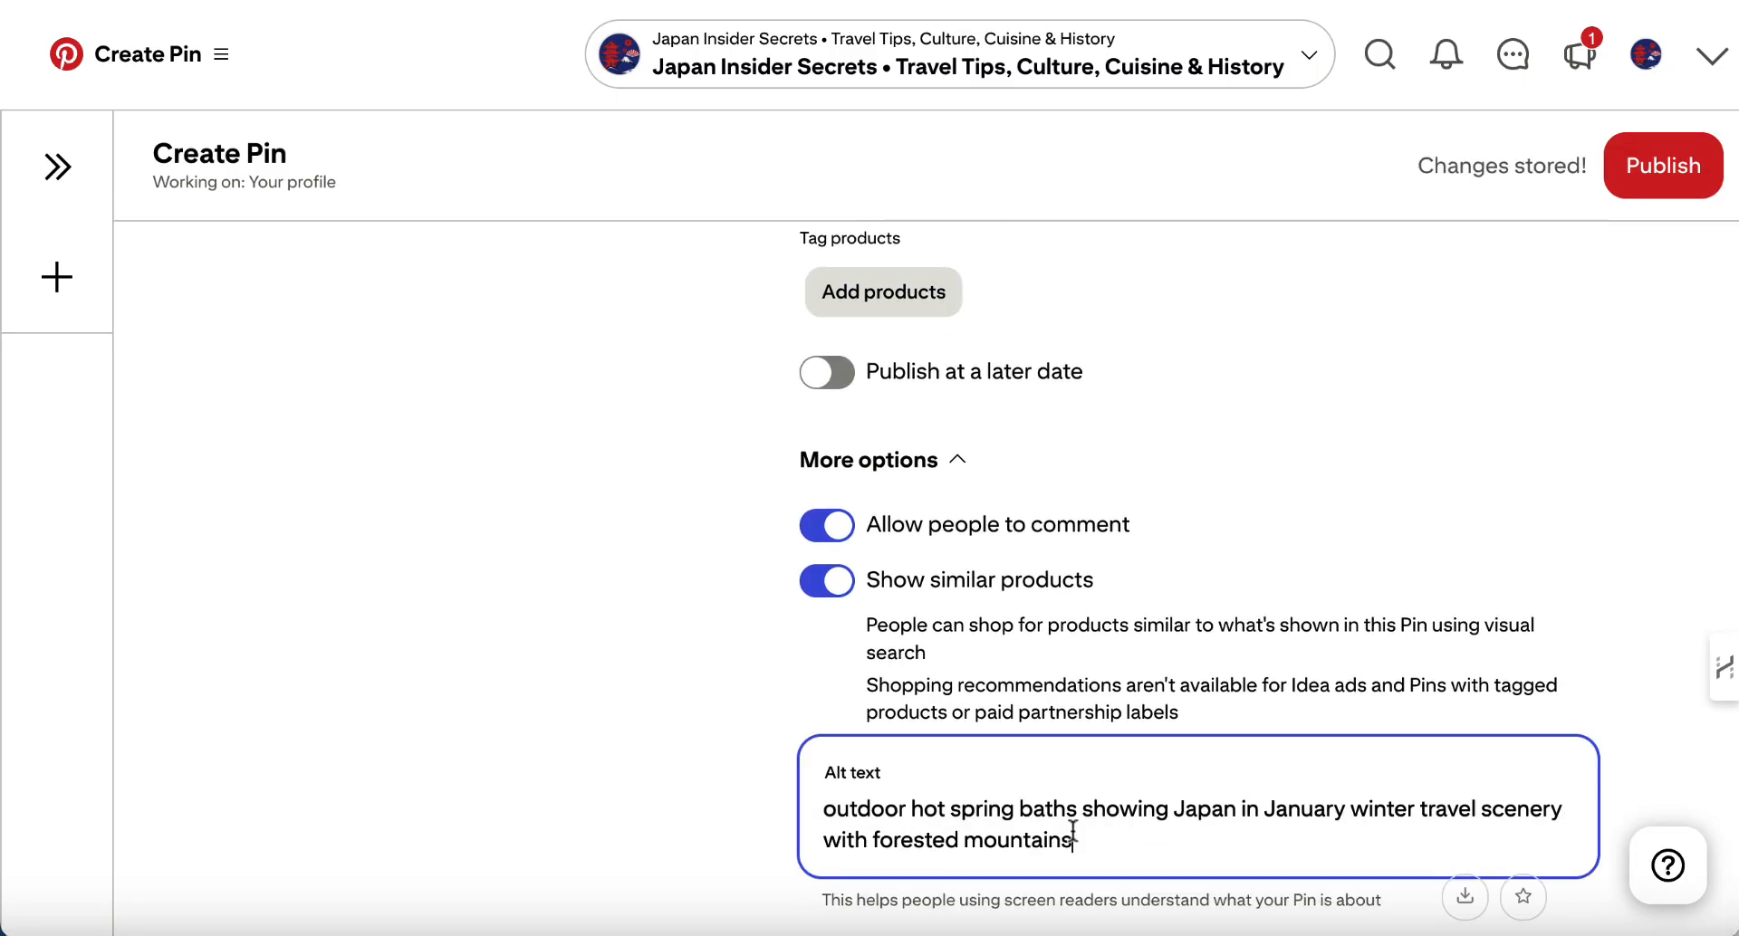
- Switch to the WordPress post editor and copy the permalink of the best-month-to-visit-japan post from its slug settings
{"action": "scroll", "coordinate": [1137, 594], "scroll_direction": "up", "scroll_amount": 3}
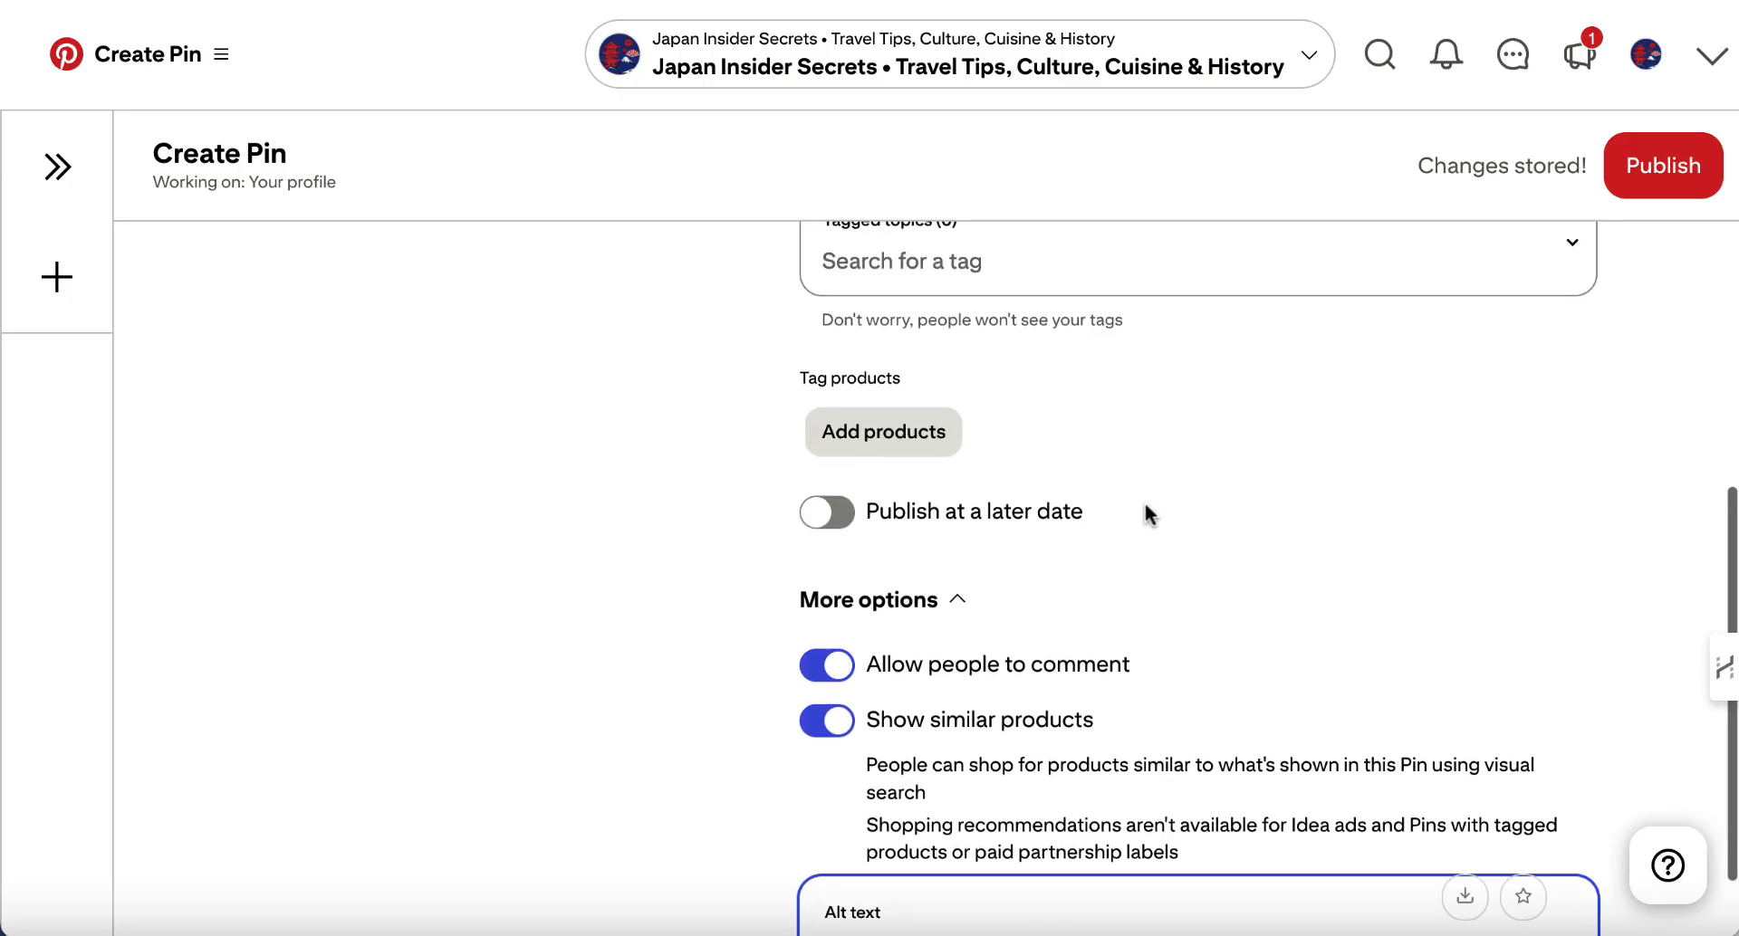
{"action": "scroll", "coordinate": [1144, 505], "scroll_direction": "up", "scroll_amount": 10}
{"action": "scroll", "coordinate": [1145, 505], "scroll_direction": "down", "scroll_amount": 4}
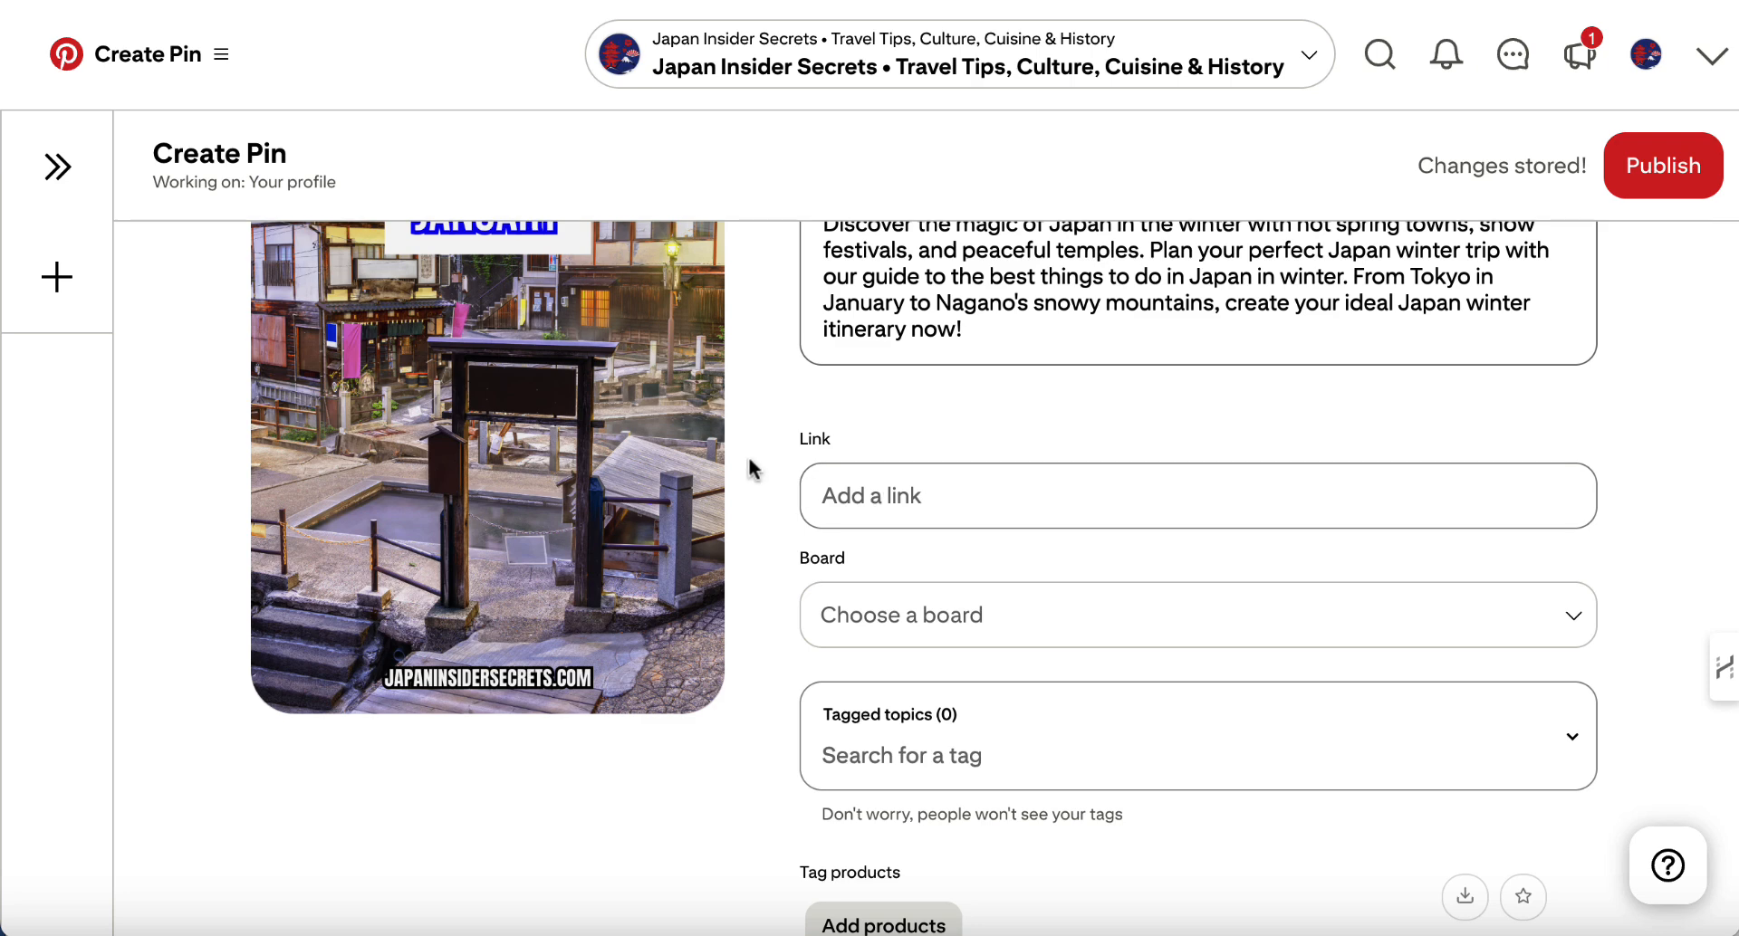
{"action": "left_click", "coordinate": [232, 1]}
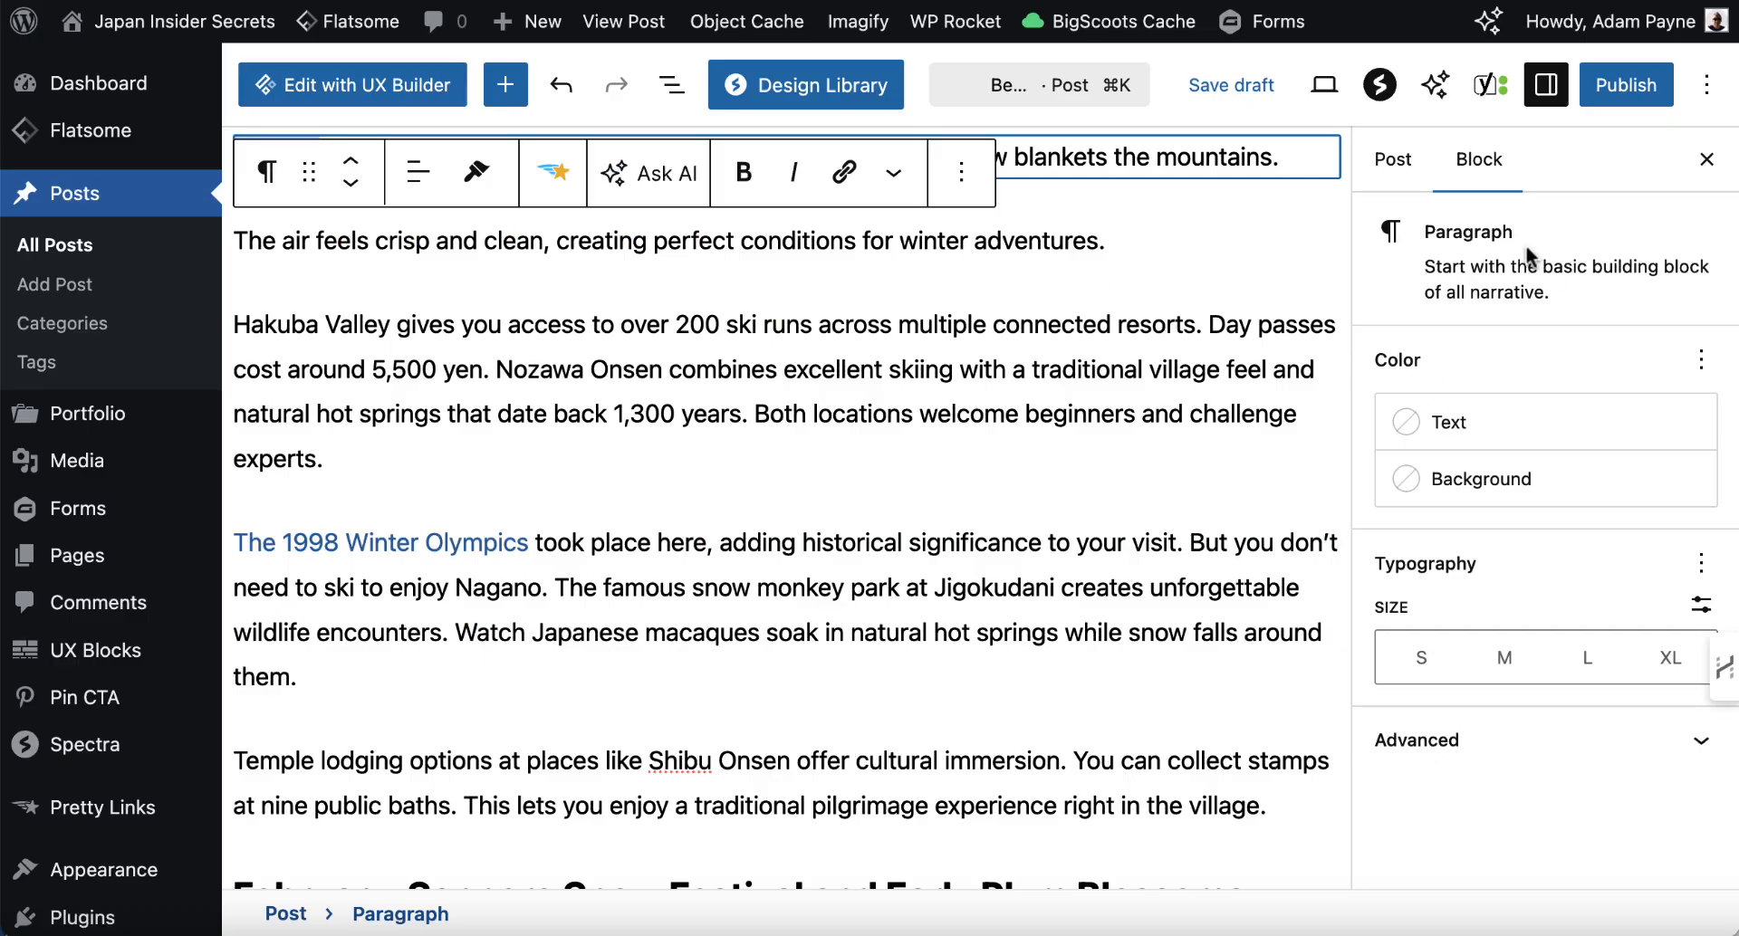
{"action": "left_click", "coordinate": [1393, 159]}
{"action": "scroll", "coordinate": [1542, 442], "scroll_direction": "down", "scroll_amount": 2}
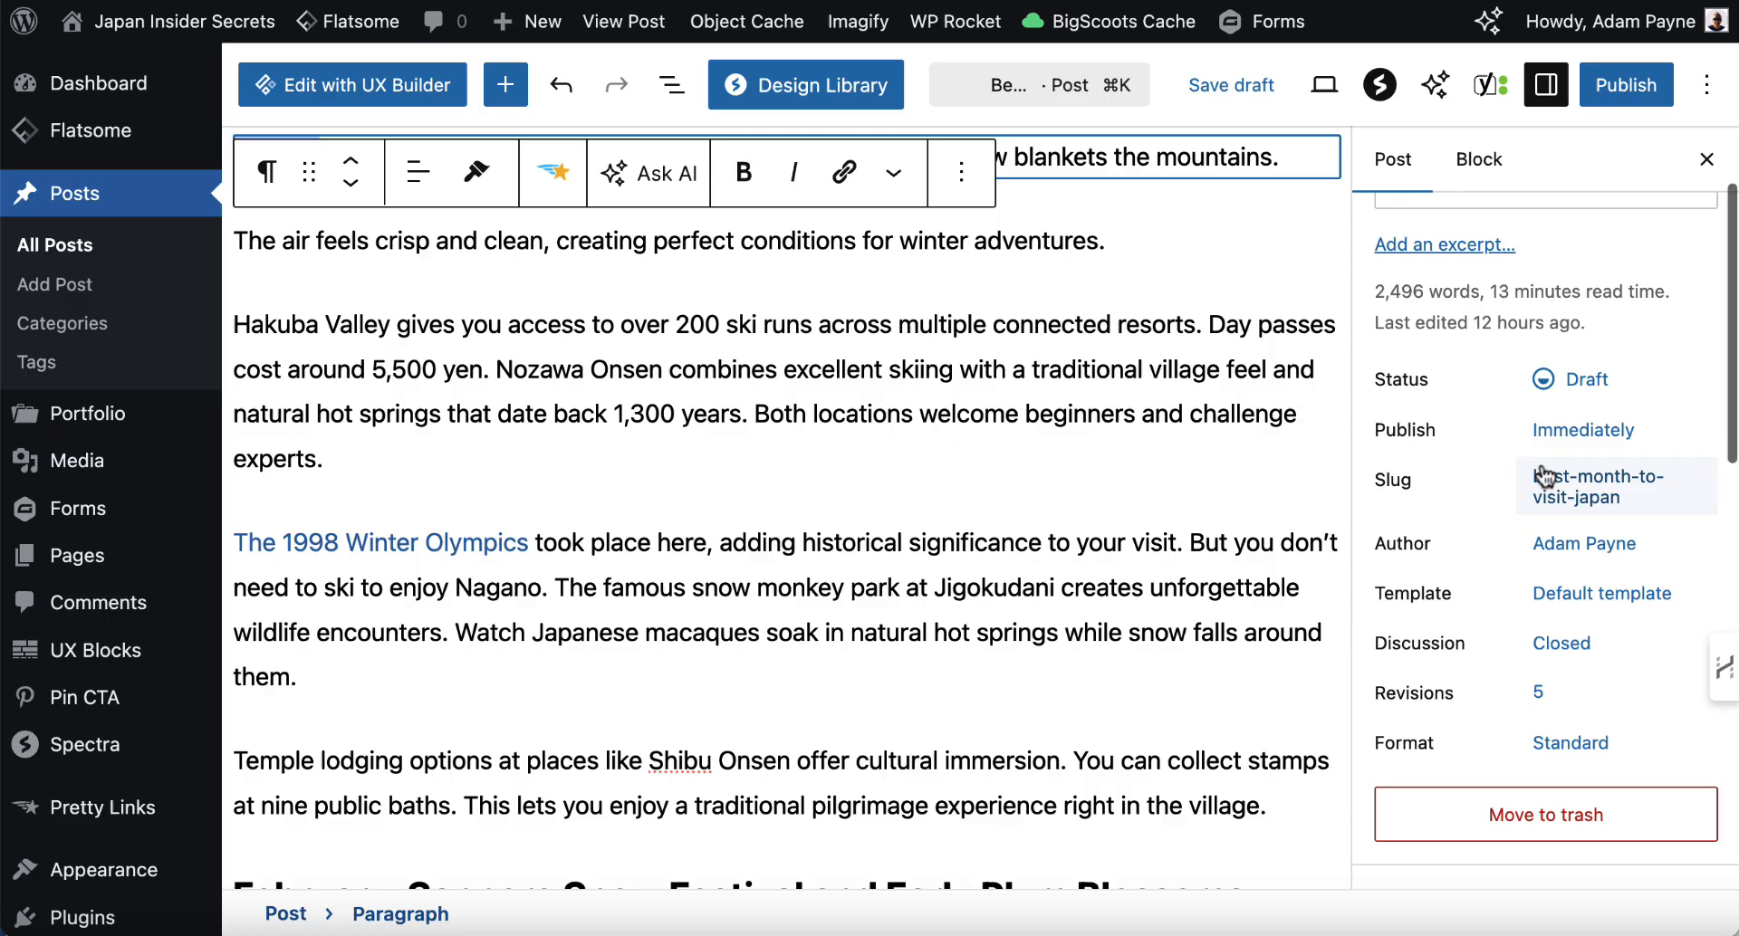
{"action": "left_click", "coordinate": [1591, 489]}
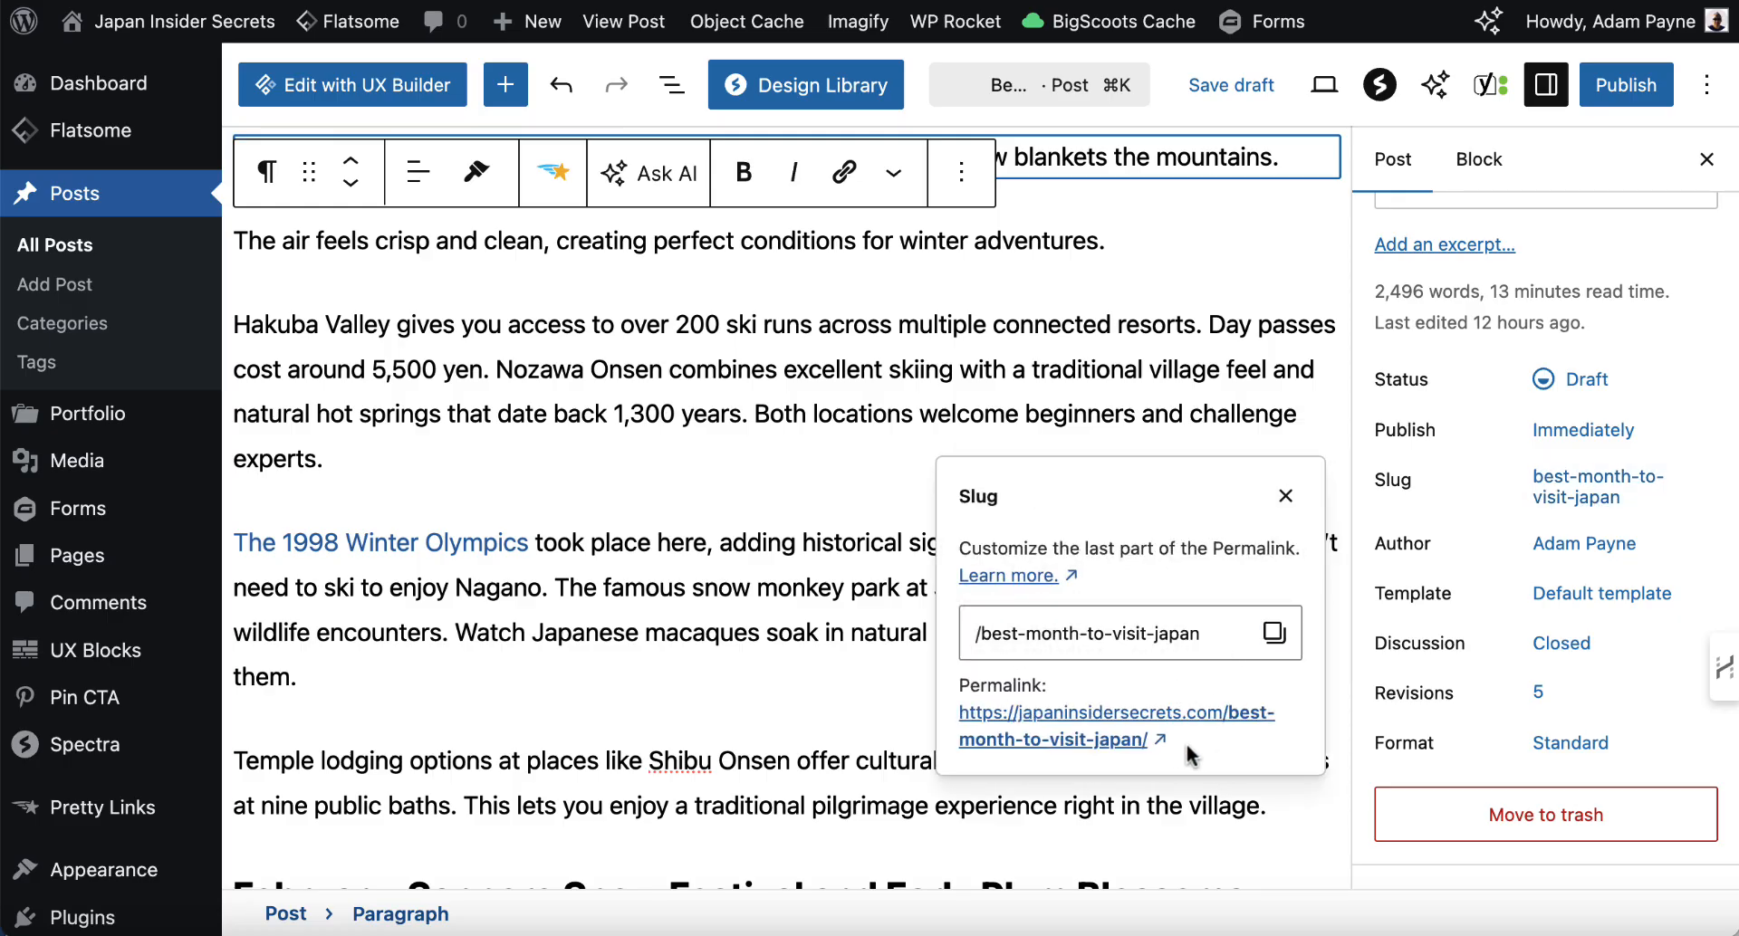
{"action": "left_click_drag", "start_coordinate": [1177, 752], "coordinate": [957, 719]}
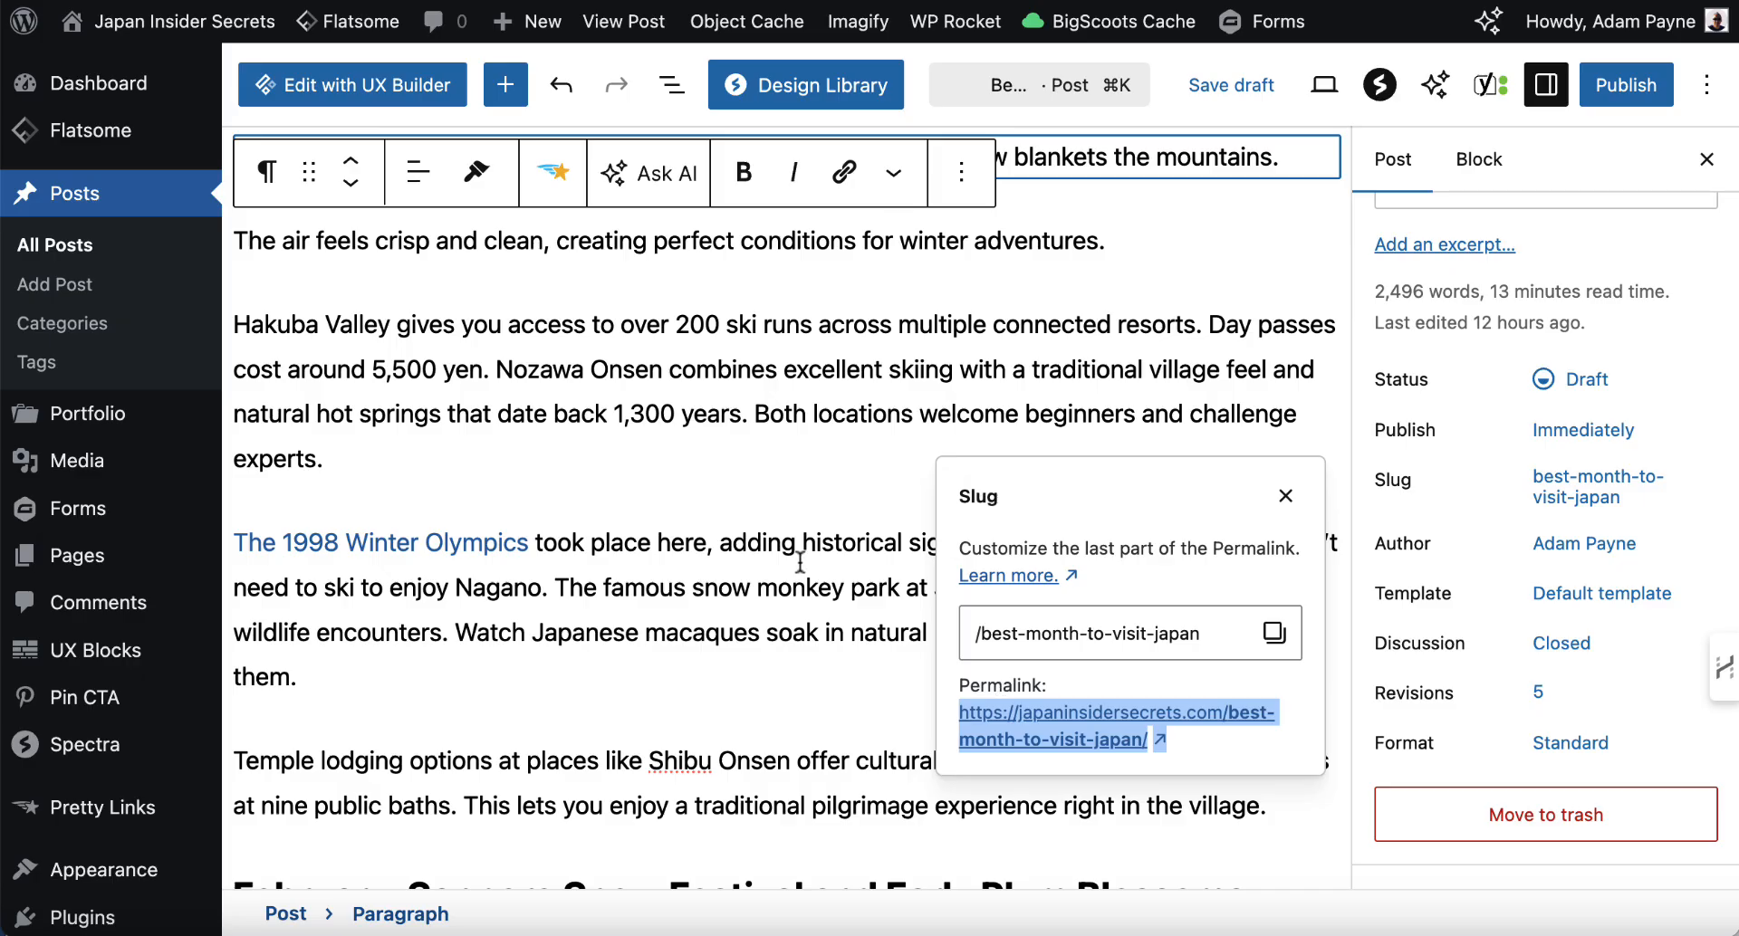
{"action": "key", "text": "super+Tab"}
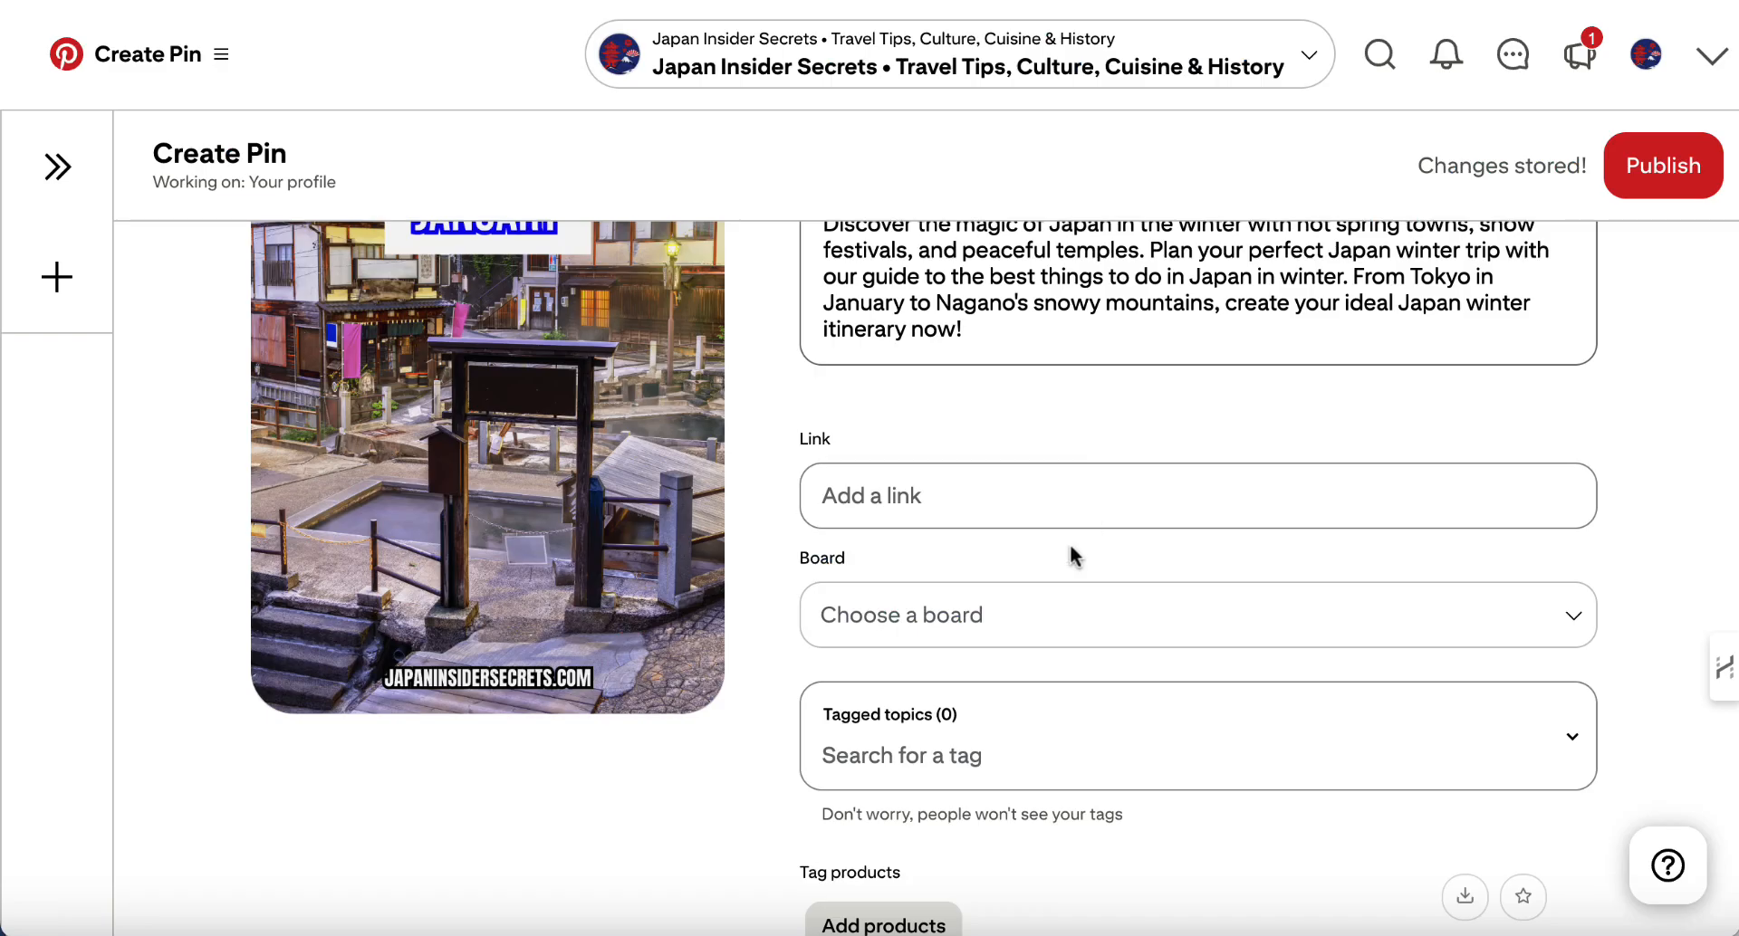
{"action": "left_click", "coordinate": [935, 489]}
{"action": "type", "text": "https://japaninsidersecrets.com/best-month-to-visit-japan/↗"}
{"action": "key", "text": "BackSpace"}
{"action": "key", "text": "BackSpace"}
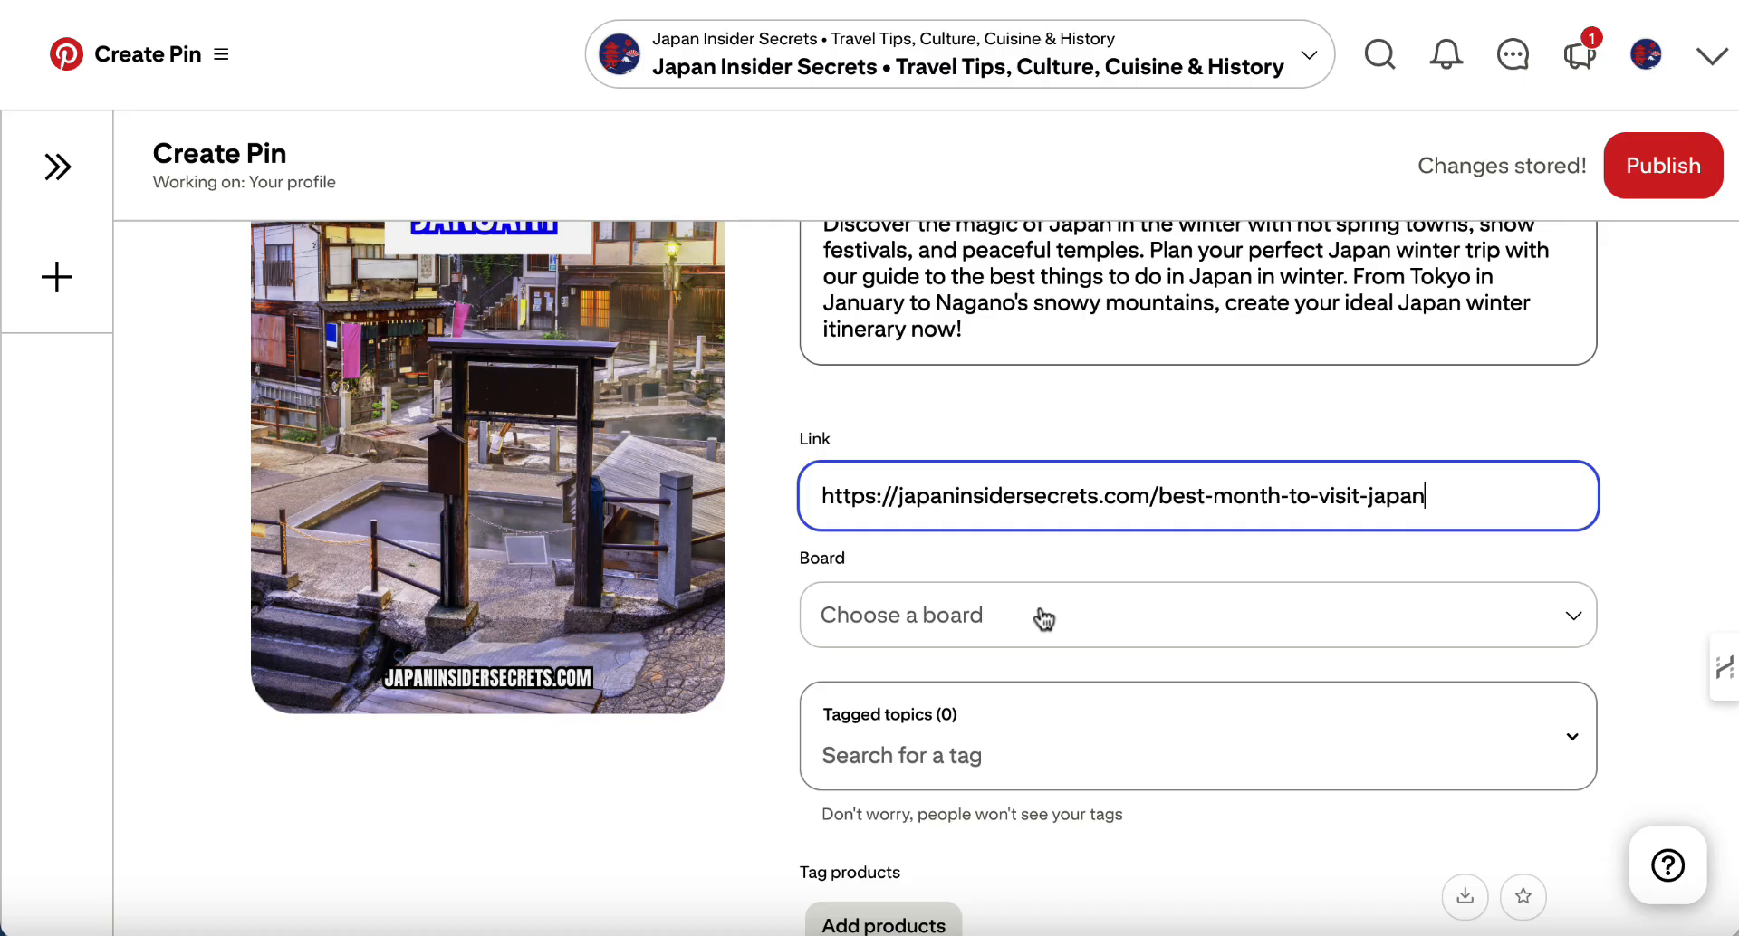
- Search the pin's board list for "Japan in January"
{"action": "scroll", "coordinate": [595, 637], "scroll_direction": "up", "scroll_amount": 3}
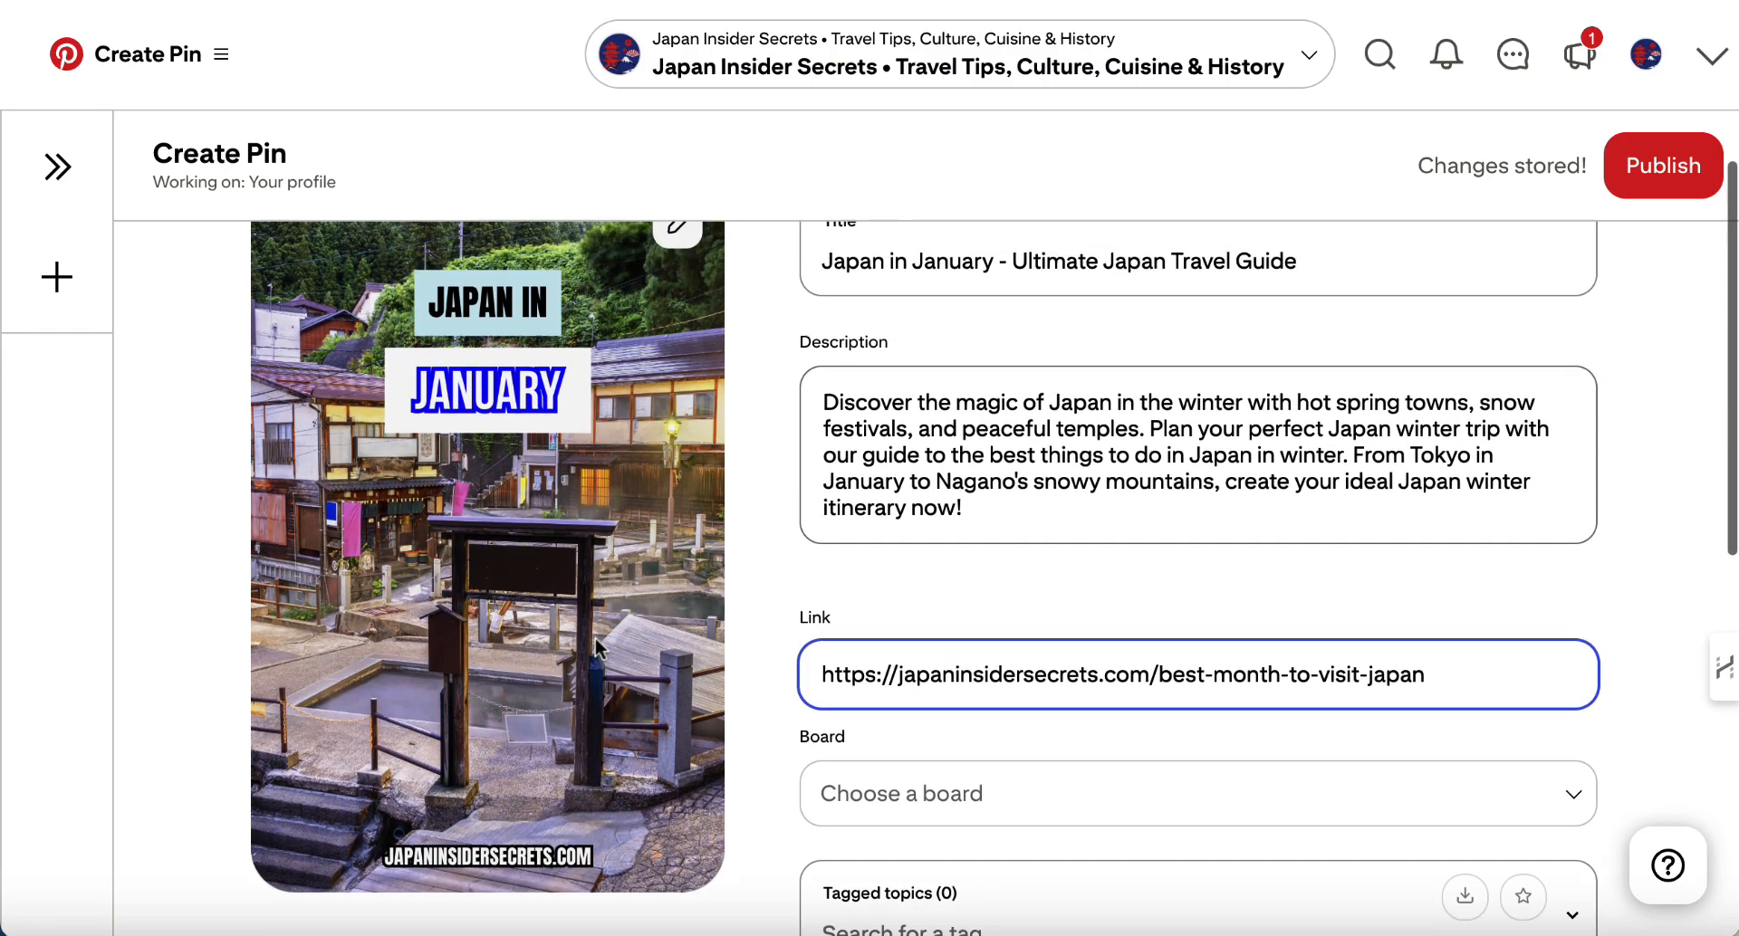
{"action": "scroll", "coordinate": [594, 637], "scroll_direction": "down", "scroll_amount": 1}
{"action": "scroll", "coordinate": [594, 637], "scroll_direction": "up", "scroll_amount": 1}
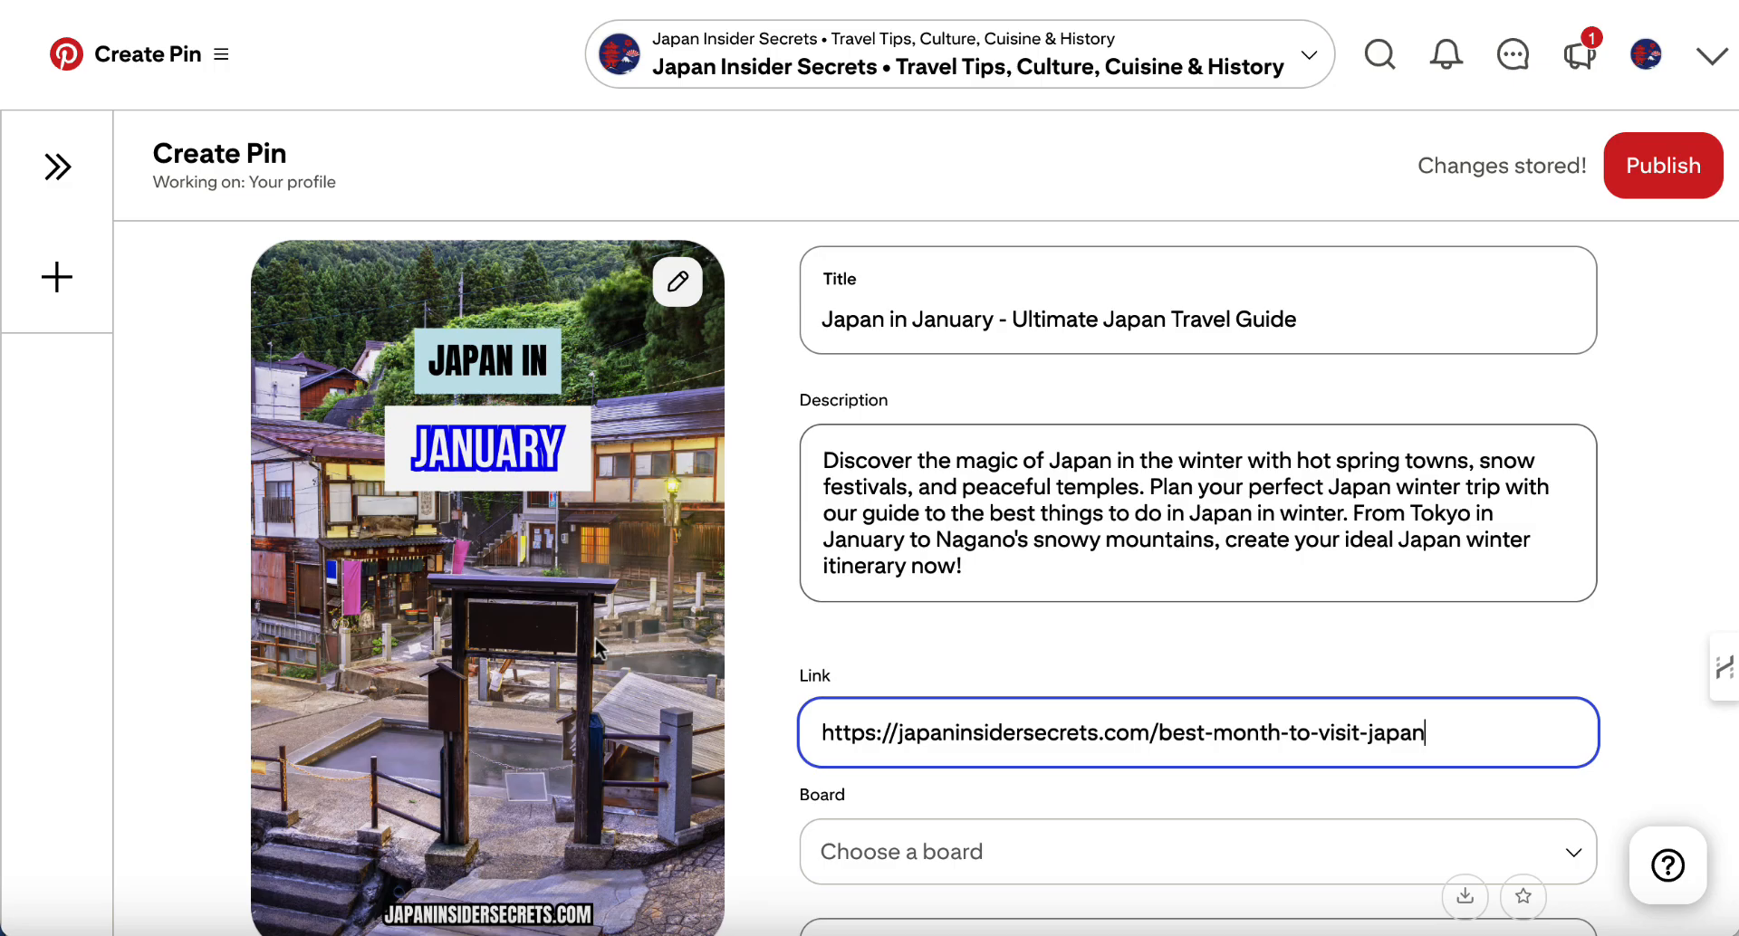
{"action": "scroll", "coordinate": [822, 590], "scroll_direction": "down", "scroll_amount": 1}
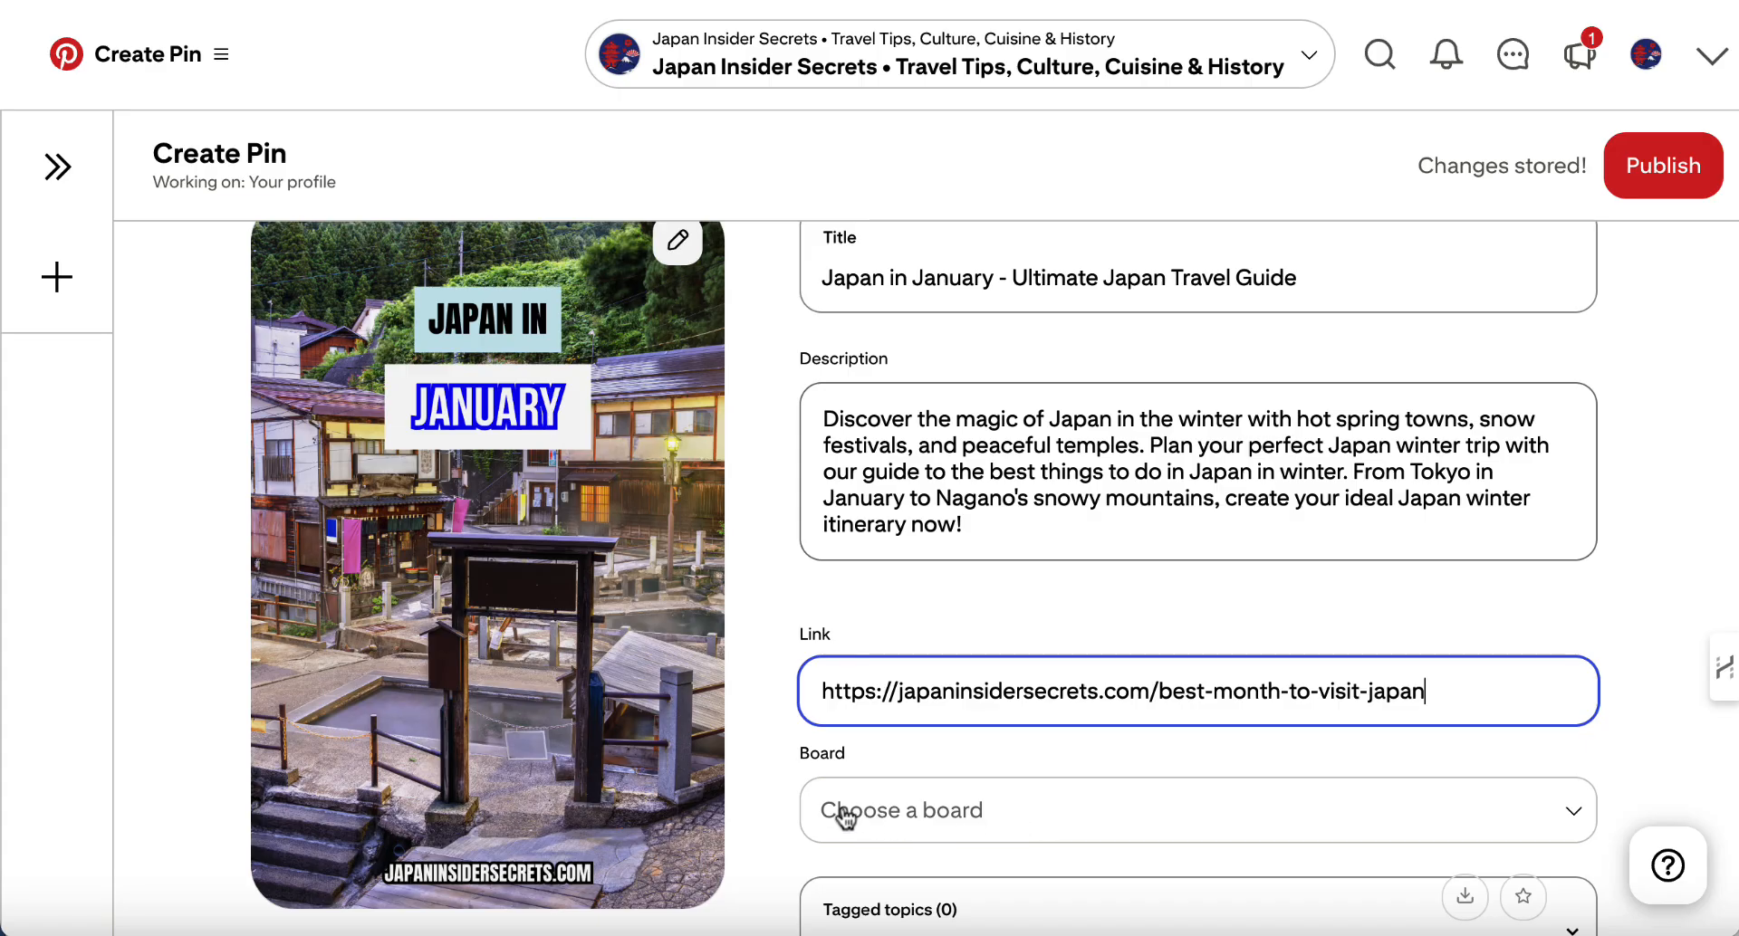
{"action": "scroll", "coordinate": [953, 815], "scroll_direction": "down", "scroll_amount": 1}
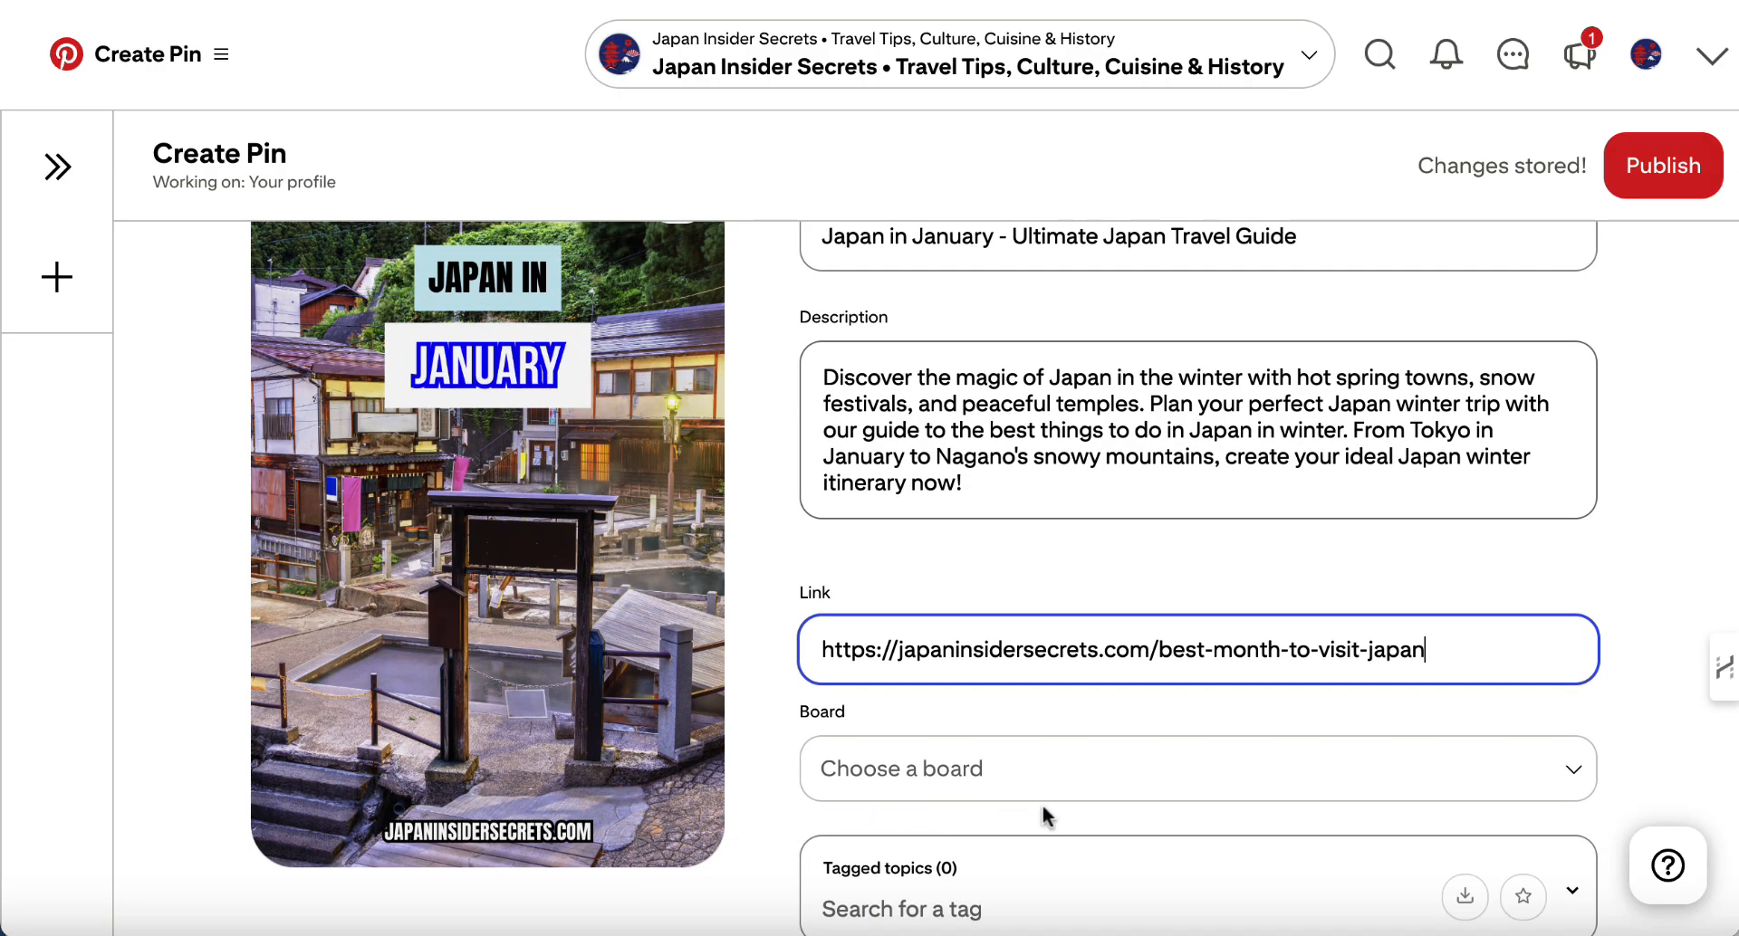
{"action": "left_click", "coordinate": [996, 777]}
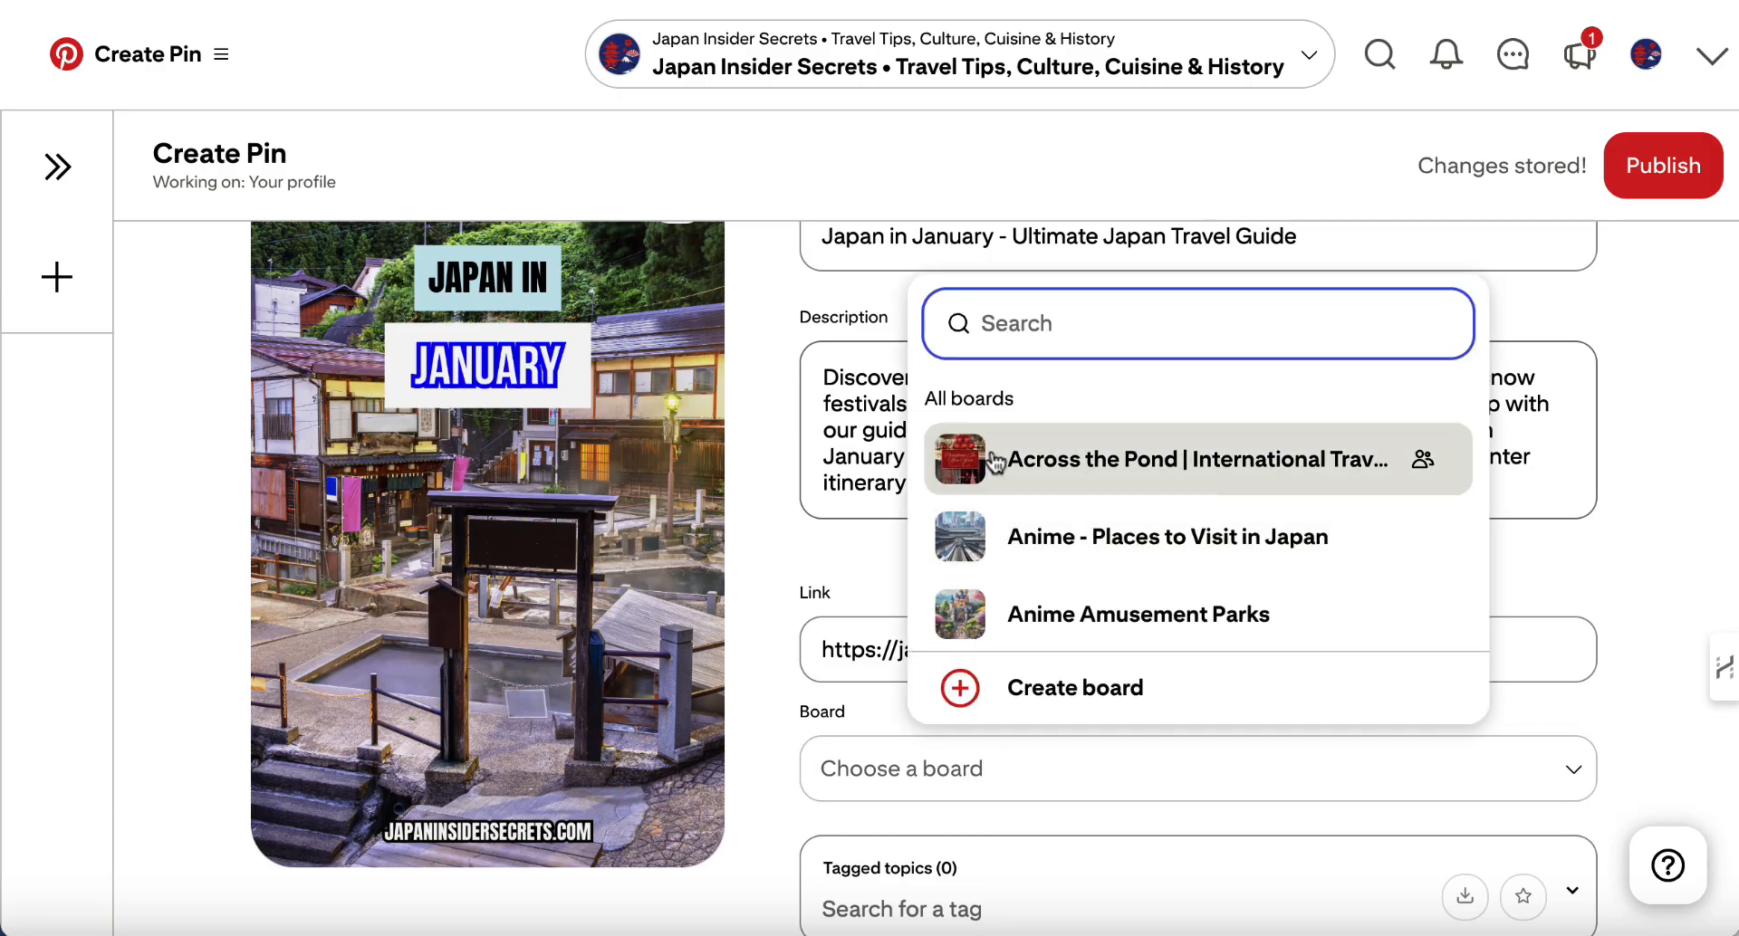
{"action": "type", "text": "Jap[an"}
{"action": "key", "text": "BackSpace"}
{"action": "key", "text": "BackSpace"}
{"action": "key", "text": "BackSpace"}
{"action": "type", "text": "a"}
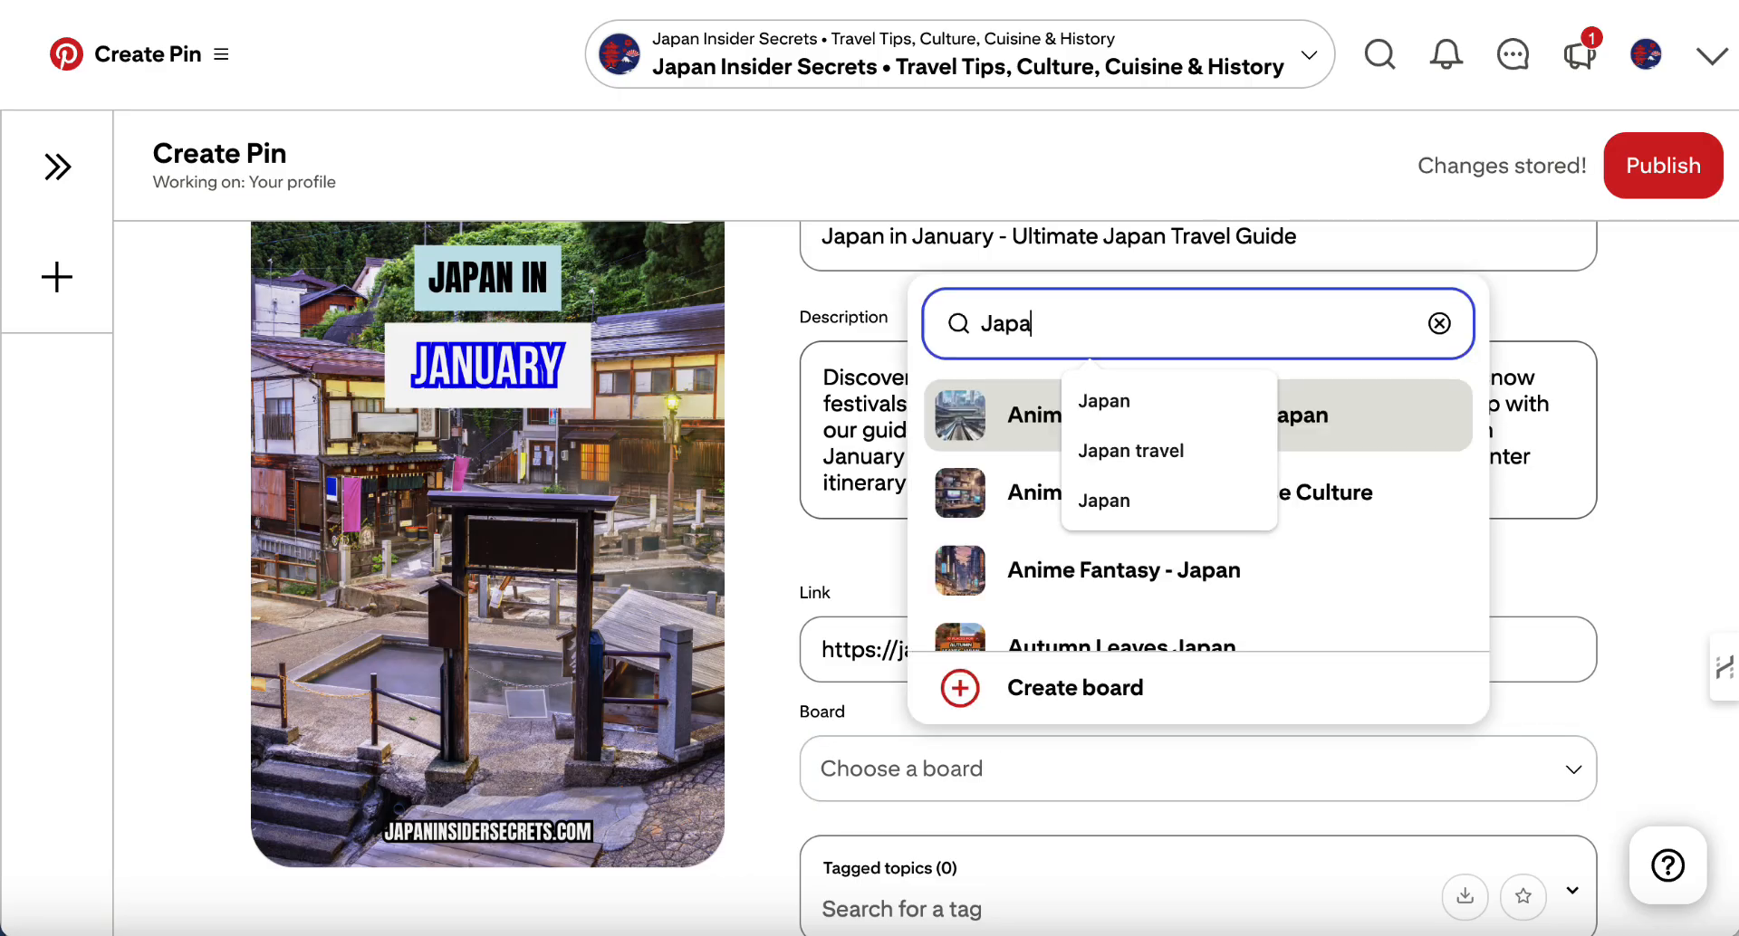
{"action": "type", "text": "n in"}
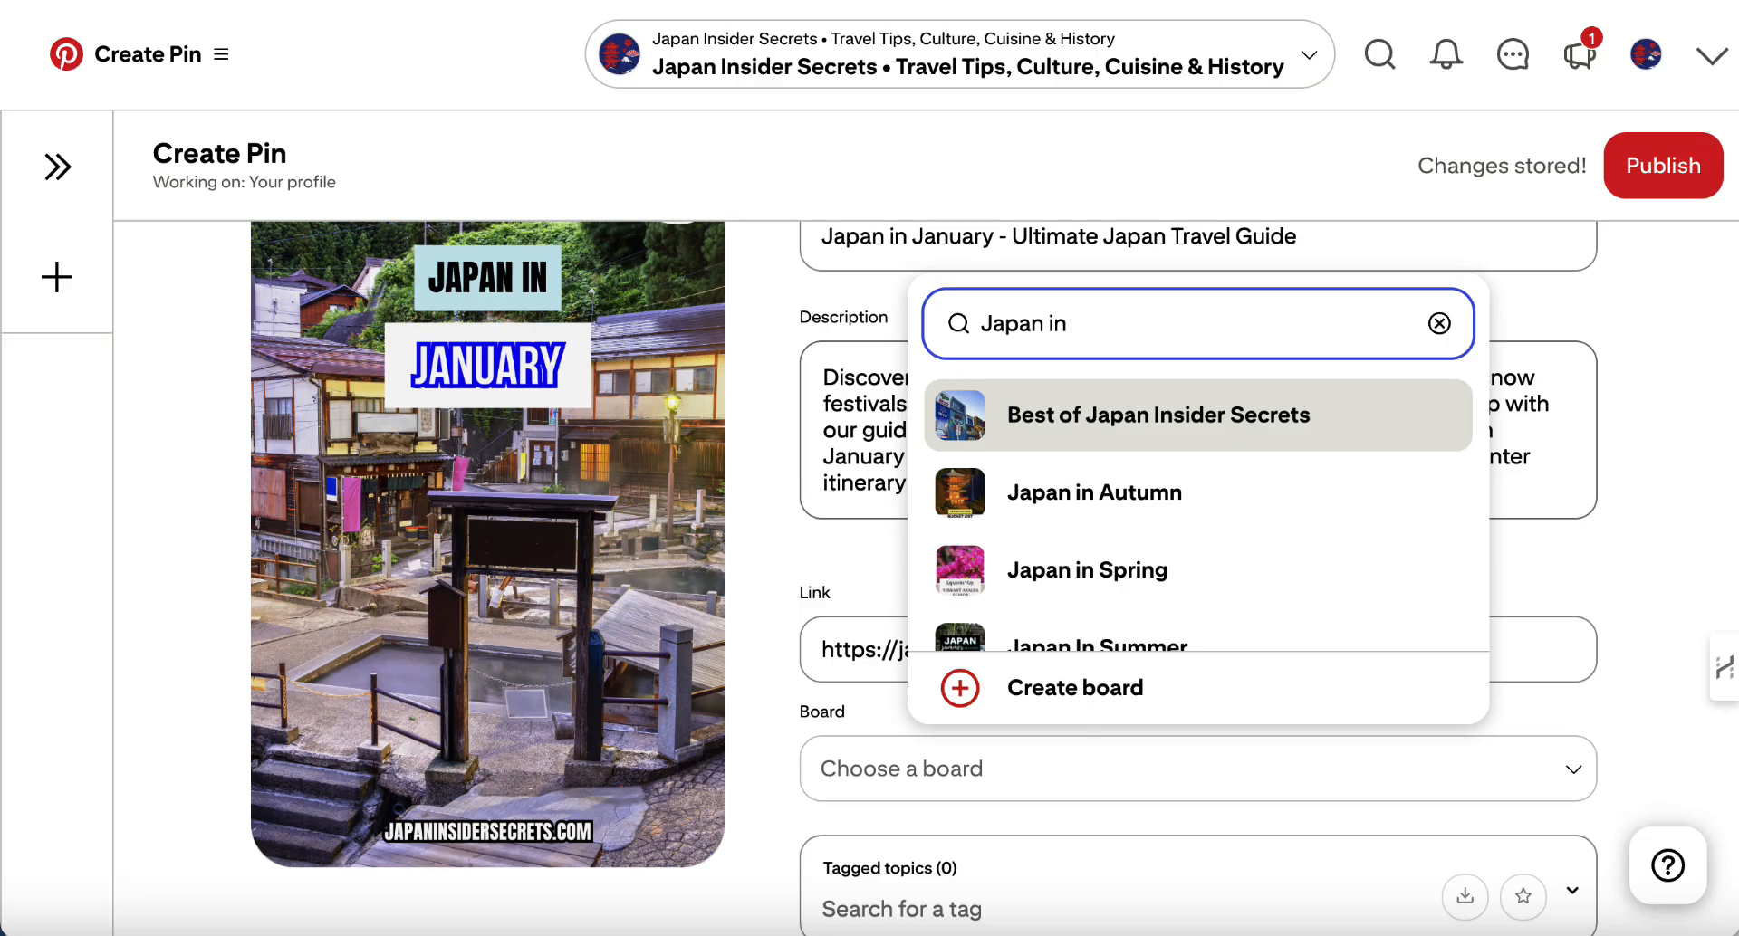
{"action": "type", "text": " January"}
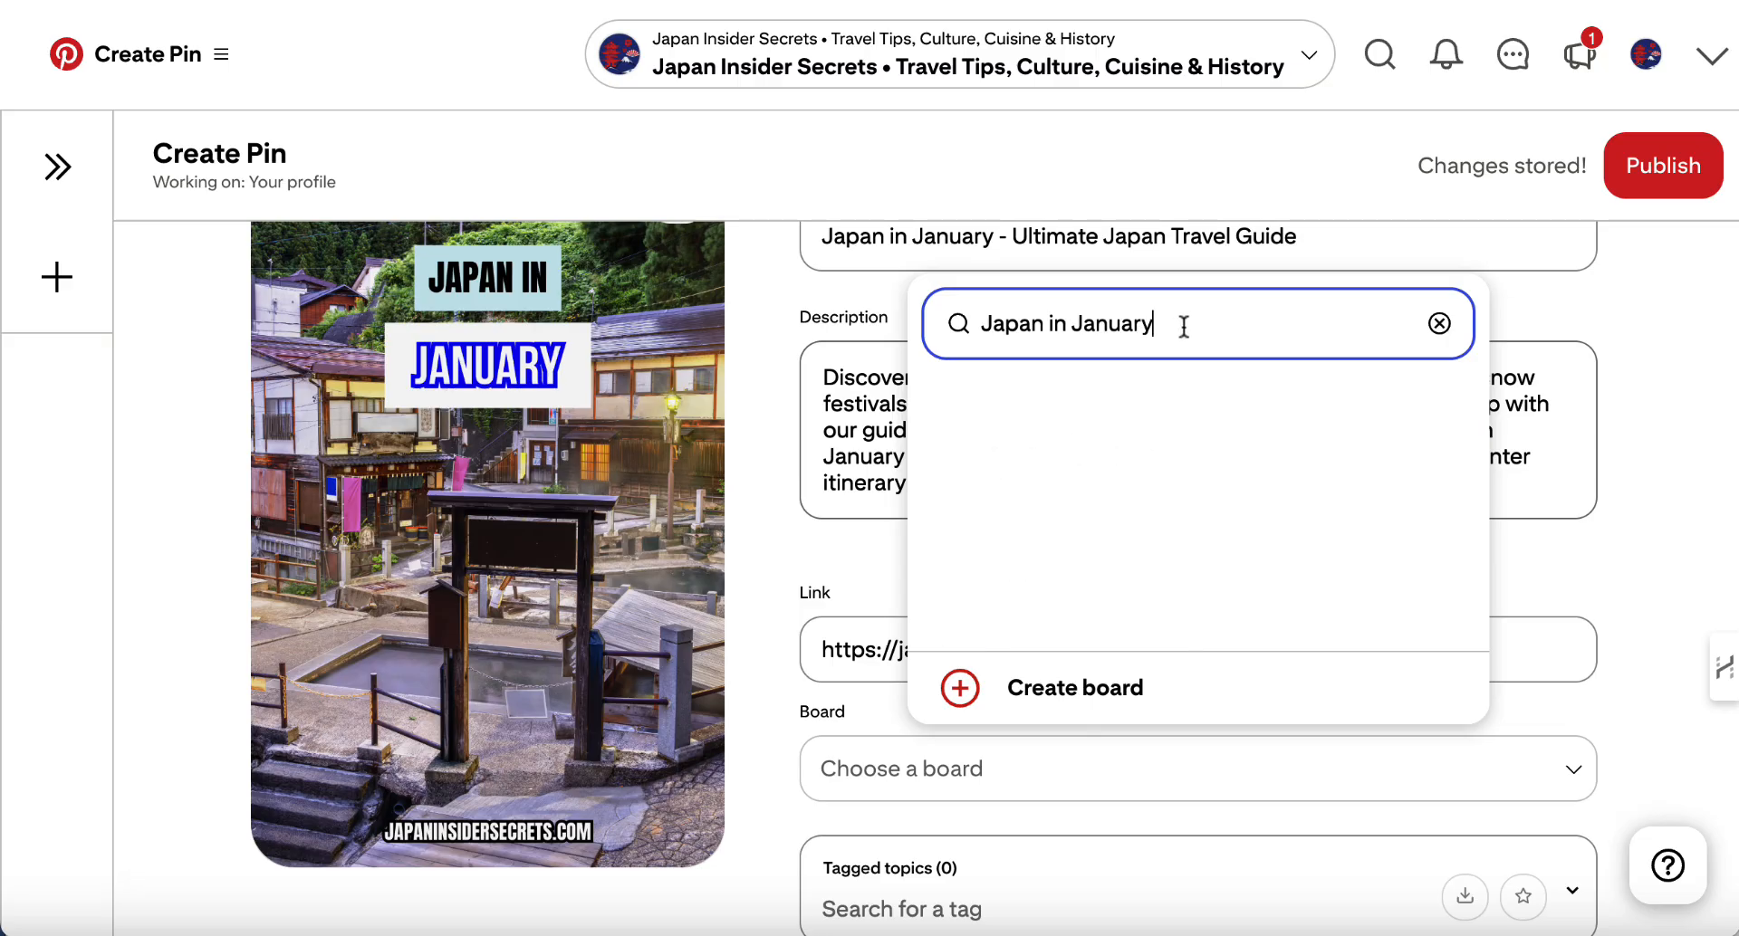
- Create a new non-secret board named "Japan in January" for the pin
{"action": "left_click_drag", "start_coordinate": [1183, 327], "coordinate": [977, 324]}
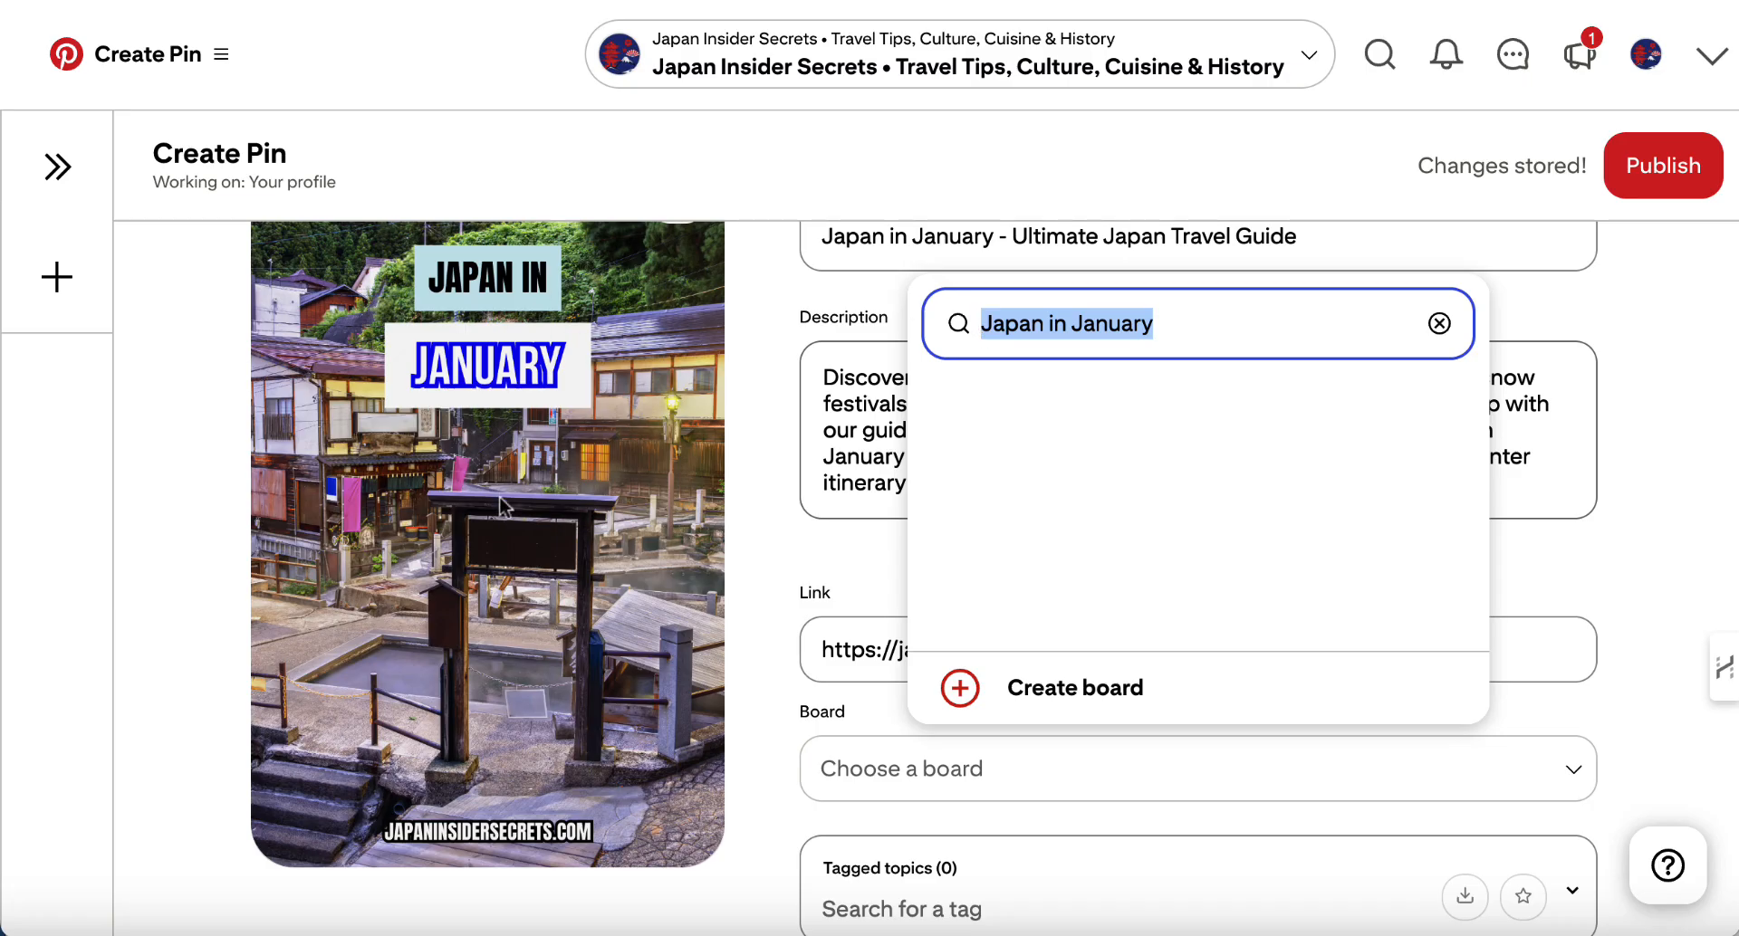
{"action": "scroll", "coordinate": [507, 508], "scroll_direction": "up", "scroll_amount": 1}
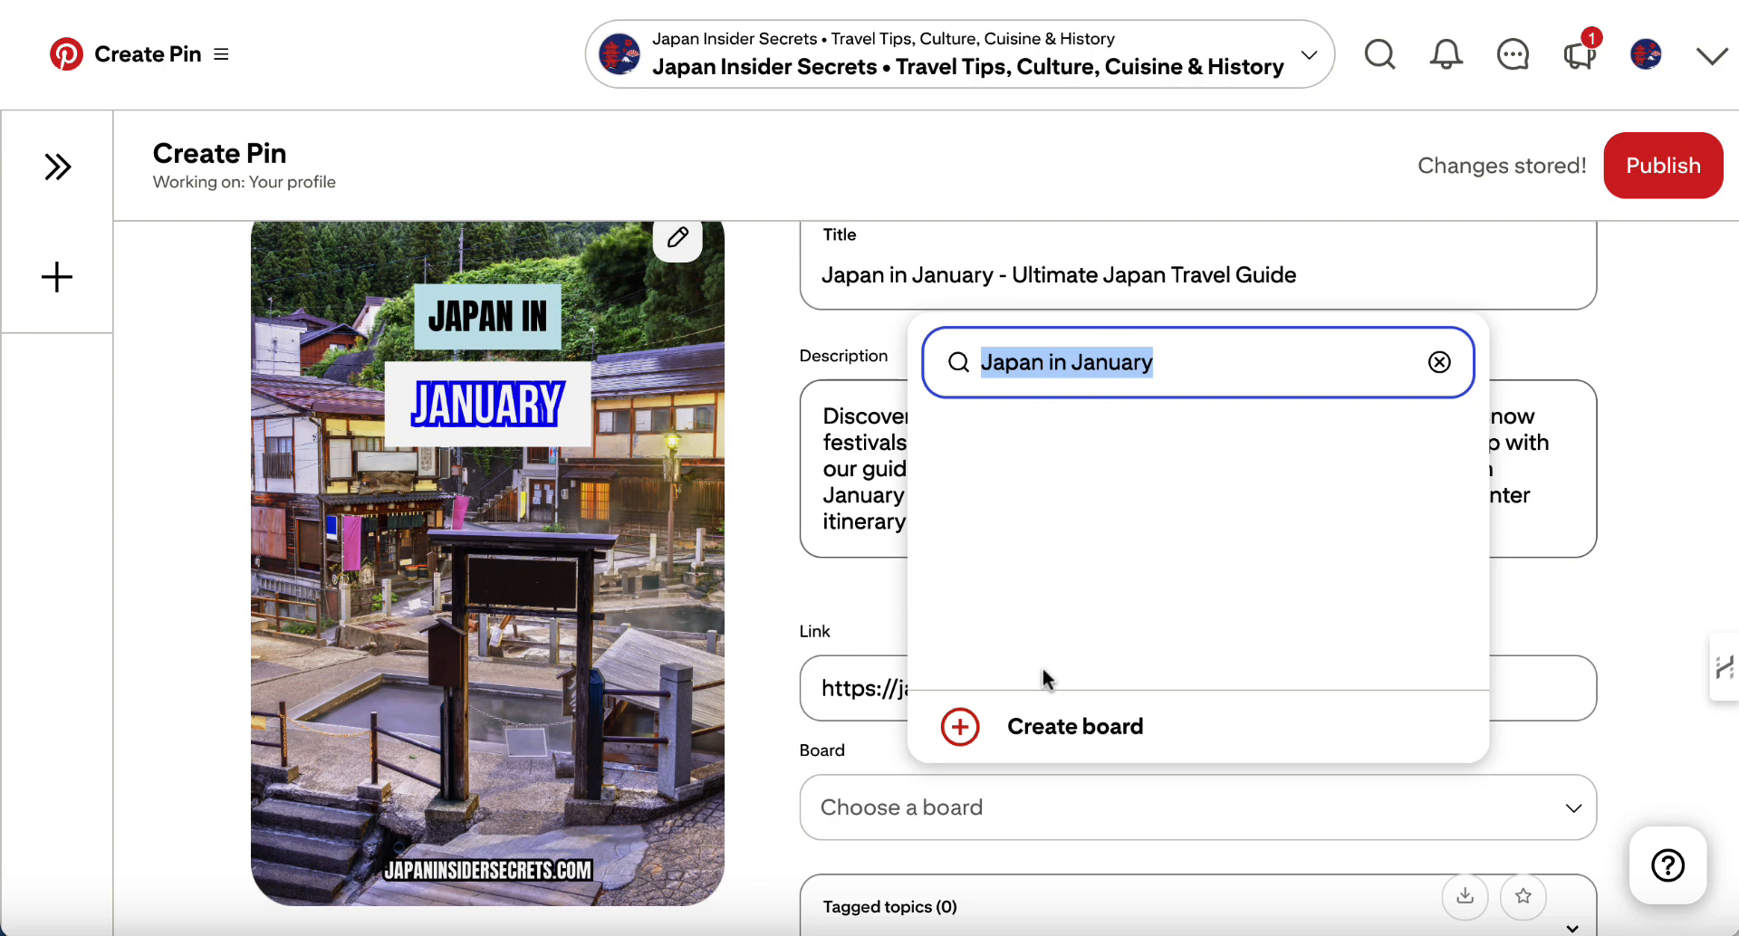
{"action": "left_click", "coordinate": [995, 735]}
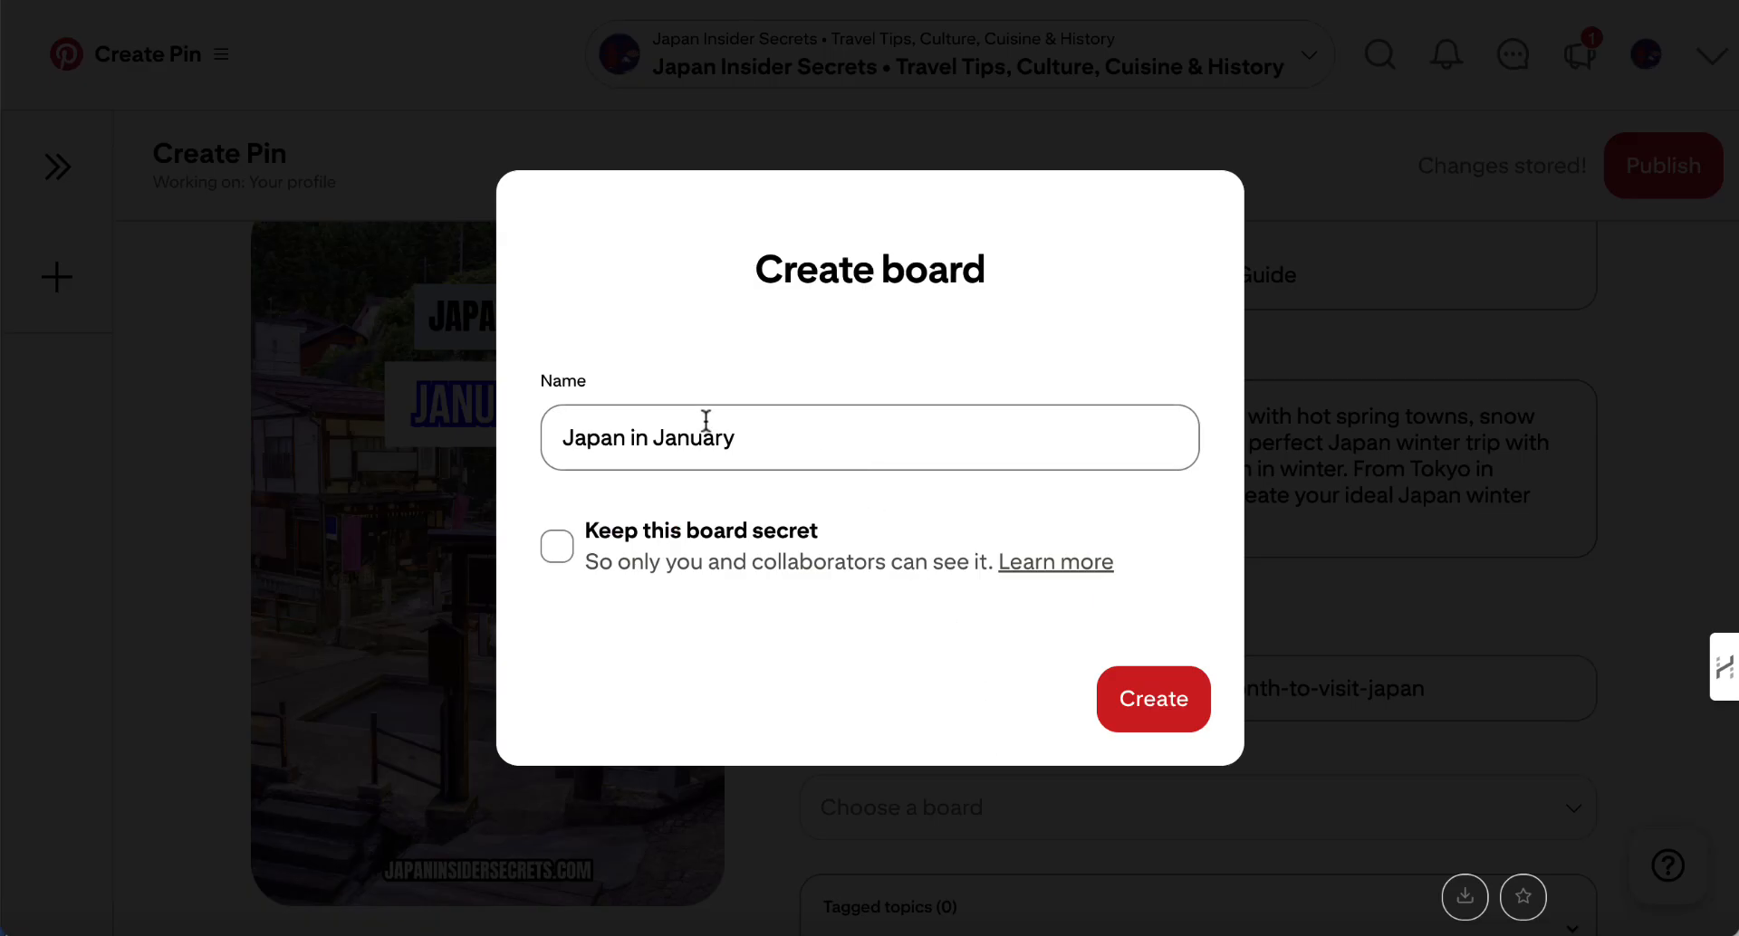
{"action": "left_click", "coordinate": [1156, 698]}
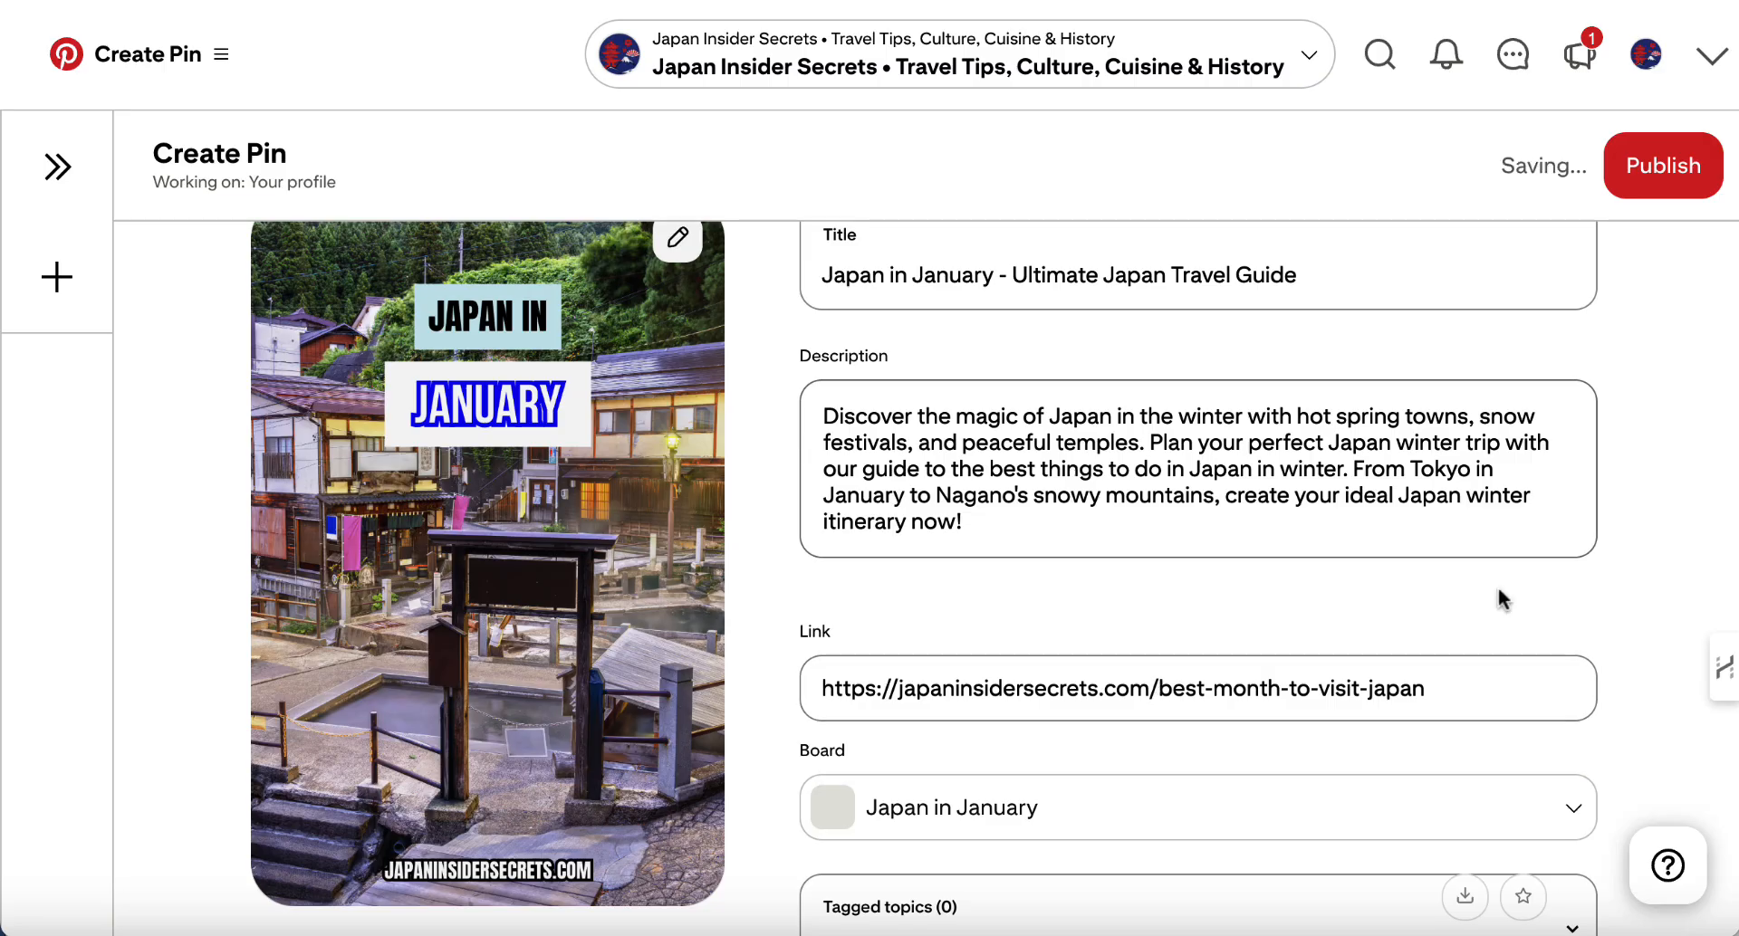
{"action": "scroll", "coordinate": [1589, 597], "scroll_direction": "down", "scroll_amount": 1}
{"action": "scroll", "coordinate": [1587, 597], "scroll_direction": "up", "scroll_amount": 1}
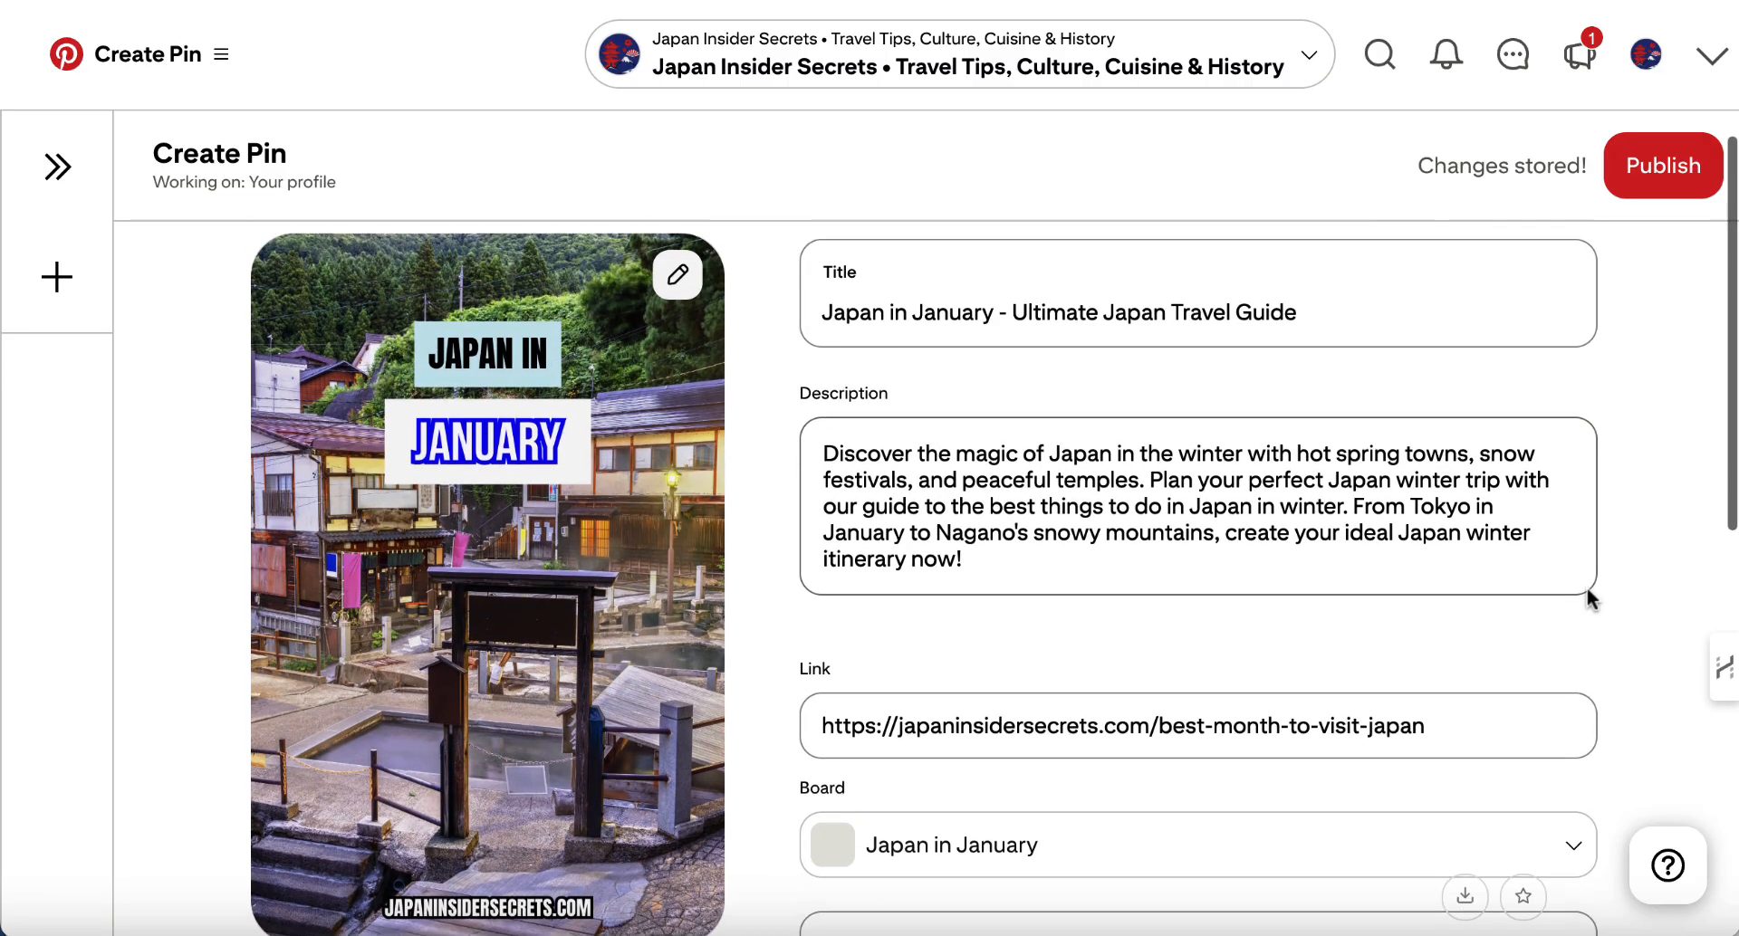
{"action": "scroll", "coordinate": [1019, 480], "scroll_direction": "down", "scroll_amount": 6}
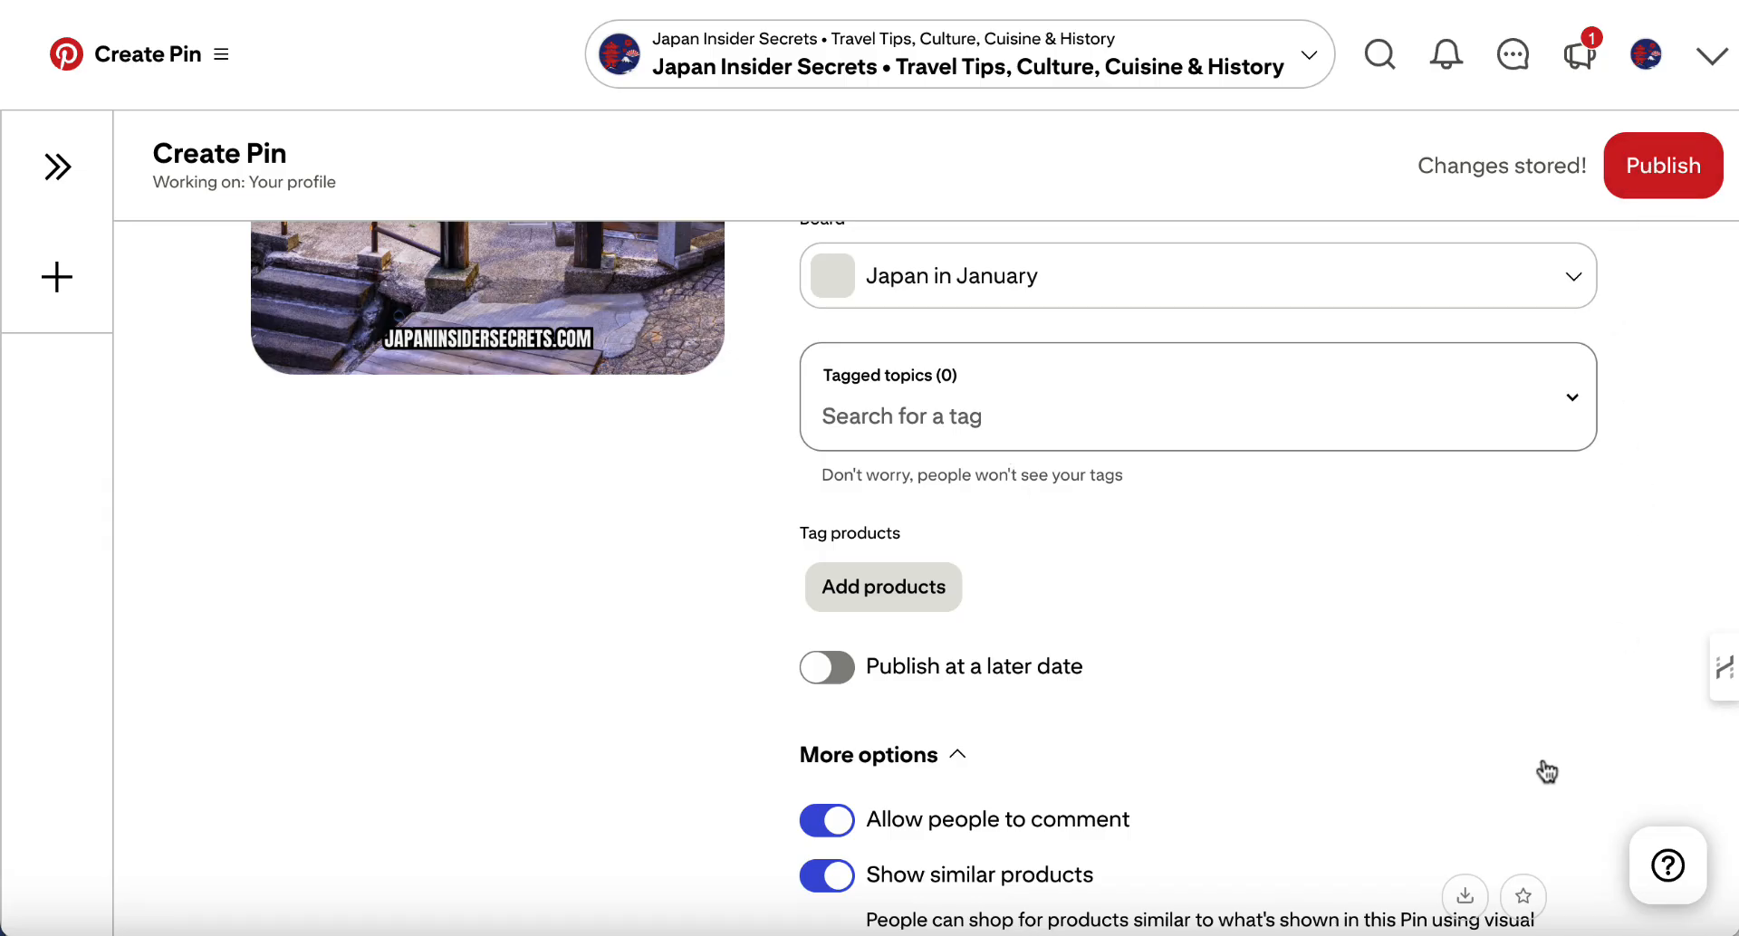
- Turn on publishing at a later date for the pin and check the selectable dates in September and October 2025
{"action": "left_click", "coordinate": [819, 672]}
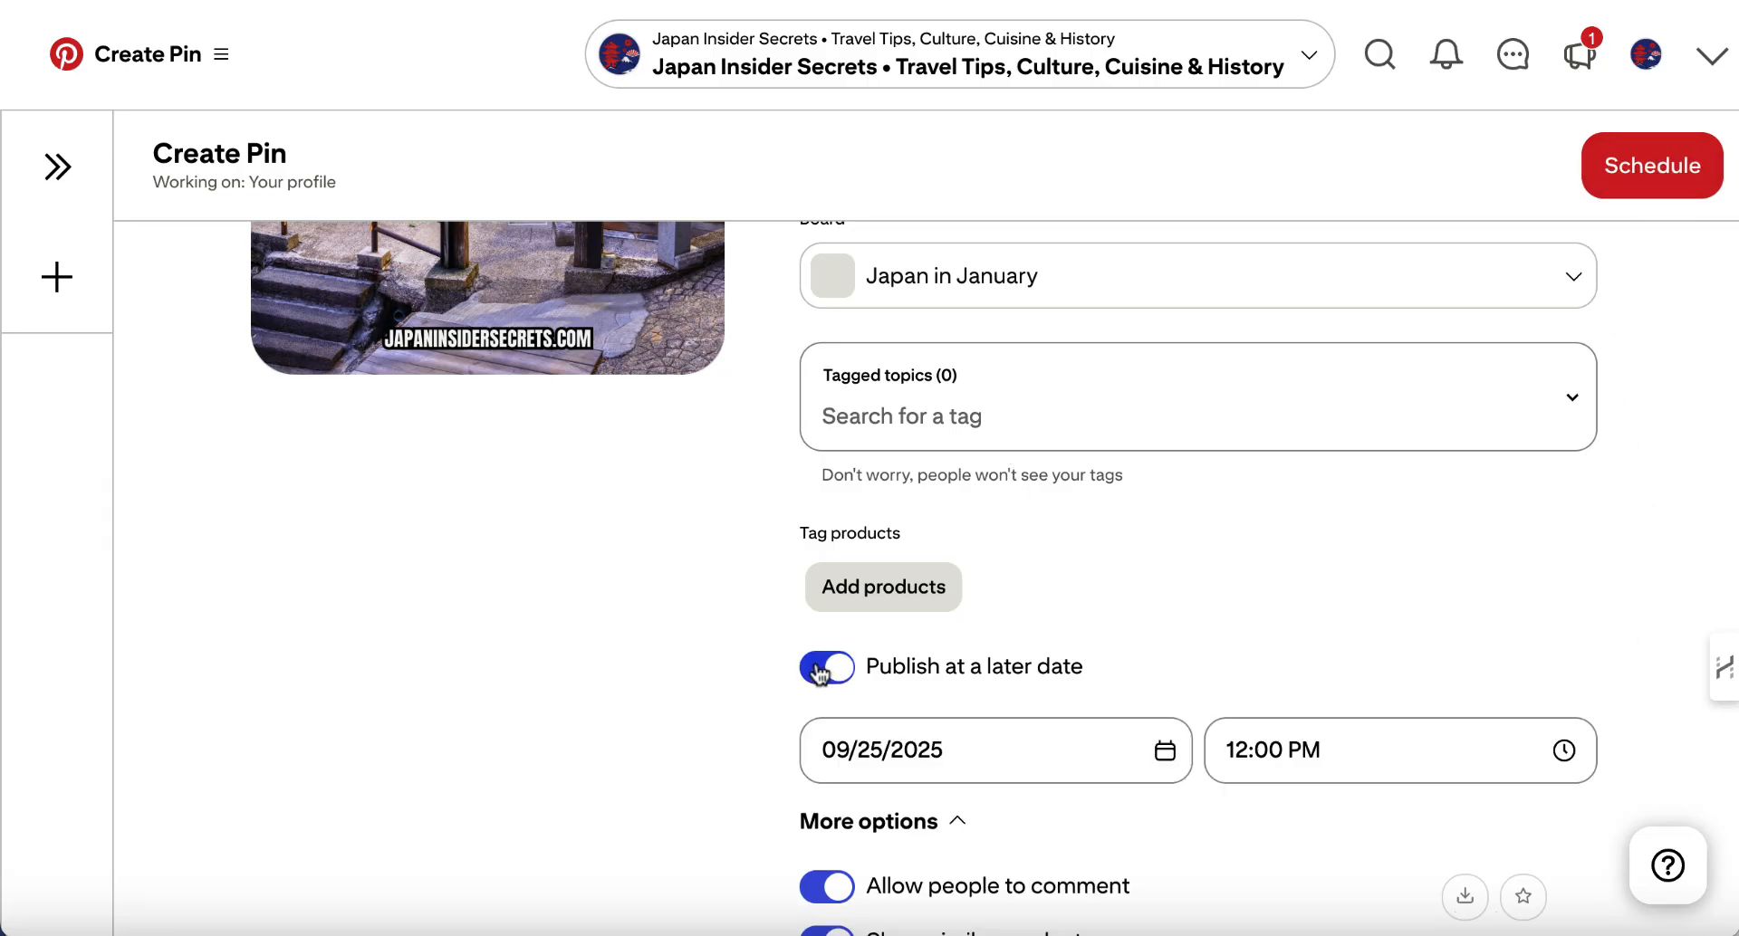
{"action": "left_click", "coordinate": [983, 754]}
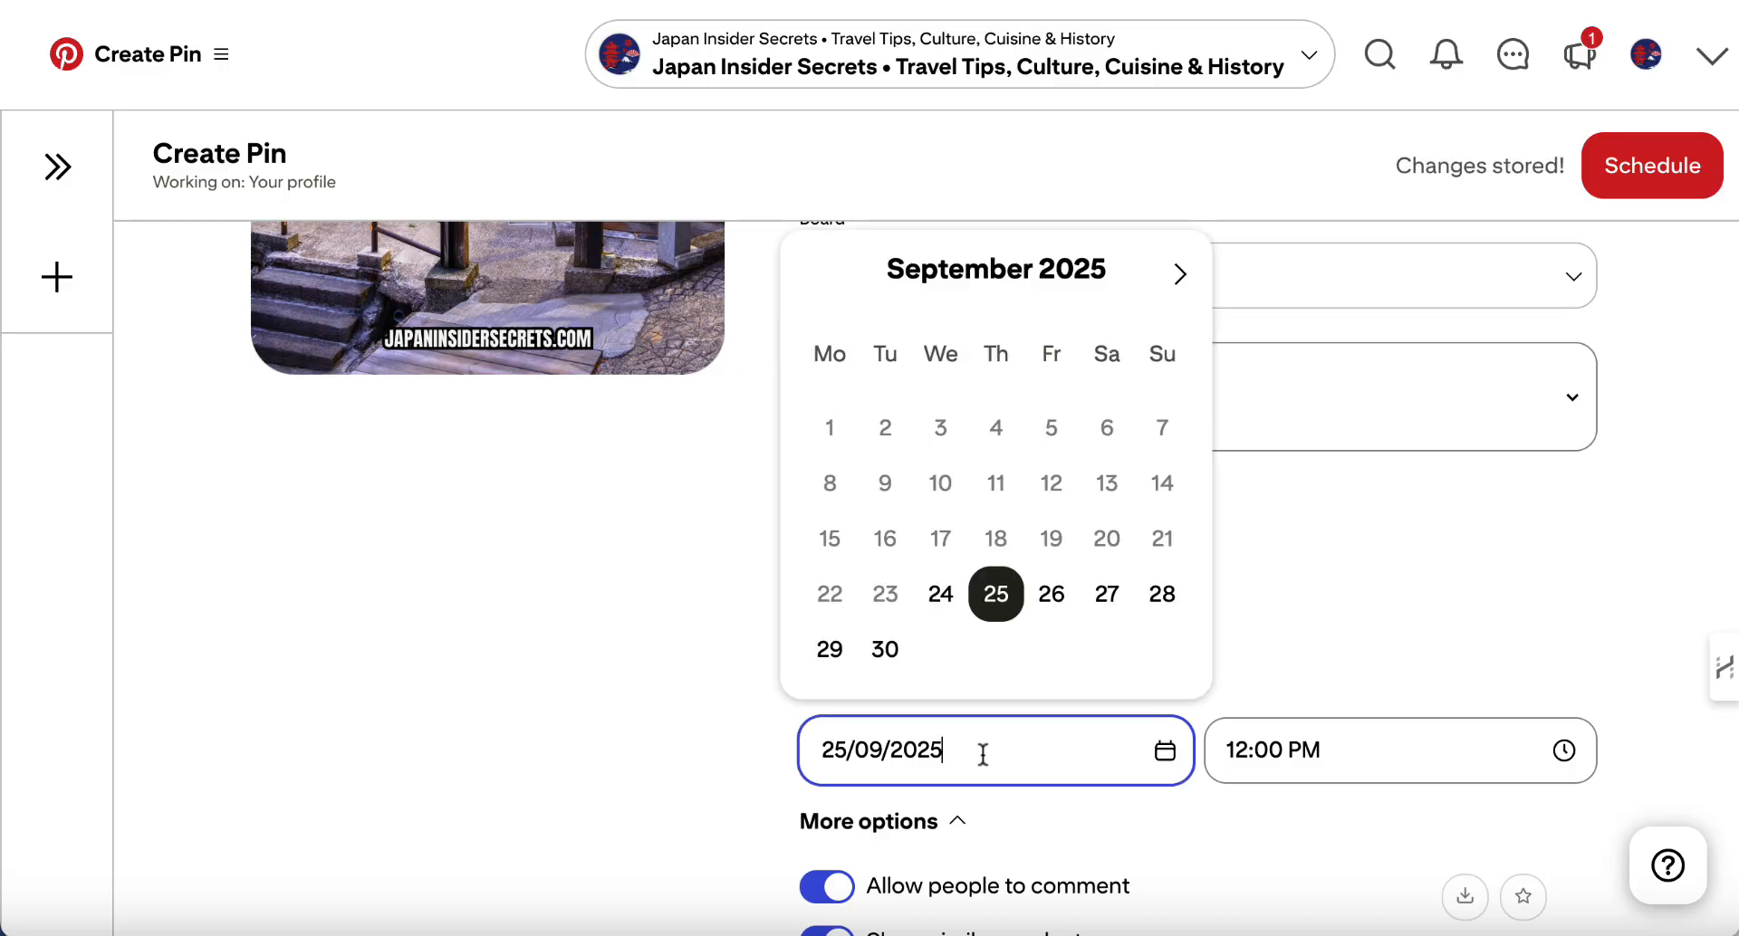
{"action": "left_click", "coordinate": [1185, 283]}
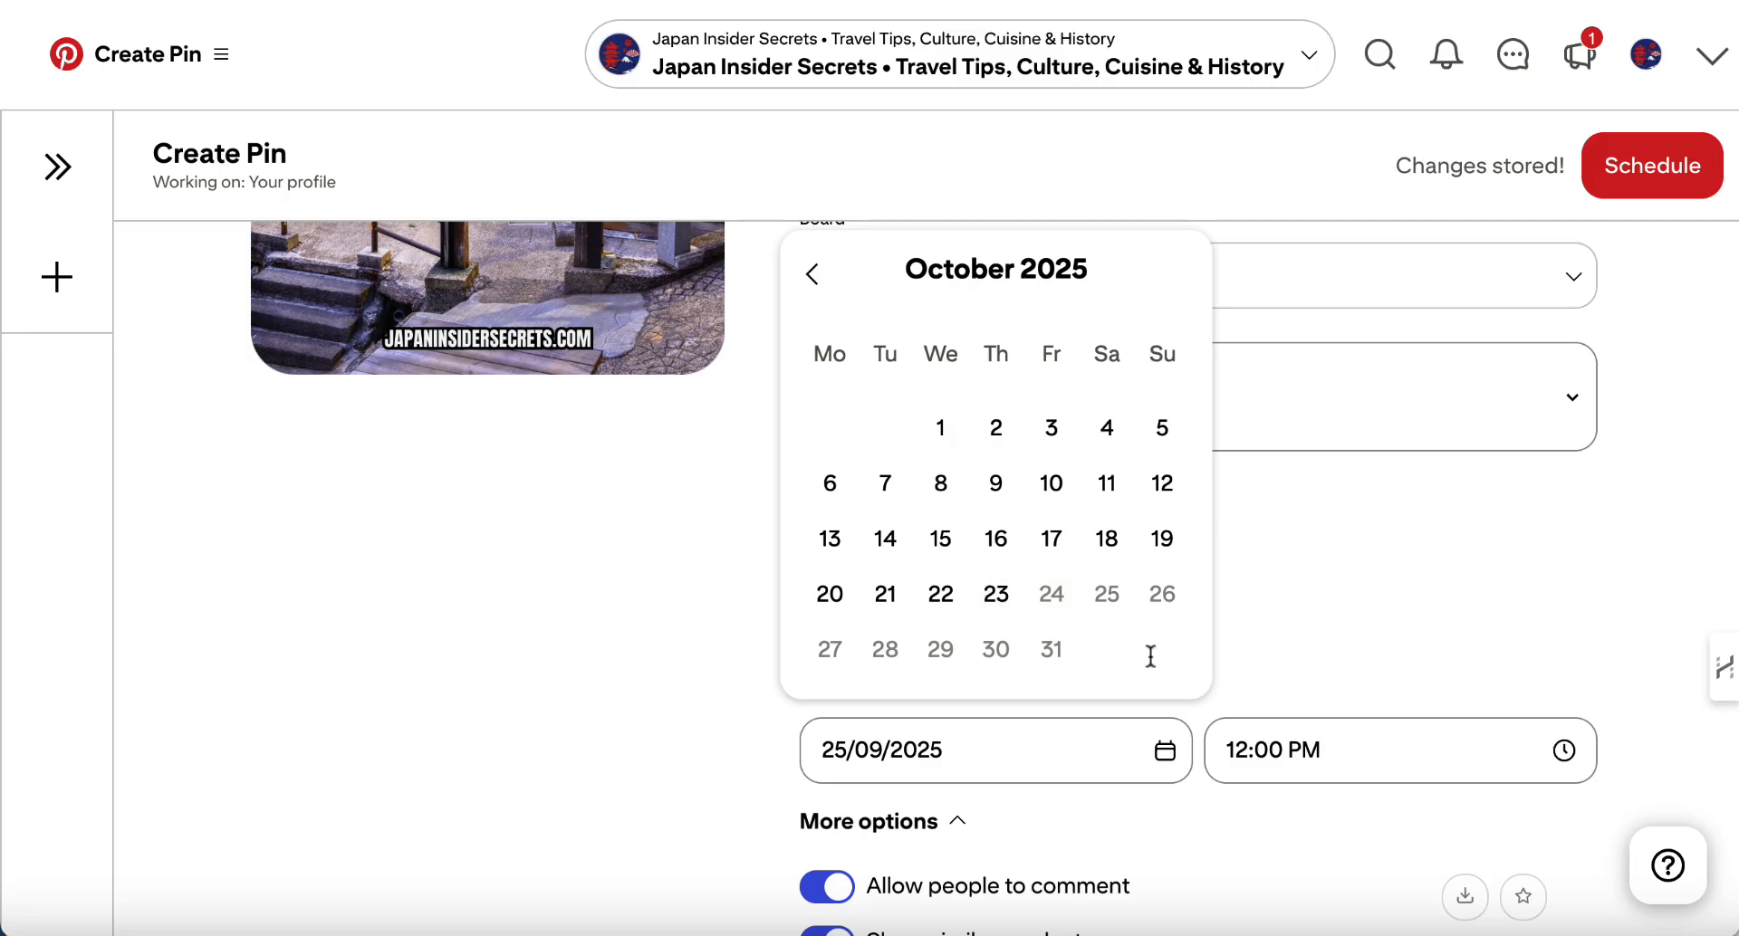
{"action": "left_click", "coordinate": [1417, 581]}
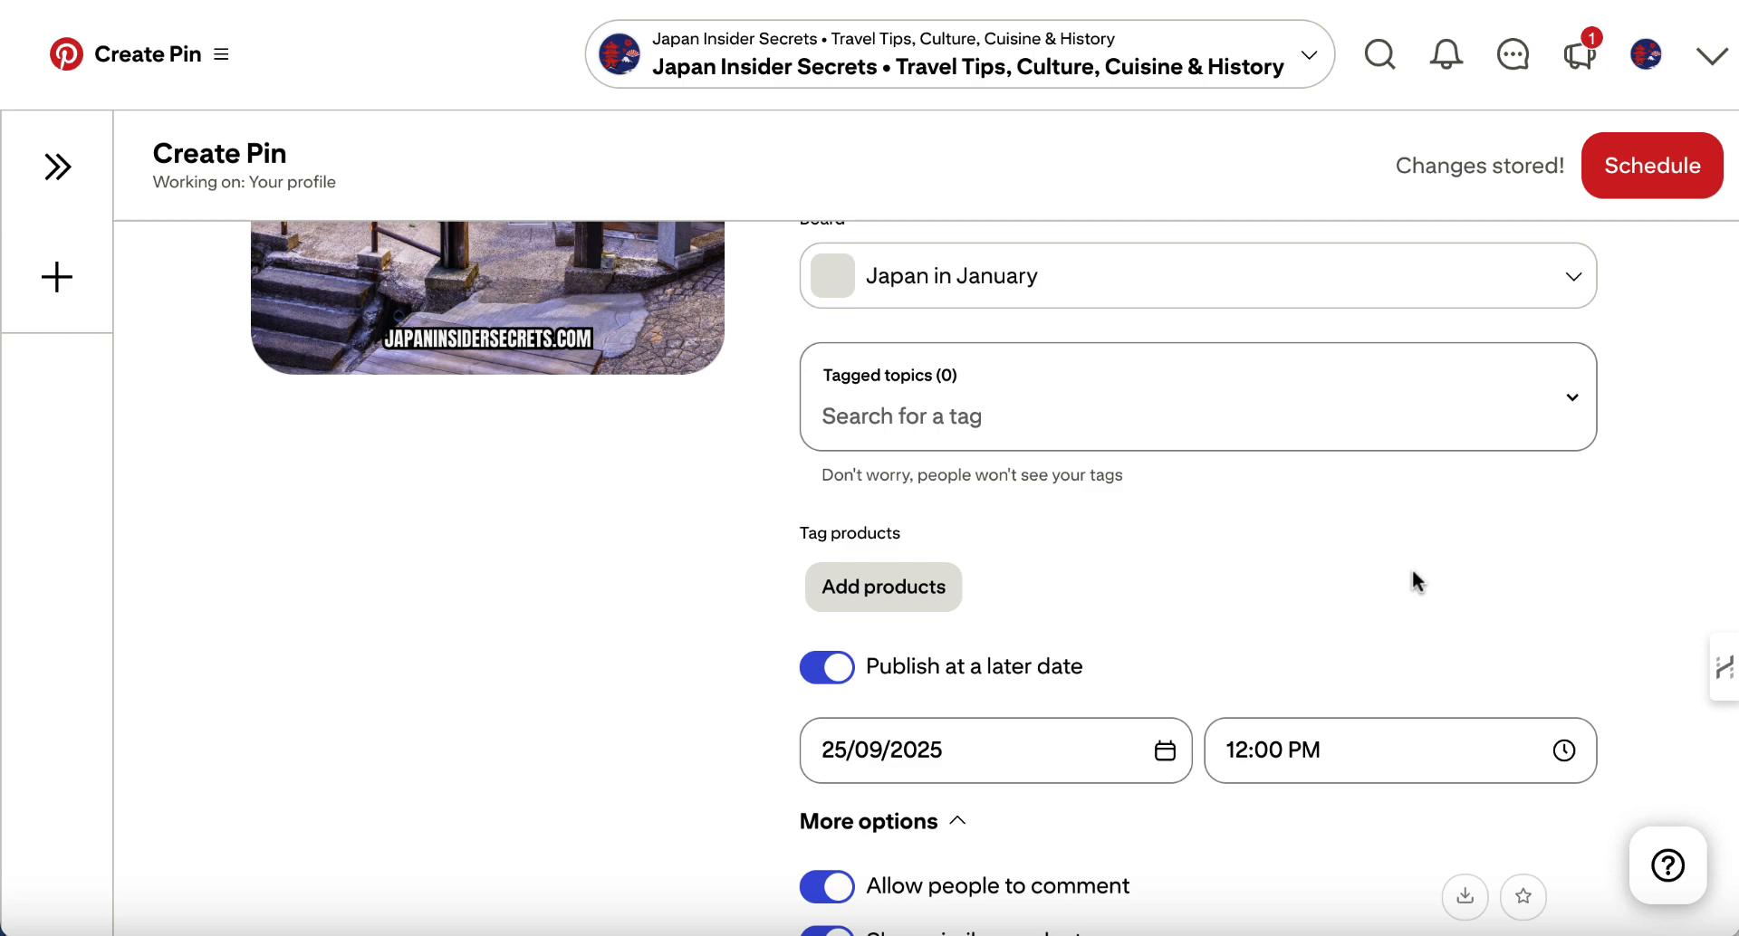
- Switch to the Claude chat with the January keywords and highlight the pin description in its reply
{"action": "scroll", "coordinate": [1412, 572], "scroll_direction": "up", "scroll_amount": 6}
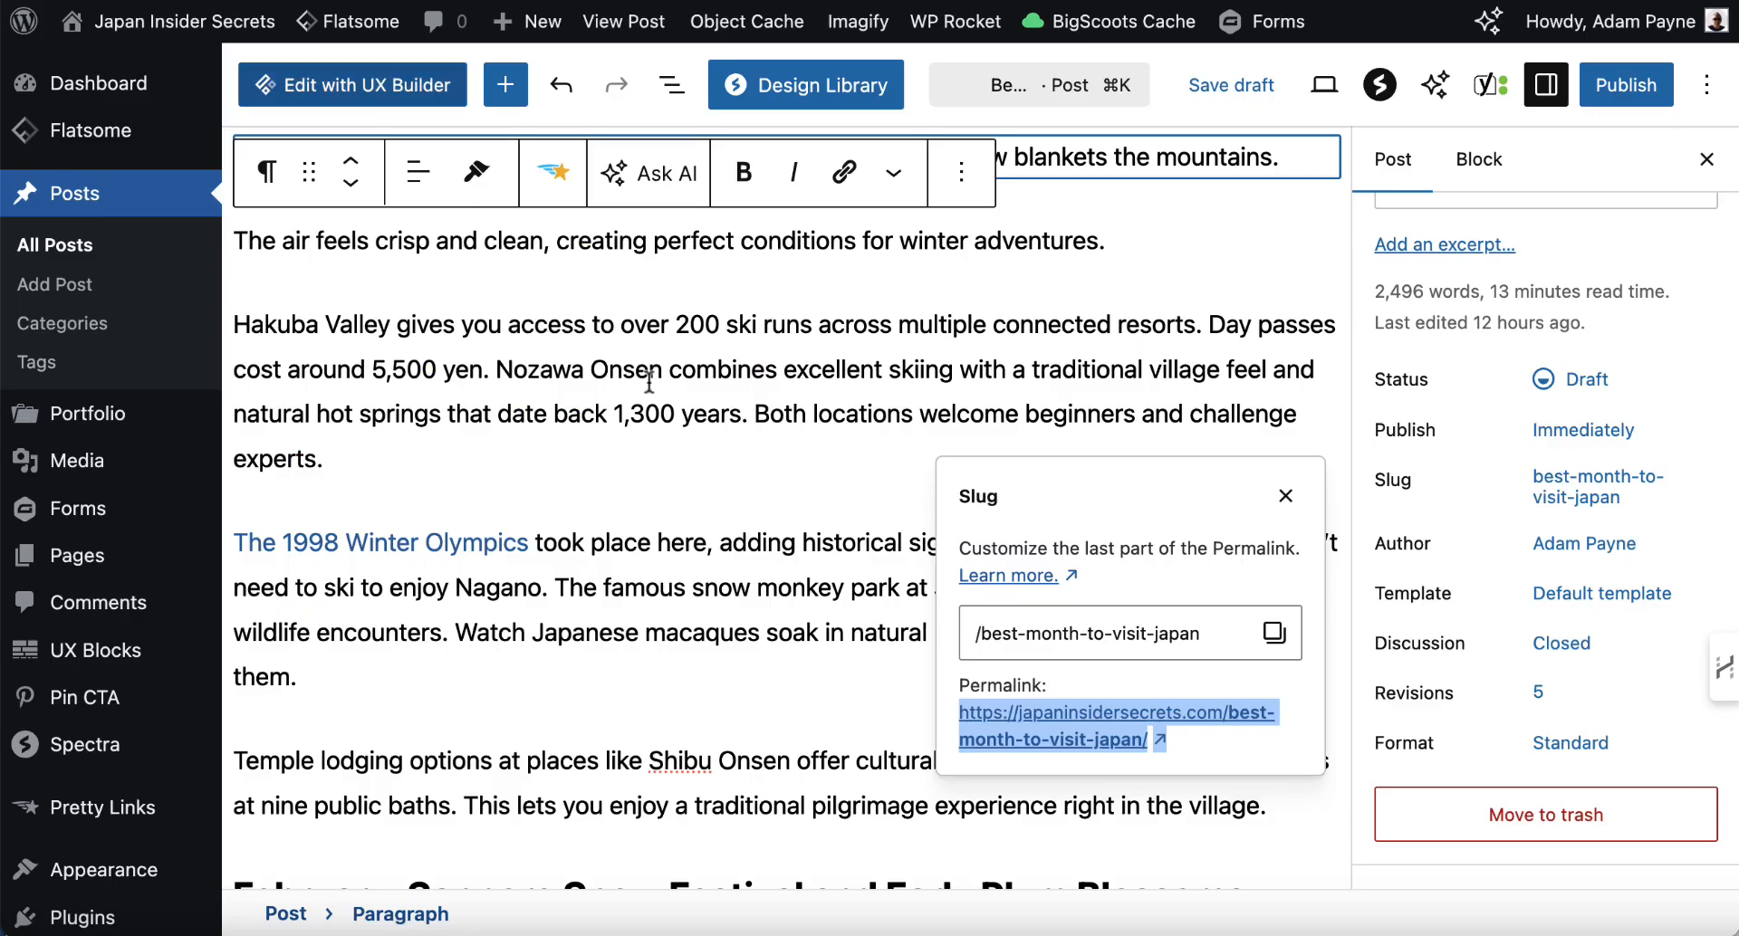
{"action": "left_click", "coordinate": [648, 506]}
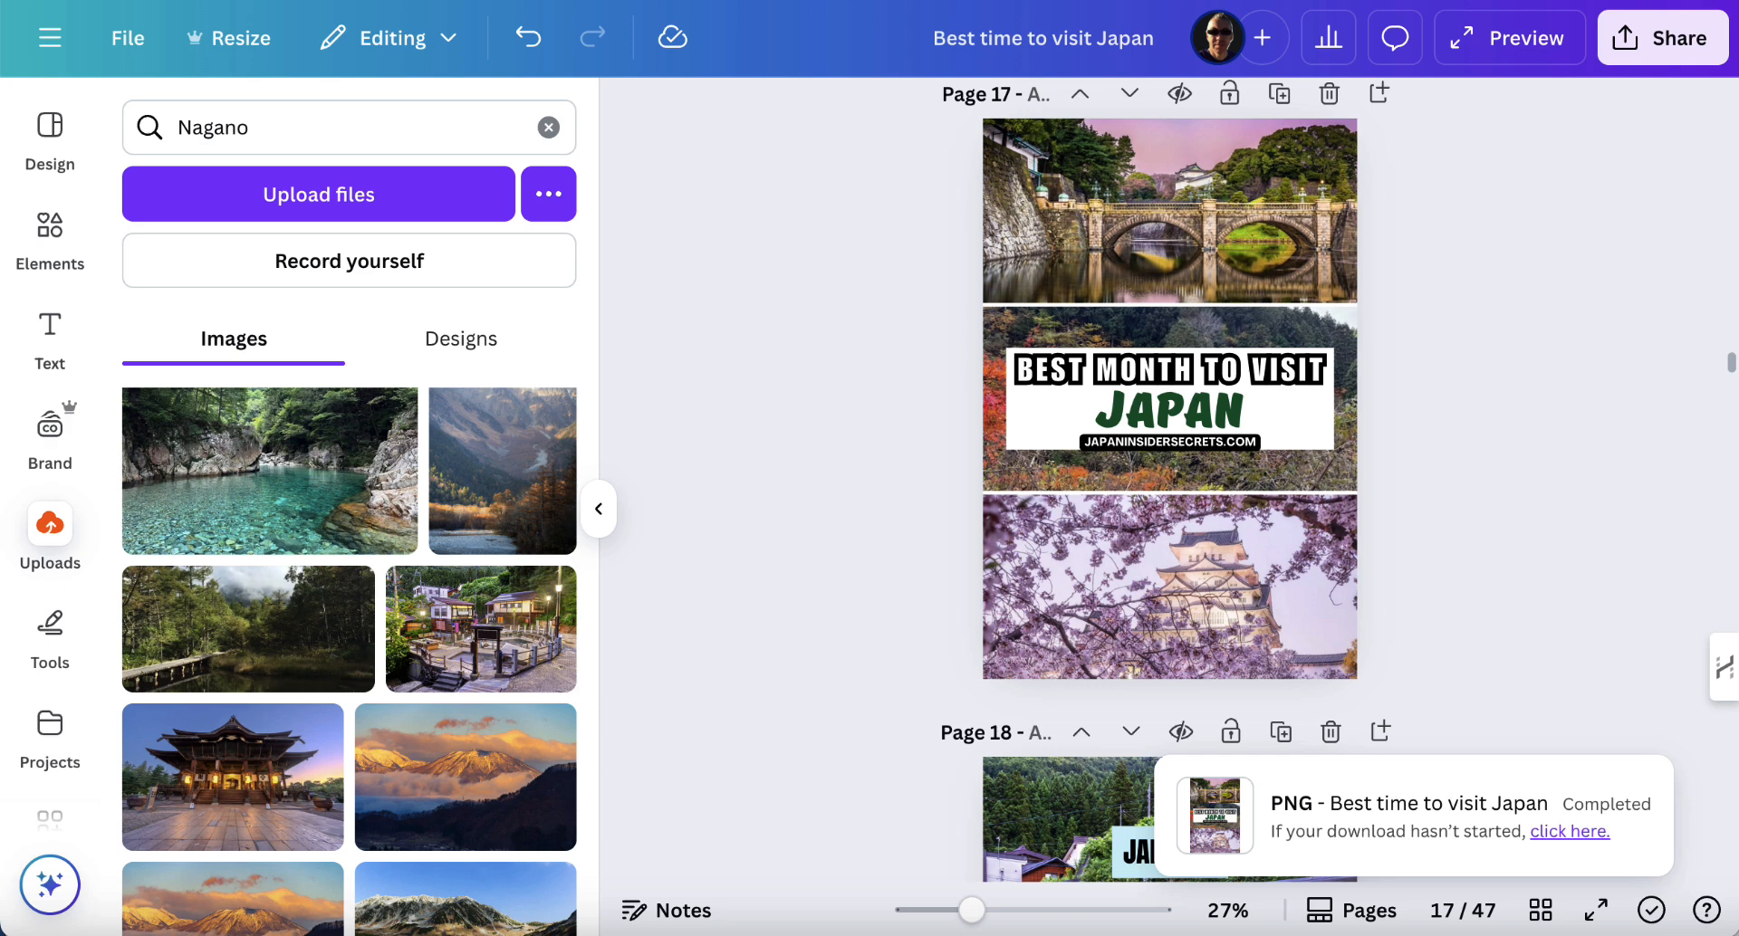
{"action": "key", "text": "ctrl+Tab"}
{"action": "scroll", "coordinate": [1105, 232], "scroll_direction": "up", "scroll_amount": 1}
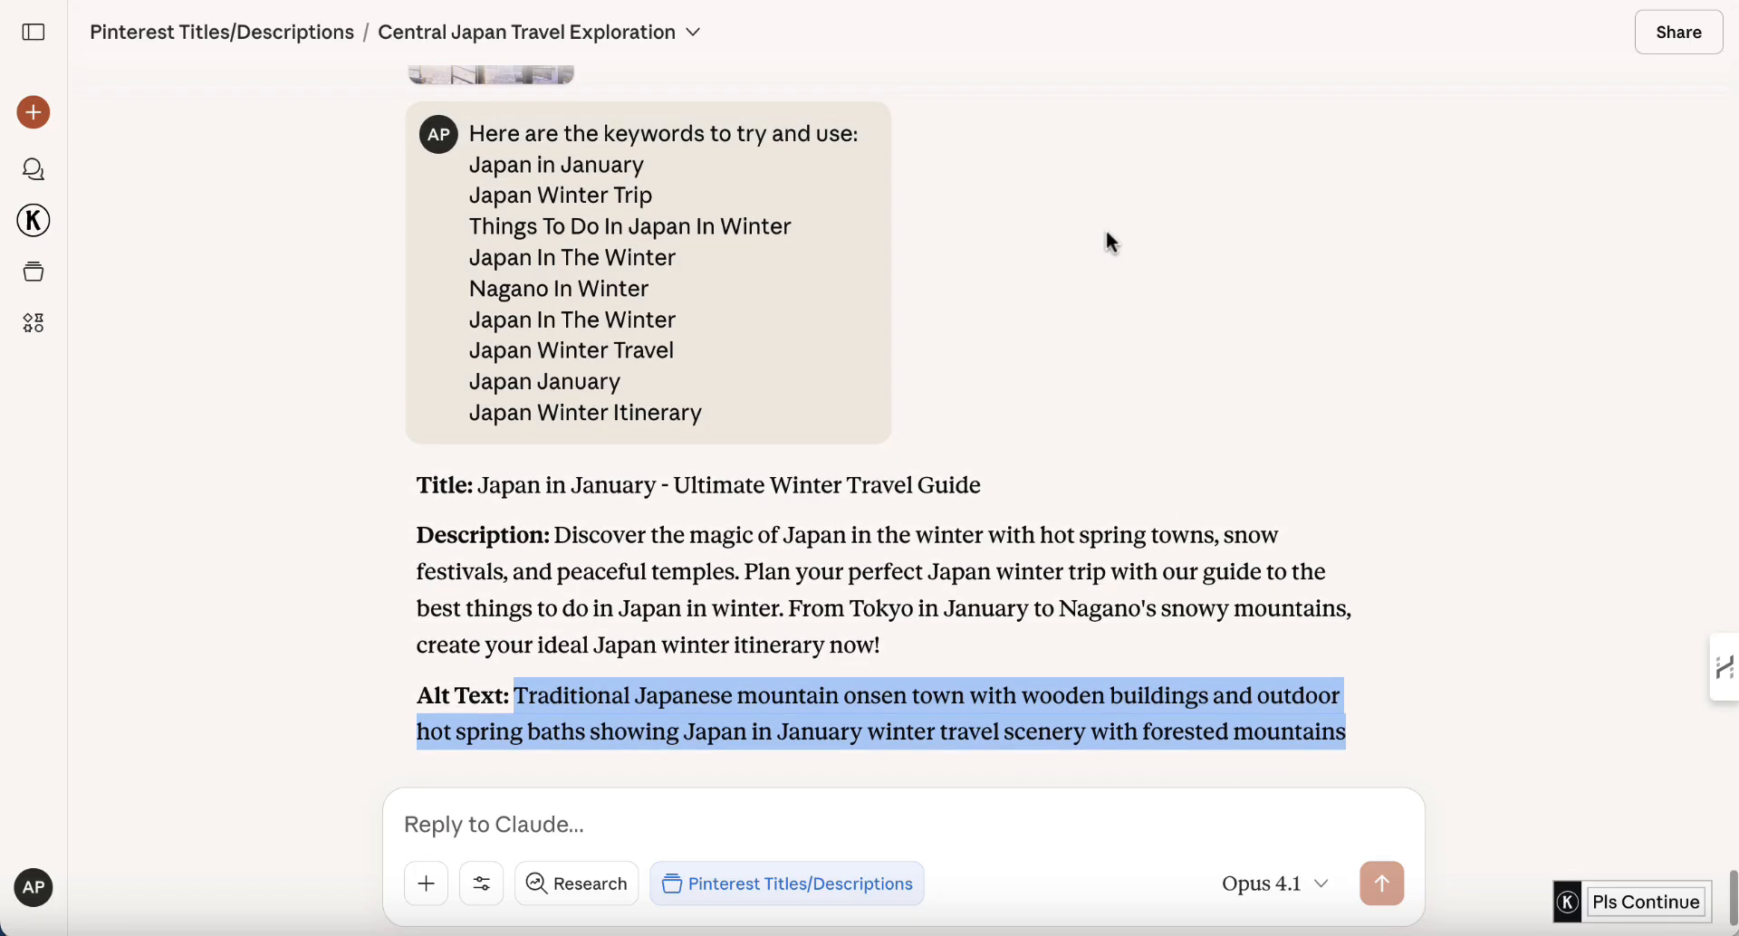
{"action": "scroll", "coordinate": [1106, 232], "scroll_direction": "down", "scroll_amount": 1}
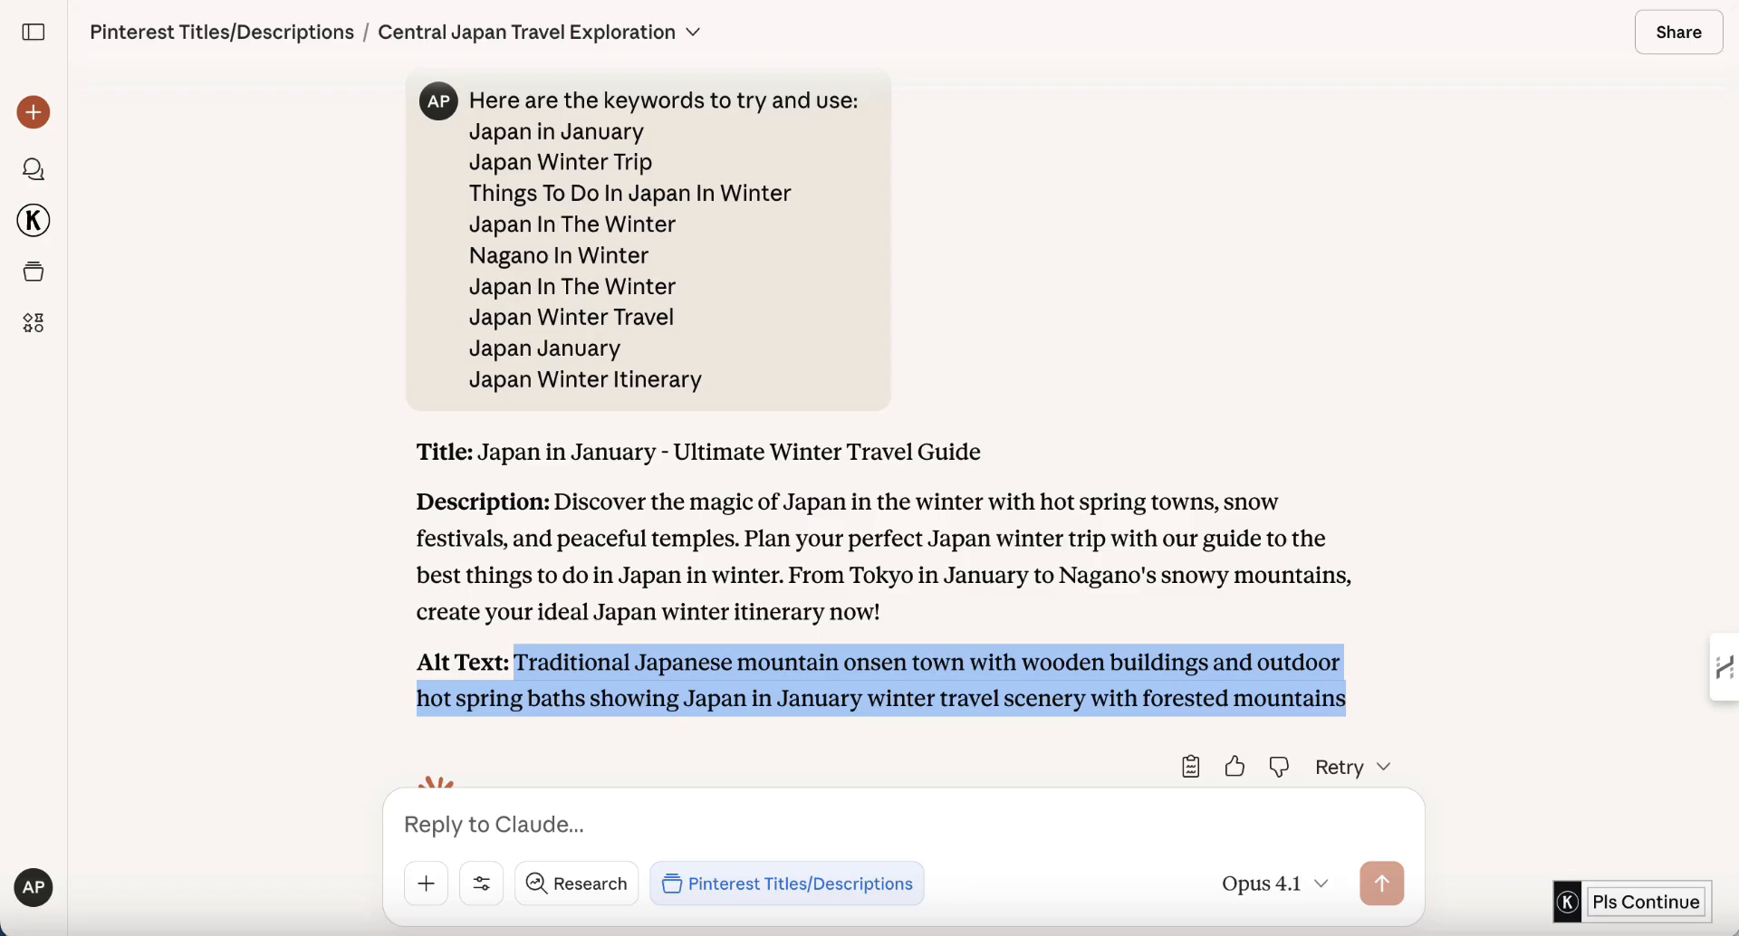
{"action": "left_click_drag", "start_coordinate": [901, 612], "coordinate": [564, 505]}
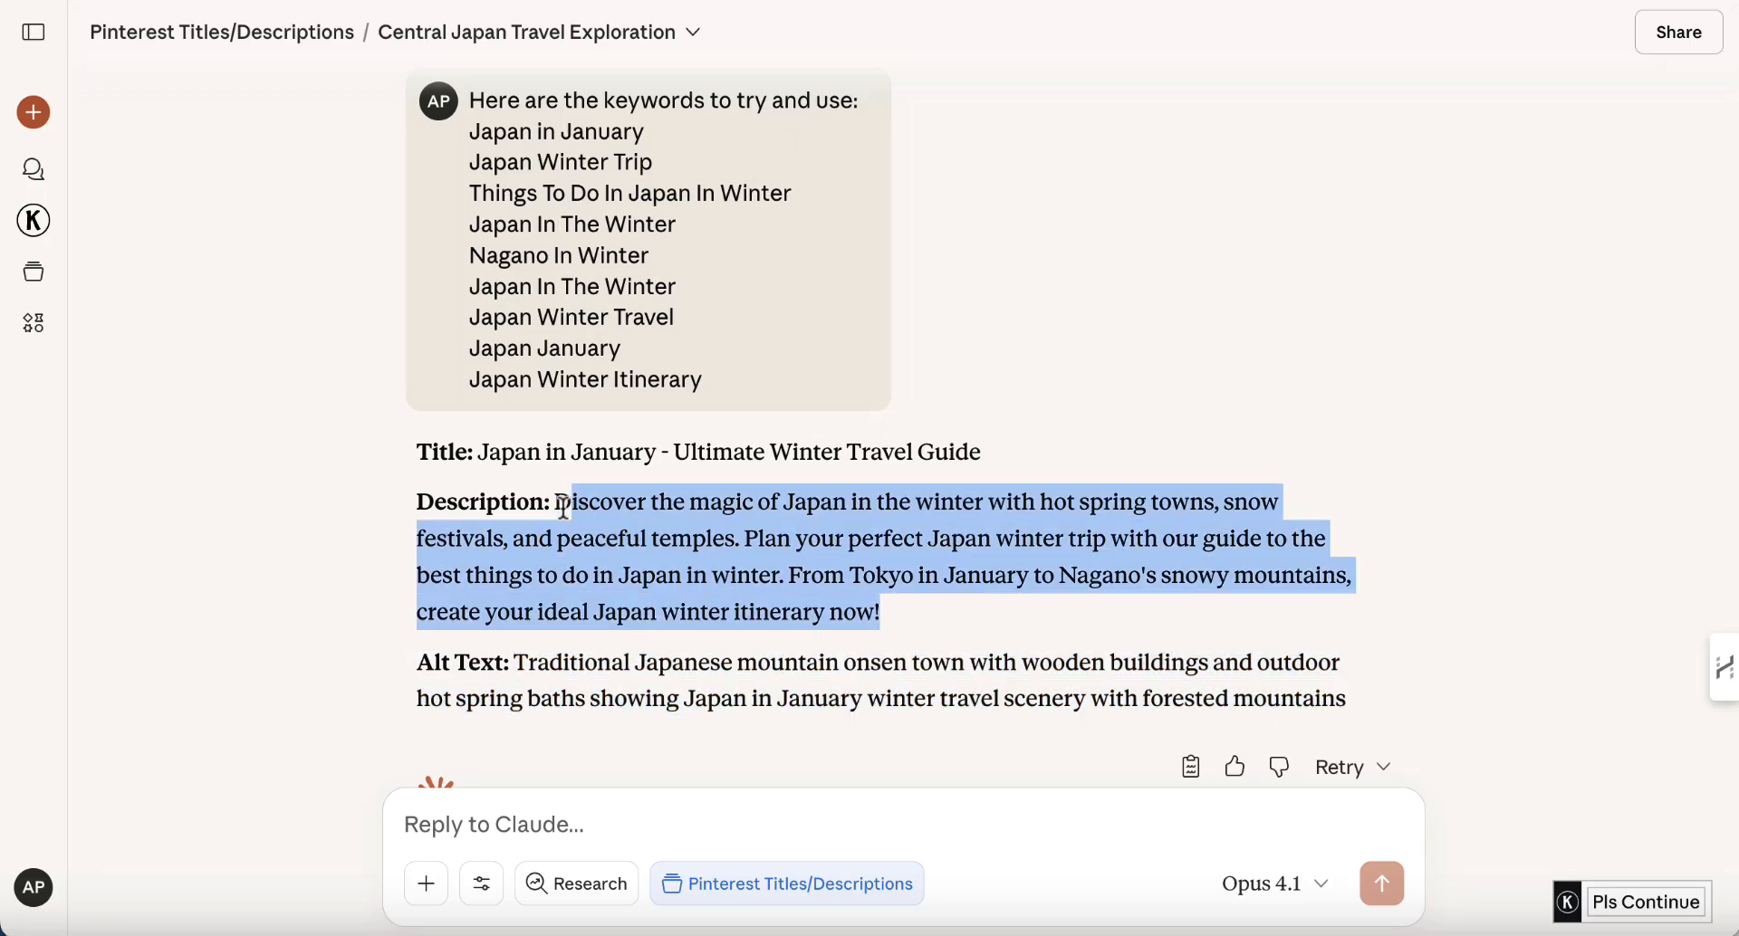